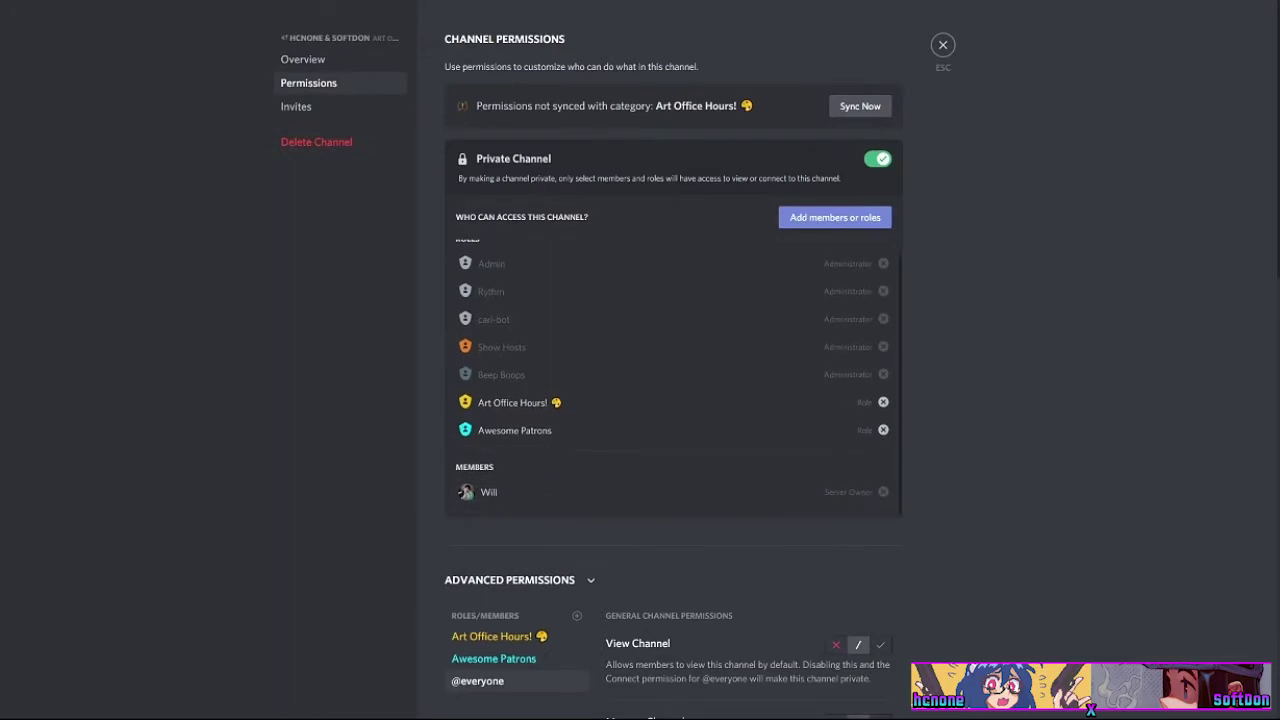
pyautogui.scroll(-5, 672, 380)
pyautogui.click(880, 366)
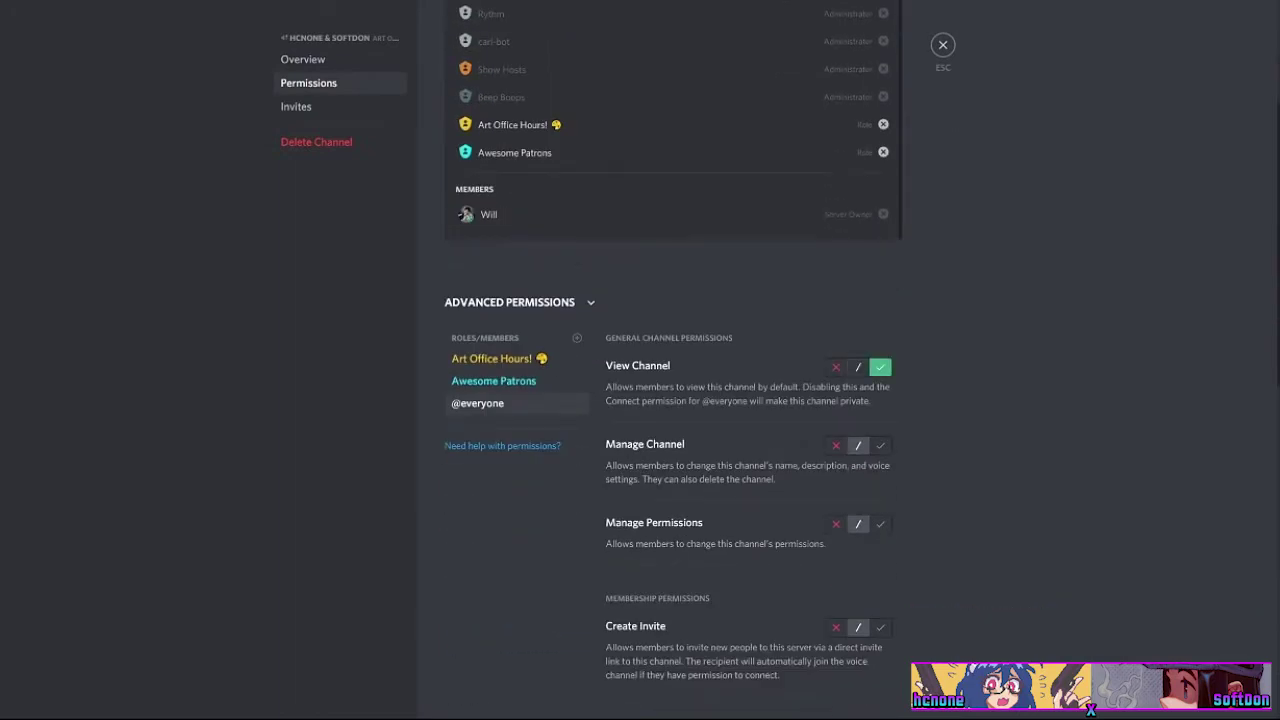
pyautogui.scroll(-2, 672, 400)
pyautogui.scroll(-2, 880, 480)
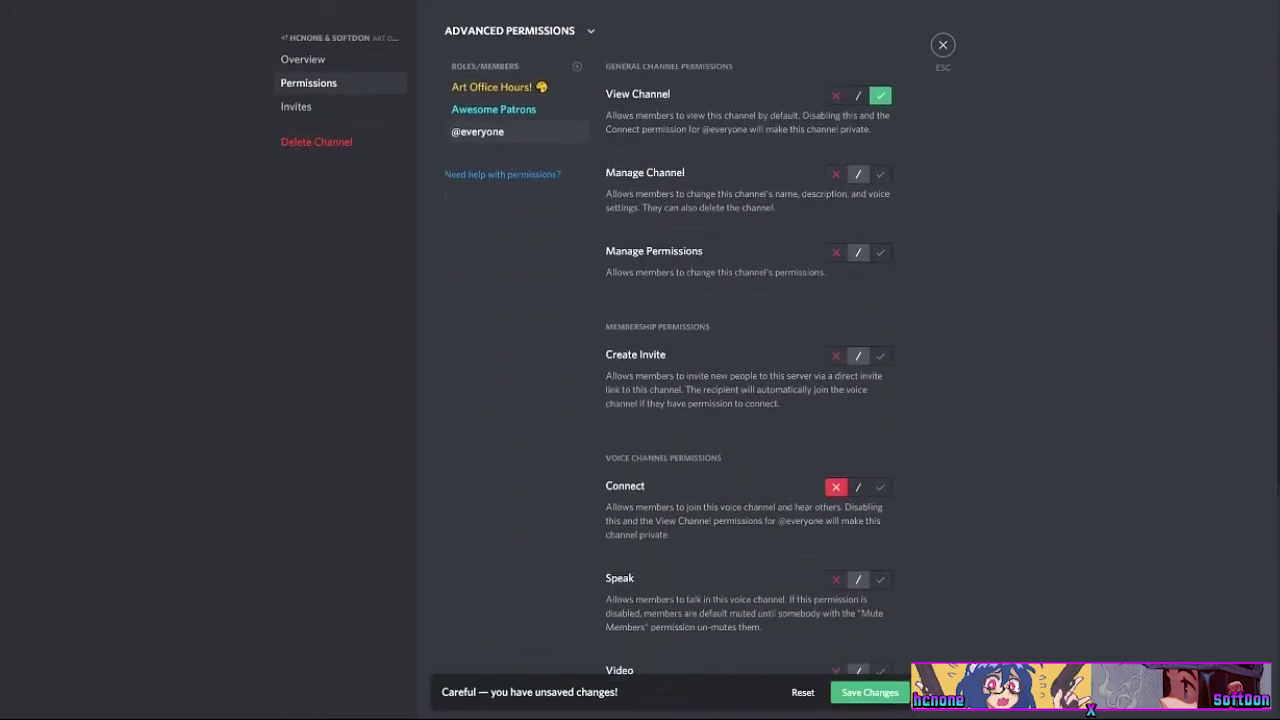
pyautogui.click(880, 480)
pyautogui.click(836, 573)
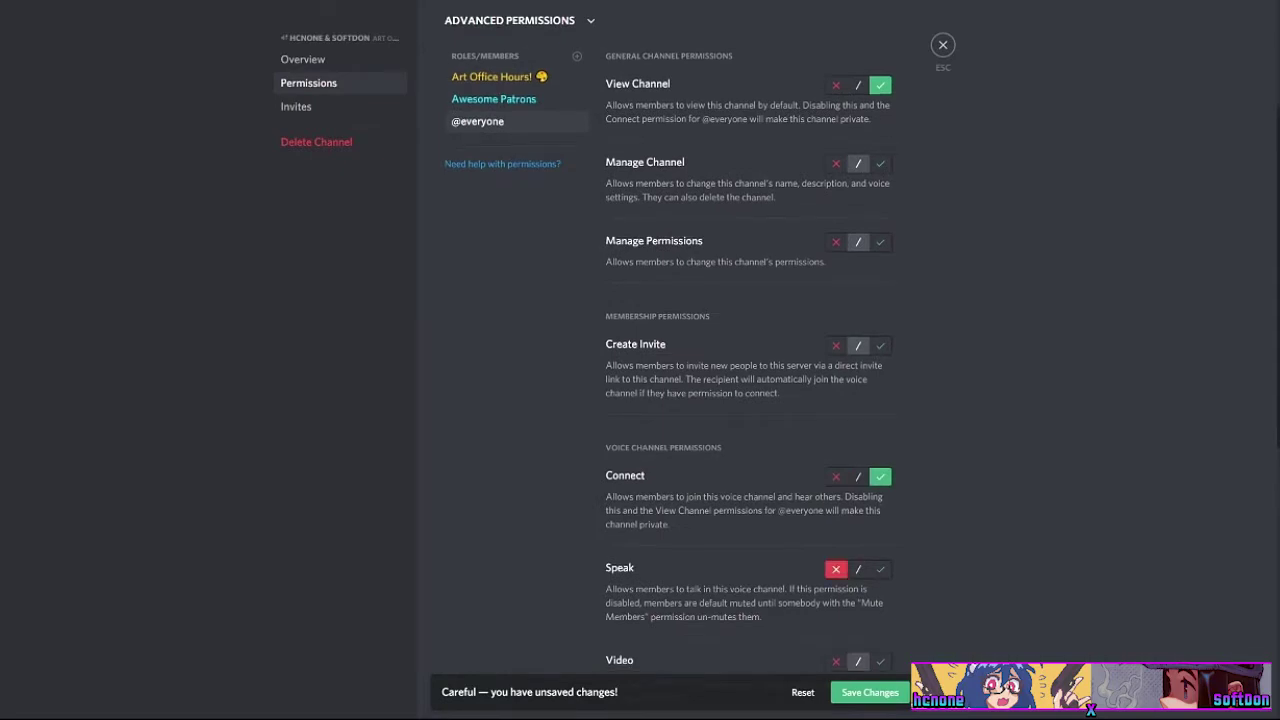
pyautogui.scroll(-3, 836, 573)
pyautogui.click(836, 457)
pyautogui.click(869, 692)
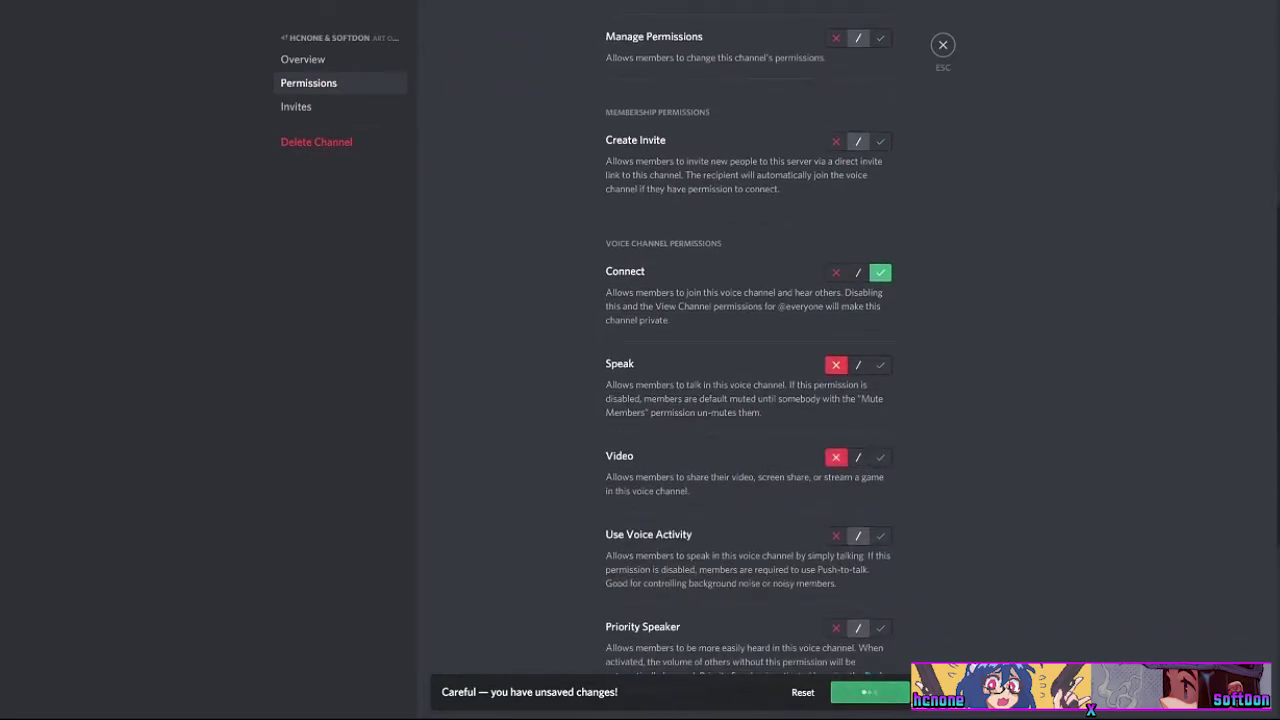
pyautogui.press('Escape')
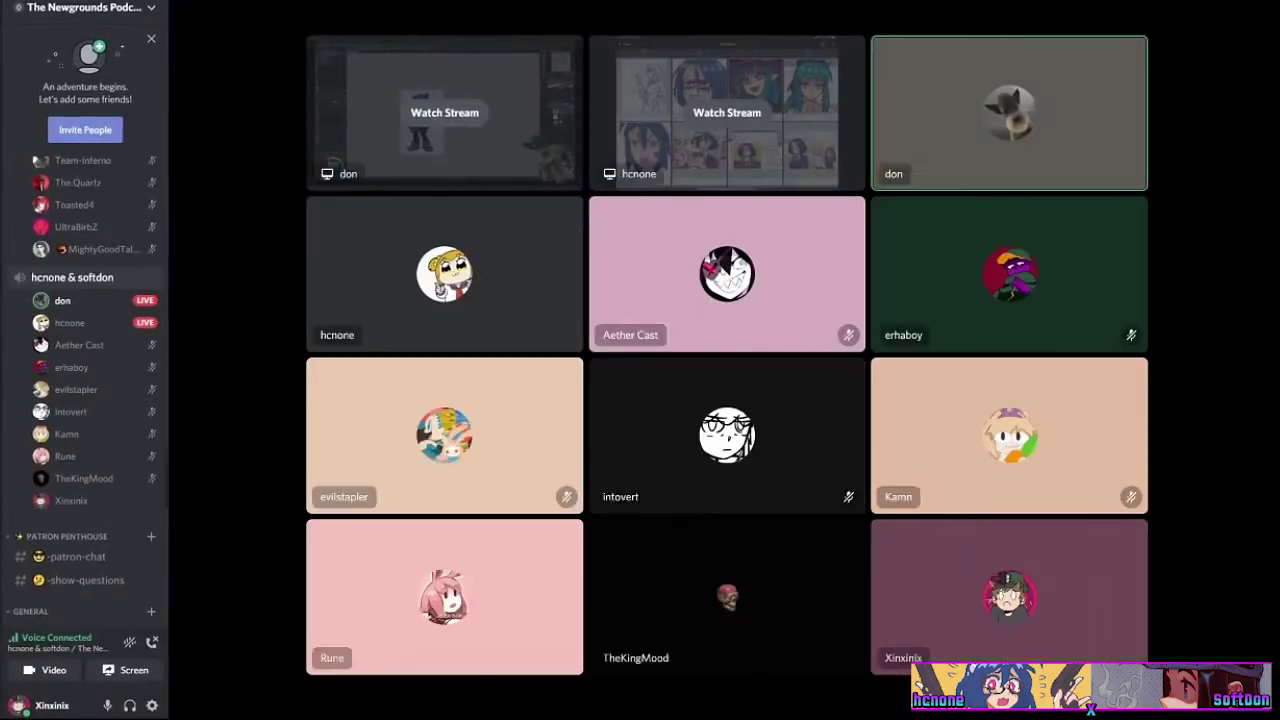
# Delete the 9Hammer voice channel from the Art Office Hours category
pyautogui.scroll(12, 85, 395)
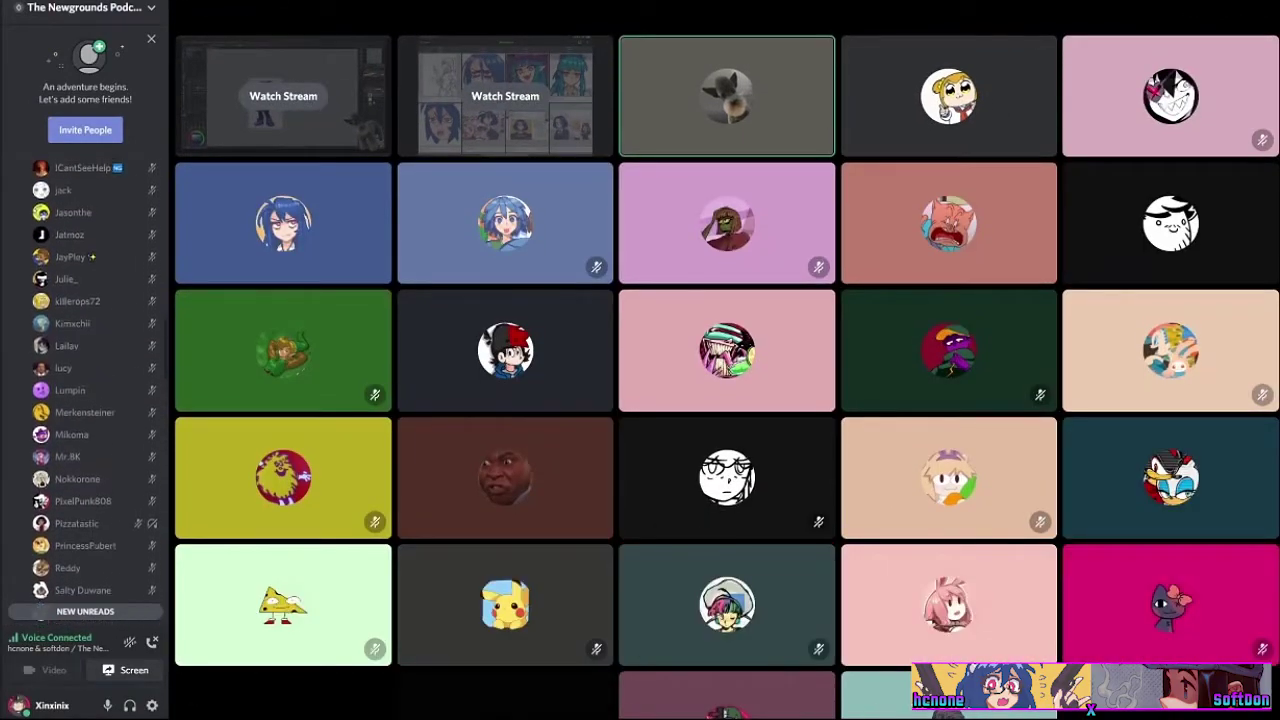
pyautogui.scroll(-1, 152, 325)
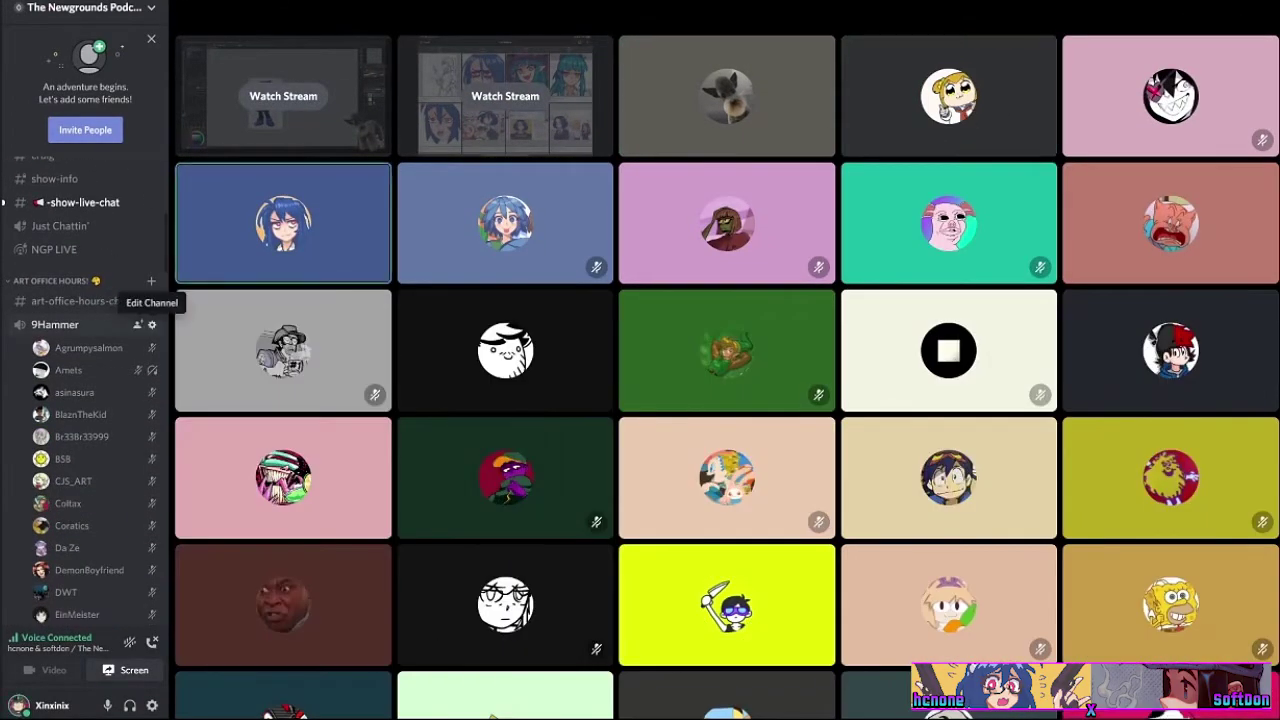
pyautogui.click(151, 324)
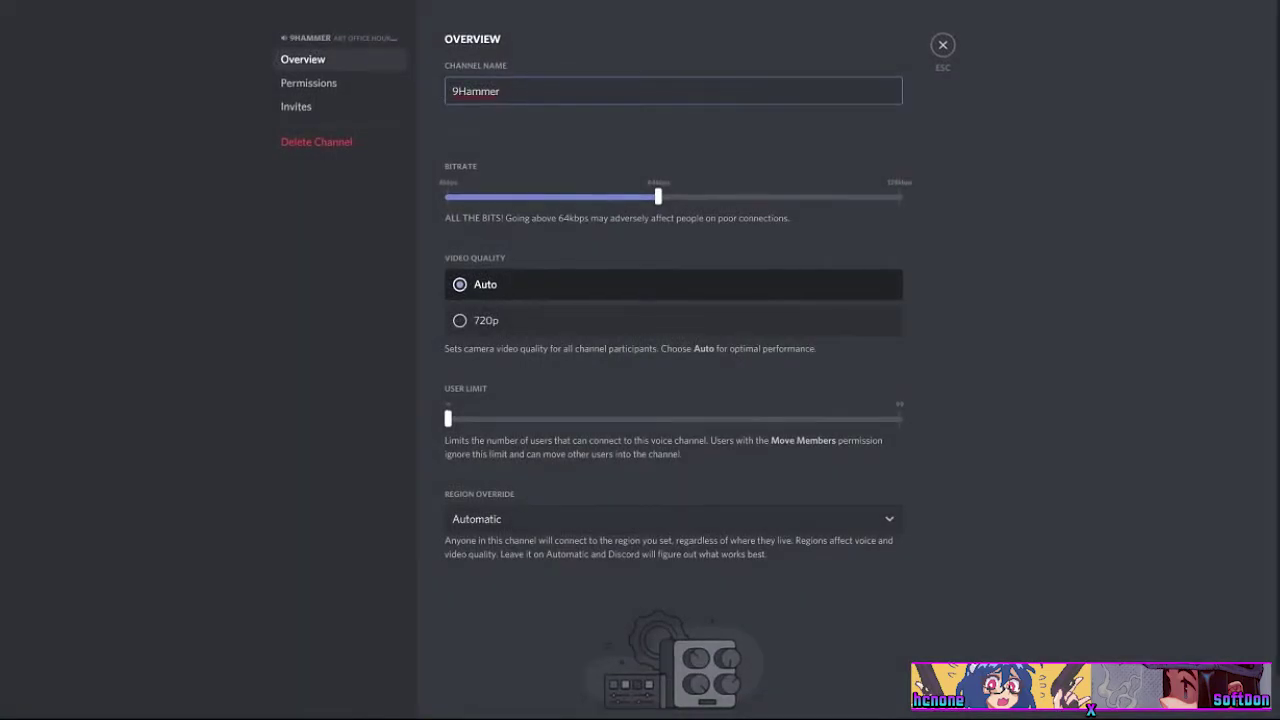
pyautogui.click(942, 44)
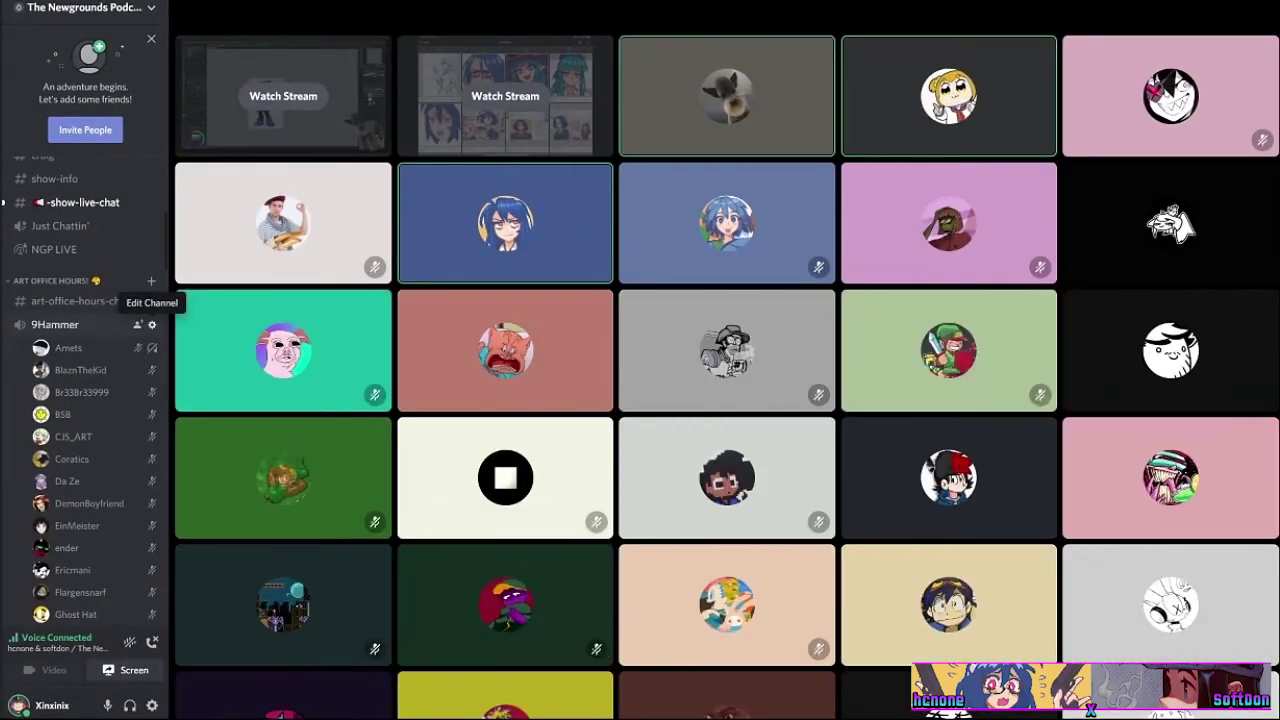
pyautogui.click(151, 324)
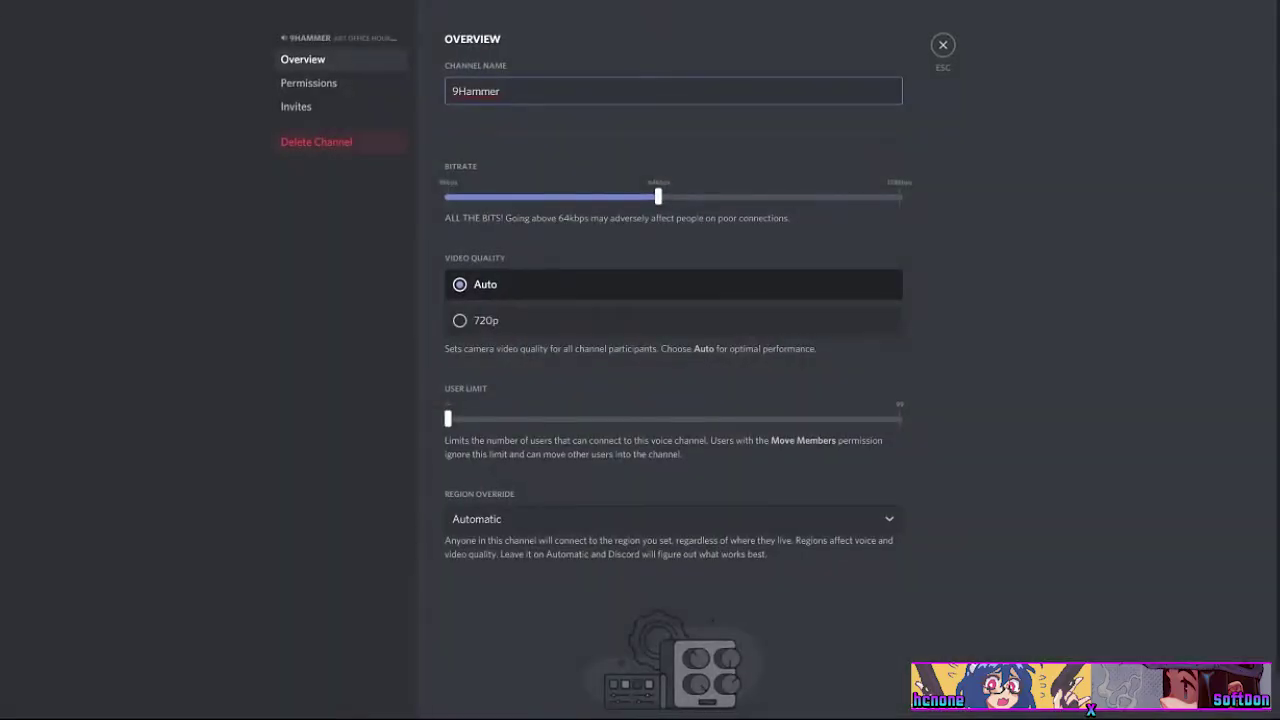
pyautogui.click(316, 143)
pyautogui.click(717, 395)
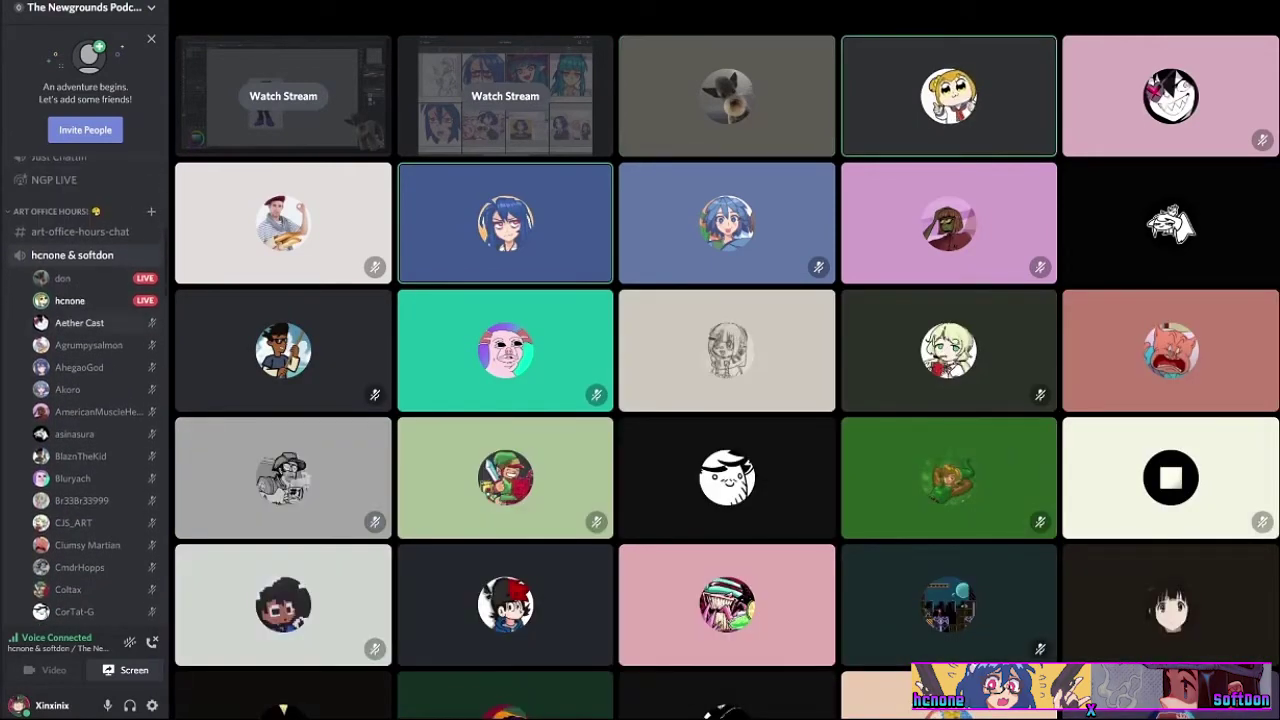
# Watch the first live member's stream in the hcnone & softdon channel and hide non-video participants
pyautogui.moveTo(62, 278)
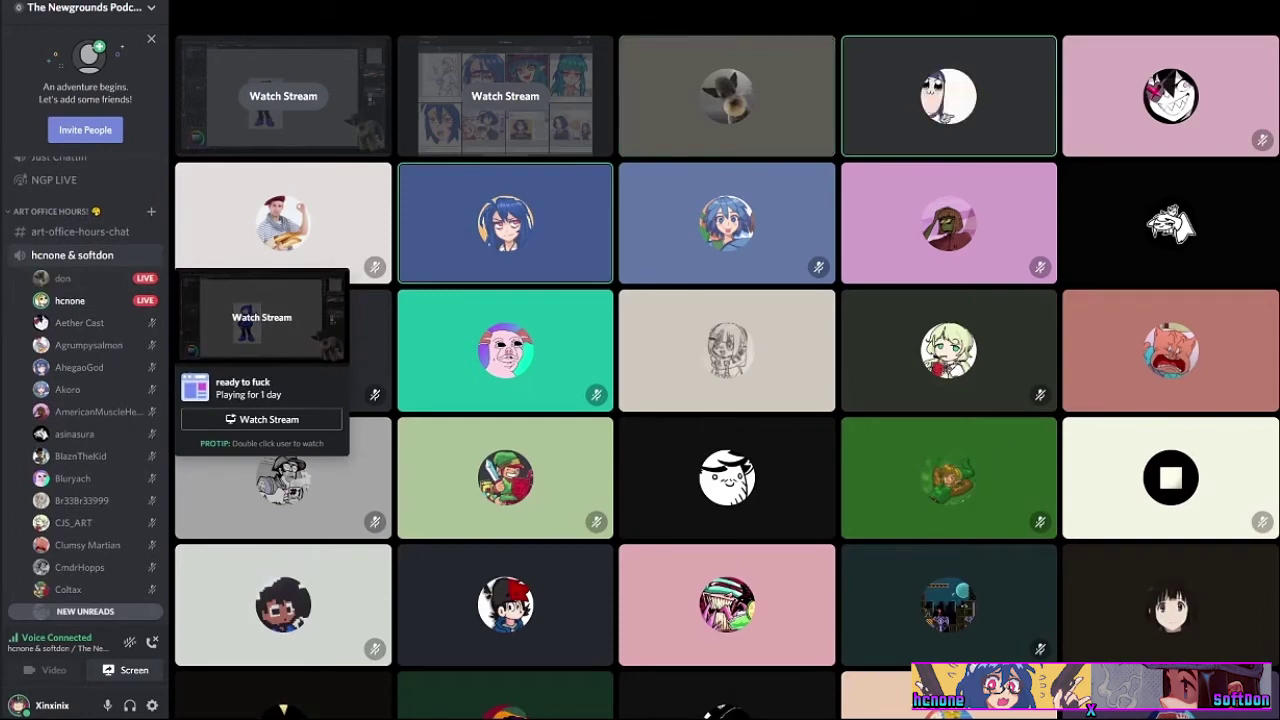
pyautogui.click(257, 420)
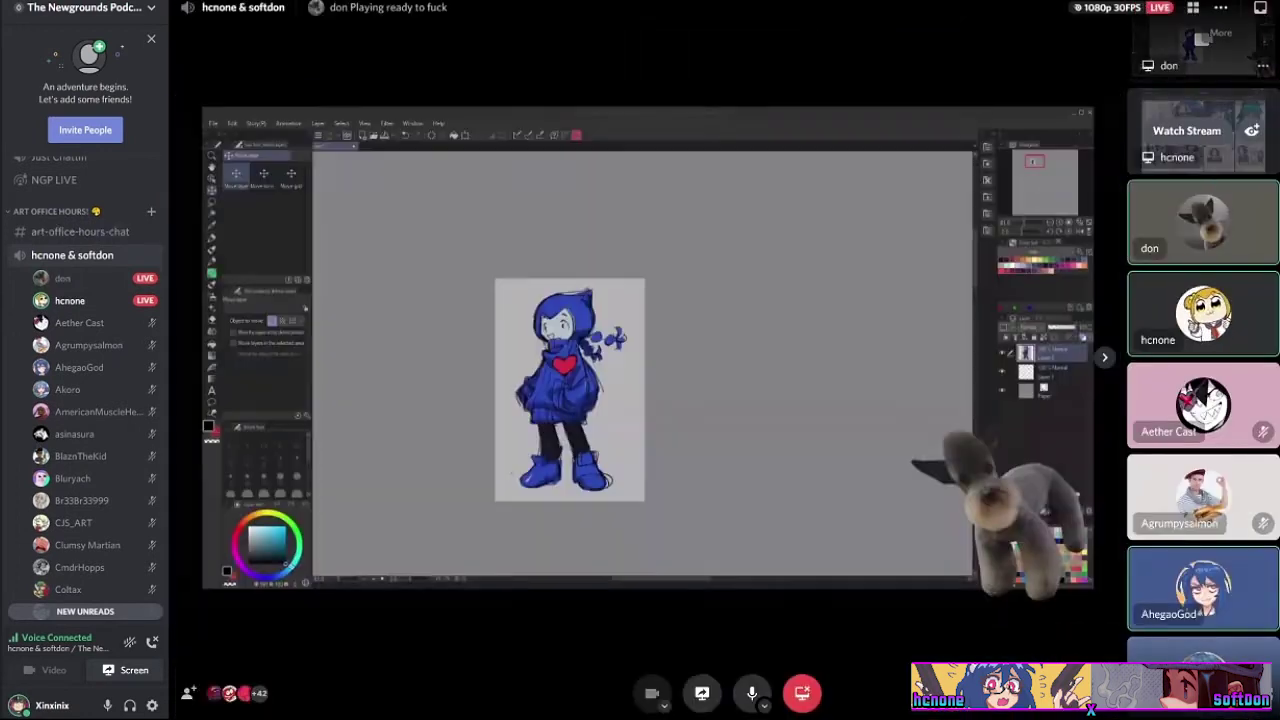
pyautogui.click(1220, 6)
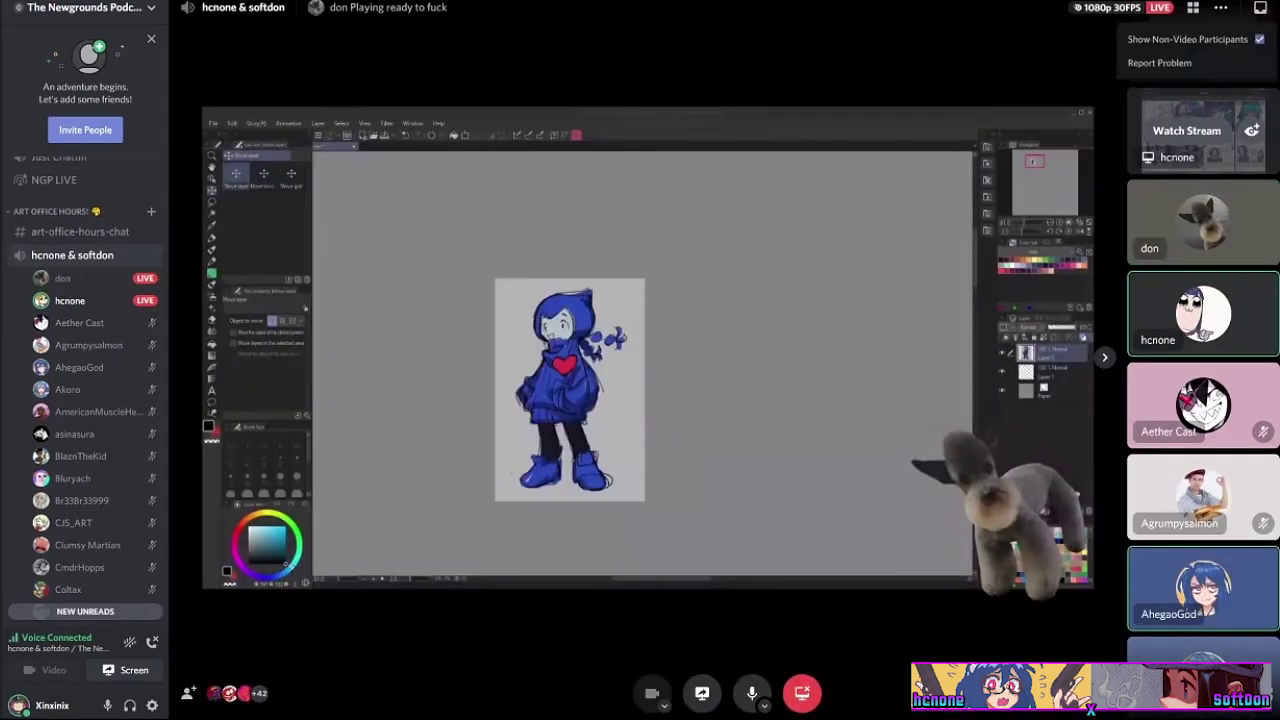
pyautogui.click(1197, 38)
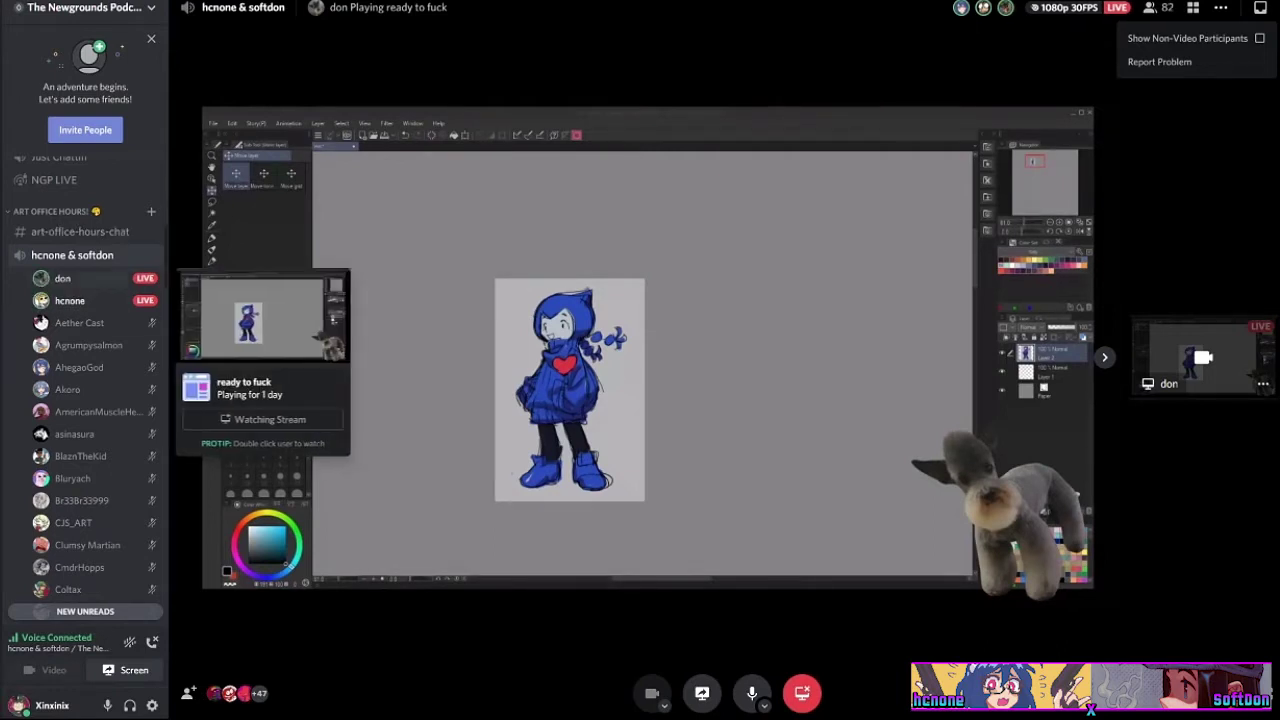
# Add the second live member's stream in the hcnone & softdon channel and bring it into the main view
pyautogui.moveTo(70, 300)
pyautogui.click(262, 342)
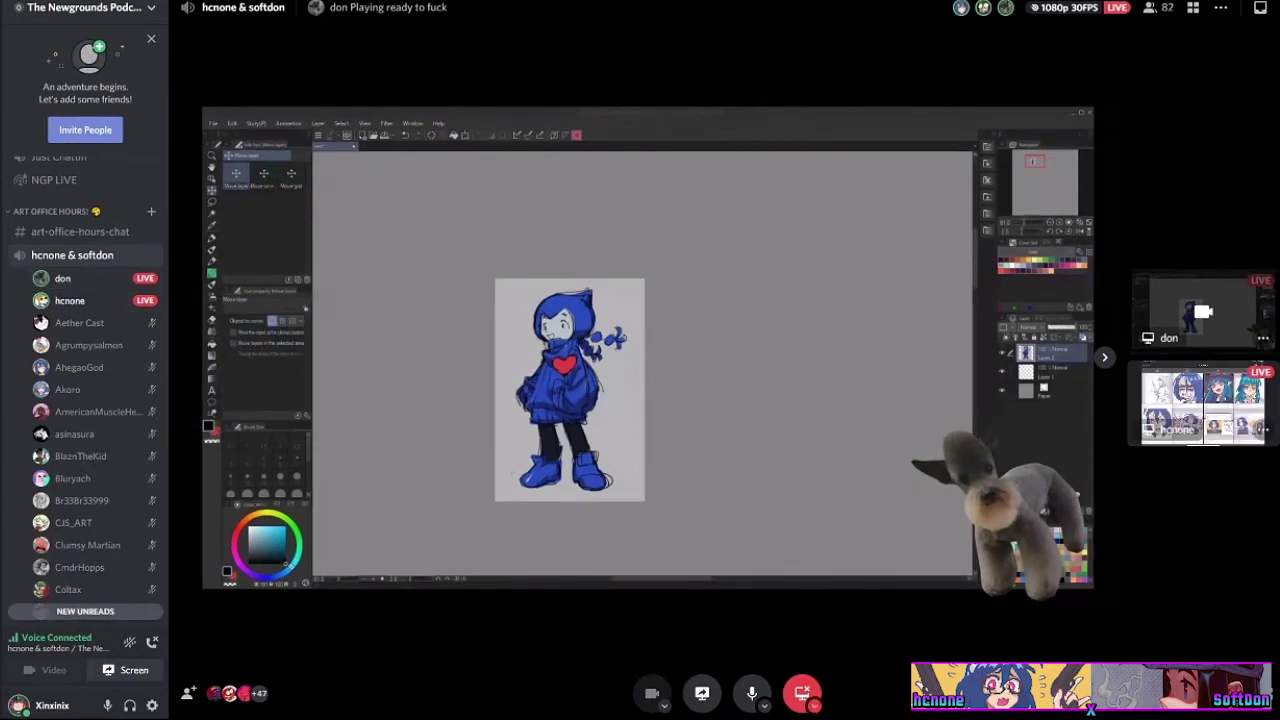
pyautogui.click(1202, 403)
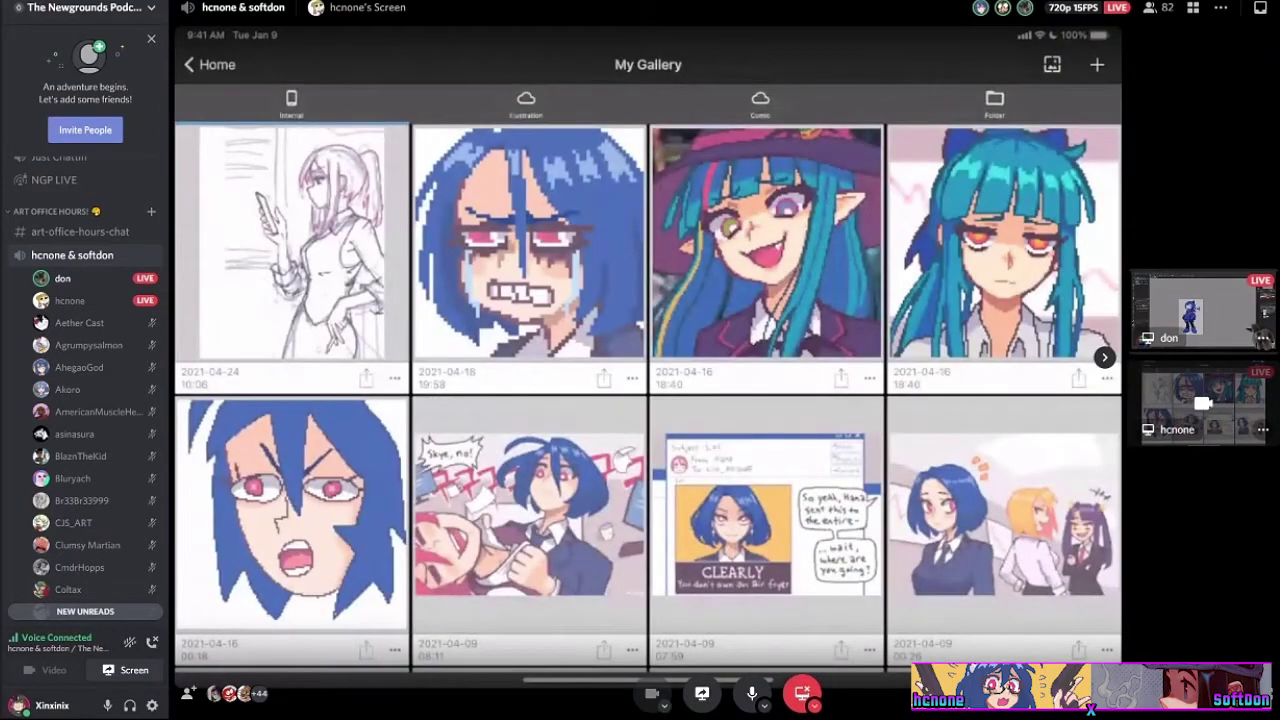
# Alternate the main view between the two artists' streams and show the shared screen full screen
pyautogui.click(1202, 310)
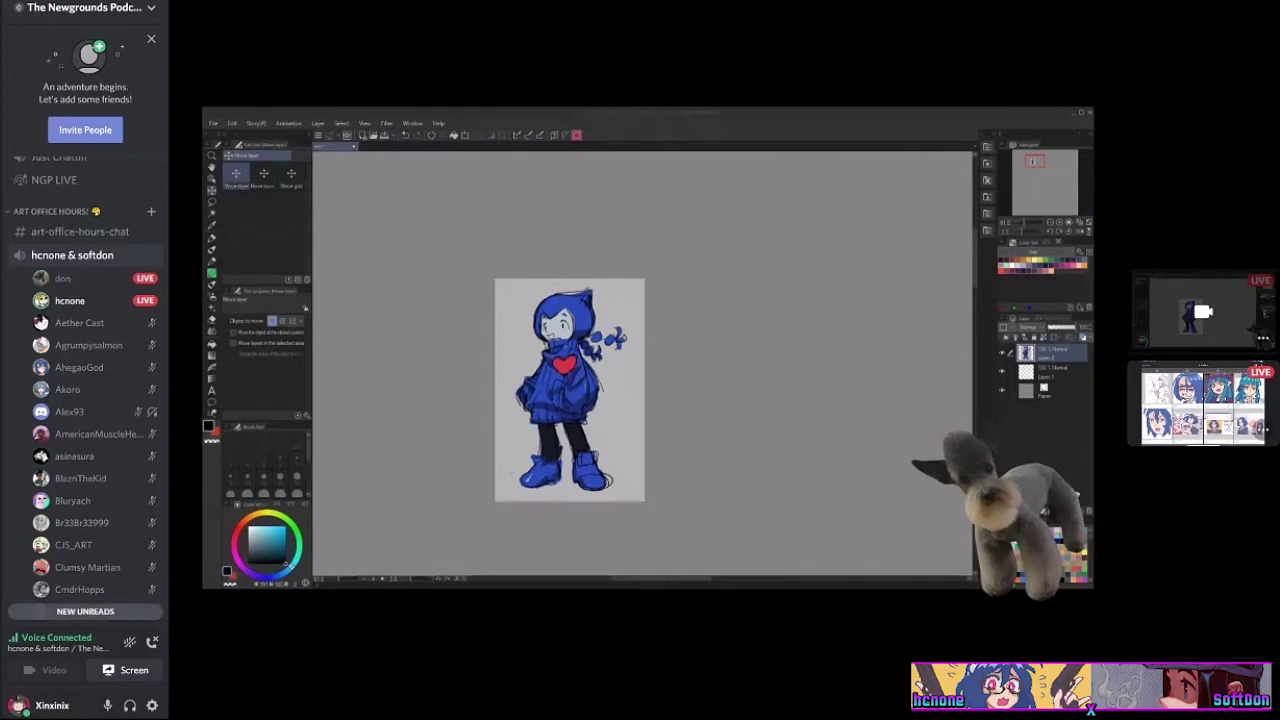
pyautogui.click(1203, 405)
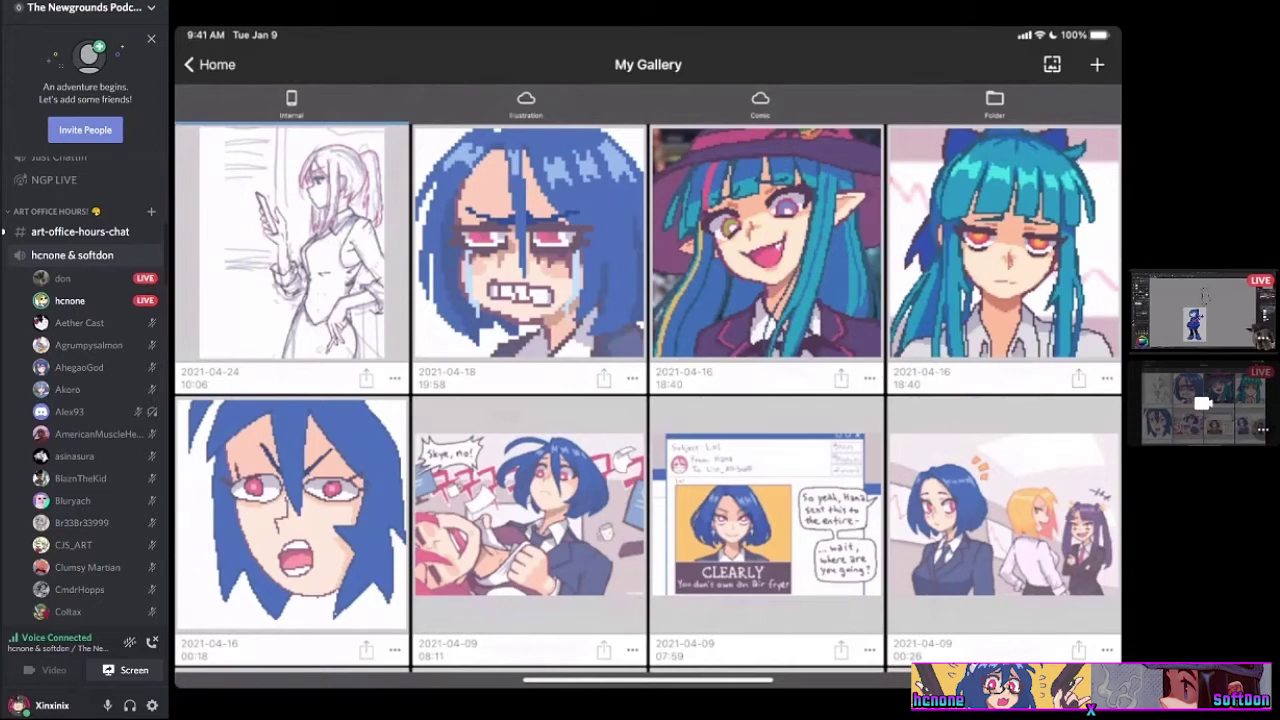
pyautogui.click(1203, 310)
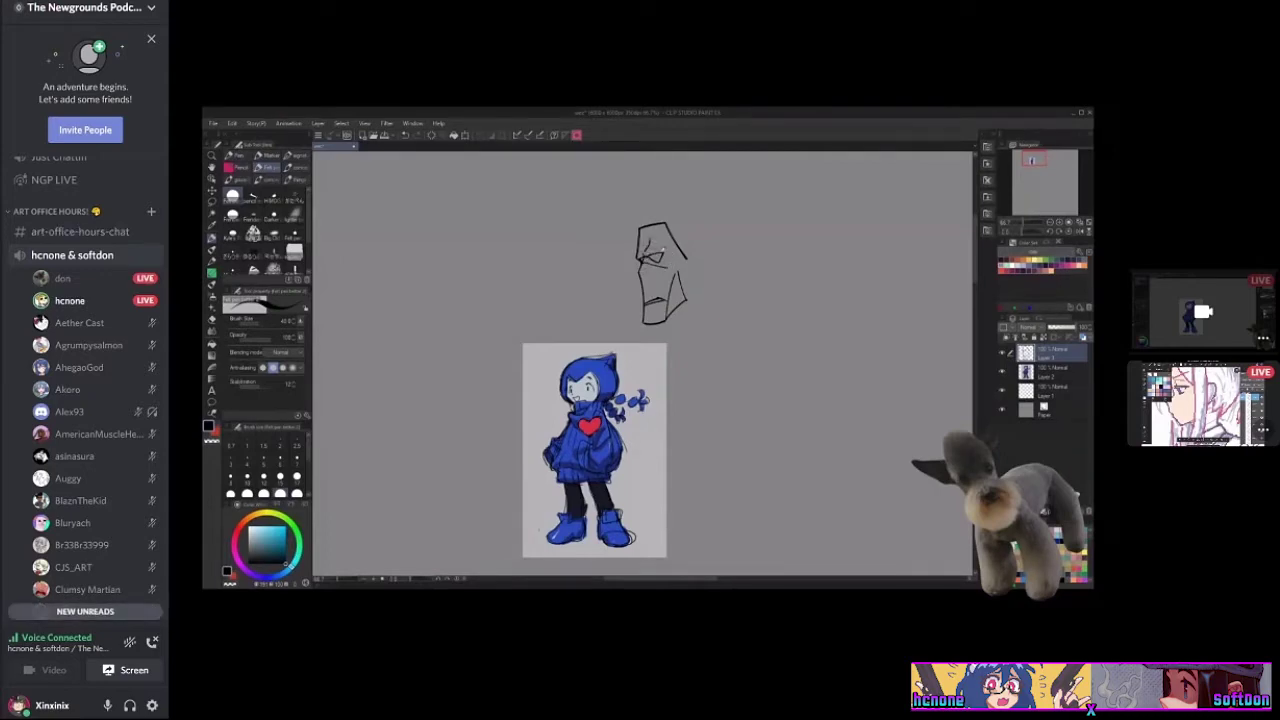
pyautogui.click(1200, 405)
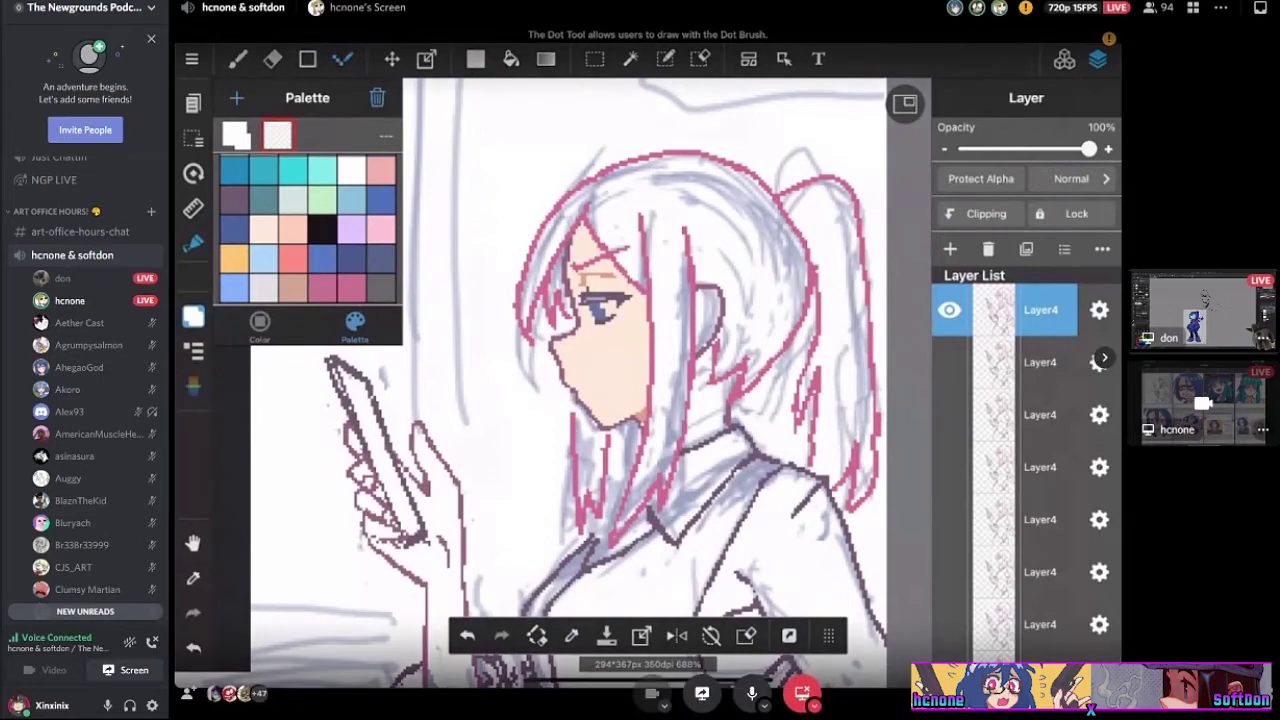
pyautogui.click(1257, 692)
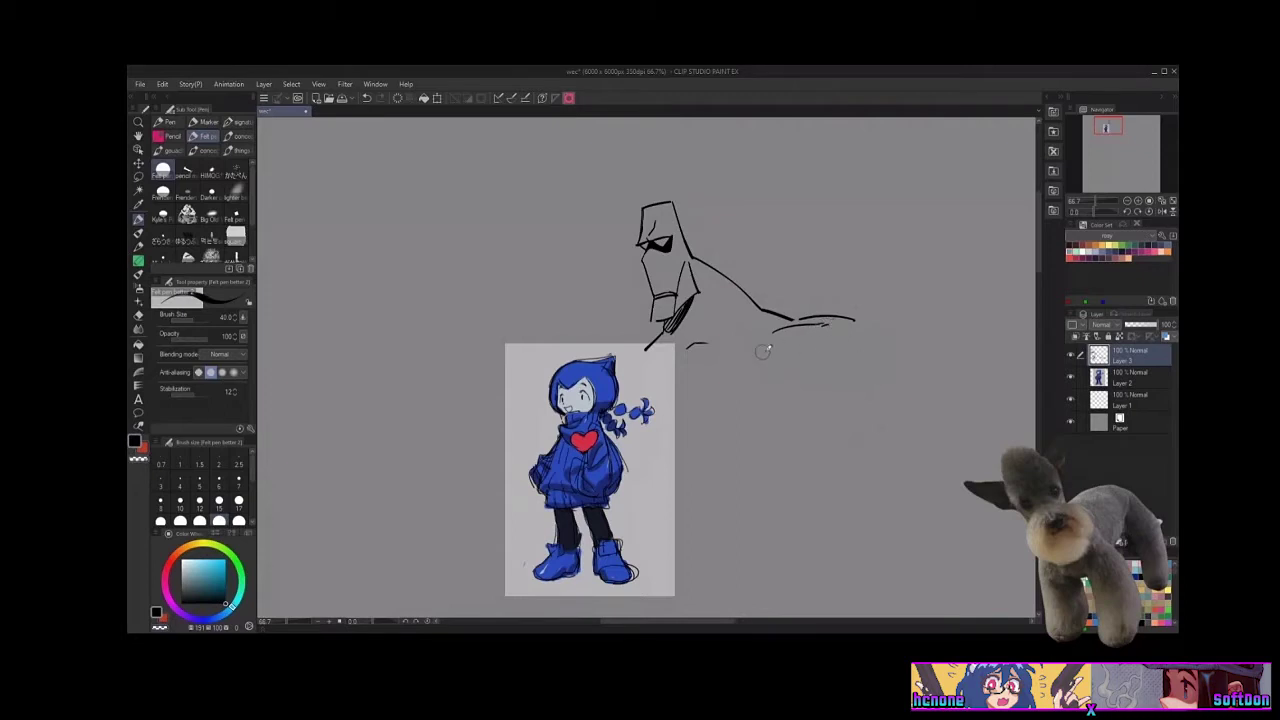
# Sketch the shoulder, arm and chest lines beneath the black line-drawn head with the felt pen
pyautogui.moveTo(779, 331)
pyautogui.mouseDown()
pyautogui.moveTo(762, 350)
pyautogui.moveTo(796, 384)
pyautogui.mouseUp()
pyautogui.moveTo(858, 320)
pyautogui.mouseDown()
pyautogui.moveTo(869, 379)
pyautogui.moveTo(823, 395)
pyautogui.moveTo(845, 410)
pyautogui.moveTo(828, 374)
pyautogui.moveTo(848, 386)
pyautogui.moveTo(872, 384)
pyautogui.moveTo(871, 371)
pyautogui.moveTo(876, 436)
pyautogui.mouseUp()
pyautogui.moveTo(843, 375)
pyautogui.mouseDown()
pyautogui.moveTo(860, 394)
pyautogui.moveTo(783, 370)
pyautogui.moveTo(800, 374)
pyautogui.mouseUp()
pyautogui.press('c')
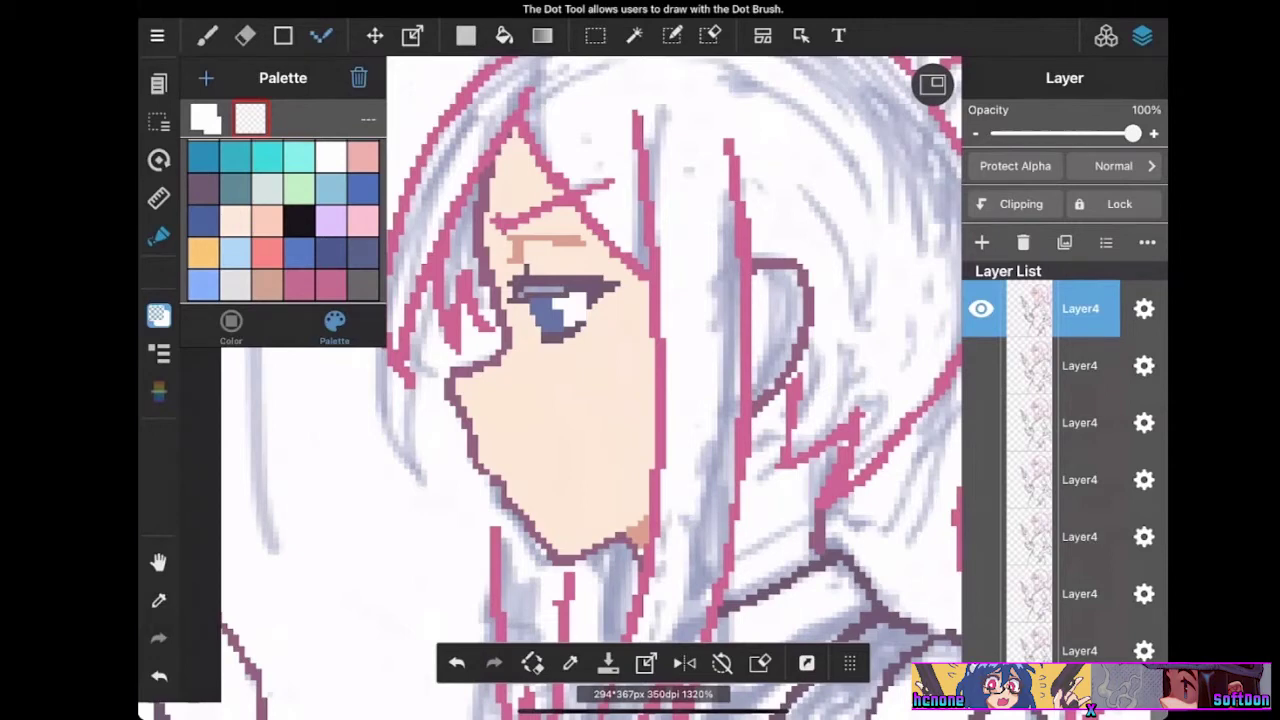
# Shade the forehead and the area around the eye with the peach palette color using the Dot tool
pyautogui.click(267, 220)
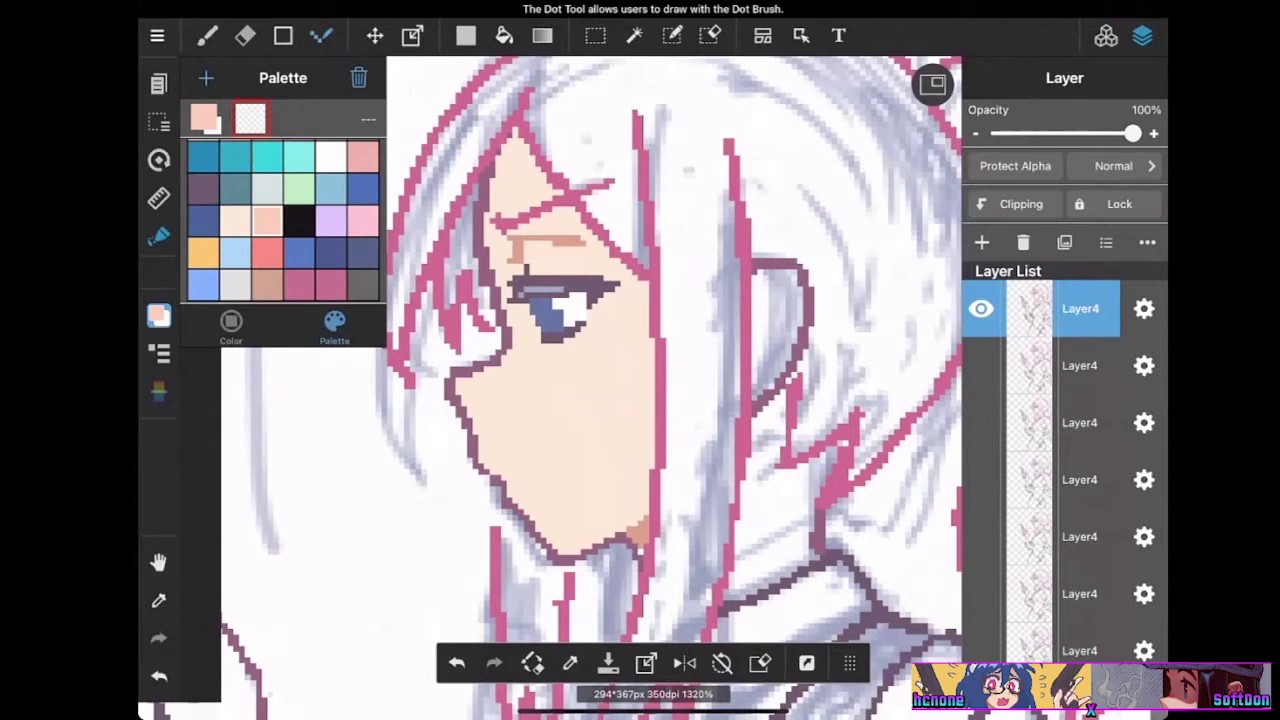
pyautogui.moveTo(506, 162)
pyautogui.mouseDown()
pyautogui.moveTo(632, 284)
pyautogui.moveTo(646, 325)
pyautogui.mouseUp()
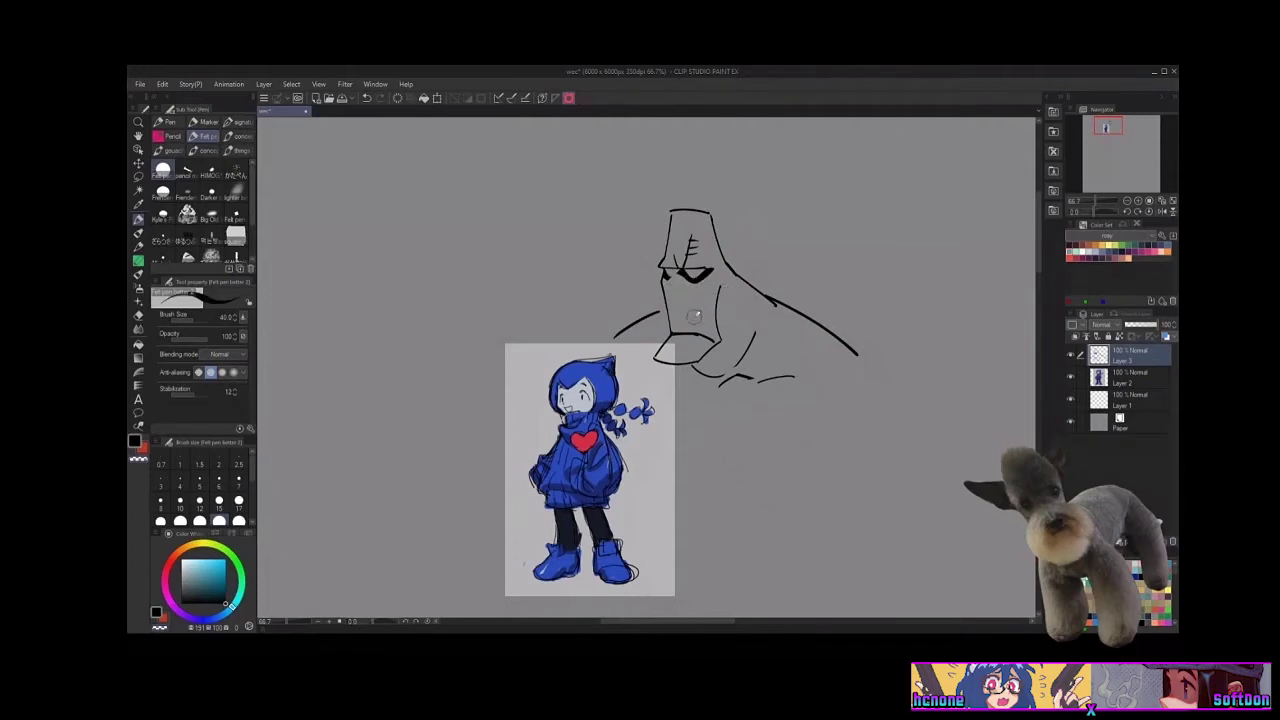
# Ink the neck lines of the line-drawn head and hatch black shadows under the jaw and above the collarbone
pyautogui.moveTo(720, 316)
pyautogui.mouseDown()
pyautogui.moveTo(720, 376)
pyautogui.moveTo(752, 339)
pyautogui.moveTo(746, 373)
pyautogui.moveTo(702, 372)
pyautogui.moveTo(720, 338)
pyautogui.moveTo(706, 352)
pyautogui.moveTo(724, 336)
pyautogui.moveTo(698, 376)
pyautogui.moveTo(719, 379)
pyautogui.moveTo(714, 396)
pyautogui.moveTo(767, 381)
pyautogui.moveTo(757, 334)
pyautogui.mouseUp()
pyautogui.press('c')
pyautogui.press('c')
pyautogui.press('c')
pyautogui.press('c')
pyautogui.press('c')
pyautogui.press('c')
pyautogui.press('c')
pyautogui.moveTo(722, 383)
pyautogui.mouseDown()
pyautogui.moveTo(766, 346)
pyautogui.moveTo(756, 352)
pyautogui.moveTo(775, 367)
pyautogui.moveTo(737, 349)
pyautogui.moveTo(719, 309)
pyautogui.moveTo(730, 341)
pyautogui.mouseUp()
pyautogui.press('c')
pyautogui.press('c')
pyautogui.press('c')
pyautogui.press('c')
pyautogui.press('c')
pyautogui.press('c')
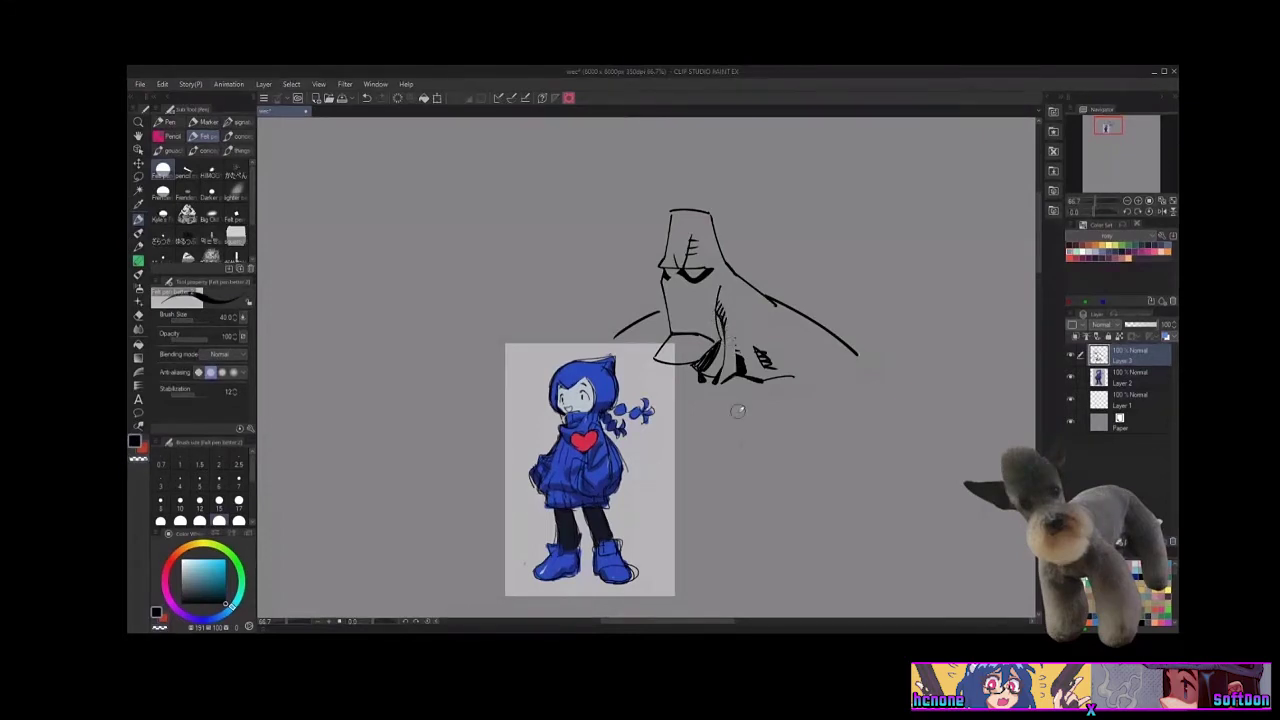
pyautogui.press('c')
pyautogui.moveTo(720, 286); pyautogui.dragTo(718, 329)
# Refine the ink strokes running along the face and neck of the line-drawn head
pyautogui.click(1128, 212)
pyautogui.click(1128, 212)
pyautogui.click(1128, 212)
pyautogui.click(1128, 212)
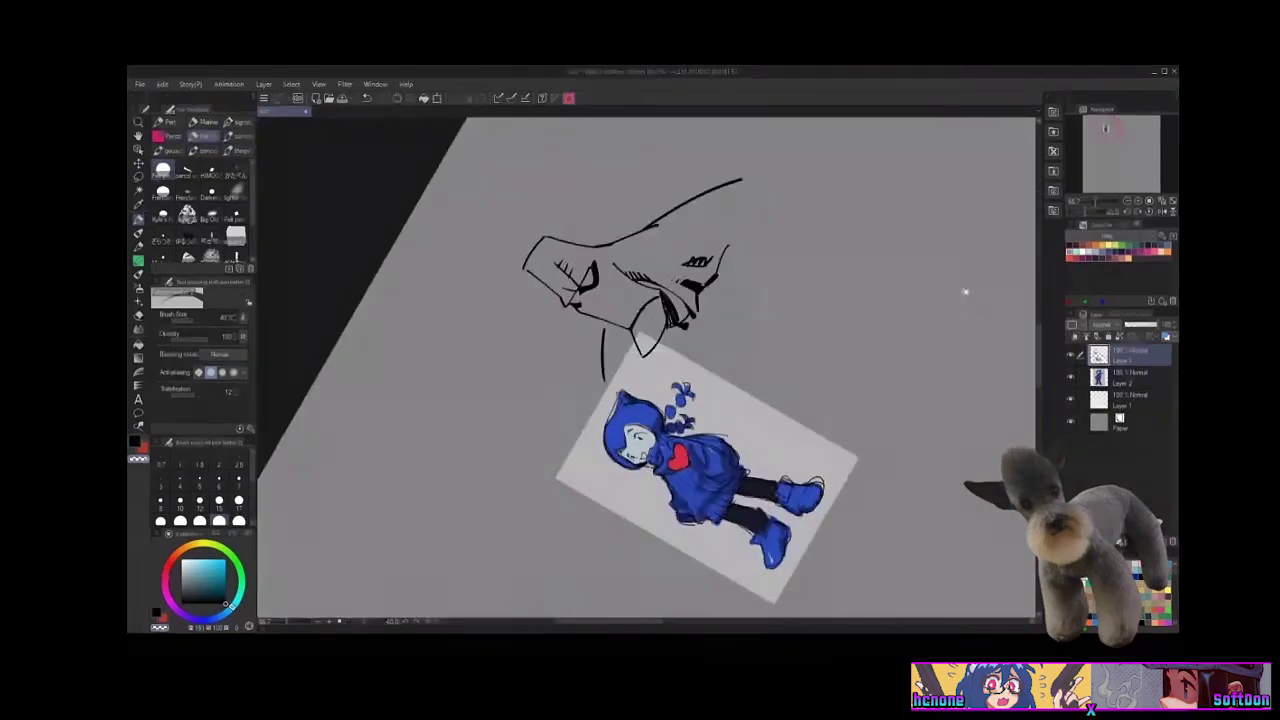
pyautogui.moveTo(585, 280)
pyautogui.mouseDown()
pyautogui.moveTo(762, 364)
pyautogui.moveTo(792, 357)
pyautogui.moveTo(776, 348)
pyautogui.mouseUp()
pyautogui.press('c')
pyautogui.press('c')
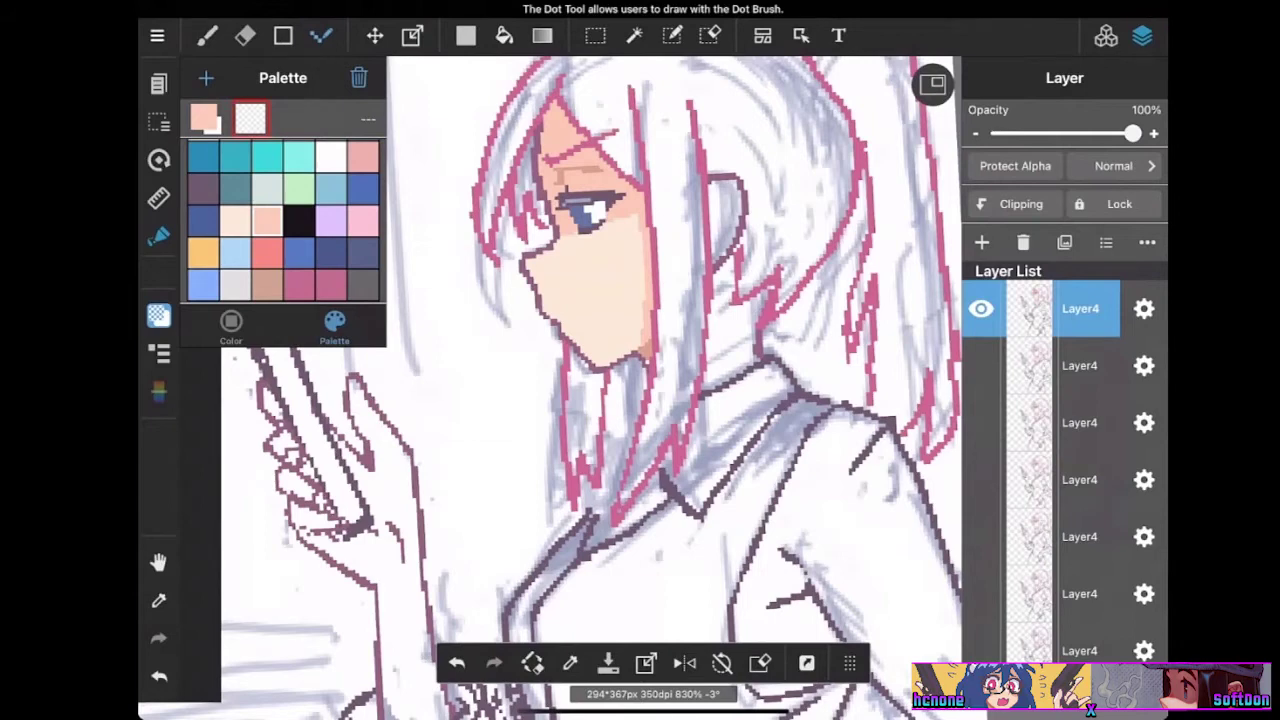
# Sample the tan skin-shadow color and draw a shadow on the girl's neck just below the ear with the Dot tool
pyautogui.scroll(-3, 590, 388)
pyautogui.scroll(3, 590, 388)
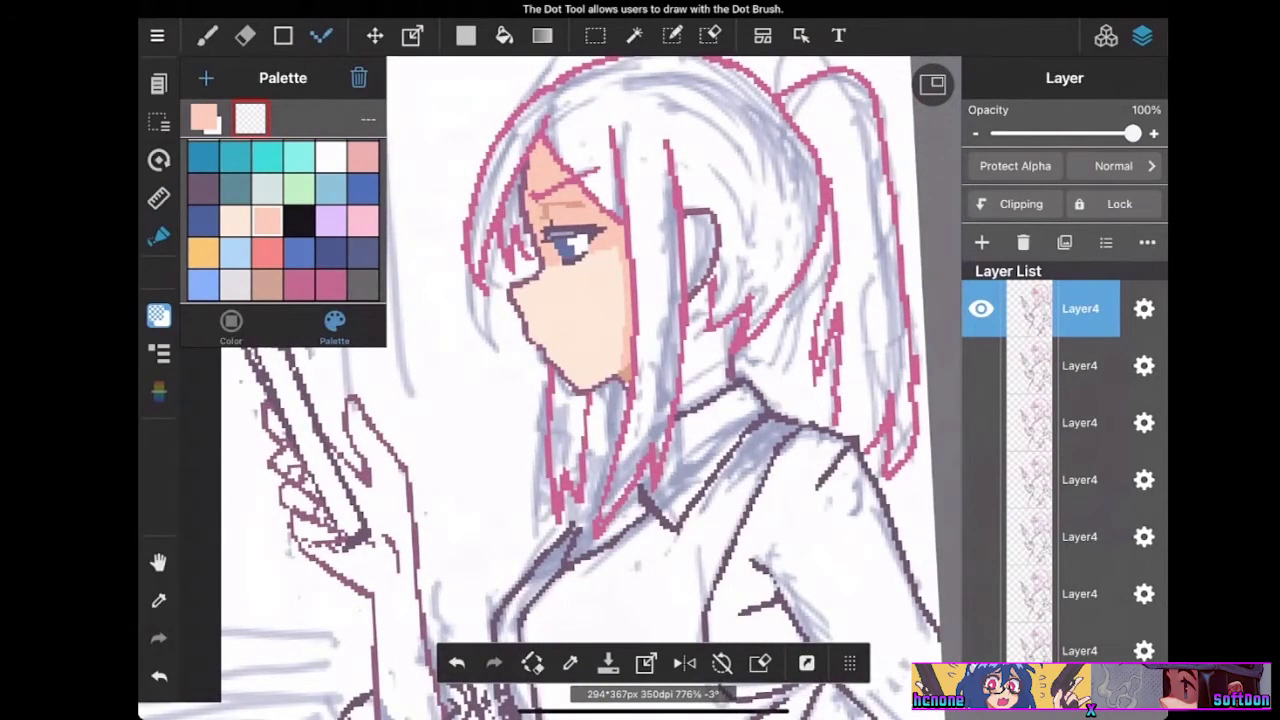
pyautogui.scroll(-3, 590, 388)
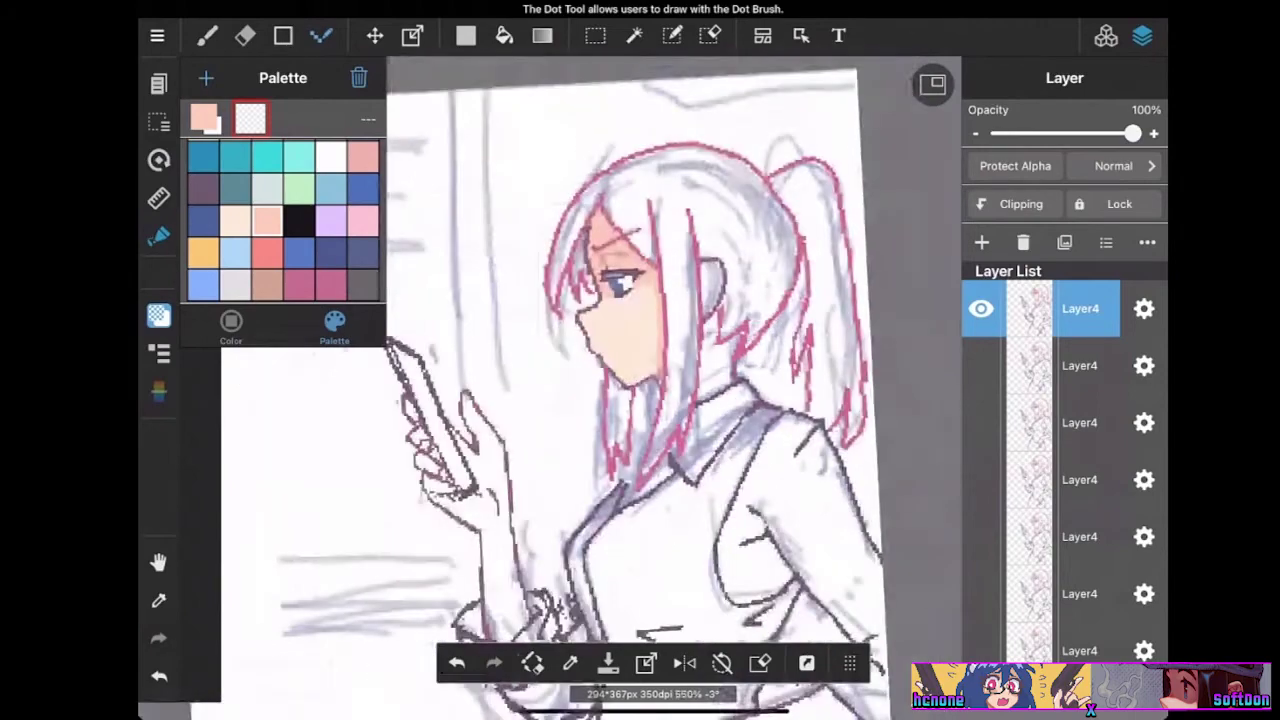
pyautogui.scroll(4, 590, 388)
pyautogui.click(569, 663)
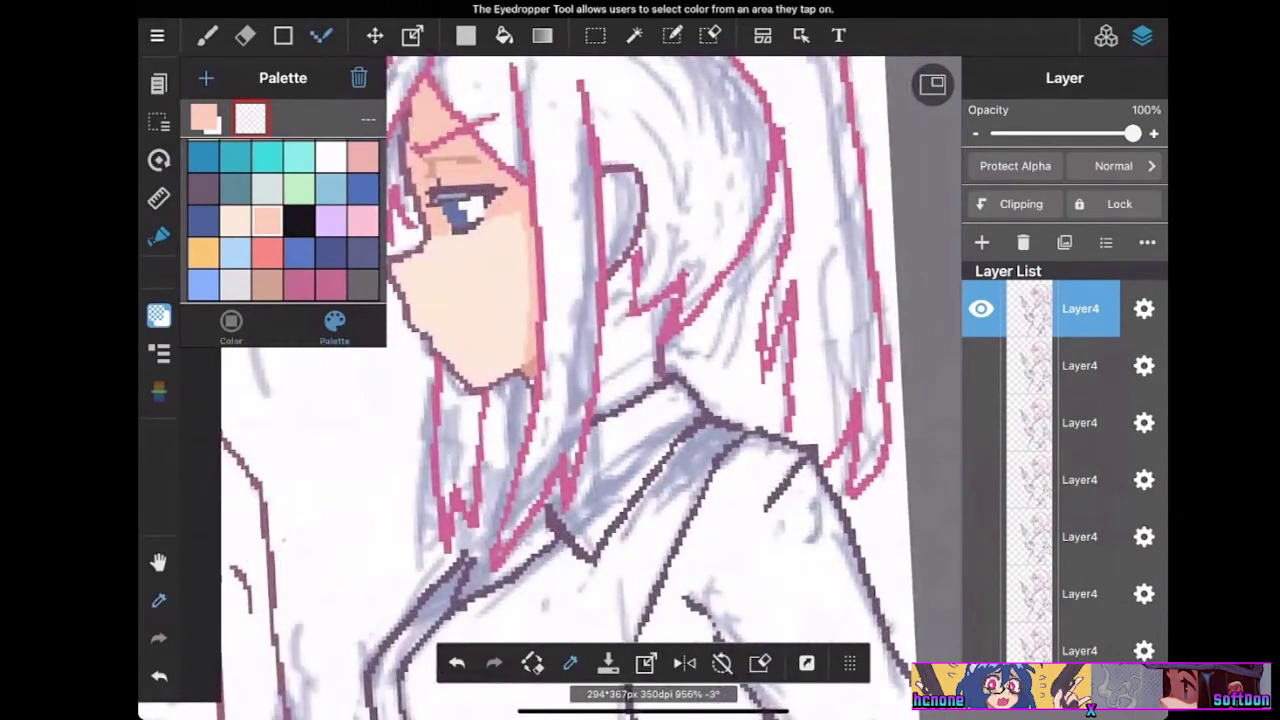
pyautogui.click(570, 663)
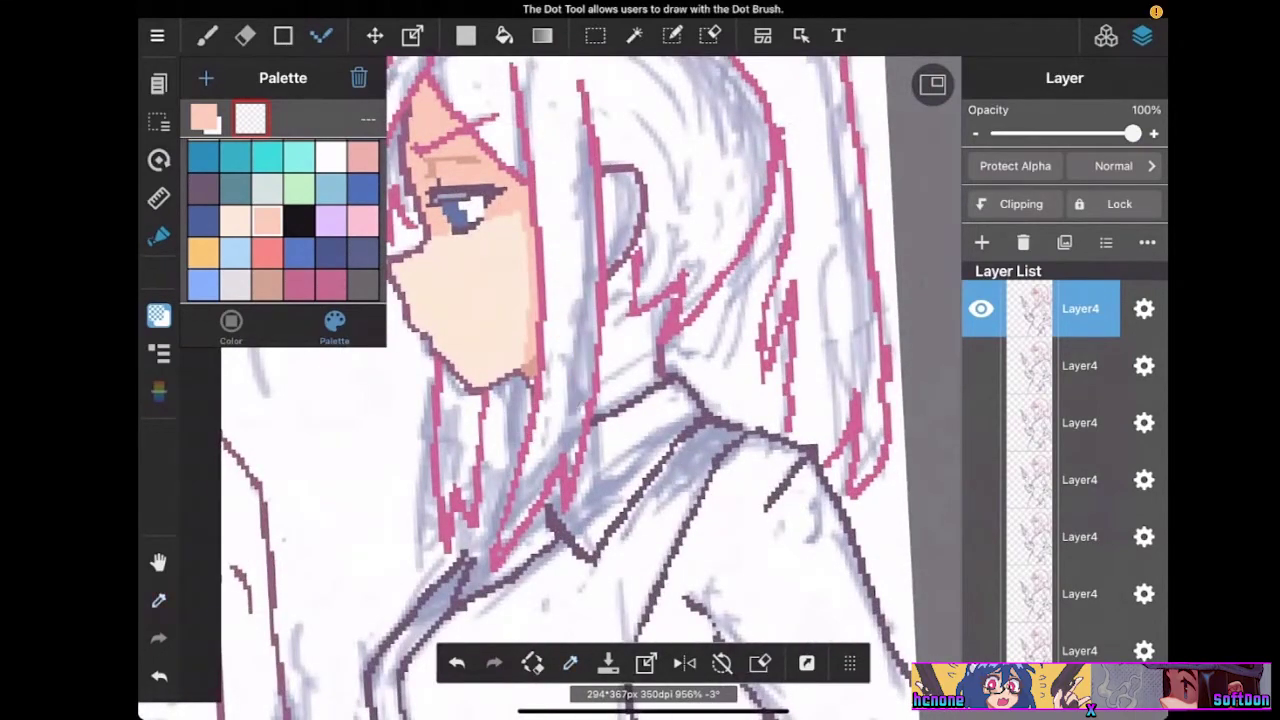
pyautogui.click(159, 315)
pyautogui.moveTo(606, 318)
pyautogui.mouseDown()
pyautogui.moveTo(627, 287)
pyautogui.moveTo(605, 333)
pyautogui.mouseUp()
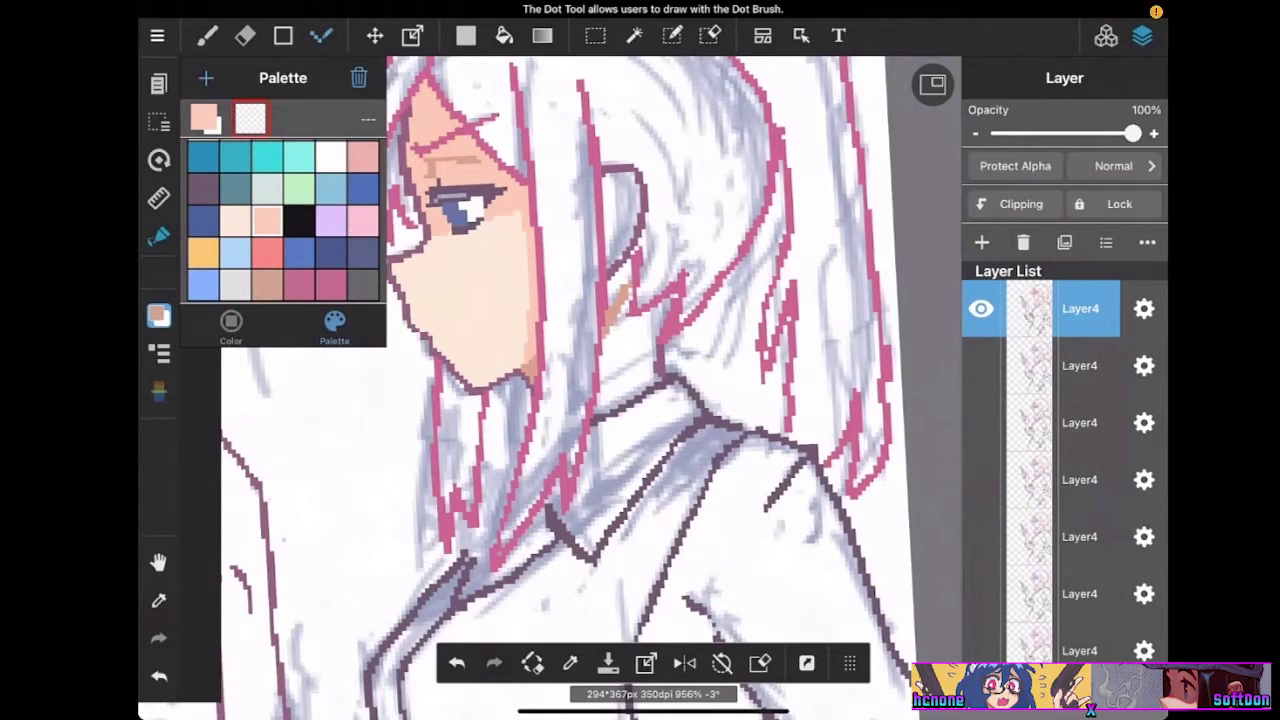
# Fill the skin area beside the neck shadow below the ear with the peach color using the Bucket tool
pyautogui.click(204, 117)
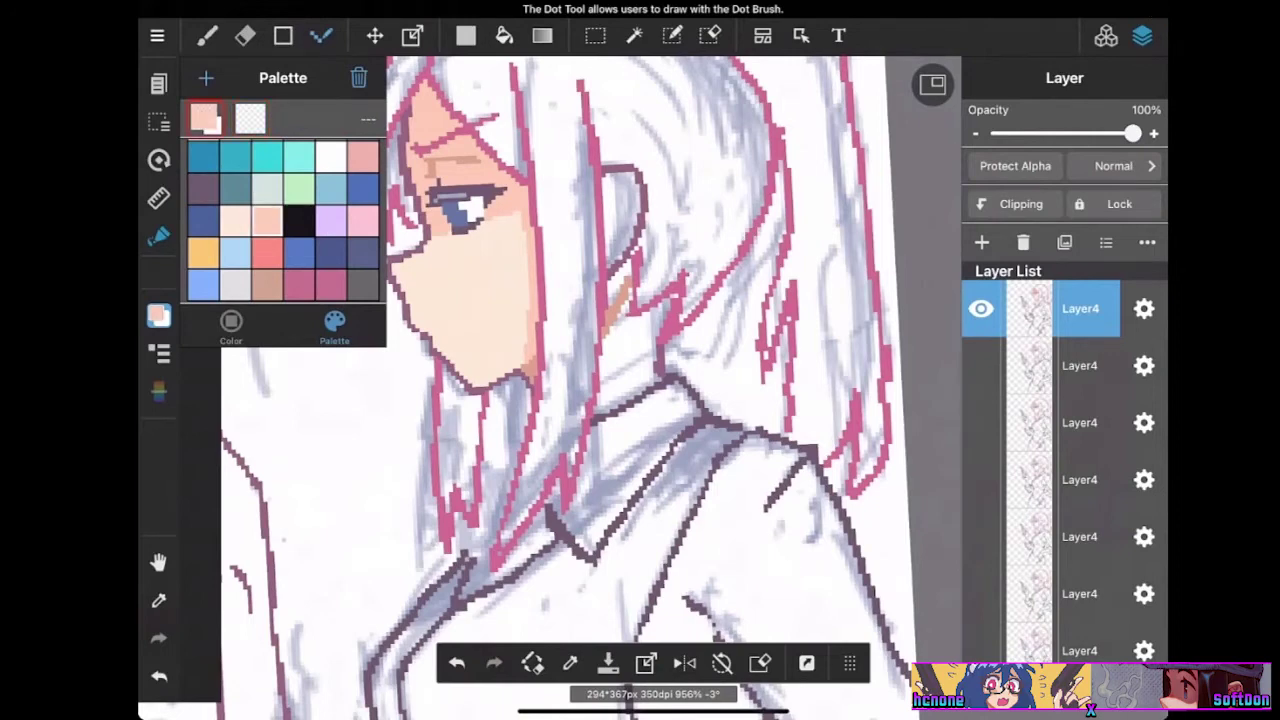
pyautogui.click(504, 35)
pyautogui.click(618, 280)
pyautogui.scroll(-3, 692, 361)
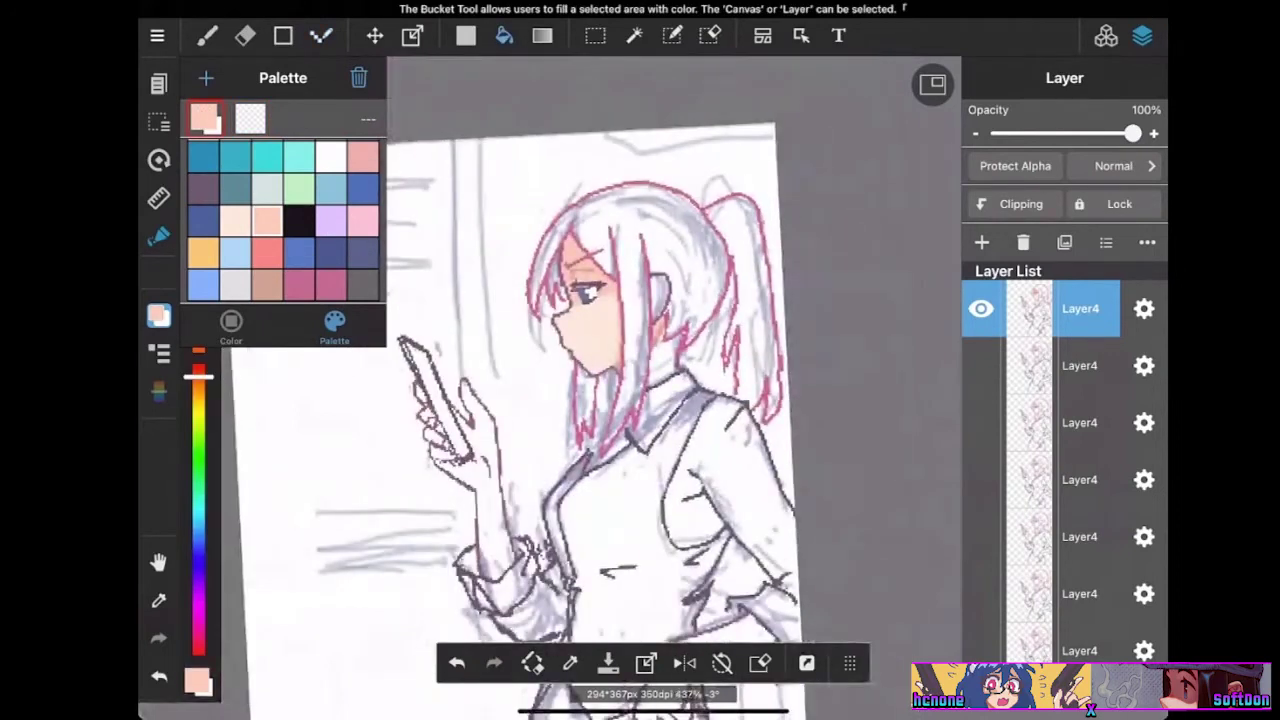
# Set the tan skin-shadow color from the palette as the drawing color for the Dot tool
pyautogui.scroll(3, 725, 346)
pyautogui.click(267, 284)
pyautogui.click(321, 35)
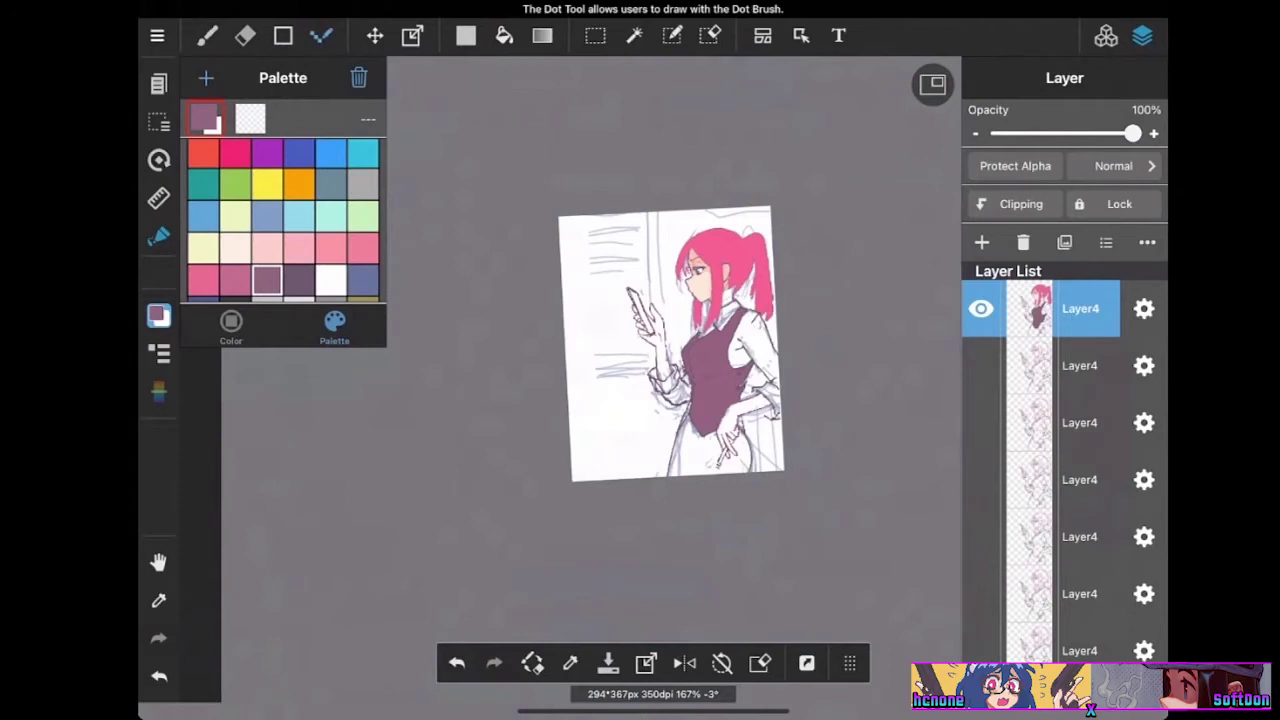
# Fill the girl's neck between the ear and the shirt collar with the peach palette color using the Bucket tool
pyautogui.scroll(8, 749, 303)
pyautogui.click(570, 663)
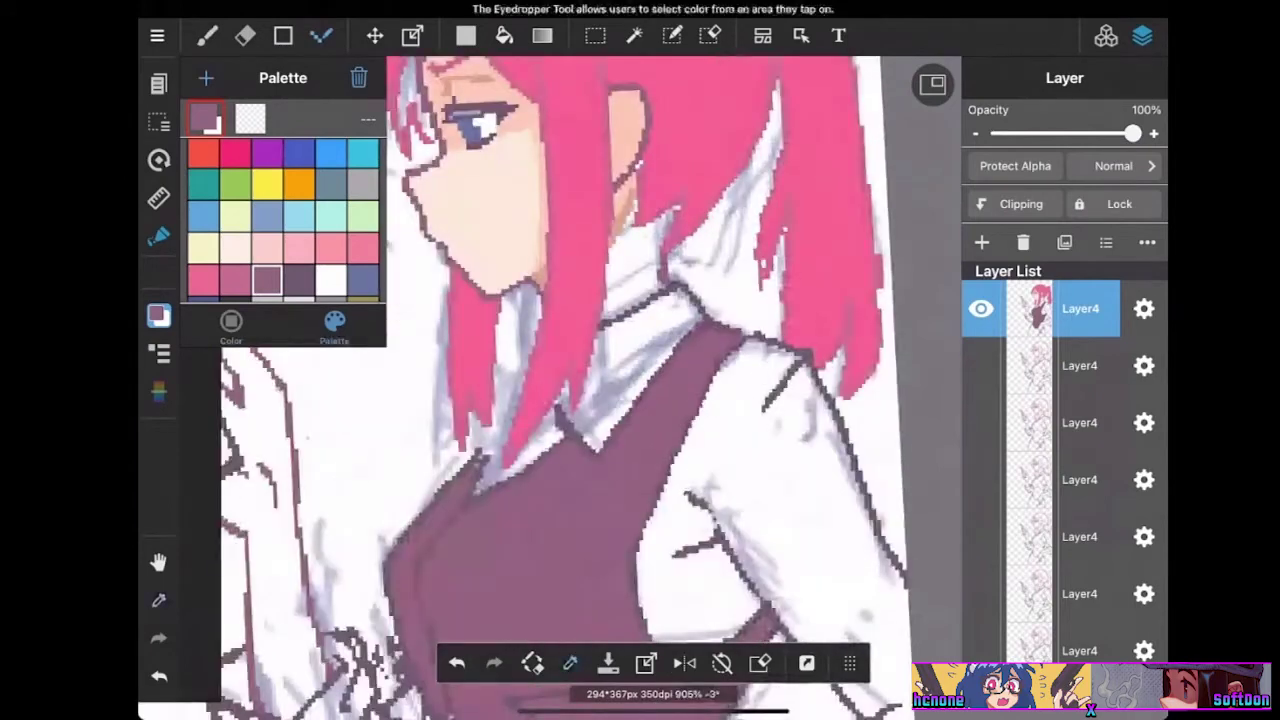
pyautogui.click(621, 216)
pyautogui.scroll(-5, 283, 220)
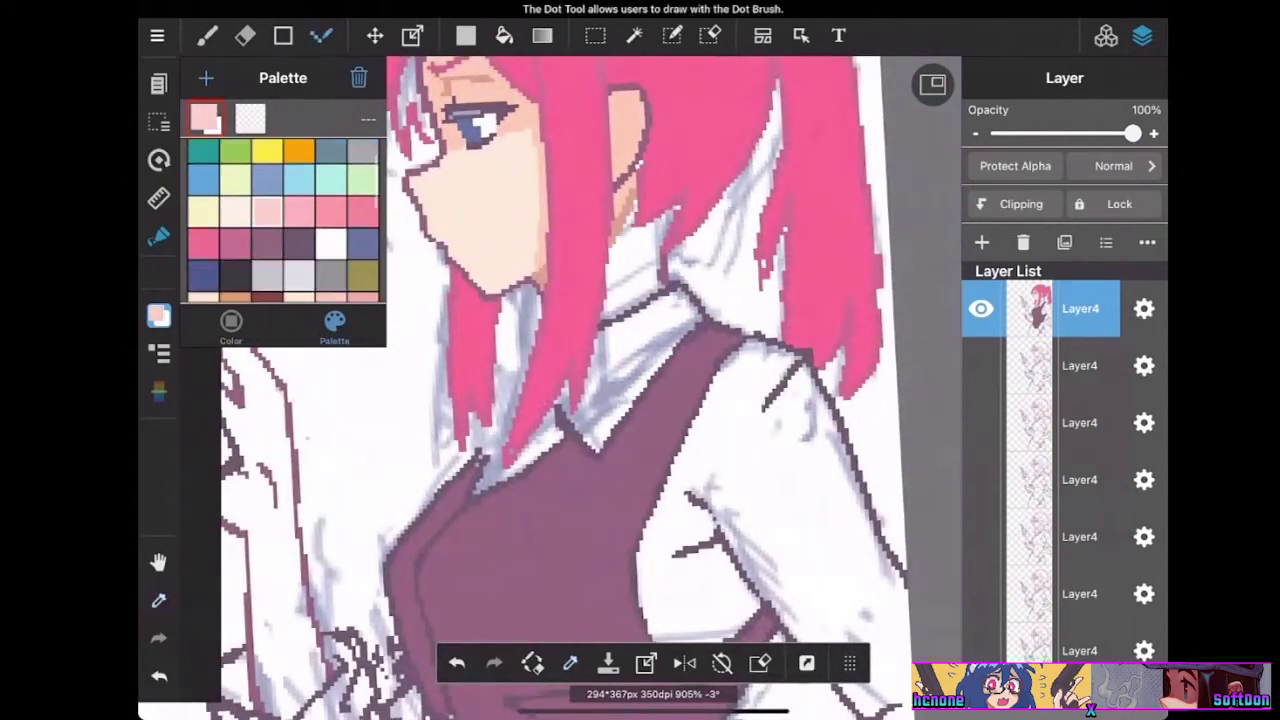
pyautogui.click(267, 219)
pyautogui.click(504, 35)
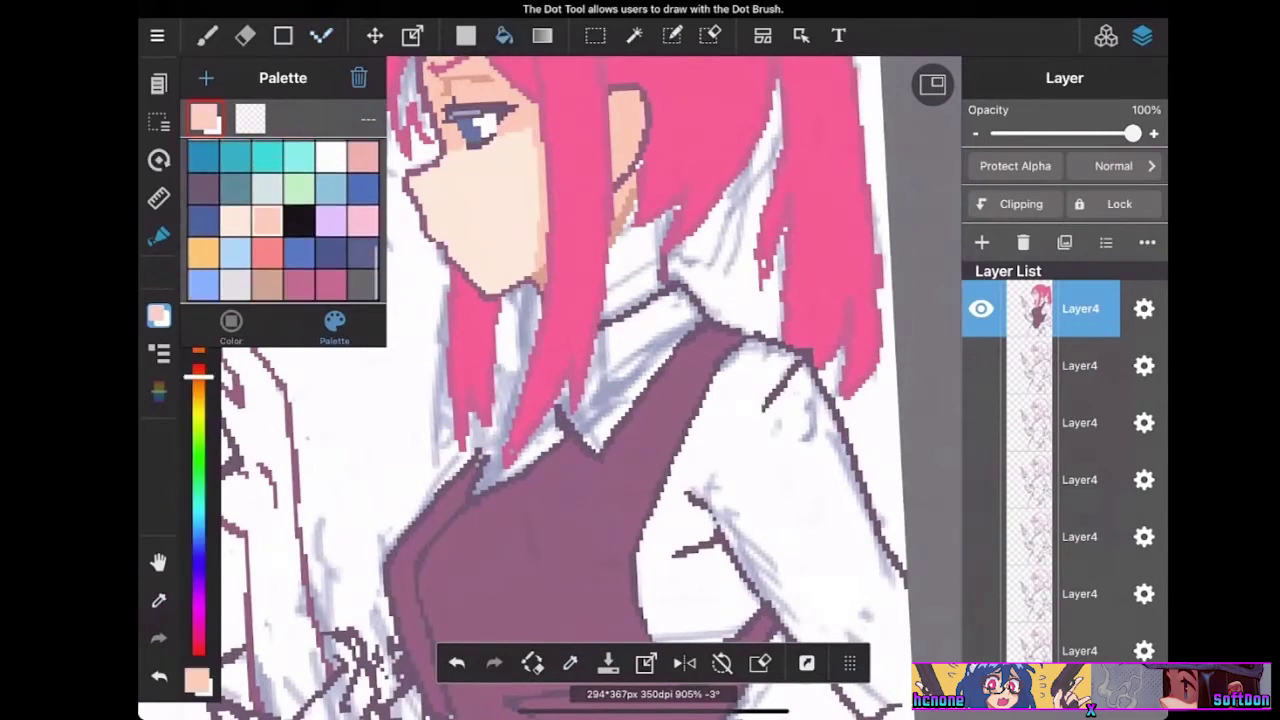
pyautogui.click(635, 265)
pyautogui.scroll(-2, 360, 547)
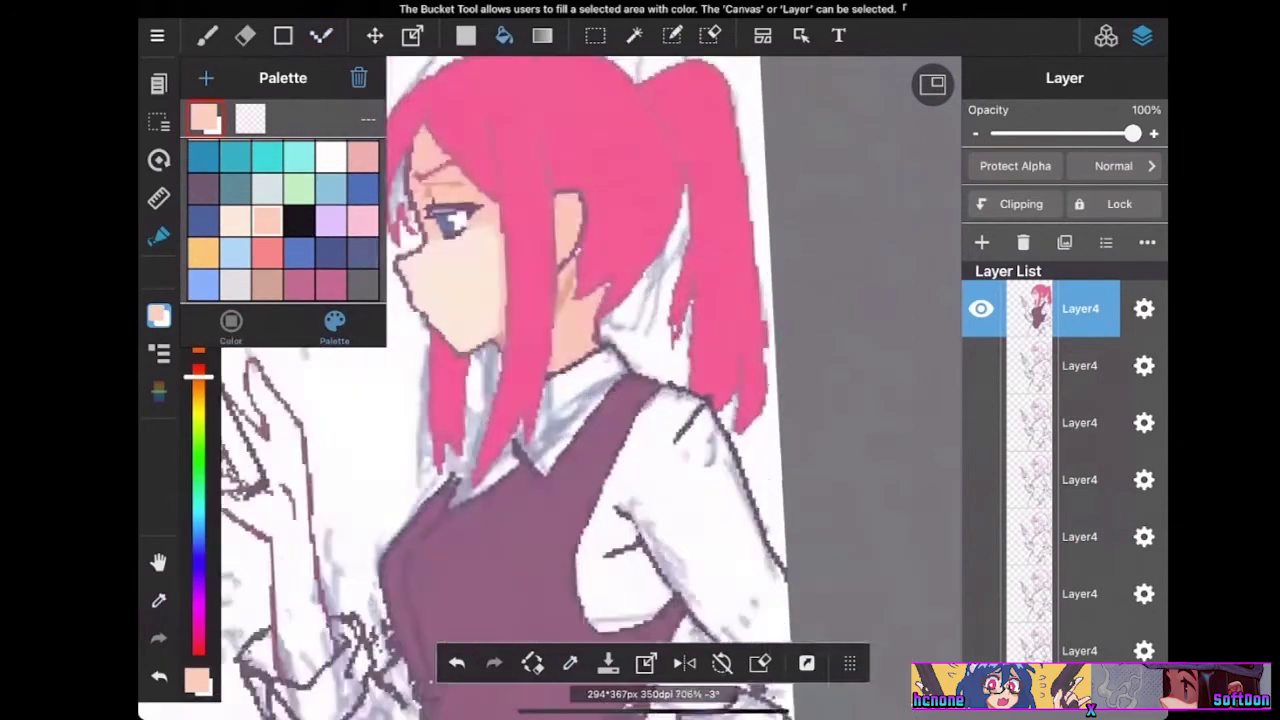
# Sample the pinkish-purple outline color below the ear and touch up the line between ear, neck and hair with the Dot tool
pyautogui.click(569, 663)
pyautogui.click(579, 275)
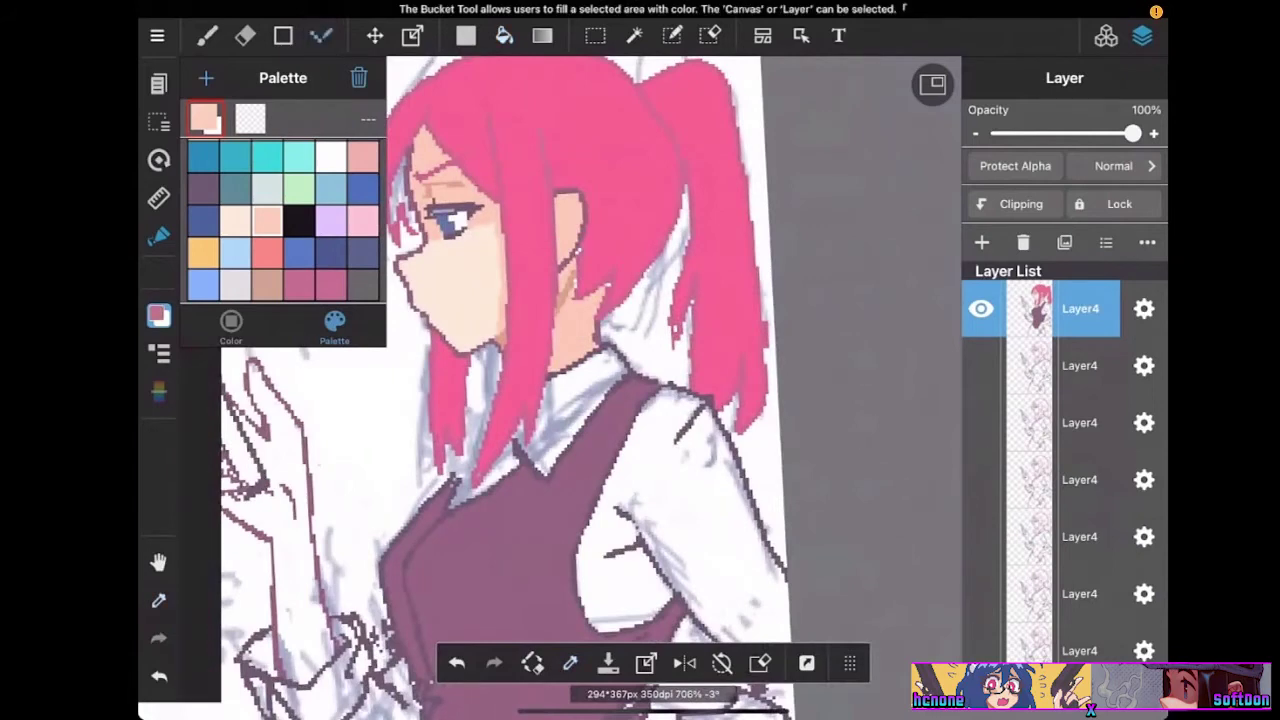
pyautogui.click(320, 35)
pyautogui.scroll(3, 580, 330)
pyautogui.moveTo(535, 258); pyautogui.dragTo(536, 274)
pyautogui.click(582, 271)
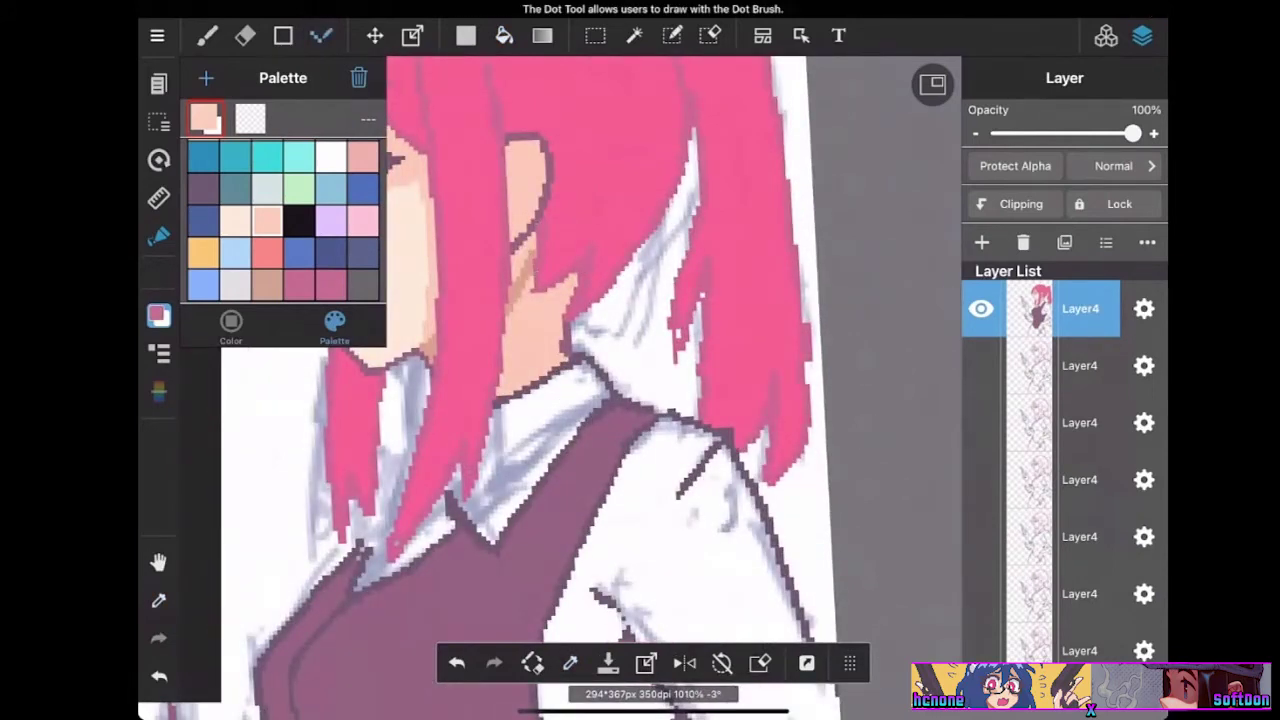
pyautogui.scroll(-5, 580, 380)
pyautogui.scroll(5, 580, 300)
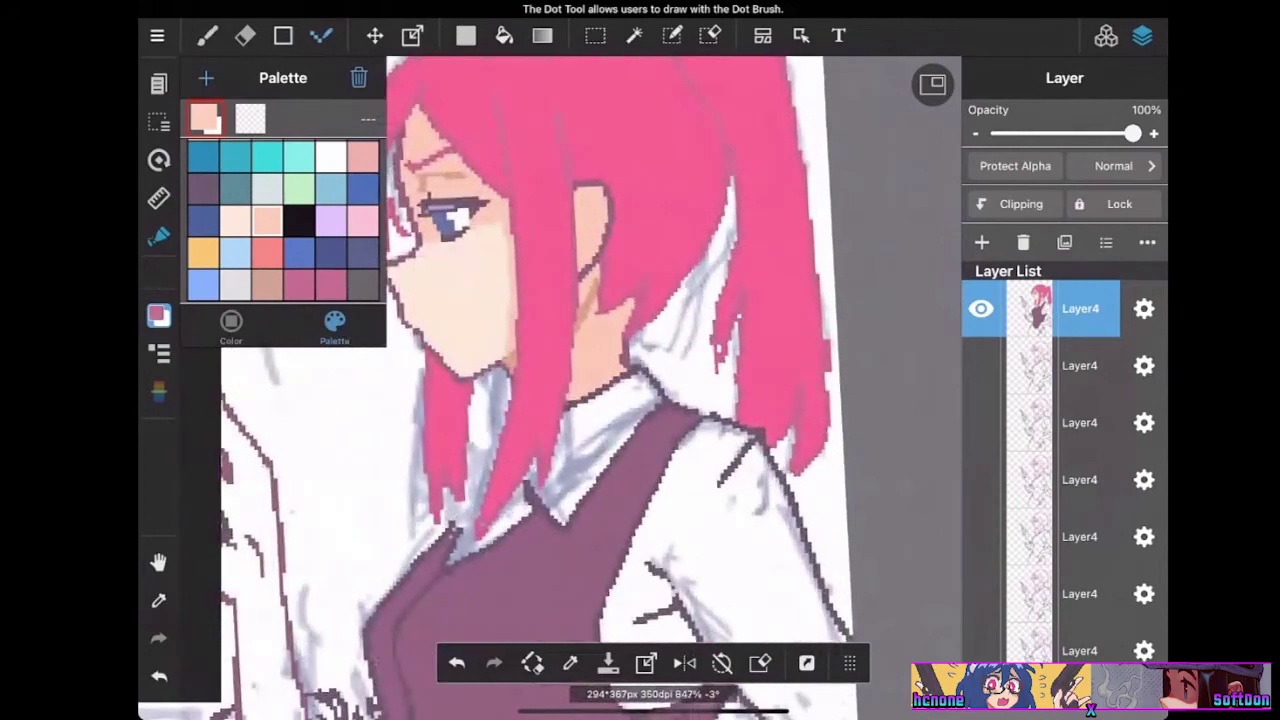
pyautogui.click(569, 662)
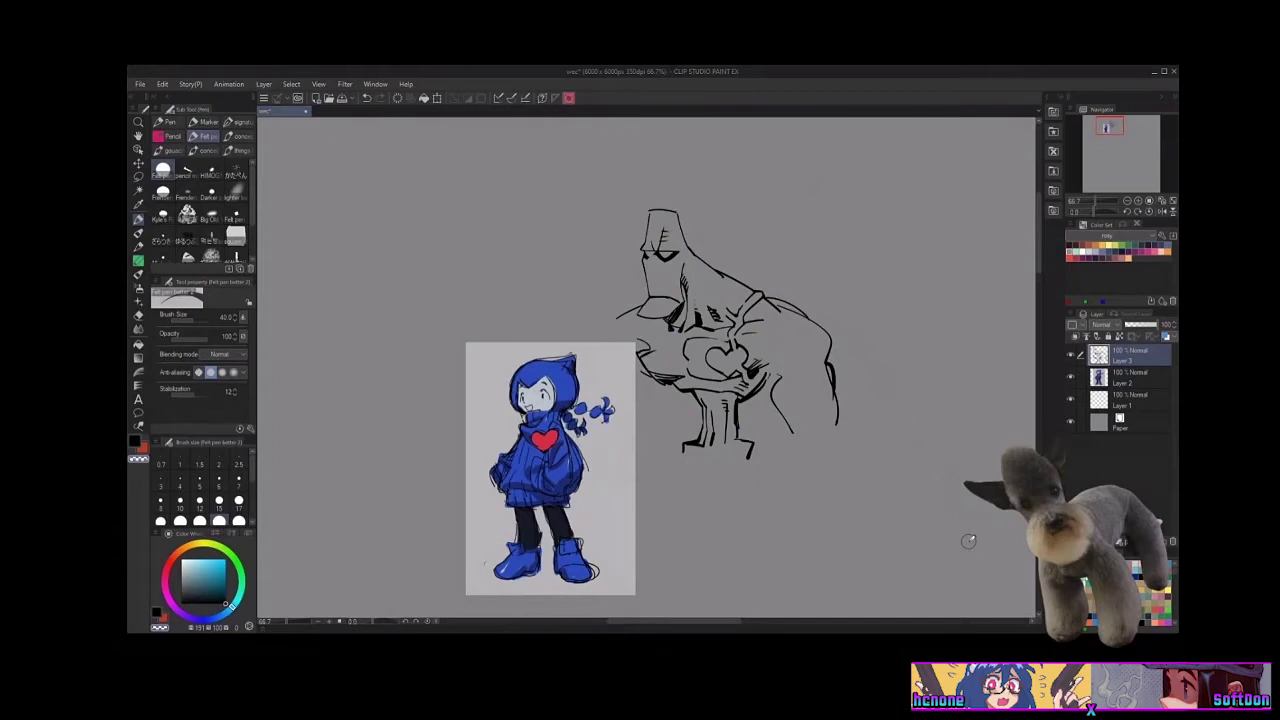
# In Clip Studio Paint, clean up and redraw the ink line where the figure's neck meets the shoulder, alternating black and transparent color
pyautogui.press('c')
pyautogui.press('c')
pyautogui.press('c')
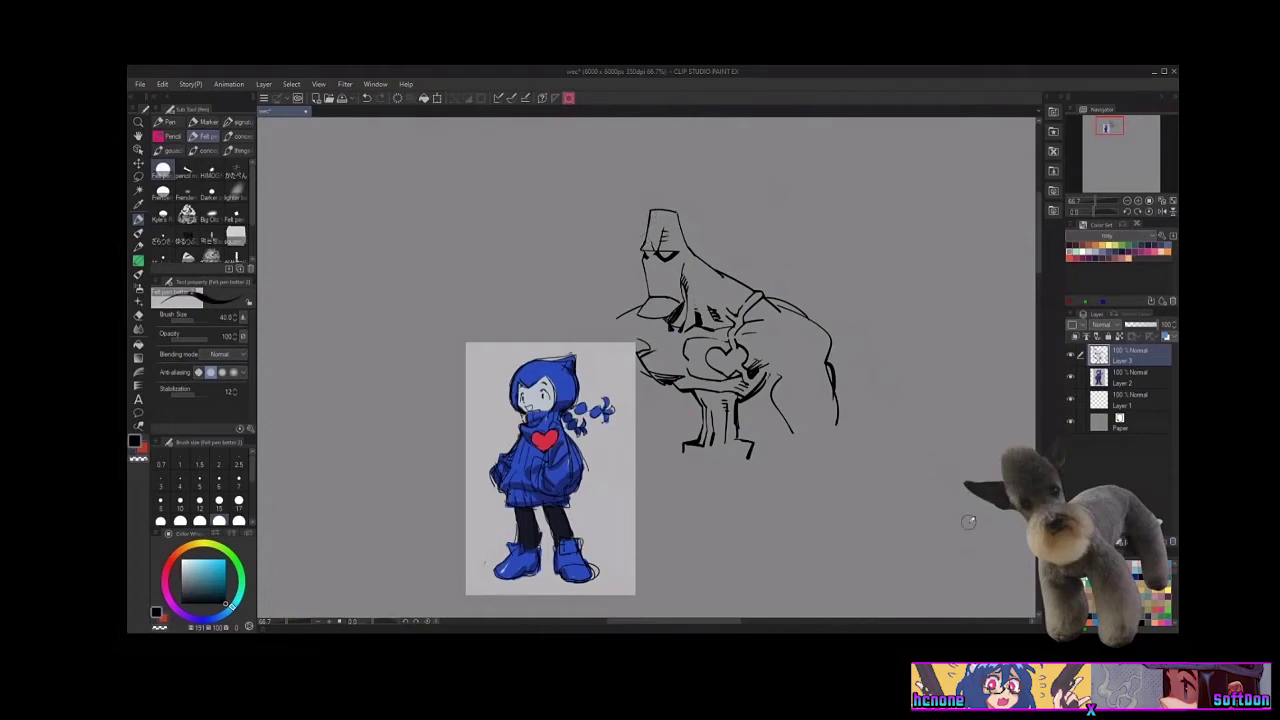
pyautogui.press('c')
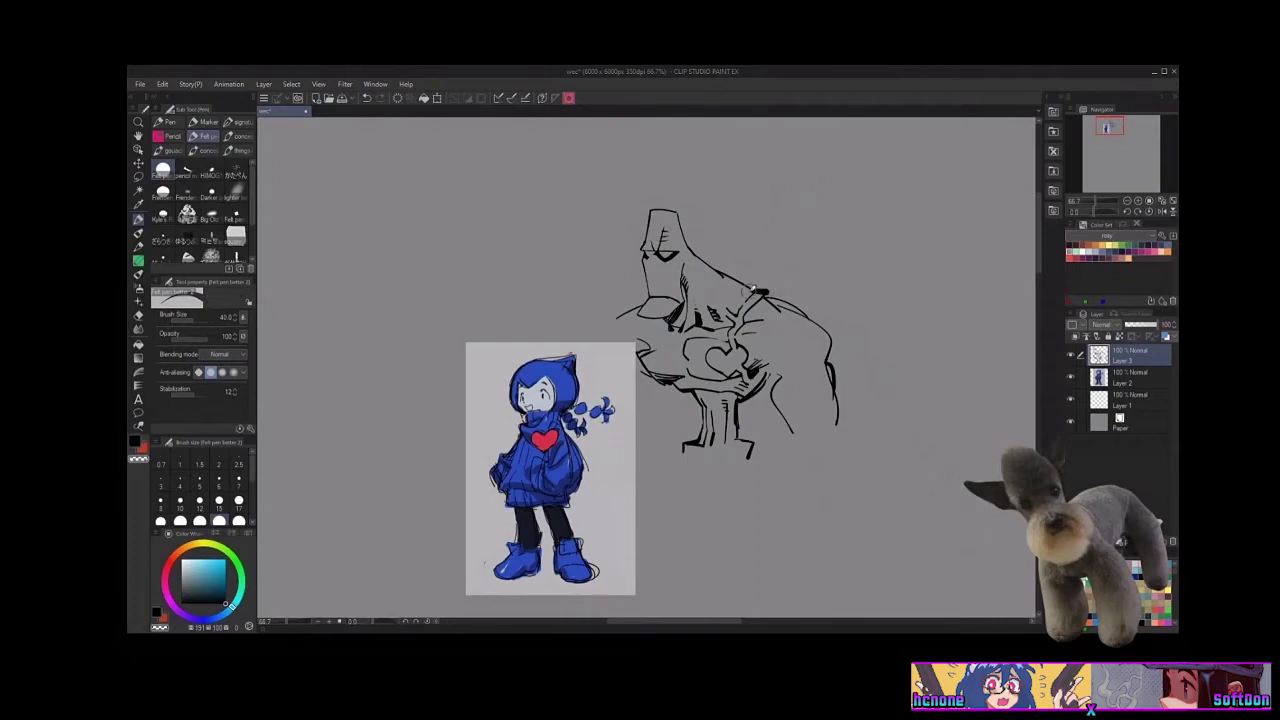
pyautogui.press('c')
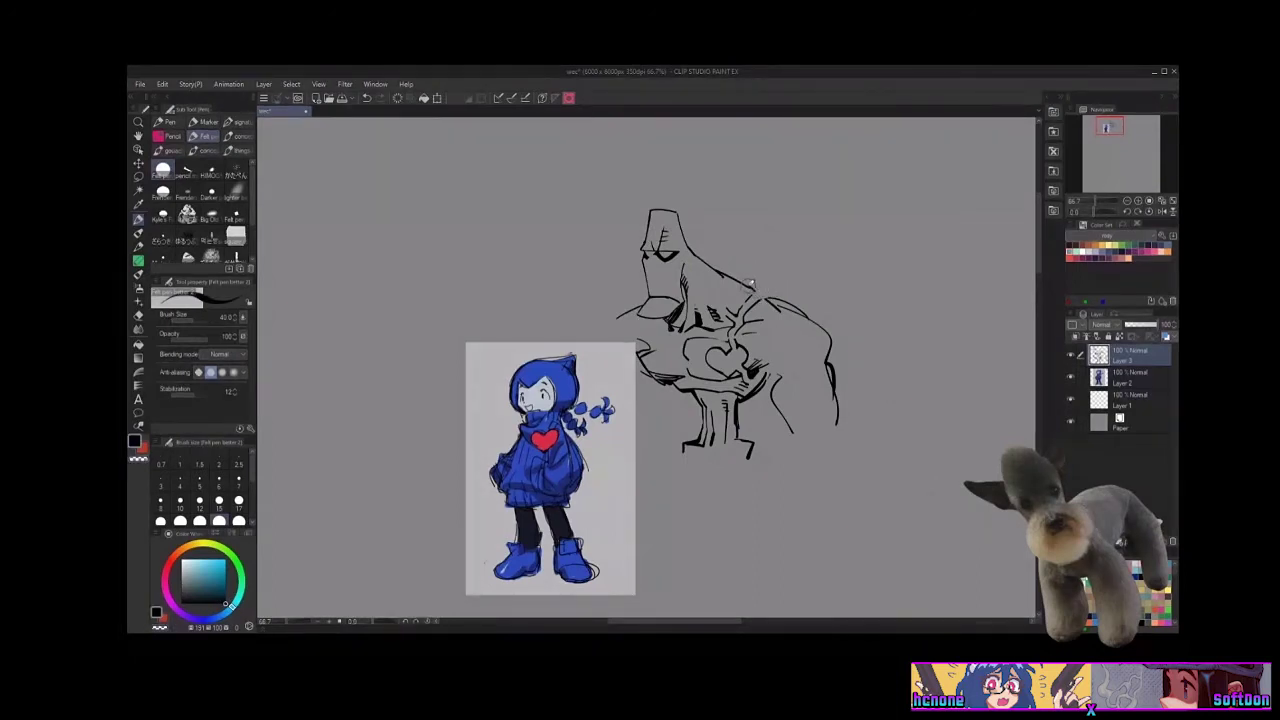
pyautogui.moveTo(760, 288); pyautogui.dragTo(771, 296)
pyautogui.press('c')
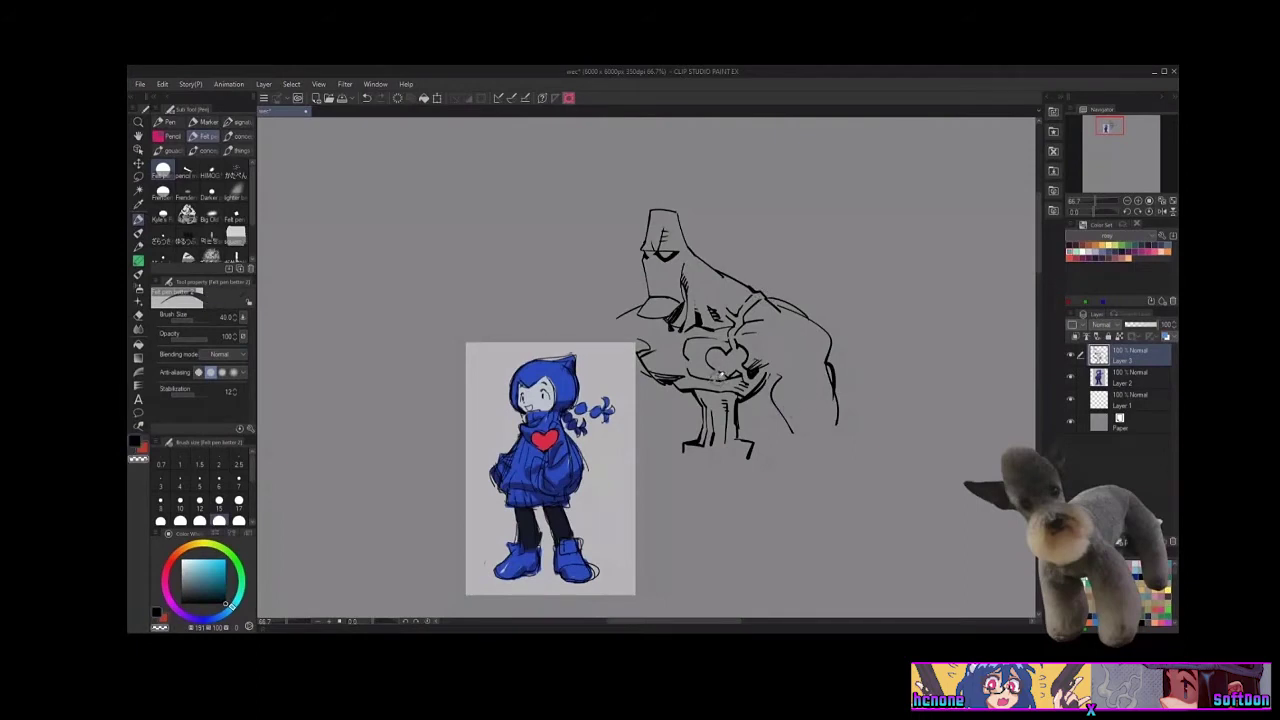
pyautogui.press('c')
pyautogui.press('c')
pyautogui.press('c')
pyautogui.press('c')
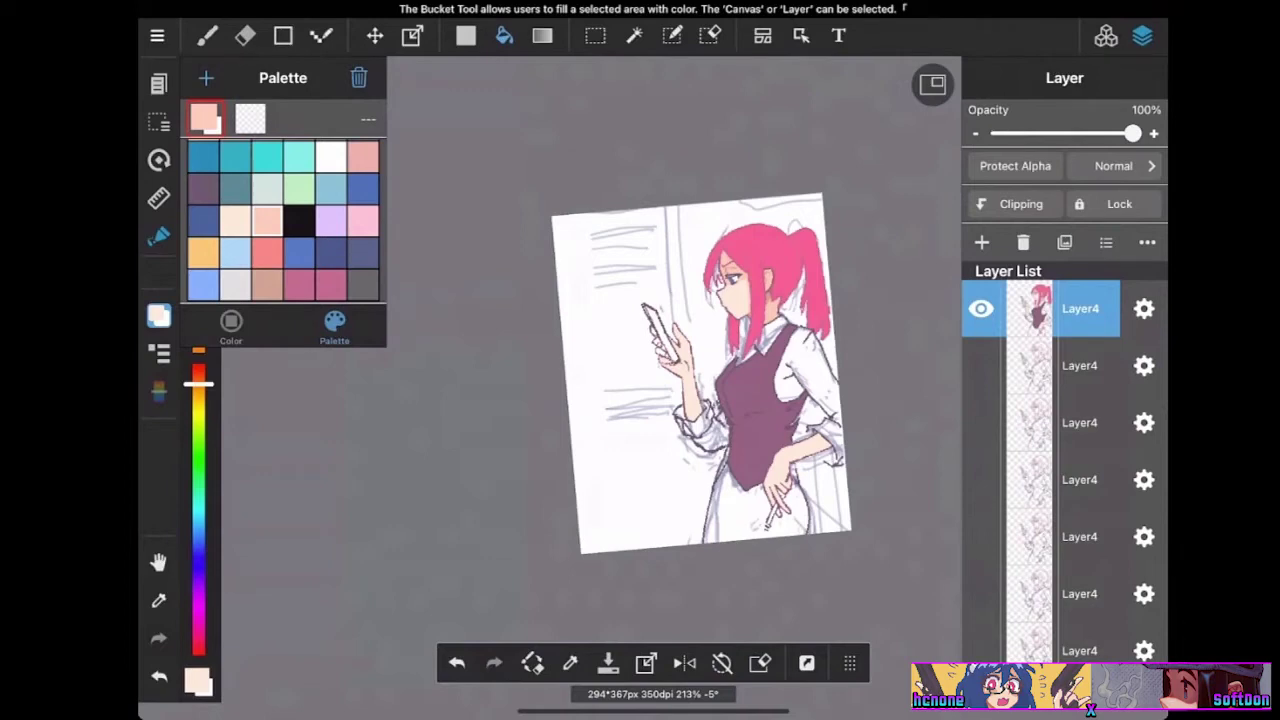
# Back in the redhead drawing, sample the light skin color and fill the fingers of the hand holding the phone using the Bucket tool
pyautogui.scroll(4, 700, 370)
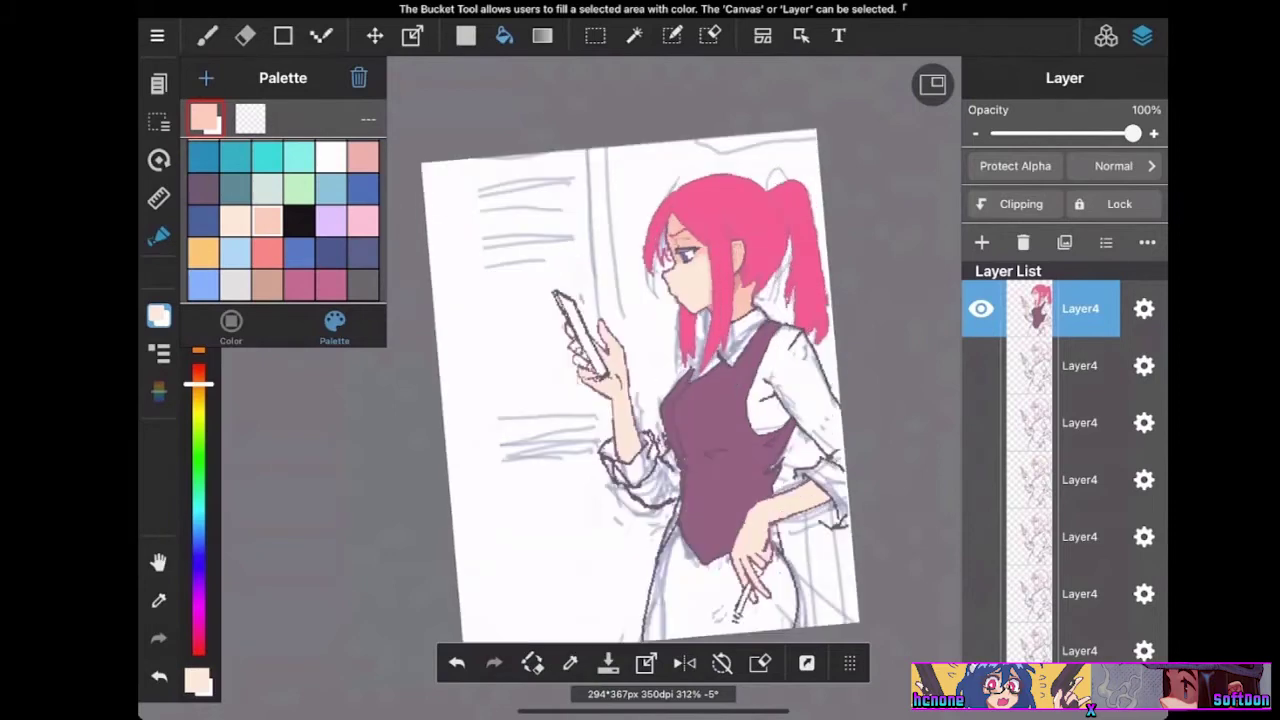
pyautogui.press('i')
pyautogui.click(531, 415)
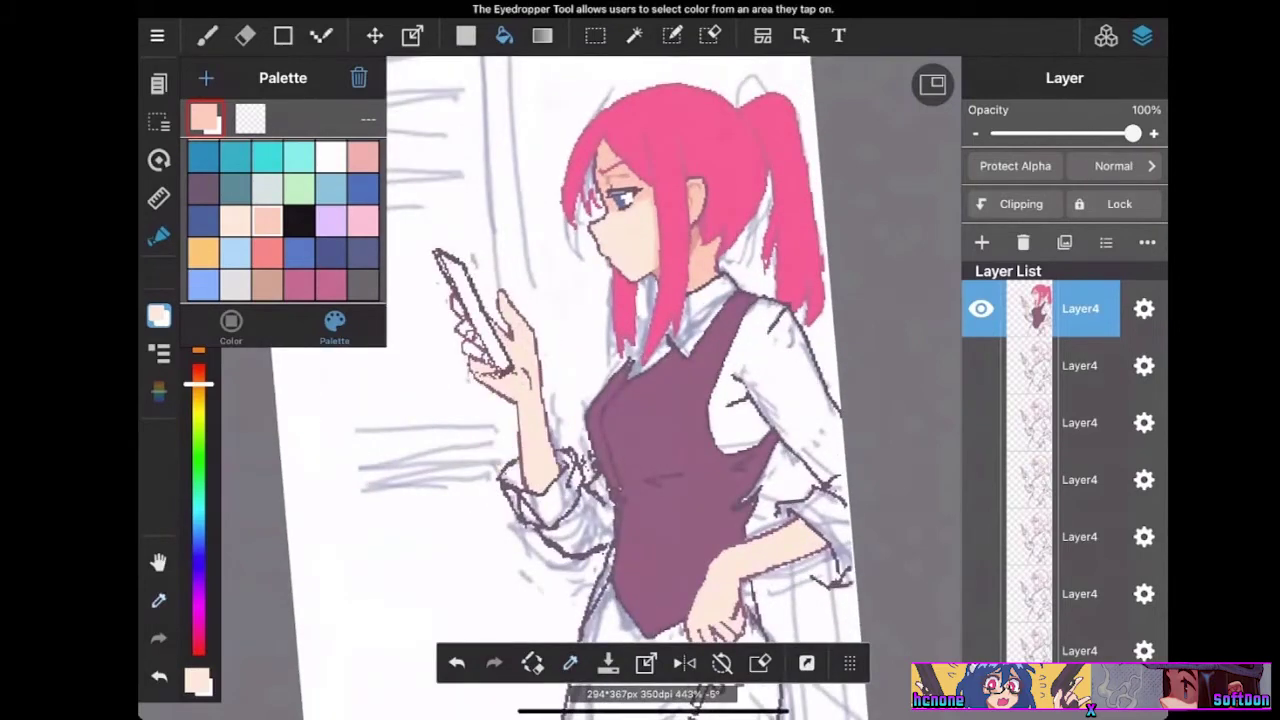
pyautogui.scroll(3, 590, 375)
pyautogui.click(547, 446)
pyautogui.click(536, 411)
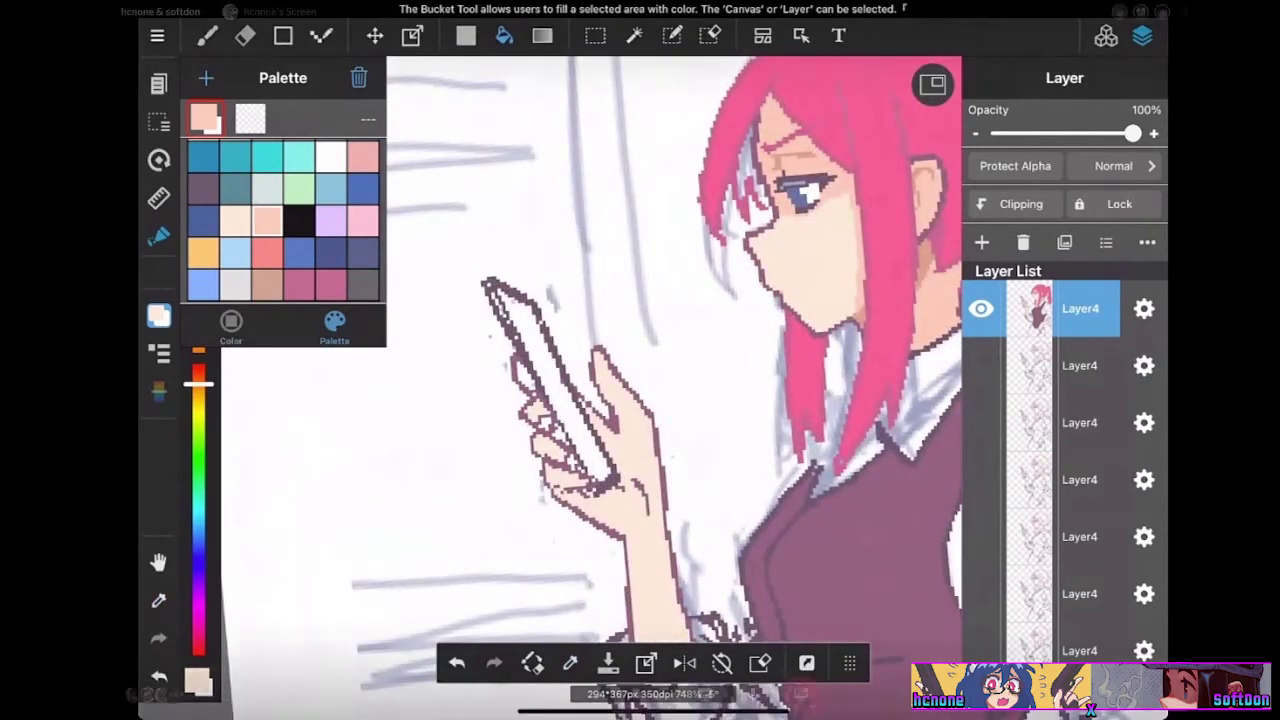
pyautogui.click(527, 377)
pyautogui.scroll(-3, 690, 402)
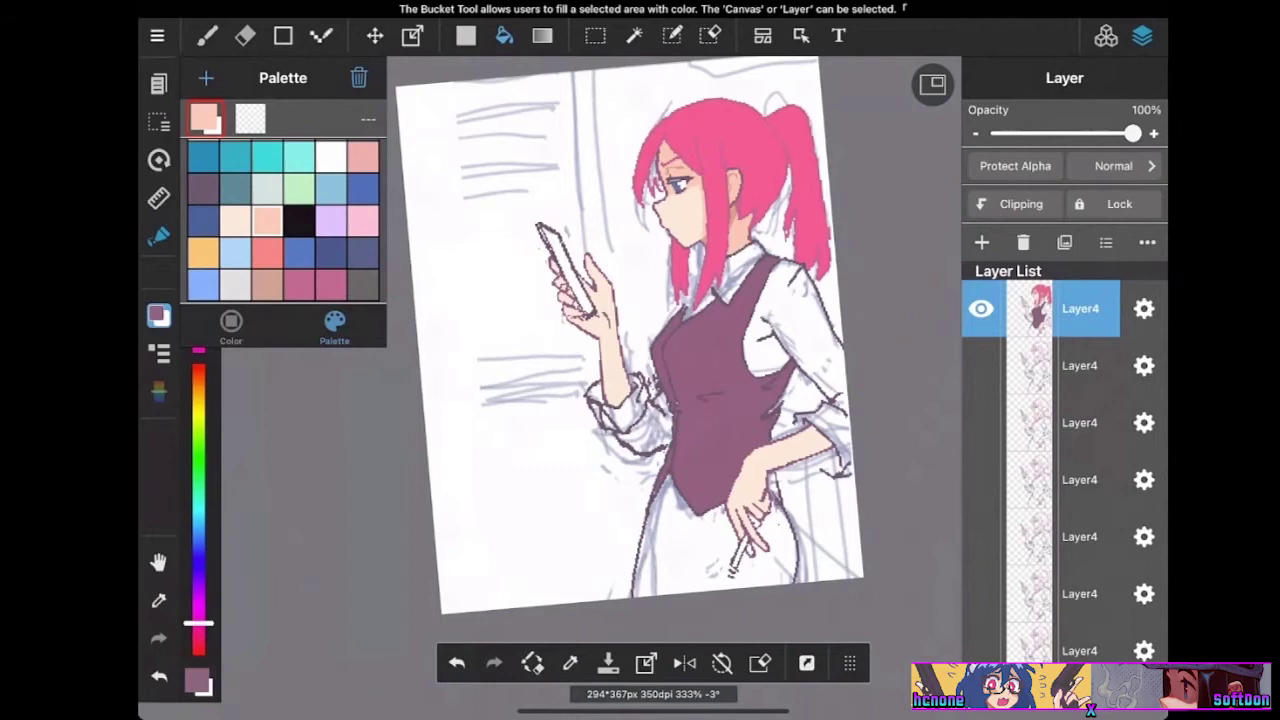
# Sample the dark purple outline color and redraw the edge of the shirt collar's point over the vest with the Dot tool
pyautogui.scroll(3, 700, 330)
pyautogui.click(158, 600)
pyautogui.click(666, 281)
pyautogui.scroll(2, 666, 330)
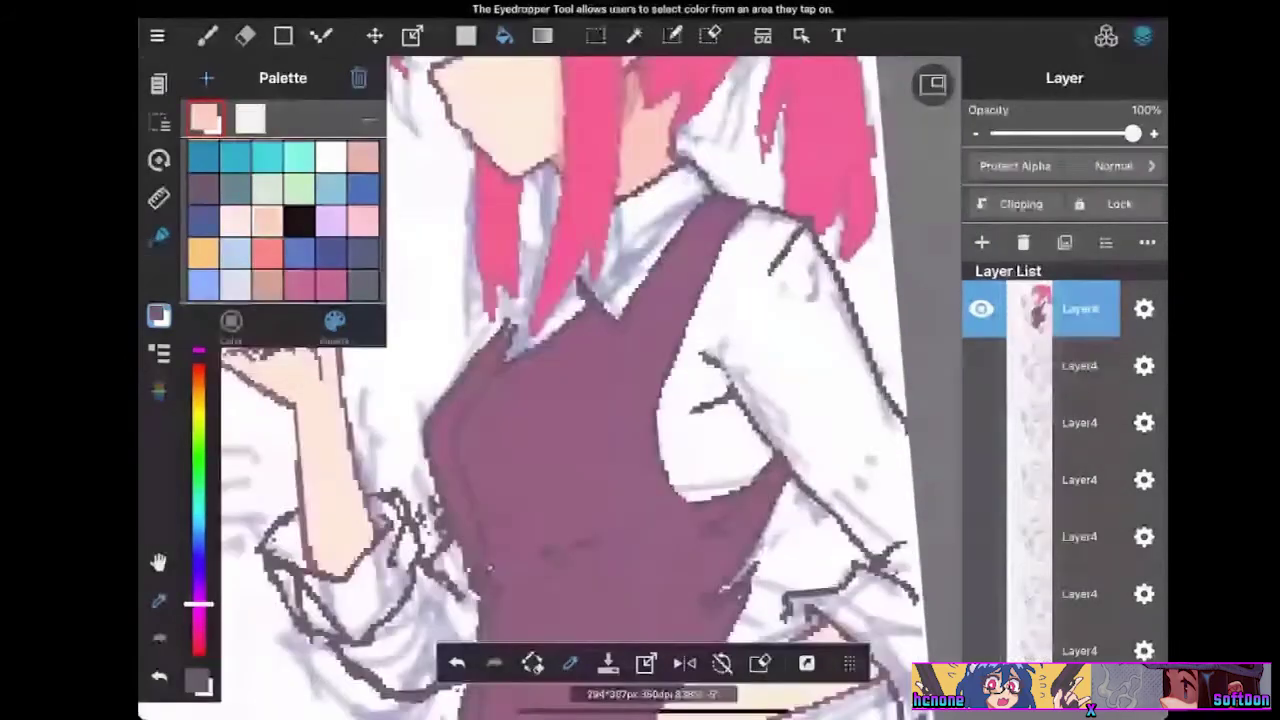
pyautogui.click(321, 36)
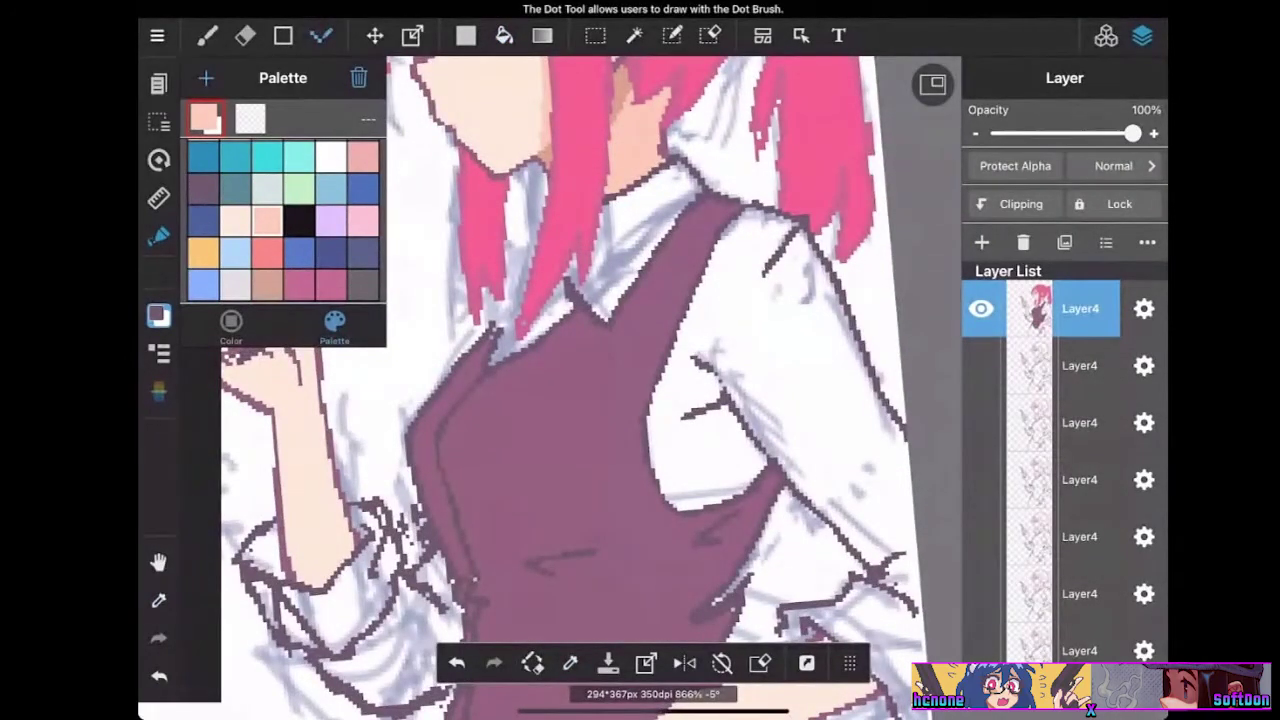
pyautogui.scroll(2, 640, 380)
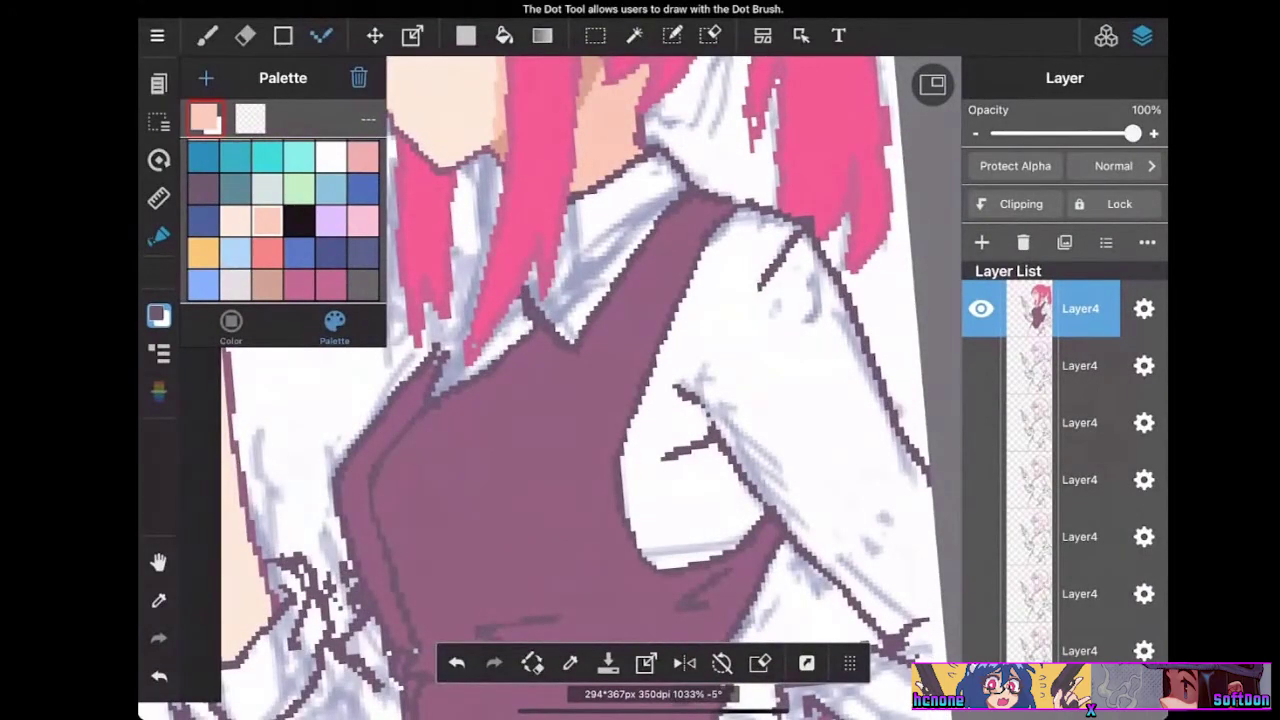
pyautogui.press('z')
pyautogui.moveTo(524, 310); pyautogui.dragTo(564, 339)
pyautogui.scroll(-2, 590, 390)
pyautogui.scroll(2, 590, 390)
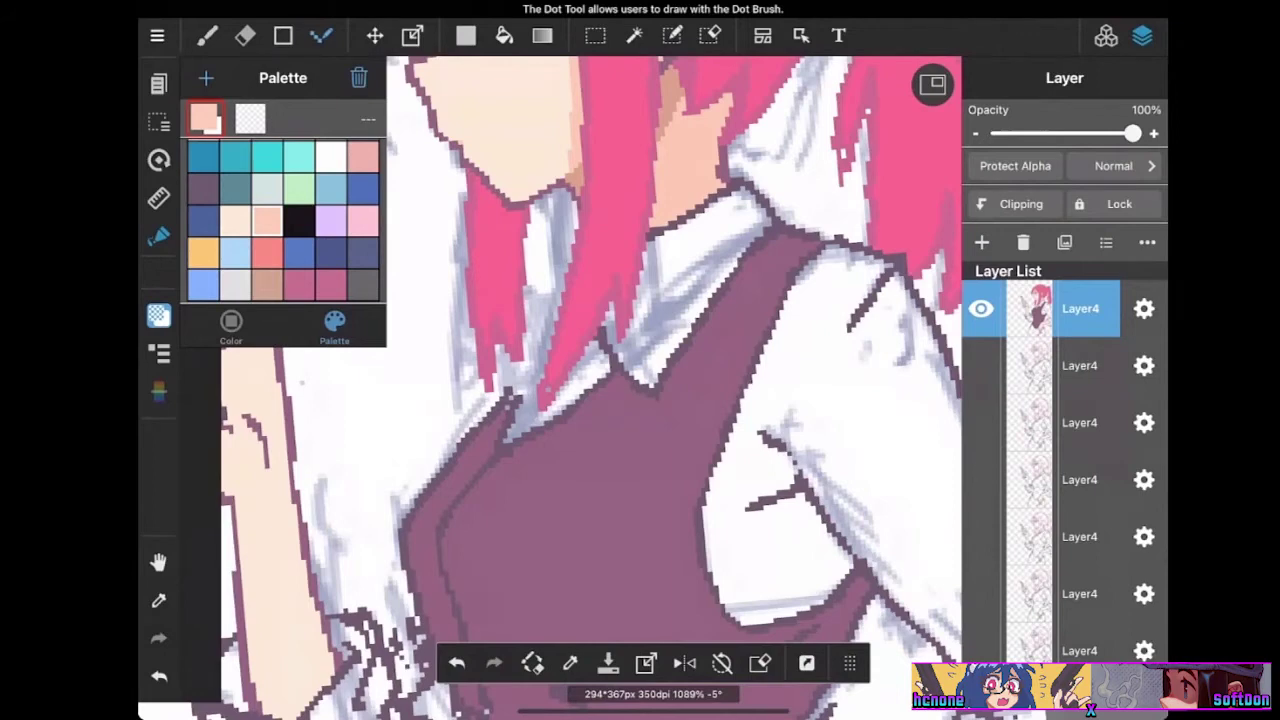
# Sample the purple of the vest with the Eyedropper as the drawing color for the Dot tool
pyautogui.scroll(-10, 650, 390)
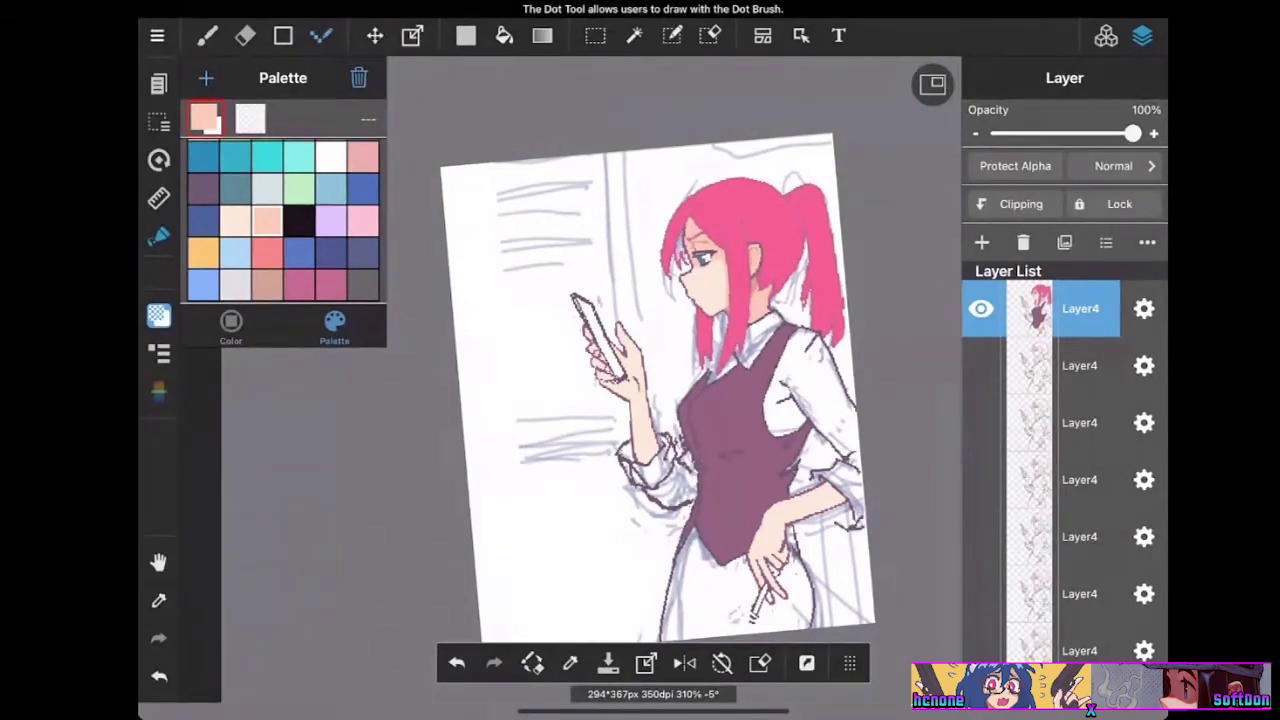
pyautogui.scroll(3, 657, 388)
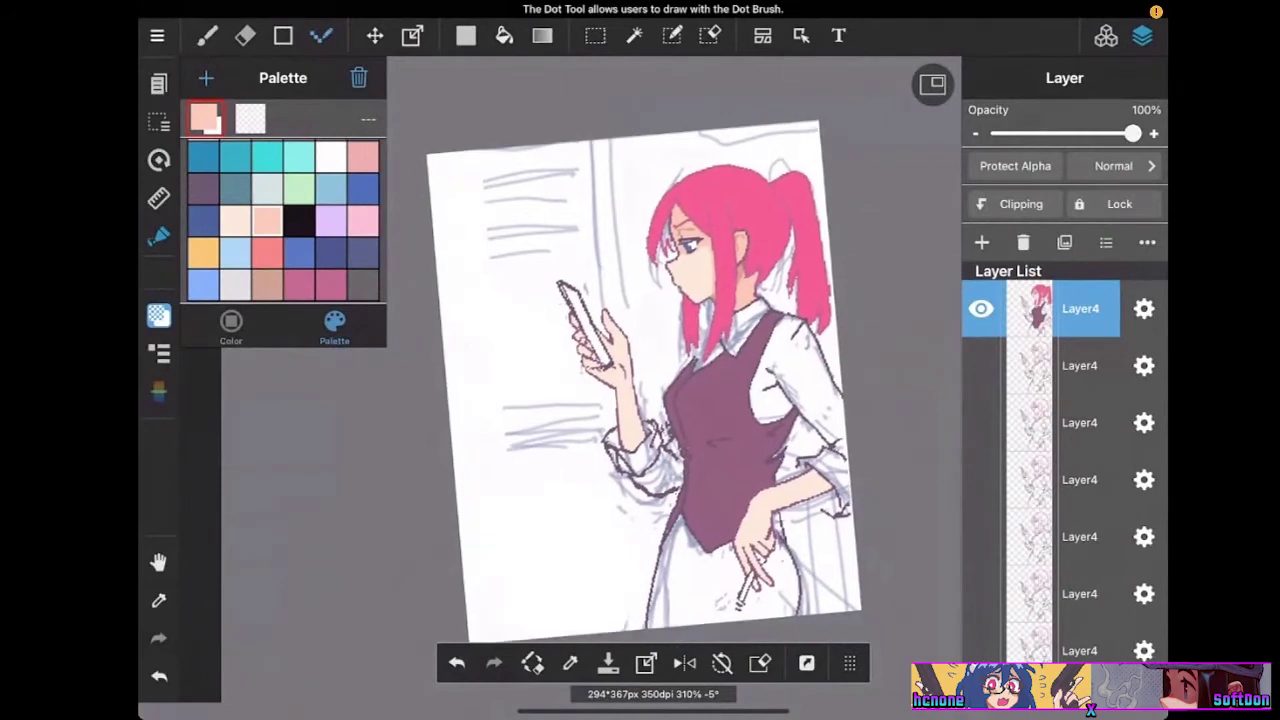
pyautogui.click(639, 464)
pyautogui.scroll(1, 639, 420)
pyautogui.scroll(2, 591, 388)
pyautogui.click(504, 36)
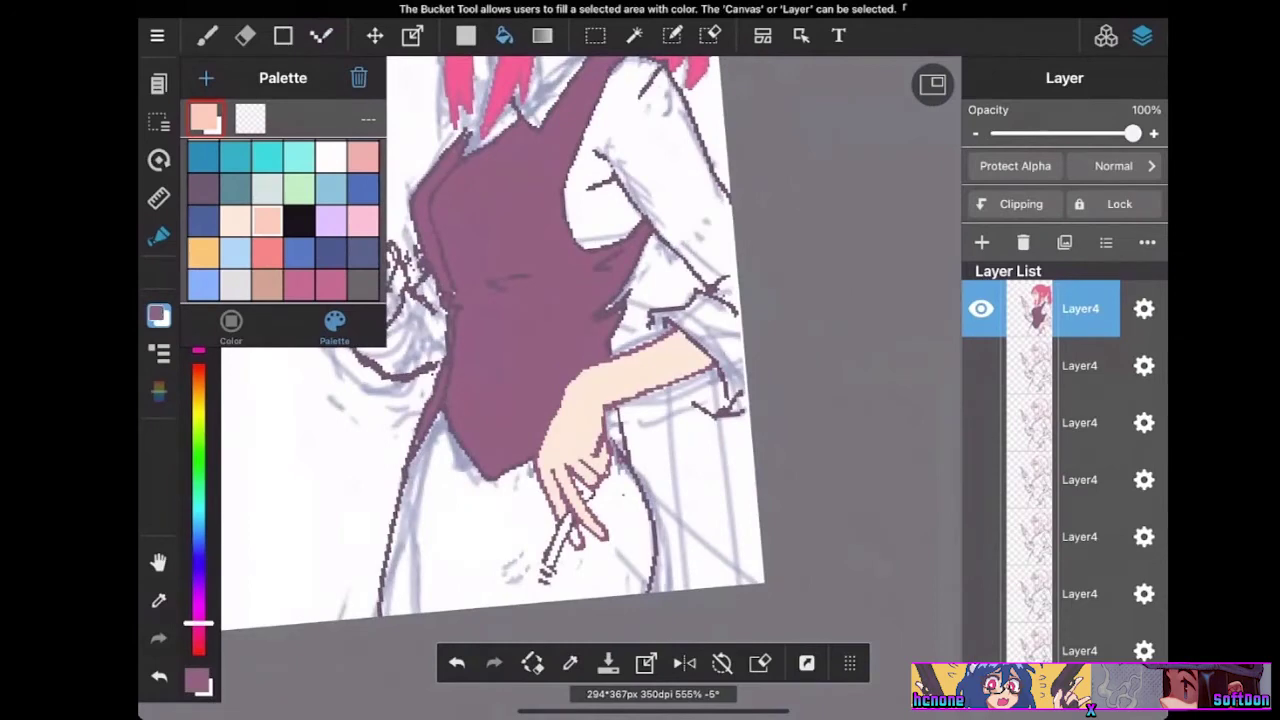
pyautogui.scroll(-3, 620, 430)
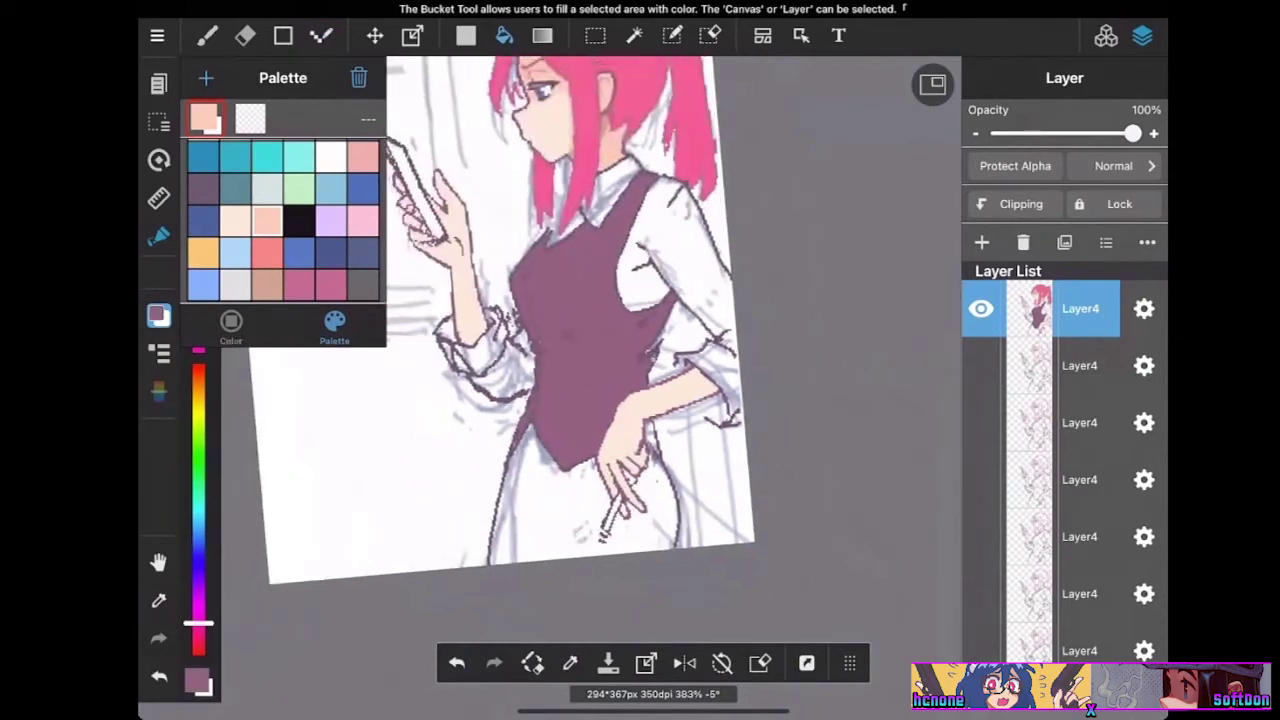
pyautogui.scroll(2, 620, 430)
pyautogui.click(612, 486)
pyautogui.scroll(1, 612, 430)
pyautogui.scroll(1, 620, 430)
pyautogui.click(321, 36)
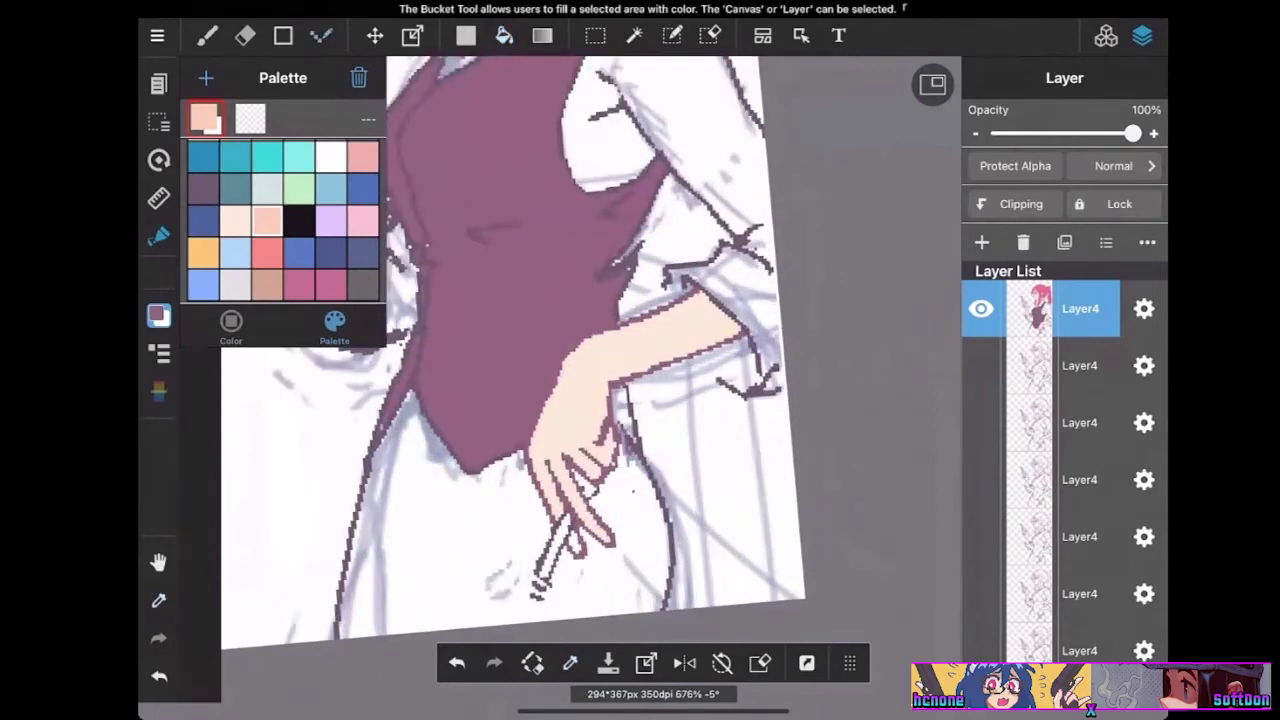
# Lighten the purple to R138 G96 B124 and draw a line on the vest along the wrist and hand with the Dot tool
pyautogui.scroll(4, 620, 400)
pyautogui.click(231, 322)
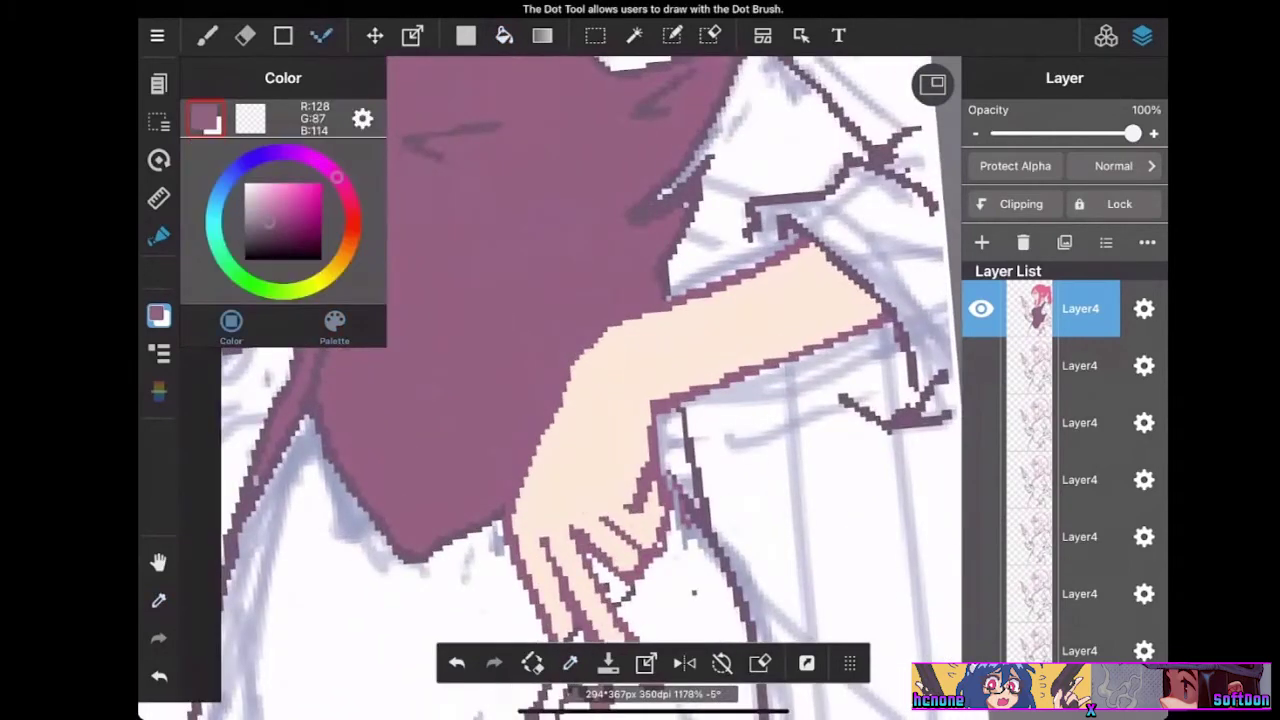
pyautogui.click(268, 219)
pyautogui.scroll(3, 652, 404)
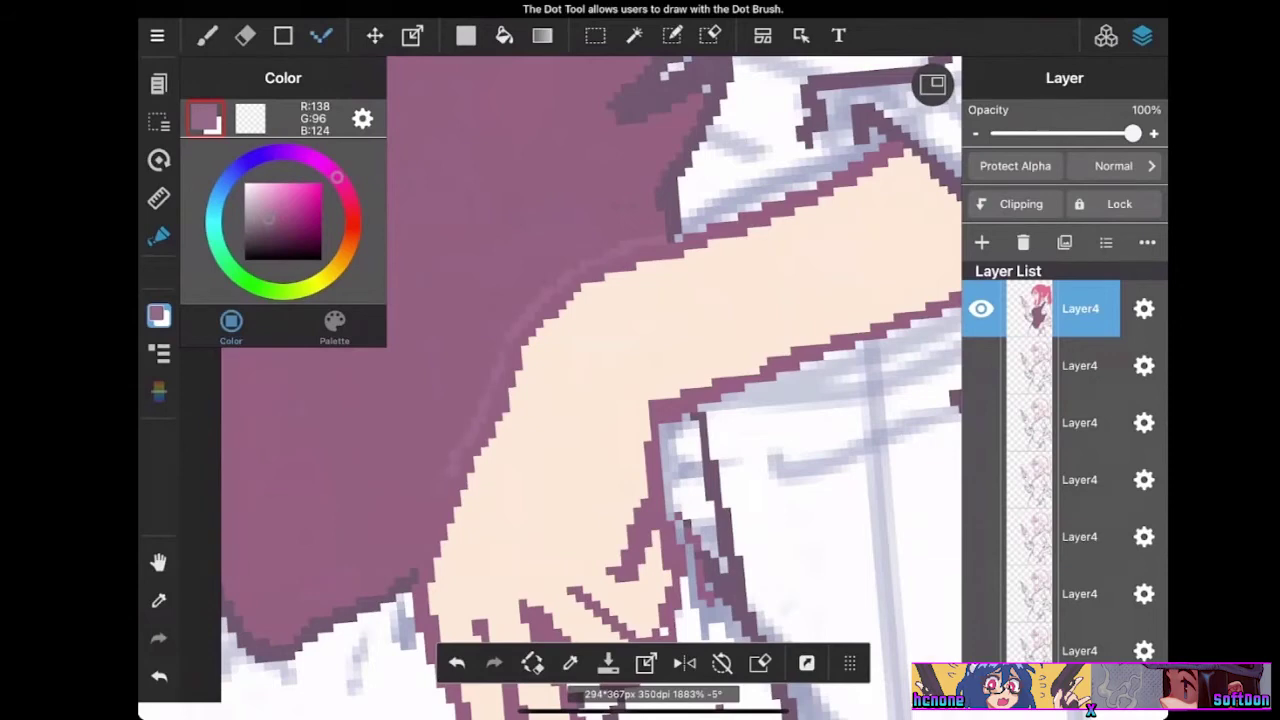
# Fill the vest and its small gap beneath the wrist with the lighter purple using the Bucket tool
pyautogui.scroll(-5, 590, 350)
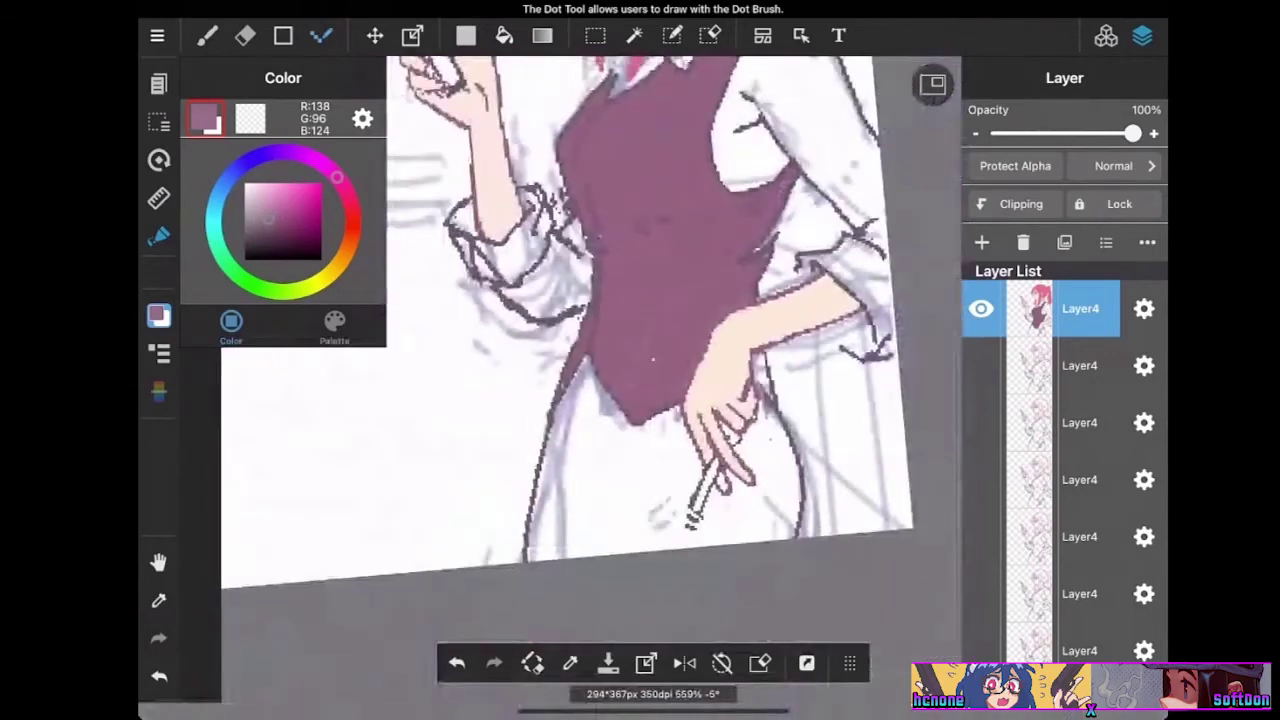
pyautogui.click(504, 35)
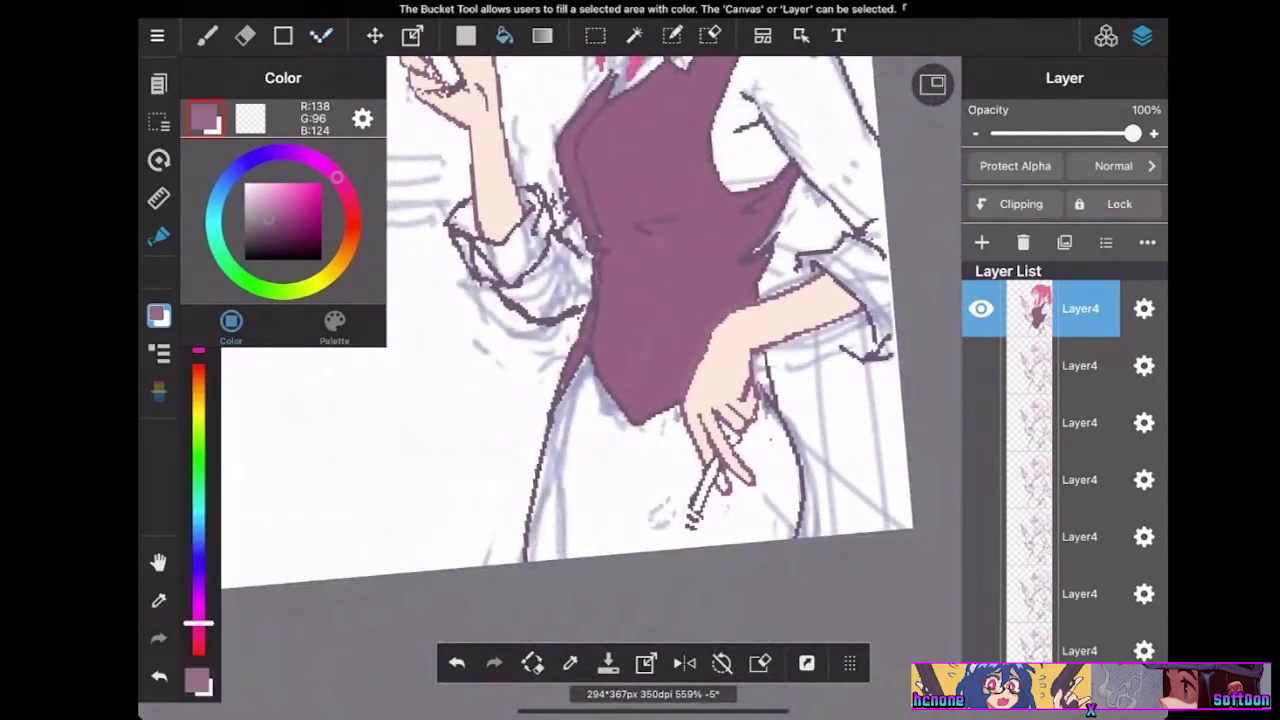
pyautogui.scroll(2, 890, 262)
pyautogui.click(610, 280)
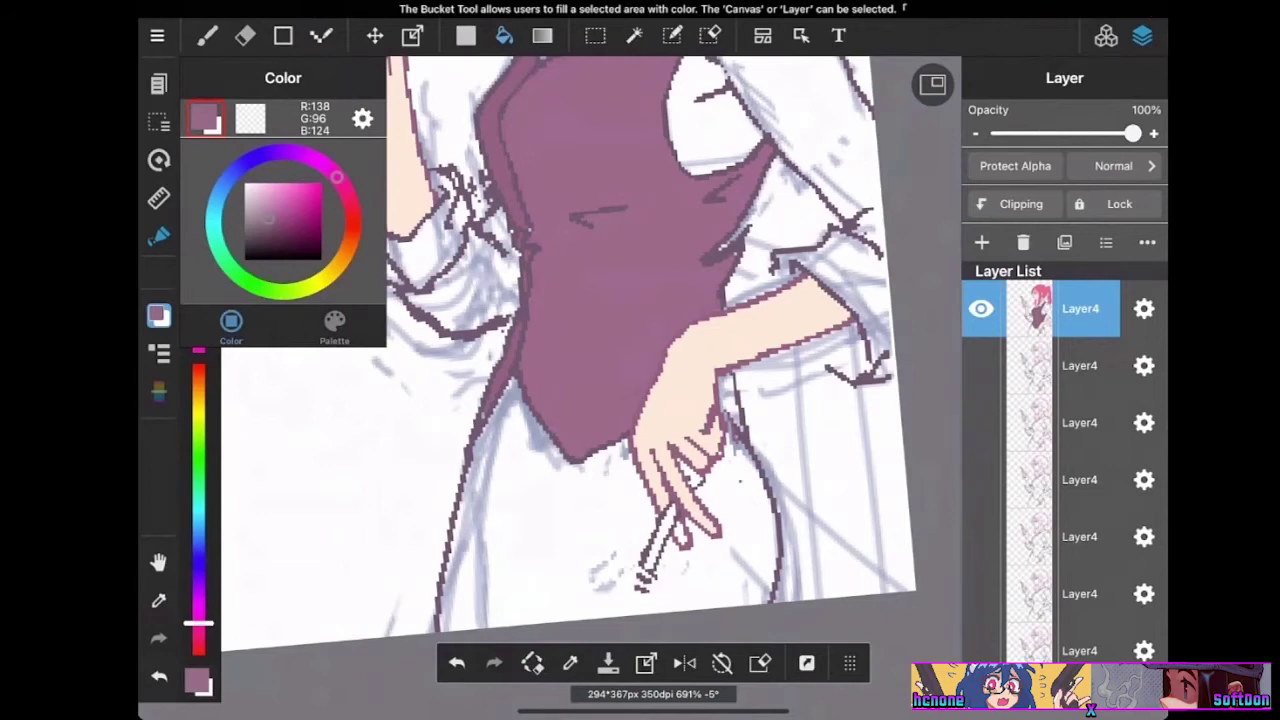
pyautogui.scroll(-3, 750, 435)
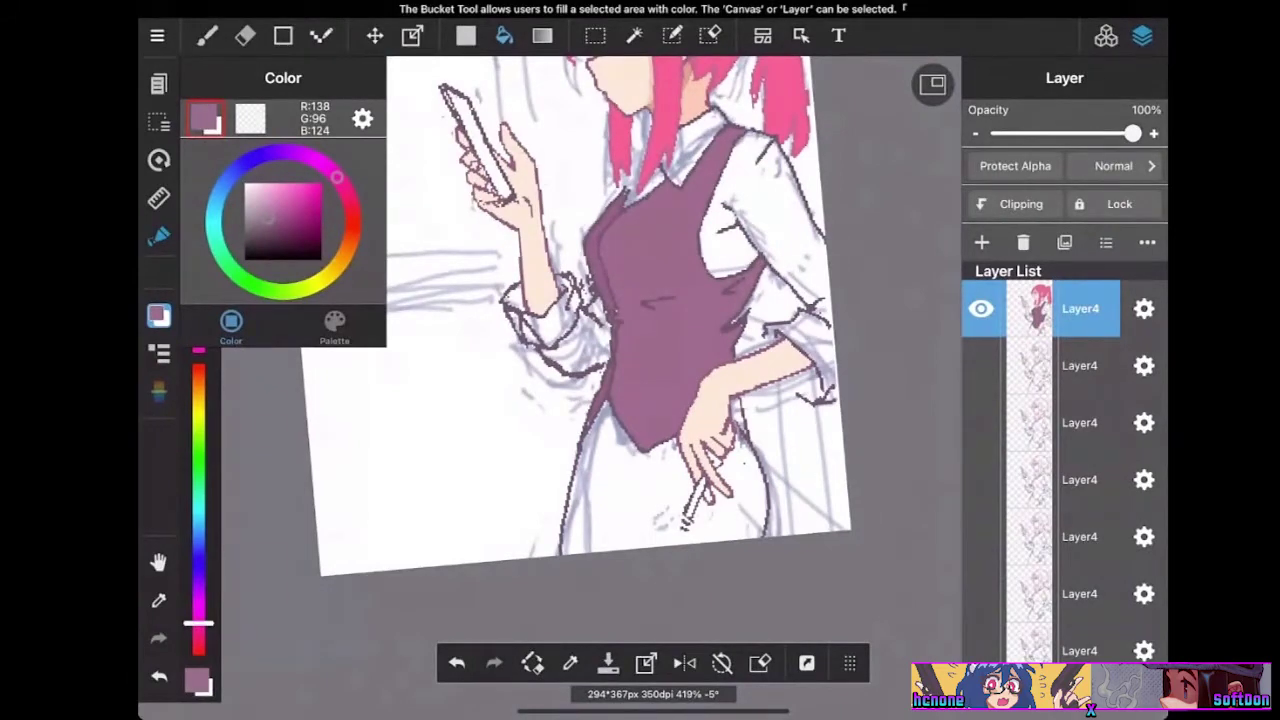
pyautogui.scroll(-3, 600, 300)
pyautogui.scroll(2, 600, 300)
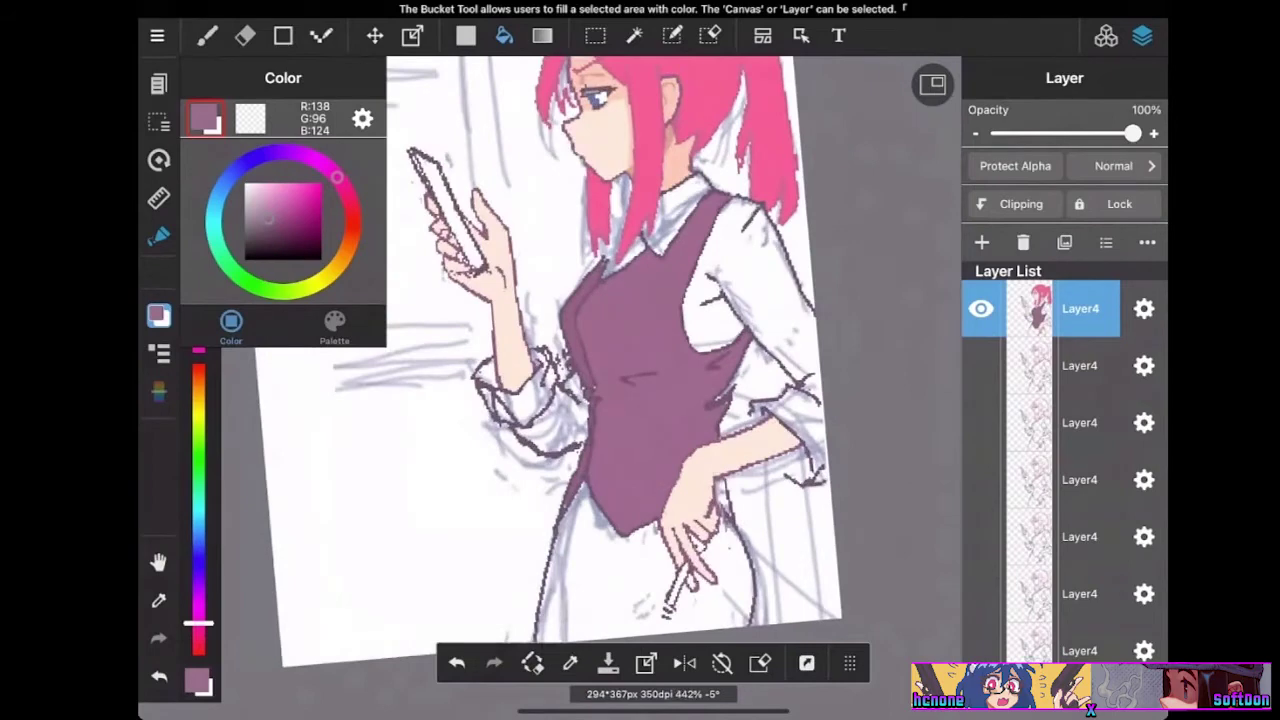
pyautogui.click(570, 663)
pyautogui.scroll(3, 600, 400)
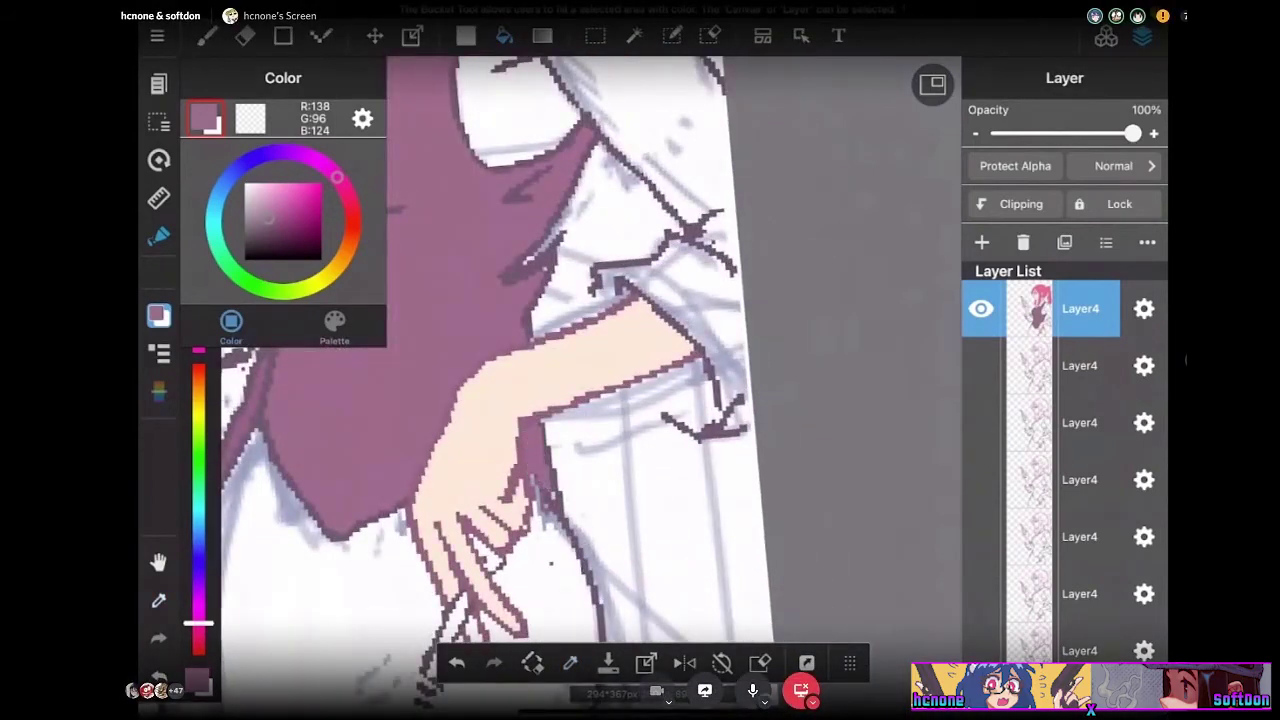
pyautogui.scroll(-3, 550, 350)
pyautogui.scroll(-3, 580, 350)
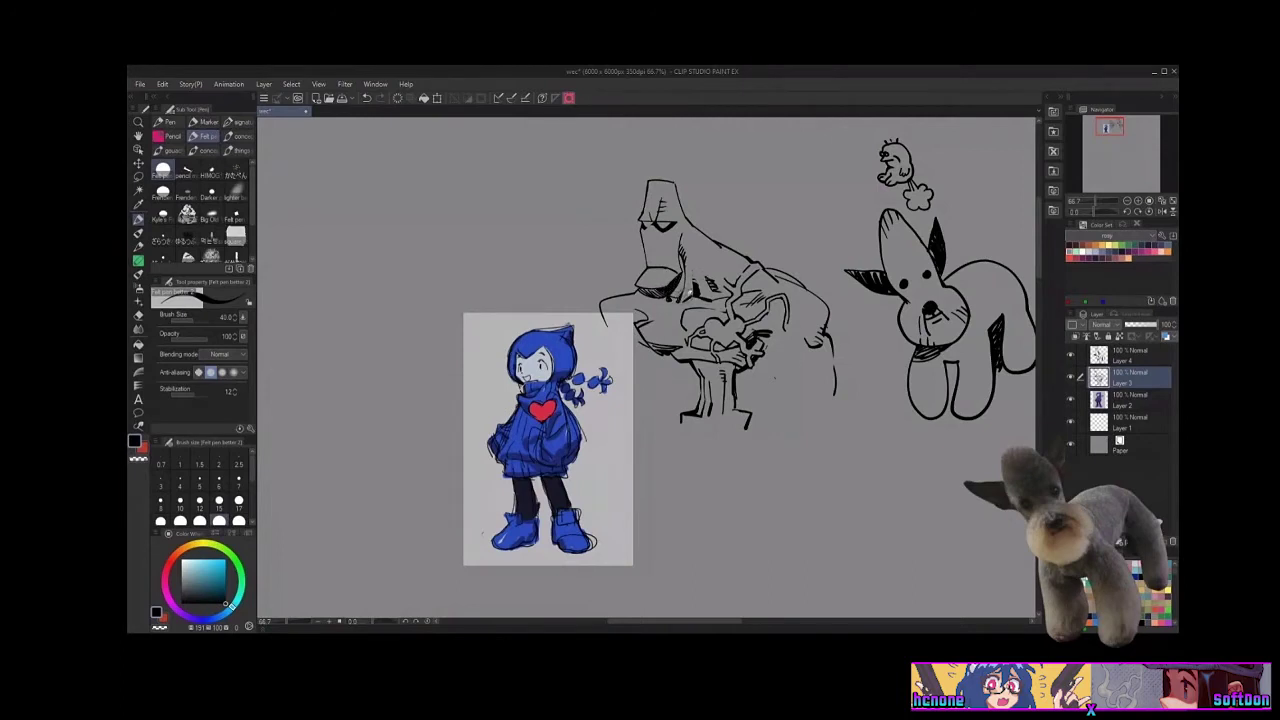
# In Clip Studio Paint, refine the ink lines on the muscular figure's chest just below the chin
pyautogui.press('c')
pyautogui.press('c')
pyautogui.press('c')
pyautogui.press('c')
pyautogui.moveTo(657, 310); pyautogui.dragTo(676, 304)
pyautogui.press('c')
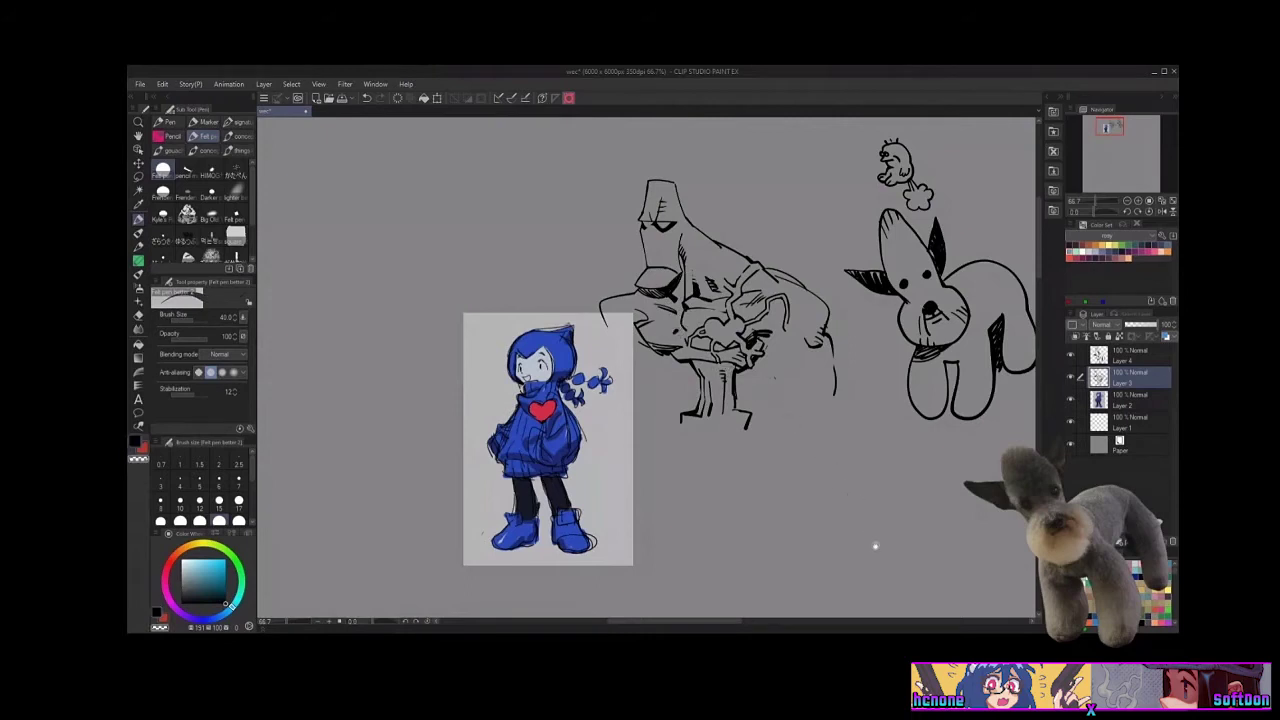
# Ink the inner contour of the muscular figure's hanging upper arm and erase the lower part of its old outer line
pyautogui.moveTo(875, 543); pyautogui.dragTo(905, 490)
pyautogui.press('c')
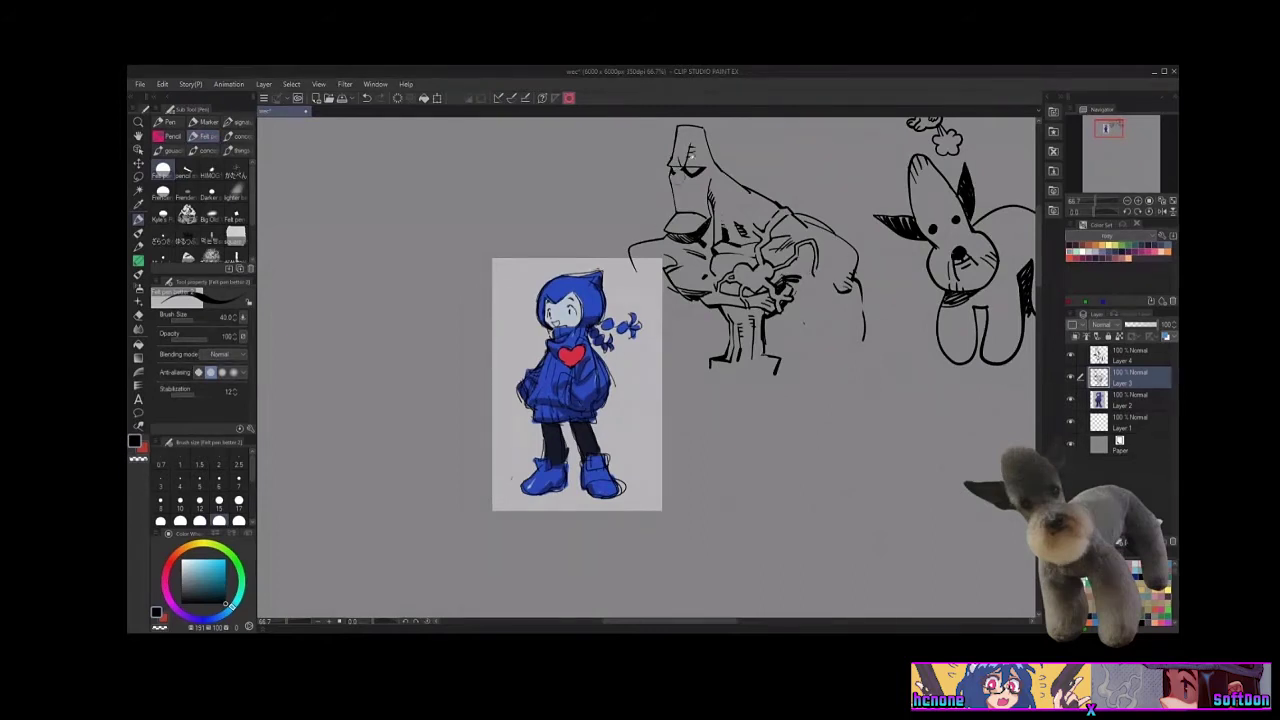
pyautogui.press('c')
pyautogui.press('c')
pyautogui.moveTo(783, 284)
pyautogui.mouseDown()
pyautogui.moveTo(810, 282)
pyautogui.moveTo(792, 290)
pyautogui.moveTo(806, 286)
pyautogui.moveTo(786, 268)
pyautogui.moveTo(776, 286)
pyautogui.moveTo(798, 270)
pyautogui.moveTo(796, 286)
pyautogui.moveTo(810, 284)
pyautogui.moveTo(794, 280)
pyautogui.moveTo(823, 367)
pyautogui.mouseUp()
pyautogui.press('c')
pyautogui.press('c')
pyautogui.press('c')
pyautogui.press('c')
pyautogui.press('c')
pyautogui.press('c')
pyautogui.press('c')
pyautogui.press('c')
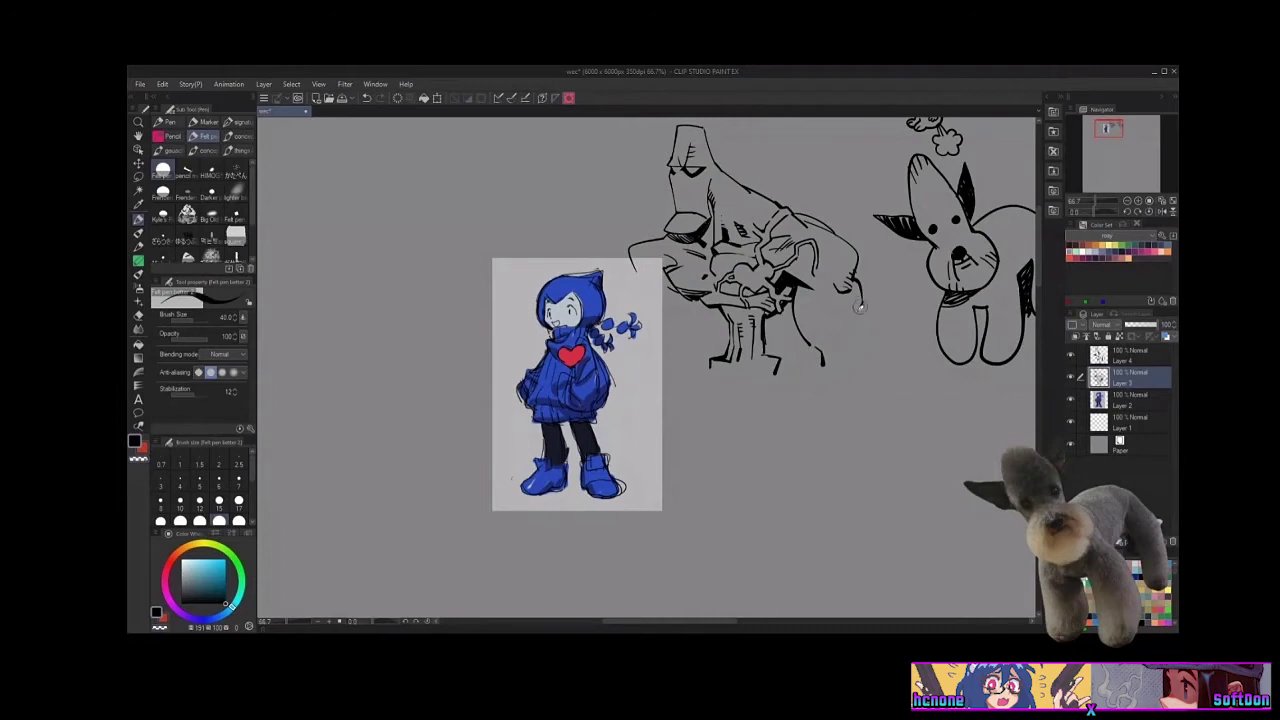
# Ink the outer edge of the upper arm down to the elbow and both sides of the forearm
pyautogui.moveTo(850, 298)
pyautogui.mouseDown()
pyautogui.moveTo(862, 361)
pyautogui.moveTo(862, 301)
pyautogui.moveTo(863, 371)
pyautogui.moveTo(807, 402)
pyautogui.moveTo(859, 374)
pyautogui.moveTo(867, 422)
pyautogui.moveTo(812, 440)
pyautogui.mouseUp()
pyautogui.press('c')
pyautogui.press('c')
pyautogui.press('c')
pyautogui.press('c')
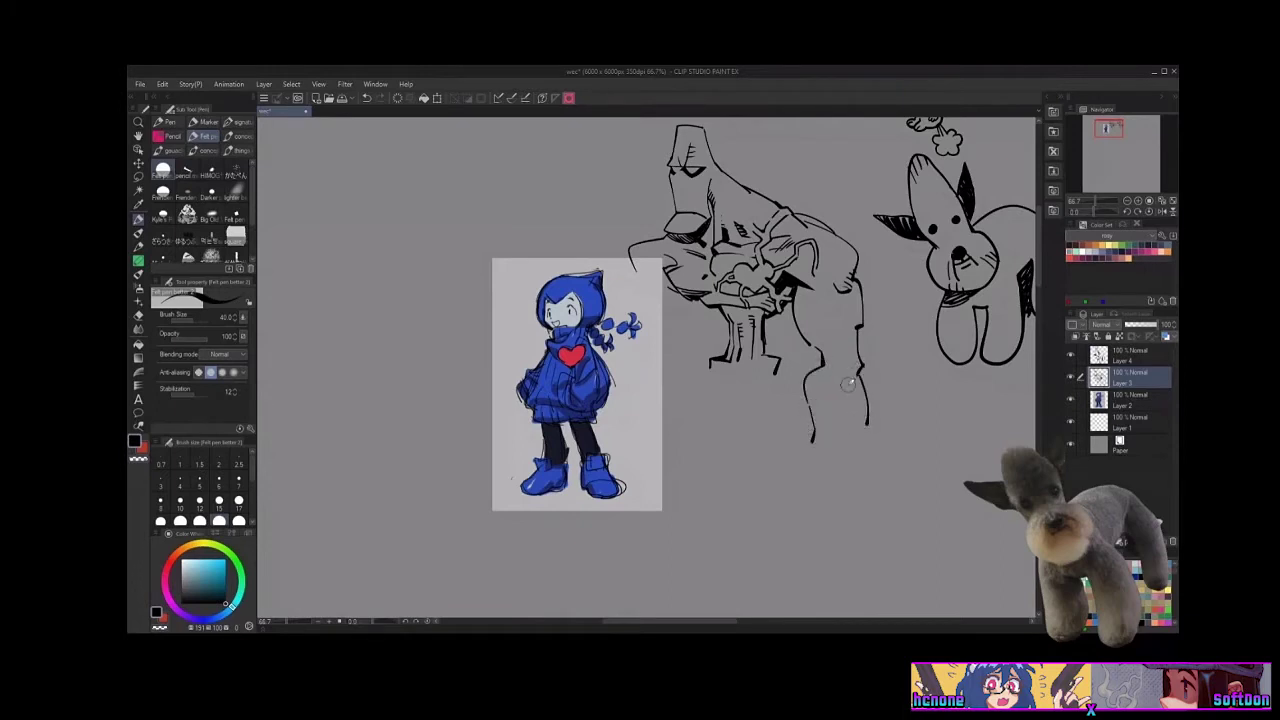
# Ink the muscle creases at the elbow and add hatching down the hanging upper arm
pyautogui.moveTo(843, 393)
pyautogui.mouseDown()
pyautogui.moveTo(826, 418)
pyautogui.moveTo(836, 410)
pyautogui.mouseUp()
pyautogui.press('c')
pyautogui.press('c')
pyautogui.press('c')
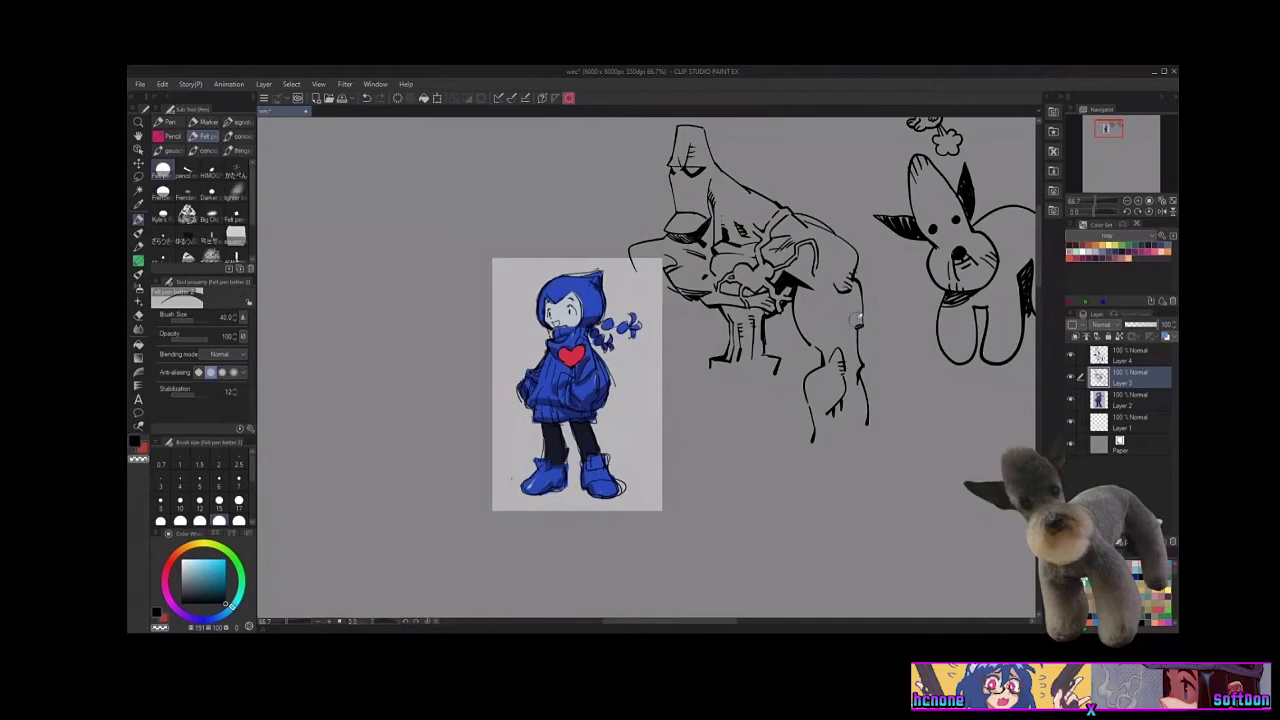
pyautogui.press('c')
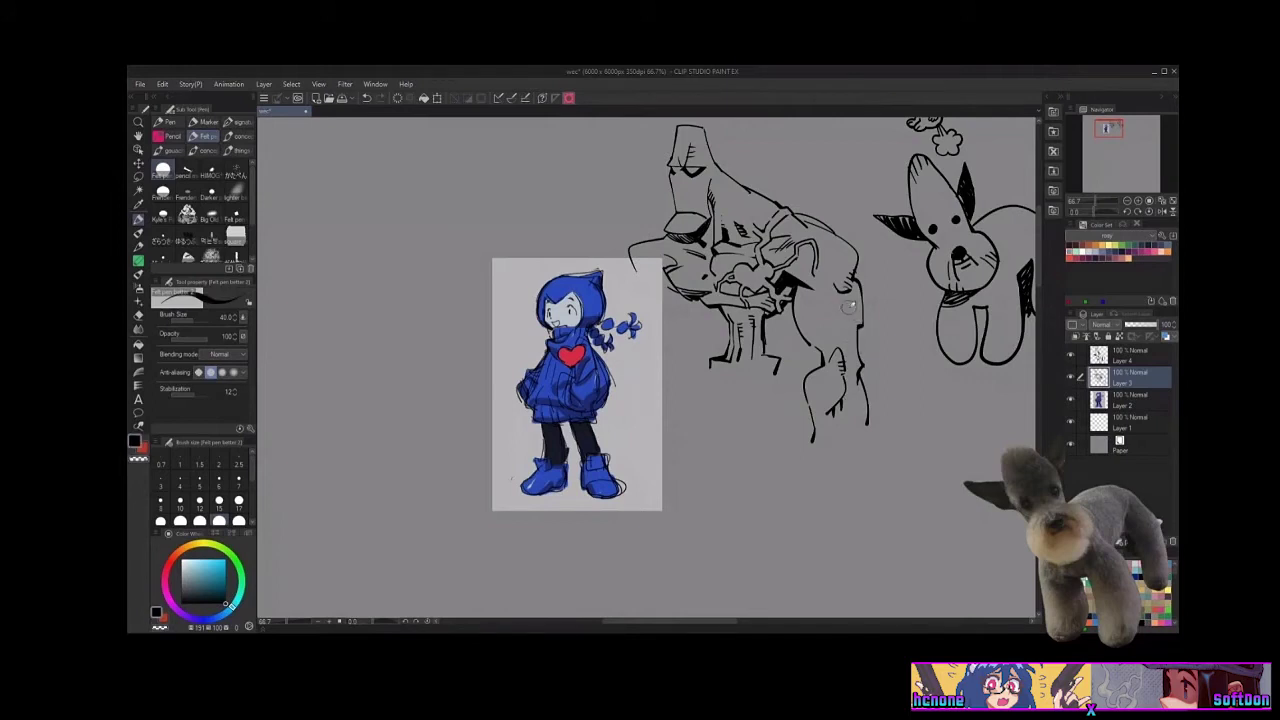
pyautogui.moveTo(844, 294); pyautogui.dragTo(842, 355)
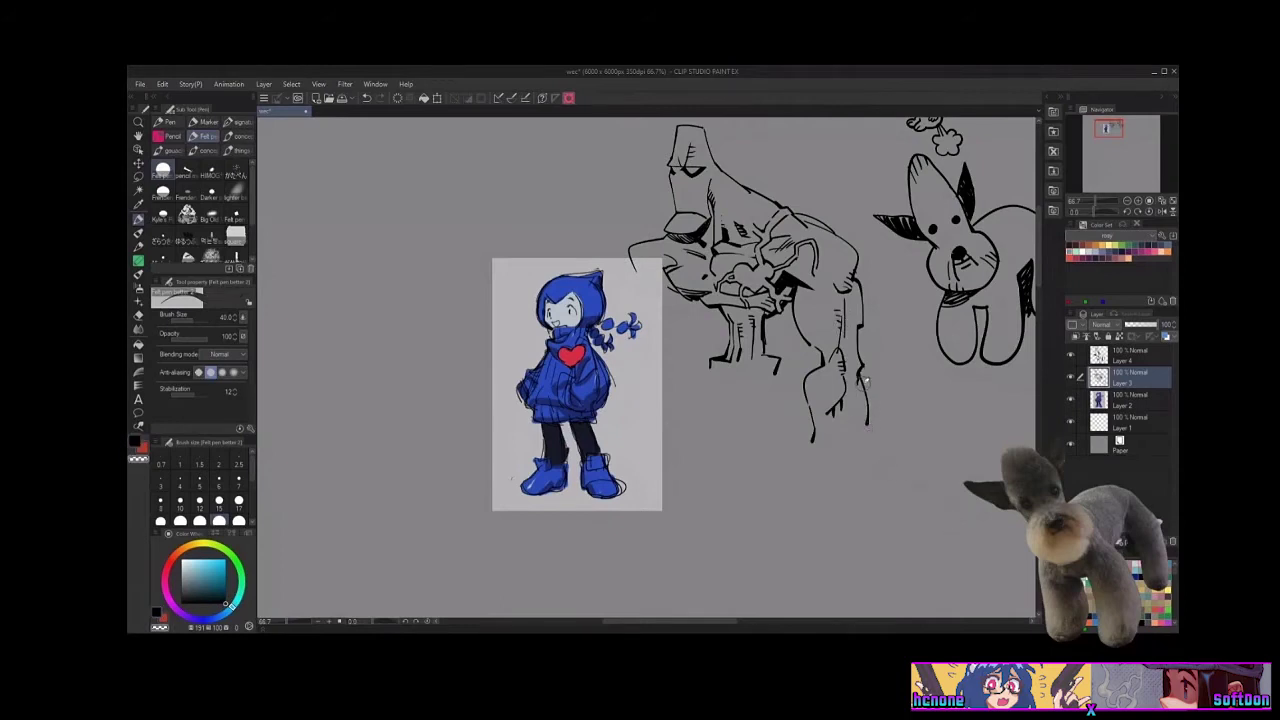
# Ink the lower forearm and large hand of the hanging arm, with a thick shadow line along the bottom edge
pyautogui.moveTo(860, 366)
pyautogui.mouseDown()
pyautogui.moveTo(865, 441)
pyautogui.moveTo(794, 443)
pyautogui.moveTo(790, 478)
pyautogui.moveTo(804, 486)
pyautogui.moveTo(812, 462)
pyautogui.moveTo(815, 505)
pyautogui.moveTo(842, 499)
pyautogui.mouseUp()
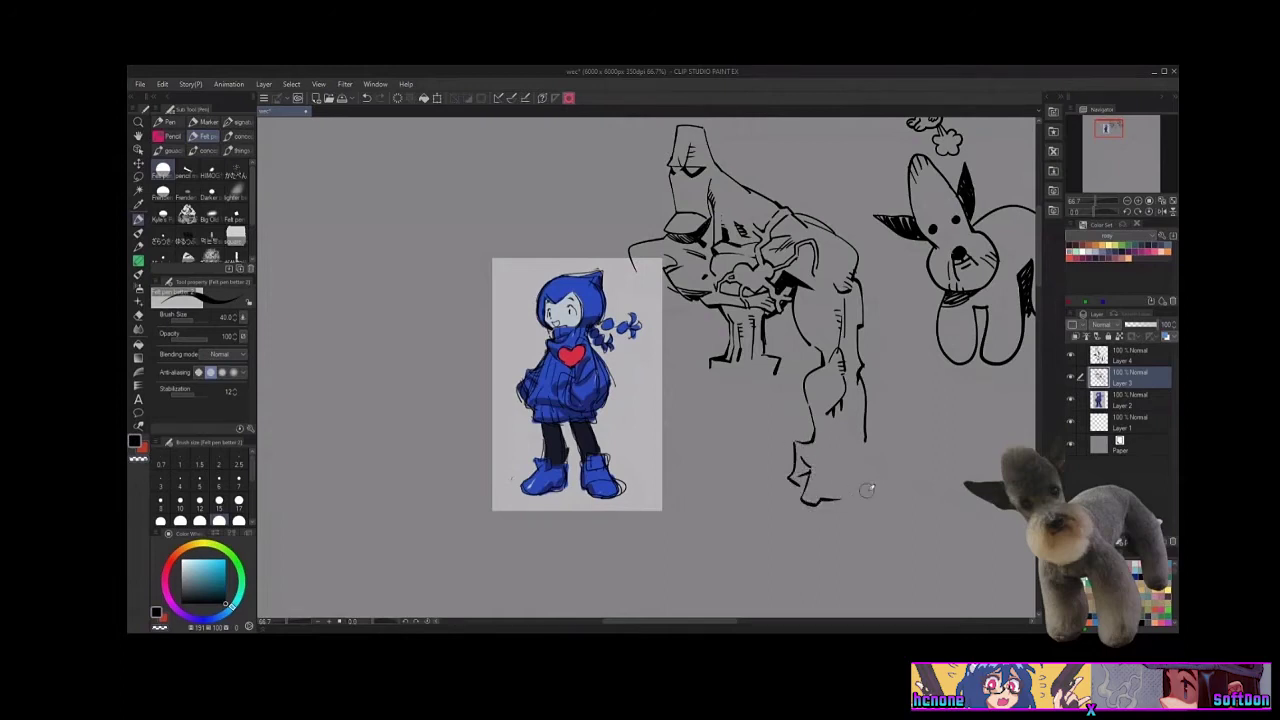
pyautogui.moveTo(866, 442)
pyautogui.mouseDown()
pyautogui.moveTo(868, 475)
pyautogui.moveTo(817, 481)
pyautogui.moveTo(866, 481)
pyautogui.moveTo(822, 485)
pyautogui.moveTo(863, 486)
pyautogui.moveTo(841, 503)
pyautogui.moveTo(872, 486)
pyautogui.mouseUp()
pyautogui.press('c')
pyautogui.press('c')
pyautogui.press('c')
pyautogui.press('c')
pyautogui.press('c')
pyautogui.press('c')
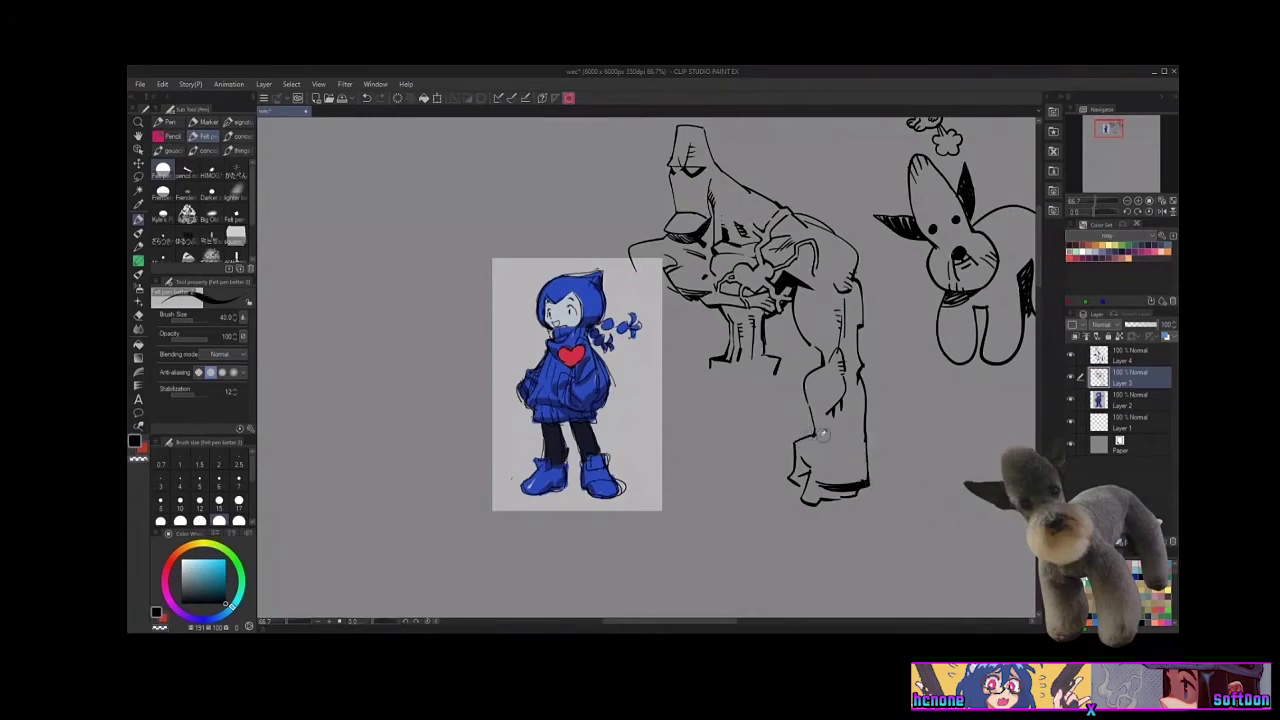
pyautogui.press('c')
pyautogui.press('c')
pyautogui.moveTo(792, 444); pyautogui.dragTo(816, 434)
# Ink the hip contours at the base of the waist and the upper line of the far thigh
pyautogui.moveTo(711, 365)
pyautogui.mouseDown()
pyautogui.moveTo(718, 375)
pyautogui.moveTo(675, 395)
pyautogui.mouseUp()
pyautogui.press('c')
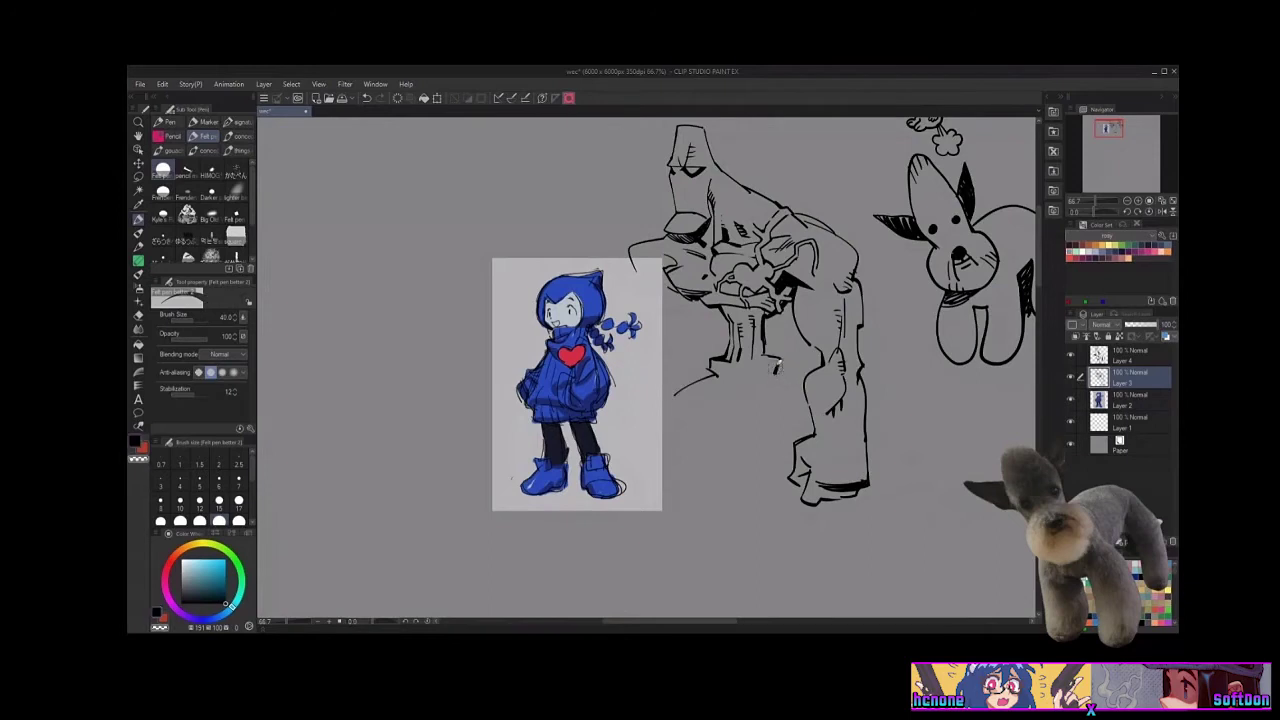
pyautogui.press('c')
pyautogui.moveTo(778, 377)
pyautogui.mouseDown()
pyautogui.moveTo(776, 362)
pyautogui.moveTo(770, 377)
pyautogui.moveTo(742, 362)
pyautogui.mouseUp()
pyautogui.press('c')
pyautogui.press('c')
# Ink the figure's pelvis with the spread thigh lines on both sides and save the drawing
pyautogui.moveTo(914, 516)
pyautogui.mouseDown()
pyautogui.moveTo(899, 553)
pyautogui.moveTo(884, 523)
pyautogui.mouseUp()
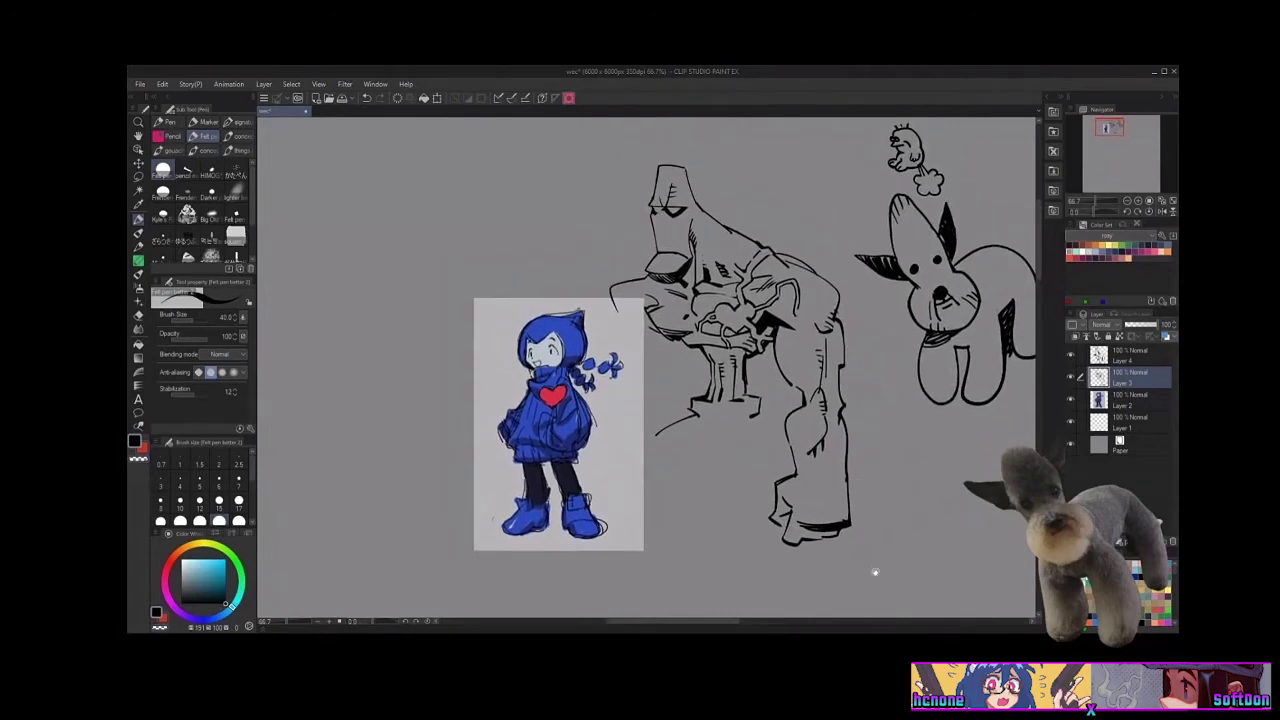
pyautogui.moveTo(875, 572)
pyautogui.mouseDown()
pyautogui.moveTo(840, 540)
pyautogui.moveTo(883, 577)
pyautogui.moveTo(900, 571)
pyautogui.moveTo(868, 576)
pyautogui.moveTo(854, 538)
pyautogui.mouseUp()
pyautogui.moveTo(720, 404)
pyautogui.mouseDown()
pyautogui.moveTo(820, 380)
pyautogui.moveTo(848, 404)
pyautogui.moveTo(816, 399)
pyautogui.moveTo(829, 408)
pyautogui.moveTo(824, 430)
pyautogui.moveTo(811, 398)
pyautogui.moveTo(828, 404)
pyautogui.moveTo(786, 387)
pyautogui.moveTo(853, 408)
pyautogui.moveTo(804, 372)
pyautogui.moveTo(874, 411)
pyautogui.moveTo(810, 368)
pyautogui.moveTo(848, 391)
pyautogui.mouseUp()
pyautogui.press('c')
pyautogui.press('c')
pyautogui.press('c')
pyautogui.press('c')
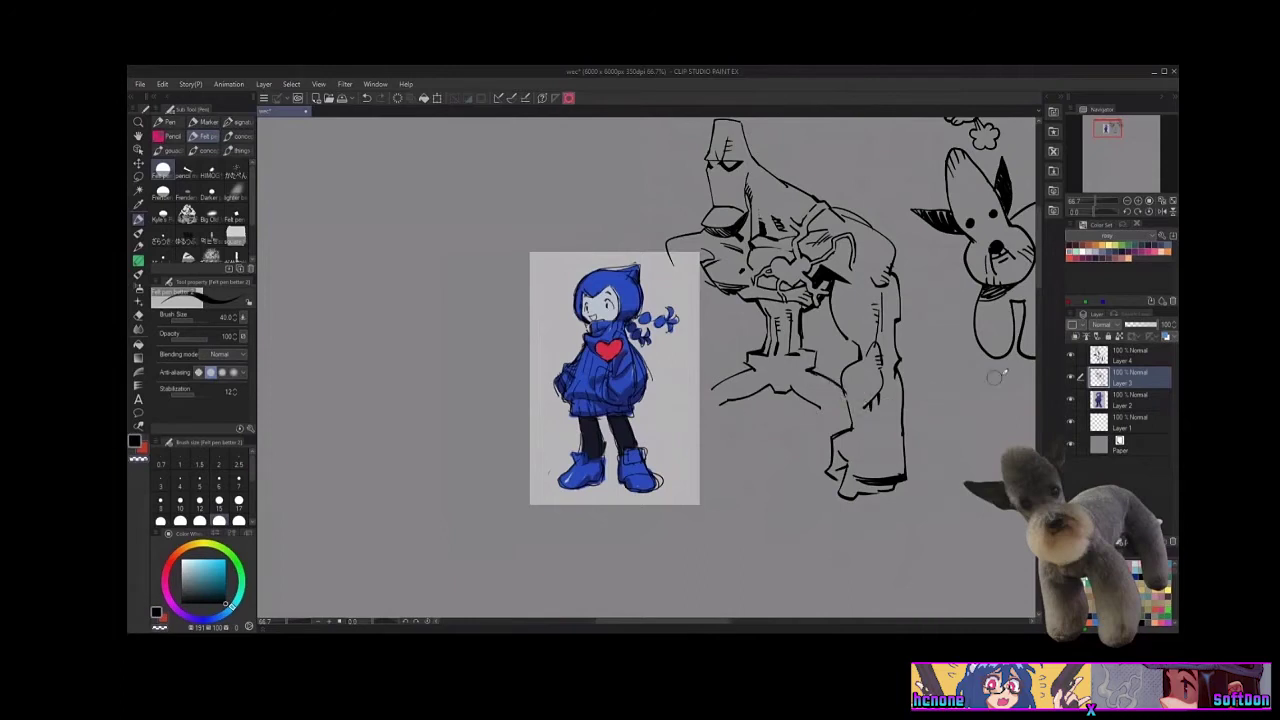
pyautogui.hotkey('ctrl', 's')
pyautogui.click(1136, 213)
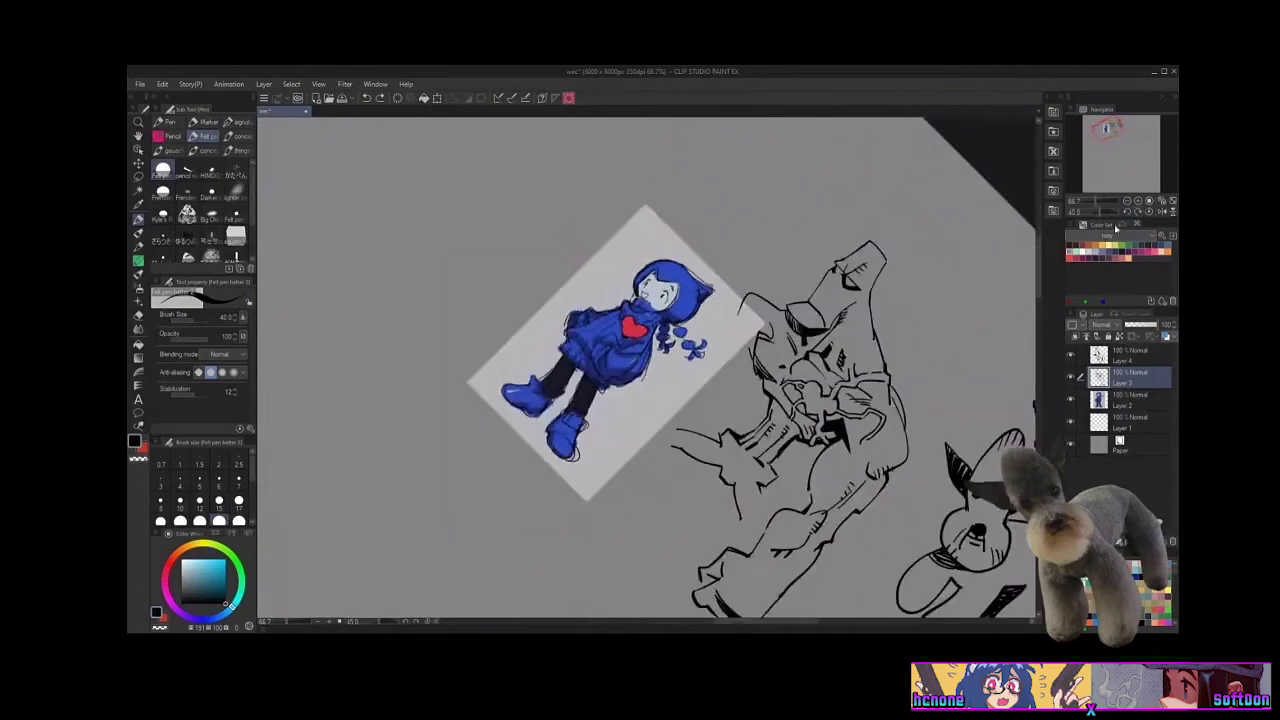
pyautogui.moveTo(877, 540); pyautogui.dragTo(849, 386)
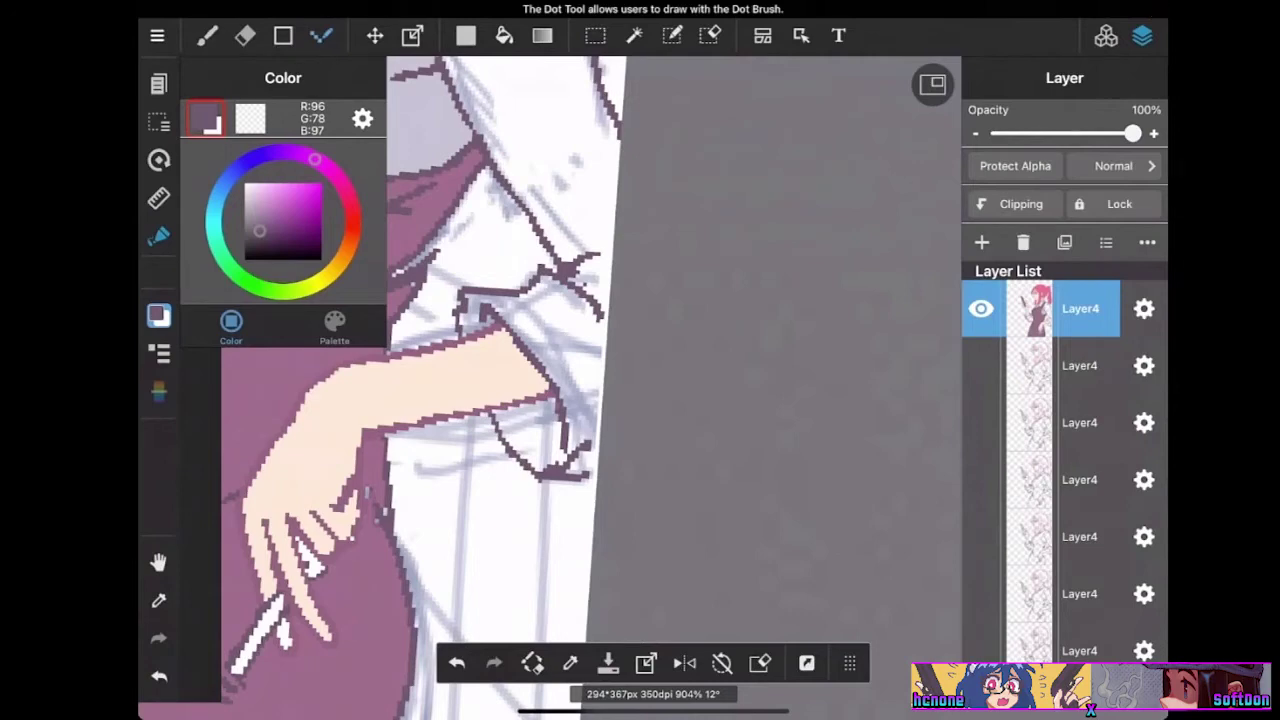
# Sample the light grey of the red-haired girl's shirt, R189 G188 B199, with the Eyedropper as the drawing color
pyautogui.scroll(-3, 500, 388)
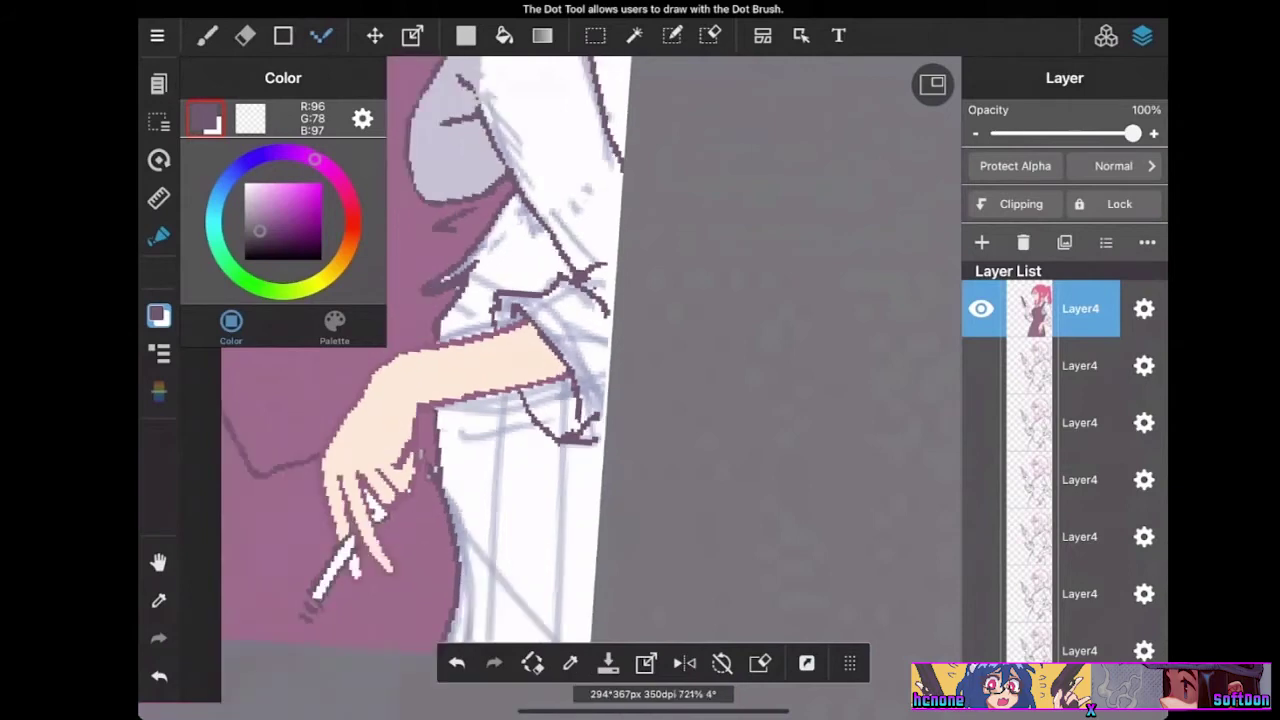
pyautogui.press('i')
pyautogui.click(485, 175)
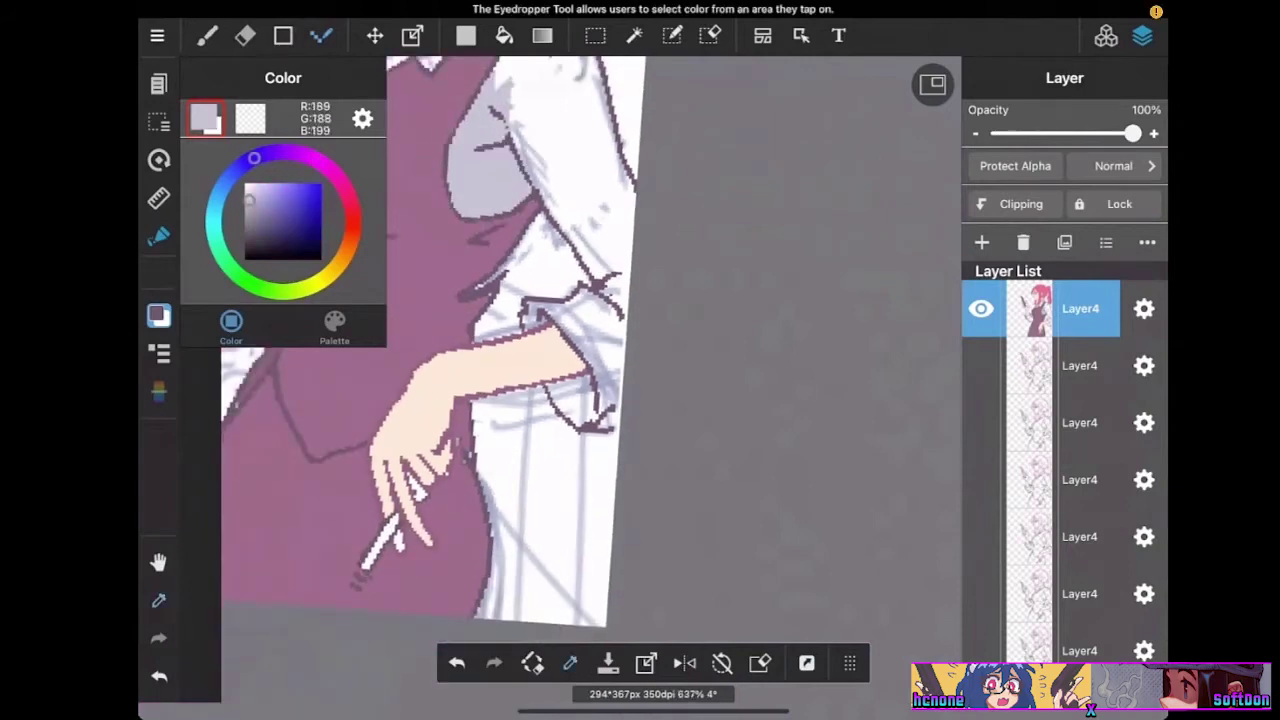
# Draw a grey Dot tool line inside the rolled cuff beneath the forearm and fill that area with the Bucket tool
pyautogui.scroll(3, 574, 388)
pyautogui.hscroll(-1, 500, 388)
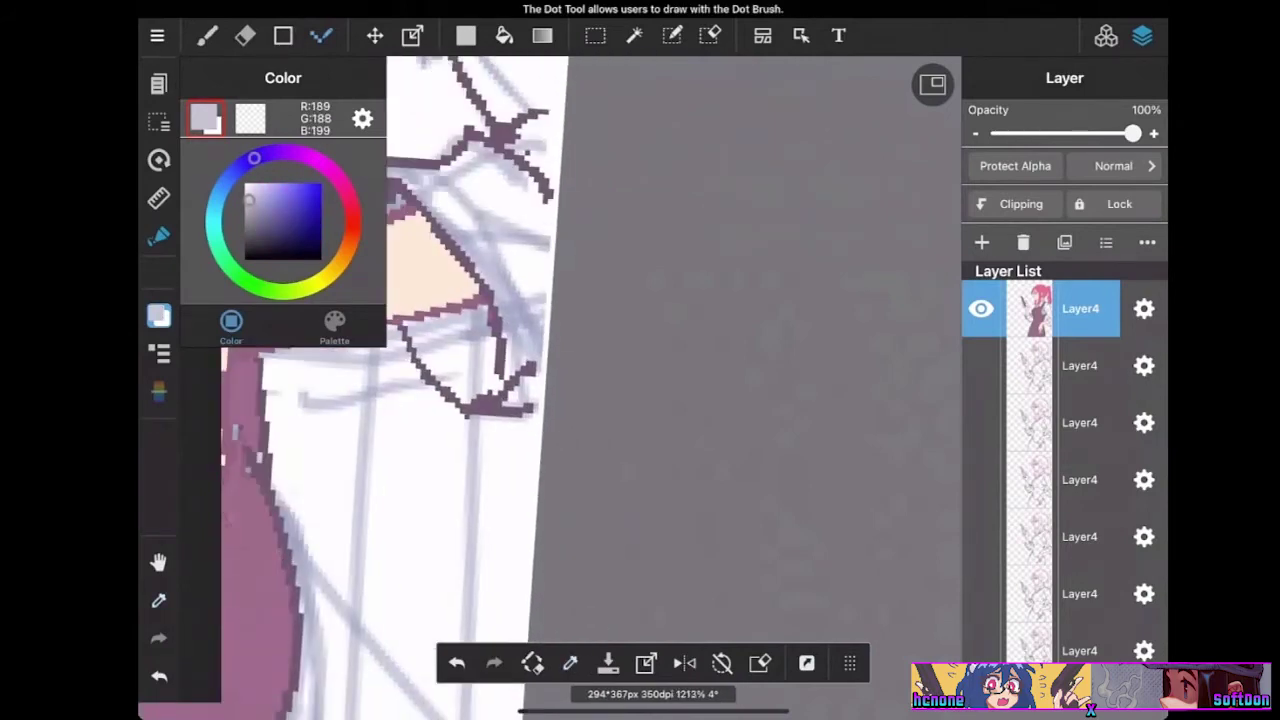
pyautogui.moveTo(427, 340); pyautogui.dragTo(450, 378)
pyautogui.click(504, 35)
pyautogui.click(460, 350)
pyautogui.scroll(-3, 574, 388)
pyautogui.scroll(2, 574, 388)
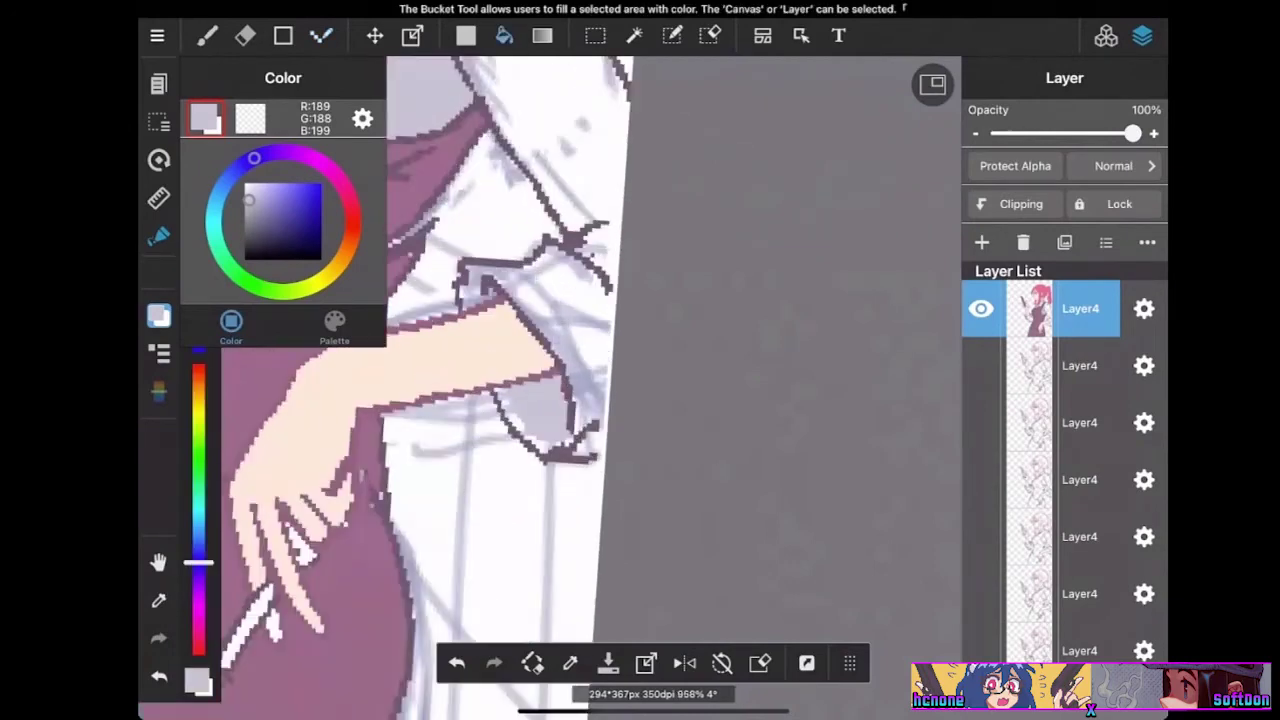
pyautogui.press('b')
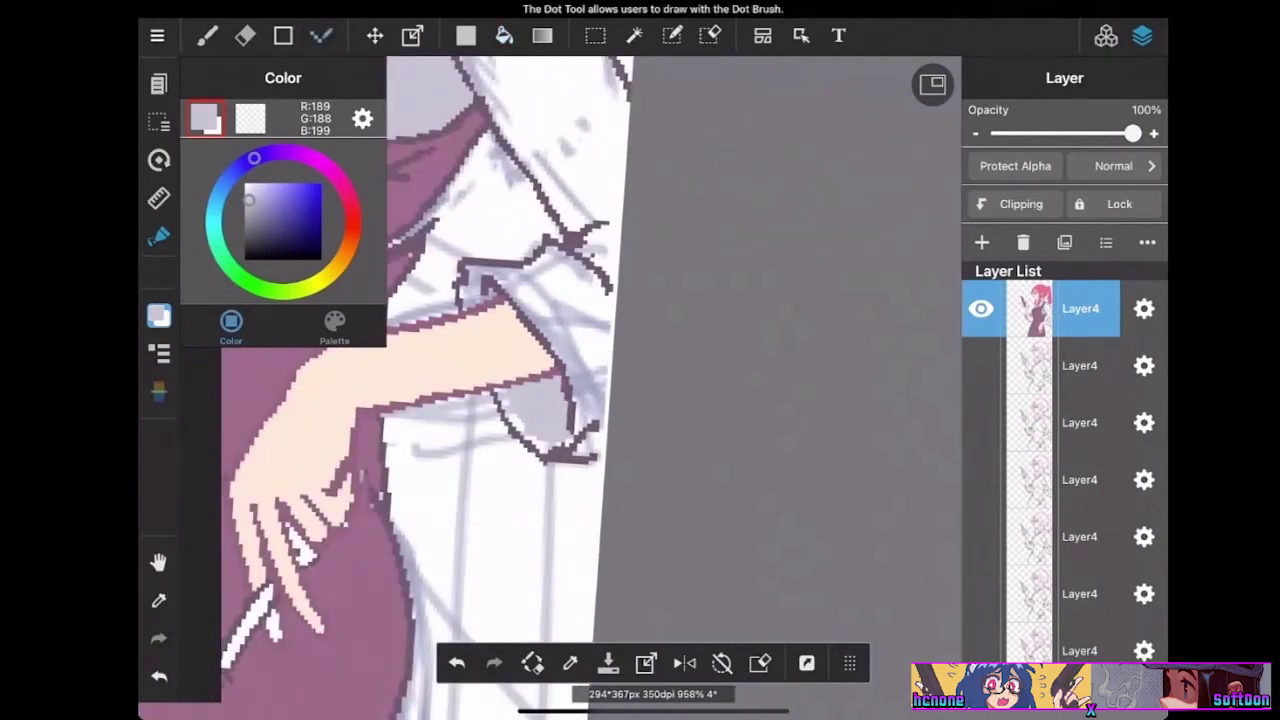
pyautogui.press('g')
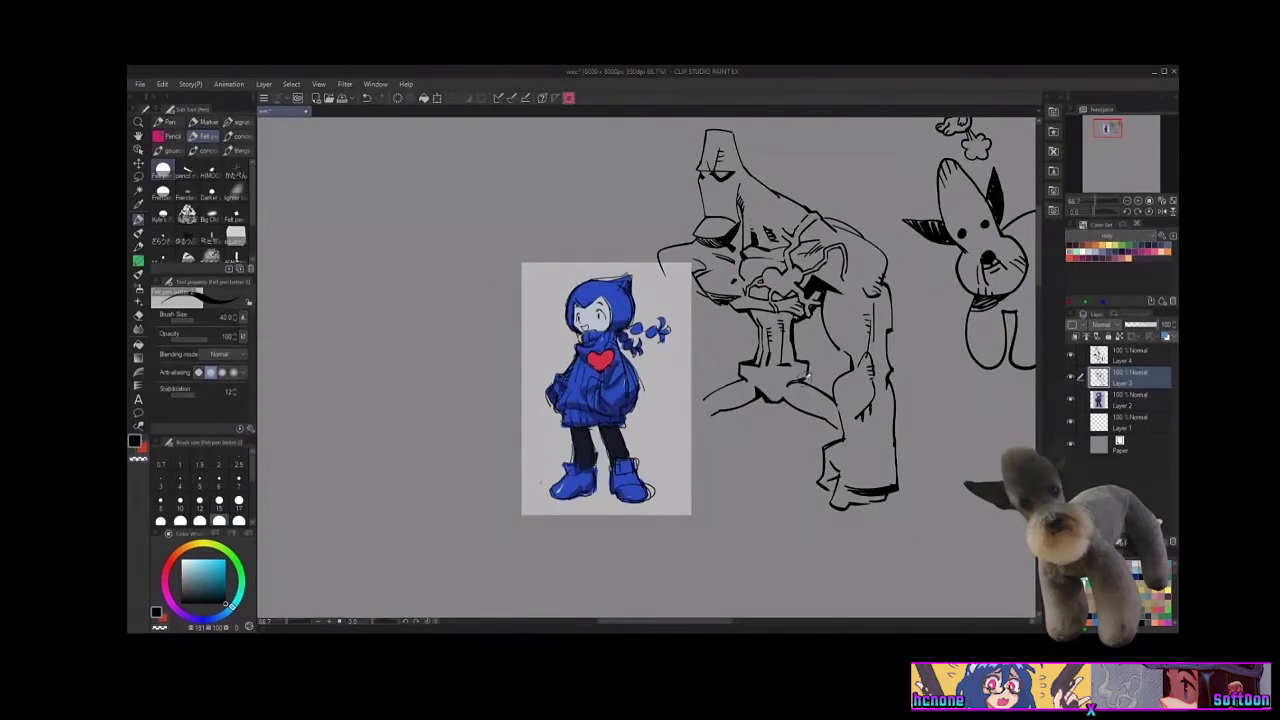
pyautogui.click(1129, 212)
pyautogui.click(1129, 212)
pyautogui.click(1129, 212)
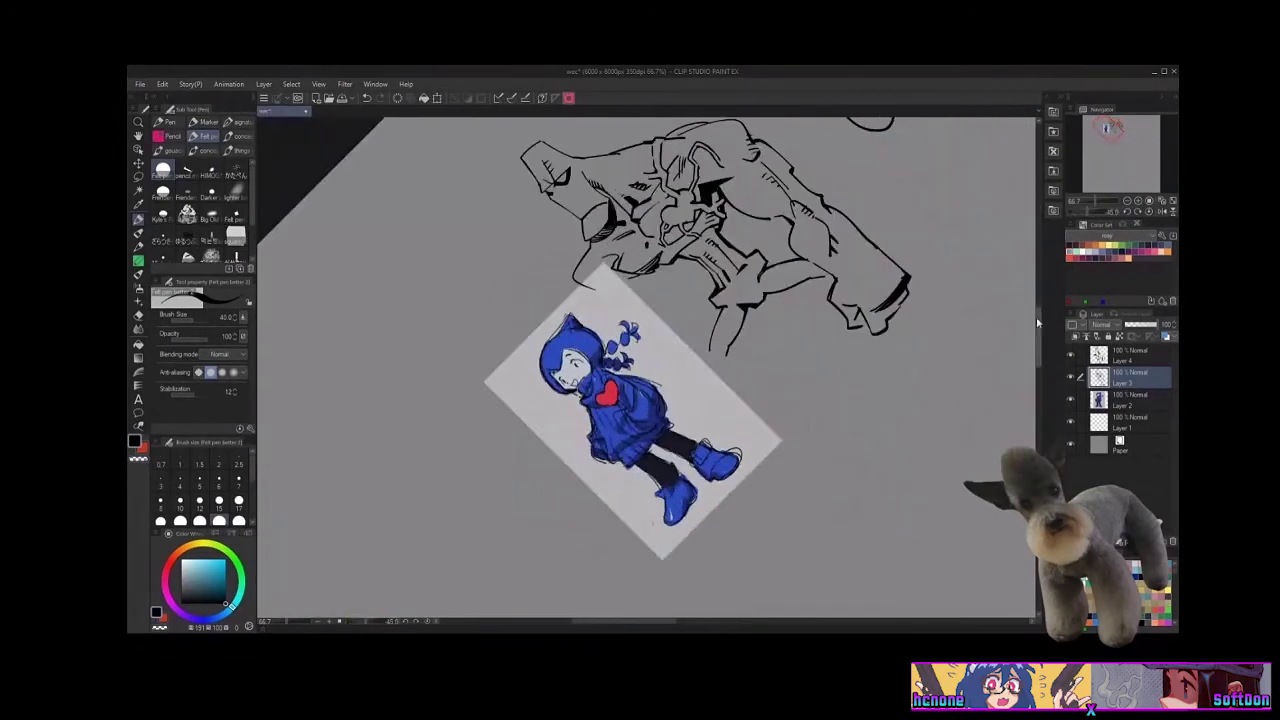
pyautogui.press('c')
pyautogui.press('c')
pyautogui.click(1149, 212)
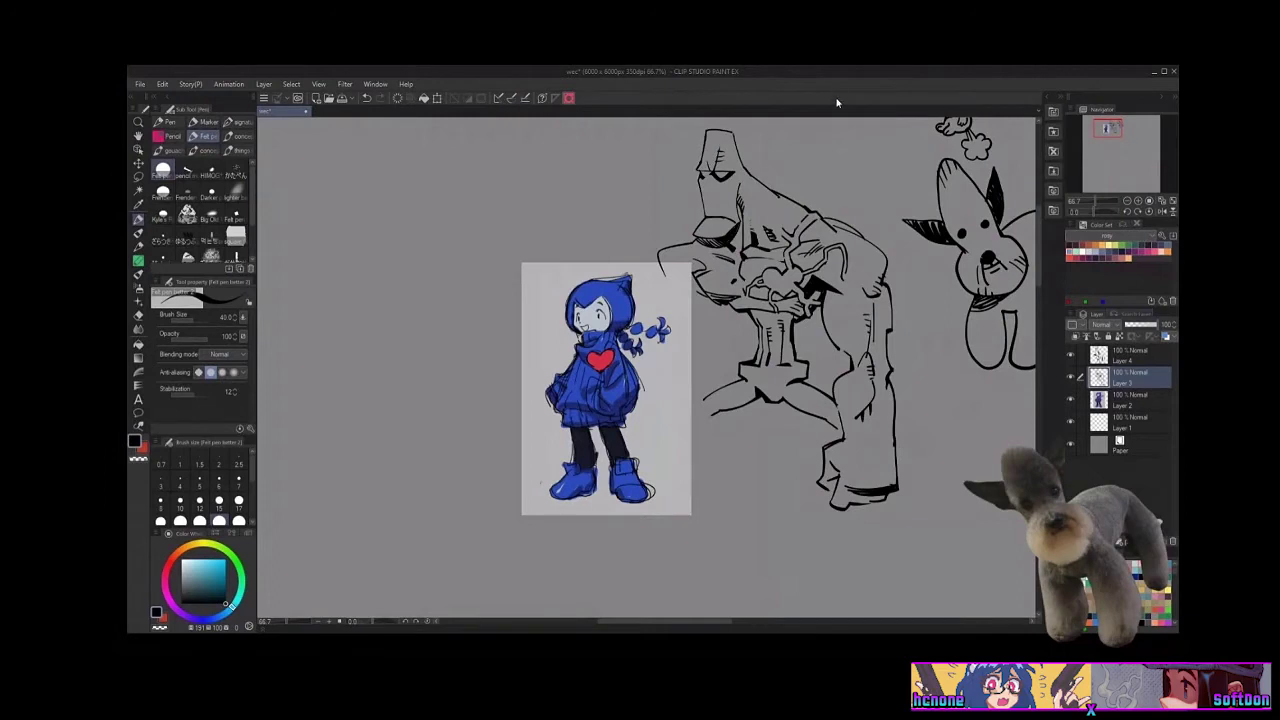
# Redraw the muscular figure's back contour as a cleaner line from the neck to the near shoulder
pyautogui.moveTo(783, 322); pyautogui.dragTo(777, 382)
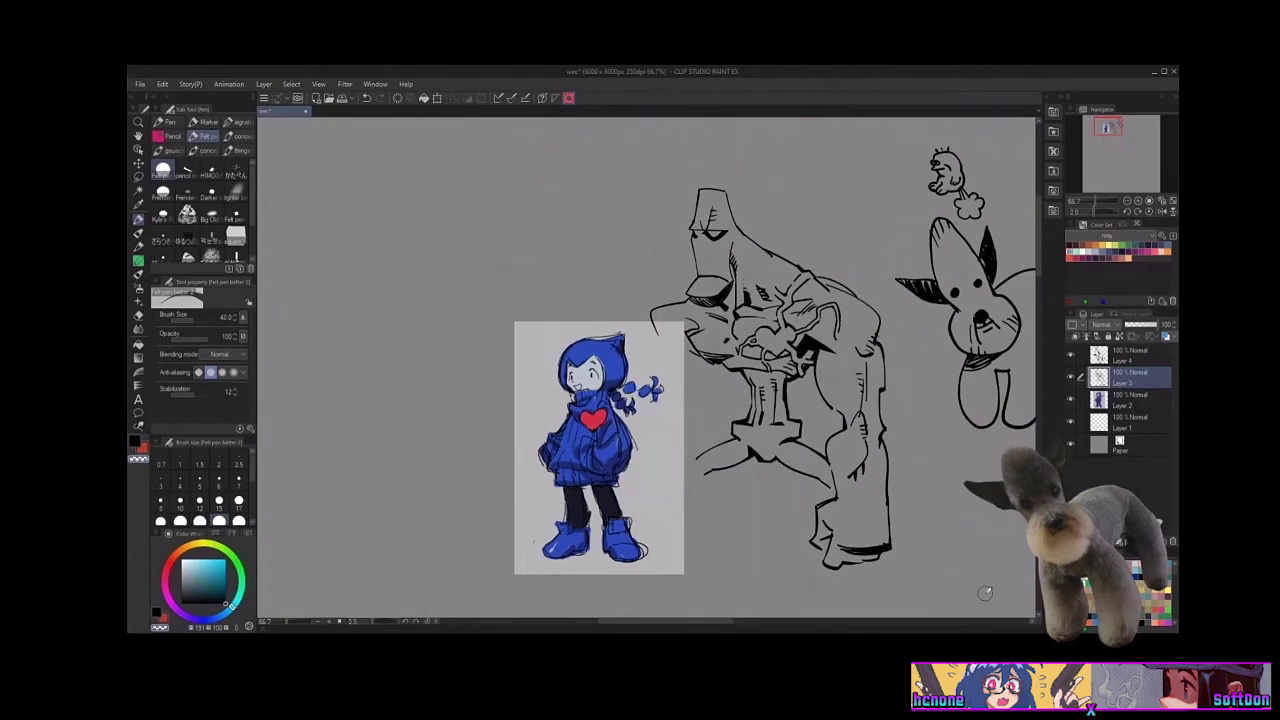
pyautogui.click(1139, 212)
pyautogui.click(1139, 212)
pyautogui.click(1139, 212)
pyautogui.moveTo(831, 373)
pyautogui.mouseDown()
pyautogui.moveTo(764, 300)
pyautogui.moveTo(764, 345)
pyautogui.mouseUp()
pyautogui.press('c')
pyautogui.moveTo(744, 294); pyautogui.dragTo(762, 334)
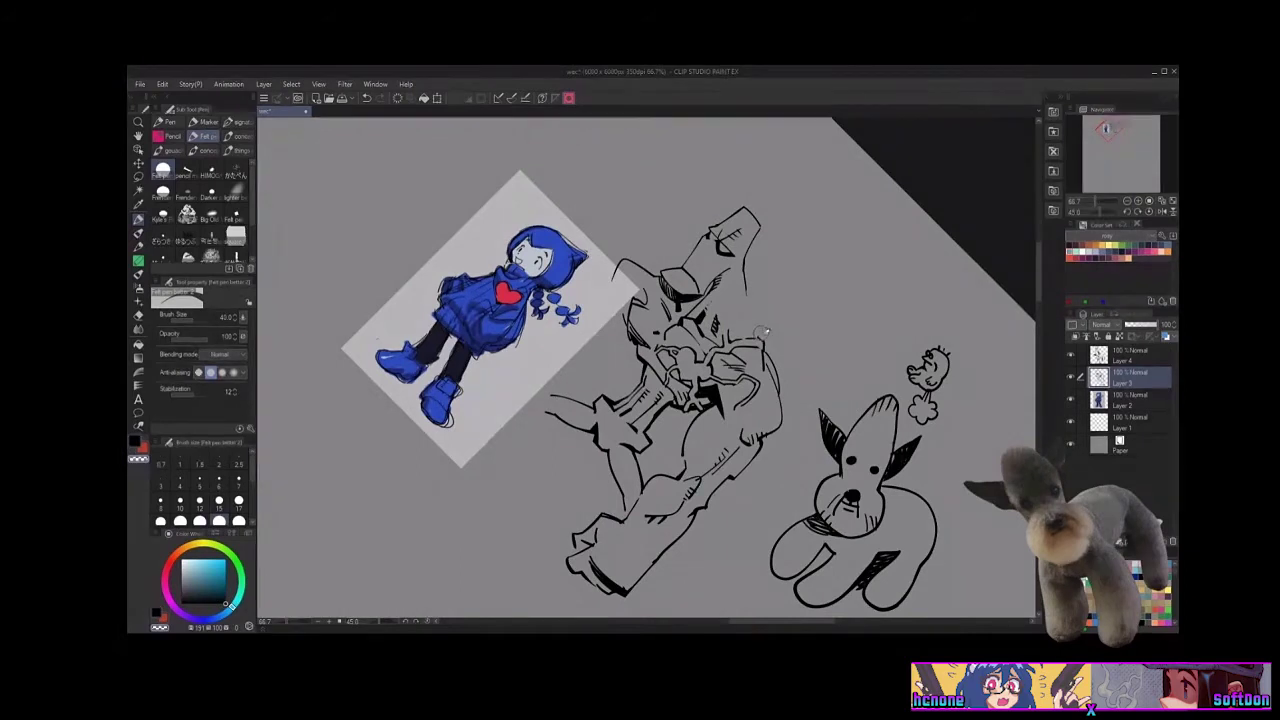
pyautogui.moveTo(744, 268); pyautogui.dragTo(762, 338)
pyautogui.press('c')
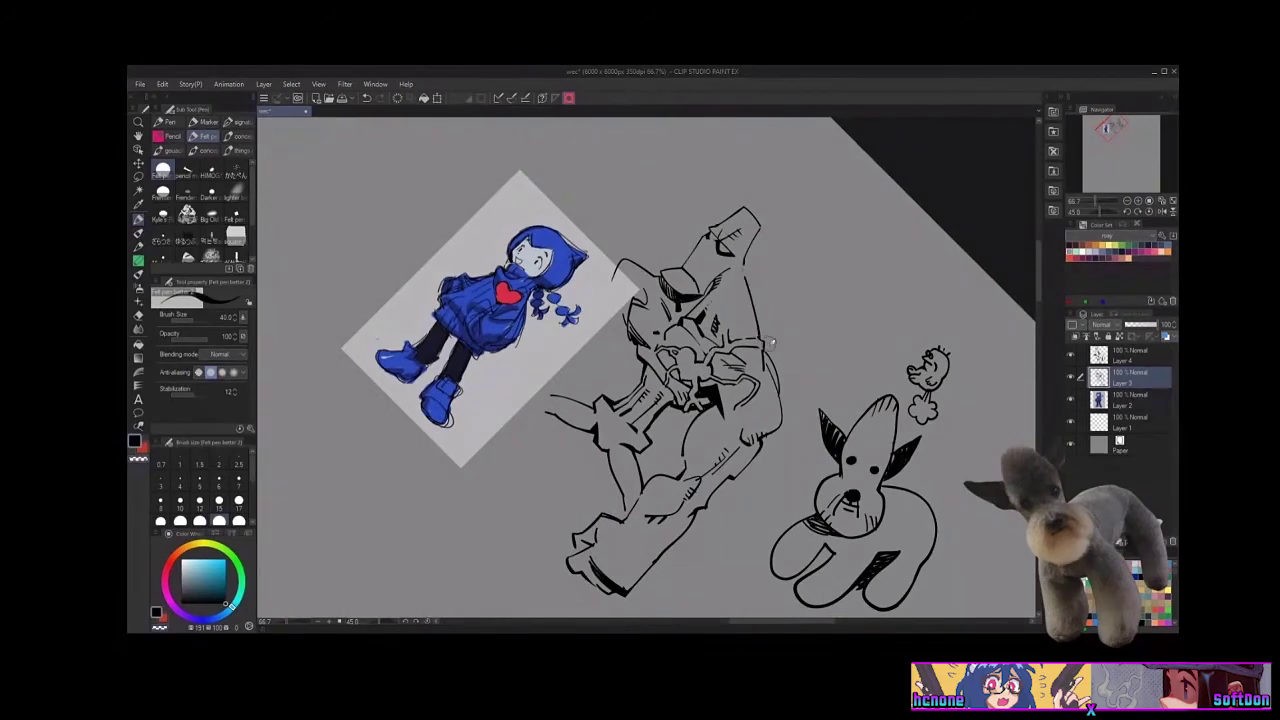
pyautogui.press('c')
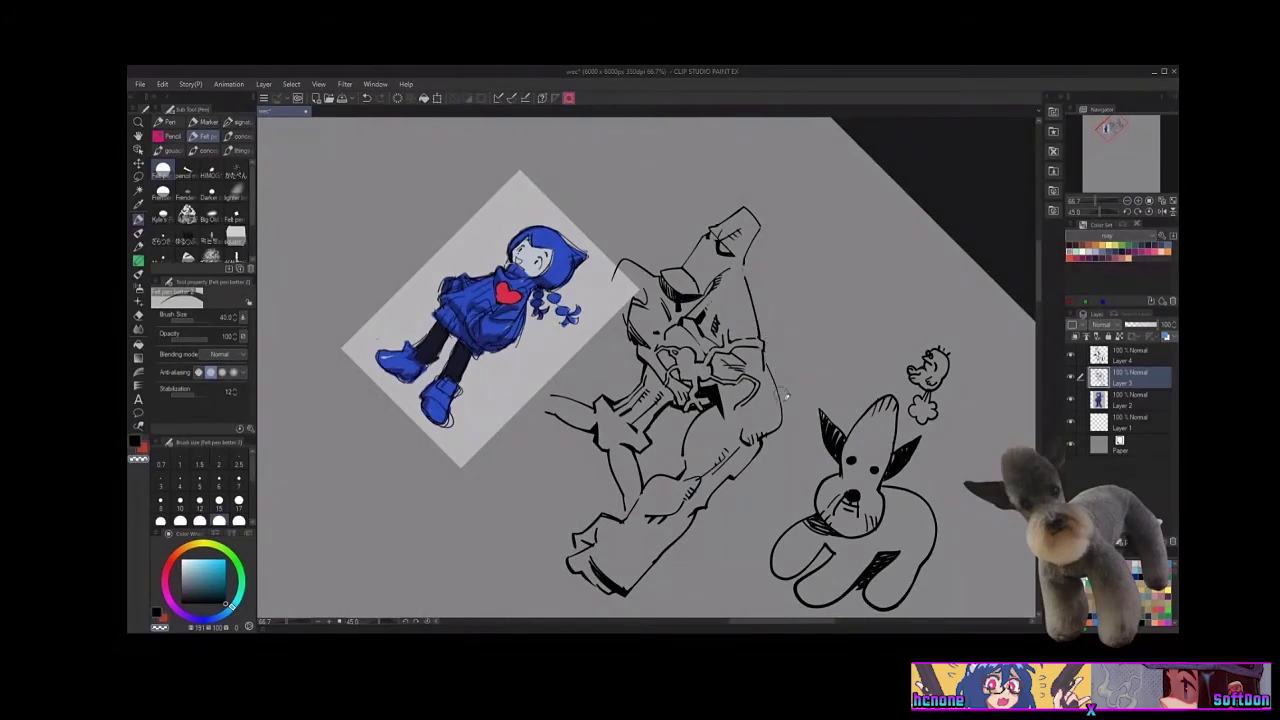
pyautogui.press('c')
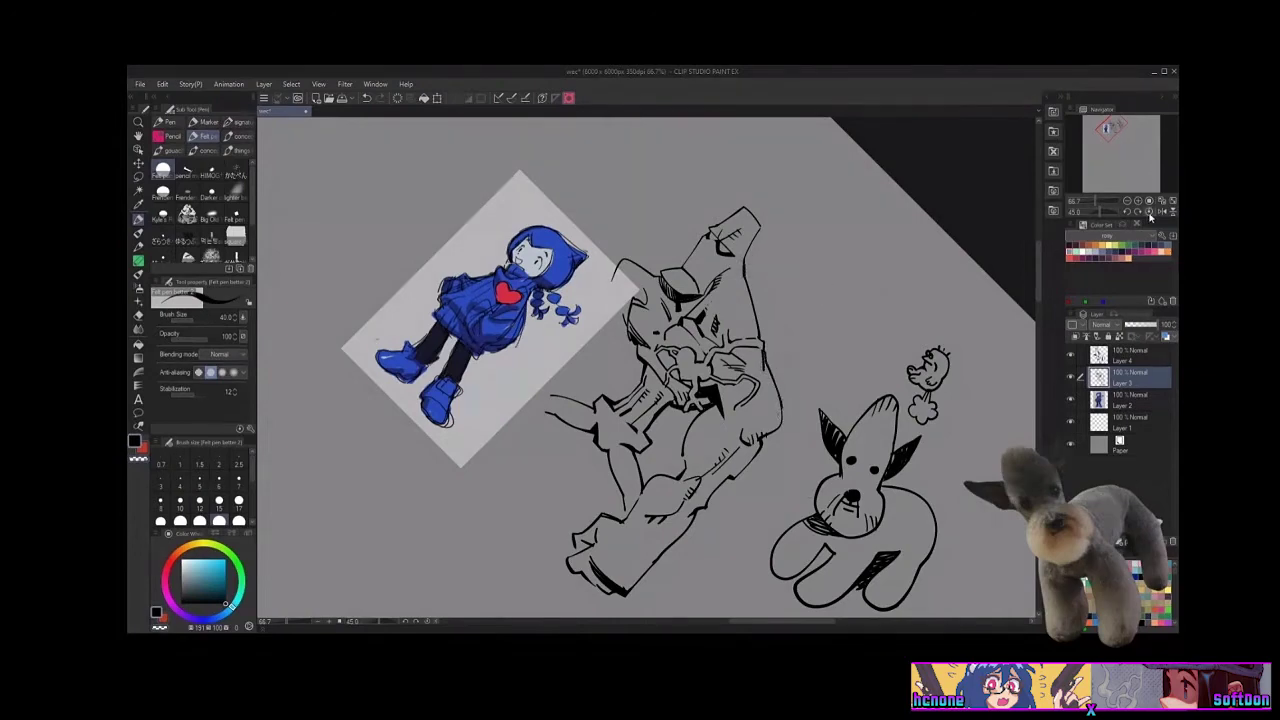
pyautogui.click(1150, 213)
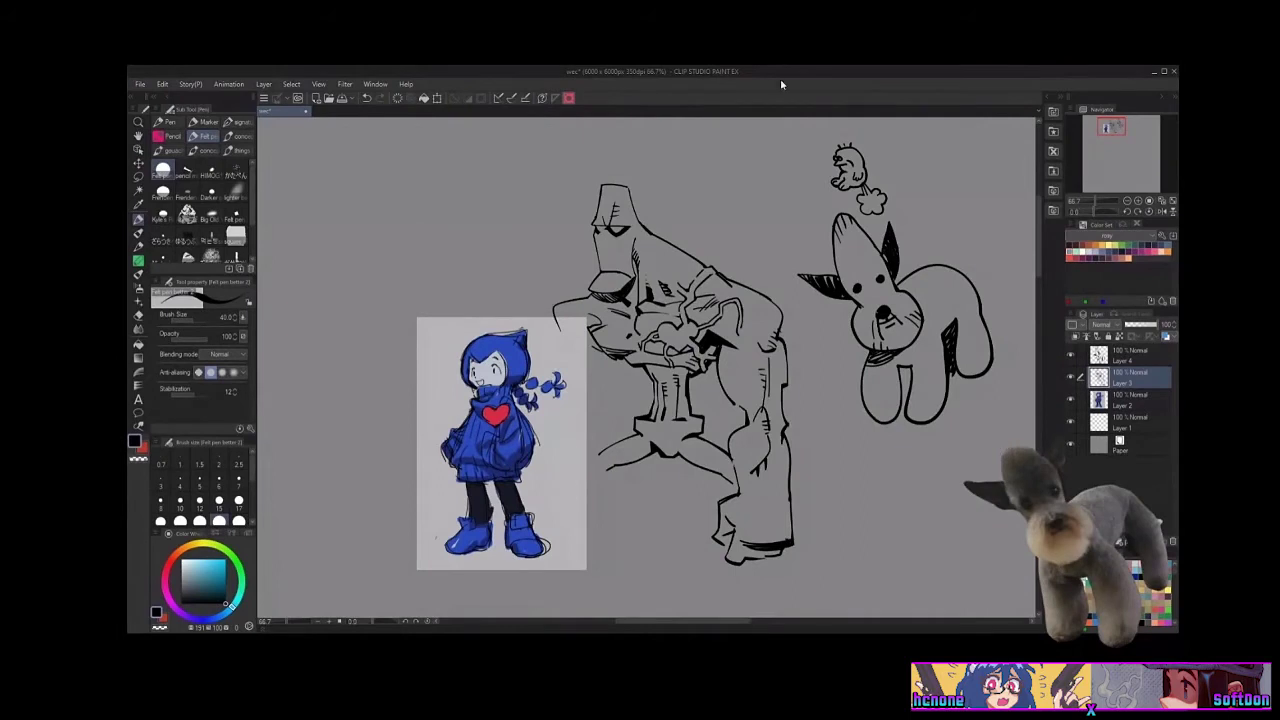
# Fill the remaining gaps in the dog's sideways-pointing ear with black
pyautogui.moveTo(869, 477)
pyautogui.mouseDown()
pyautogui.moveTo(926, 551)
pyautogui.moveTo(874, 540)
pyautogui.mouseUp()
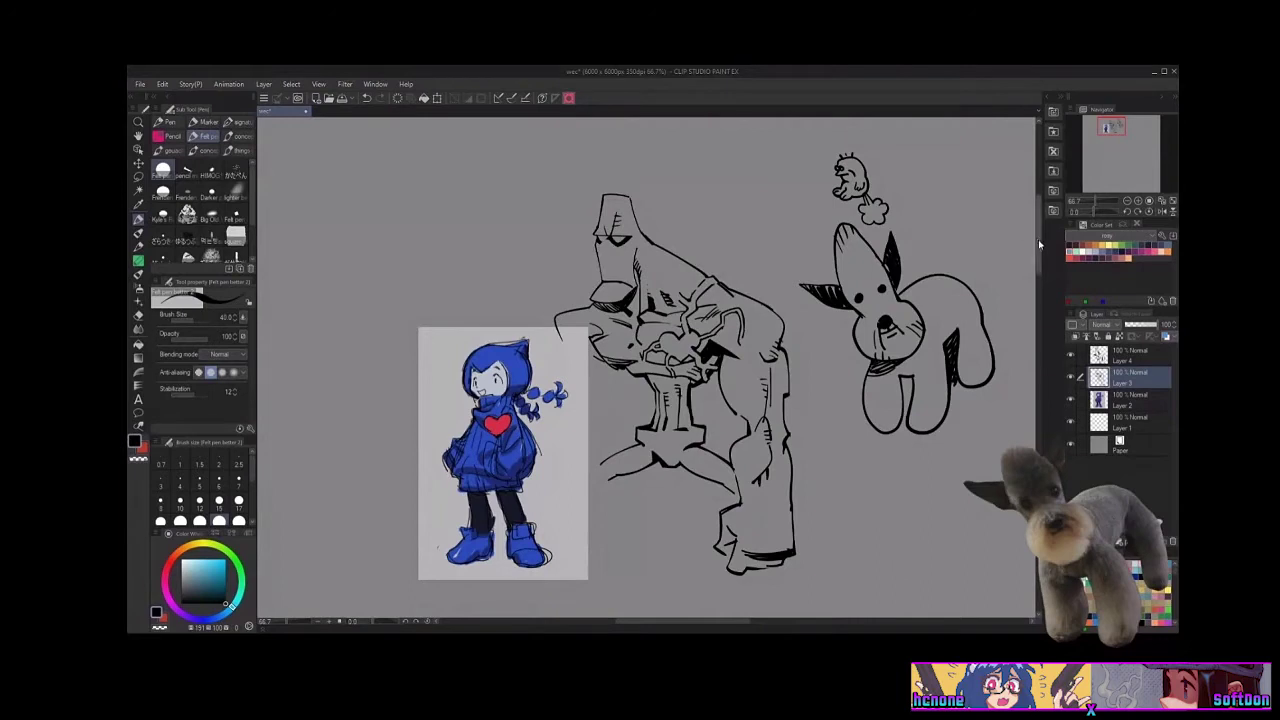
pyautogui.moveTo(1041, 241); pyautogui.dragTo(1041, 240)
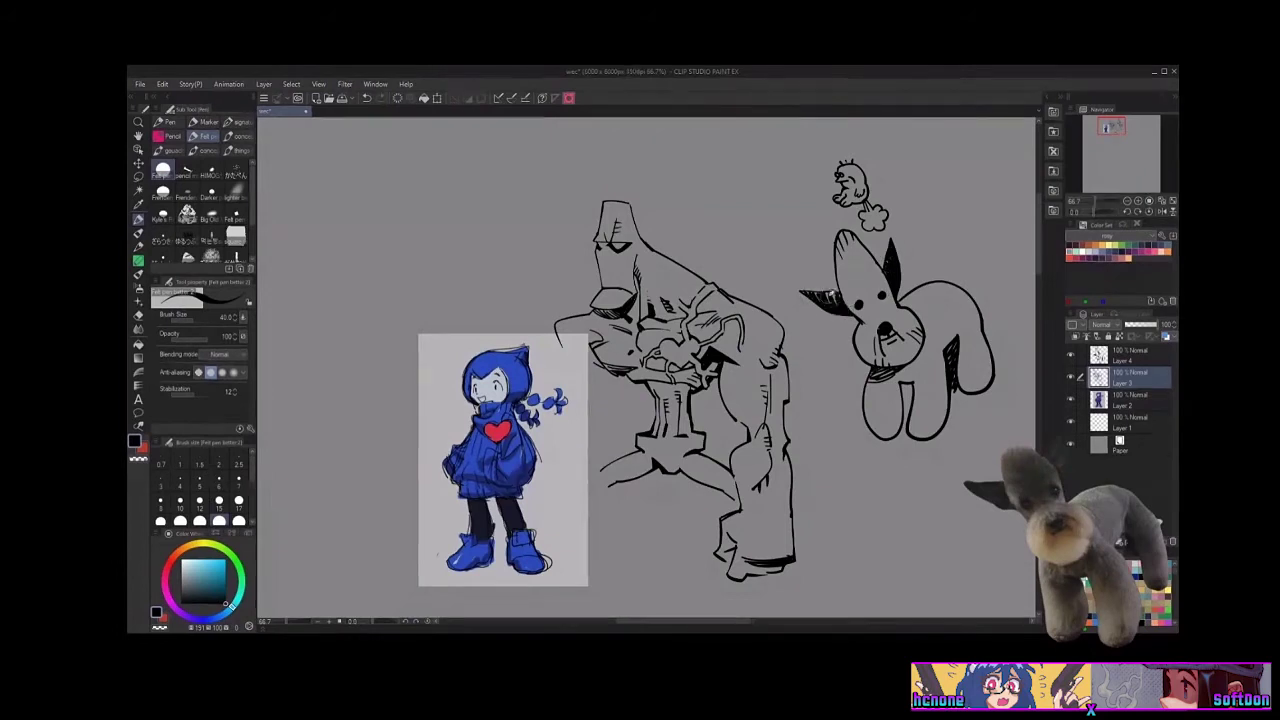
pyautogui.moveTo(820, 294); pyautogui.dragTo(836, 299)
pyautogui.press('c')
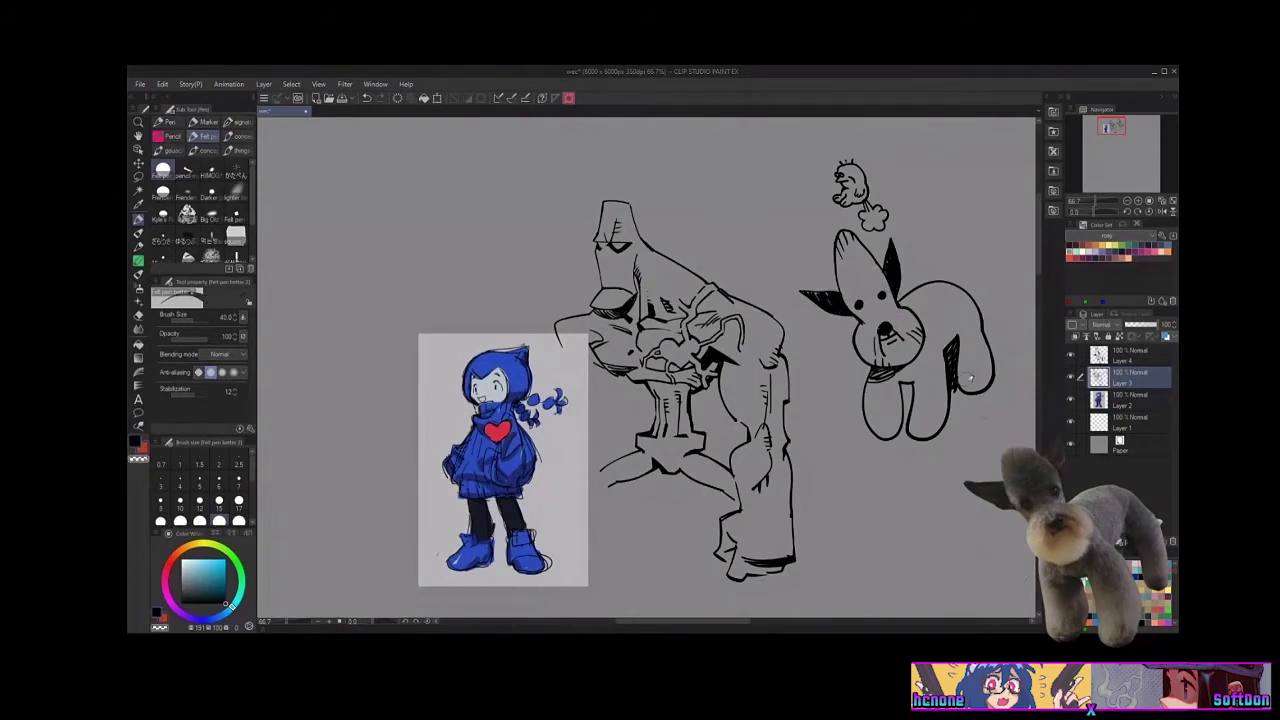
# Erase the outline of the muscular figure's far shoulder and redraw its curve
pyautogui.moveTo(832, 440); pyautogui.dragTo(908, 428)
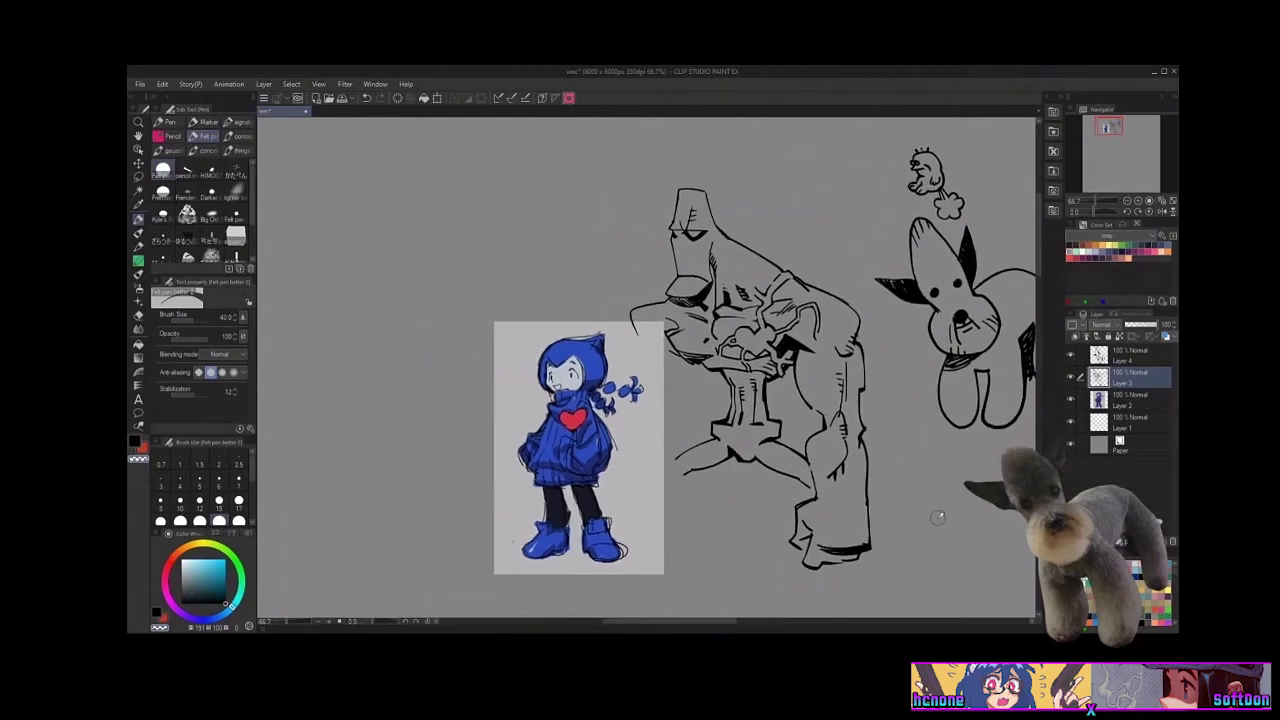
pyautogui.press('c')
pyautogui.click(1128, 212)
pyautogui.click(1128, 212)
pyautogui.click(1128, 212)
pyautogui.moveTo(858, 496)
pyautogui.mouseDown()
pyautogui.moveTo(894, 514)
pyautogui.moveTo(1005, 495)
pyautogui.mouseUp()
pyautogui.moveTo(740, 340); pyautogui.dragTo(766, 363)
pyautogui.press('c')
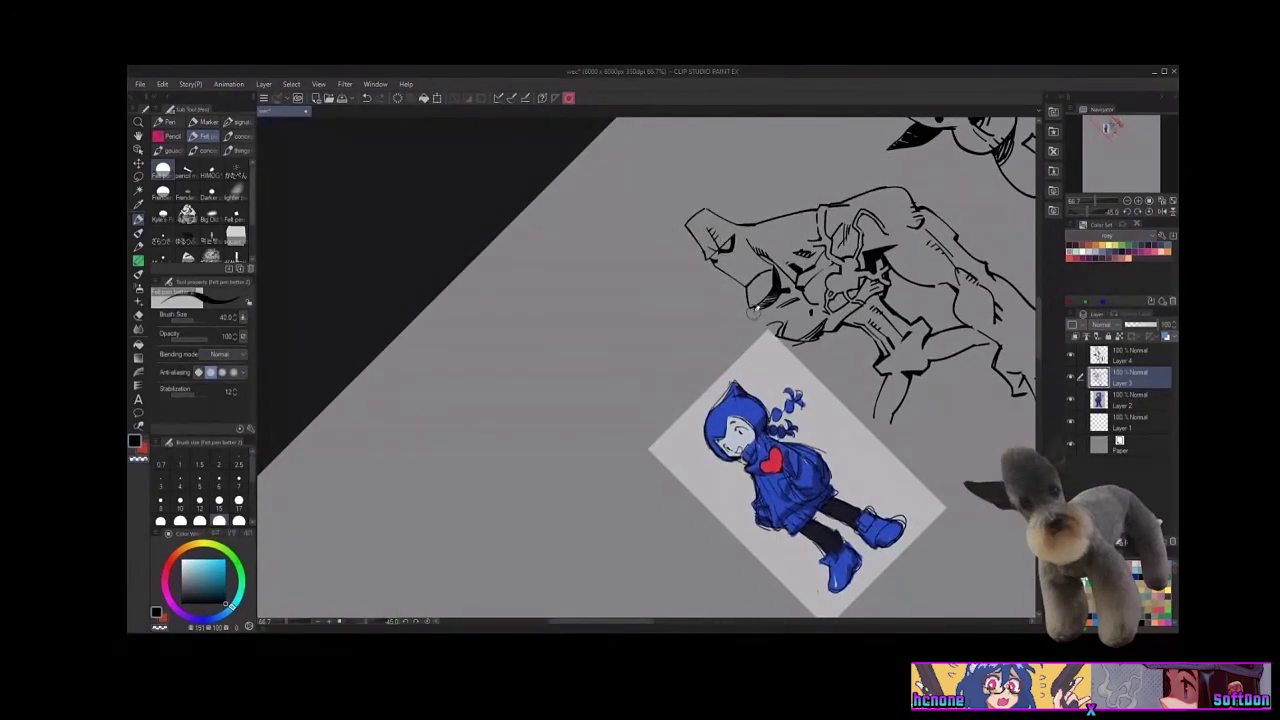
pyautogui.moveTo(758, 309); pyautogui.dragTo(752, 360)
pyautogui.click(1148, 212)
pyautogui.moveTo(958, 564); pyautogui.dragTo(883, 458)
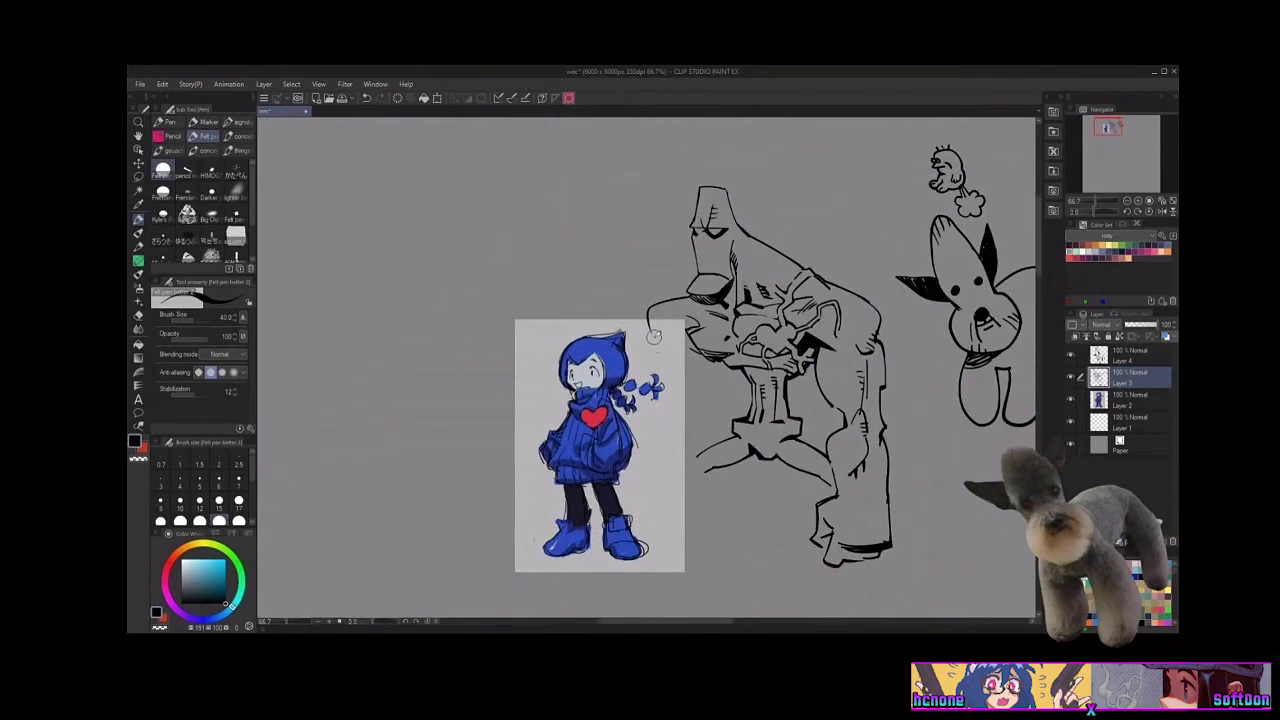
pyautogui.moveTo(659, 350); pyautogui.dragTo(661, 395)
pyautogui.hotkey('ctrl', 'z')
pyautogui.moveTo(658, 347); pyautogui.dragTo(660, 368)
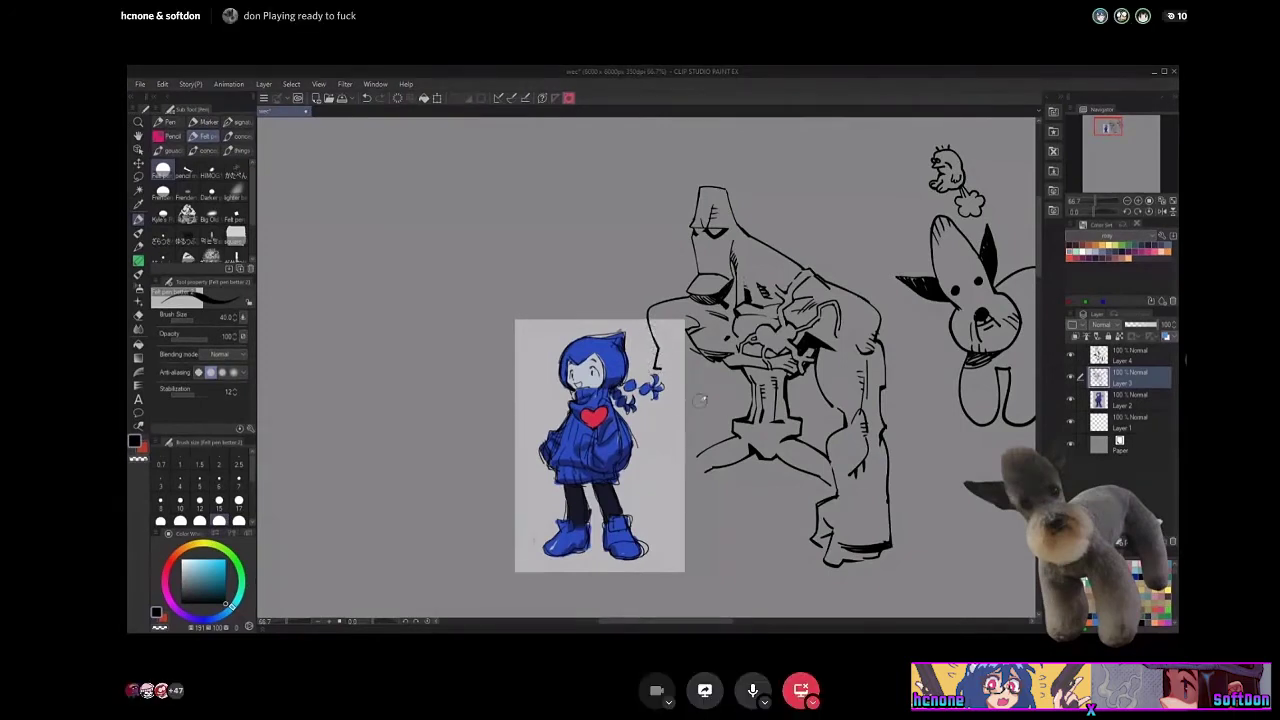
pyautogui.moveTo(657, 365); pyautogui.dragTo(668, 420)
pyautogui.moveTo(706, 354); pyautogui.dragTo(700, 392)
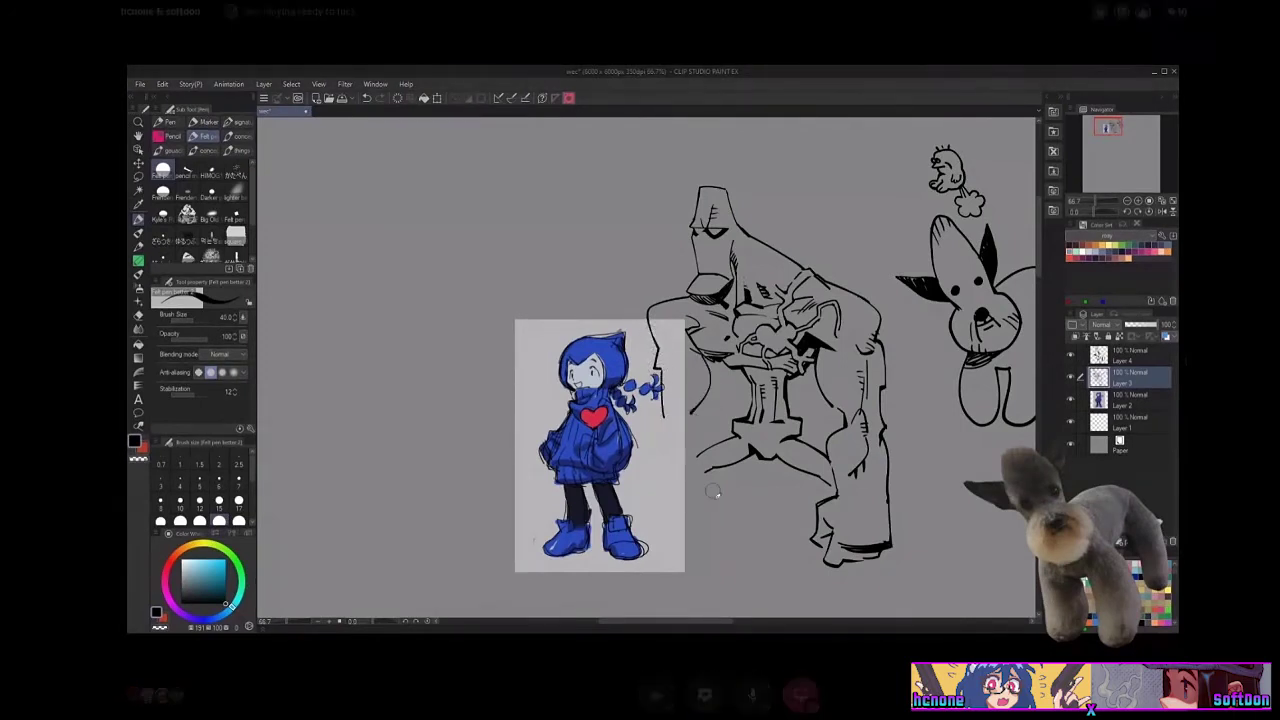
pyautogui.hotkey('ctrl', 'z')
pyautogui.hotkey('ctrl', 'z')
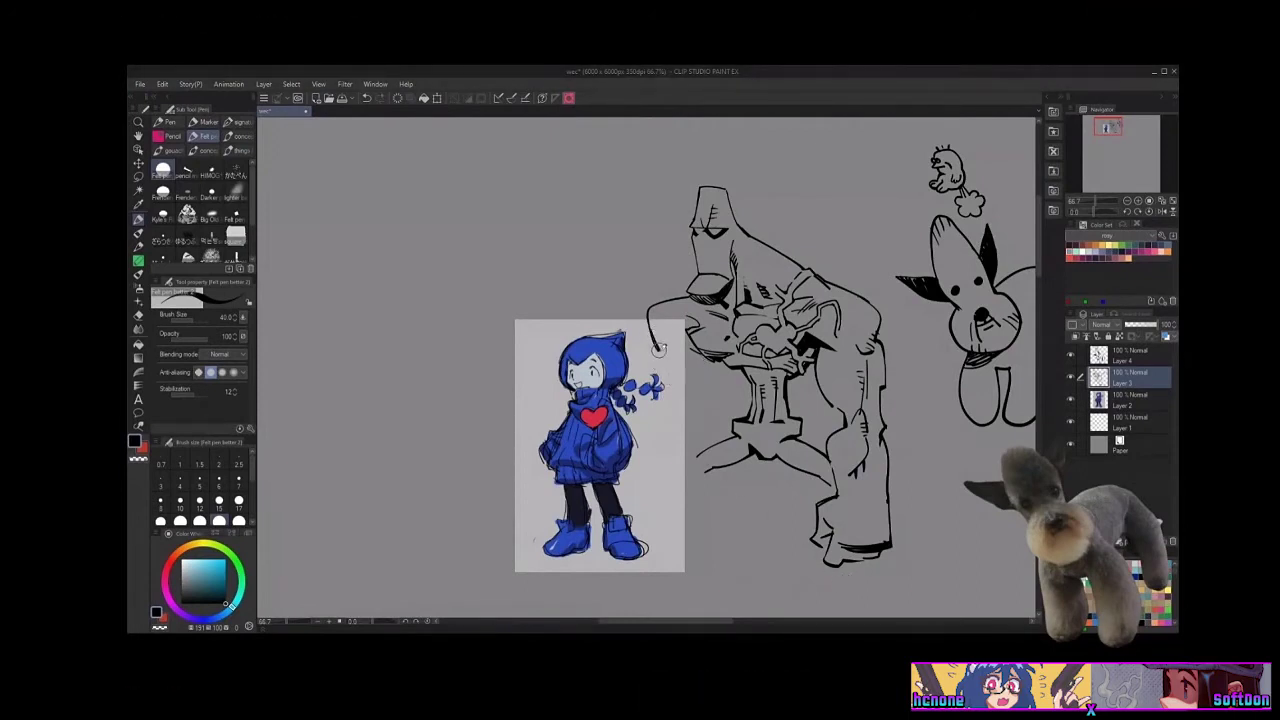
# Draw the muscular figure's far arm contour down from the shoulder and the torso's side line beneath the chest
pyautogui.moveTo(660, 352); pyautogui.dragTo(662, 412)
pyautogui.moveTo(707, 357); pyautogui.dragTo(698, 414)
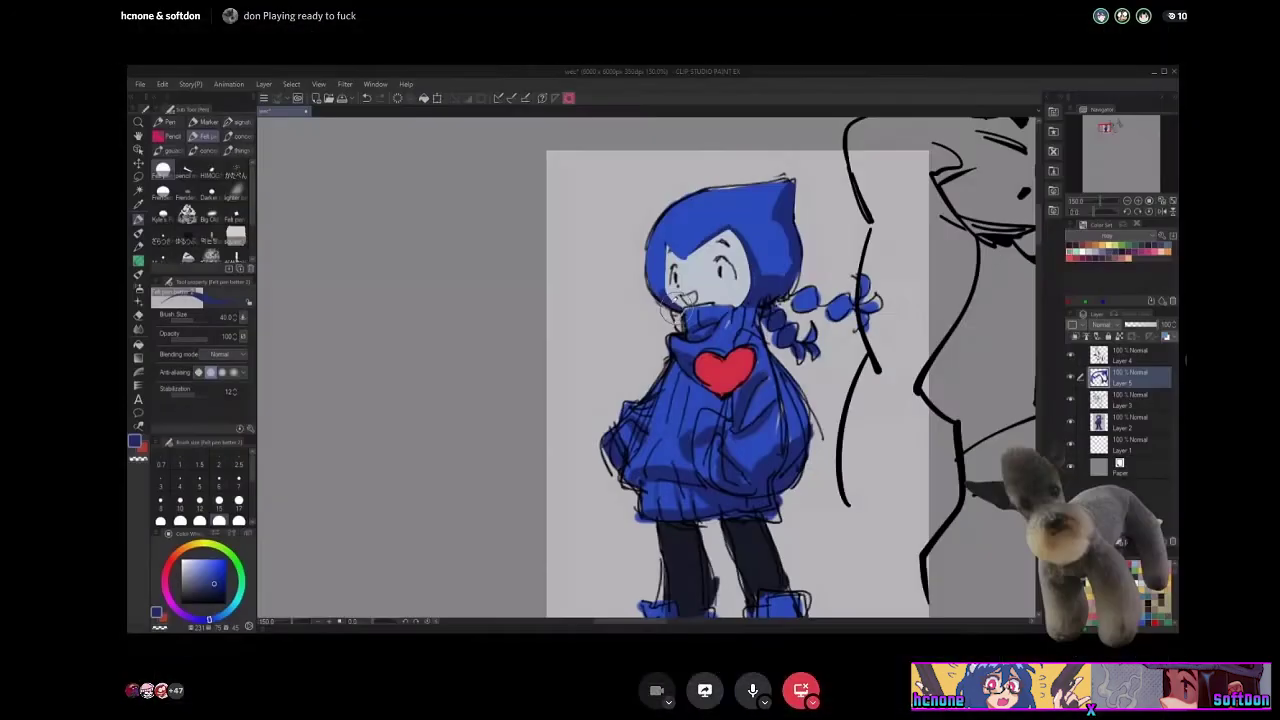
# Sample the hood's blue from the hooded character and paint over the sketchy outline along the hood's front edge
pyautogui.keyDown('alt'); pyautogui.click(679, 287); pyautogui.keyUp('alt')
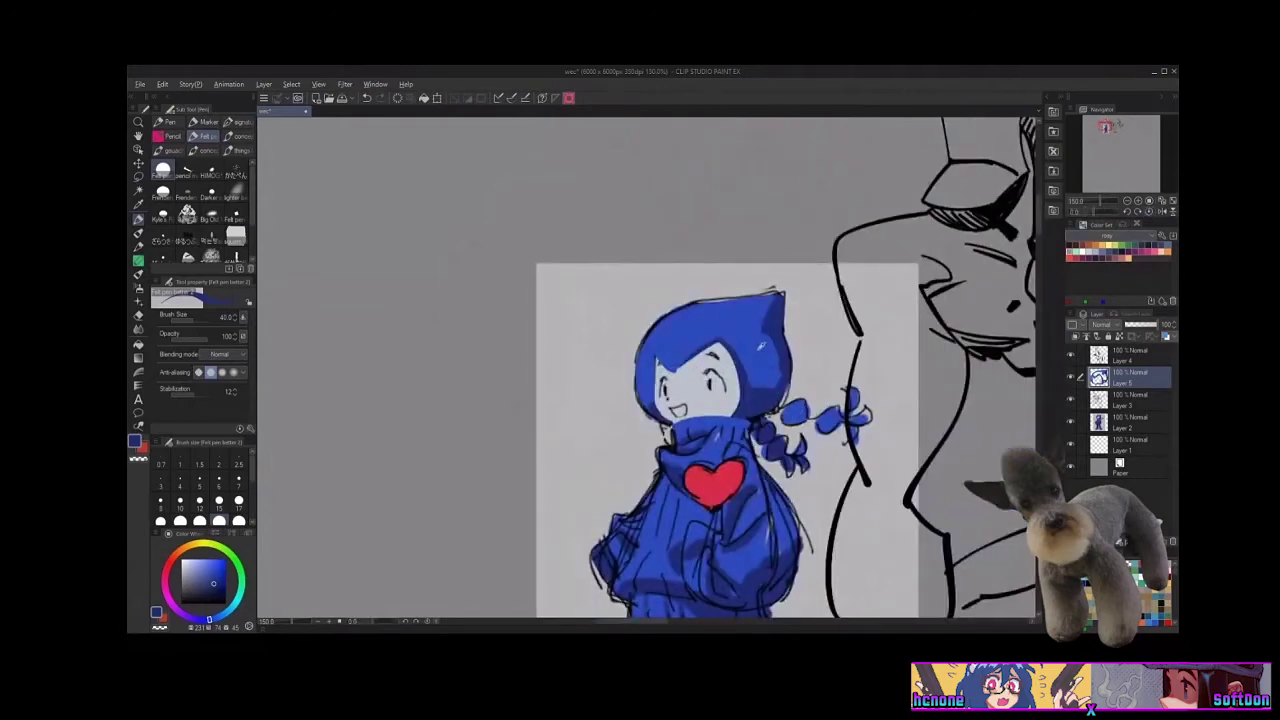
pyautogui.keyDown('alt'); pyautogui.click(759, 347); pyautogui.keyUp('alt')
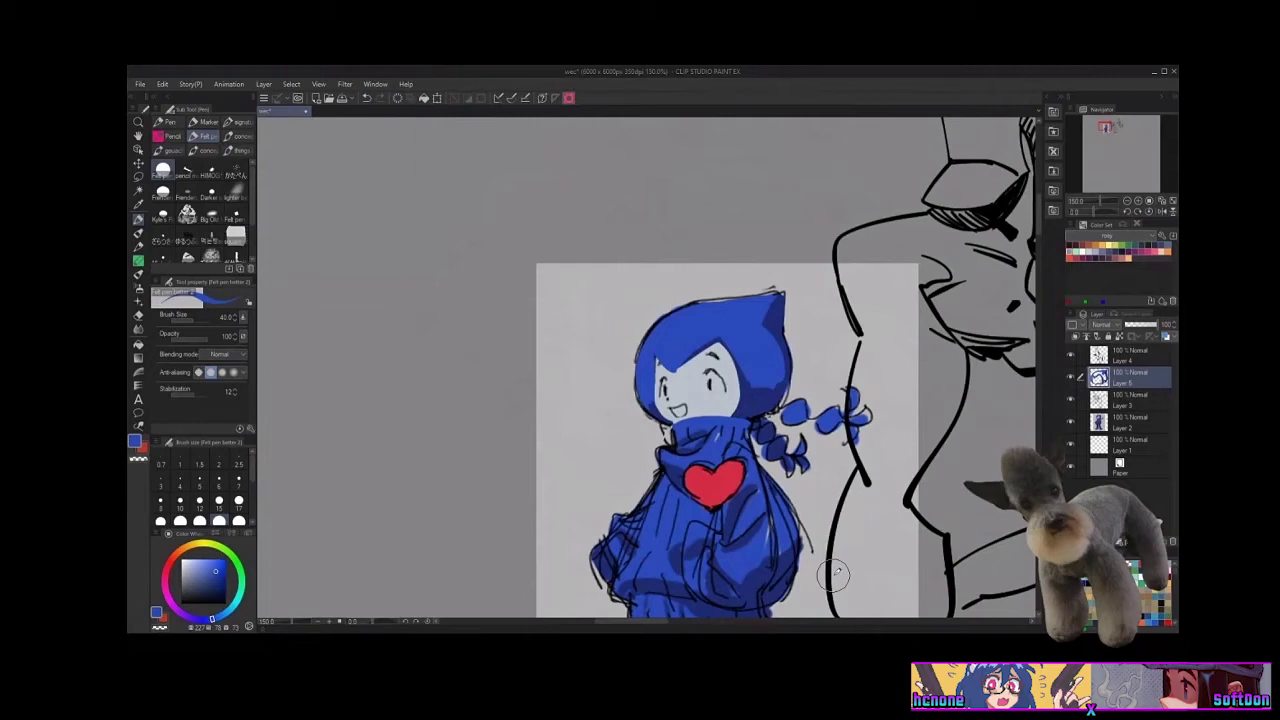
pyautogui.click(1127, 211)
pyautogui.click(1127, 211)
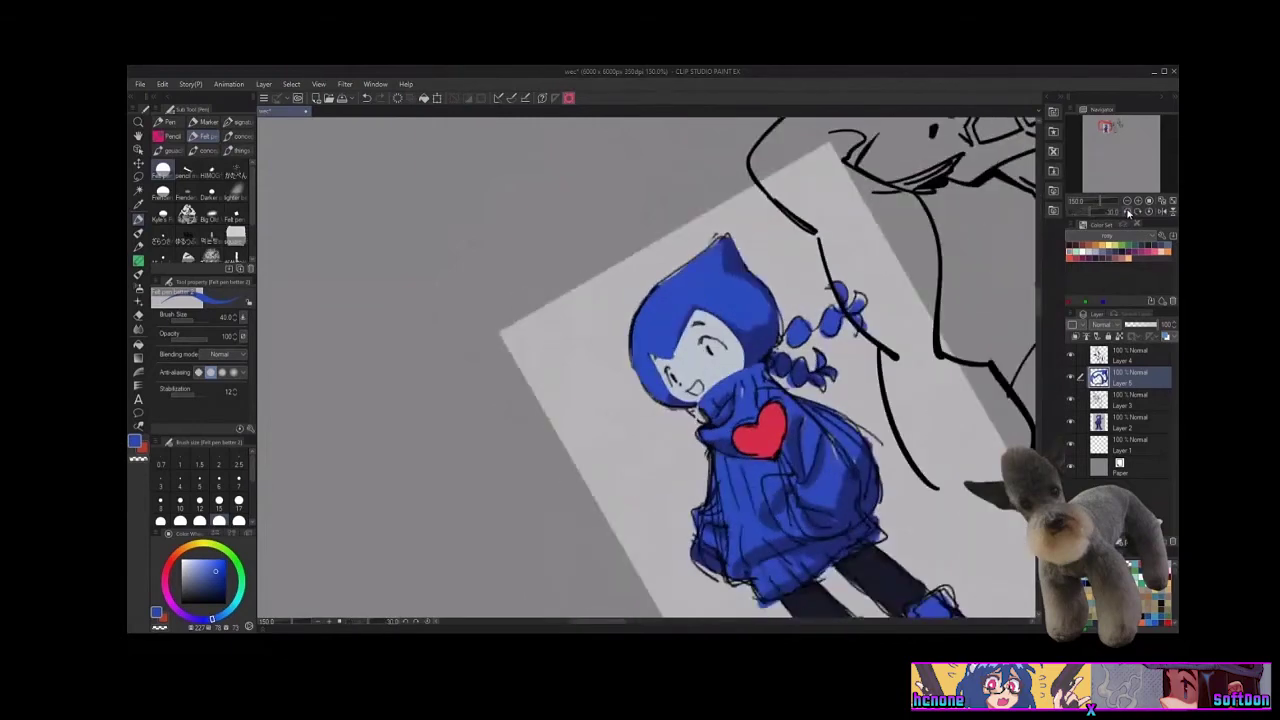
pyautogui.click(1127, 211)
pyautogui.moveTo(830, 418); pyautogui.dragTo(939, 462)
pyautogui.moveTo(792, 284)
pyautogui.mouseDown()
pyautogui.moveTo(797, 267)
pyautogui.moveTo(790, 300)
pyautogui.moveTo(765, 305)
pyautogui.moveTo(730, 375)
pyautogui.moveTo(744, 328)
pyautogui.mouseUp()
pyautogui.moveTo(733, 377)
pyautogui.mouseDown()
pyautogui.moveTo(740, 343)
pyautogui.moveTo(759, 429)
pyautogui.mouseUp()
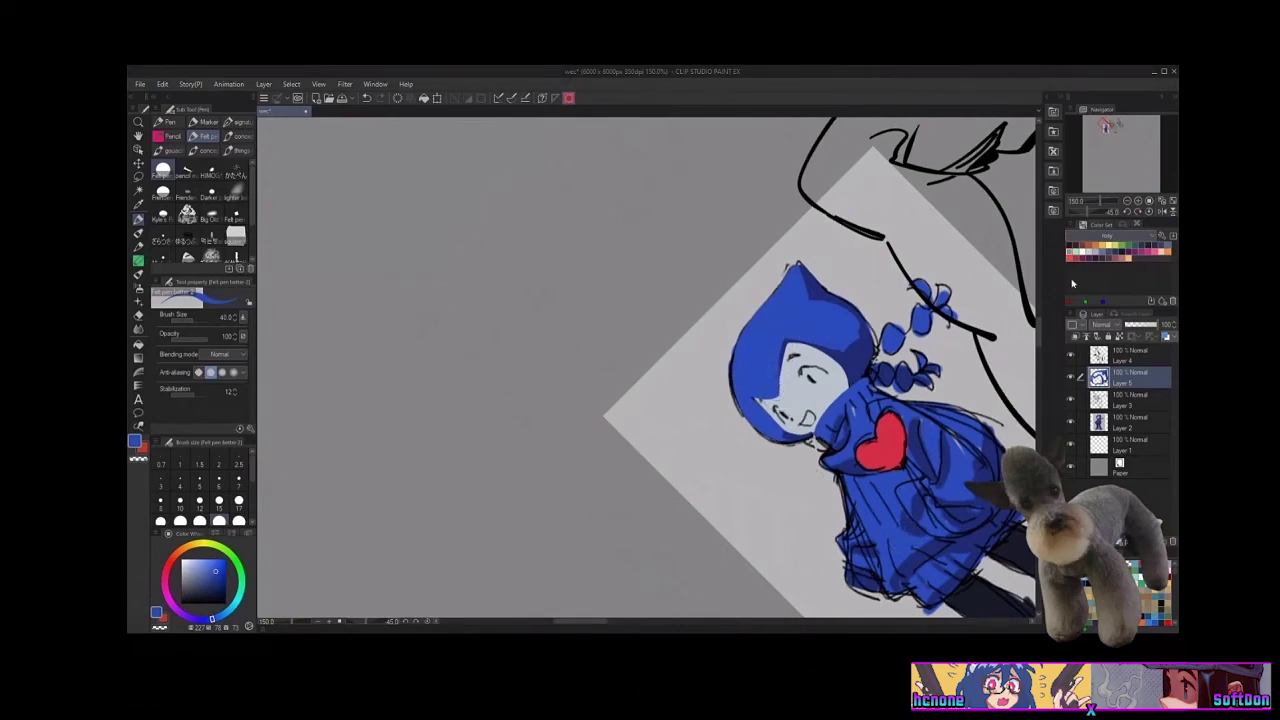
# Add a thin light streak to the hood's front in the sampled face color and cover stray lines at its tip with background grey
pyautogui.click(1148, 212)
pyautogui.moveTo(891, 455); pyautogui.dragTo(912, 330)
pyautogui.keyDown('alt'); pyautogui.click(750, 368); pyautogui.keyUp('alt')
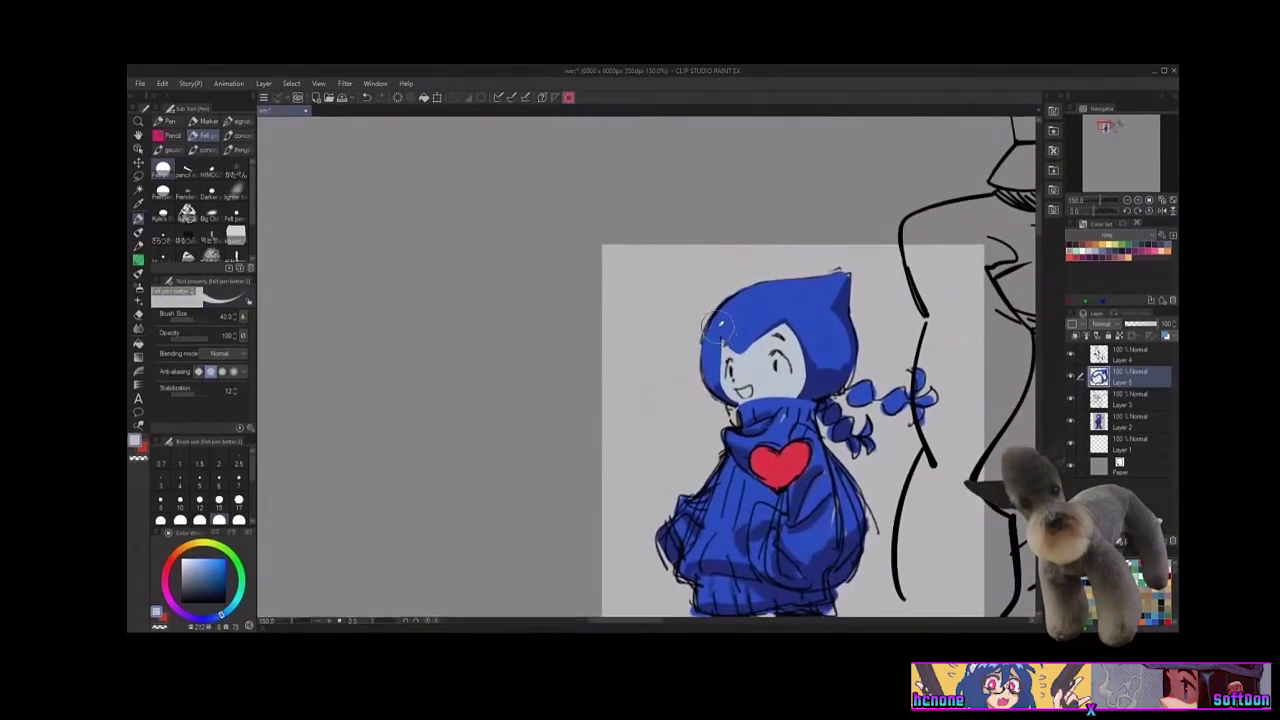
pyautogui.moveTo(718, 329); pyautogui.dragTo(743, 357)
pyautogui.keyDown('alt'); pyautogui.click(725, 336); pyautogui.keyUp('alt')
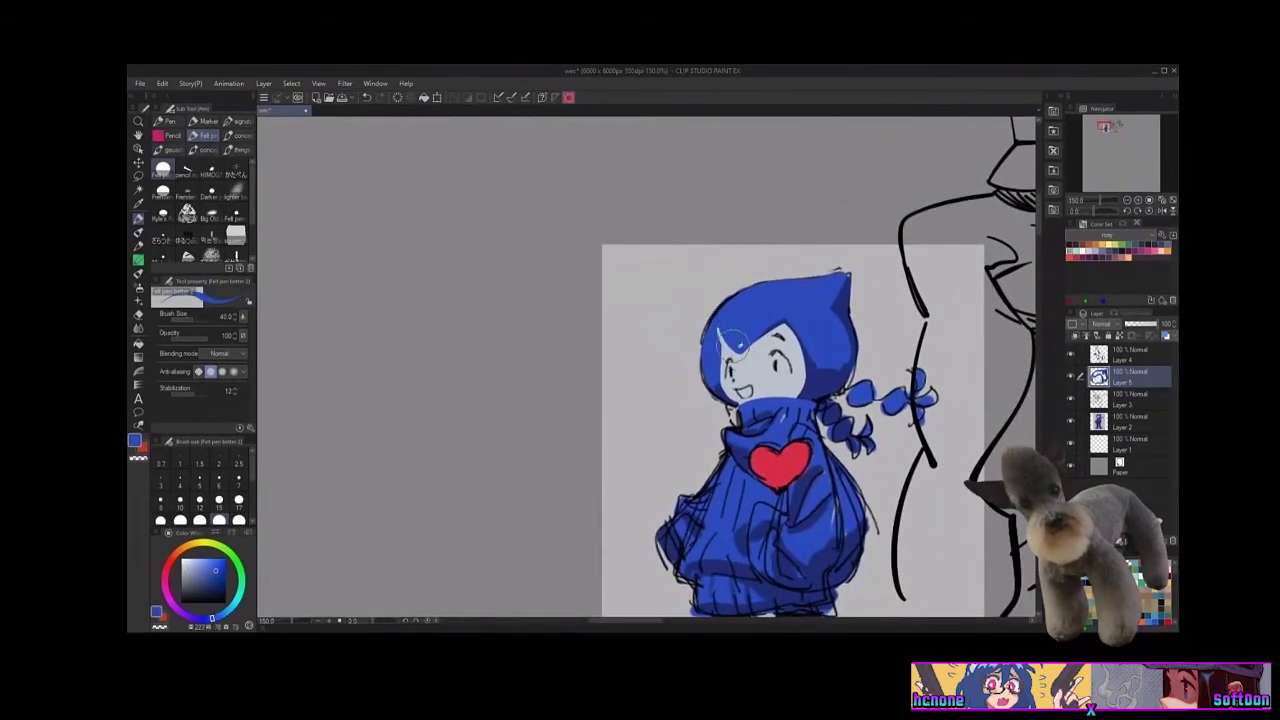
pyautogui.keyDown('alt'); pyautogui.click(760, 366); pyautogui.keyUp('alt')
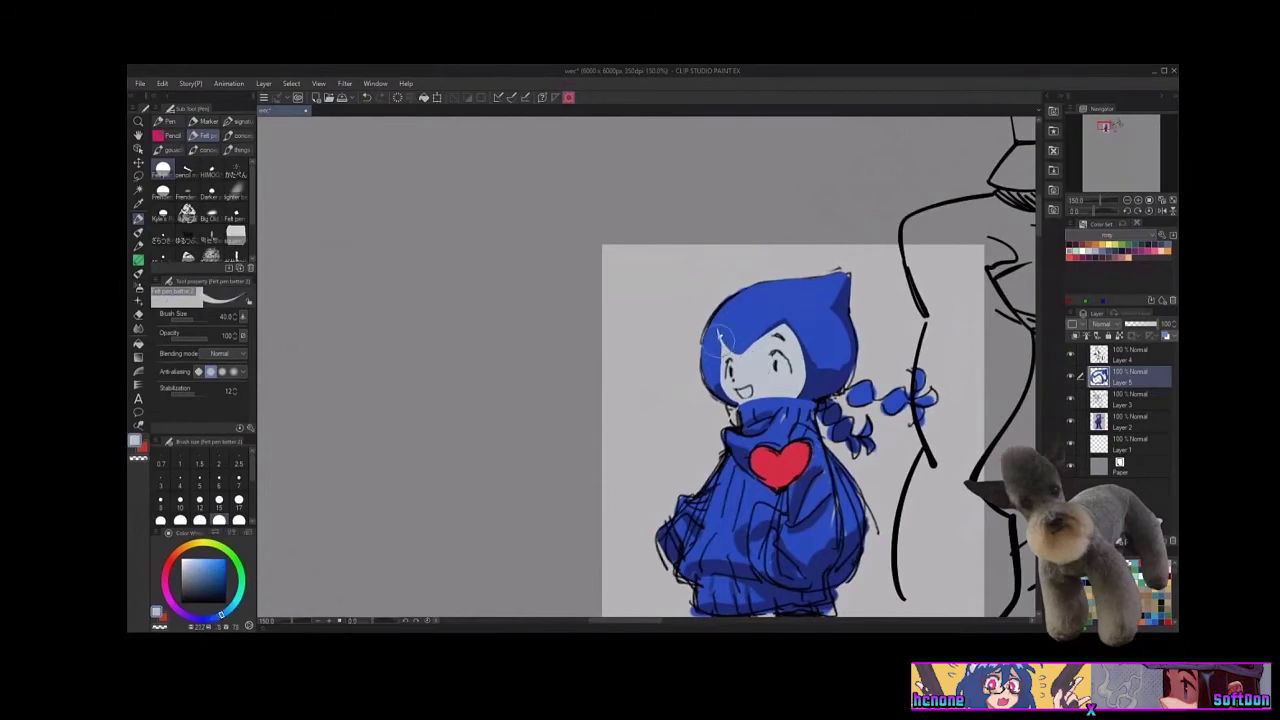
pyautogui.keyDown('alt'); pyautogui.click(681, 350); pyautogui.keyUp('alt')
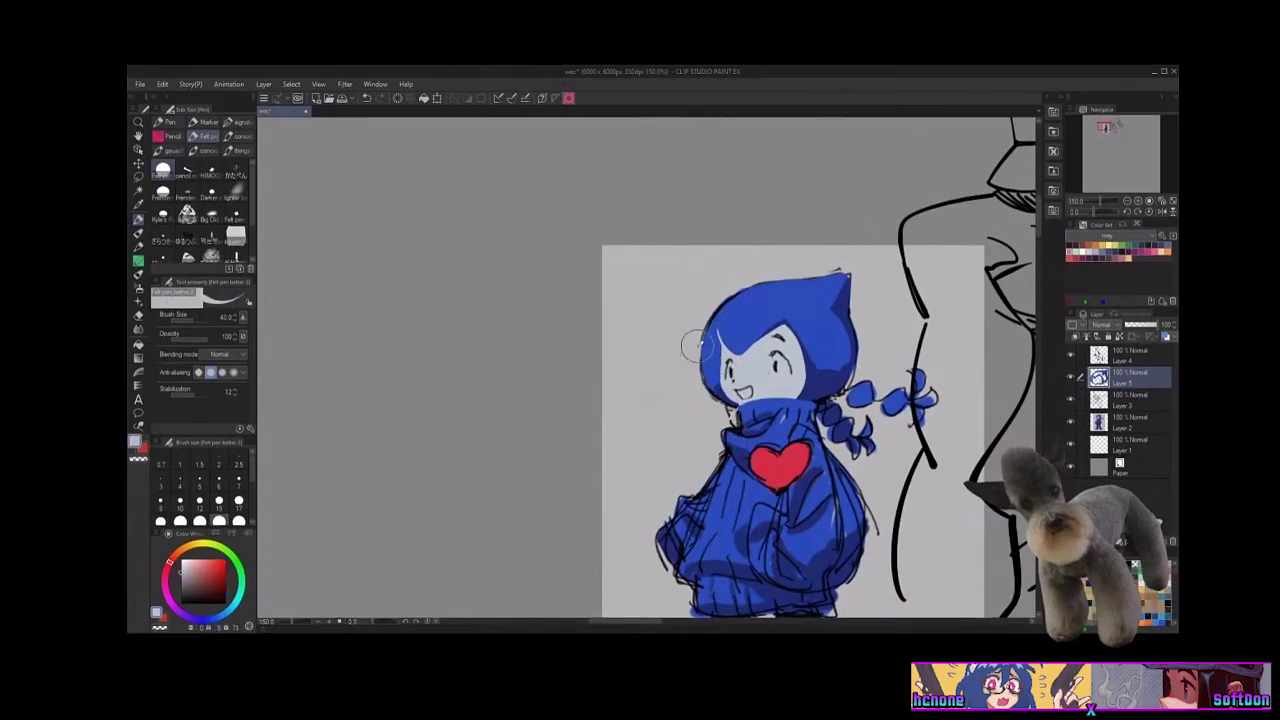
pyautogui.moveTo(800, 269)
pyautogui.mouseDown()
pyautogui.moveTo(860, 266)
pyautogui.moveTo(858, 308)
pyautogui.mouseUp()
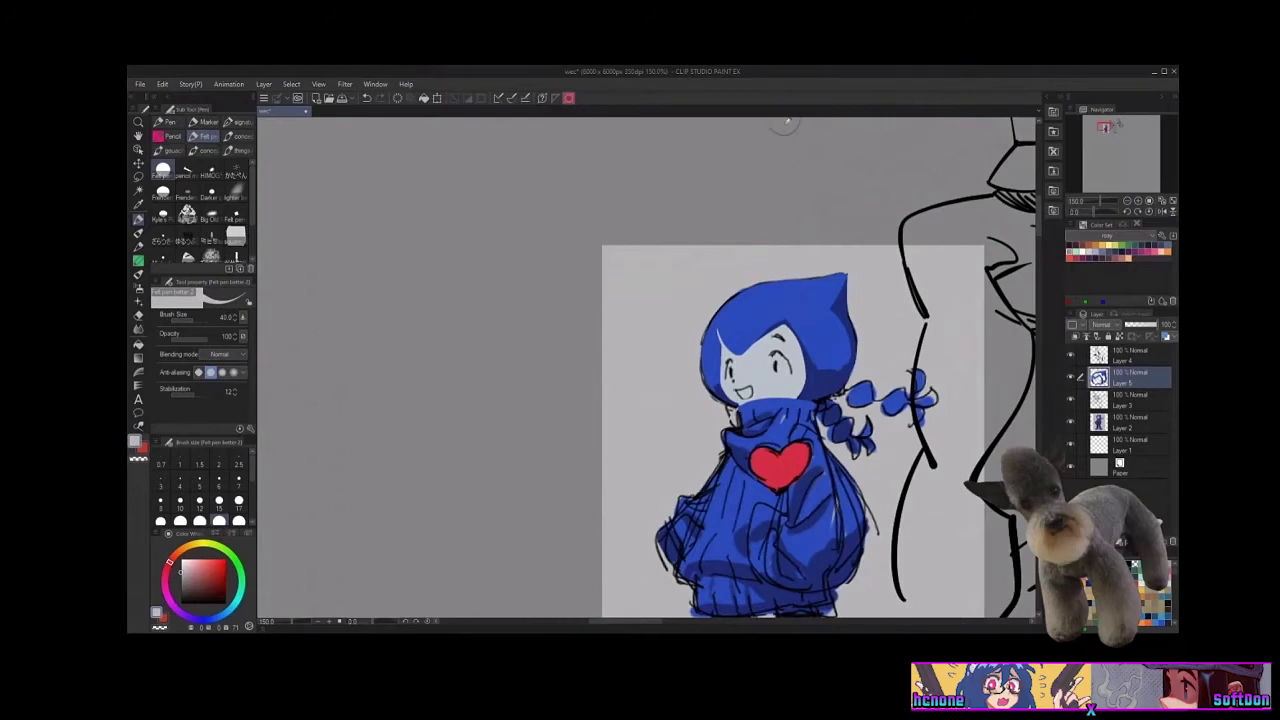
# Retouch the narrow front part of the hood beside the character's face with short strokes in sampled hood colors
pyautogui.keyDown('alt'); pyautogui.click(712, 345); pyautogui.keyUp('alt')
pyautogui.moveTo(712, 345); pyautogui.dragTo(718, 374)
pyautogui.keyDown('alt'); pyautogui.click(730, 360); pyautogui.keyUp('alt')
pyautogui.keyDown('alt'); pyautogui.click(712, 362); pyautogui.keyUp('alt')
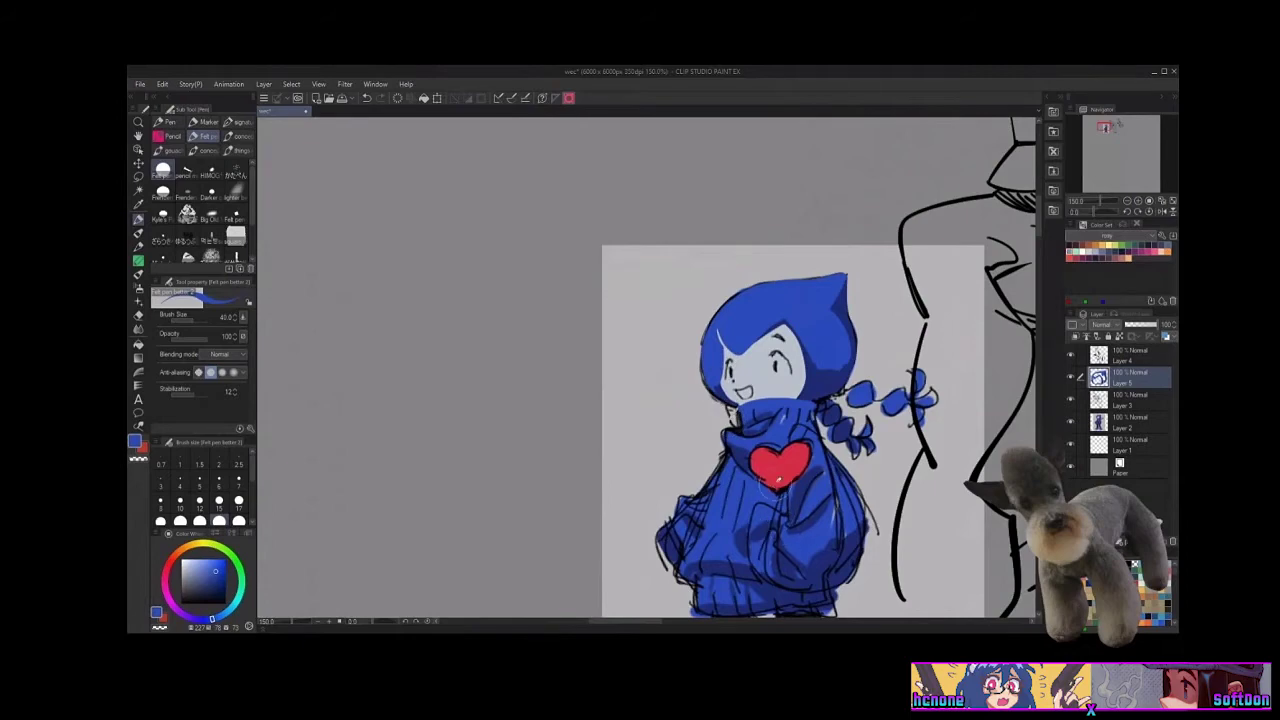
pyautogui.keyDown('alt'); pyautogui.click(714, 390); pyautogui.keyUp('alt')
pyautogui.moveTo(710, 388); pyautogui.dragTo(716, 384)
pyautogui.keyDown('alt'); pyautogui.click(775, 442); pyautogui.keyUp('alt')
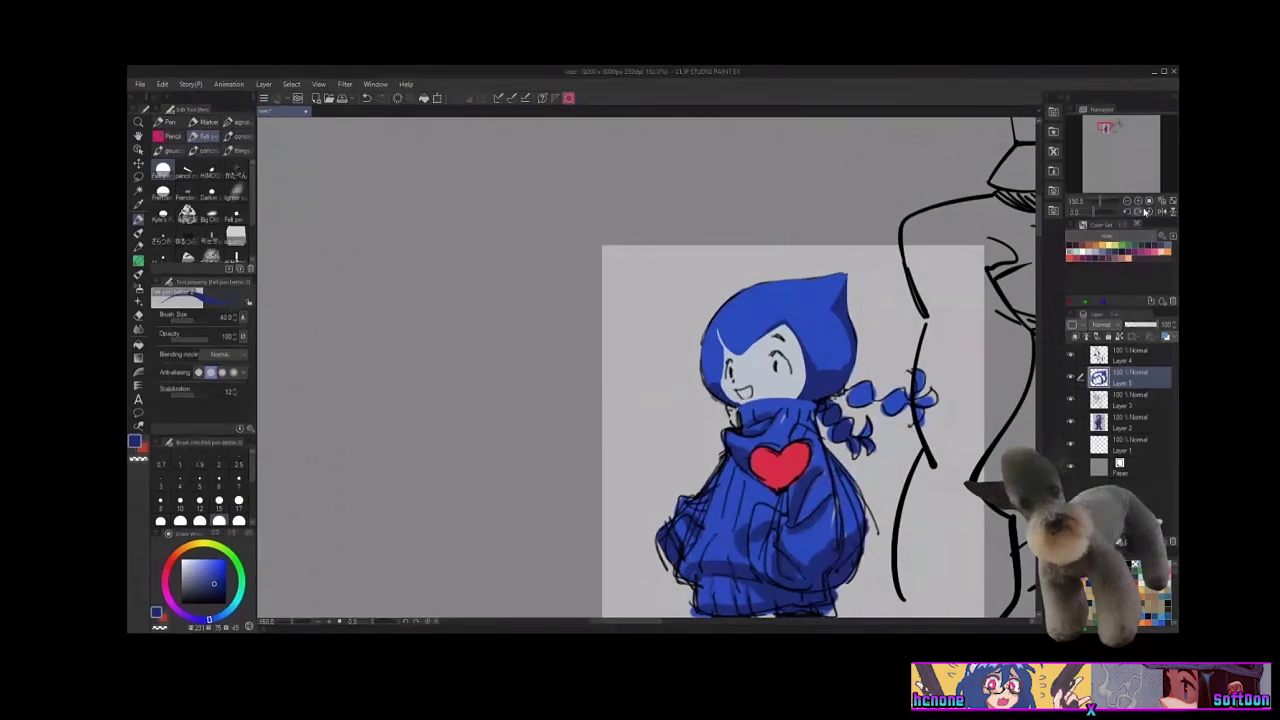
pyautogui.click(1145, 212)
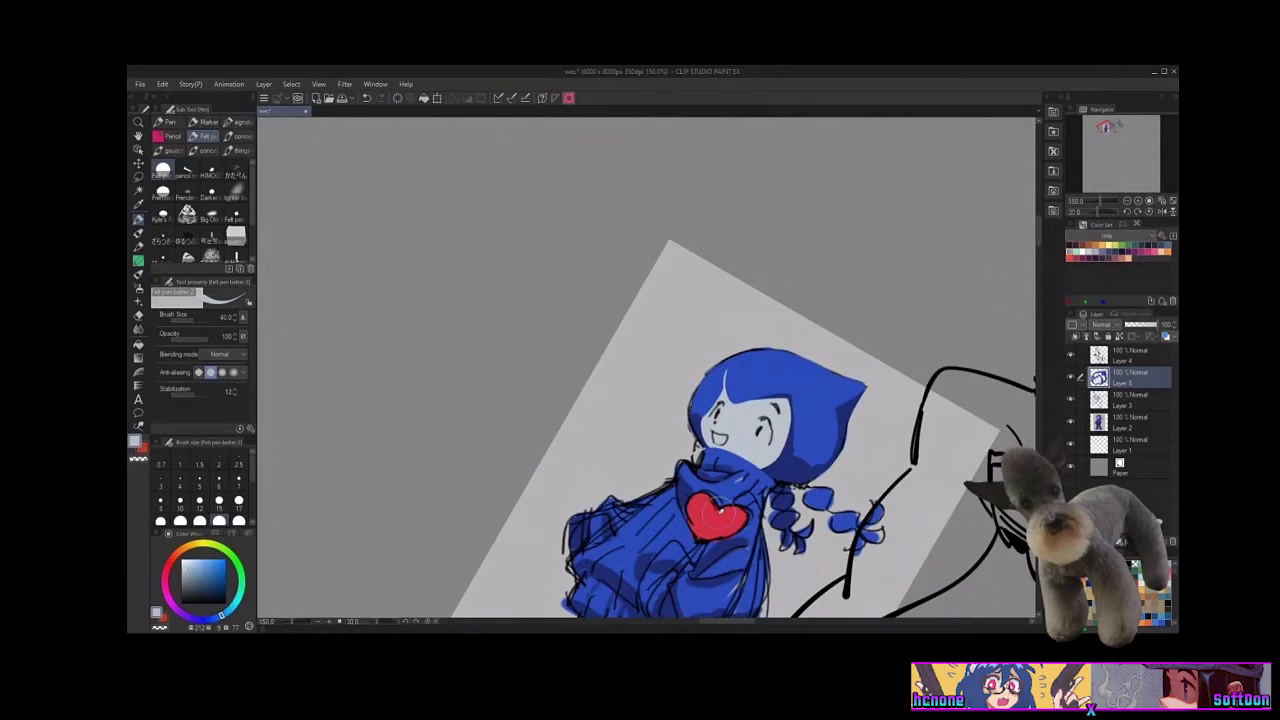
pyautogui.click(1149, 212)
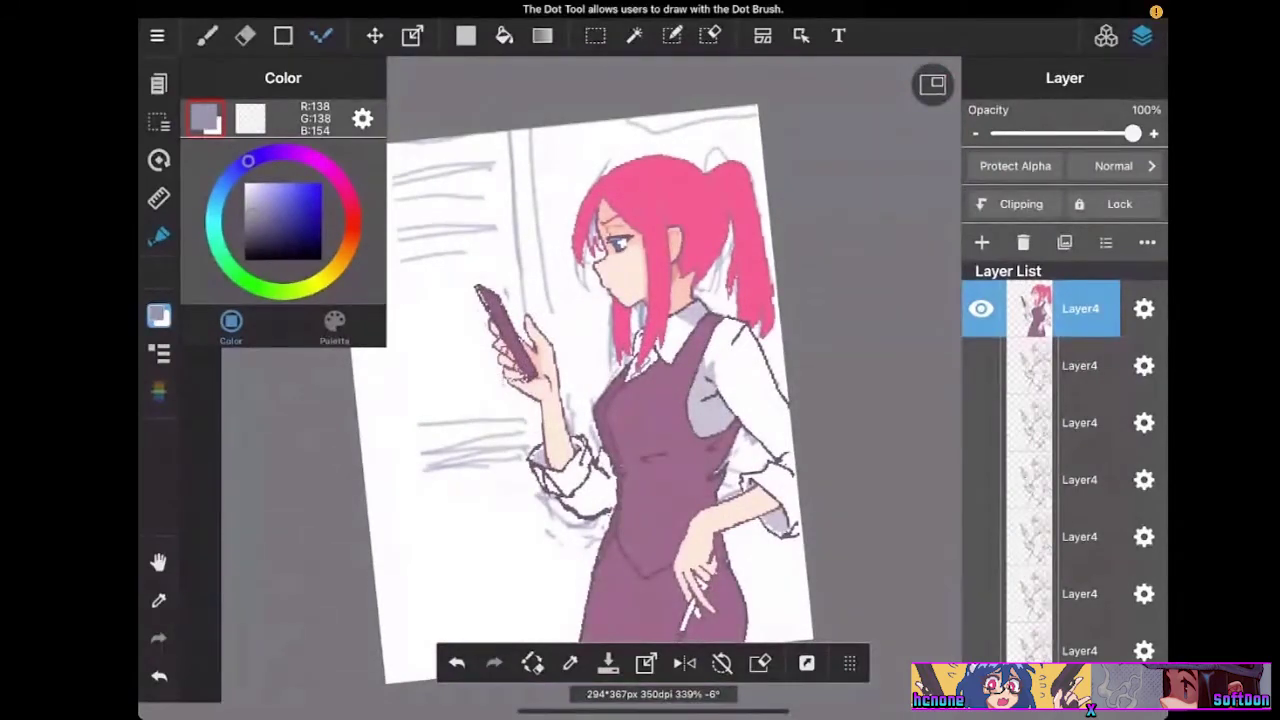
# Sample the dark purple outline color (R 96, G 78, B 97) and redraw the lower cuff edge beneath the red-haired girl's lowered forearm
pyautogui.scroll(3, 754, 482)
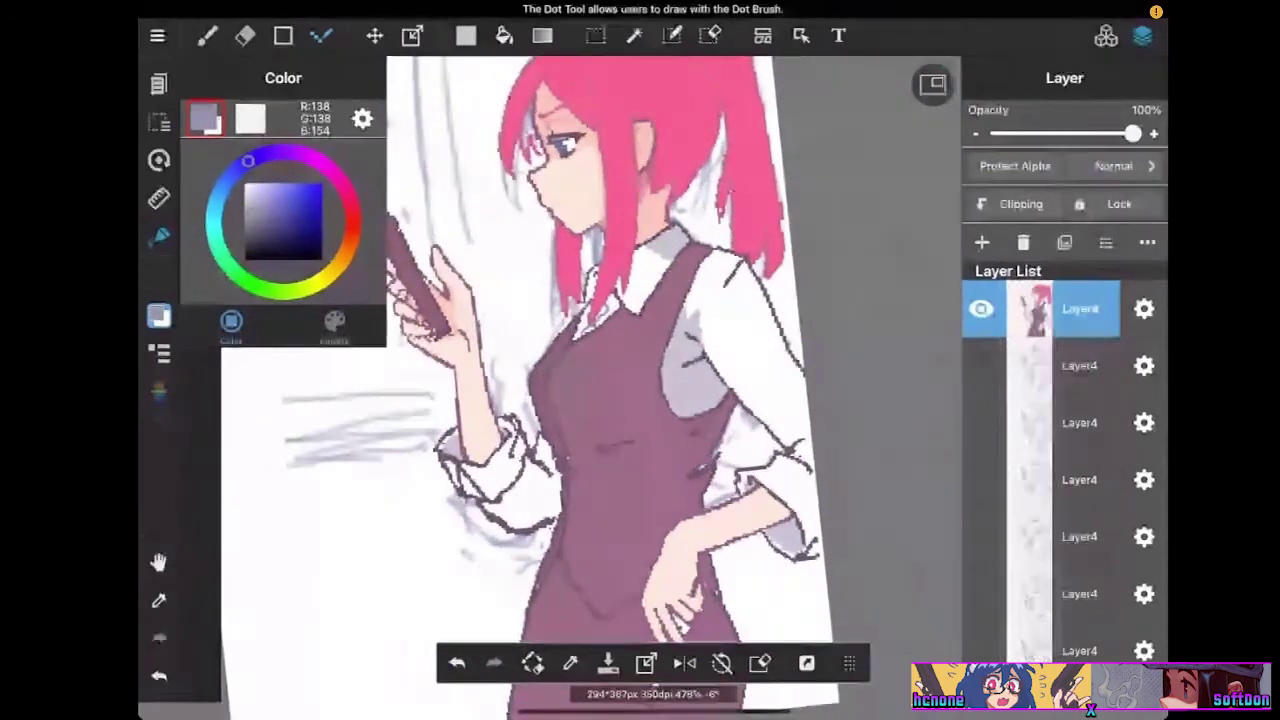
pyautogui.scroll(-3, 600, 380)
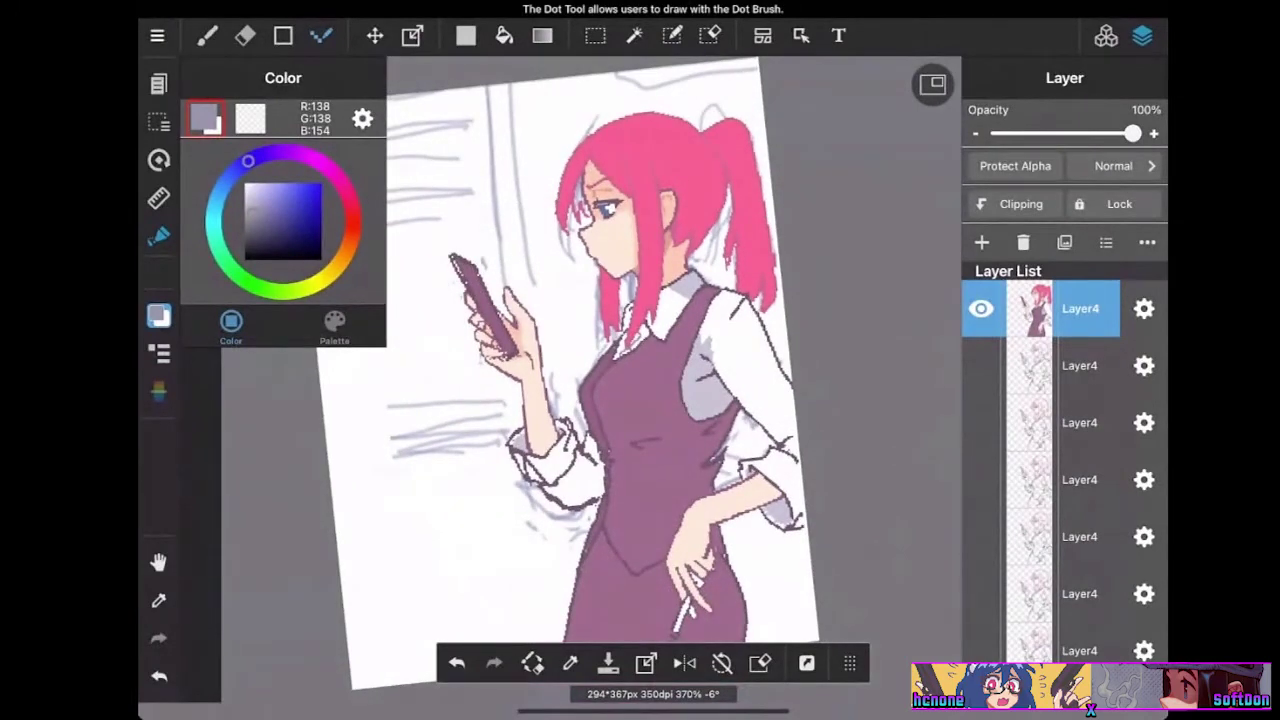
pyautogui.scroll(3, 590, 390)
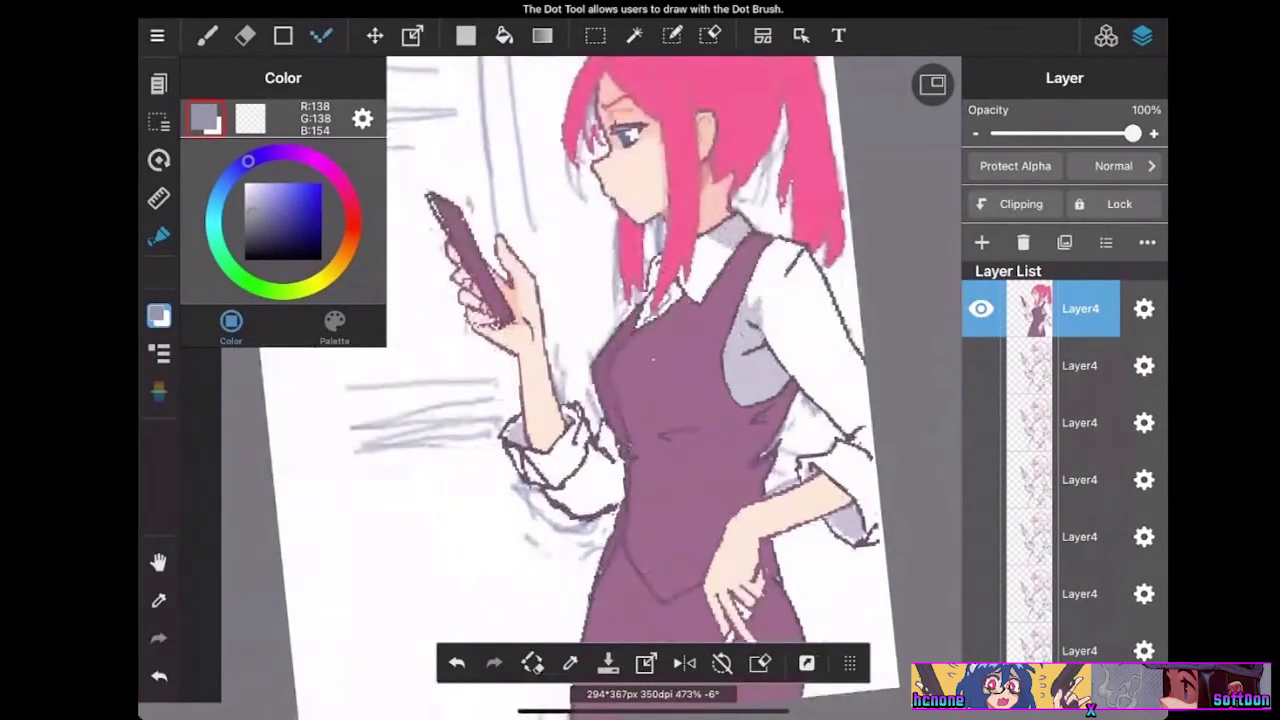
pyautogui.press('i')
pyautogui.click(714, 571)
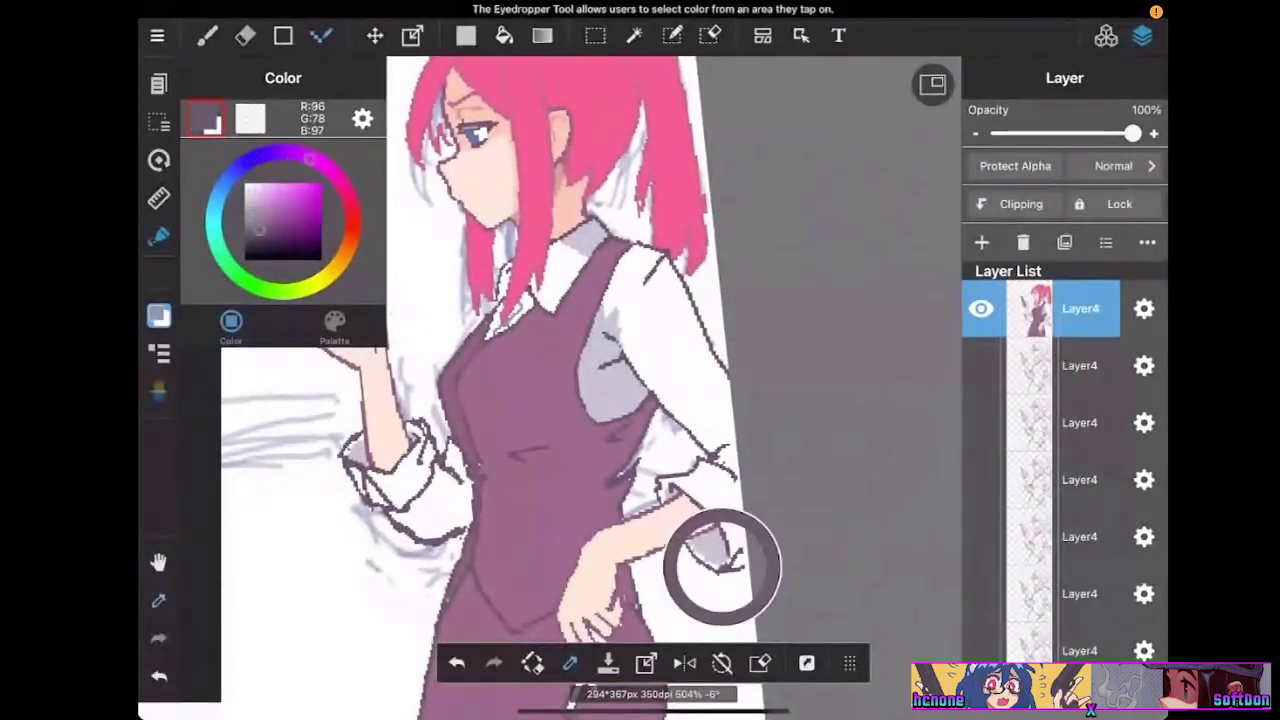
pyautogui.scroll(5, 450, 380)
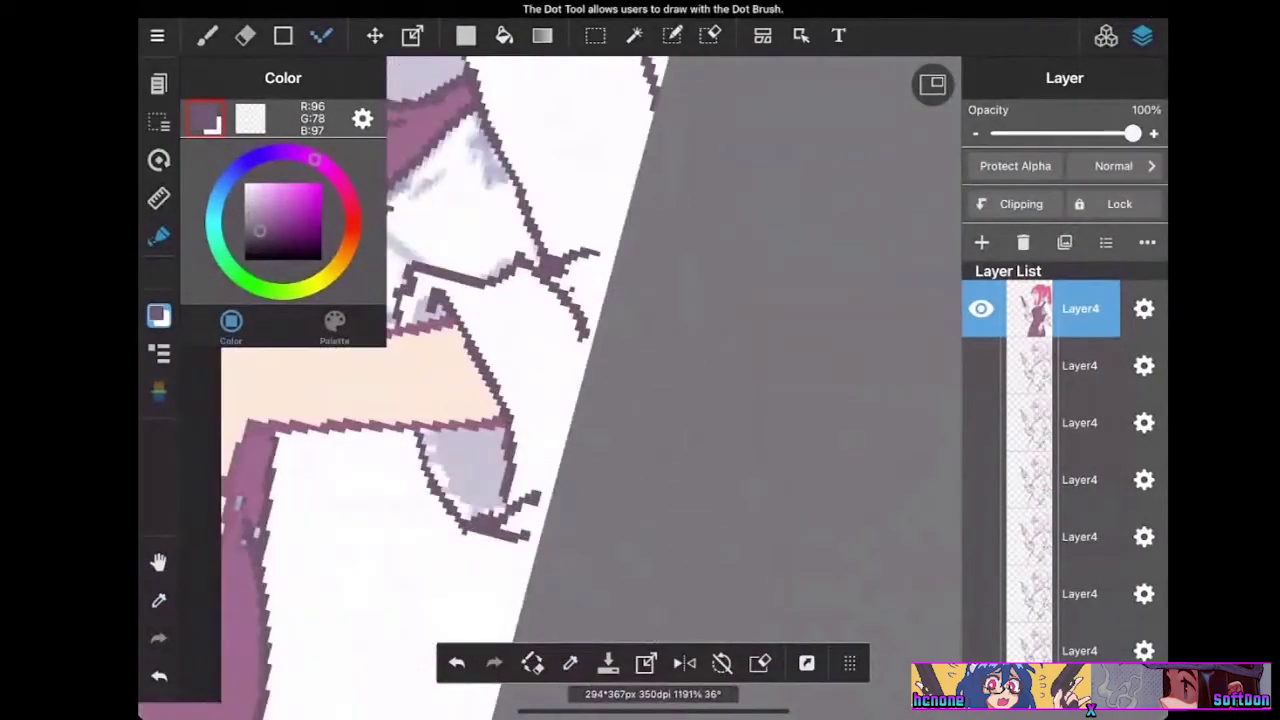
pyautogui.moveTo(422, 434)
pyautogui.mouseDown()
pyautogui.moveTo(478, 496)
pyautogui.moveTo(501, 470)
pyautogui.moveTo(490, 494)
pyautogui.mouseUp()
# Erase the old cuff outline and its leftover pixels below the lowered forearm using the transparent color
pyautogui.click(250, 118)
pyautogui.moveTo(424, 464)
pyautogui.mouseDown()
pyautogui.moveTo(459, 523)
pyautogui.moveTo(468, 496)
pyautogui.moveTo(472, 530)
pyautogui.moveTo(504, 516)
pyautogui.moveTo(514, 536)
pyautogui.moveTo(504, 496)
pyautogui.moveTo(530, 498)
pyautogui.moveTo(526, 534)
pyautogui.mouseUp()
pyautogui.click(537, 501)
pyautogui.click(513, 511)
pyautogui.click(493, 524)
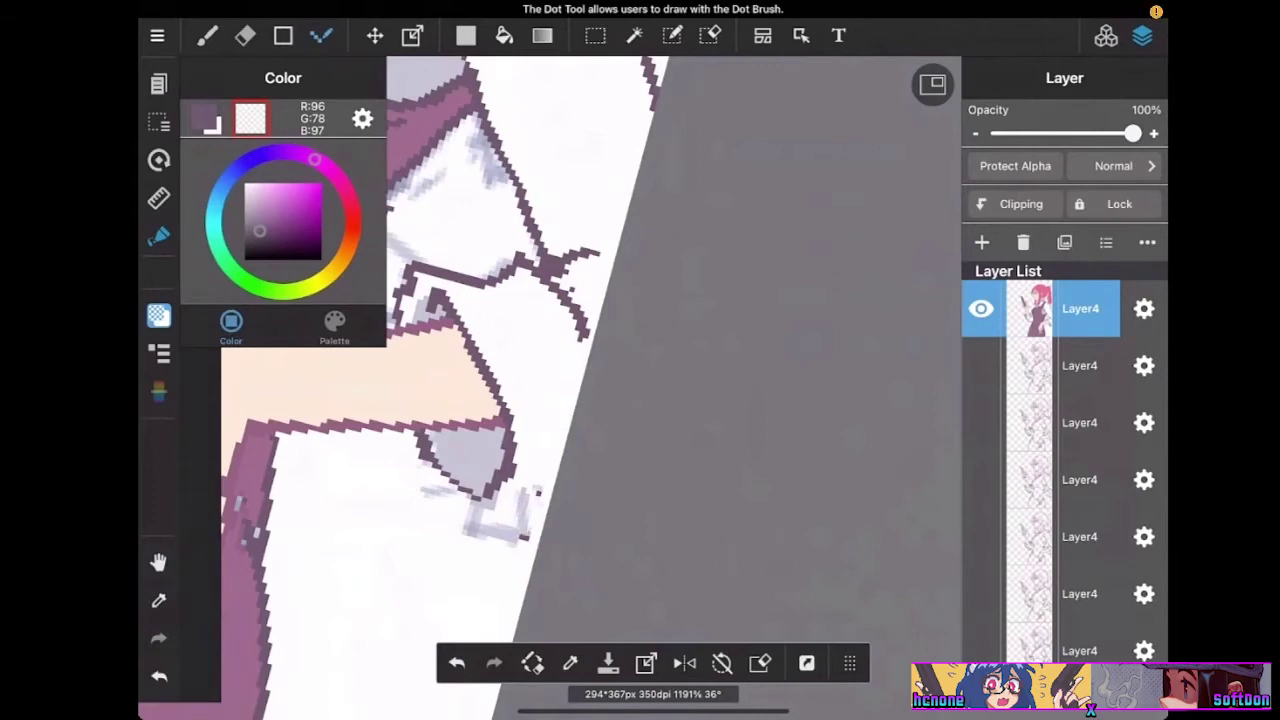
pyautogui.click(527, 540)
# Draw a short dark purple line outward from the lower cuff and extend the end of the sleeve fold above it
pyautogui.click(158, 316)
pyautogui.moveTo(500, 486); pyautogui.dragTo(560, 462)
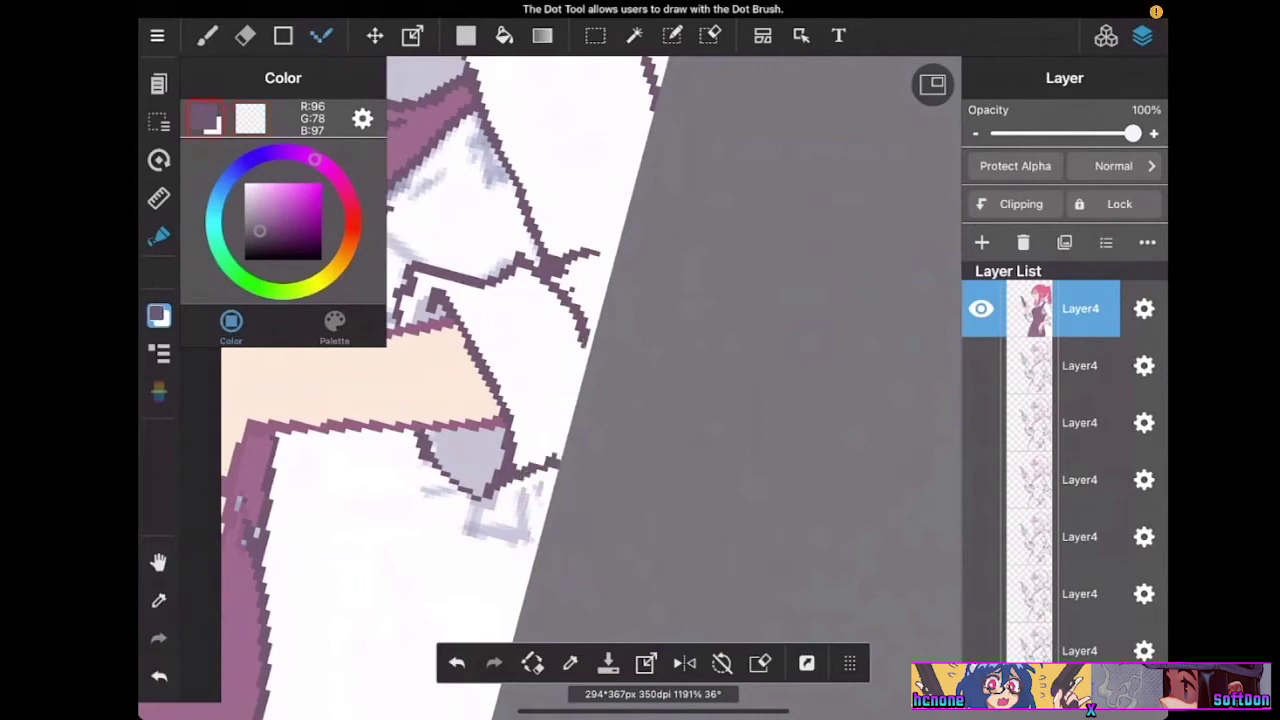
pyautogui.moveTo(584, 338); pyautogui.dragTo(590, 354)
pyautogui.scroll(-6, 570, 390)
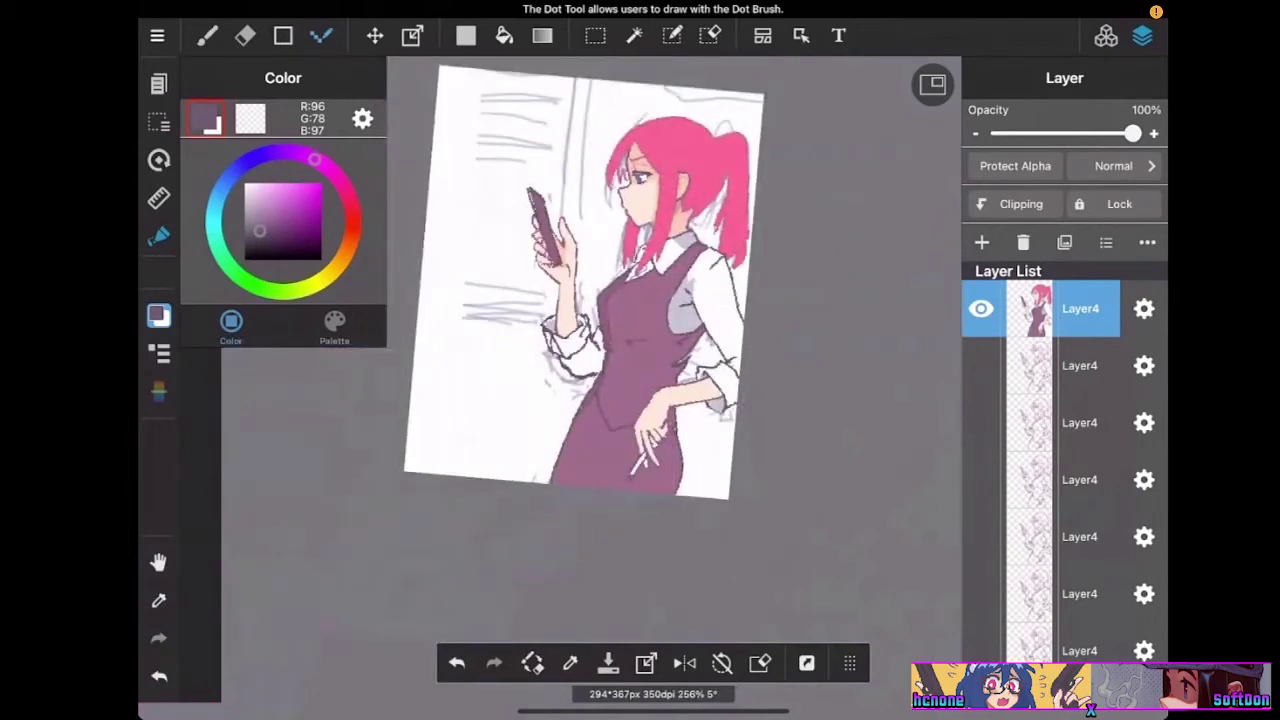
# Sample white from the raised arm's rolled sleeve beside the vest
pyautogui.scroll(5, 600, 350)
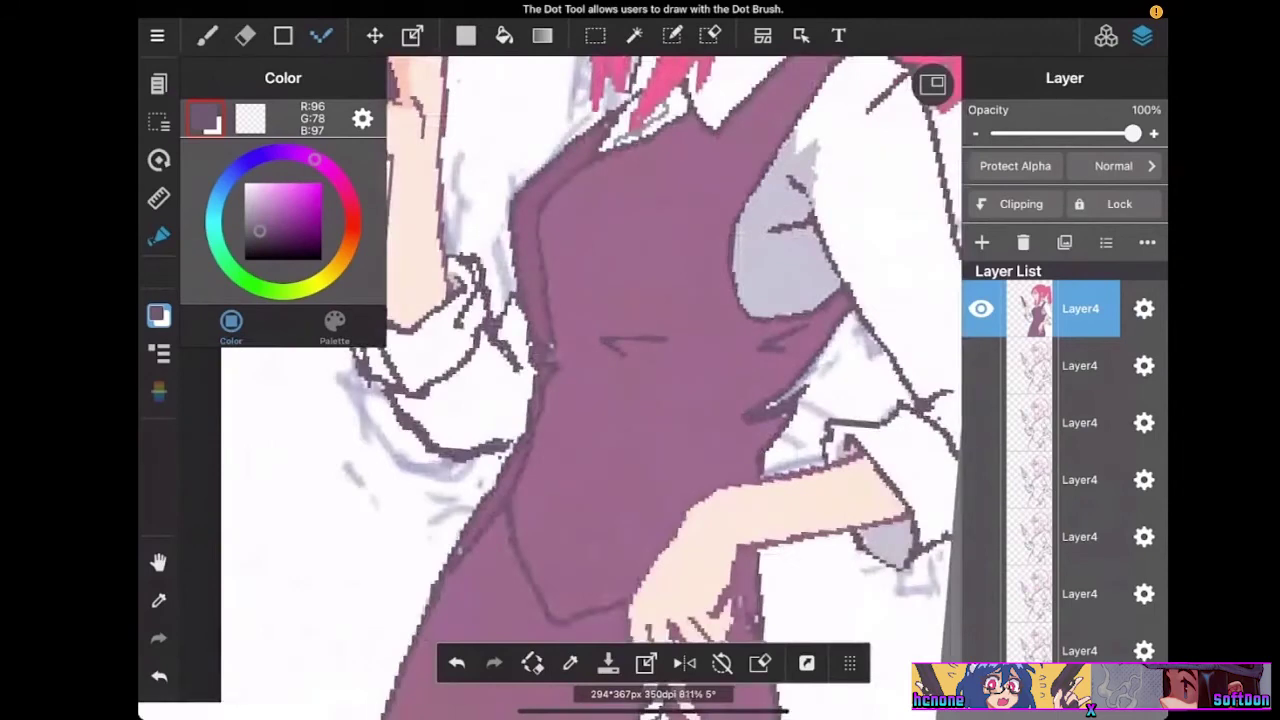
pyautogui.click(570, 663)
pyautogui.click(500, 360)
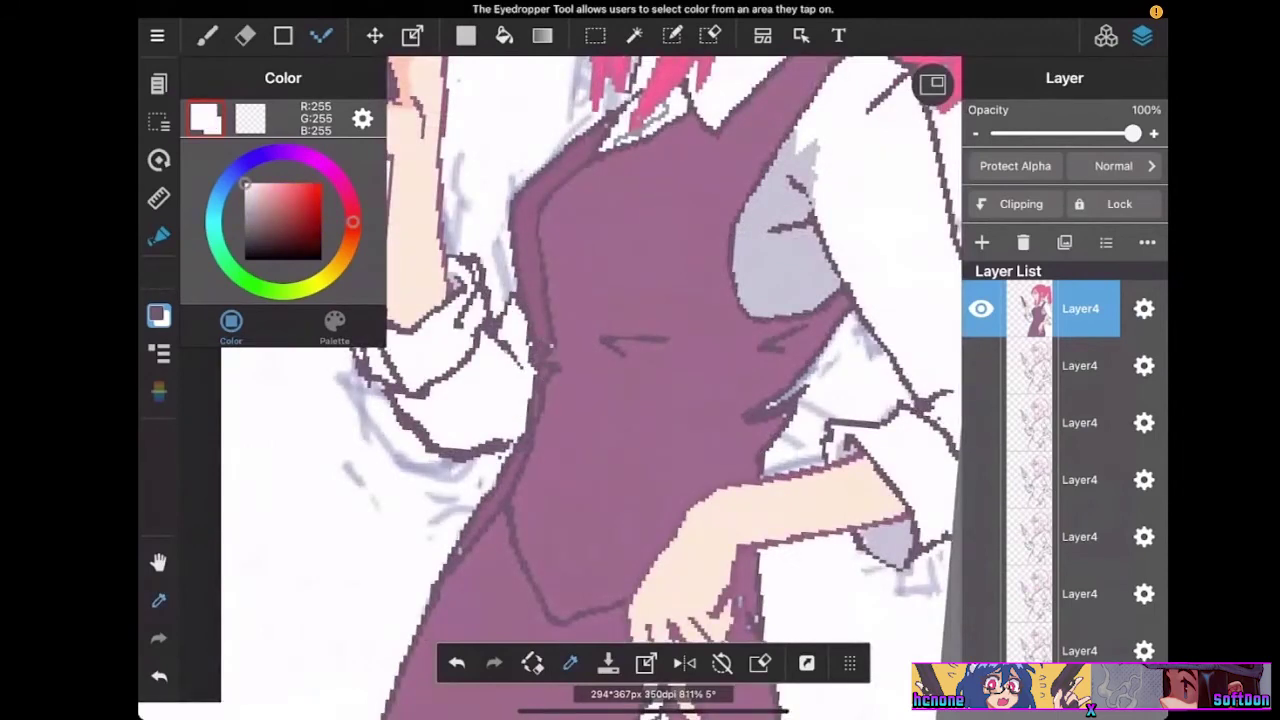
pyautogui.click(570, 663)
pyautogui.click(570, 663)
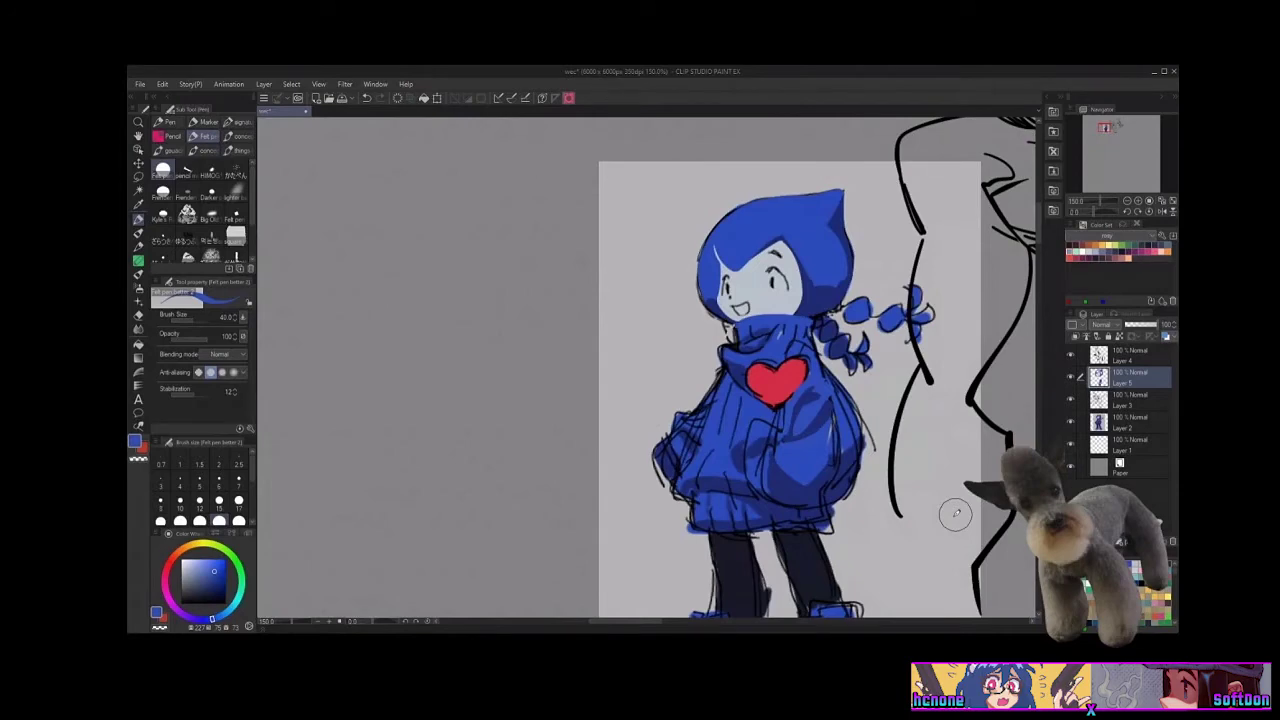
pyautogui.moveTo(893, 469); pyautogui.dragTo(902, 530)
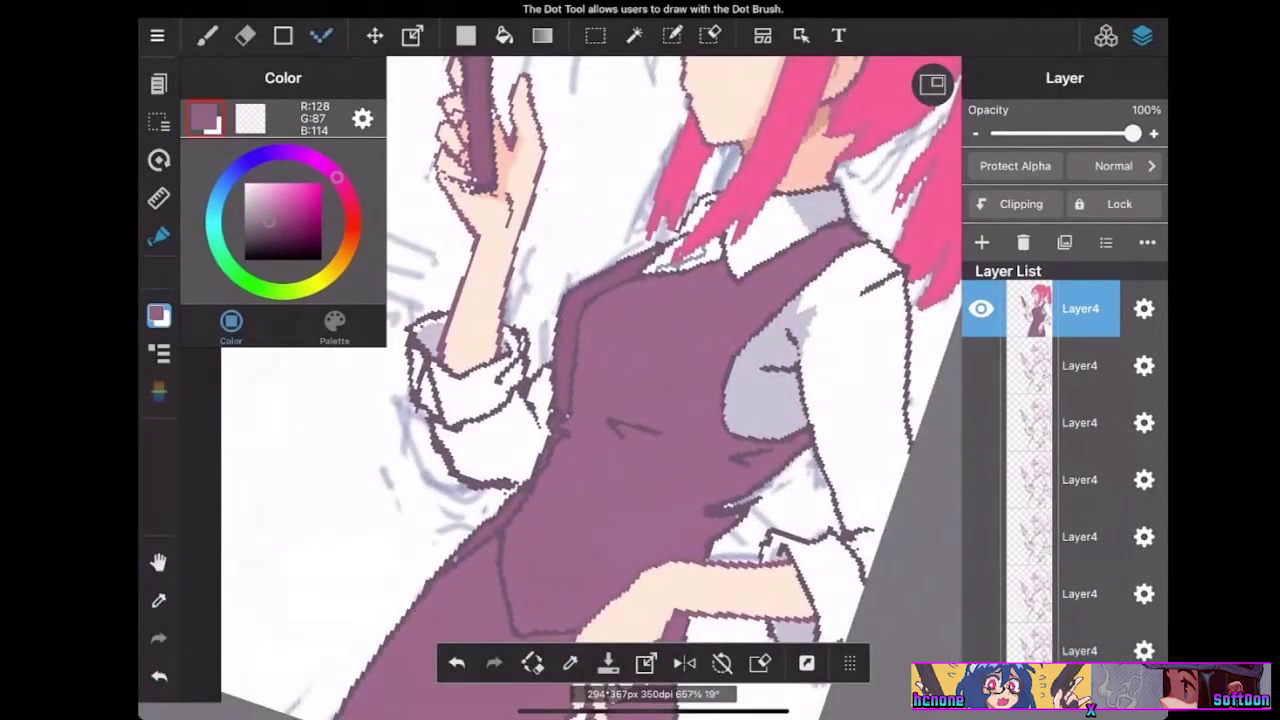
# Sample the raised forearm's skin tone and its purple outline color beside the rolled cuff
pyautogui.click(158, 600)
pyautogui.click(490, 326)
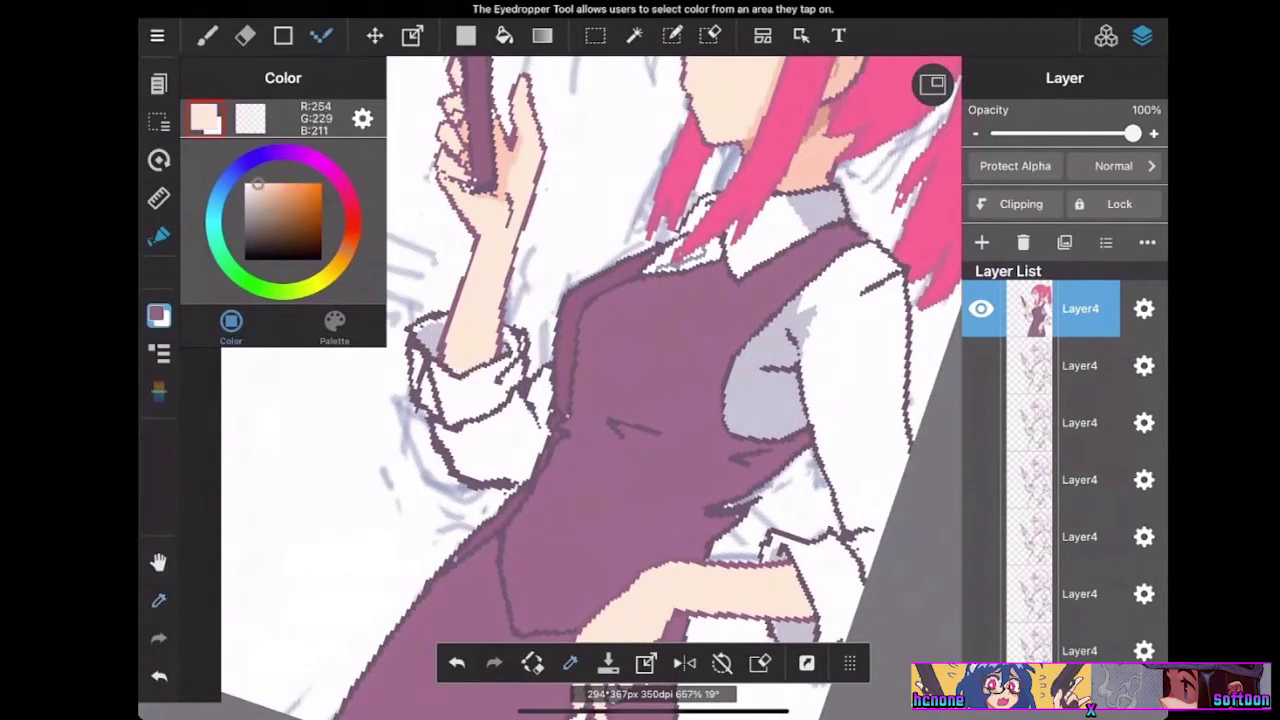
pyautogui.click(158, 600)
pyautogui.click(497, 343)
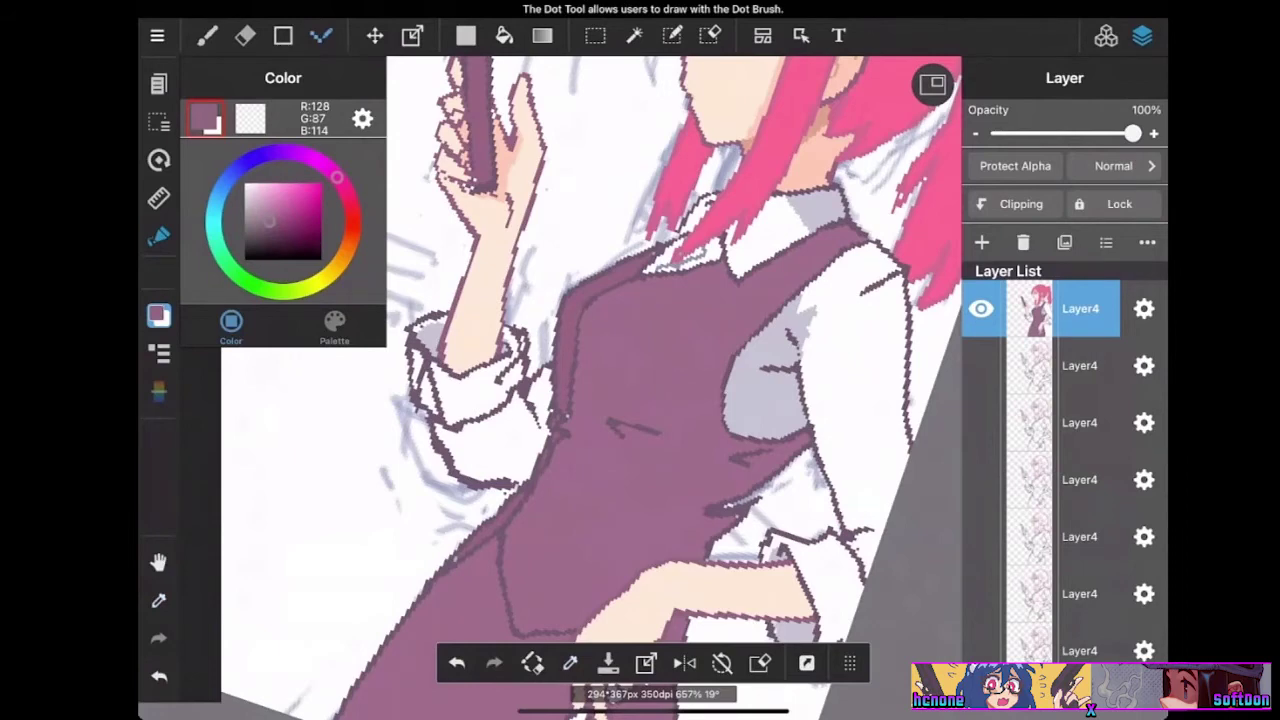
pyautogui.scroll(-5, 640, 380)
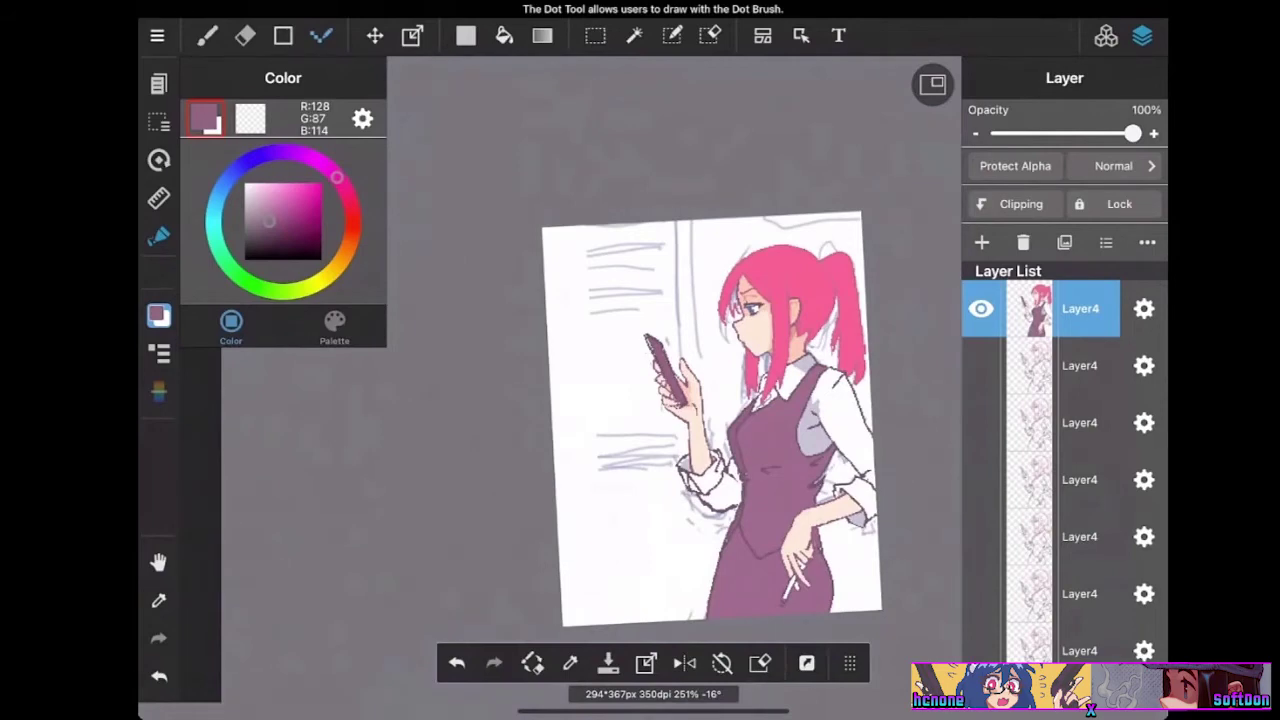
pyautogui.scroll(2, 712, 418)
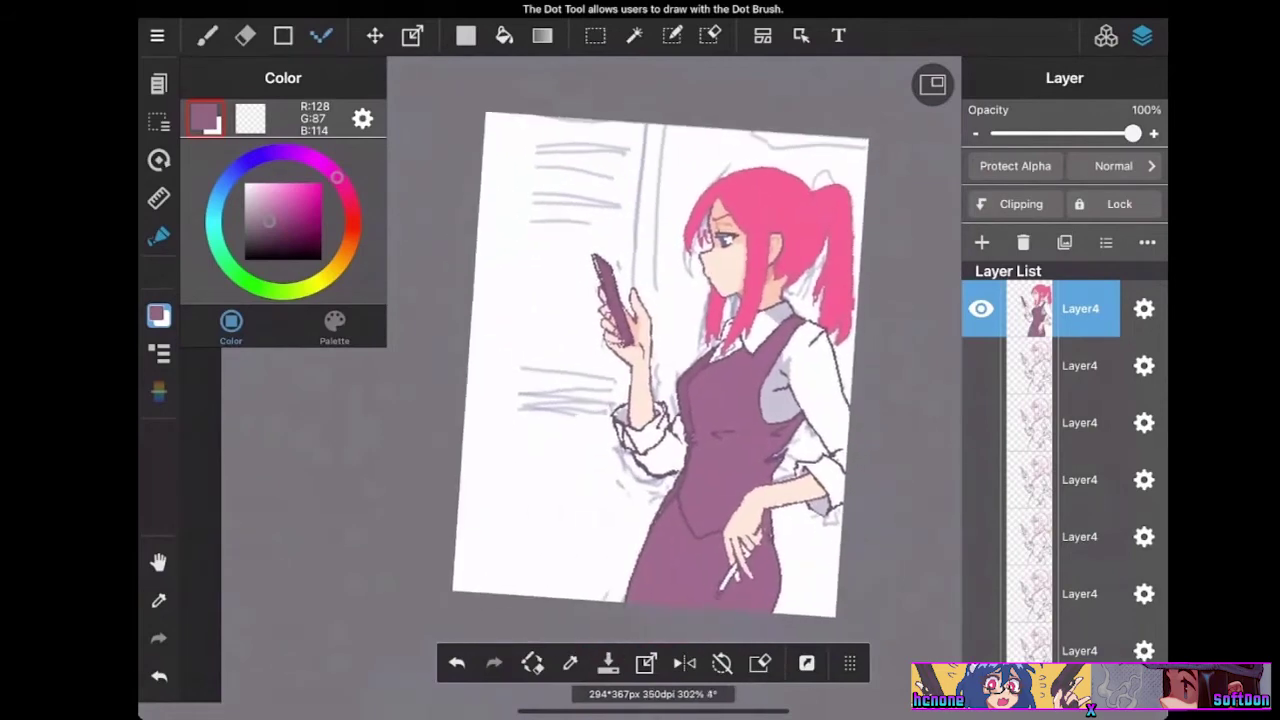
pyautogui.scroll(-1, 660, 365)
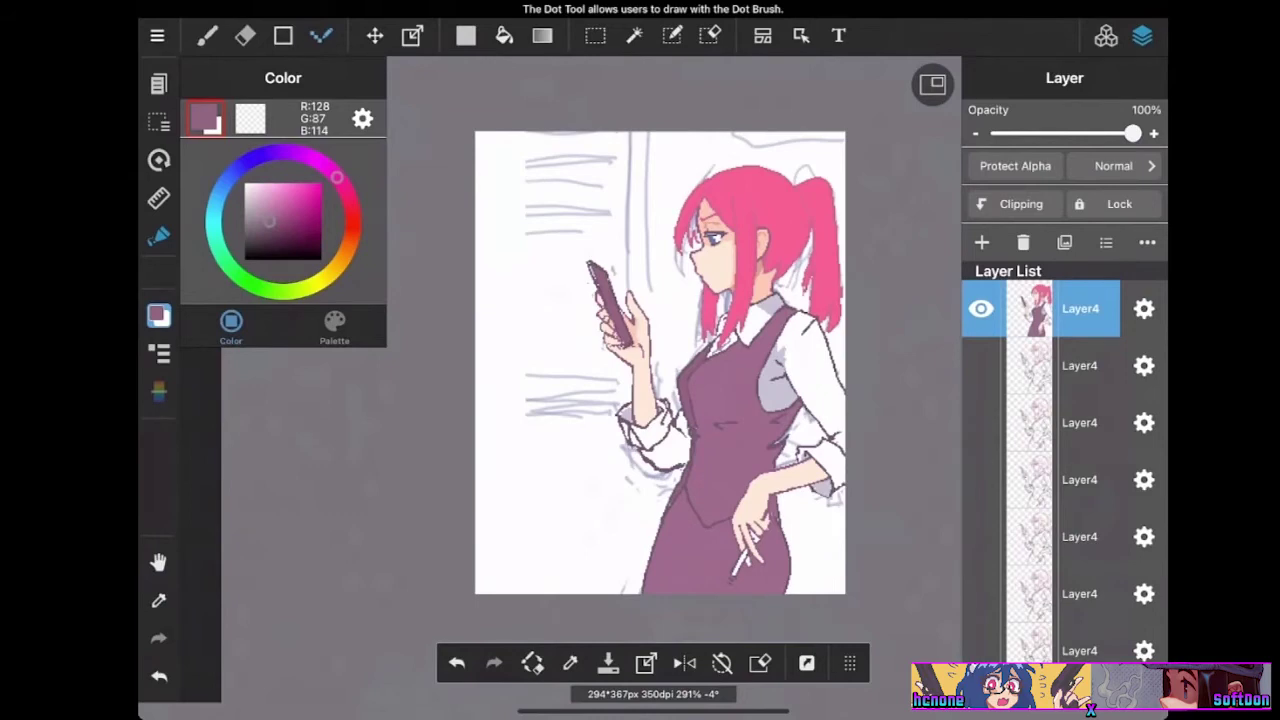
pyautogui.scroll(5, 722, 404)
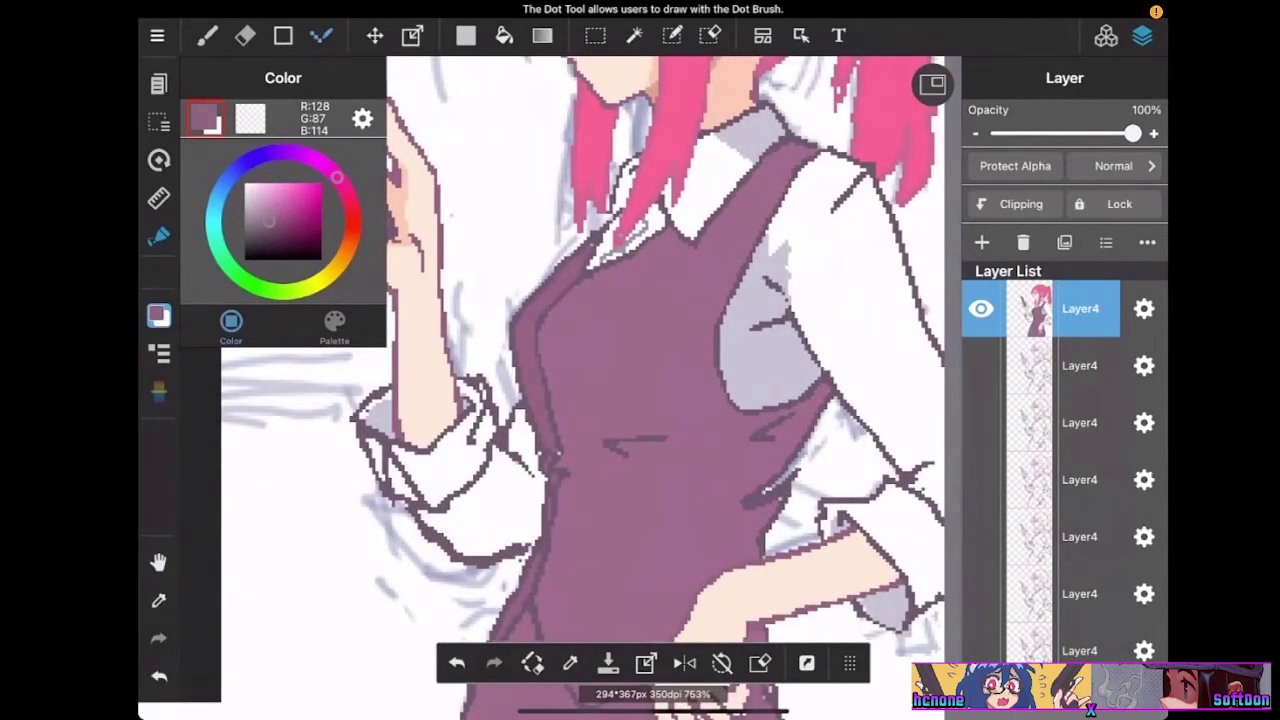
# Sample the dark purple outline color and reinforce the back edge of the shirt collar down to the vest strap
pyautogui.scroll(-2, 665, 380)
pyautogui.scroll(-3, 665, 380)
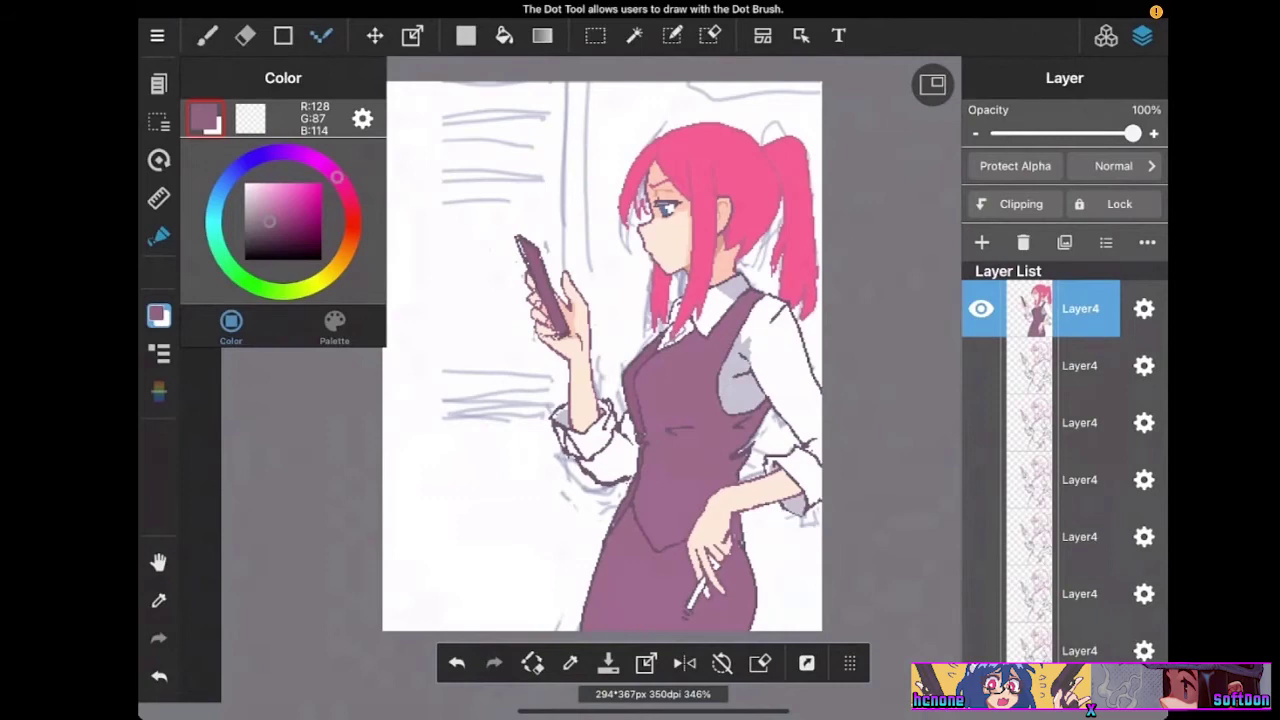
pyautogui.scroll(4, 650, 360)
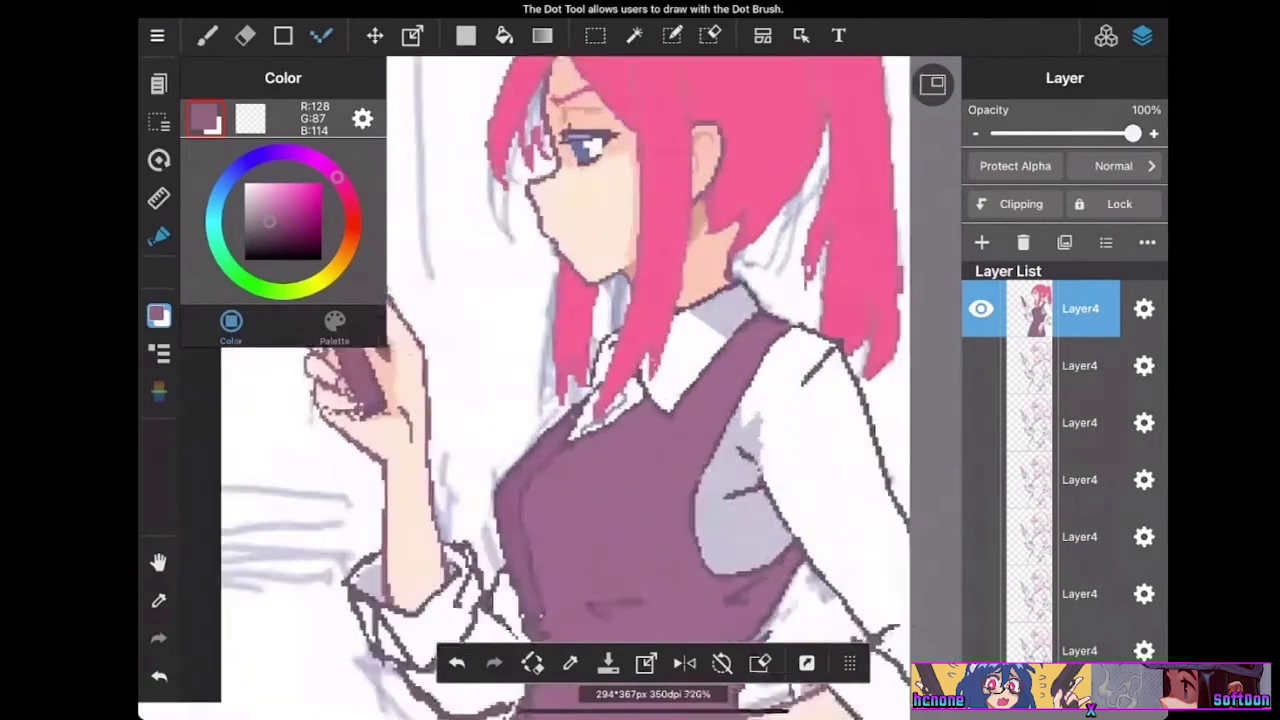
pyautogui.scroll(-3, 650, 360)
pyautogui.scroll(5, 620, 380)
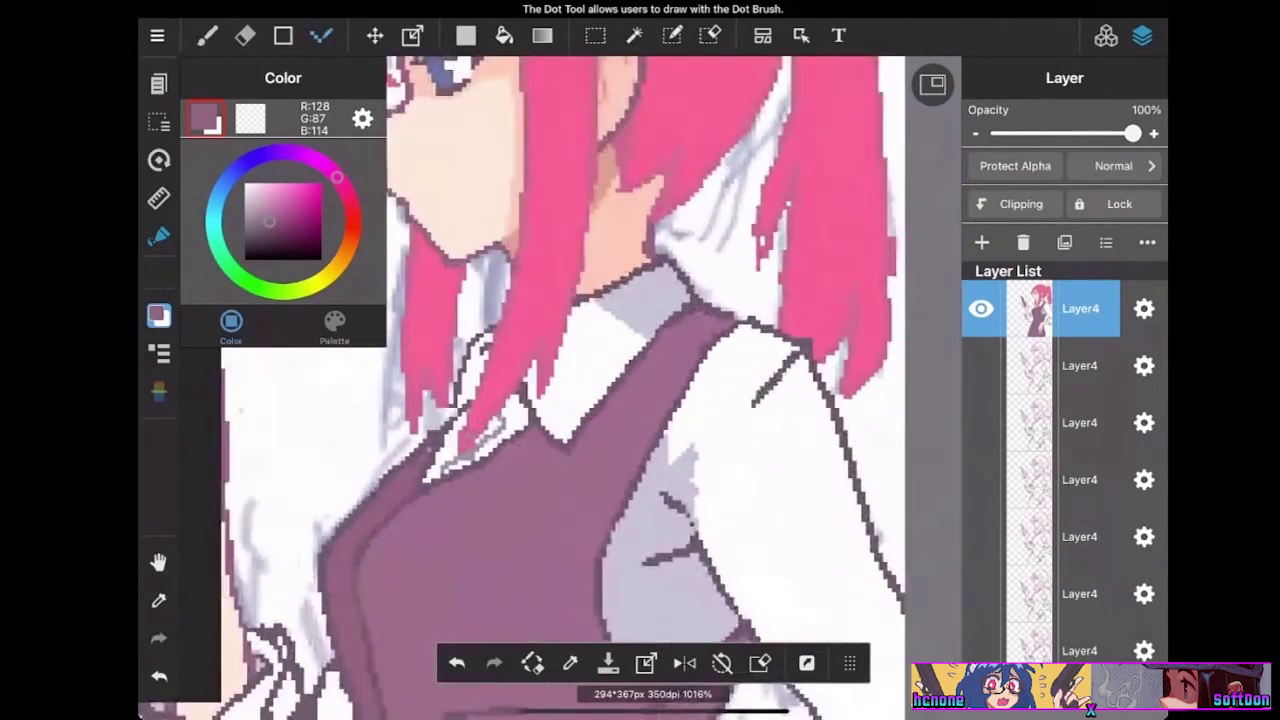
pyautogui.click(660, 251)
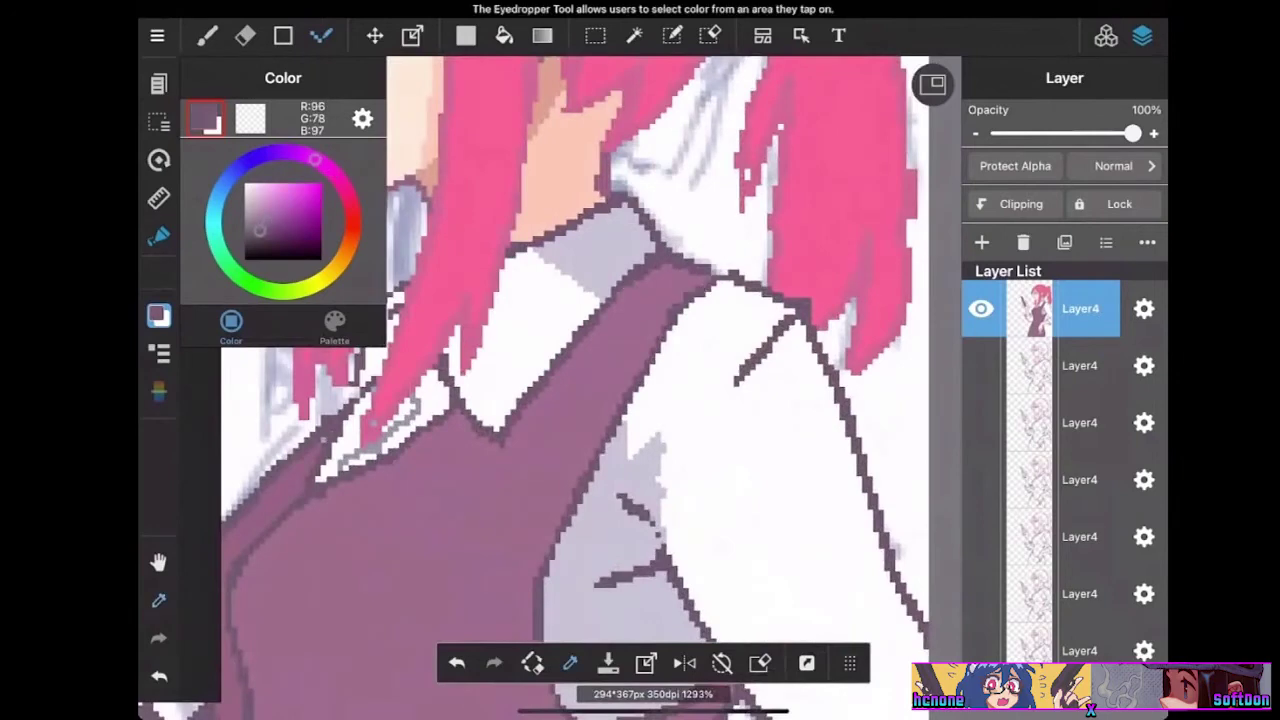
pyautogui.scroll(2, 600, 400)
pyautogui.moveTo(536, 188); pyautogui.dragTo(580, 222)
pyautogui.click(529, 180)
pyautogui.click(562, 219)
pyautogui.click(250, 118)
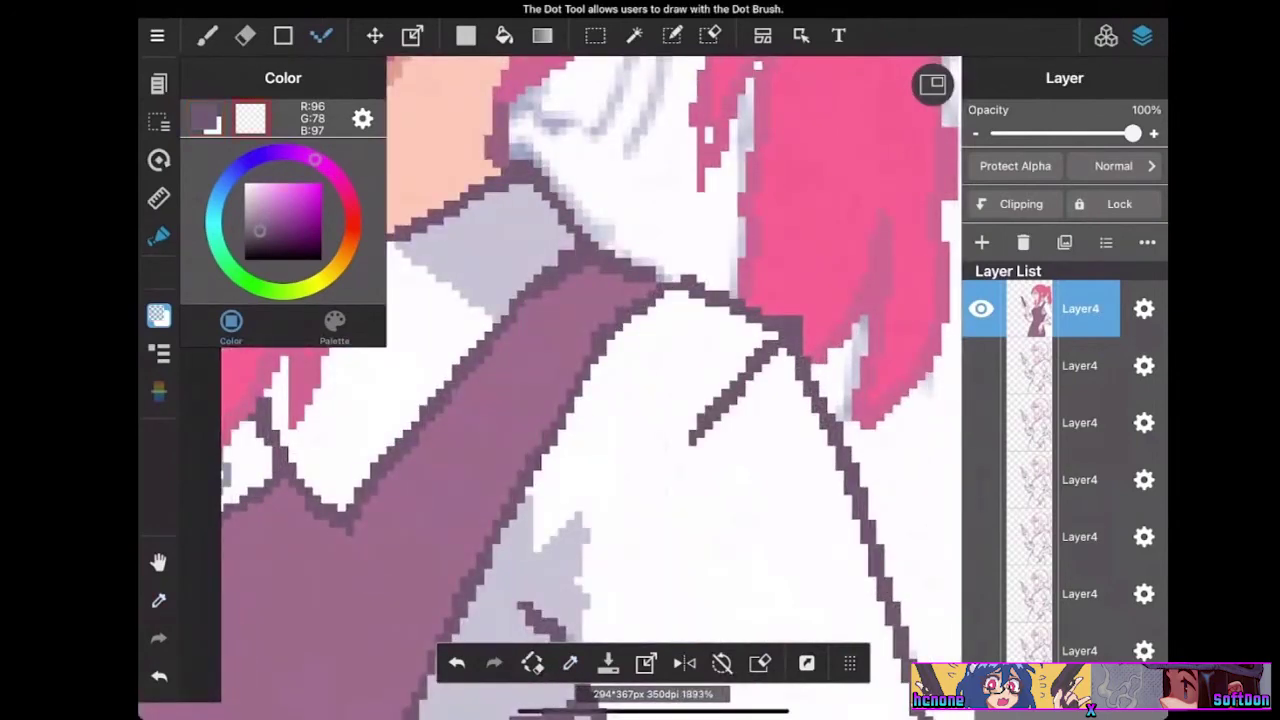
pyautogui.scroll(-4, 770, 360)
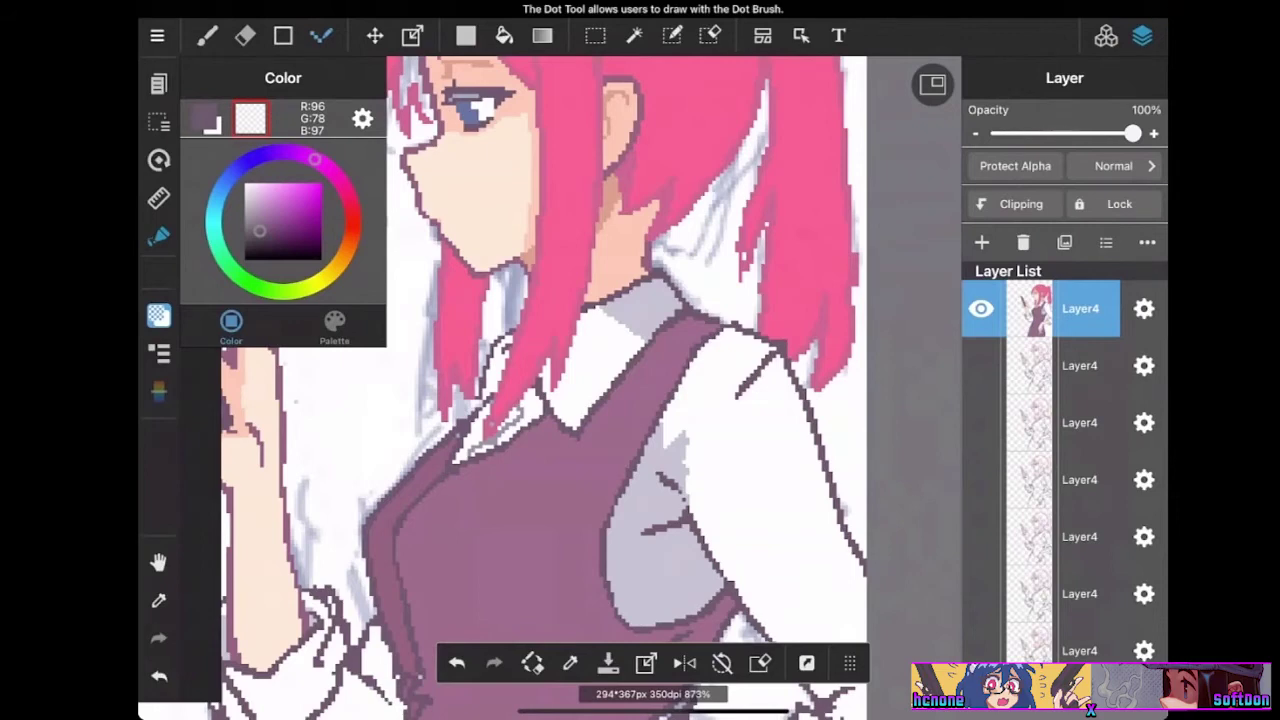
pyautogui.scroll(-3, 590, 390)
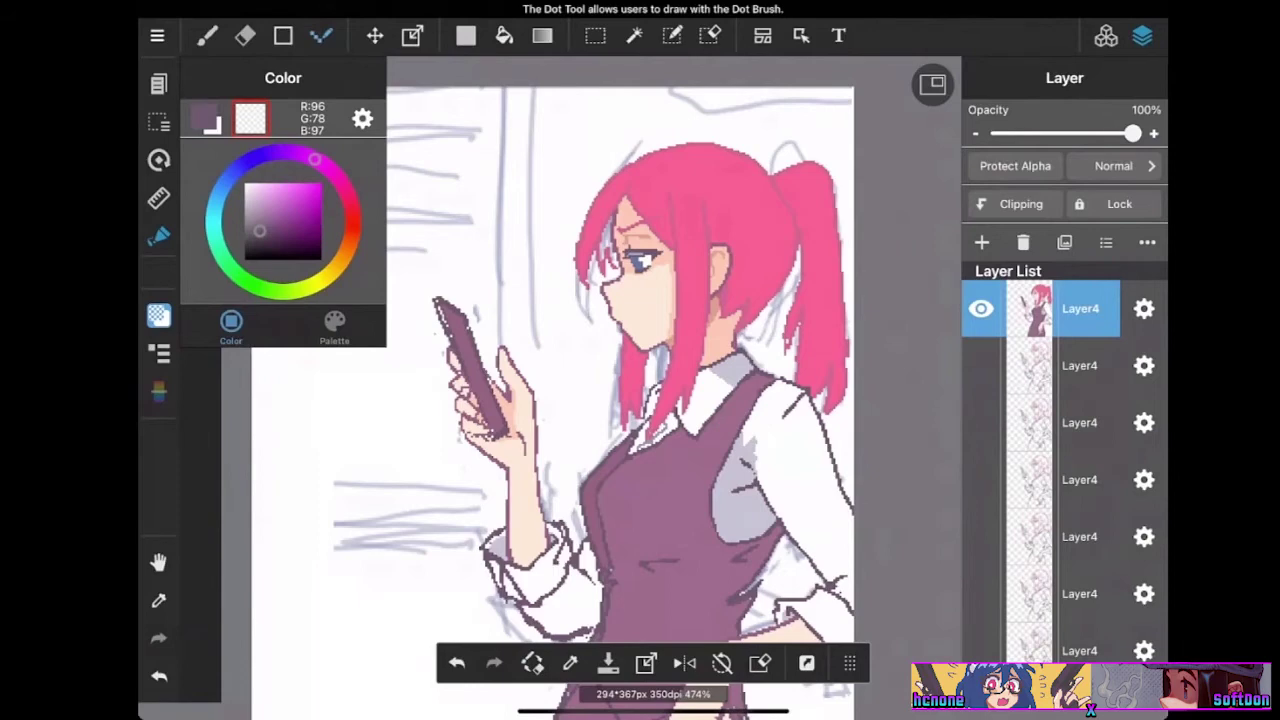
pyautogui.click(205, 118)
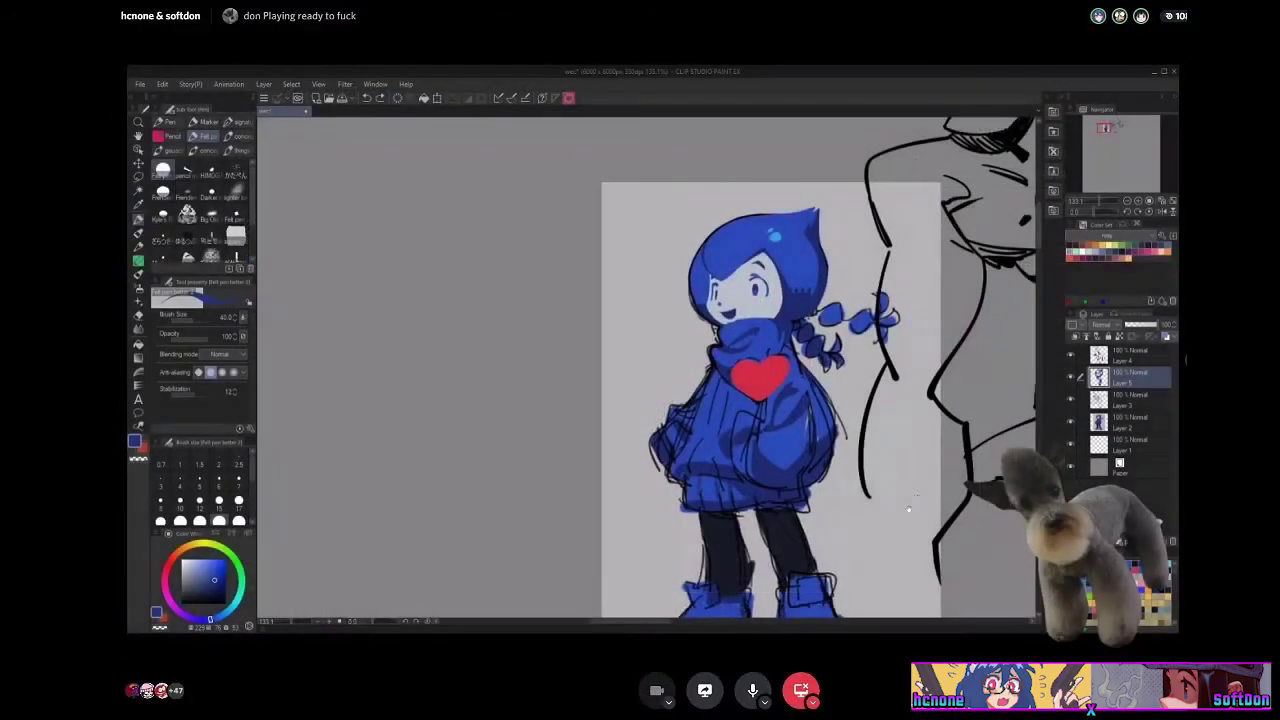
# On the blue-hooded character in Clip Studio Paint, paint over the outer braid with the background gray and sample the hair's blue
pyautogui.moveTo(909, 509)
pyautogui.mouseDown()
pyautogui.moveTo(814, 591)
pyautogui.moveTo(820, 606)
pyautogui.moveTo(872, 529)
pyautogui.mouseUp()
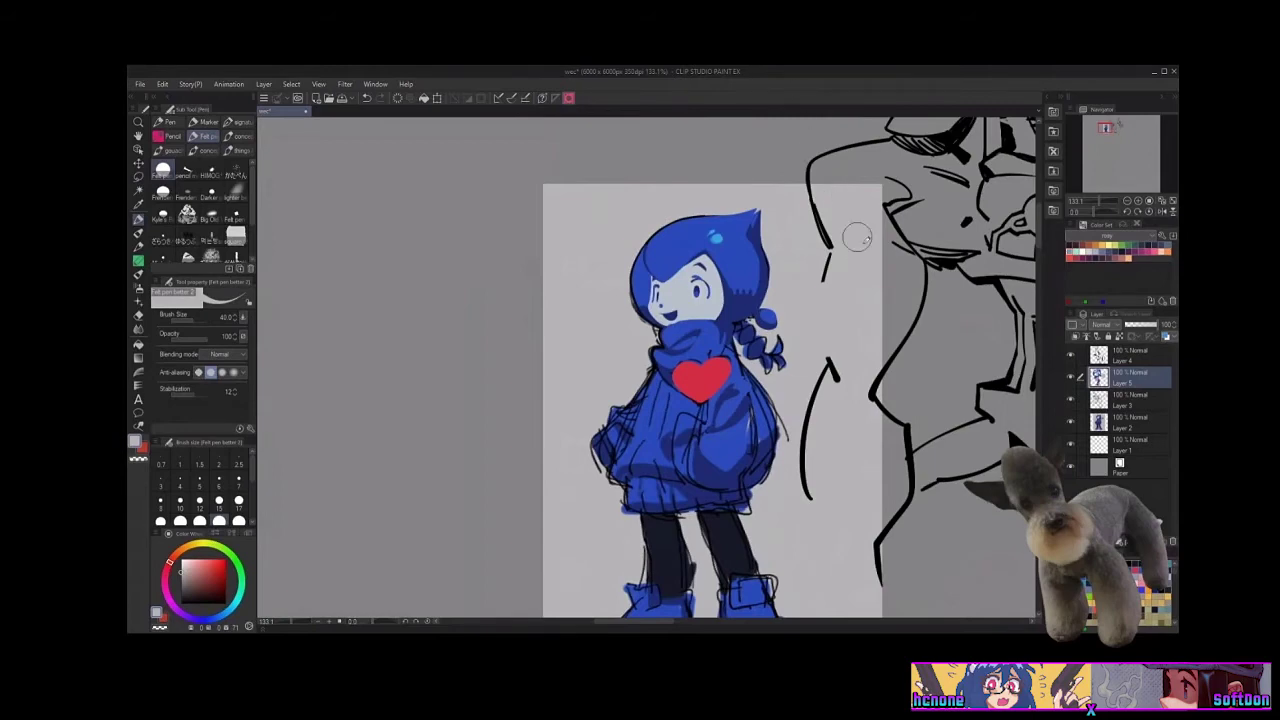
pyautogui.moveTo(1039, 235); pyautogui.dragTo(1039, 234)
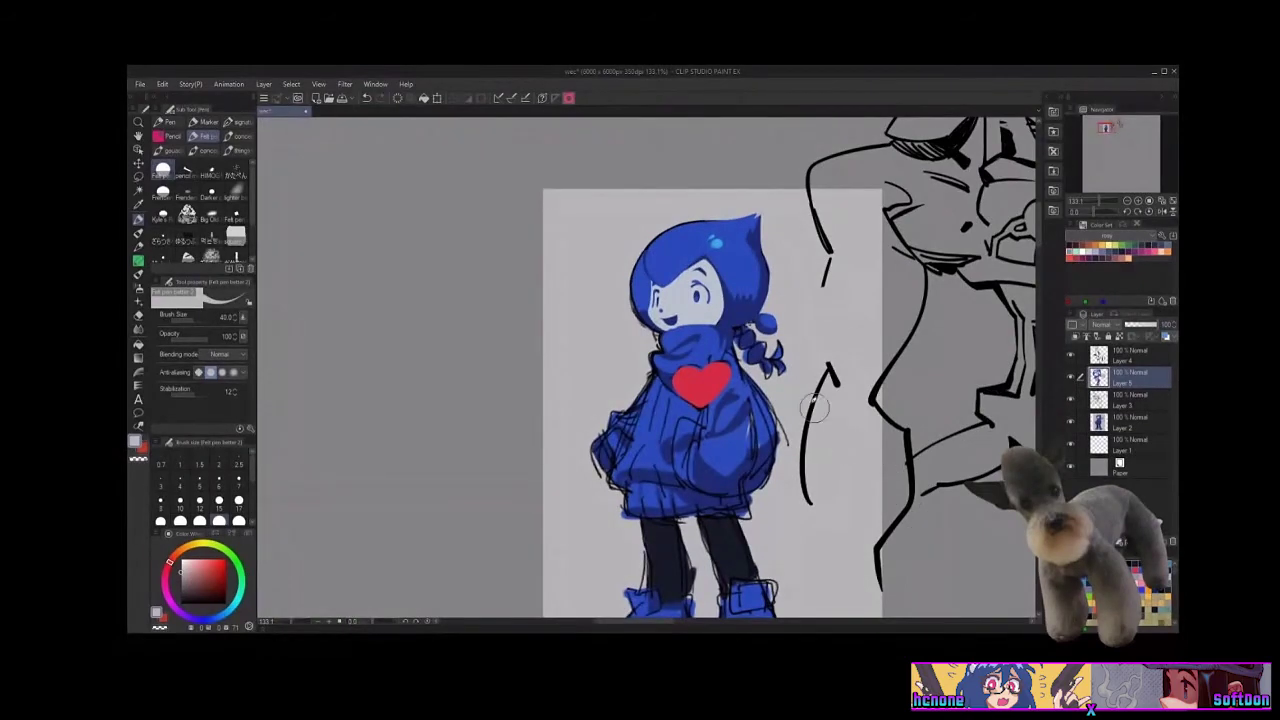
pyautogui.keyDown('alt'); pyautogui.click(766, 318); pyautogui.keyUp('alt')
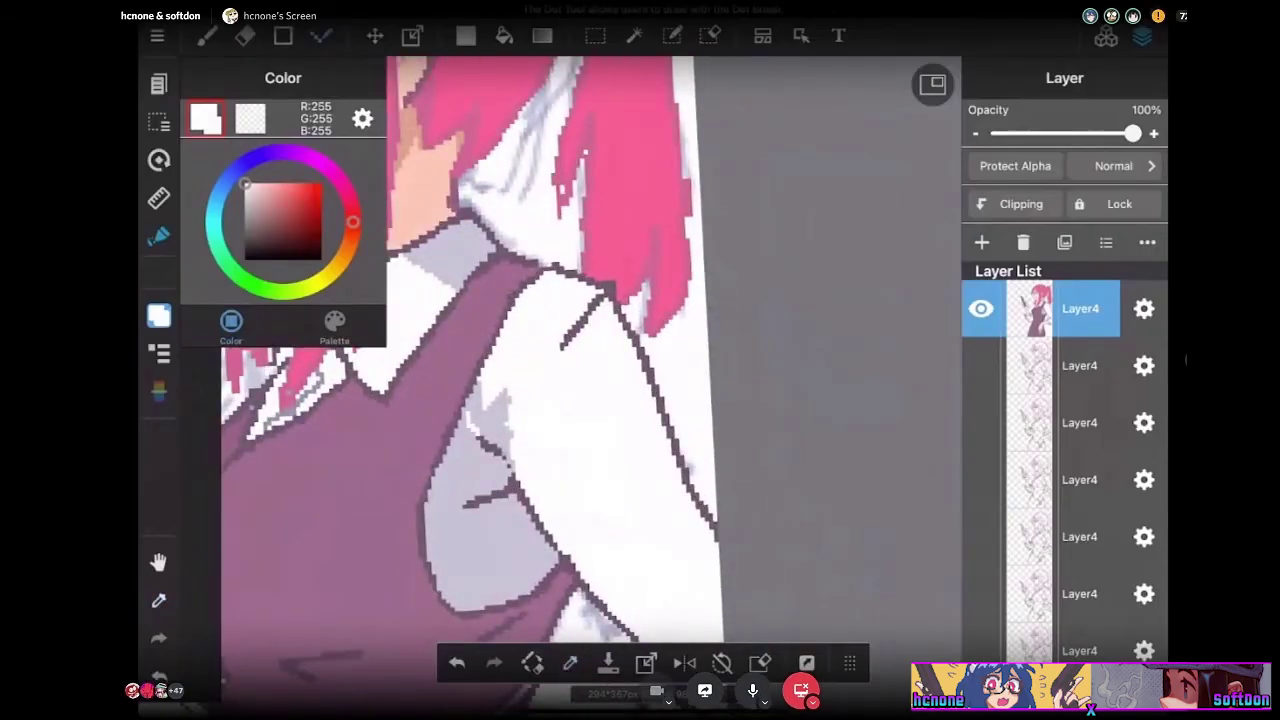
pyautogui.click(504, 35)
pyautogui.click(480, 530)
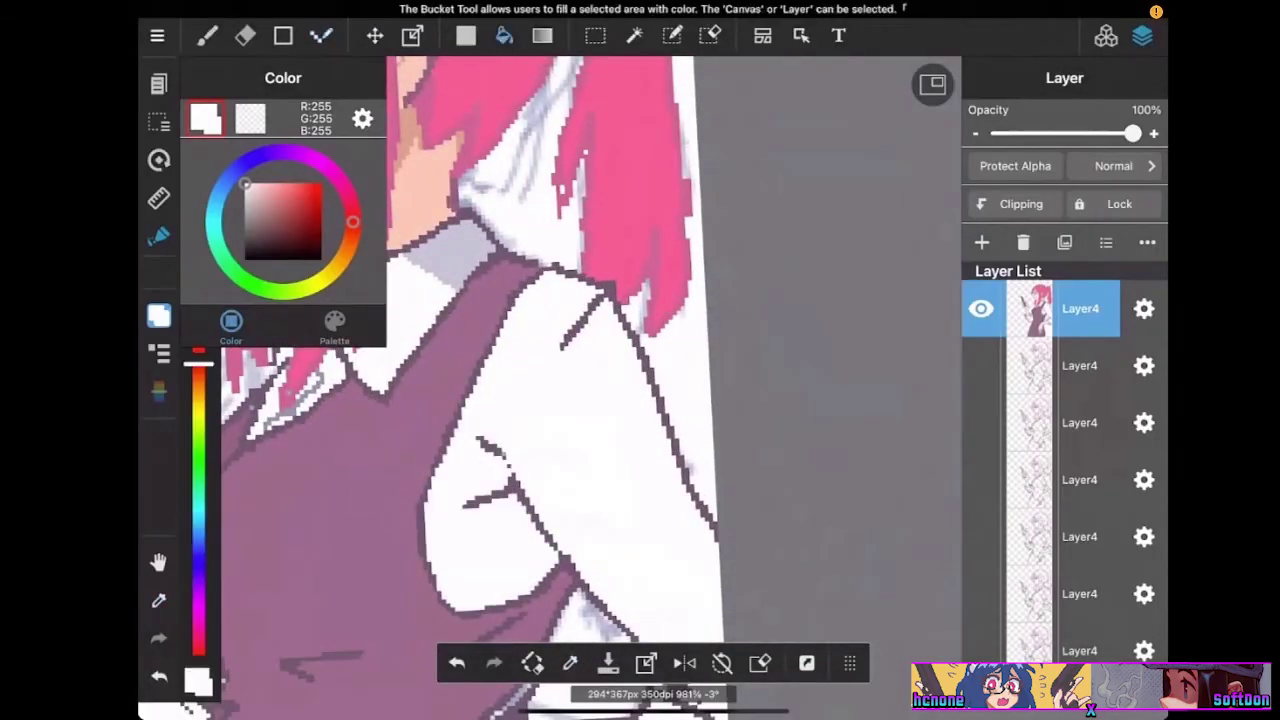
pyautogui.hotkey('ctrl', 'z')
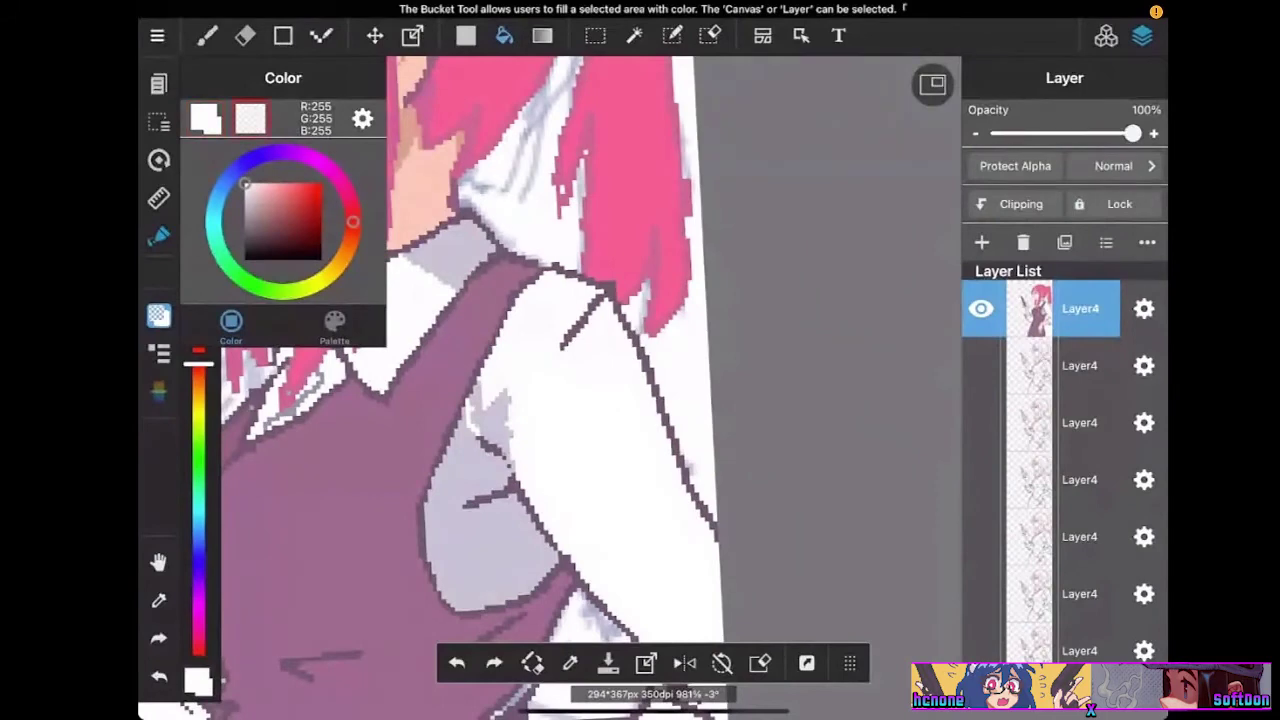
# Close the gap at the underarm fold line with white and bucket-fill the gray patch above it white
pyautogui.click(320, 35)
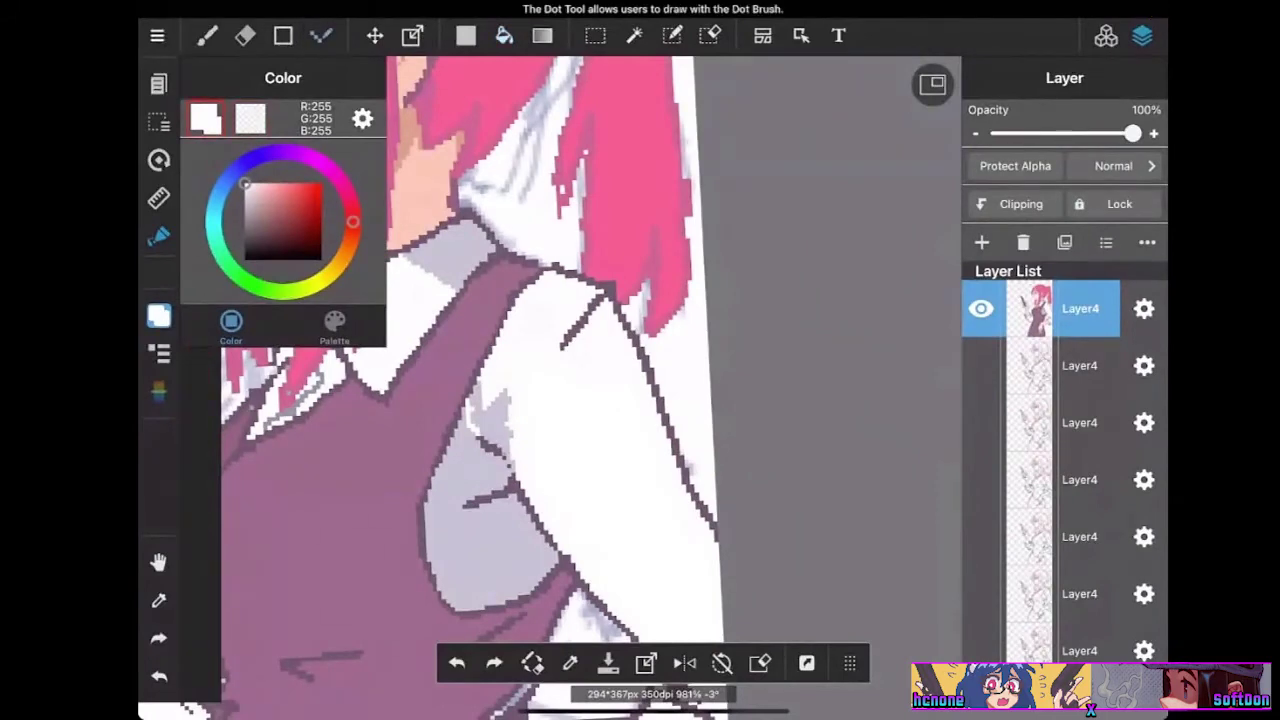
pyautogui.click(508, 454)
pyautogui.click(504, 35)
pyautogui.click(490, 415)
# Sample the light gray shadow color under the arm and draw a thin shadow along the vest strap's armhole edge
pyautogui.click(569, 662)
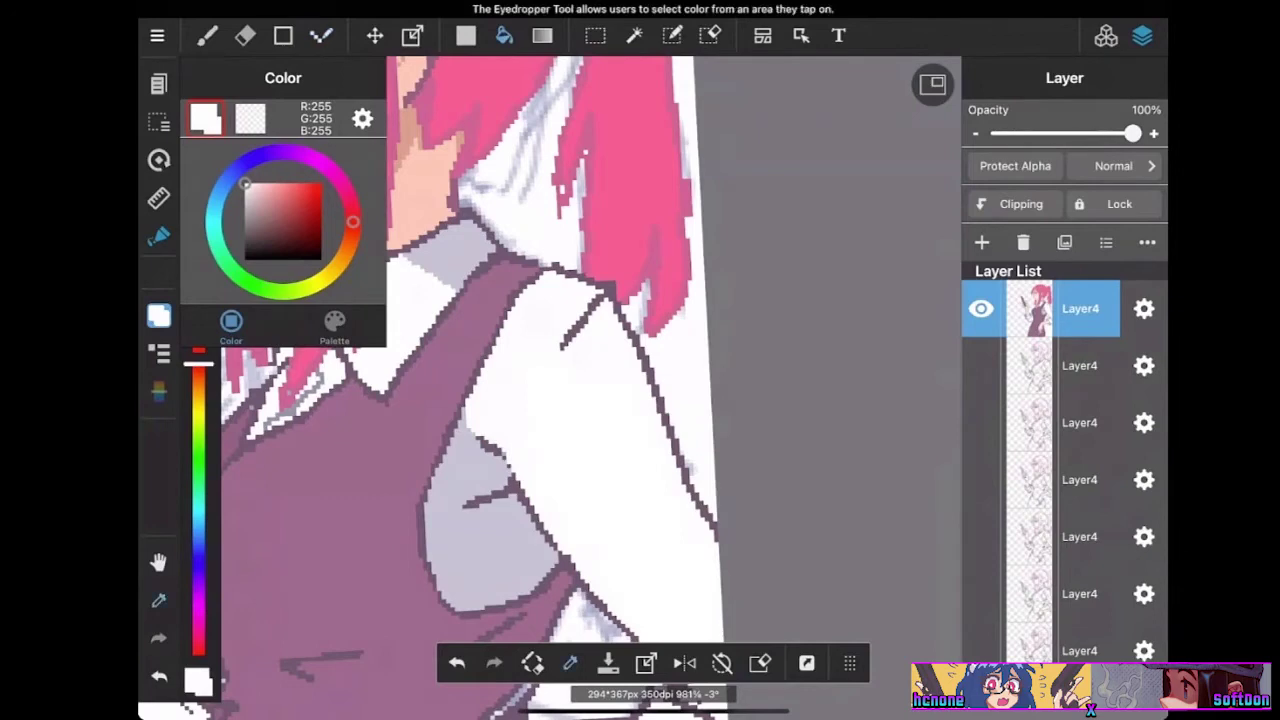
pyautogui.click(480, 540)
pyautogui.click(320, 35)
pyautogui.moveTo(468, 412); pyautogui.dragTo(524, 295)
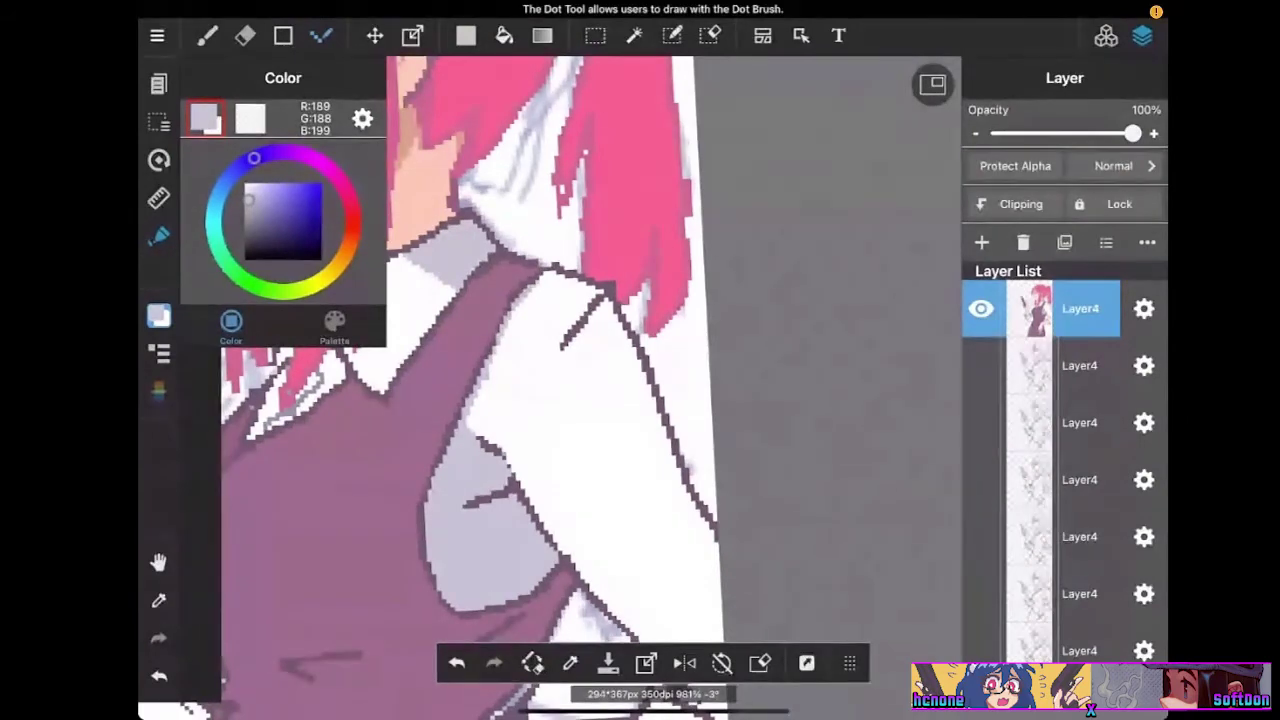
# Fill the inner and far parts of the shirt collar behind the front hair lock with the light gray shadow color
pyautogui.scroll(-6, 716, 358)
pyautogui.scroll(-1, 556, 391)
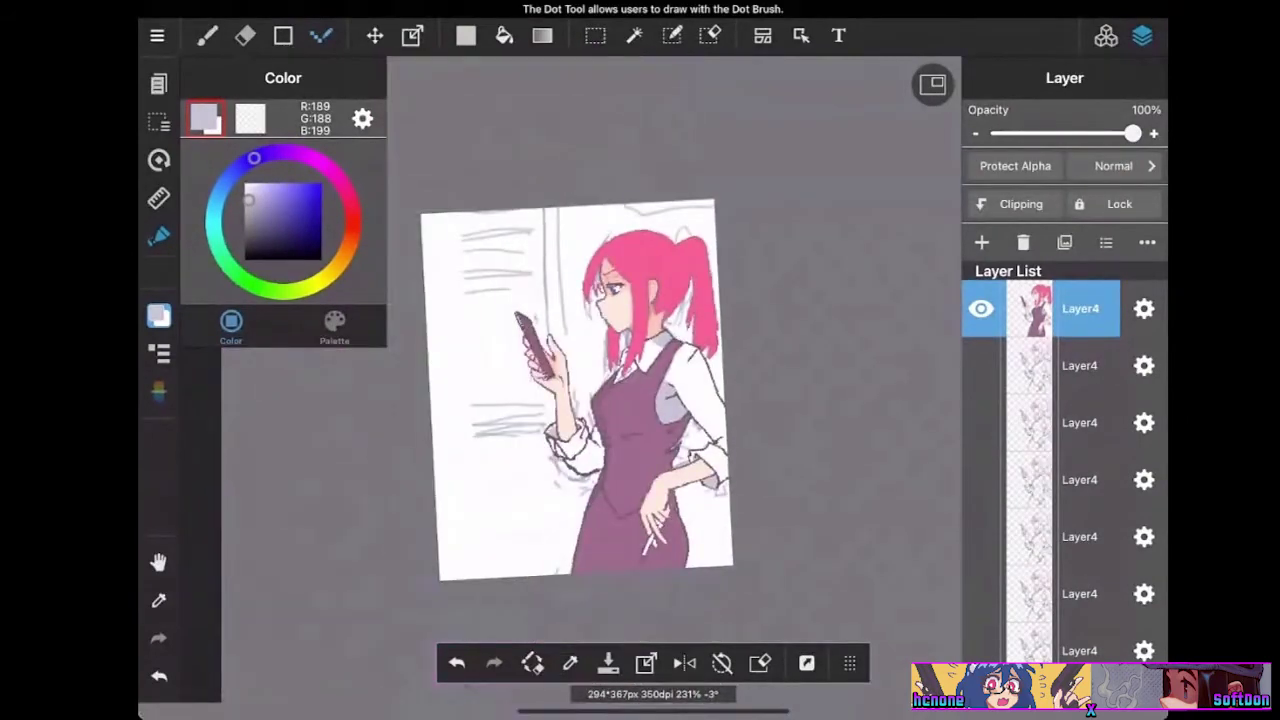
pyautogui.scroll(7, 660, 383)
pyautogui.click(504, 35)
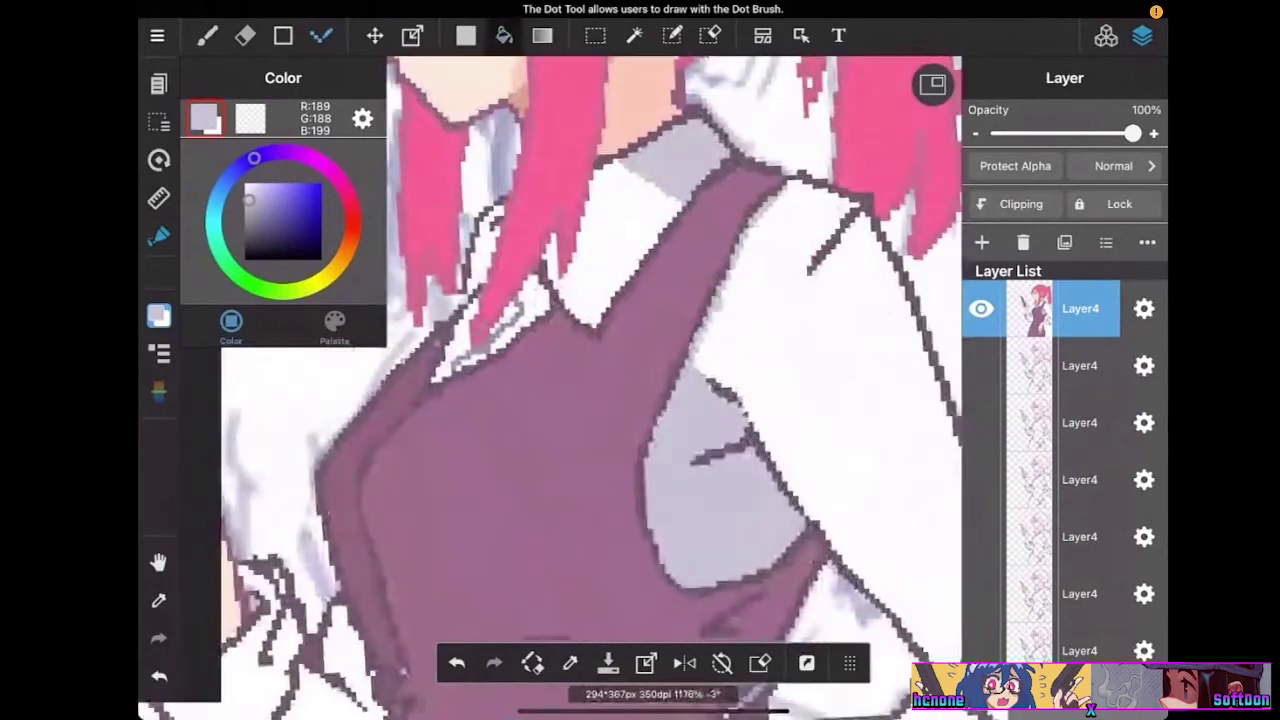
pyautogui.scroll(-8, 600, 390)
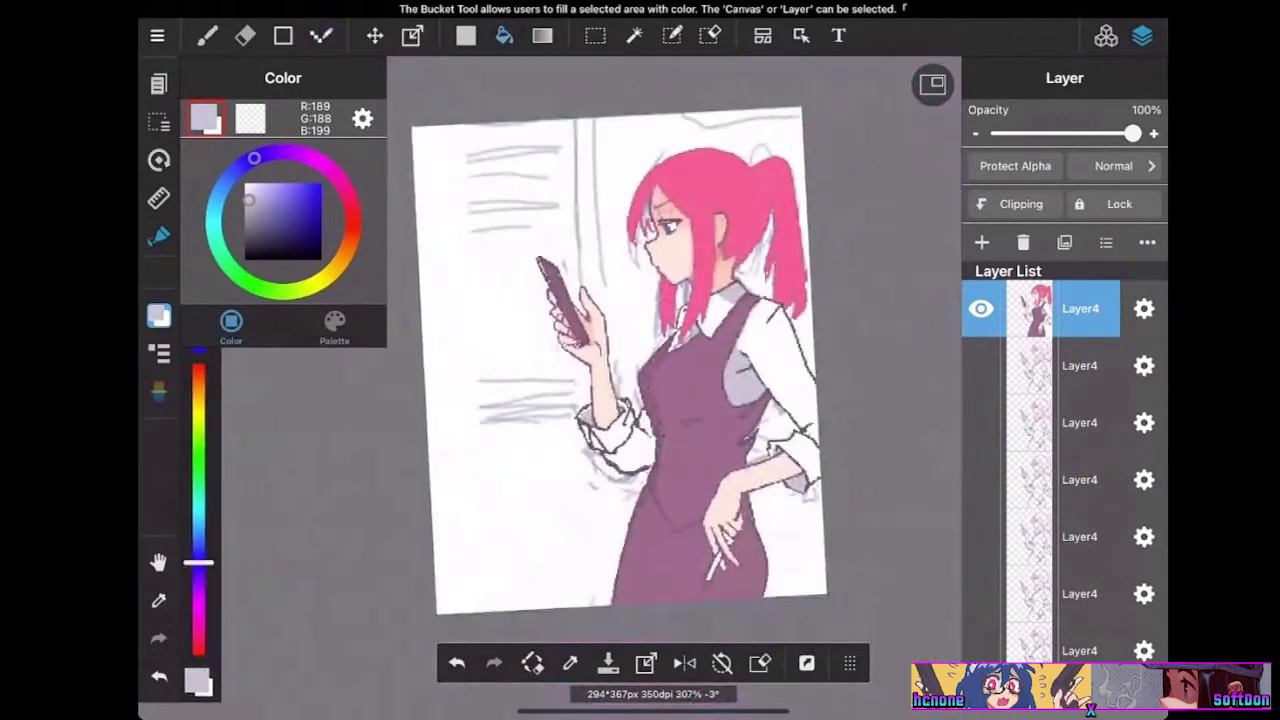
pyautogui.scroll(5, 660, 380)
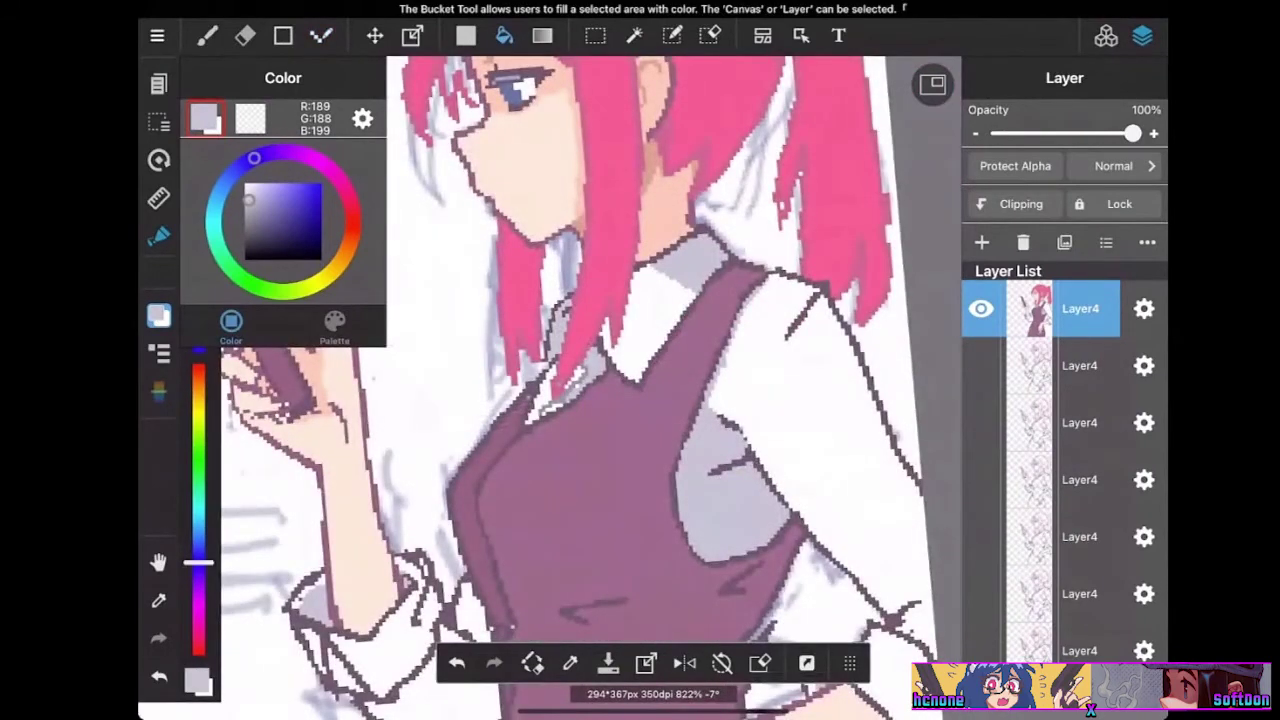
pyautogui.scroll(-5, 600, 390)
pyautogui.scroll(4, 652, 360)
# Draw a light gray shadow boundary across the near side of the collar and fill the area between it and the neck
pyautogui.click(321, 35)
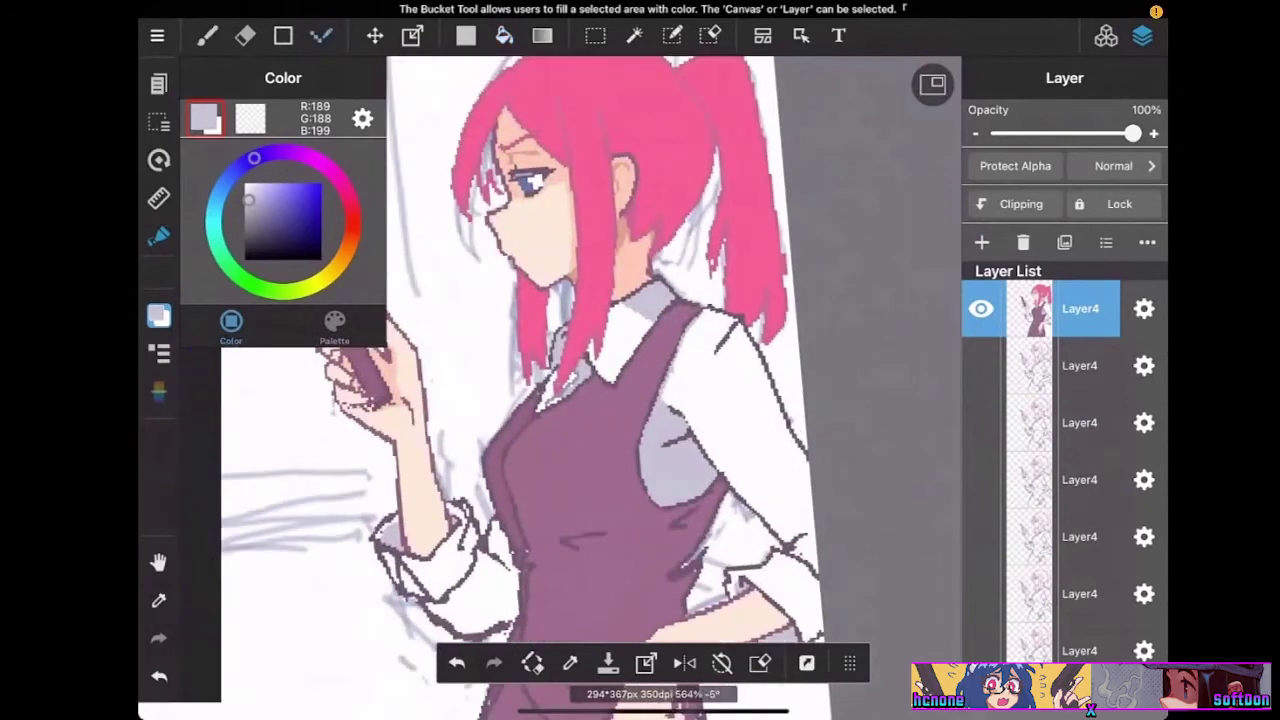
pyautogui.scroll(4, 656, 383)
pyautogui.click(570, 662)
pyautogui.click(660, 250)
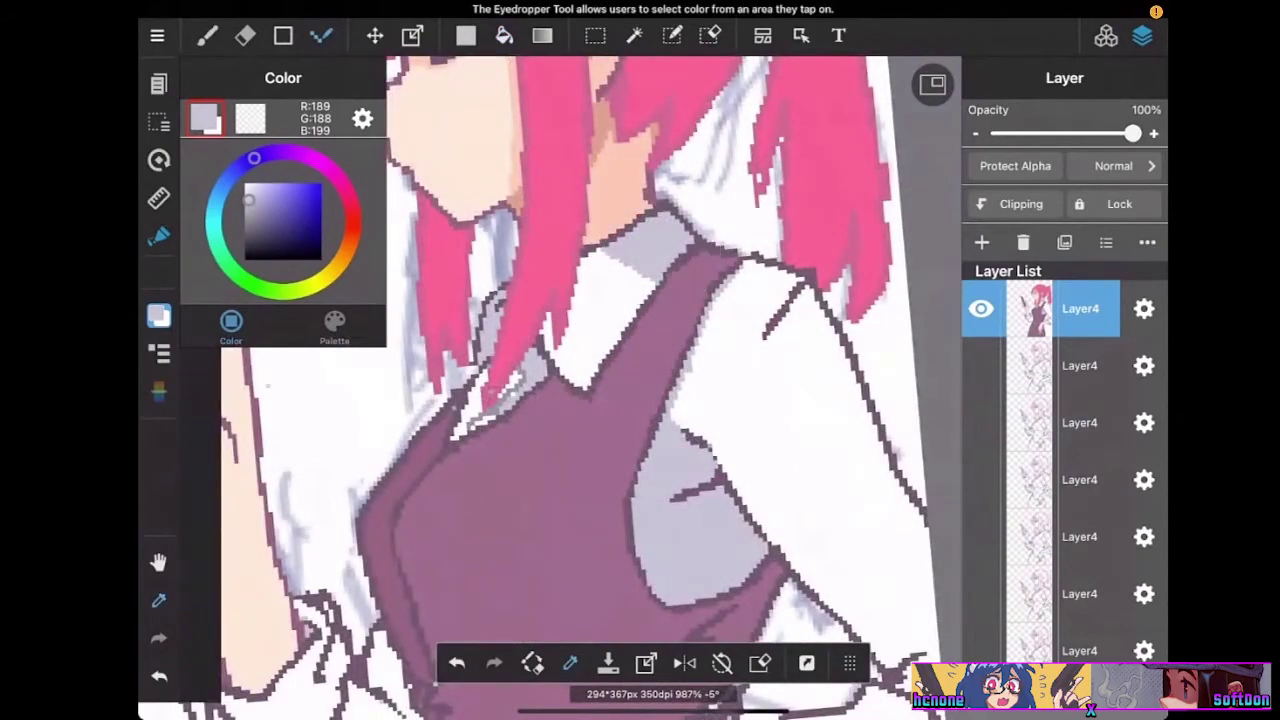
pyautogui.scroll(3, 685, 295)
pyautogui.moveTo(525, 287); pyautogui.dragTo(581, 245)
pyautogui.click(504, 35)
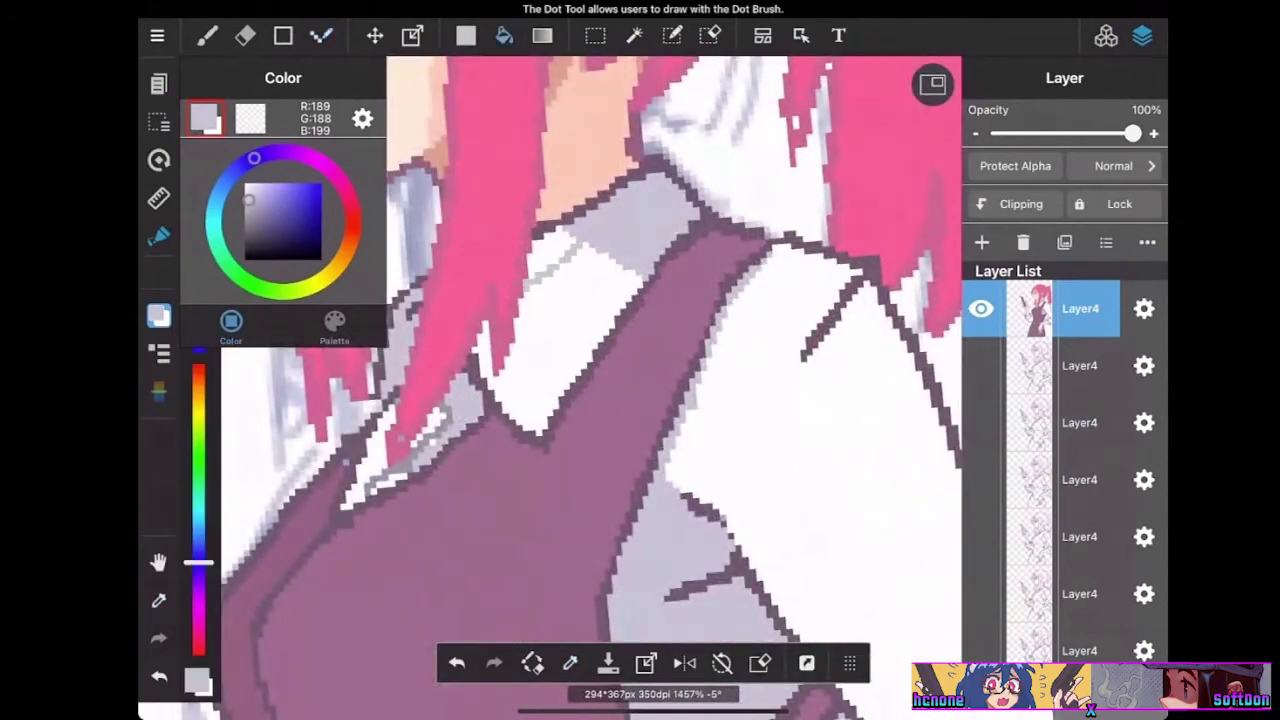
pyautogui.click(548, 250)
pyautogui.scroll(-7, 600, 390)
pyautogui.scroll(3, 760, 300)
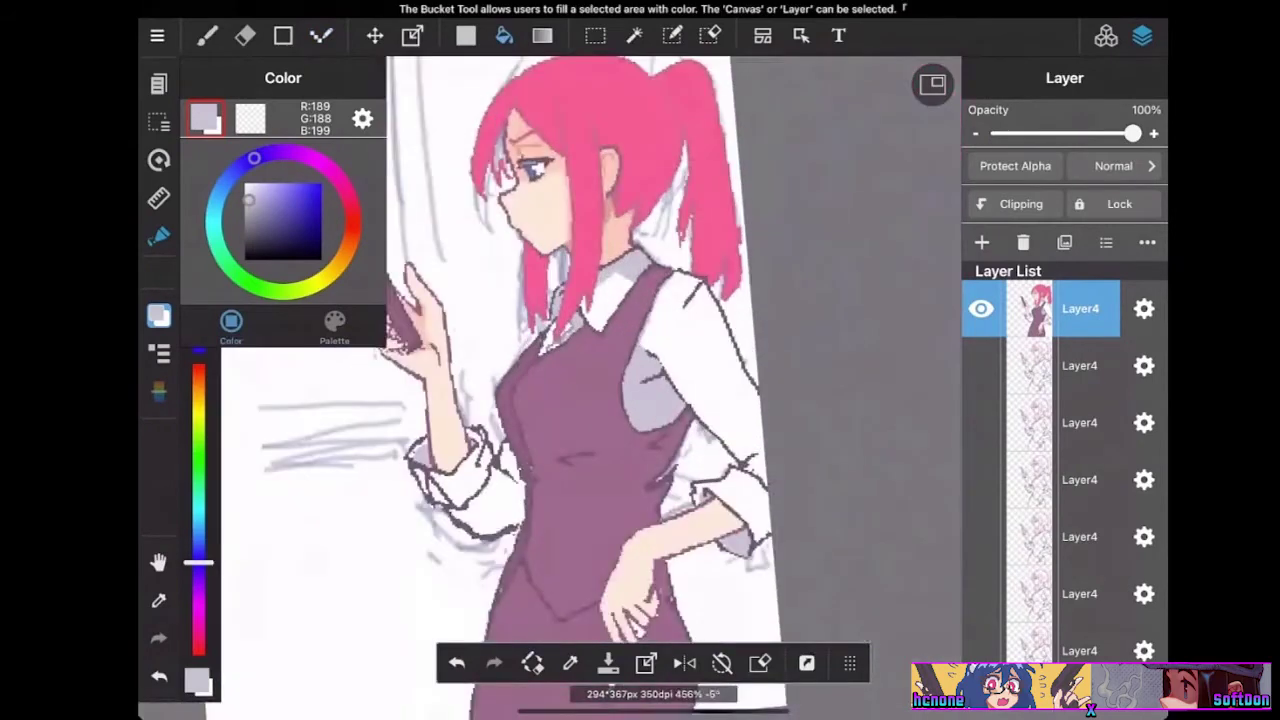
# Draw a light gray diagonal boundary across the lowered arm's rolled cuff and fill the part beyond it with gray
pyautogui.click(321, 35)
pyautogui.scroll(3, 760, 300)
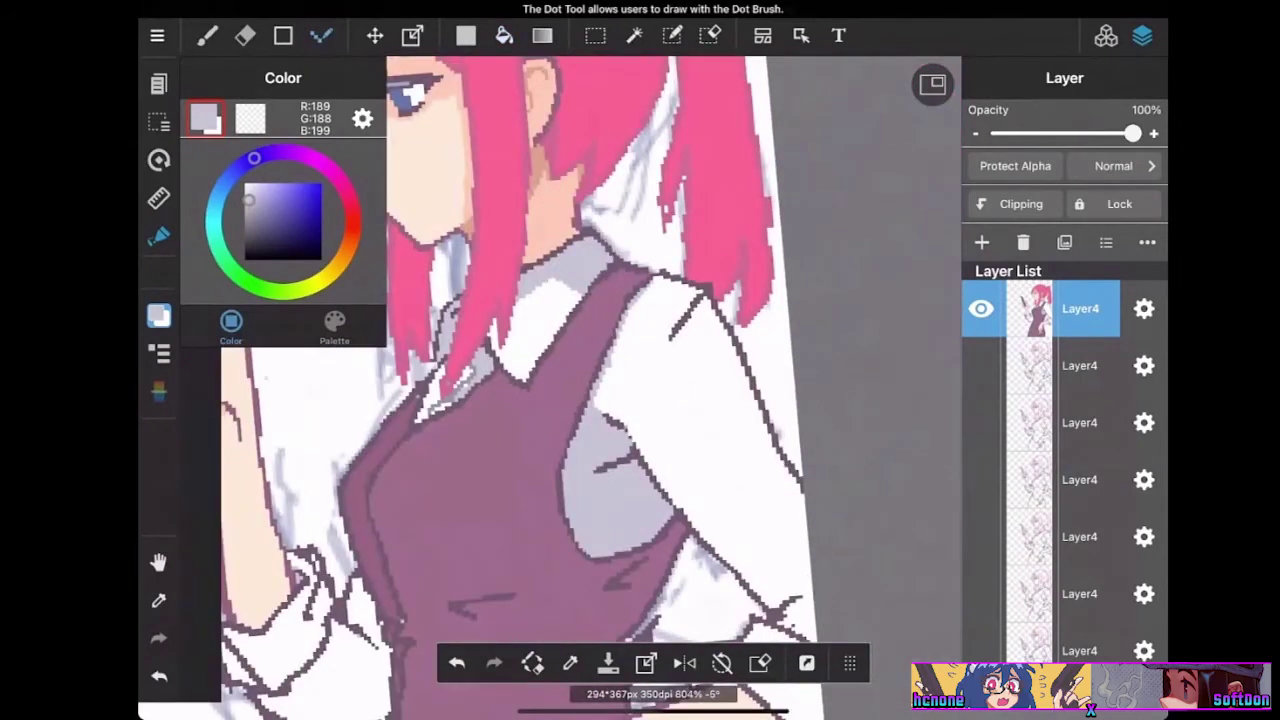
pyautogui.scroll(-3, 640, 390)
pyautogui.scroll(5, 802, 509)
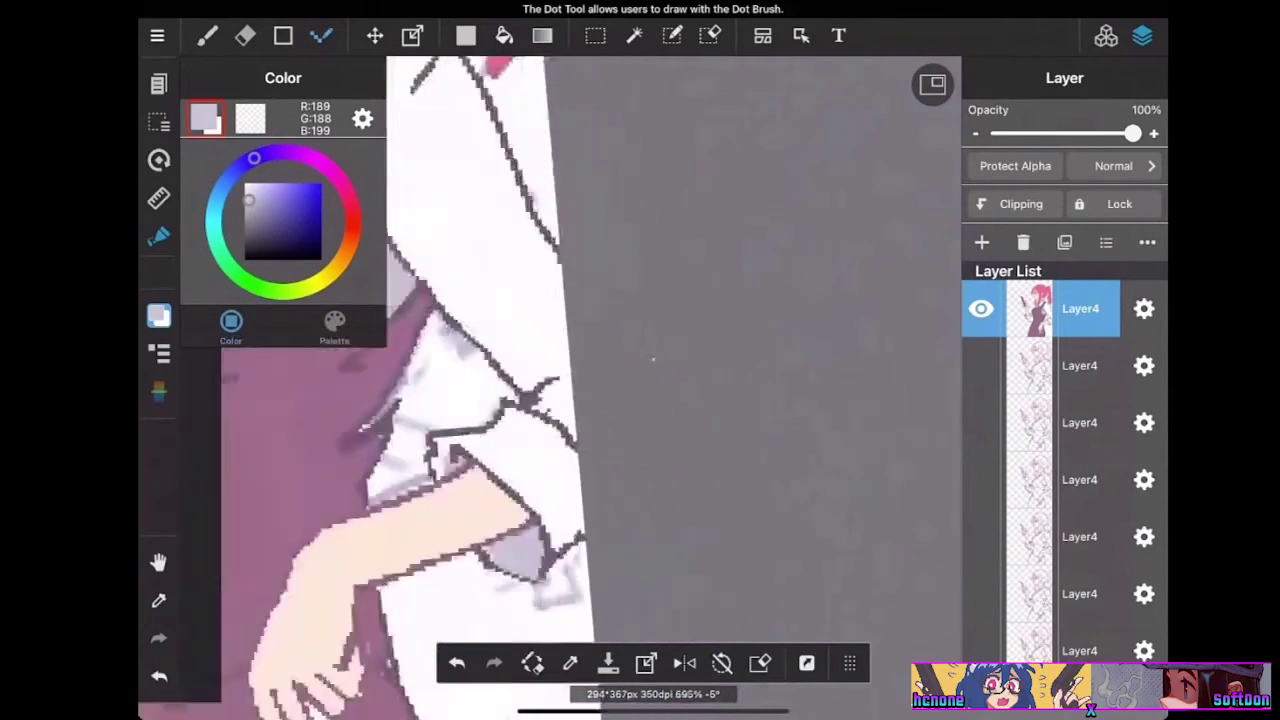
pyautogui.moveTo(512, 390); pyautogui.dragTo(566, 346)
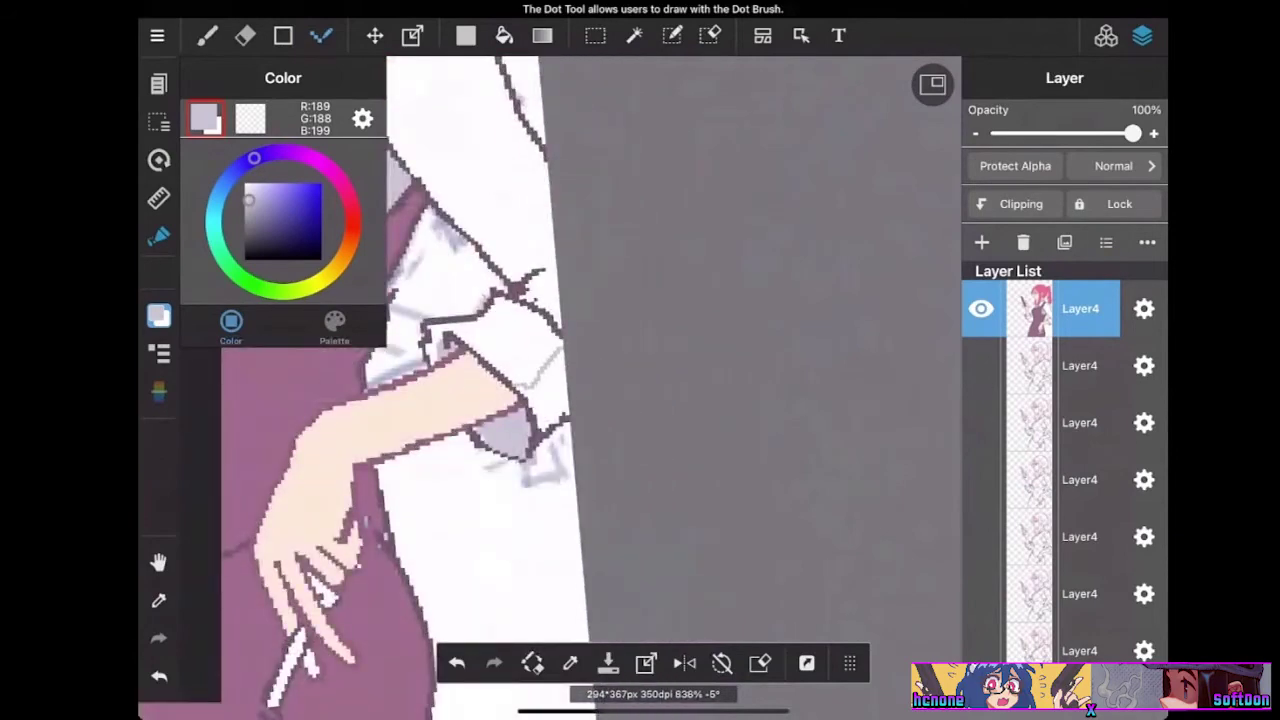
pyautogui.click(504, 35)
pyautogui.click(546, 398)
pyautogui.scroll(-4, 590, 388)
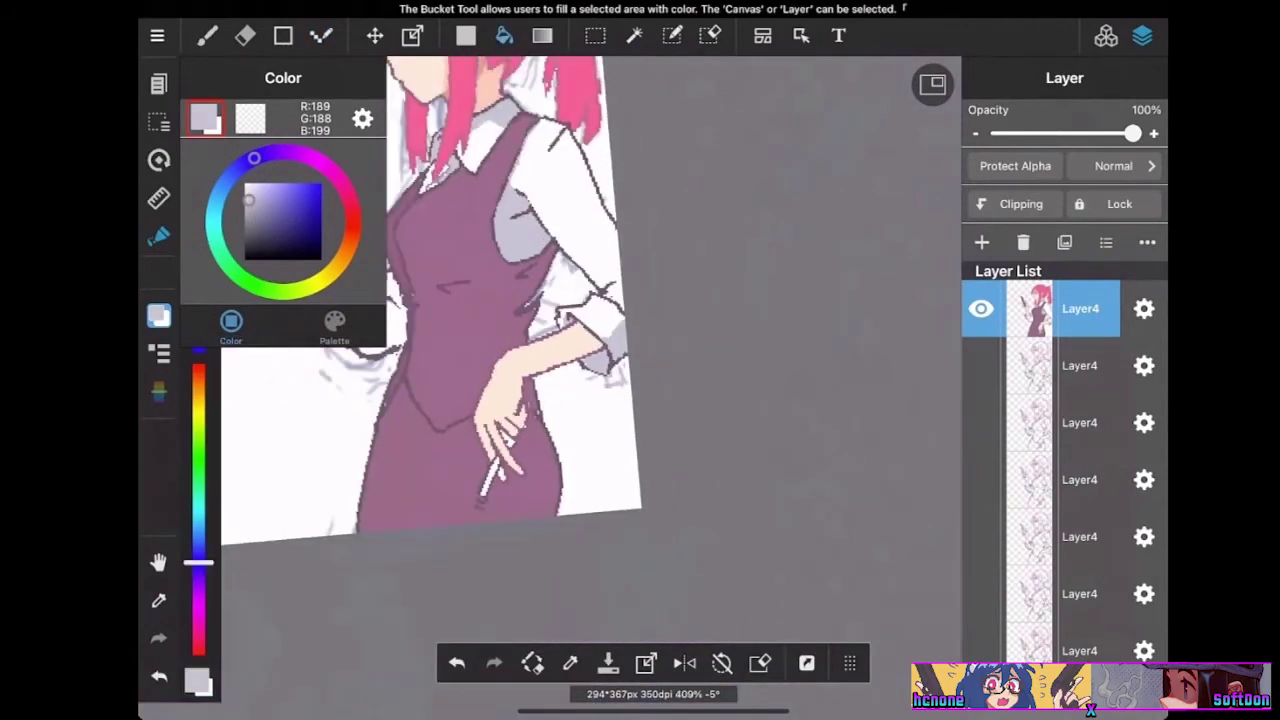
# Draw a jagged light gray shadow edge across the raised arm's sleeve beside the vest and fill the sleeve below it
pyautogui.click(321, 35)
pyautogui.scroll(-1, 590, 388)
pyautogui.scroll(5, 600, 330)
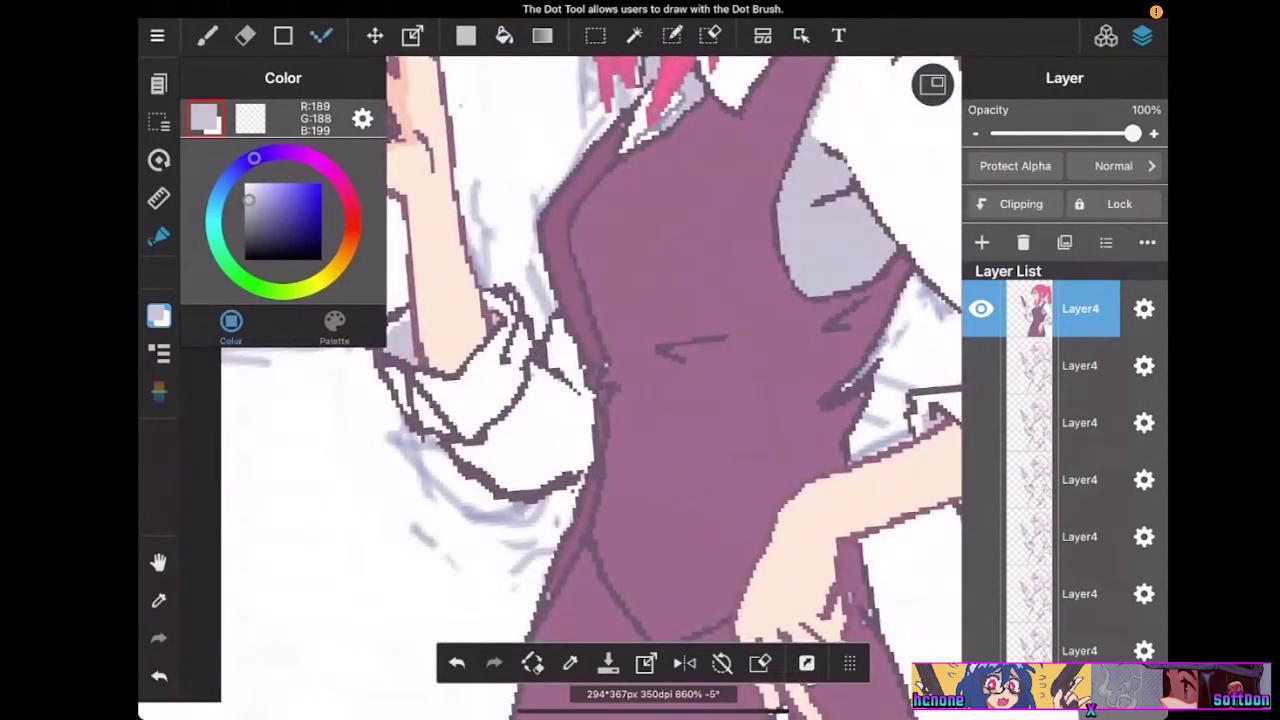
pyautogui.moveTo(531, 376)
pyautogui.mouseDown()
pyautogui.moveTo(578, 396)
pyautogui.moveTo(564, 364)
pyautogui.moveTo(571, 381)
pyautogui.mouseUp()
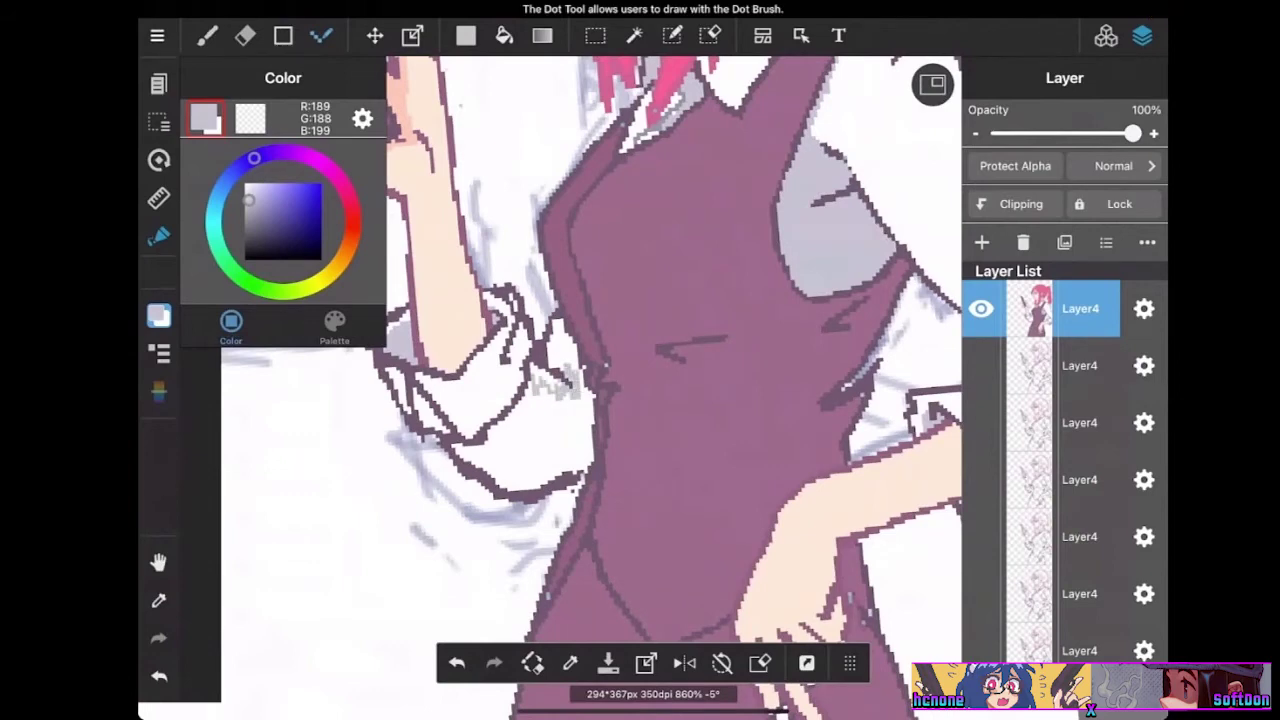
pyautogui.click(504, 35)
pyautogui.click(530, 440)
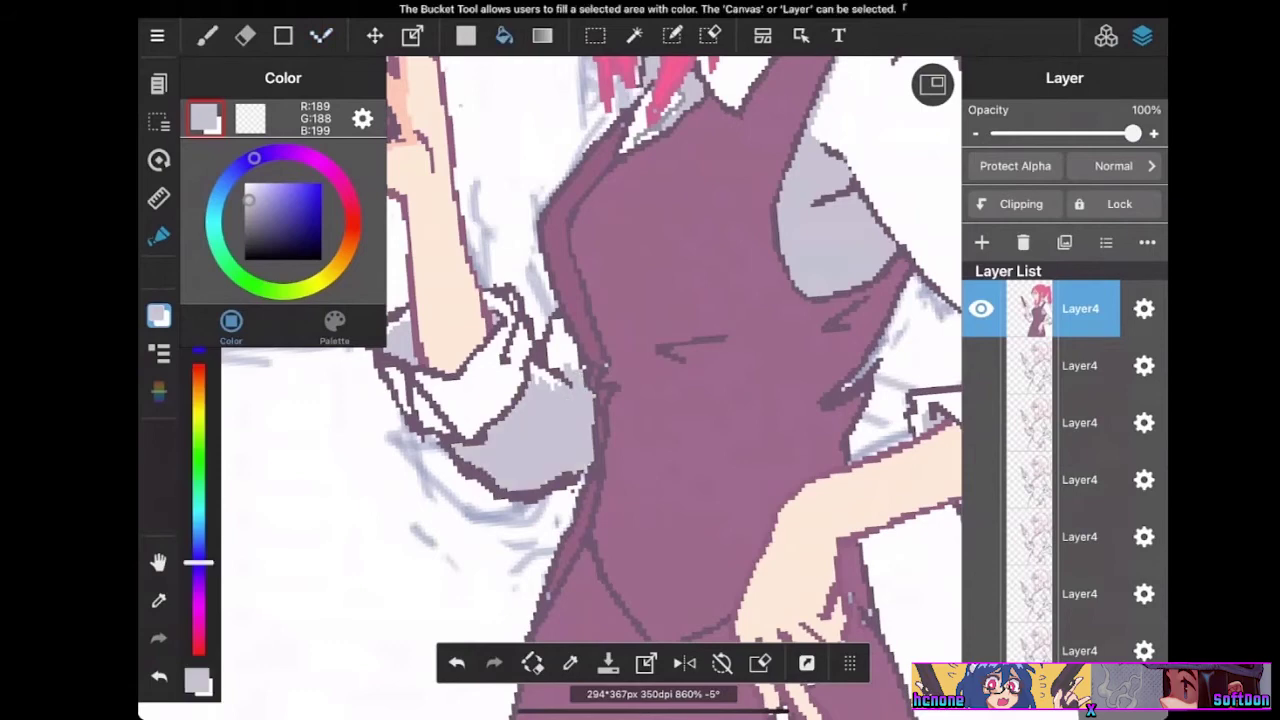
# Shade the raised arm's rolled cuff by filling its small fold areas gray and drawing a wavy gray shadow boundary below the forearm
pyautogui.click(430, 410)
pyautogui.click(321, 36)
pyautogui.moveTo(472, 362); pyautogui.dragTo(502, 405)
pyautogui.scroll(-3, 600, 380)
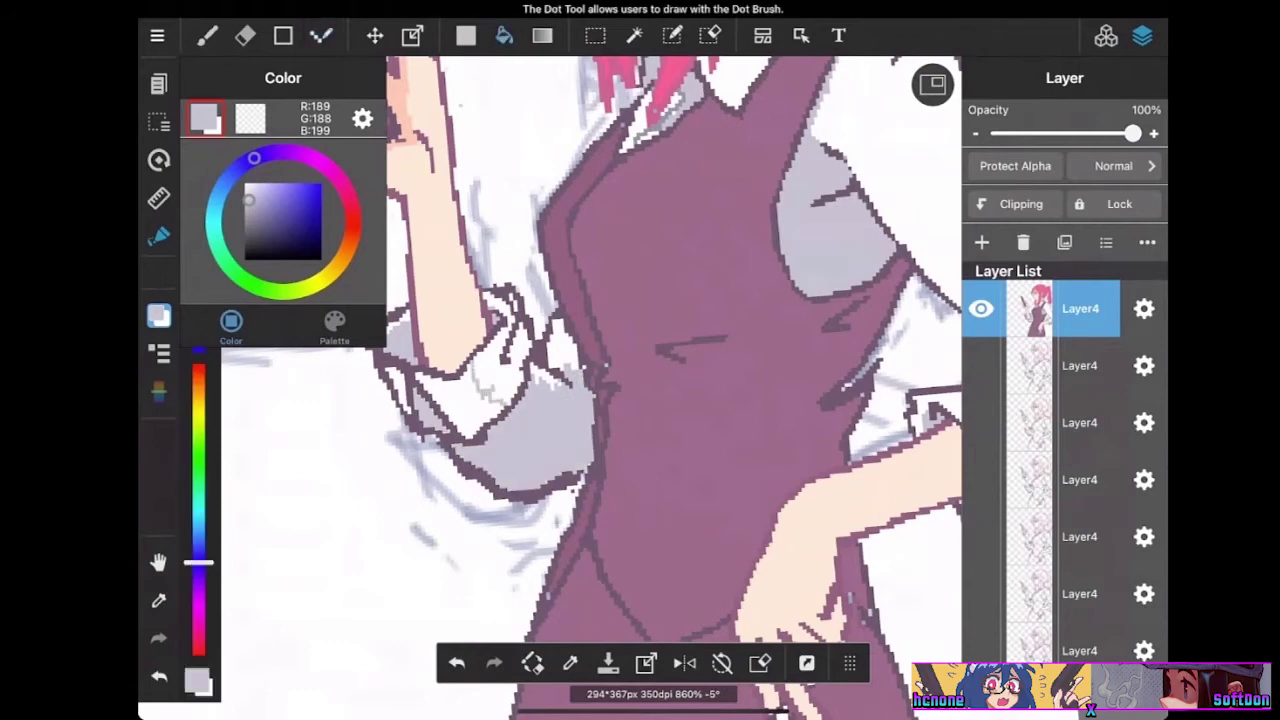
pyautogui.click(504, 35)
pyautogui.click(459, 400)
pyautogui.click(398, 391)
pyautogui.scroll(-5, 650, 330)
pyautogui.click(664, 374)
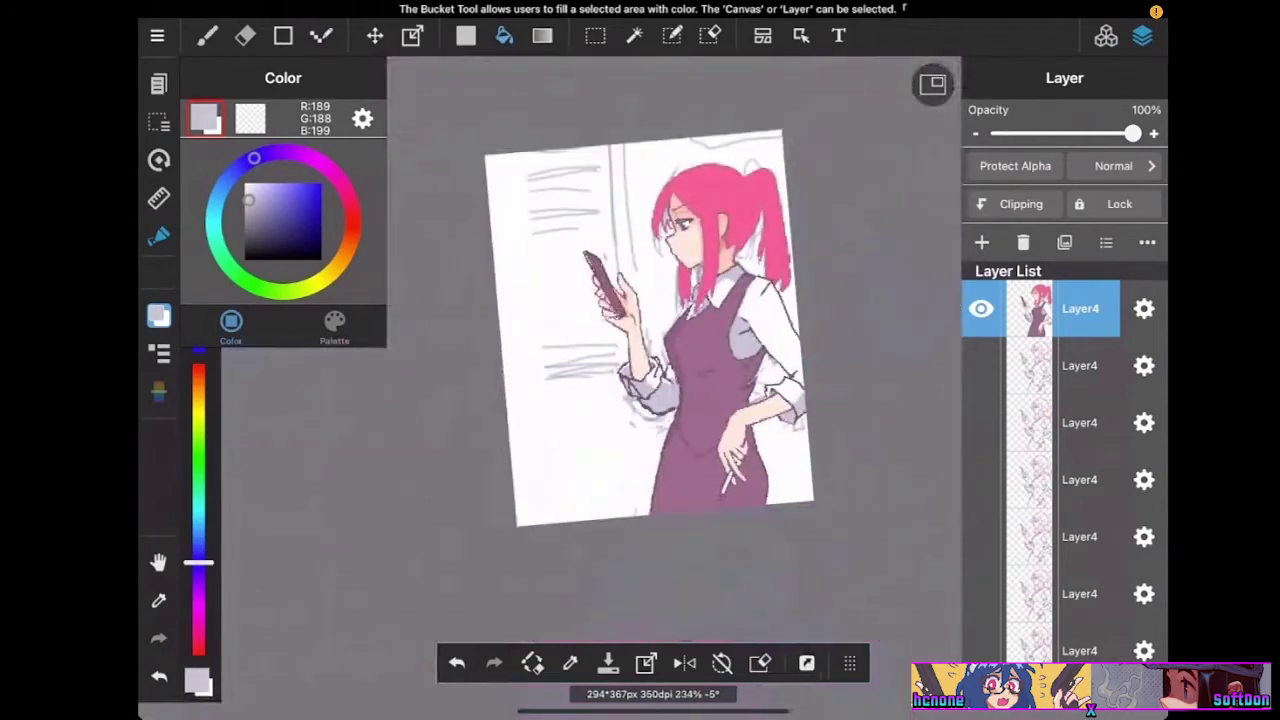
# Draw a light gray shadow stroke along the lowered arm's sleeve, just inside its inner outline above the elbow
pyautogui.scroll(5, 700, 350)
pyautogui.click(320, 35)
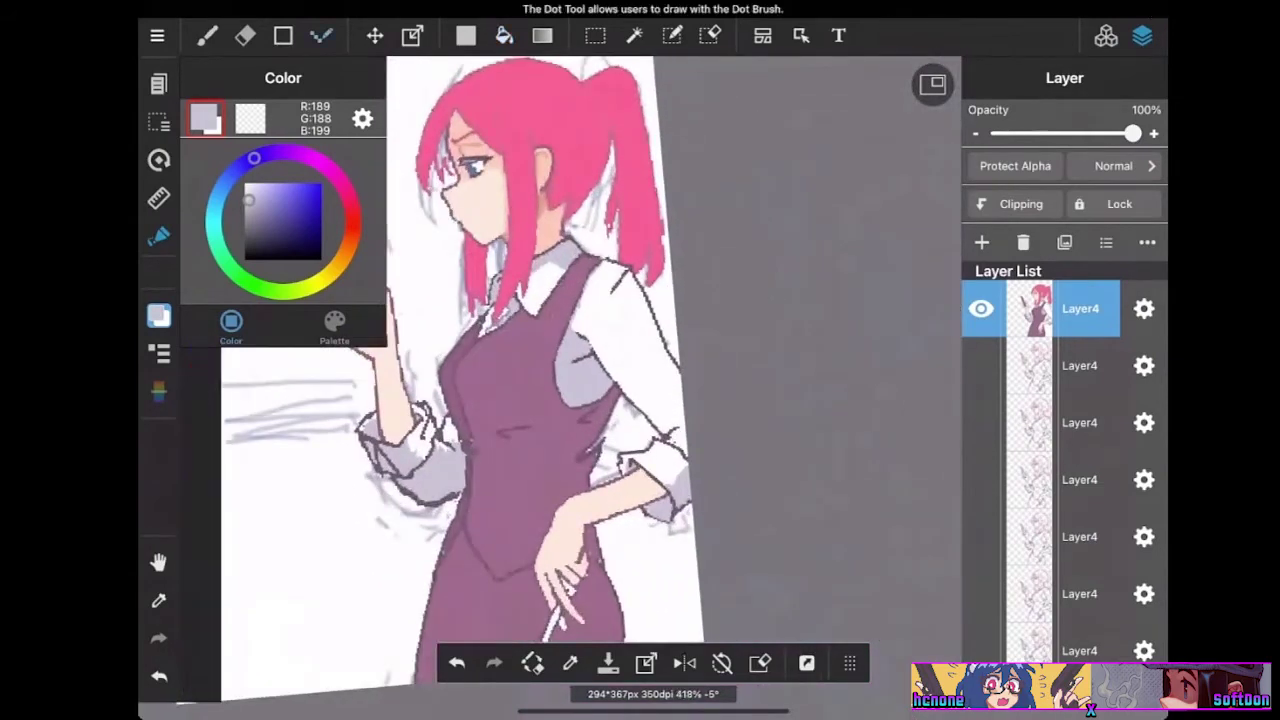
pyautogui.scroll(3, 652, 358)
pyautogui.moveTo(535, 348); pyautogui.dragTo(576, 428)
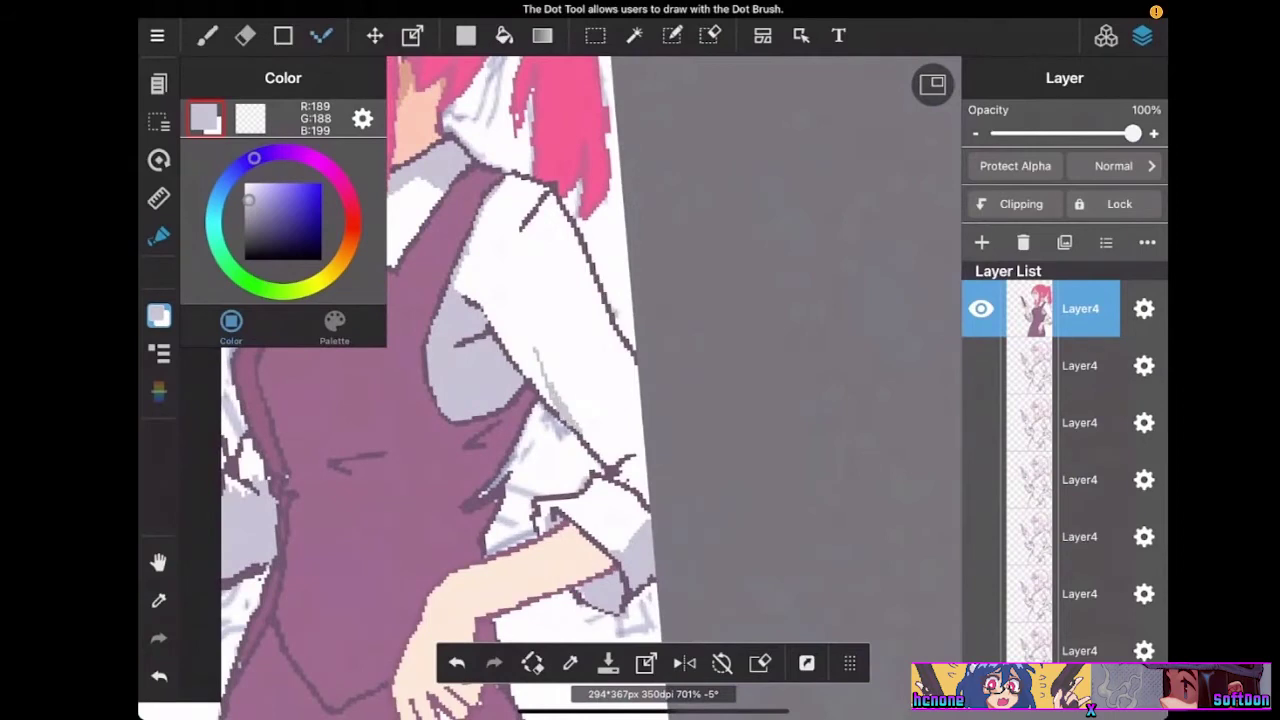
# Sample the muted pink (R182 G93 B131) at the top of the bangs and trace the hair's outer front edge beside the forehead
pyautogui.scroll(-8, 600, 380)
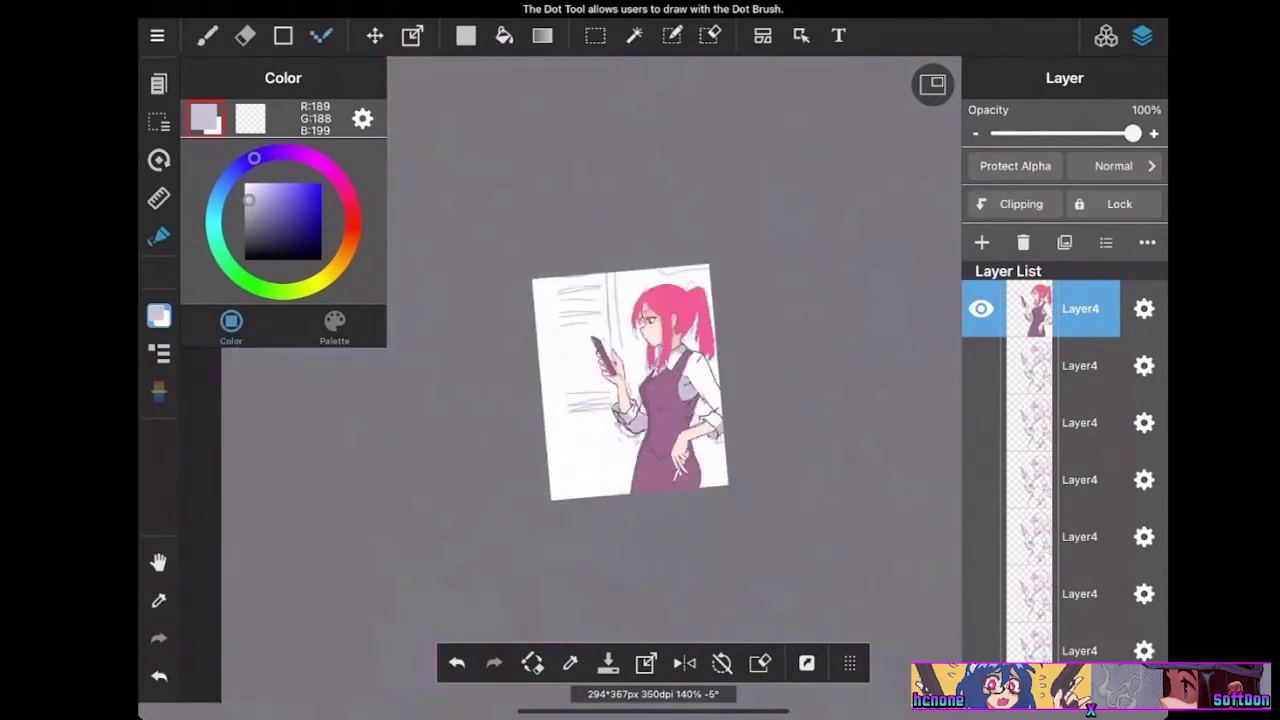
pyautogui.scroll(8, 630, 380)
pyautogui.click(158, 600)
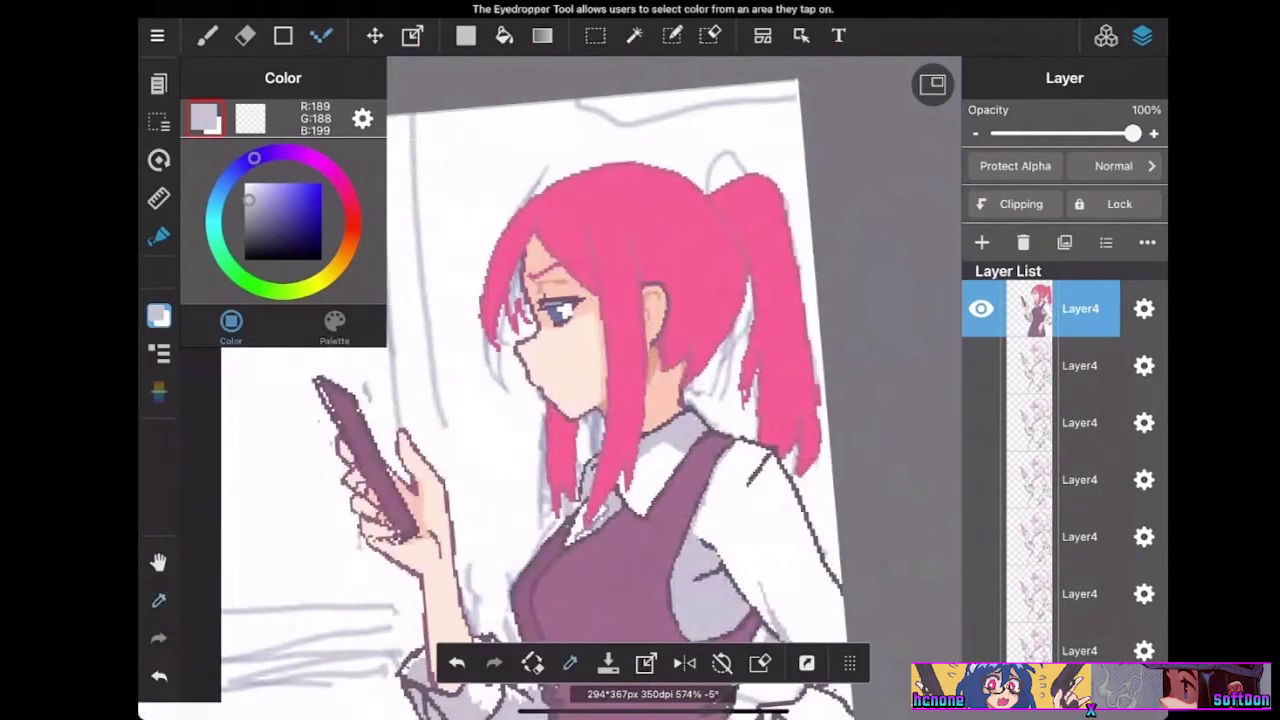
pyautogui.click(537, 197)
pyautogui.moveTo(535, 196); pyautogui.dragTo(485, 269)
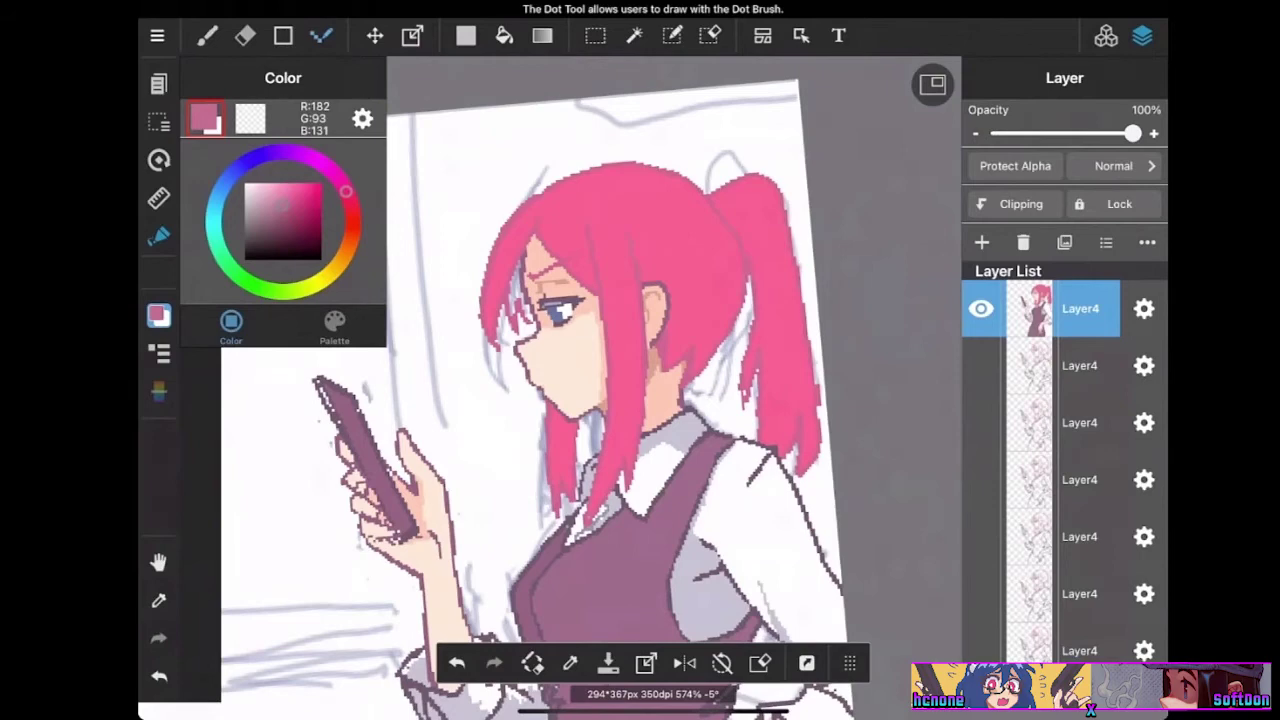
# Sample the shirt's light gray shadow color (R189 G188 B199) and paint a short shadow stroke across the white of the eye
pyautogui.scroll(-3, 776, 314)
pyautogui.scroll(3, 776, 314)
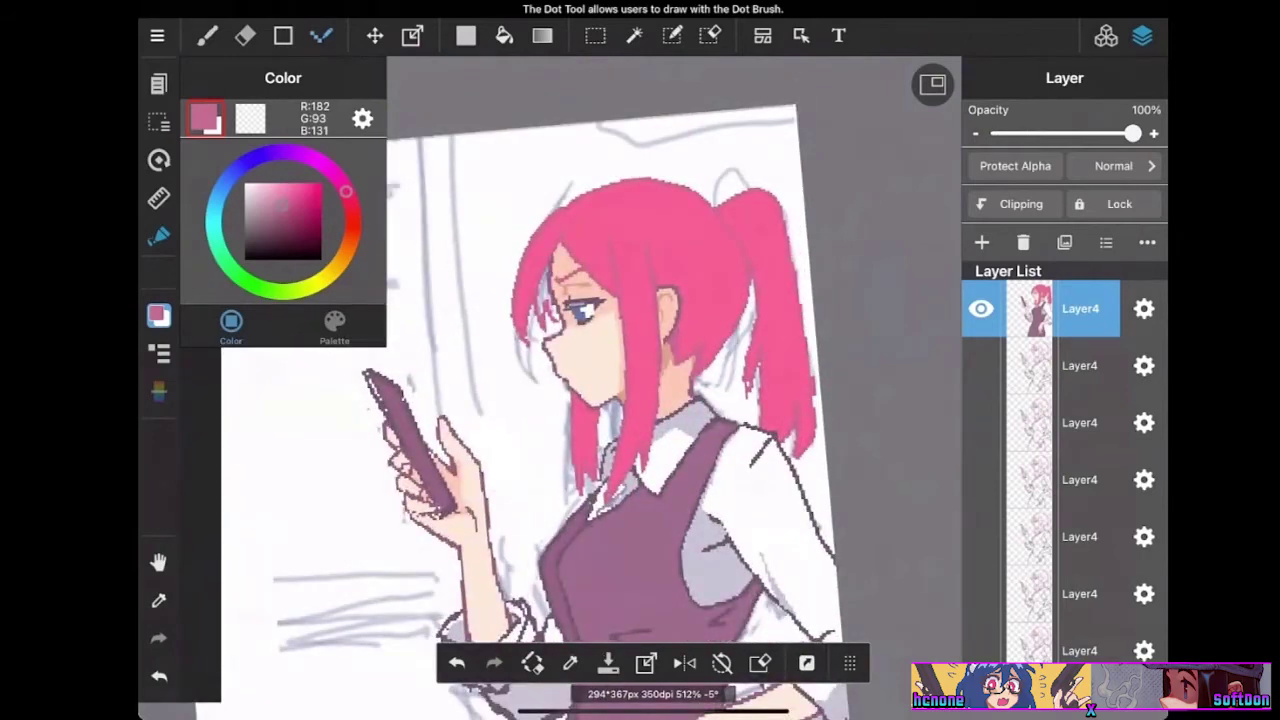
pyautogui.press('i')
pyautogui.click(712, 298)
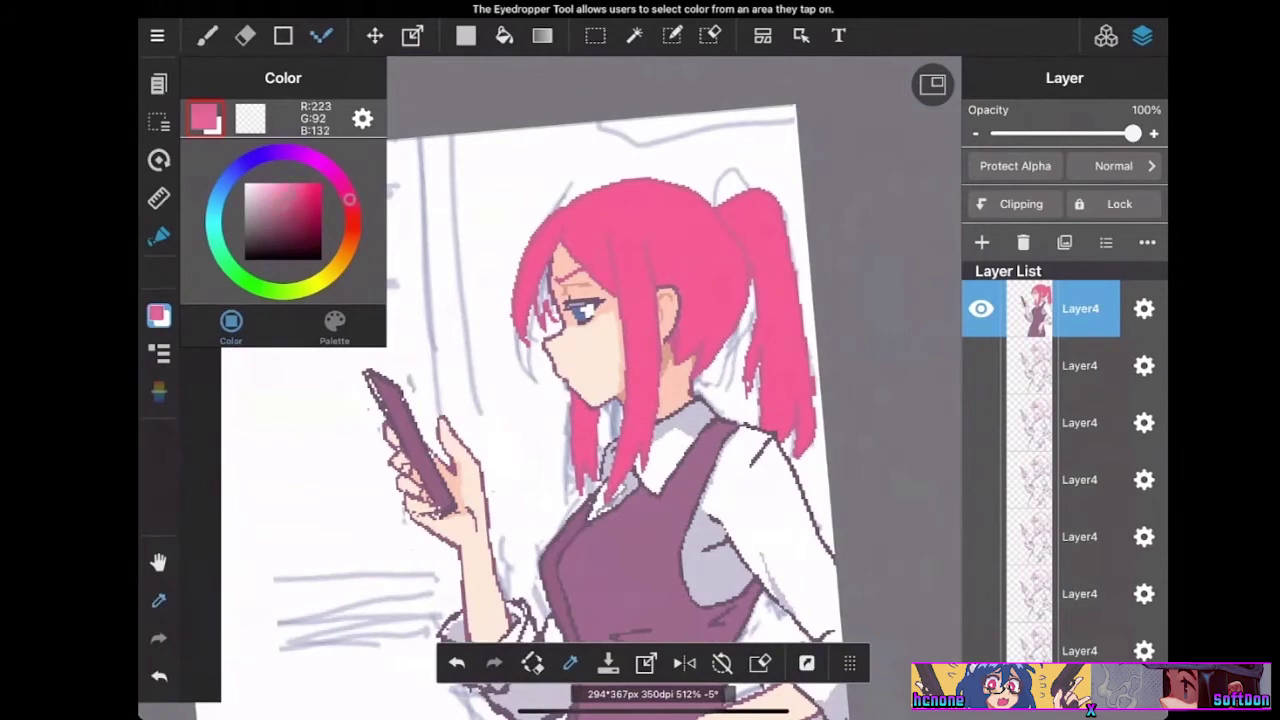
pyautogui.scroll(3, 679, 362)
pyautogui.press('i')
pyautogui.click(705, 442)
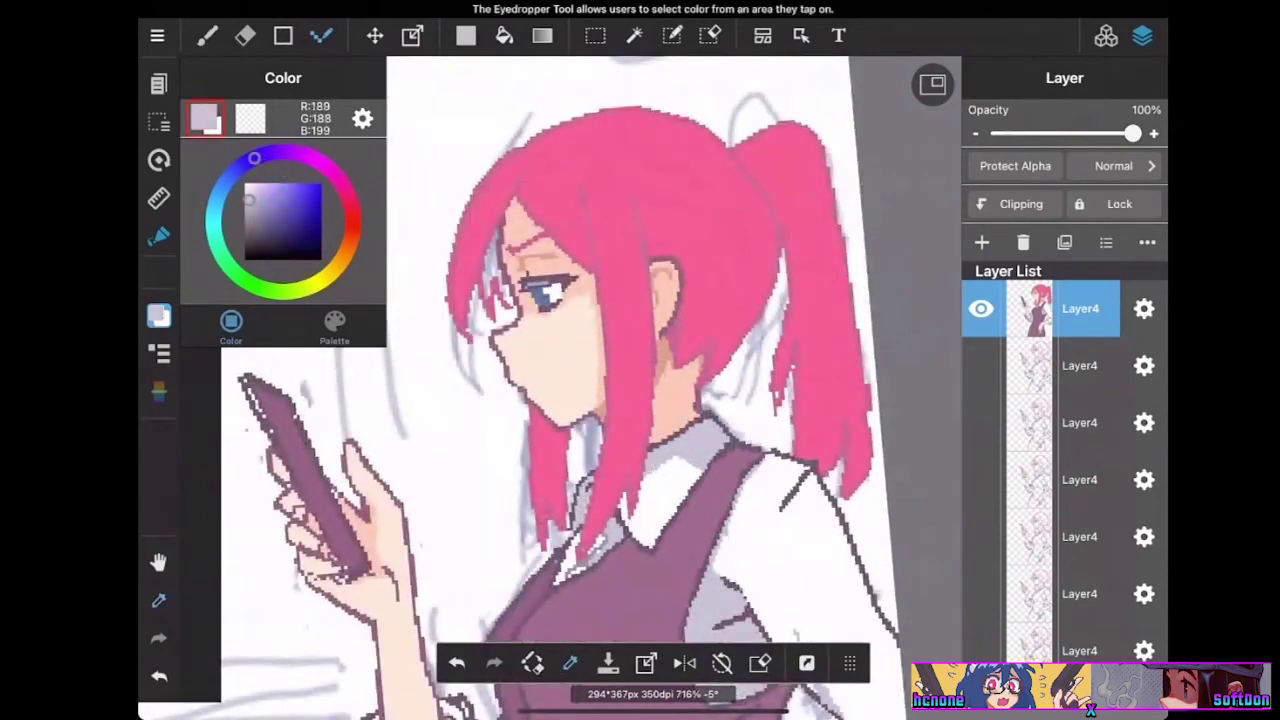
pyautogui.scroll(3, 660, 325)
pyautogui.scroll(2, 553, 293)
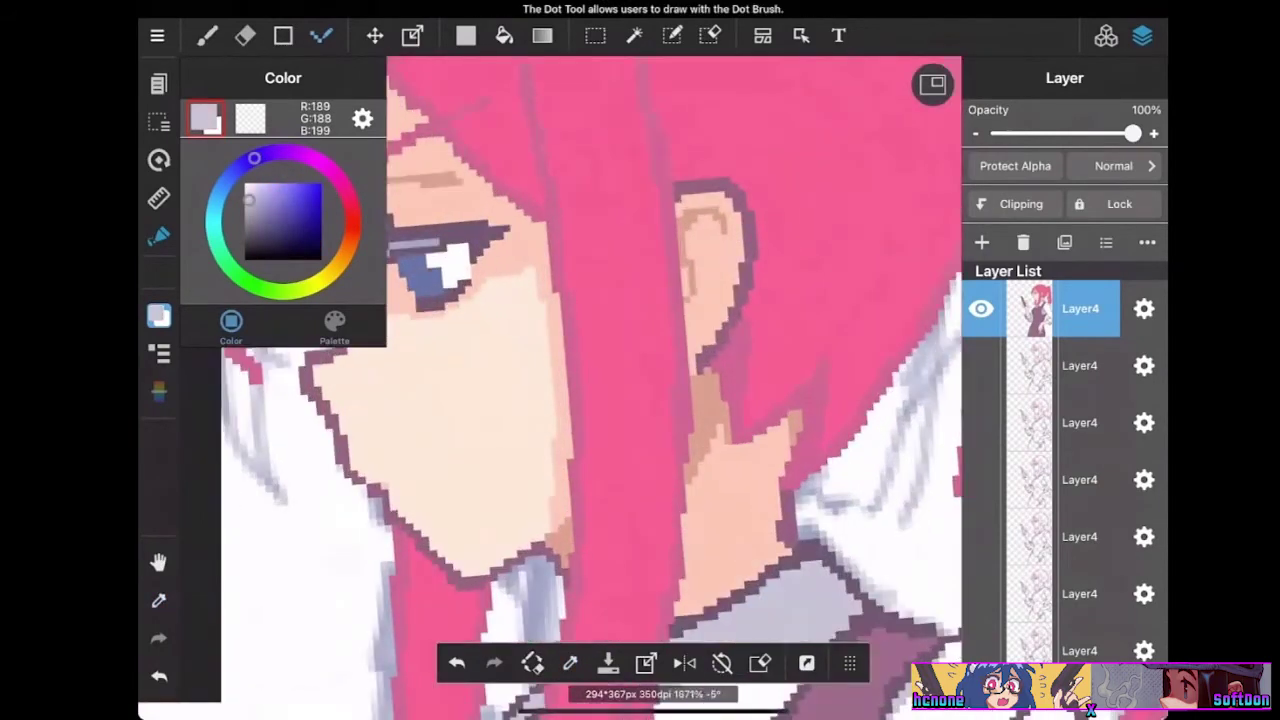
pyautogui.moveTo(429, 257)
pyautogui.mouseDown()
pyautogui.moveTo(466, 250)
pyautogui.moveTo(462, 261)
pyautogui.mouseUp()
pyautogui.scroll(-5, 677, 276)
pyautogui.scroll(-3, 600, 380)
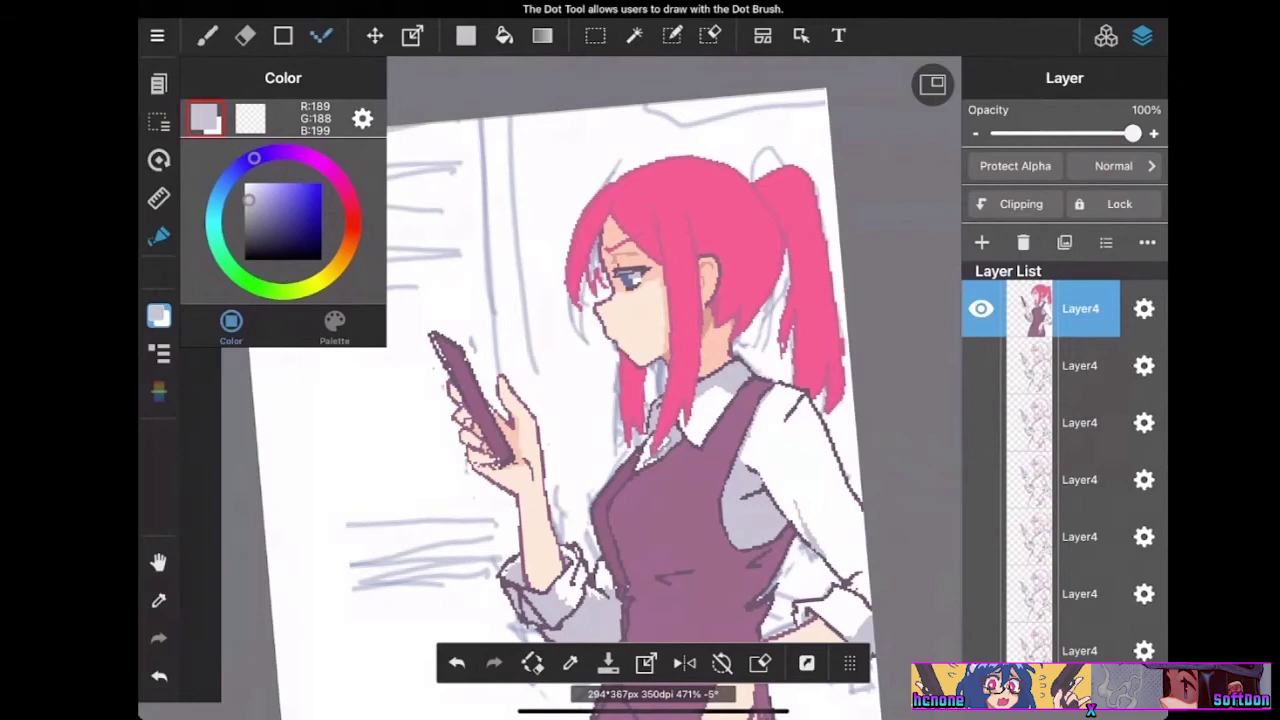
# Sample the pink hair shade (R223 G92 B132) and the muted purple outline color below the ear (R128 G87 B114)
pyautogui.scroll(3, 640, 400)
pyautogui.click(569, 662)
pyautogui.click(729, 226)
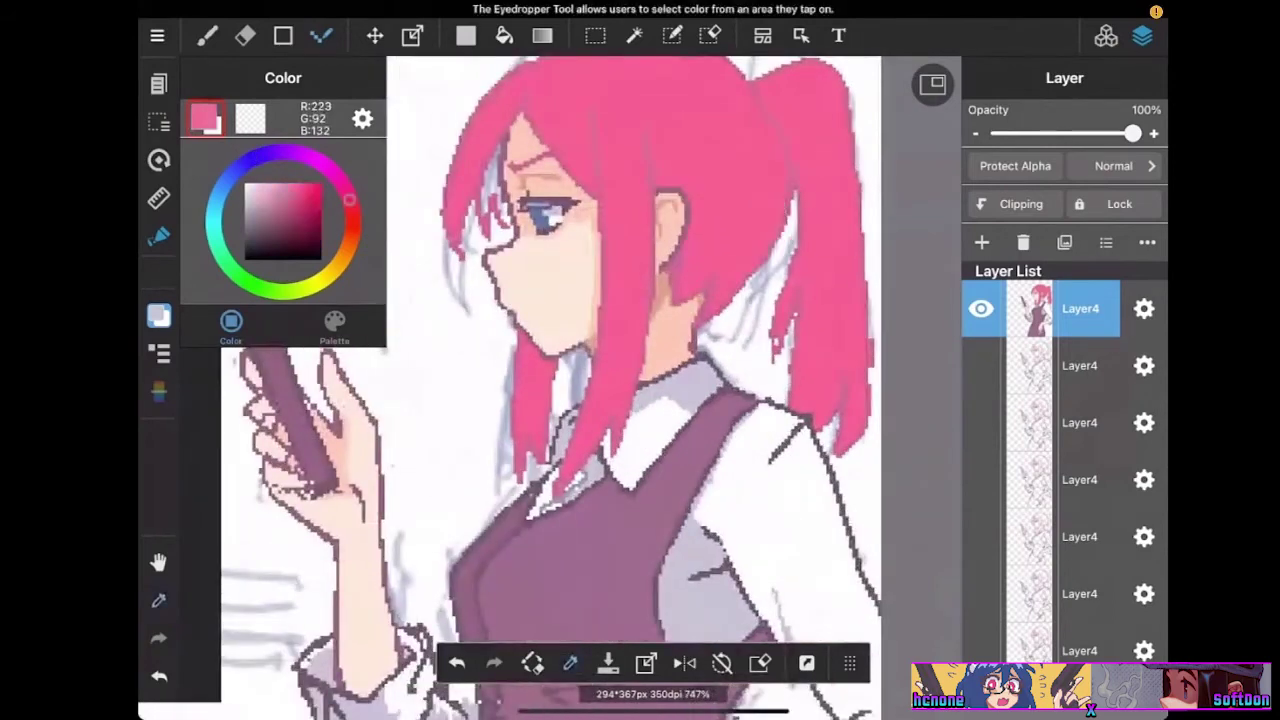
pyautogui.scroll(3, 620, 380)
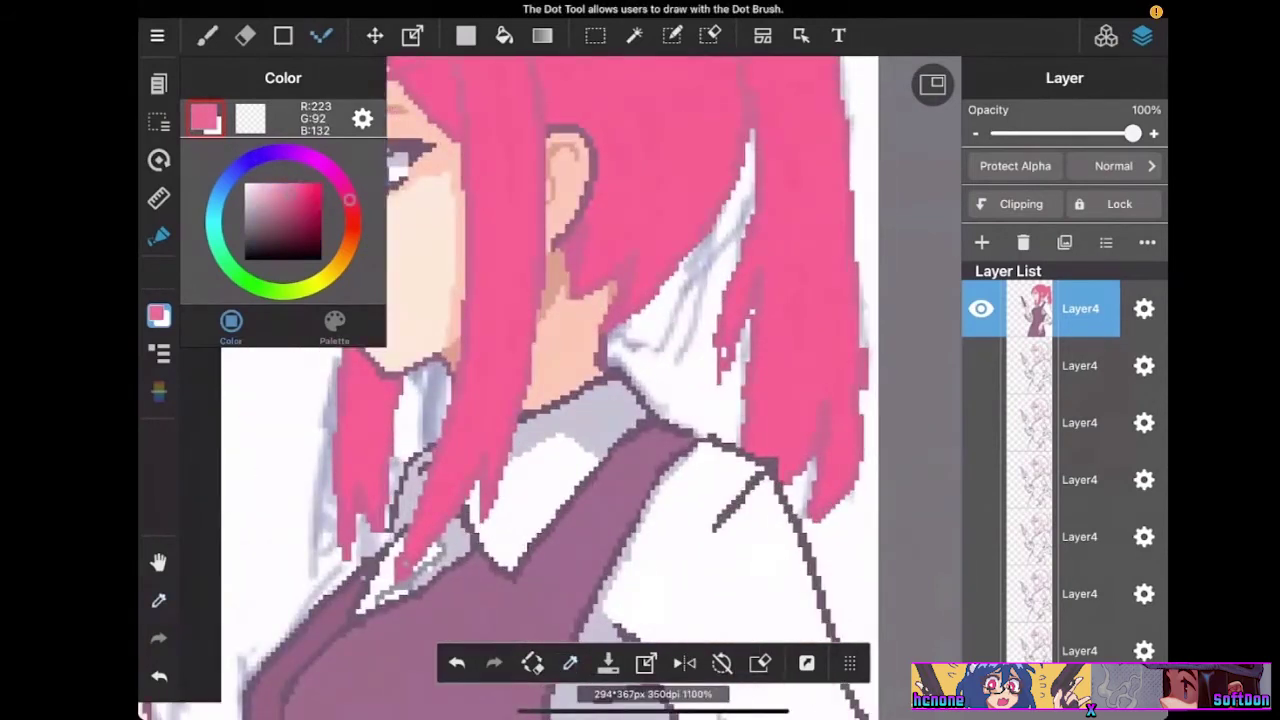
pyautogui.scroll(-5, 600, 400)
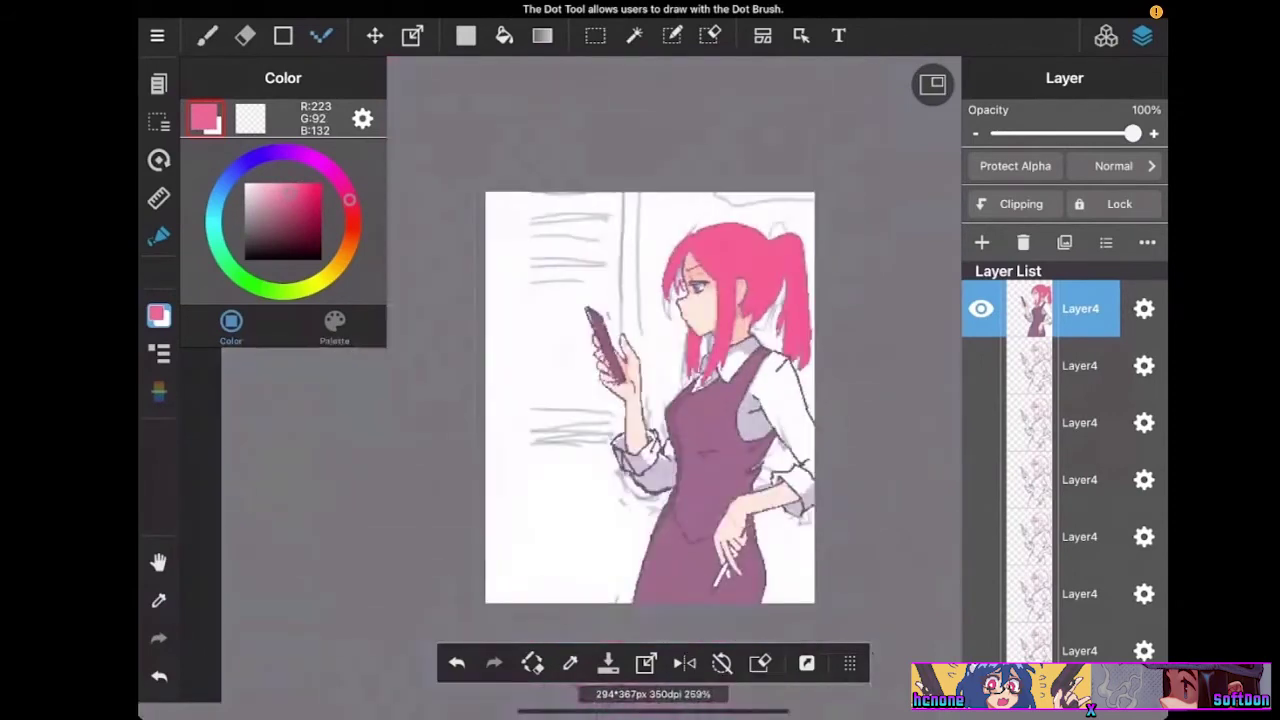
pyautogui.scroll(2, 600, 400)
pyautogui.scroll(5, 760, 320)
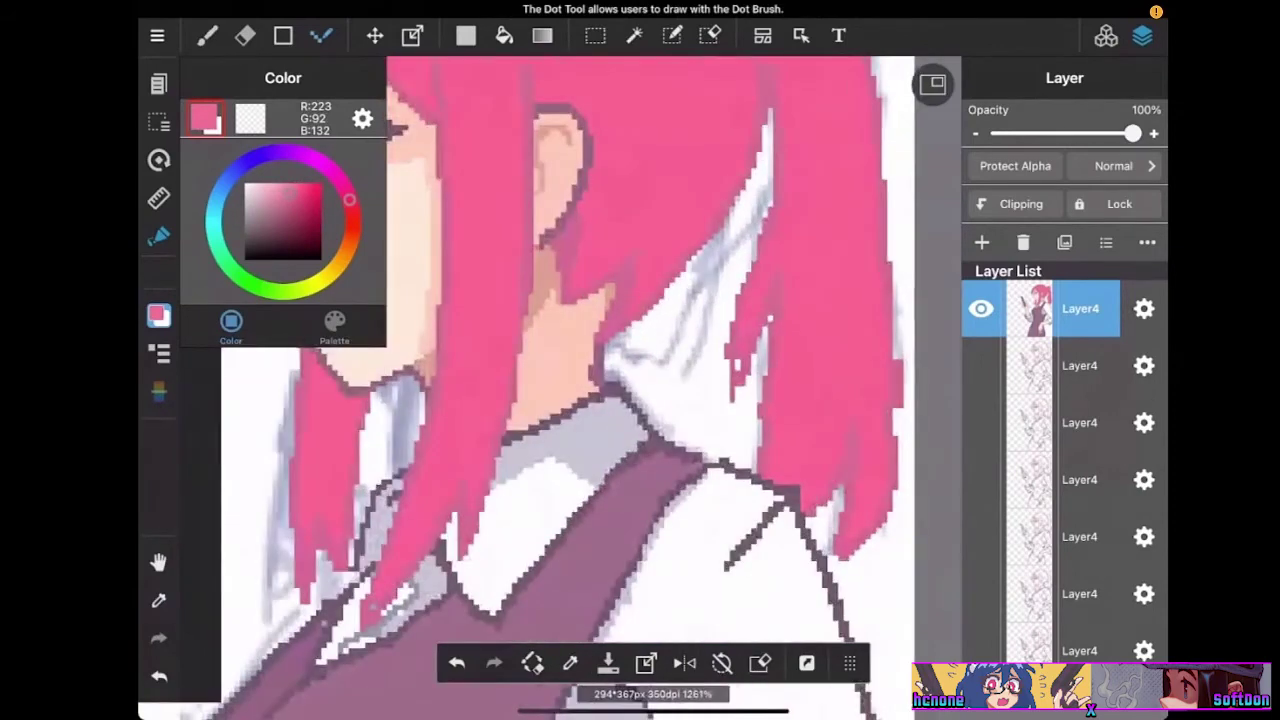
pyautogui.click(542, 240)
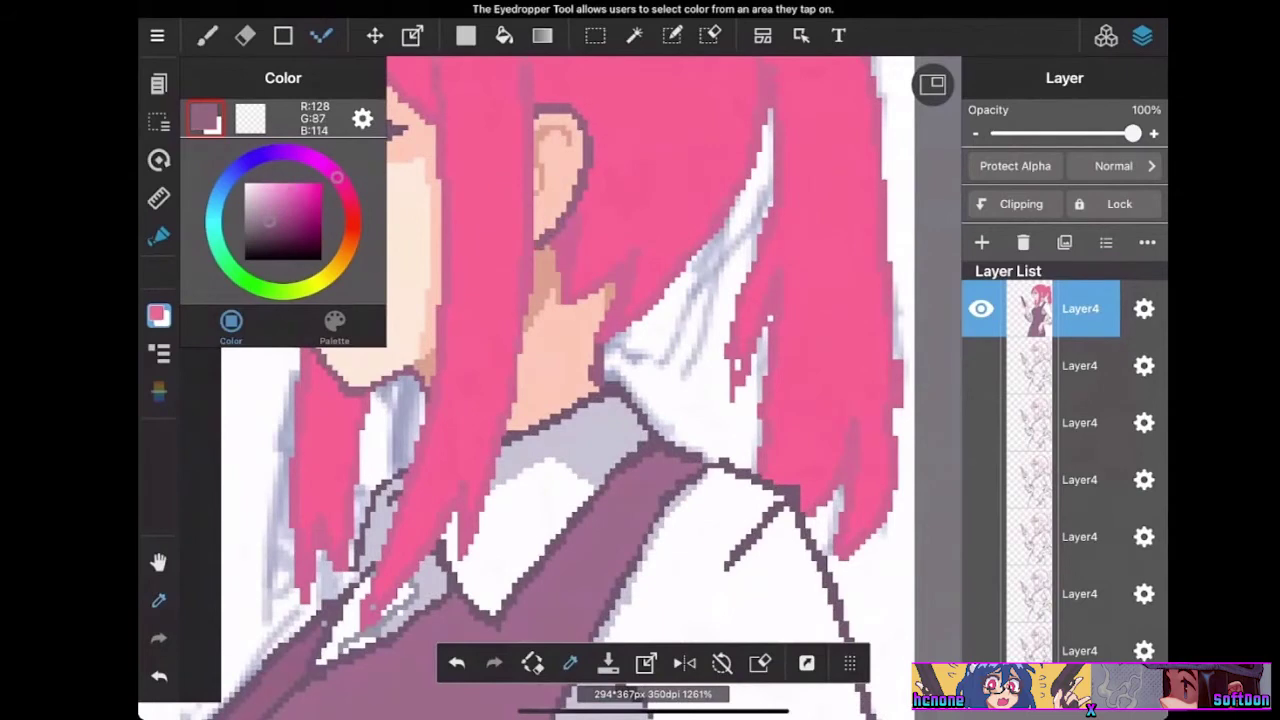
# Darken the sampled purple to R120 G85 B108 and fill the vest's fold shadow below the armhole with it
pyautogui.scroll(-5, 600, 400)
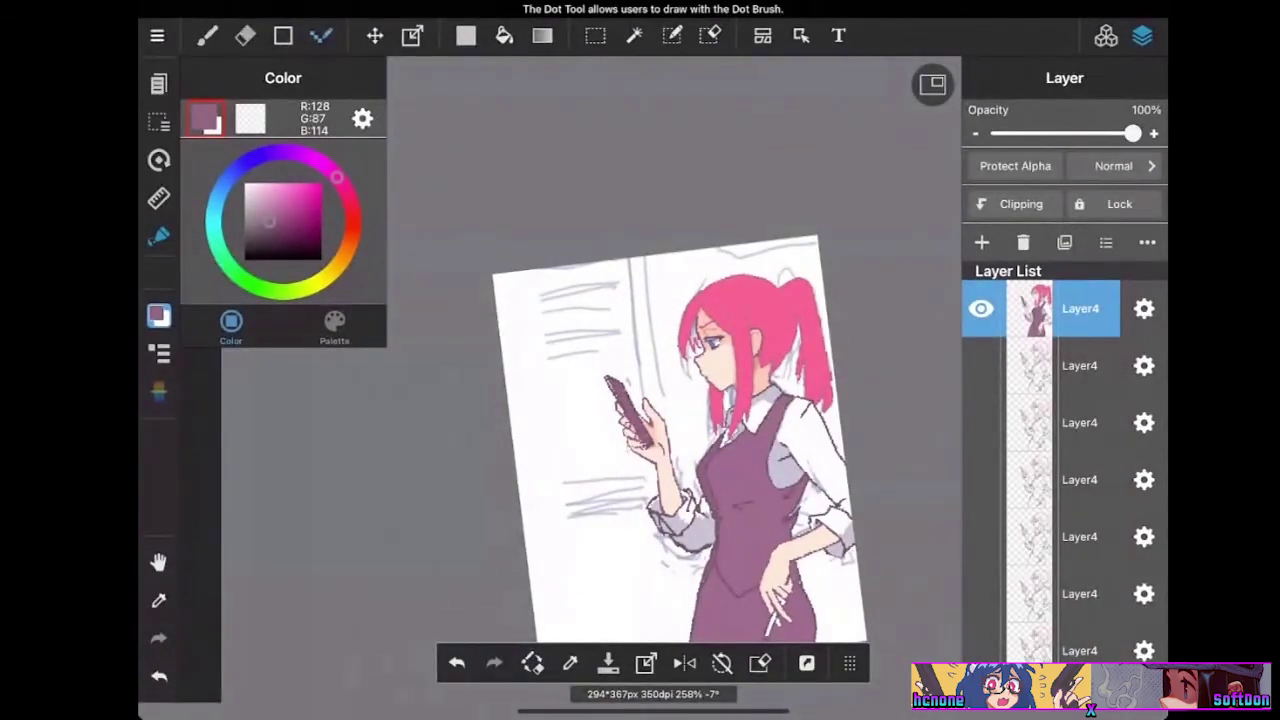
pyautogui.scroll(-1, 676, 440)
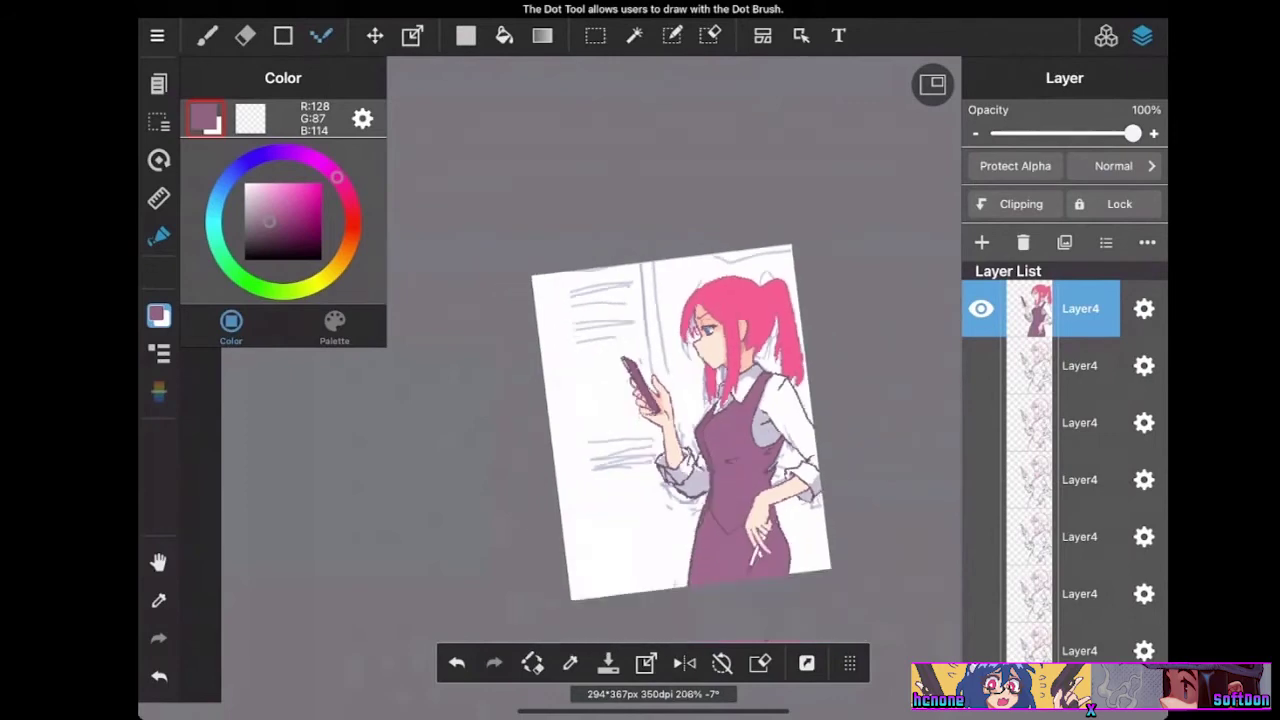
pyautogui.scroll(4, 676, 440)
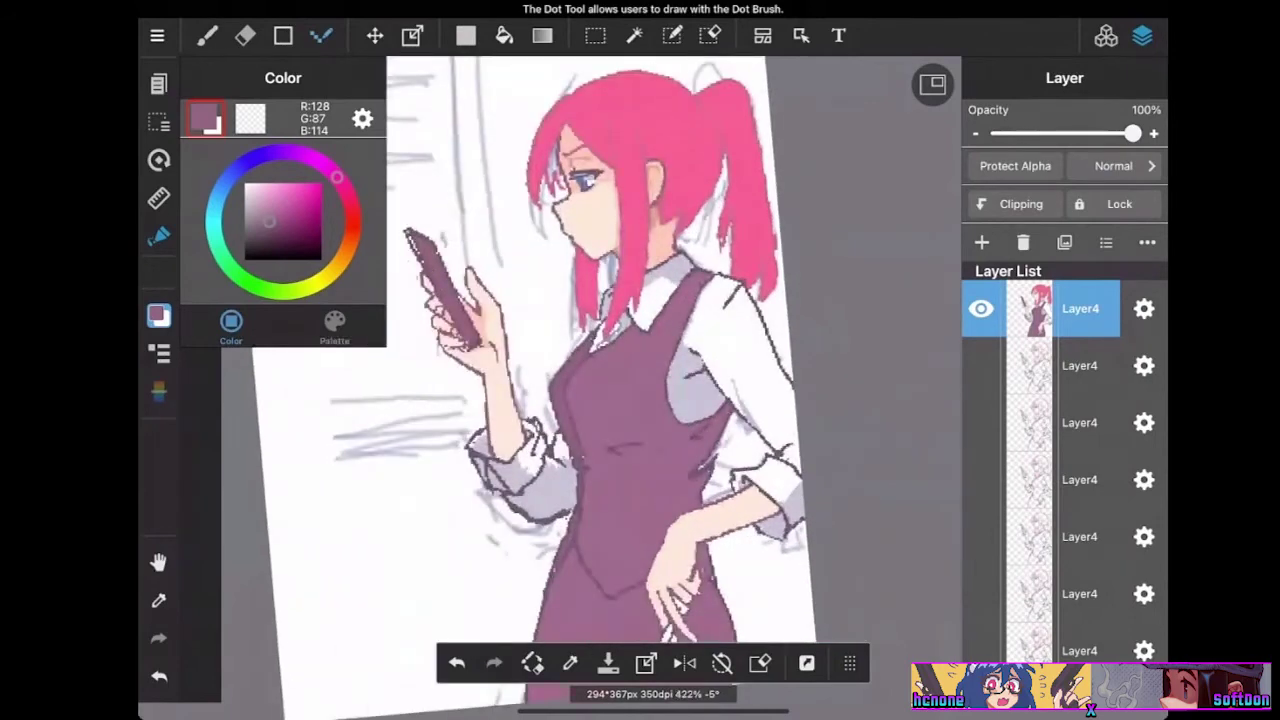
pyautogui.click(570, 663)
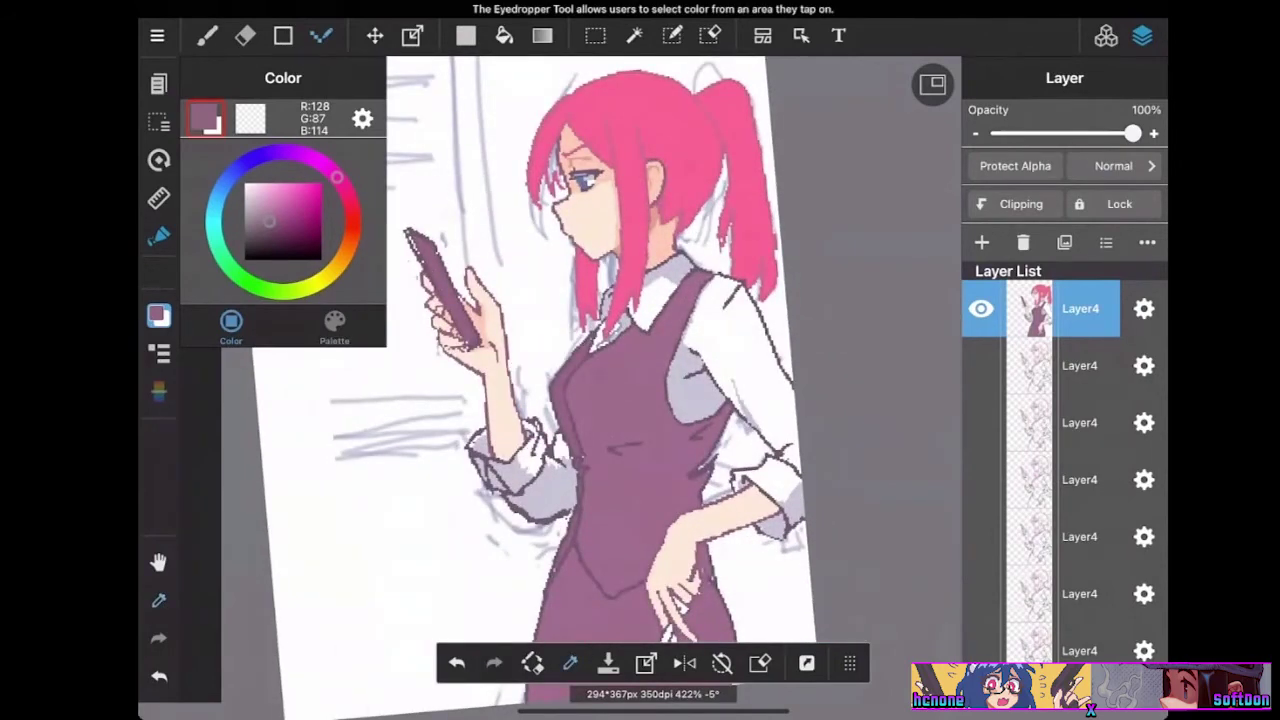
pyautogui.click(570, 663)
pyautogui.scroll(4, 600, 400)
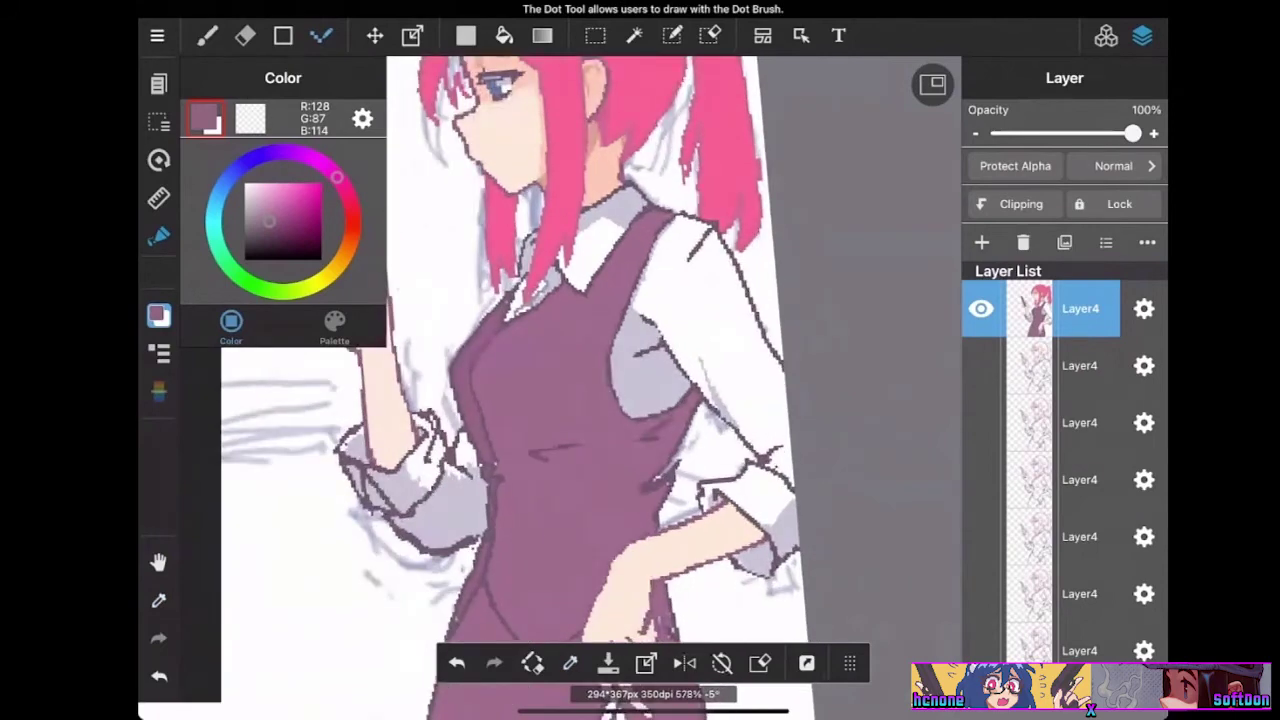
pyautogui.moveTo(269, 221); pyautogui.dragTo(267, 224)
pyautogui.scroll(3, 600, 400)
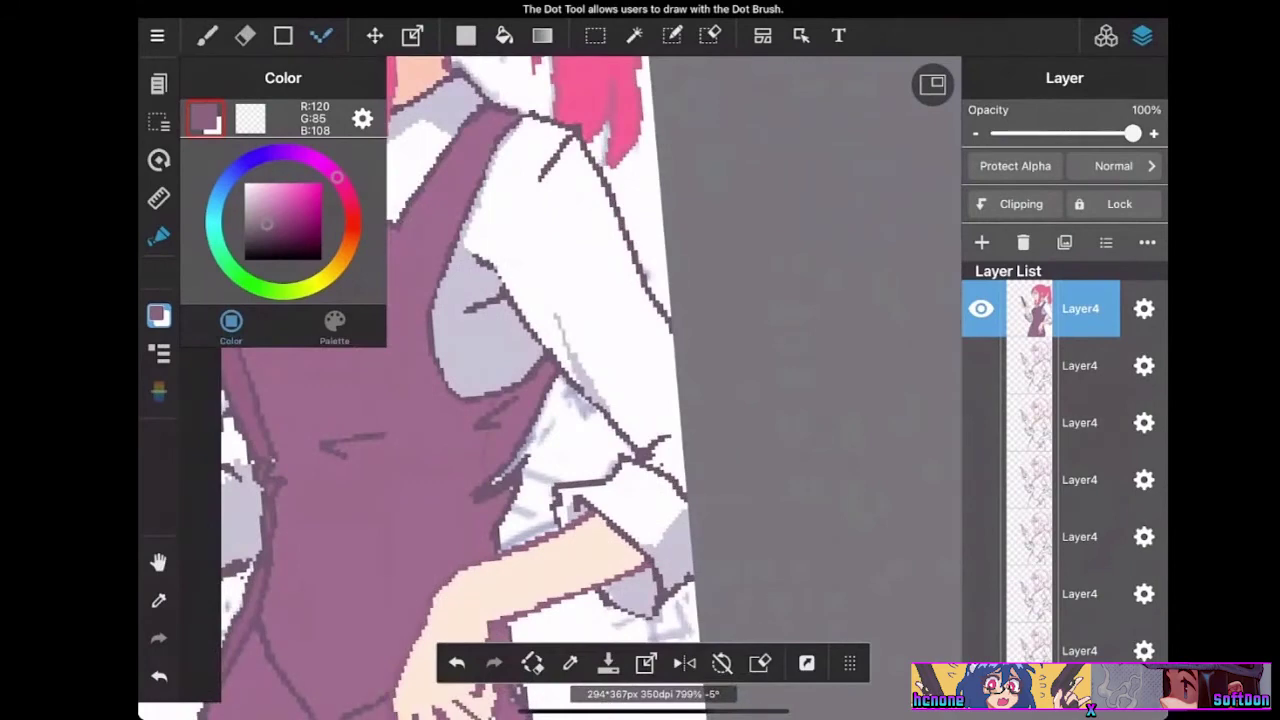
pyautogui.click(504, 35)
pyautogui.click(515, 425)
pyautogui.scroll(-5, 463, 387)
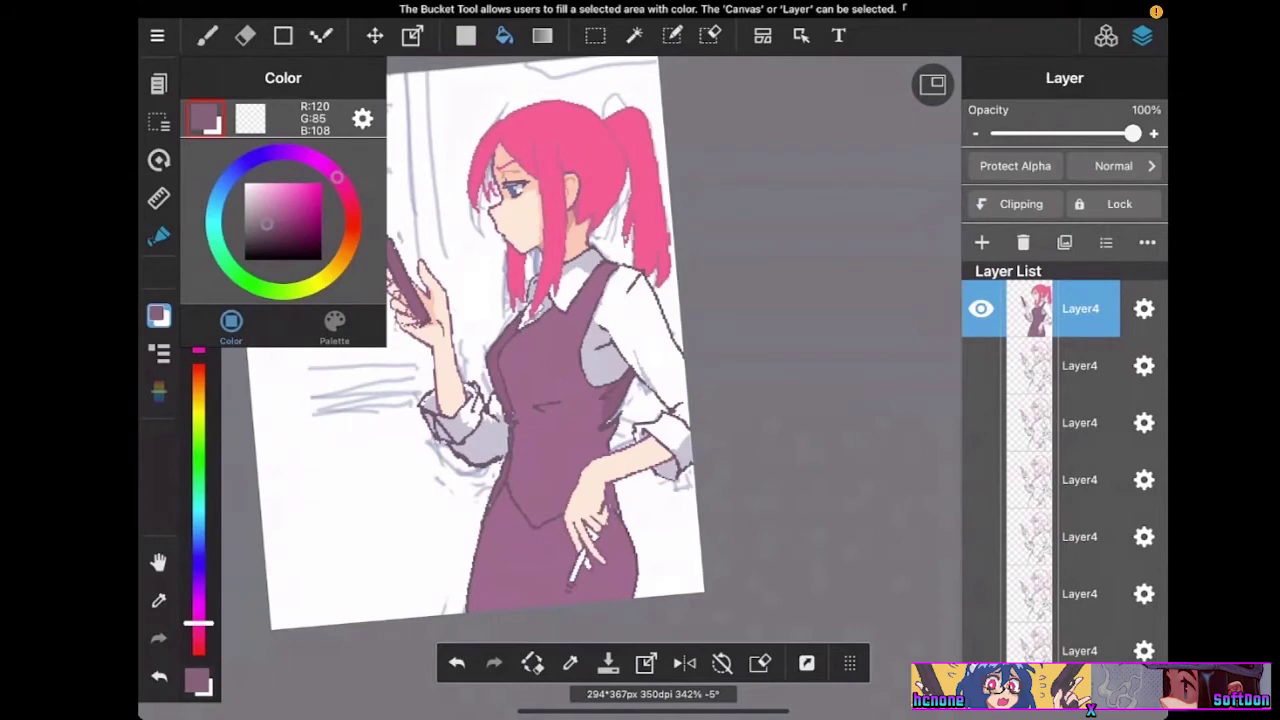
# Sample the shirt's light gray (R189 G188 B199) and draw a thin shadow with the Dot tool along the vest's armhole edge
pyautogui.scroll(5, 605, 345)
pyautogui.click(574, 384)
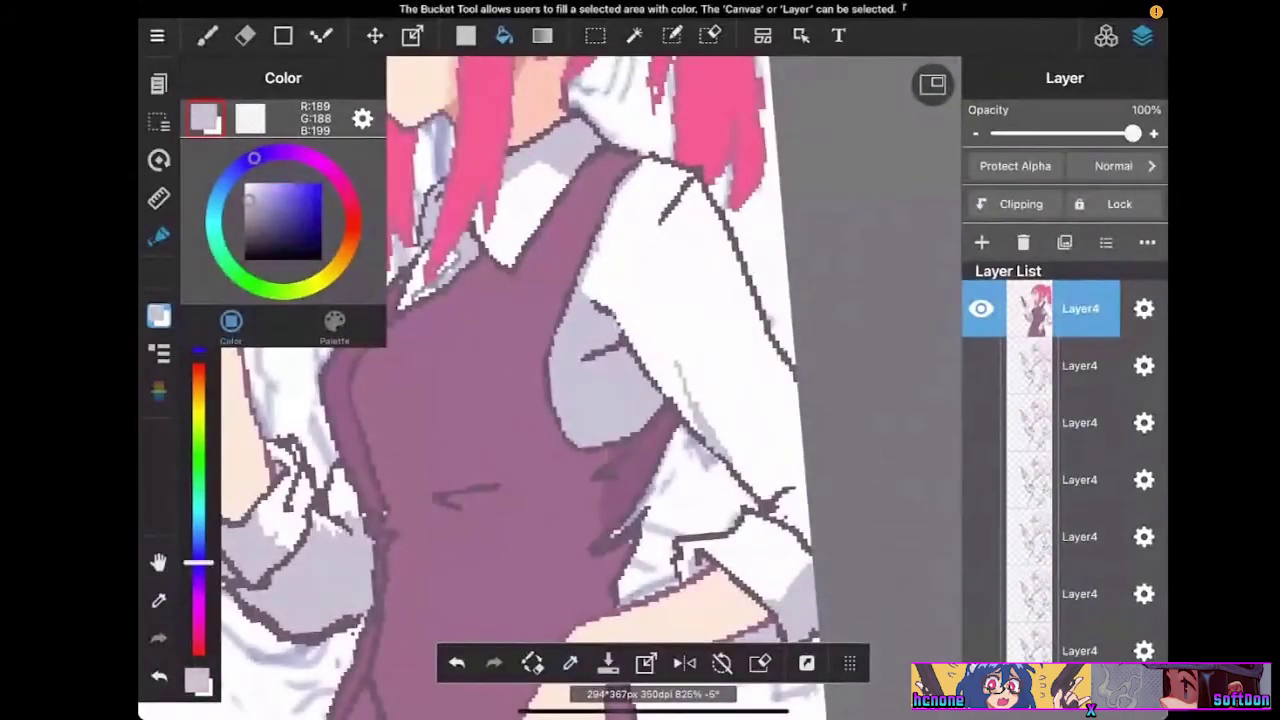
pyautogui.click(321, 35)
pyautogui.scroll(3, 600, 350)
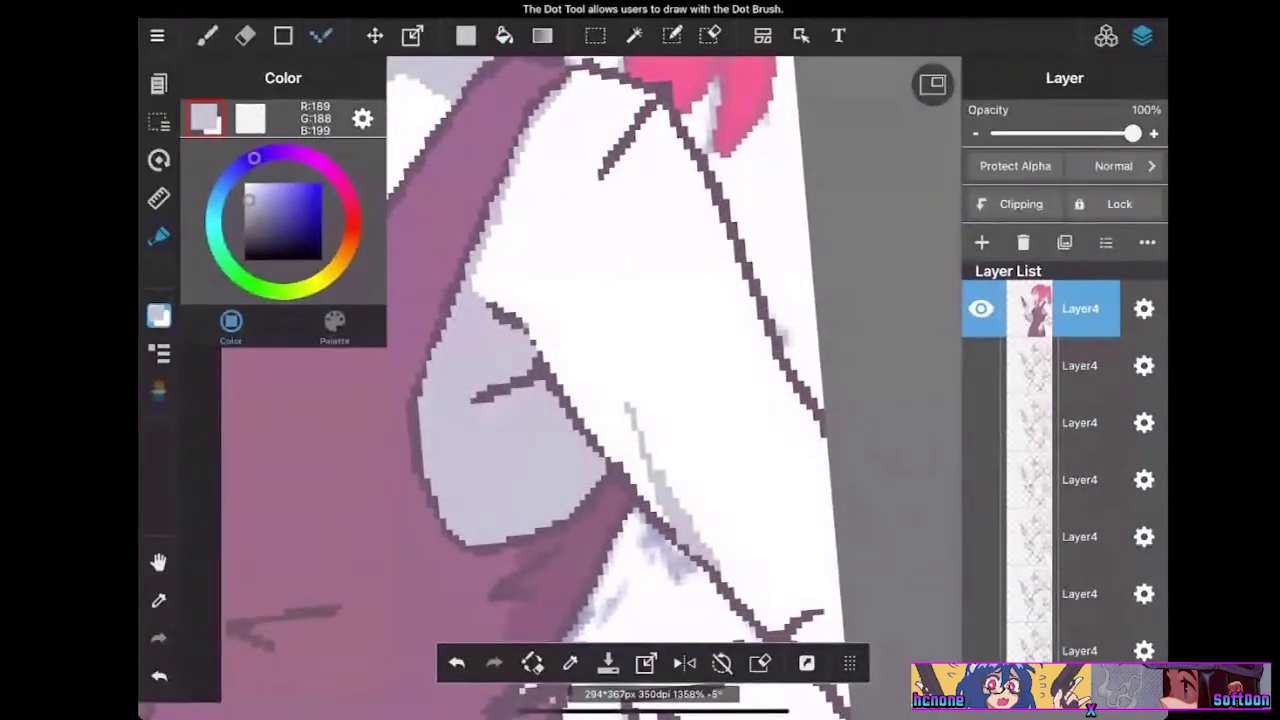
pyautogui.moveTo(483, 228); pyautogui.dragTo(452, 302)
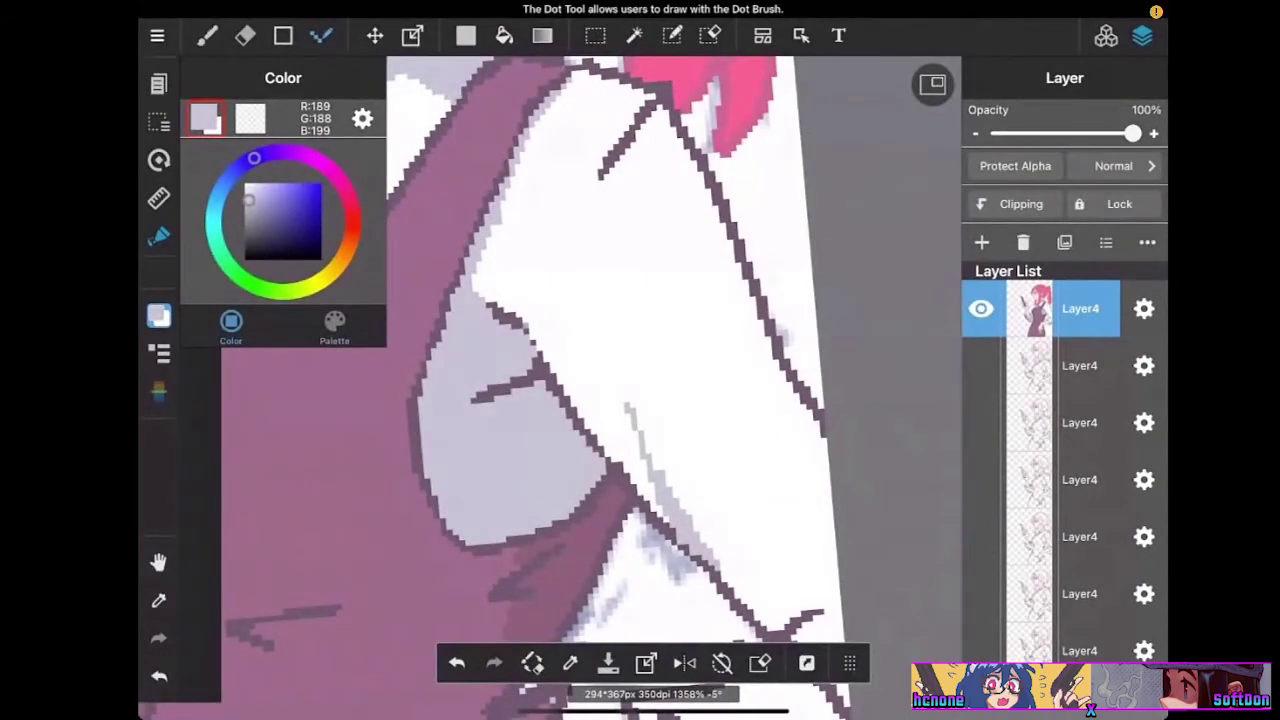
pyautogui.scroll(-5, 590, 380)
pyautogui.scroll(2, 590, 380)
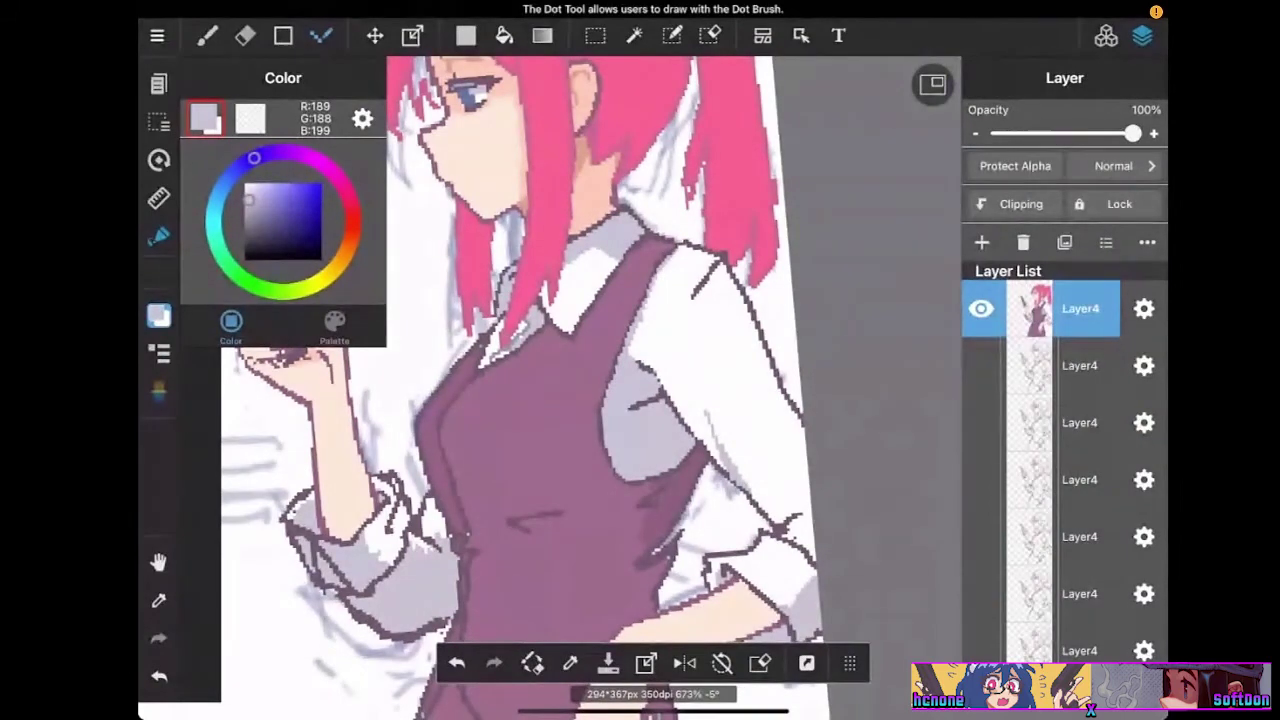
# Sample the dark purple outline color (R96 G78 B97) and redraw the near collar flap's front edge beside the hair down to its tip
pyautogui.scroll(-3, 769, 456)
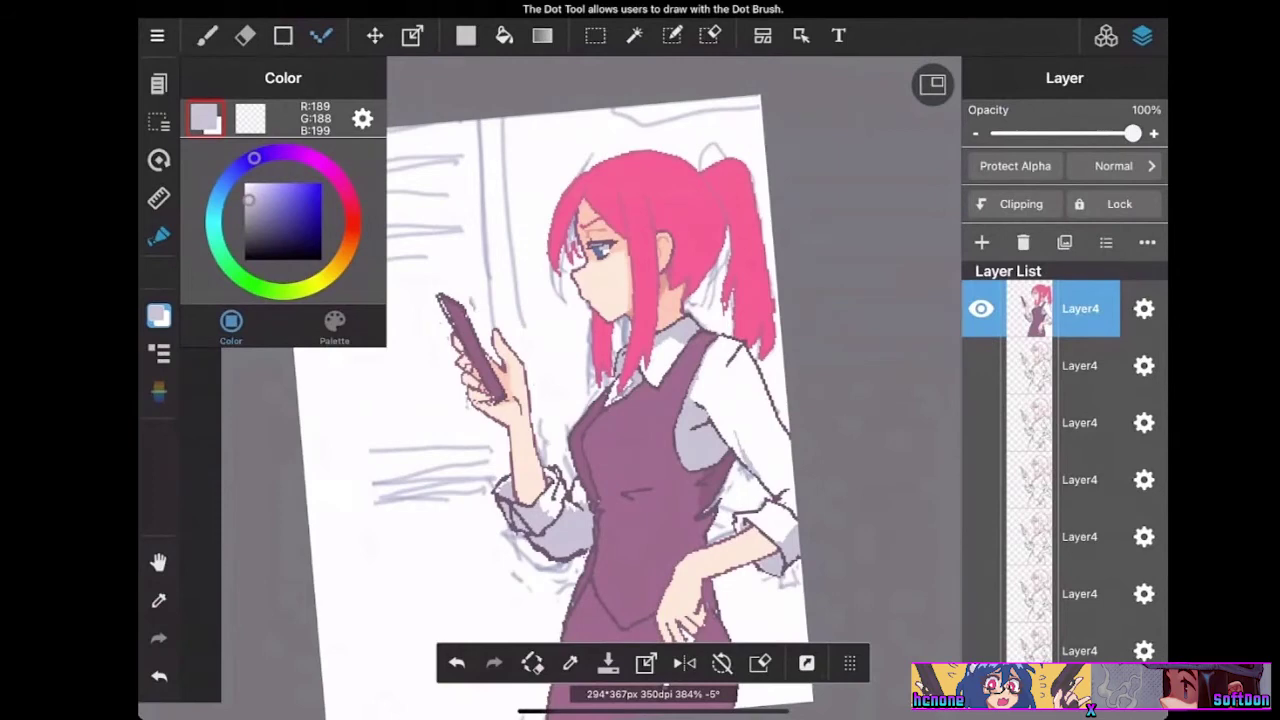
pyautogui.scroll(3, 590, 380)
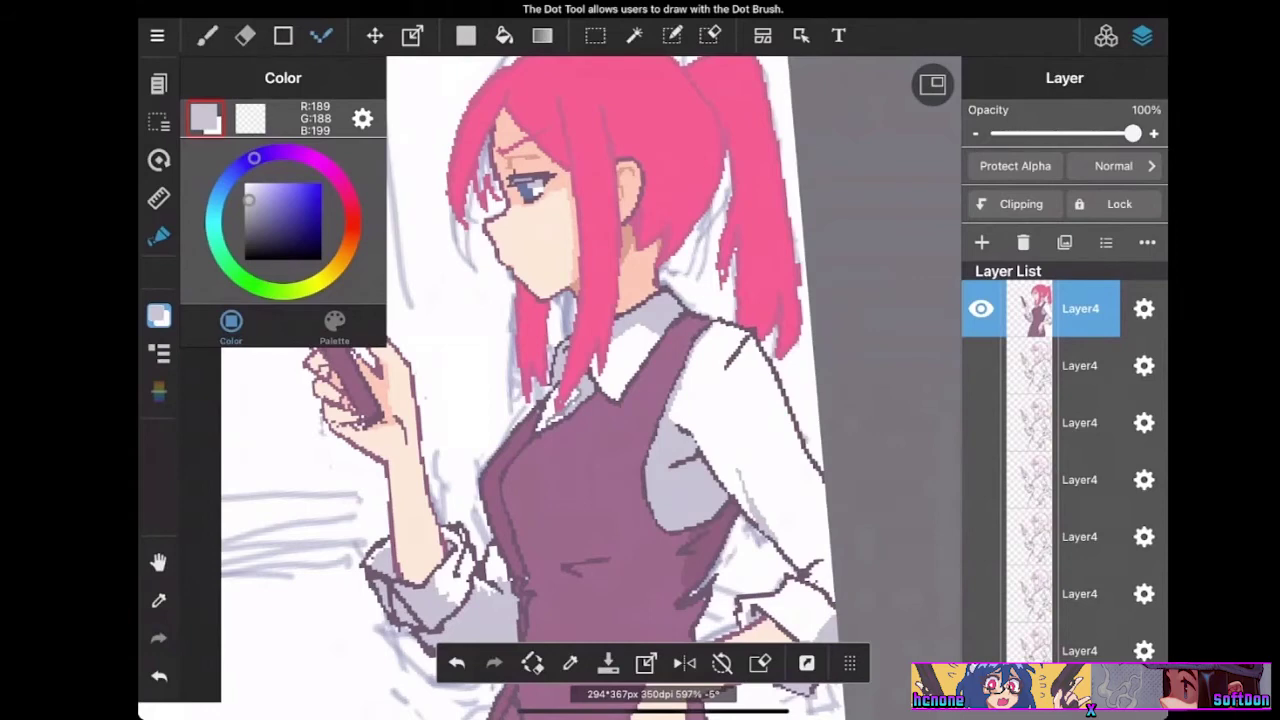
pyautogui.scroll(-3, 706, 326)
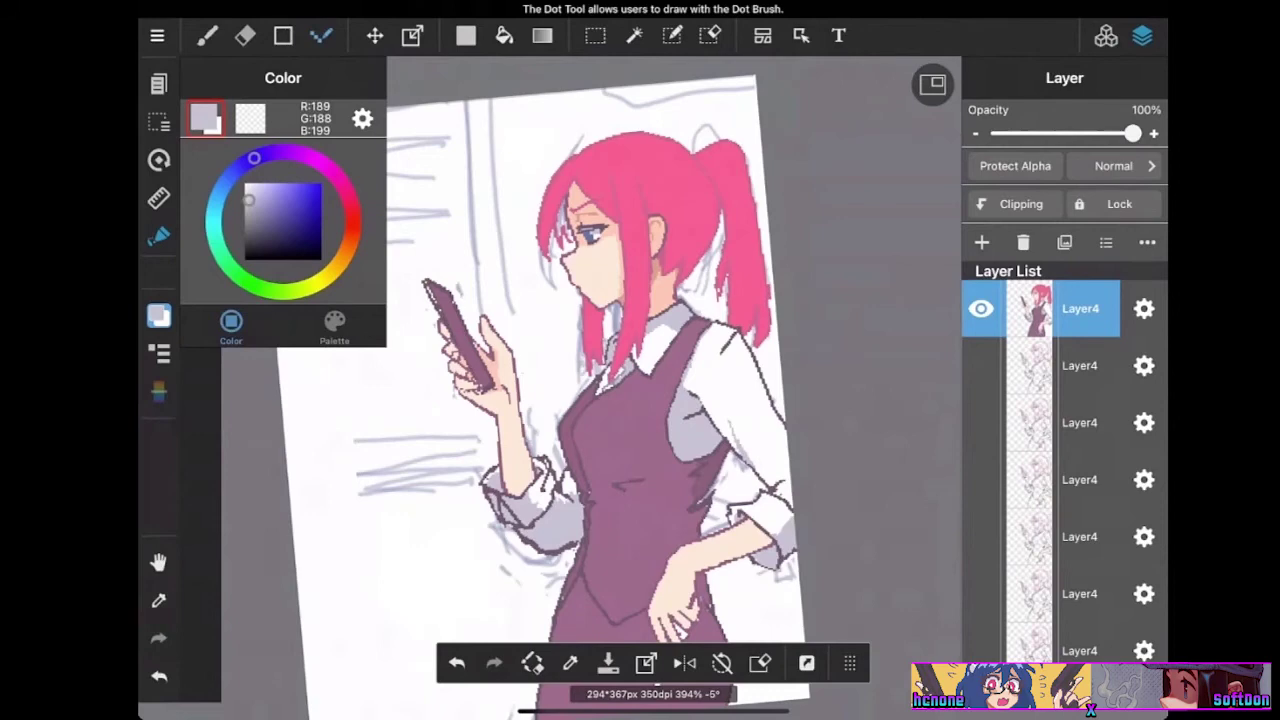
pyautogui.scroll(6, 696, 342)
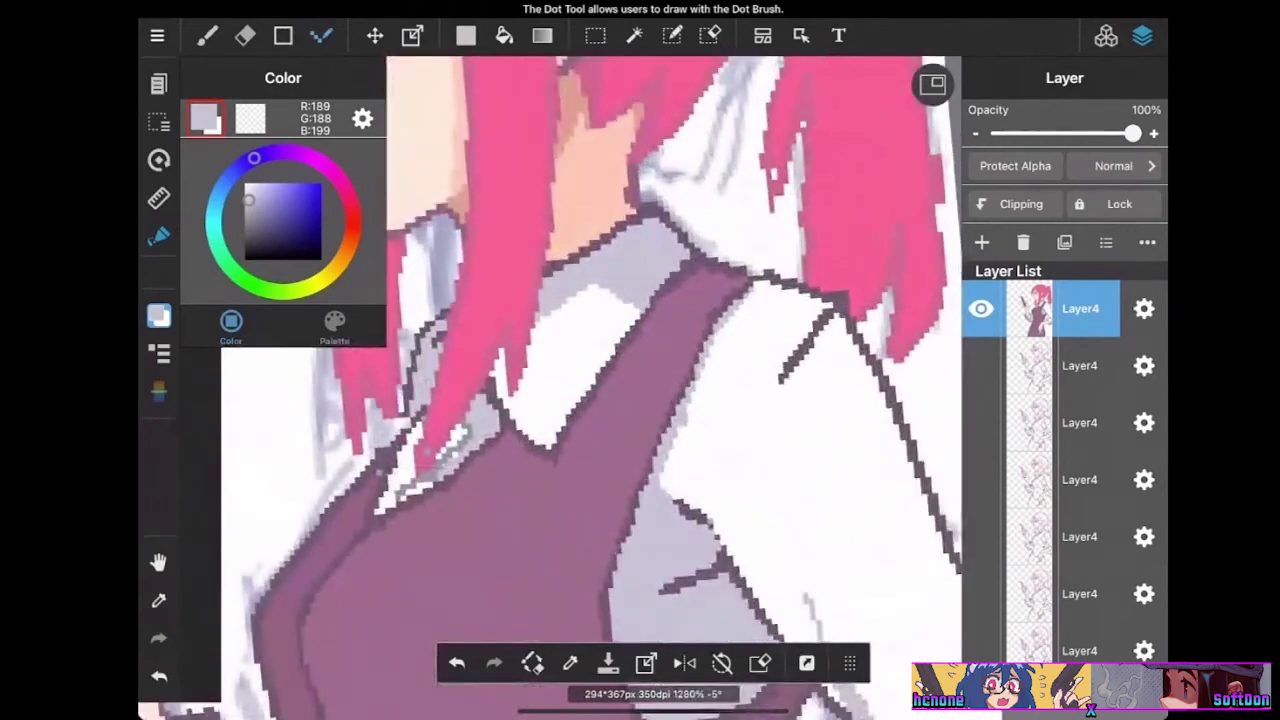
pyautogui.click(570, 663)
pyautogui.click(542, 452)
pyautogui.scroll(3, 758, 428)
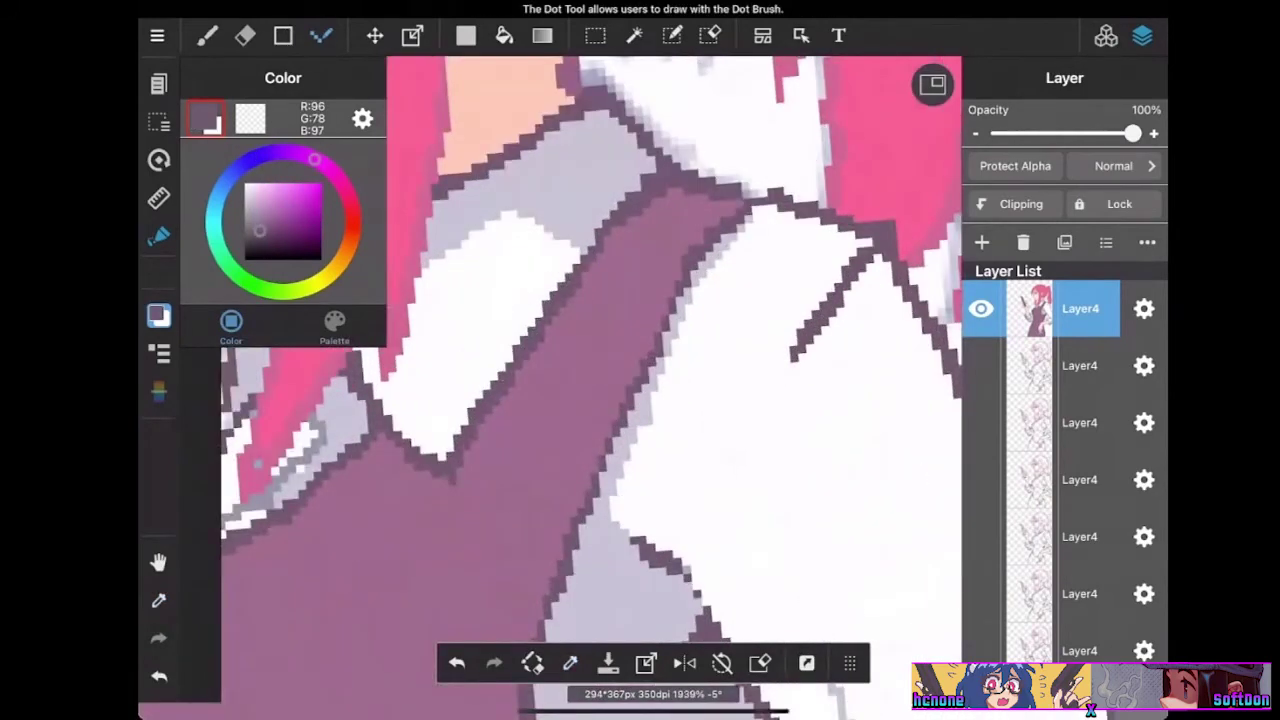
pyautogui.scroll(-2, 600, 345)
pyautogui.moveTo(405, 328)
pyautogui.mouseDown()
pyautogui.moveTo(482, 410)
pyautogui.moveTo(445, 420)
pyautogui.moveTo(474, 422)
pyautogui.moveTo(458, 436)
pyautogui.moveTo(438, 428)
pyautogui.moveTo(476, 440)
pyautogui.mouseUp()
pyautogui.click(436, 358)
pyautogui.click(443, 364)
pyautogui.click(441, 466)
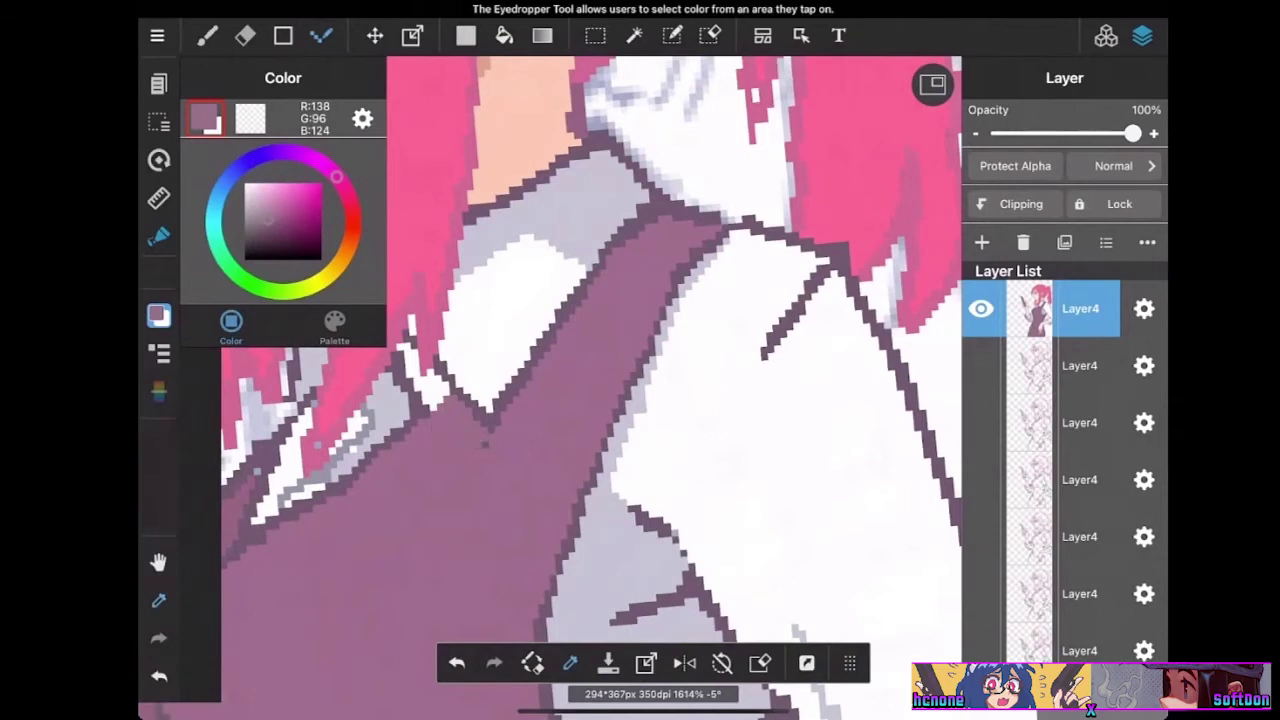
# Resample the dark outline color (R96 G78 B97) and touch up the small gap in the collar outline between hair and collar tip
pyautogui.click(570, 663)
pyautogui.click(485, 417)
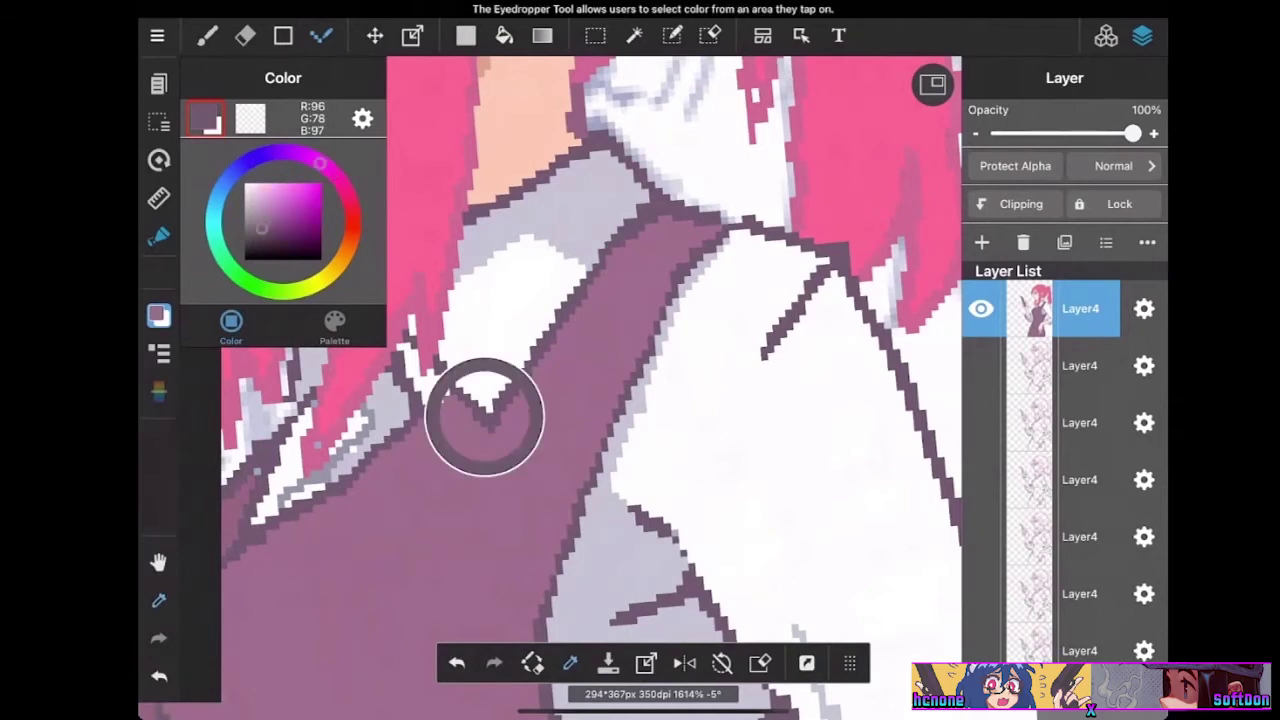
pyautogui.moveTo(446, 396); pyautogui.dragTo(432, 408)
pyautogui.click(440, 406)
pyautogui.scroll(-4, 674, 388)
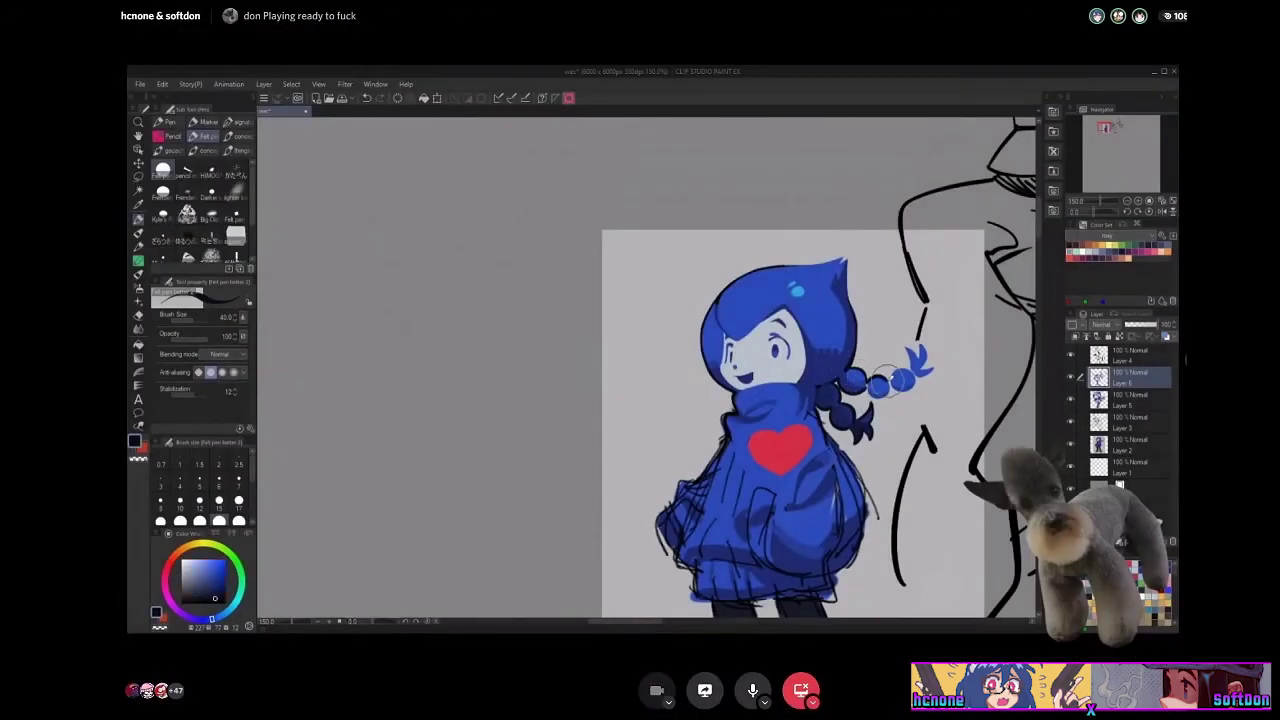
# Switch to Clip Studio Paint and brush a short stroke over the raised braid's segments on the blue-hooded character
pyautogui.moveTo(887, 384); pyautogui.dragTo(904, 369)
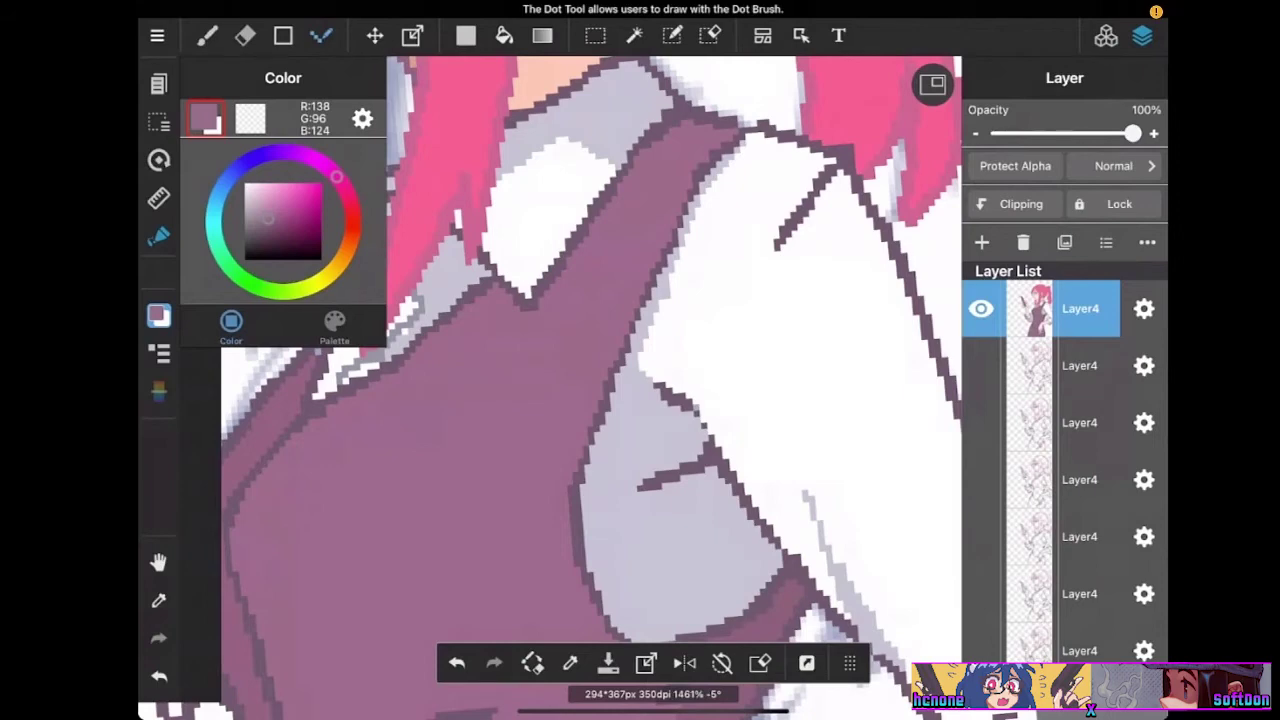
# Sample the sleeve's white, then the dark outline color (R96 G78 B97), and touch up the short fold line at the sleeve's underarm
pyautogui.click(746, 364)
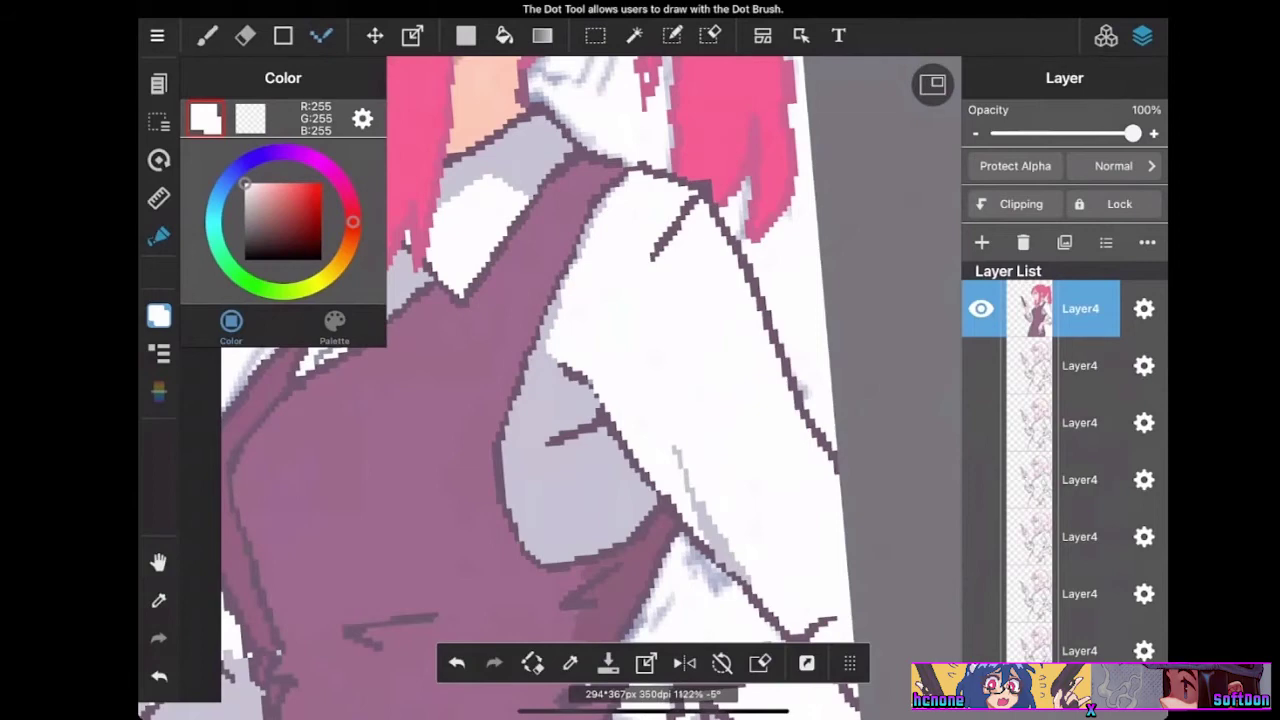
pyautogui.click(569, 662)
pyautogui.click(581, 375)
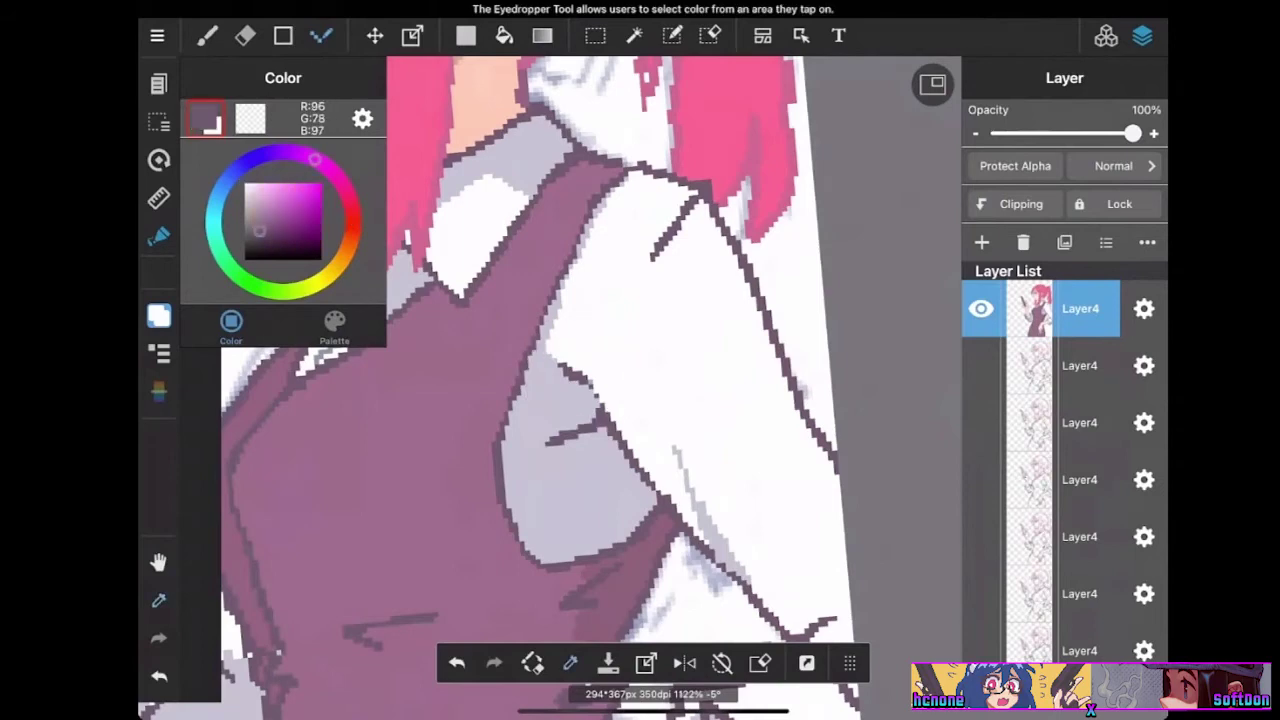
pyautogui.scroll(2, 620, 350)
pyautogui.moveTo(524, 335); pyautogui.dragTo(541, 364)
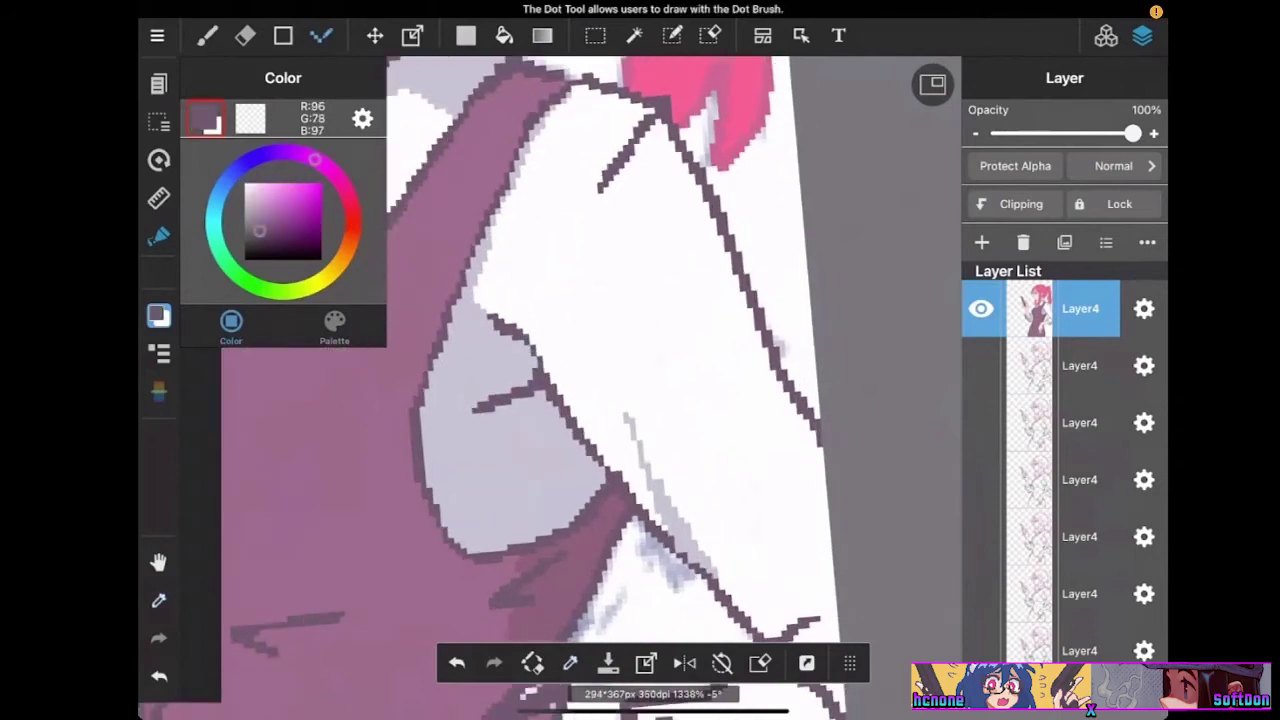
pyautogui.scroll(-5, 580, 380)
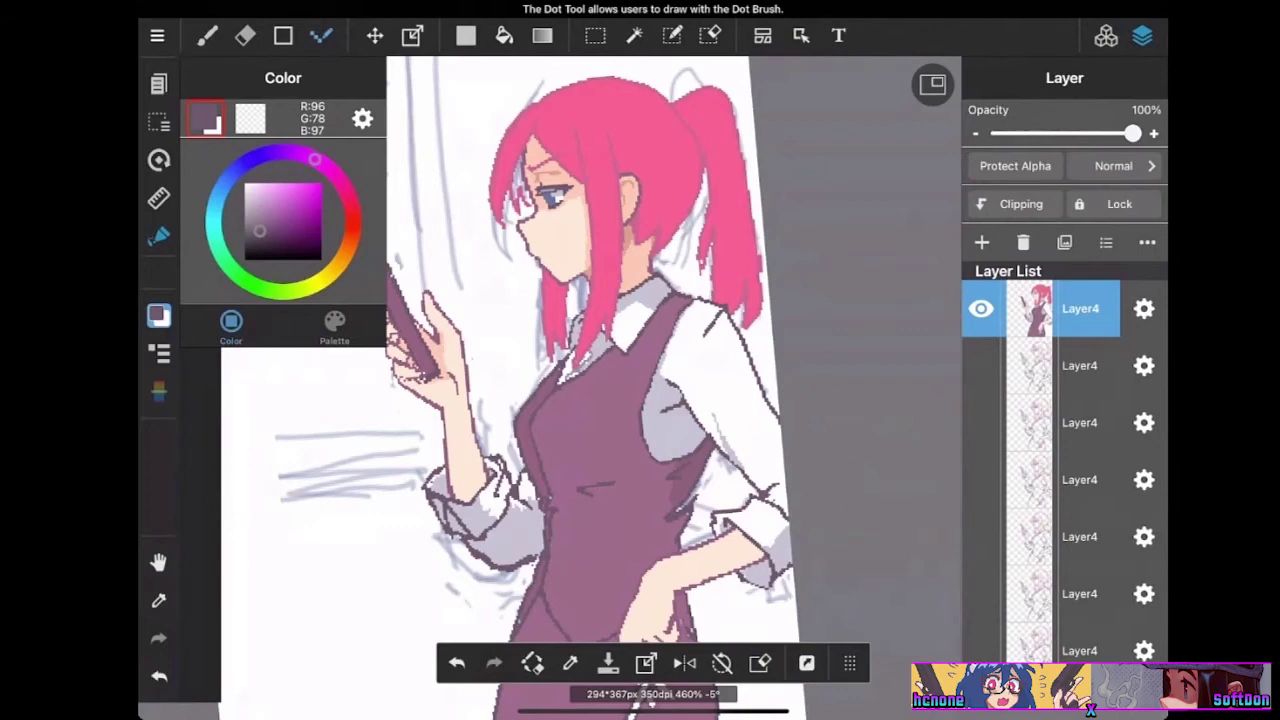
# Undo the last outline stroke and sample the shirt's light gray (R189 G188 B199) from the shadow along the lower sleeve fold
pyautogui.scroll(-2, 590, 388)
pyautogui.scroll(5, 674, 388)
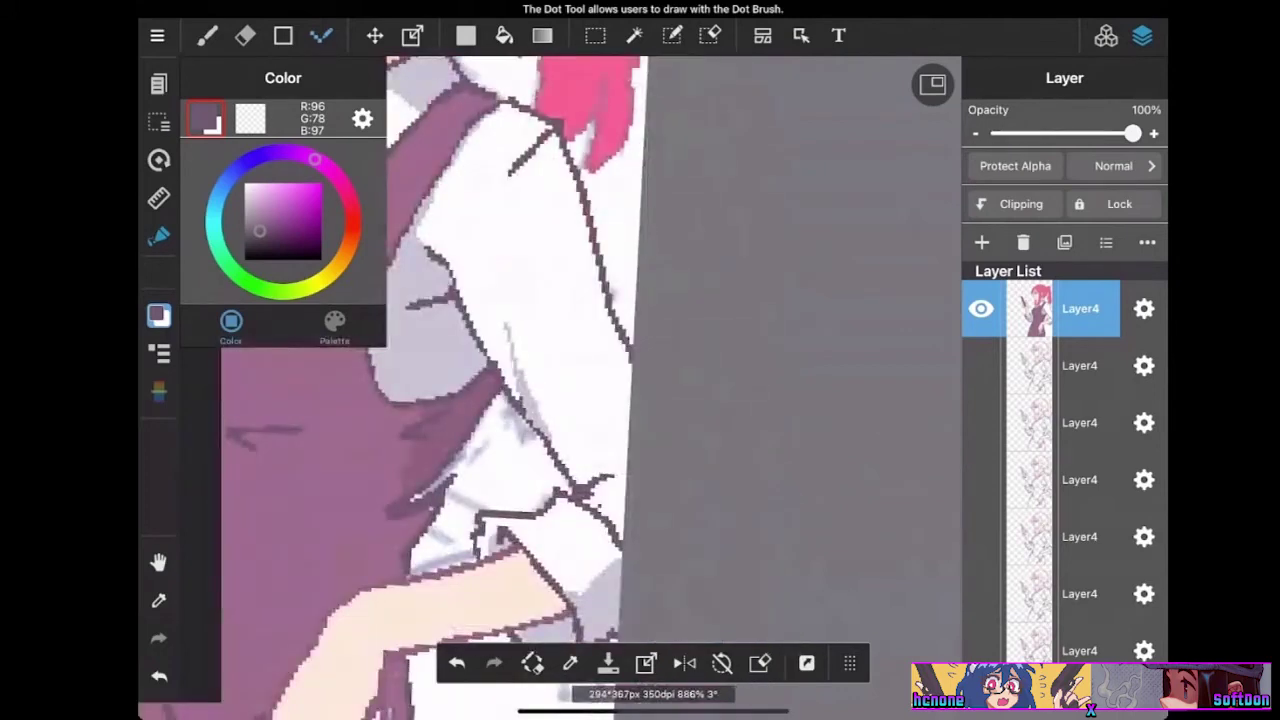
pyautogui.hotkey('ctrl', 'z')
pyautogui.press('i')
pyautogui.click(525, 401)
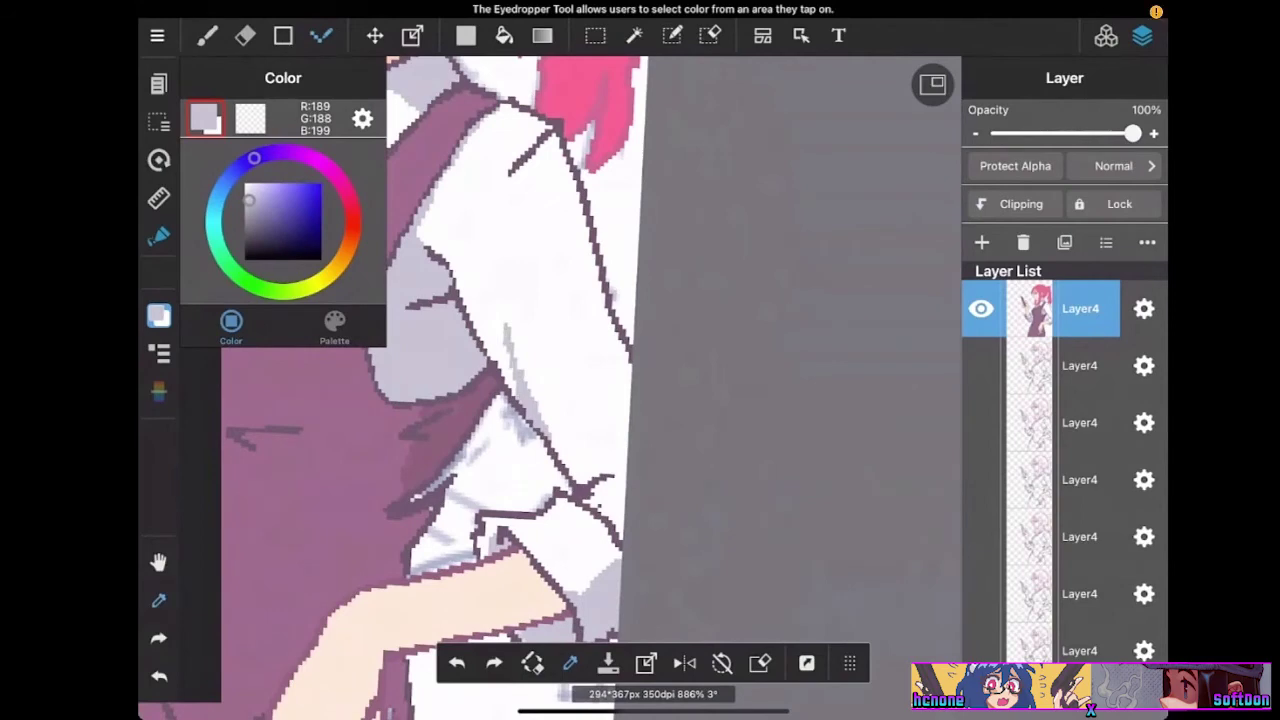
pyautogui.press('i')
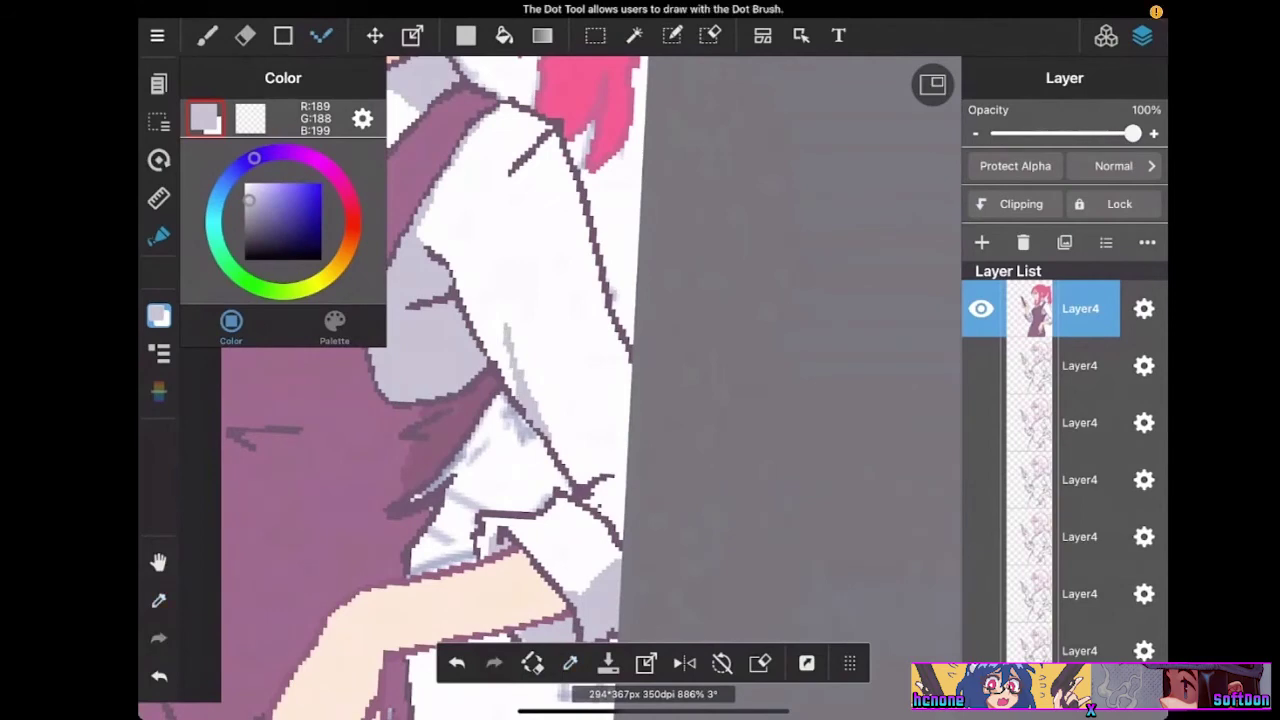
pyautogui.scroll(-1, 650, 390)
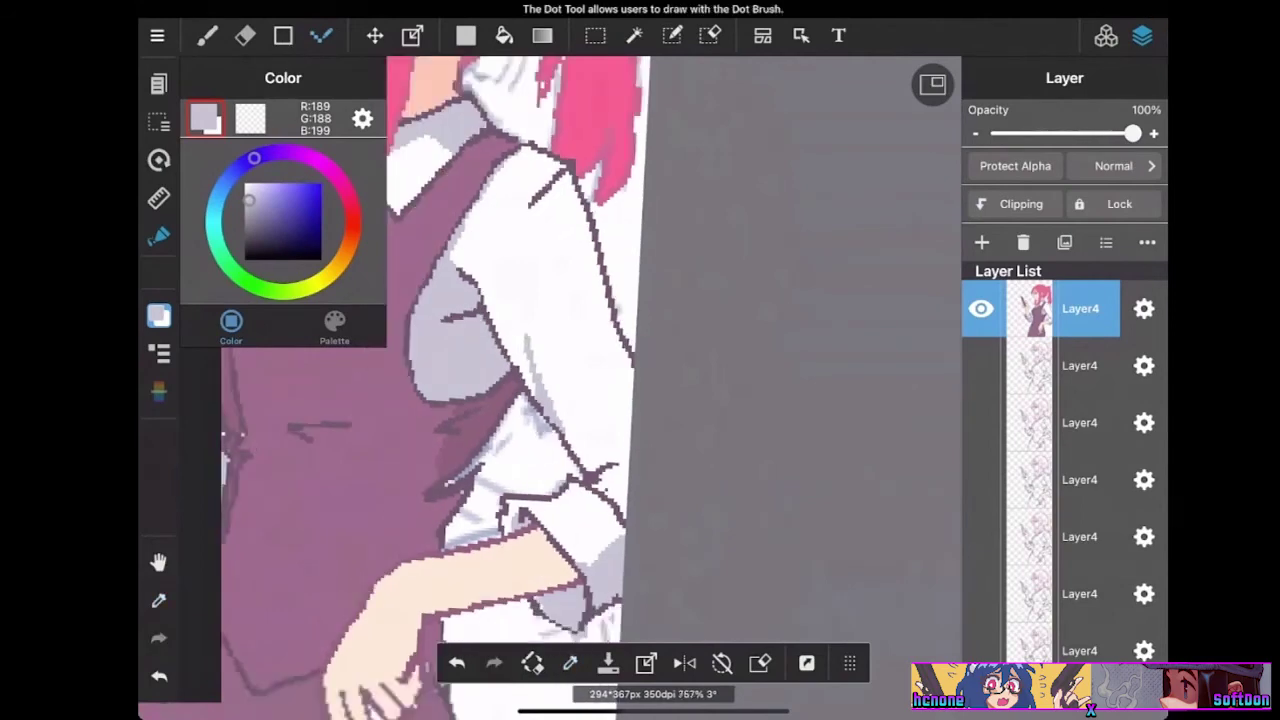
pyautogui.scroll(-4, 590, 390)
pyautogui.scroll(4, 590, 390)
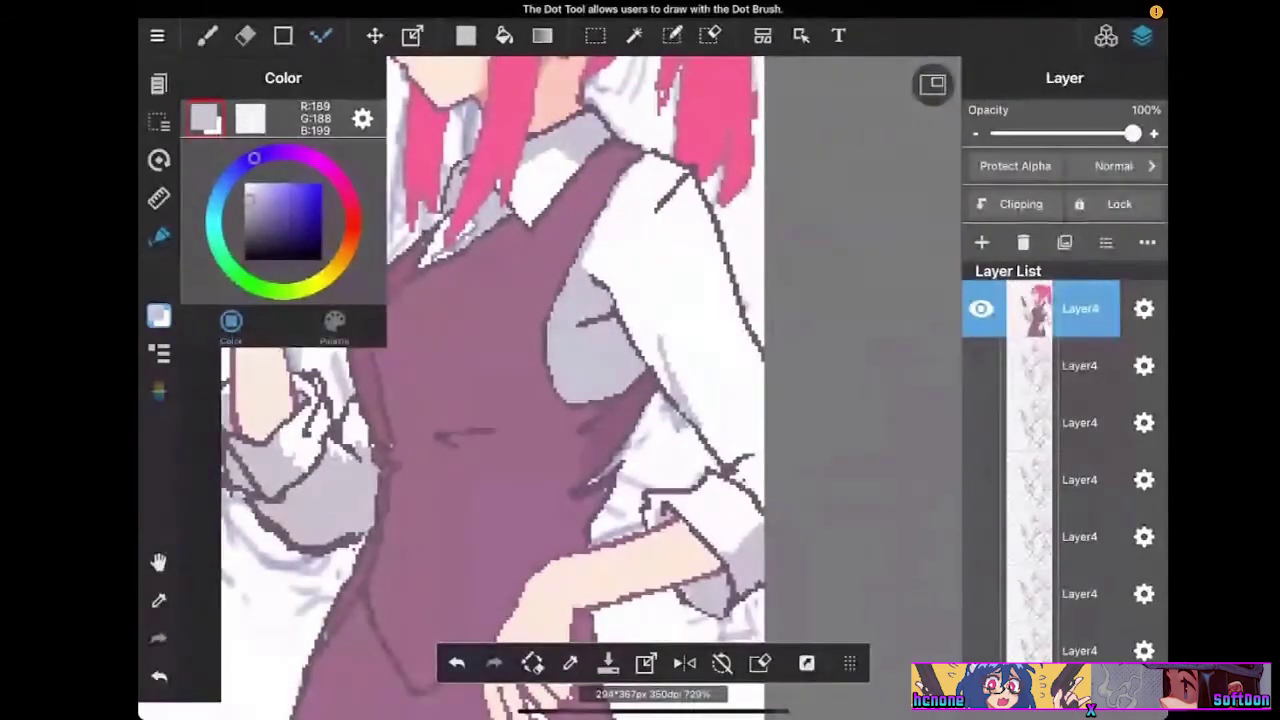
pyautogui.scroll(-5, 575, 380)
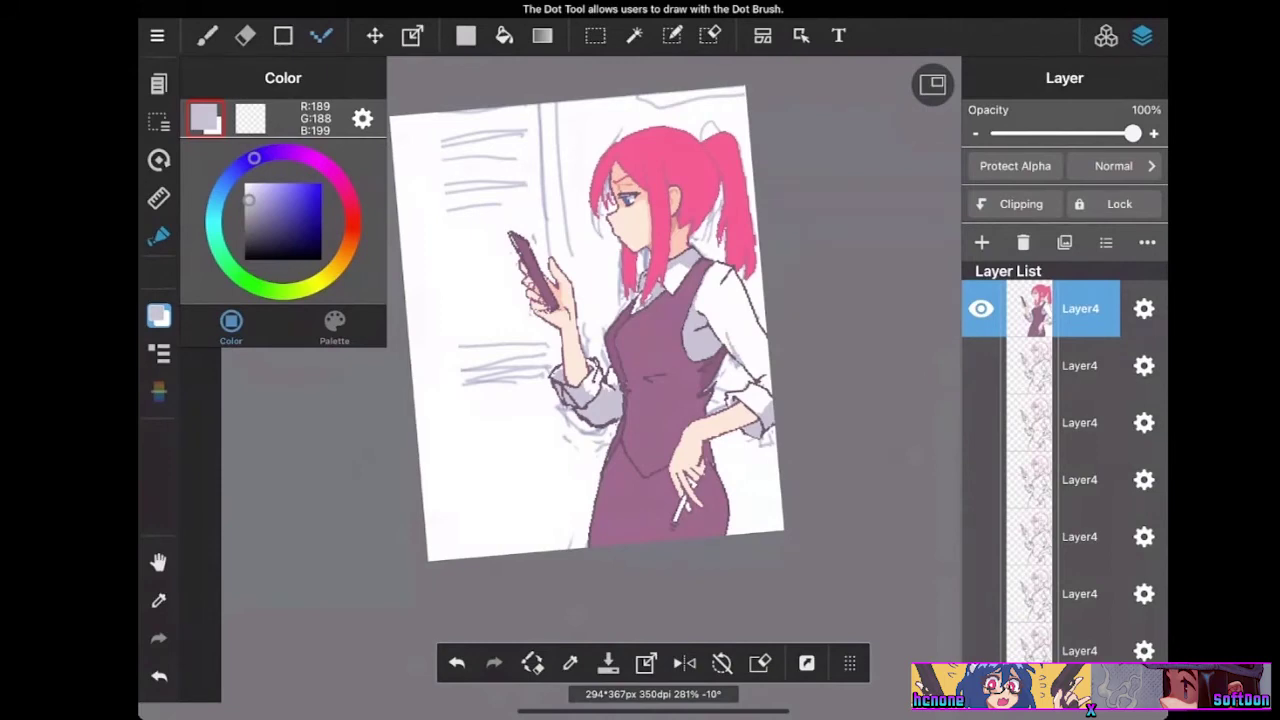
# Sample the hair's pink, darken it to R197 G85 B119, and fill the far hair lock below the chin with the Bucket tool
pyautogui.scroll(3, 640, 360)
pyautogui.scroll(-2, 640, 360)
pyautogui.scroll(2, 640, 360)
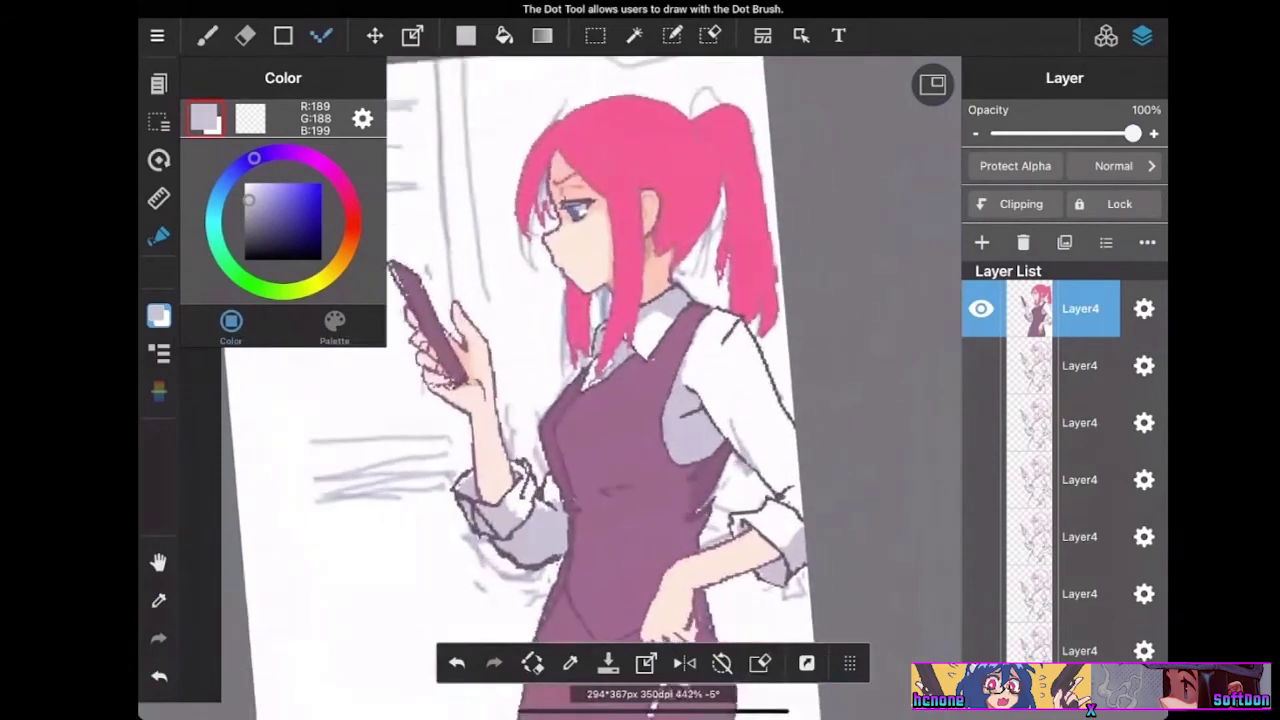
pyautogui.scroll(4, 600, 380)
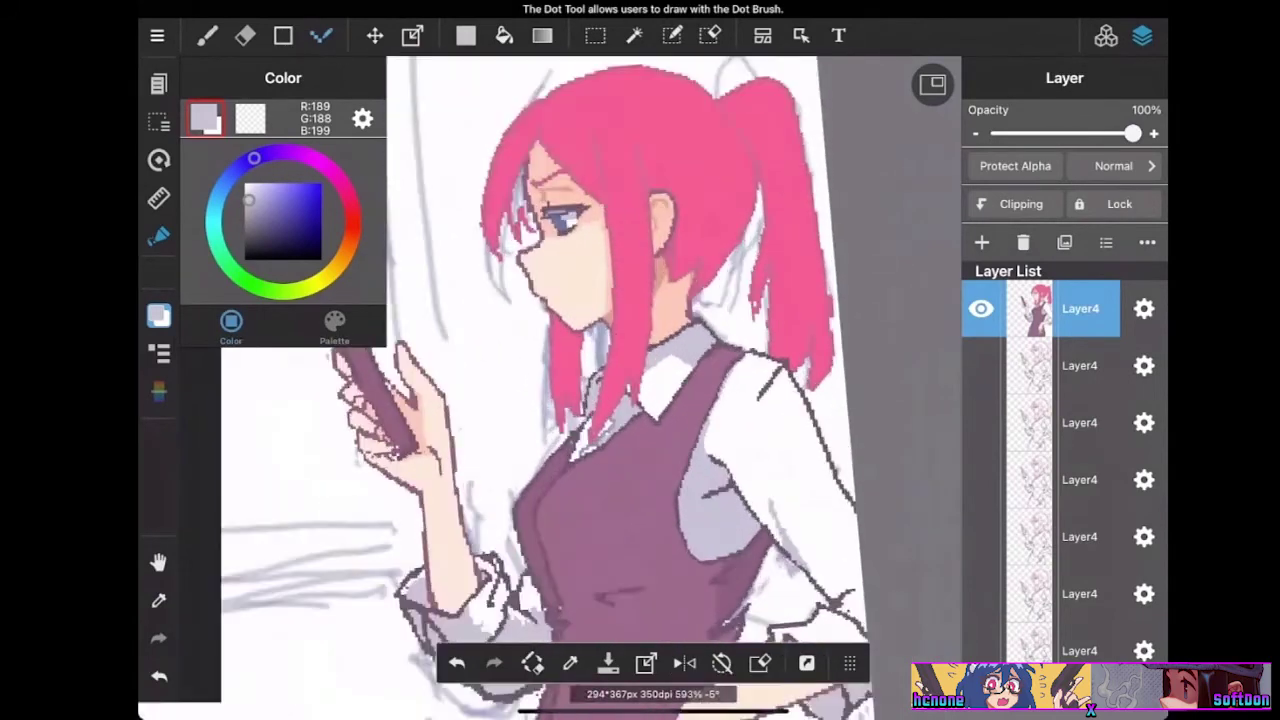
pyautogui.click(618, 350)
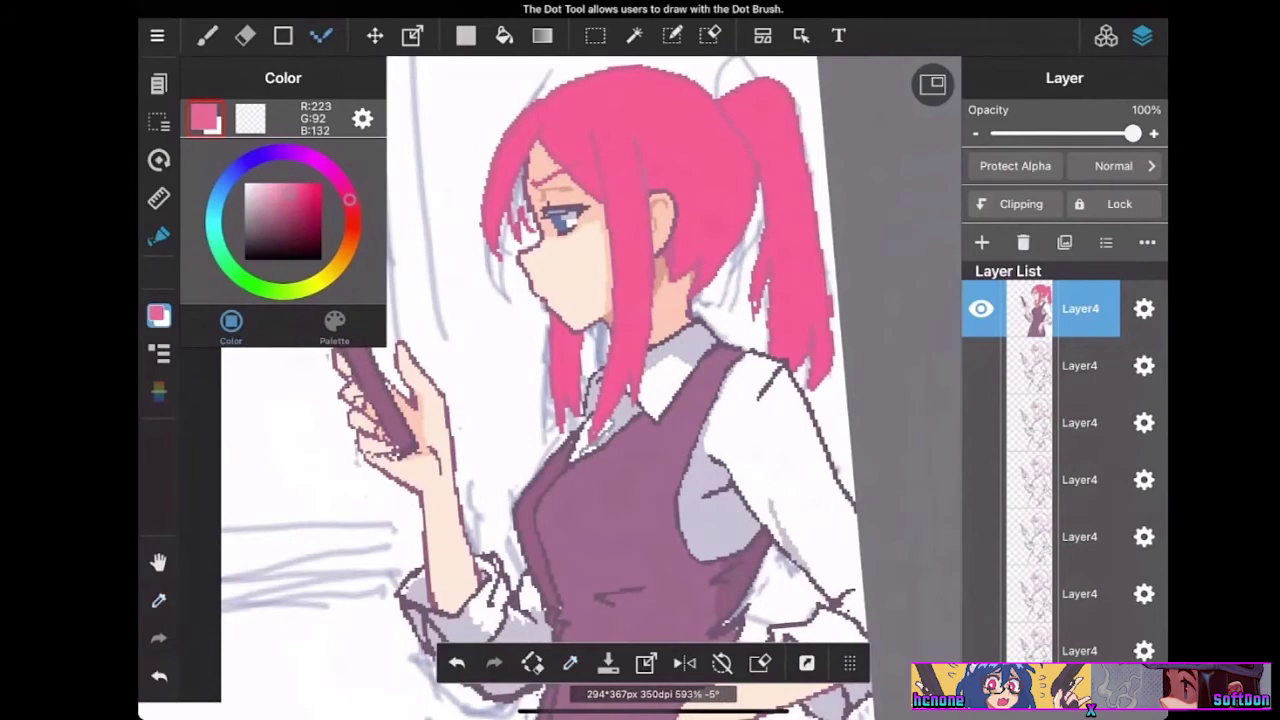
pyautogui.click(504, 35)
pyautogui.click(566, 362)
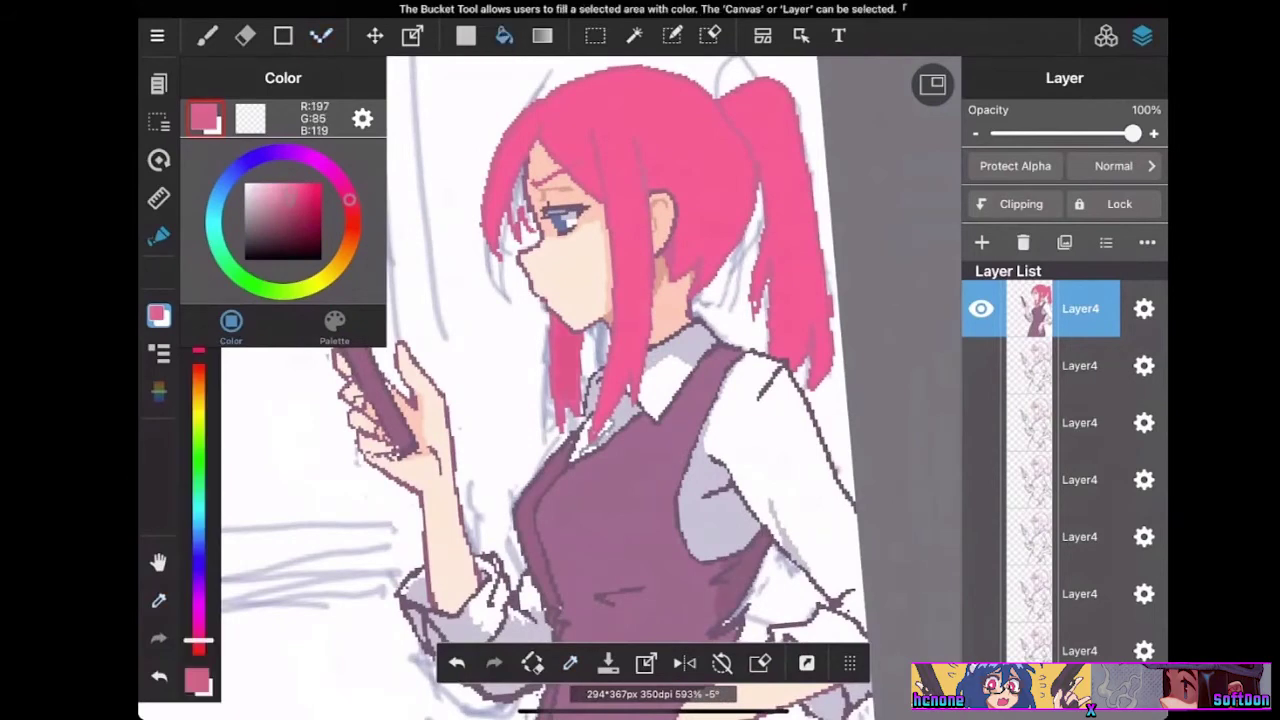
pyautogui.scroll(-1, 653, 359)
pyautogui.scroll(-4, 600, 380)
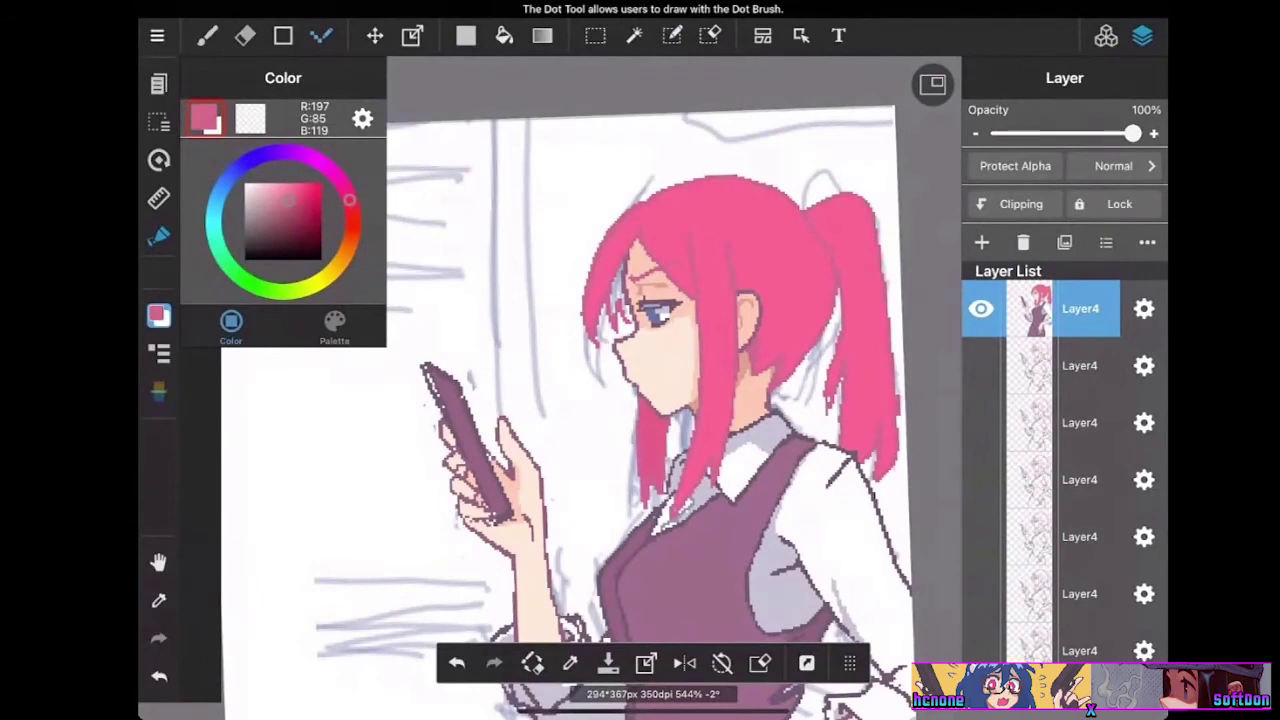
# Sample the dark outline color (R96 G78 B97) and outline the lower edge of the near arm's rolled cuff
pyautogui.scroll(-4, 632, 390)
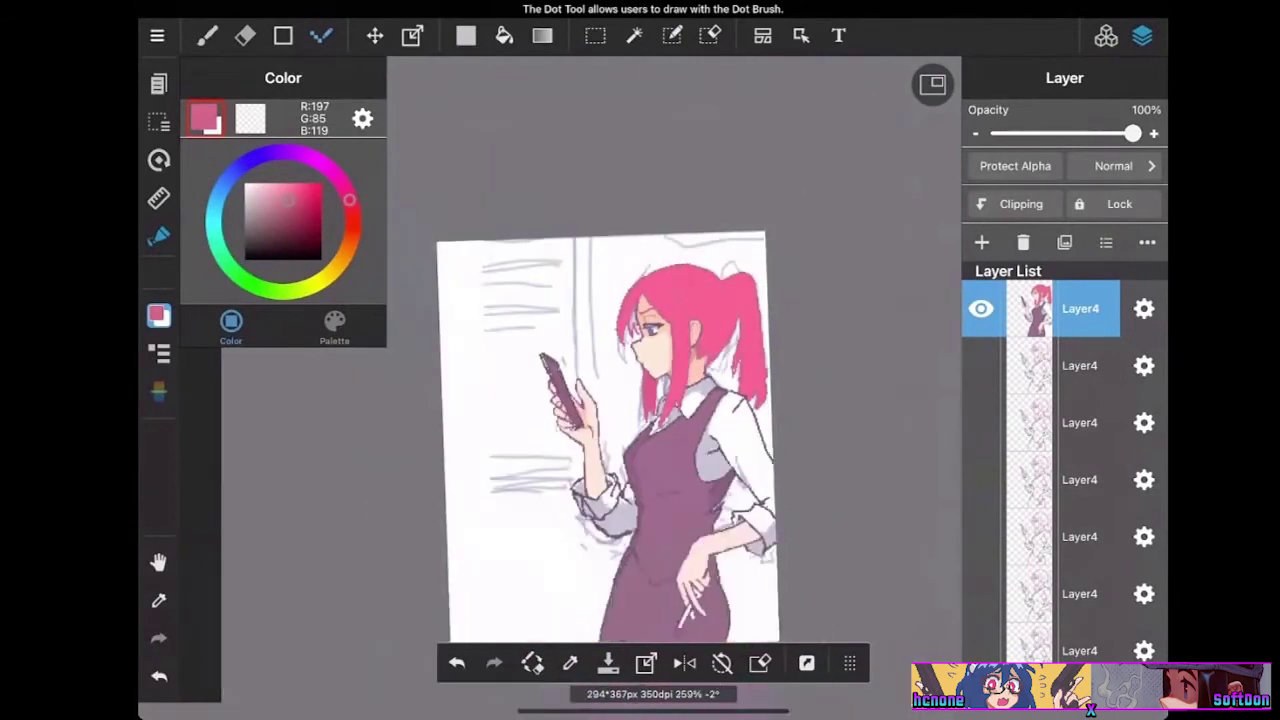
pyautogui.scroll(1, 610, 430)
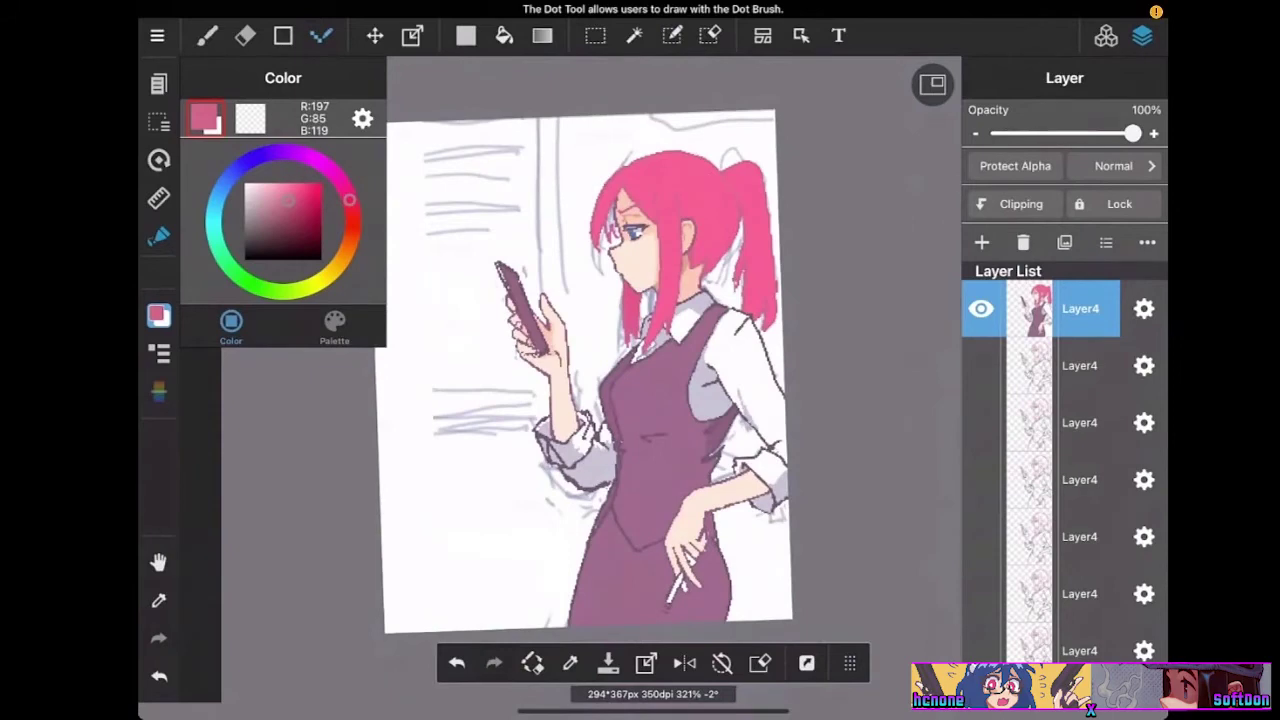
pyautogui.scroll(4, 640, 400)
pyautogui.click(681, 510)
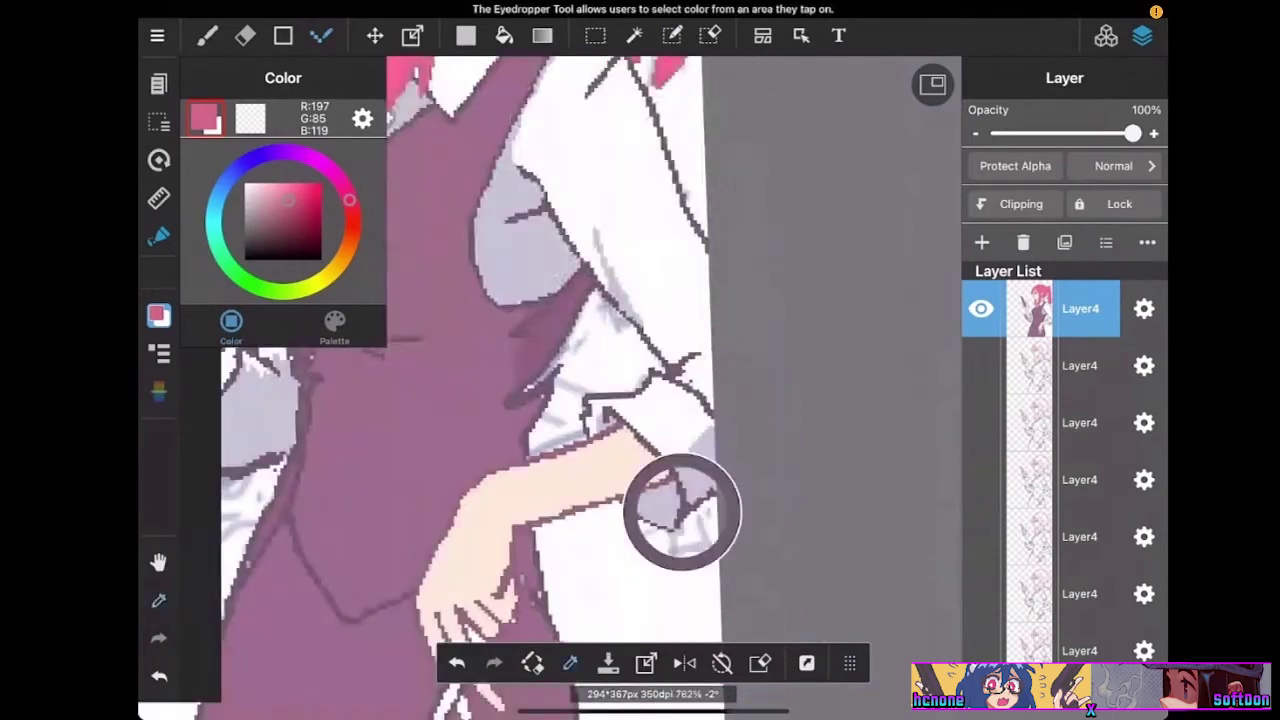
pyautogui.scroll(4, 640, 420)
pyautogui.scroll(1, 590, 400)
pyautogui.moveTo(394, 532); pyautogui.dragTo(460, 582)
pyautogui.scroll(-3, 590, 400)
pyautogui.scroll(-2, 590, 390)
pyautogui.scroll(3, 590, 390)
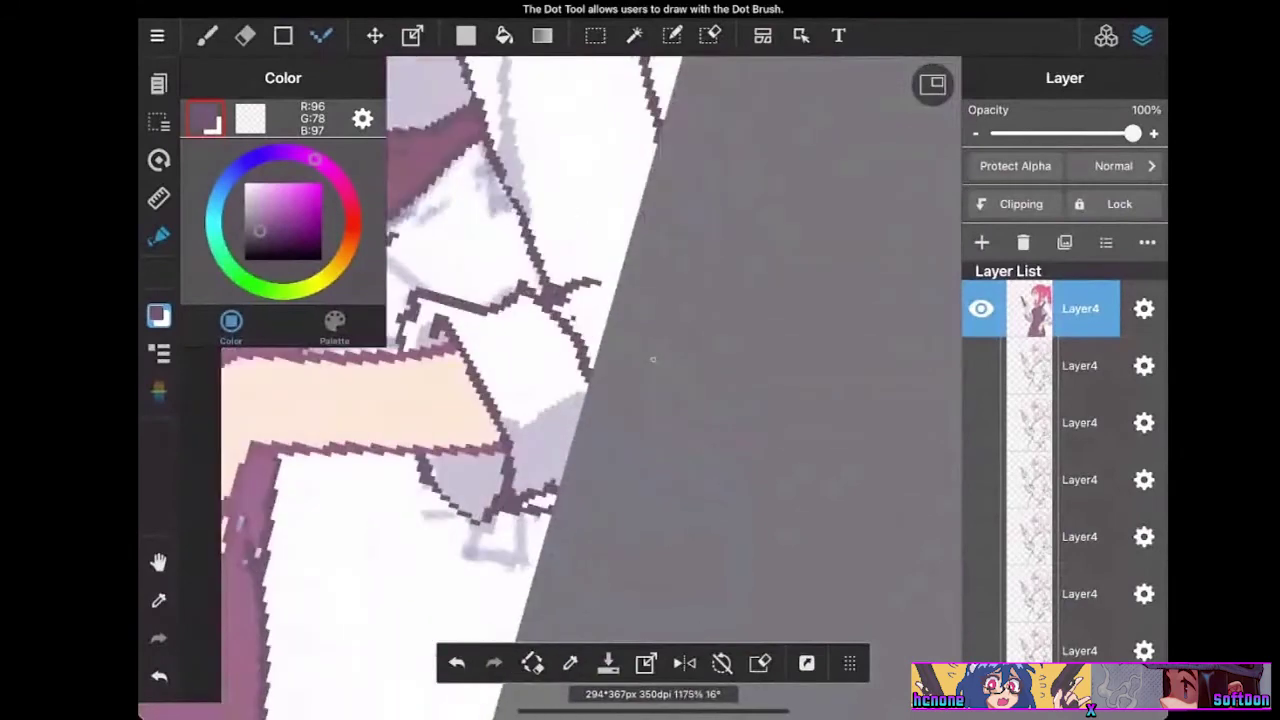
# Undo the last cuff stroke, redraw the cuff's lower line at the canvas edge, and touch up its shadow in light gray (R189 G188 B199)
pyautogui.hotkey('ctrl', 'z')
pyautogui.scroll(1, 590, 390)
pyautogui.scroll(3, 590, 390)
pyautogui.moveTo(478, 372); pyautogui.dragTo(498, 424)
pyautogui.click(545, 387)
pyautogui.moveTo(502, 375)
pyautogui.mouseDown()
pyautogui.moveTo(503, 410)
pyautogui.moveTo(518, 408)
pyautogui.moveTo(492, 378)
pyautogui.mouseUp()
pyautogui.scroll(-3, 590, 390)
pyautogui.scroll(3, 590, 390)
pyautogui.click(503, 387)
# Undo the last touch-up strokes on the rolled cuff and check the whole figure
pyautogui.hotkey('ctrl', 'z')
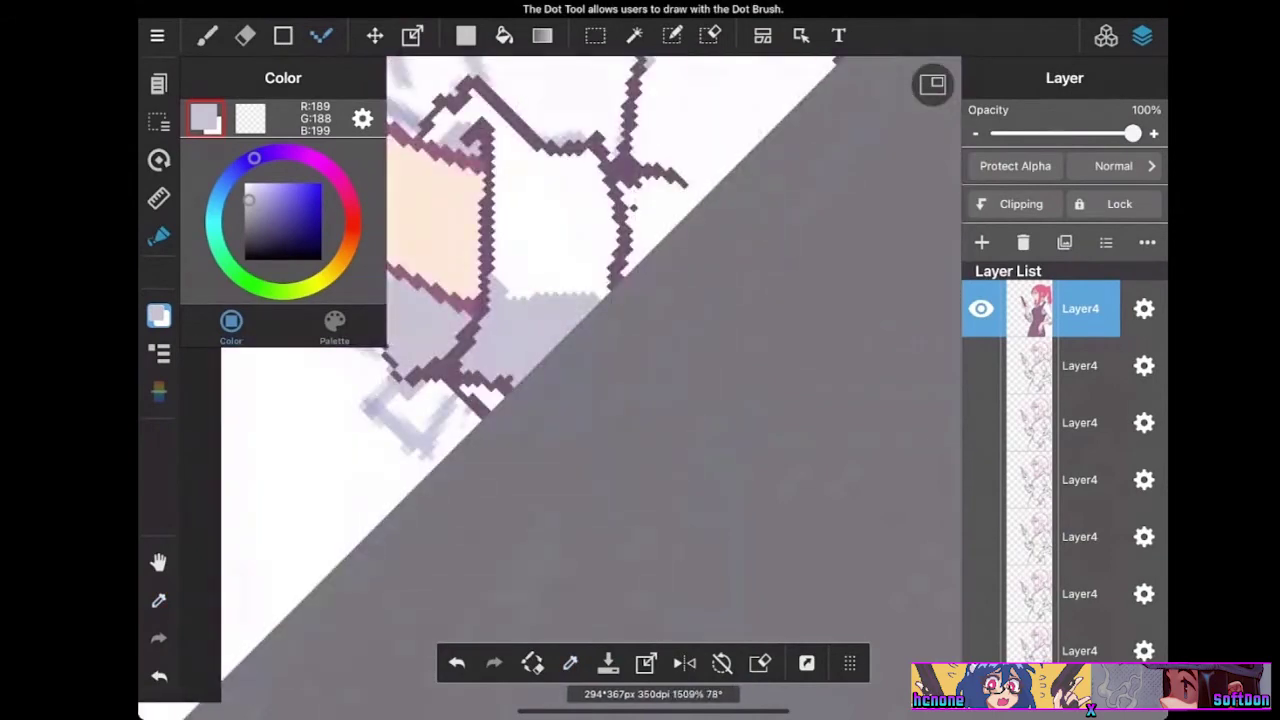
pyautogui.hotkey('ctrl', 'z')
pyautogui.scroll(-2, 590, 390)
pyautogui.scroll(-3, 590, 380)
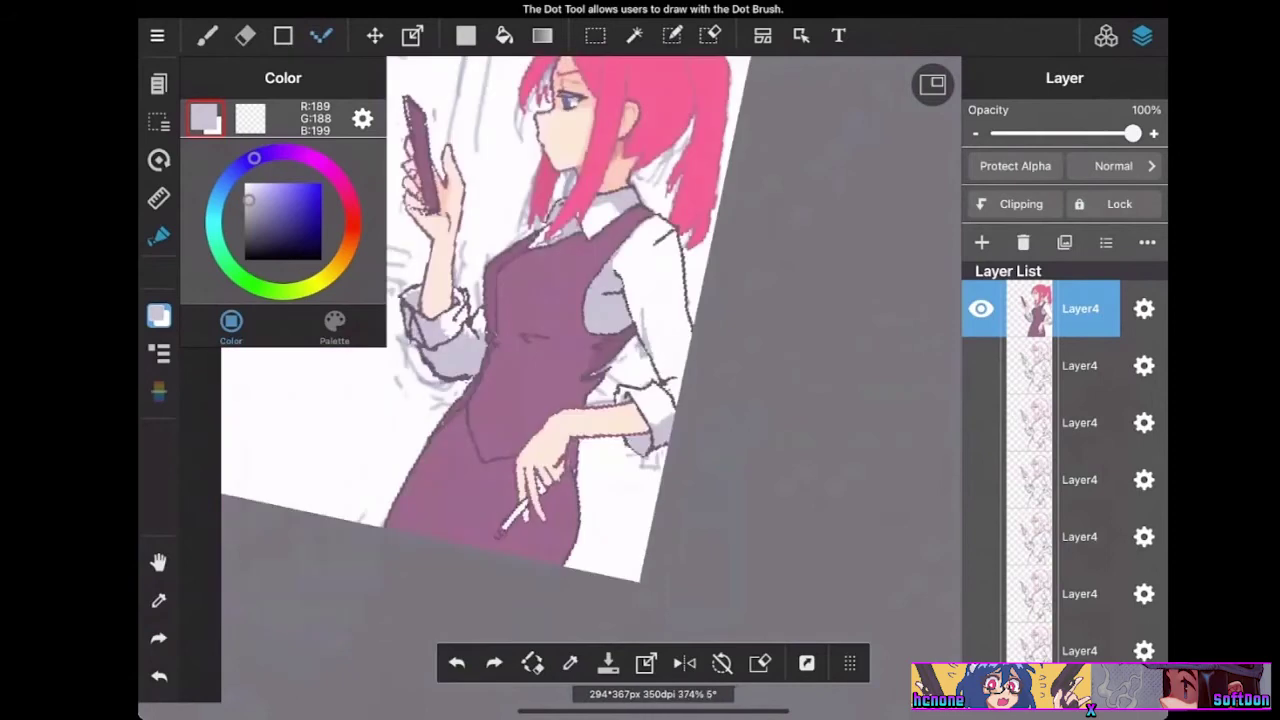
pyautogui.scroll(-2, 486, 319)
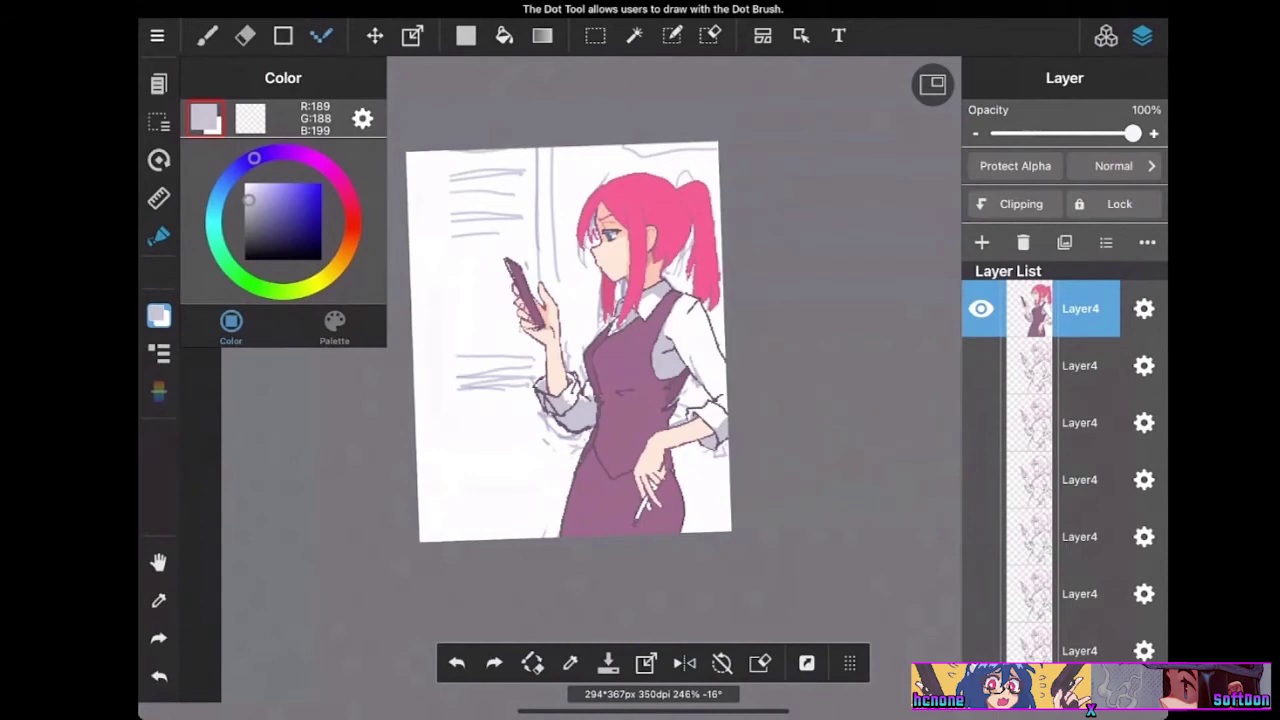
pyautogui.scroll(6, 653, 269)
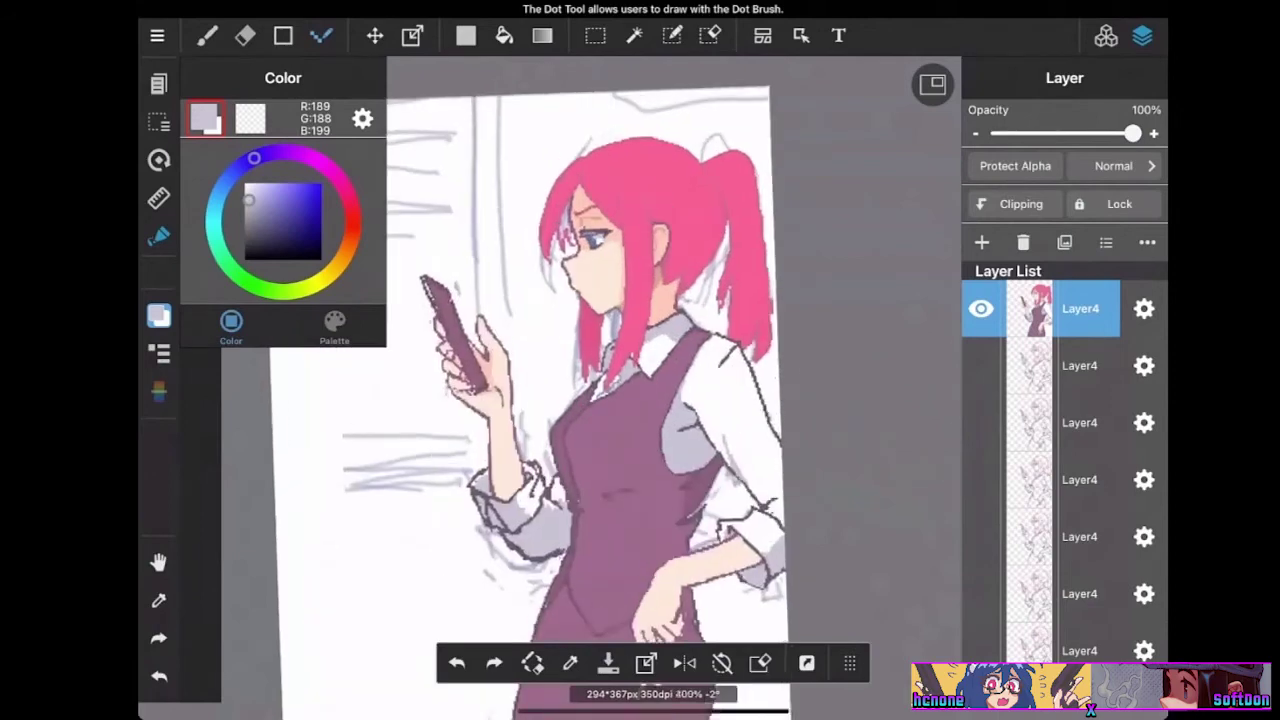
pyautogui.scroll(-3, 670, 400)
pyautogui.scroll(2, 600, 380)
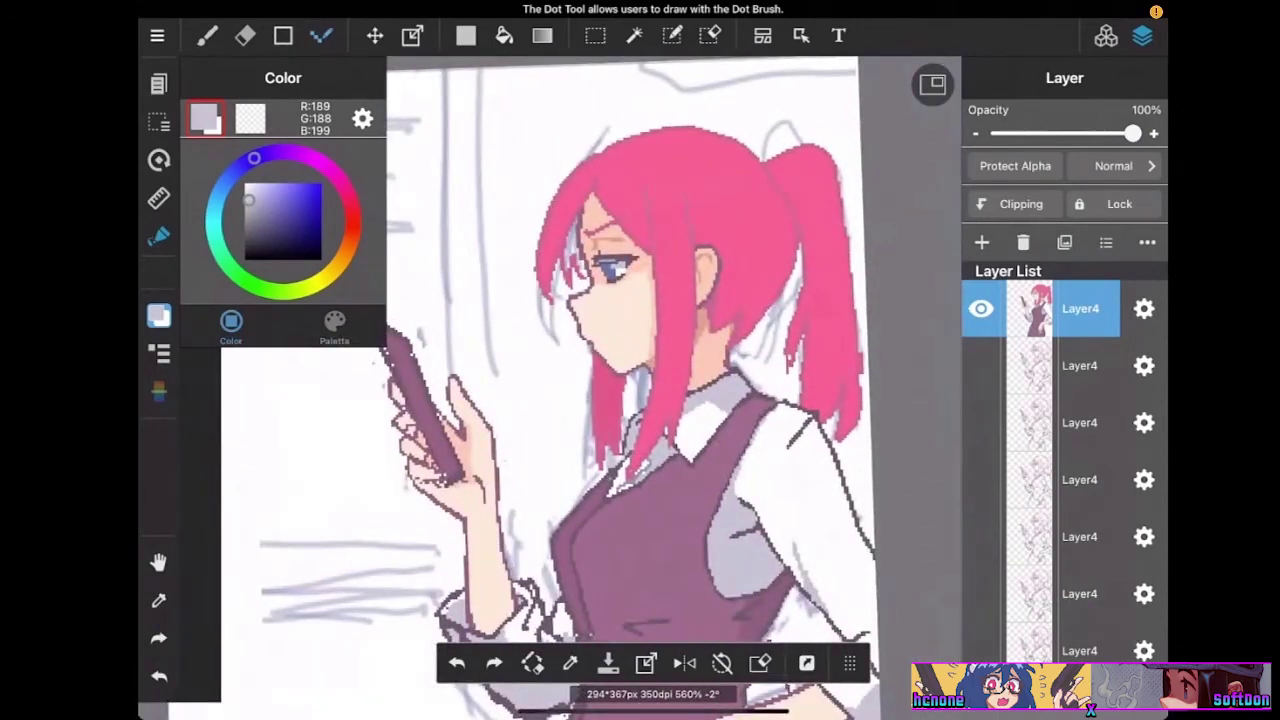
# Sample the hair's pink, lighten it to R231 G131 B162, and draw a band of jagged highlights across the bangs
pyautogui.click(666, 366)
pyautogui.scroll(3, 600, 380)
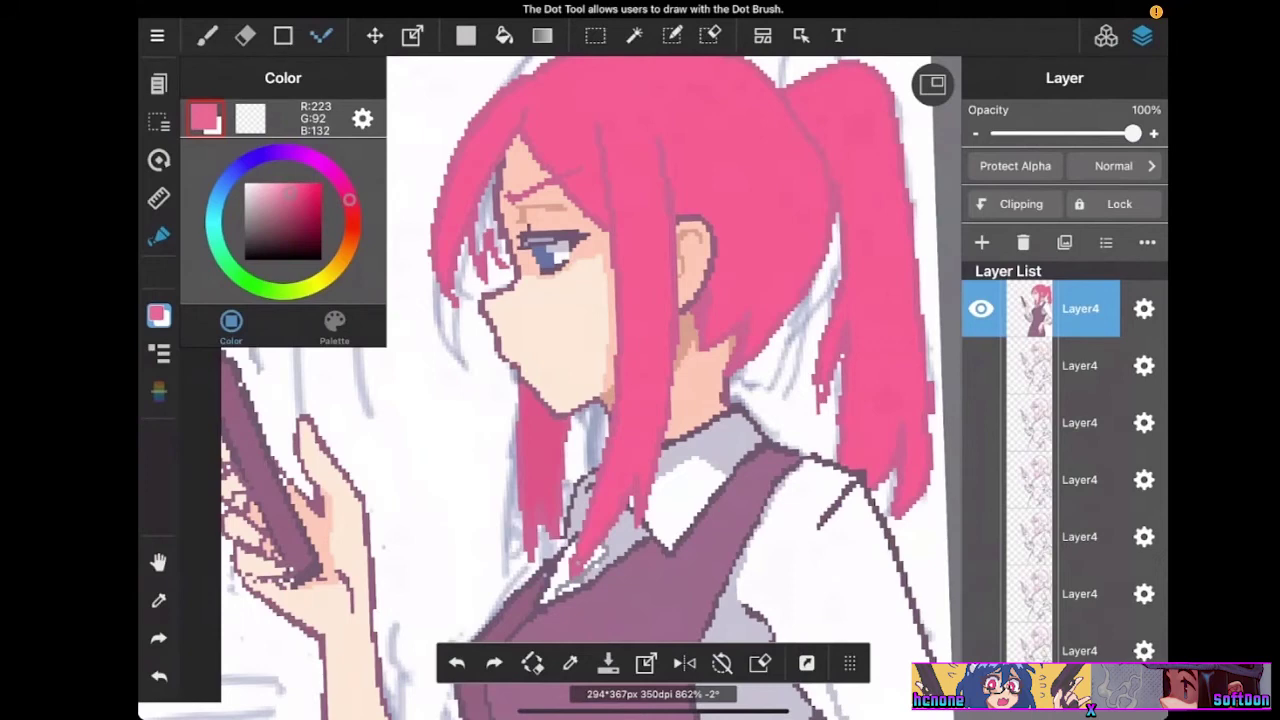
pyautogui.scroll(-3, 590, 380)
pyautogui.scroll(-2, 590, 380)
pyautogui.scroll(3, 590, 380)
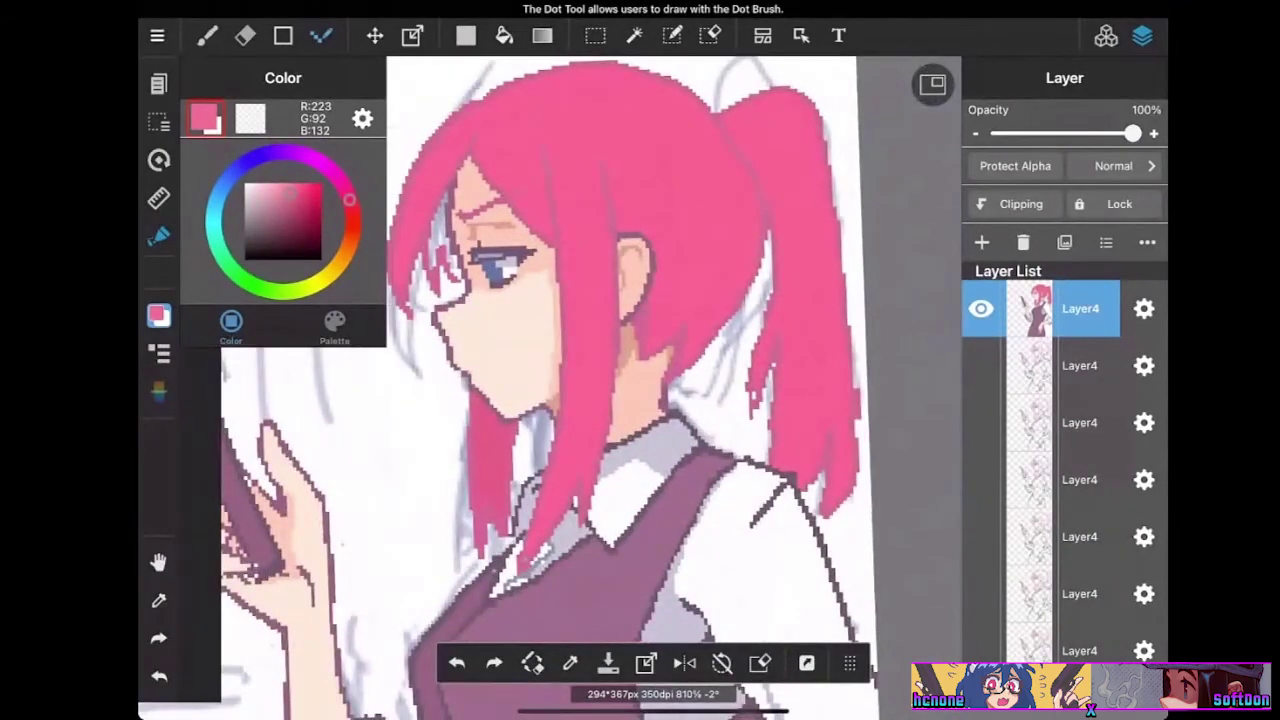
pyautogui.moveTo(290, 194); pyautogui.dragTo(278, 190)
pyautogui.scroll(3, 653, 359)
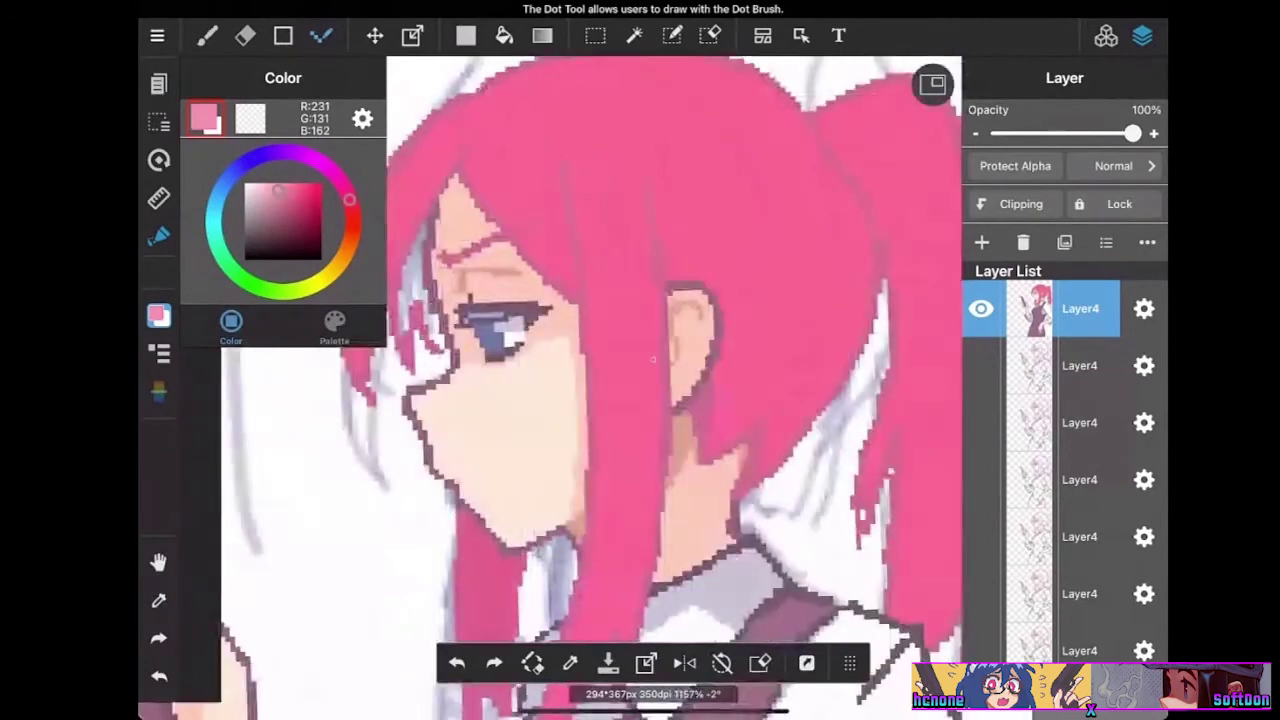
pyautogui.scroll(-1, 652, 358)
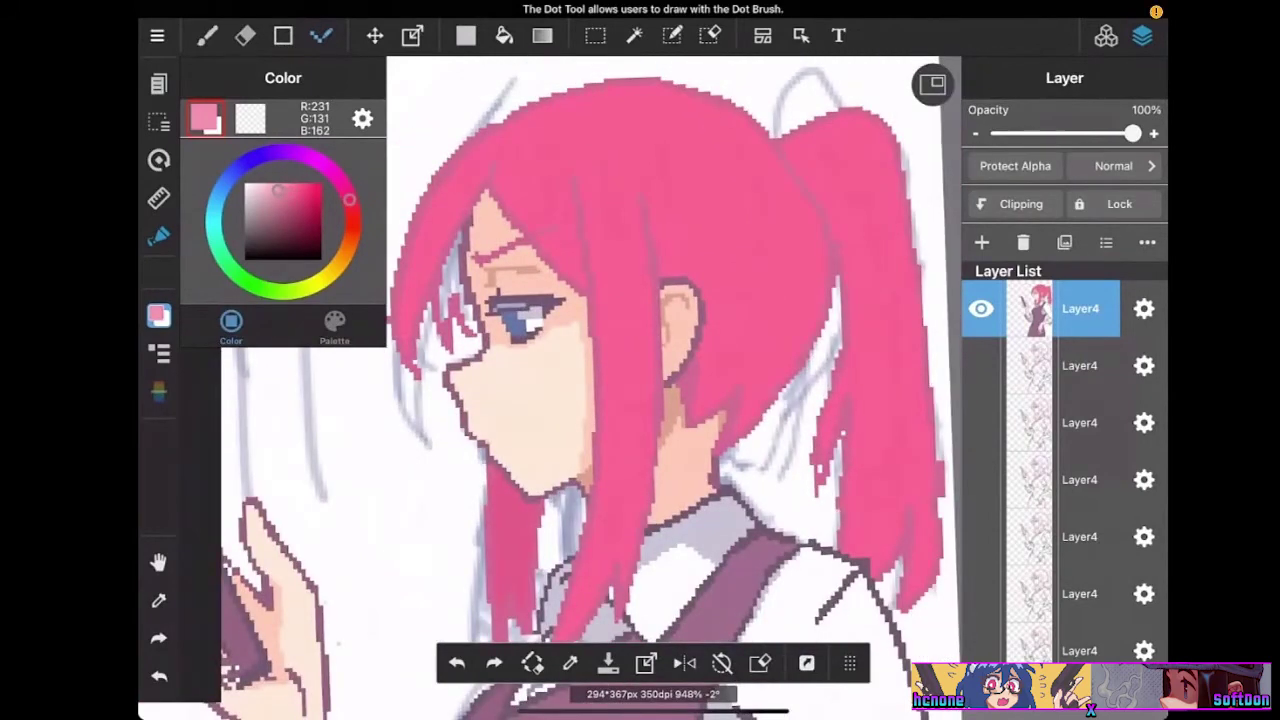
pyautogui.moveTo(442, 196)
pyautogui.mouseDown()
pyautogui.moveTo(432, 218)
pyautogui.moveTo(443, 194)
pyautogui.moveTo(451, 220)
pyautogui.moveTo(540, 192)
pyautogui.moveTo(526, 210)
pyautogui.mouseUp()
pyautogui.moveTo(530, 220)
pyautogui.mouseDown()
pyautogui.moveTo(556, 188)
pyautogui.moveTo(570, 208)
pyautogui.moveTo(593, 190)
pyautogui.mouseUp()
pyautogui.moveTo(598, 216)
pyautogui.mouseDown()
pyautogui.moveTo(628, 188)
pyautogui.moveTo(632, 214)
pyautogui.mouseUp()
pyautogui.scroll(-5, 674, 388)
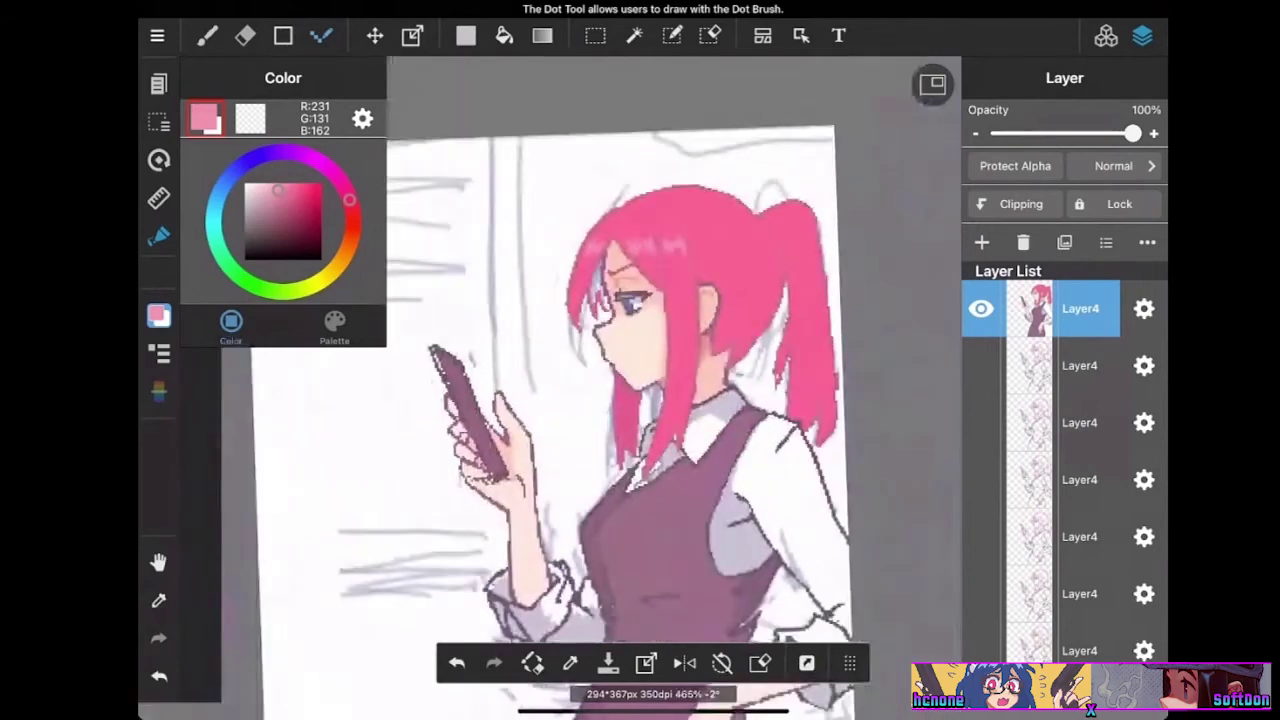
# Lighten the pink to R243 G159 B185, recolor the bangs' highlight patches with the Bucket tool, and return to the Dot tool
pyautogui.scroll(3, 674, 388)
pyautogui.scroll(2, 650, 380)
pyautogui.moveTo(278, 190); pyautogui.dragTo(271, 187)
pyautogui.click(504, 35)
pyautogui.click(472, 226)
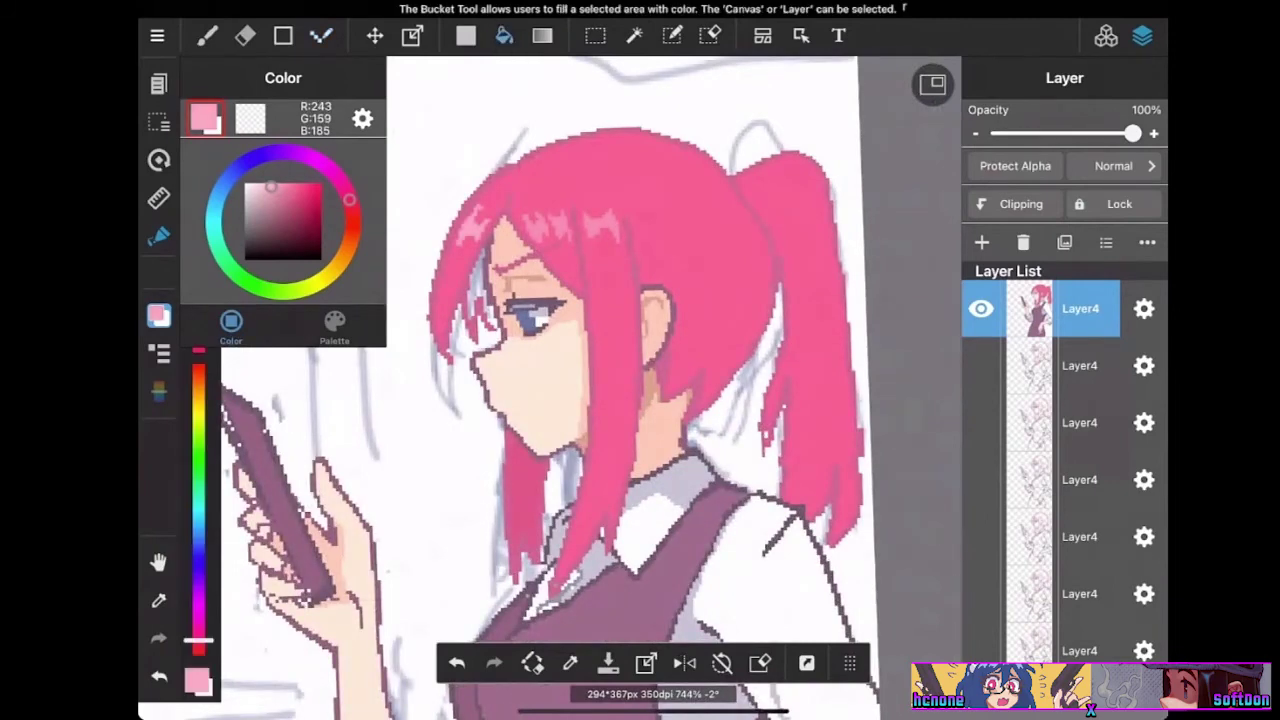
pyautogui.click(535, 226)
pyautogui.click(559, 225)
pyautogui.click(602, 224)
pyautogui.click(321, 35)
pyautogui.scroll(5, 640, 380)
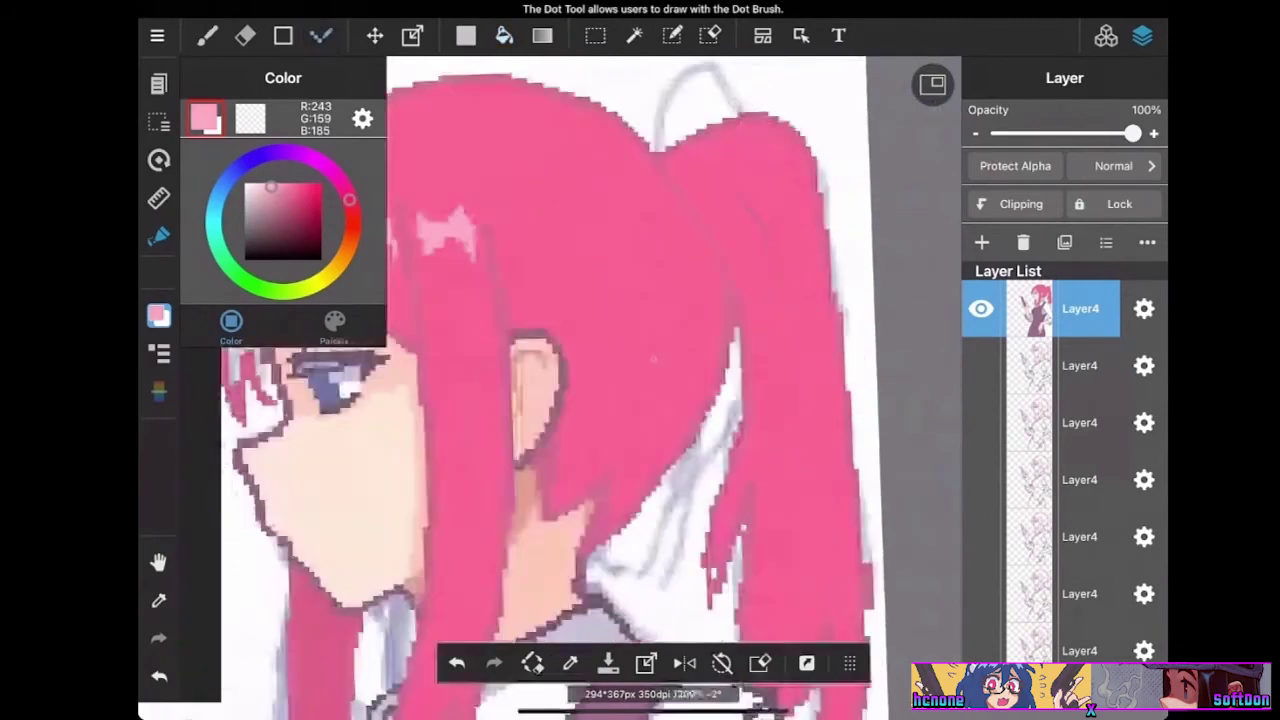
# Try to continue the jagged highlights onto the back of the head above the ear
pyautogui.moveTo(498, 204)
pyautogui.mouseDown()
pyautogui.moveTo(509, 246)
pyautogui.moveTo(529, 222)
pyautogui.moveTo(520, 212)
pyautogui.moveTo(543, 228)
pyautogui.moveTo(524, 206)
pyautogui.moveTo(530, 232)
pyautogui.moveTo(552, 238)
pyautogui.moveTo(586, 222)
pyautogui.mouseUp()
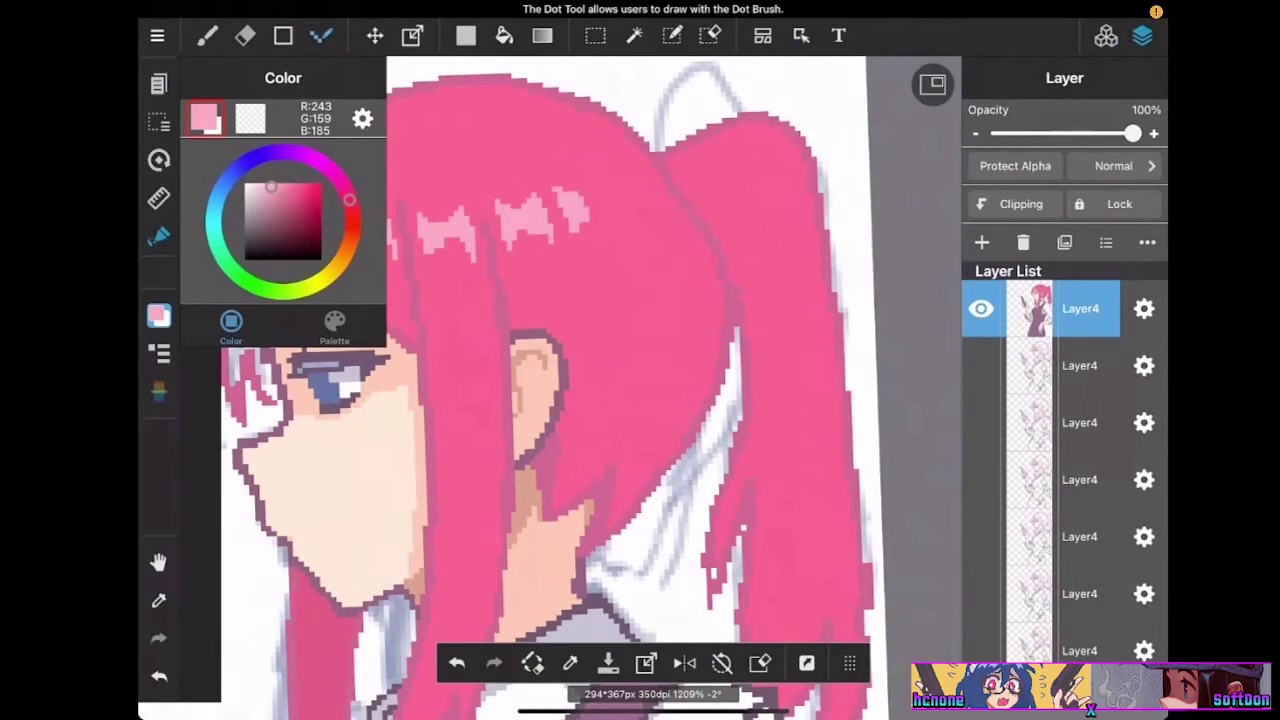
pyautogui.hotkey('ctrl', 'z')
pyautogui.hotkey('ctrl', 'z')
# Draw two parallel slanted highlight streaks in light pink (R243 G159 B185) above the ear, running toward the ponytail's base
pyautogui.moveTo(508, 228); pyautogui.dragTo(632, 192)
pyautogui.moveTo(632, 192)
pyautogui.mouseDown()
pyautogui.moveTo(518, 230)
pyautogui.moveTo(612, 221)
pyautogui.moveTo(660, 194)
pyautogui.mouseUp()
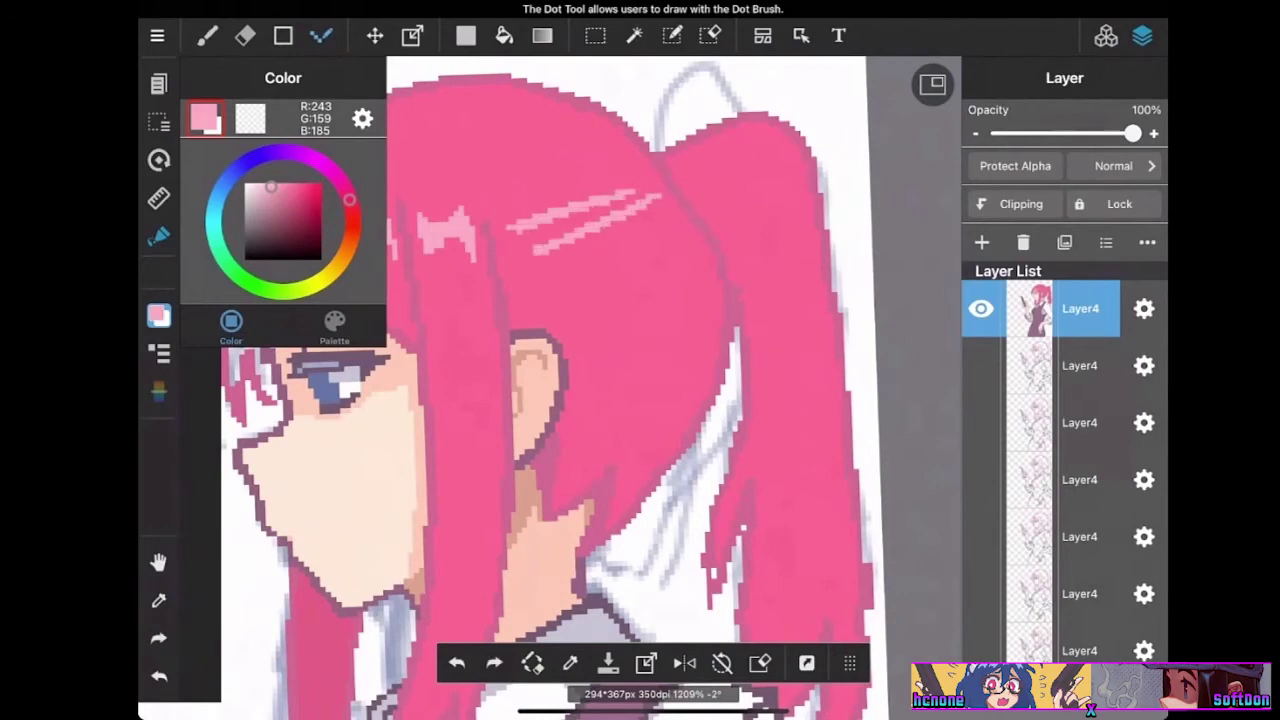
pyautogui.scroll(-5, 590, 388)
pyautogui.scroll(4, 590, 388)
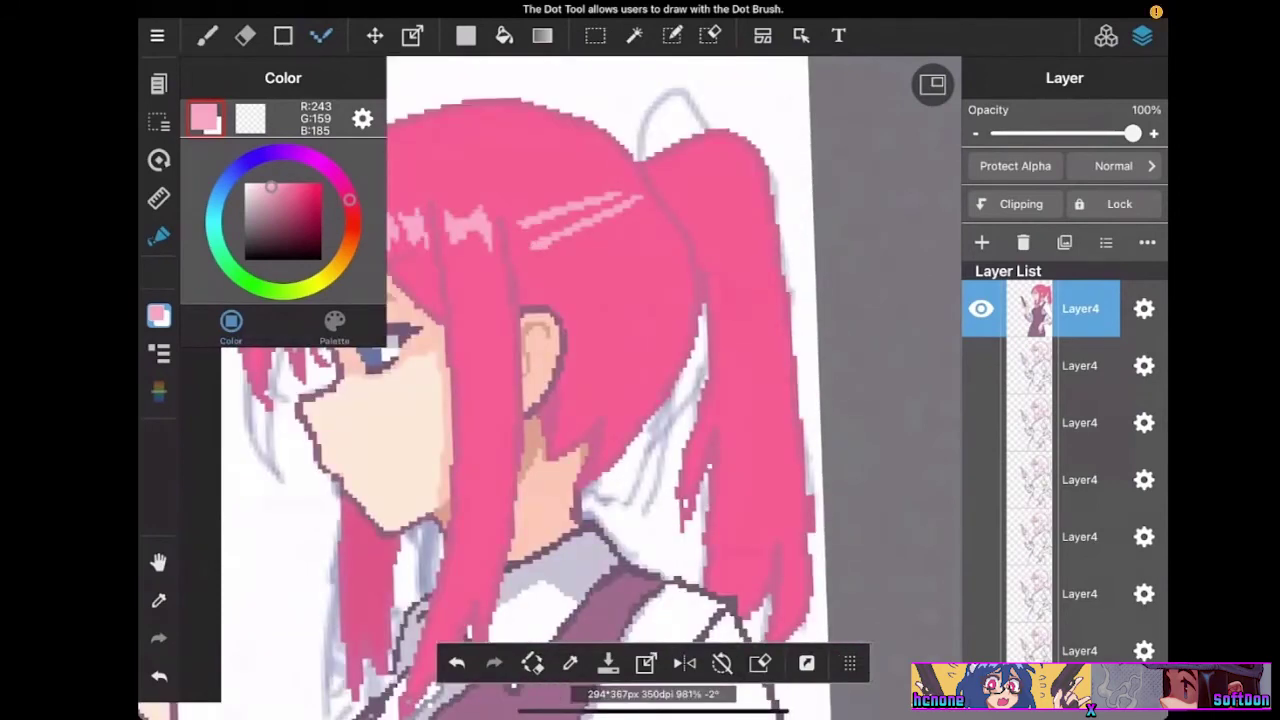
pyautogui.scroll(-5, 580, 380)
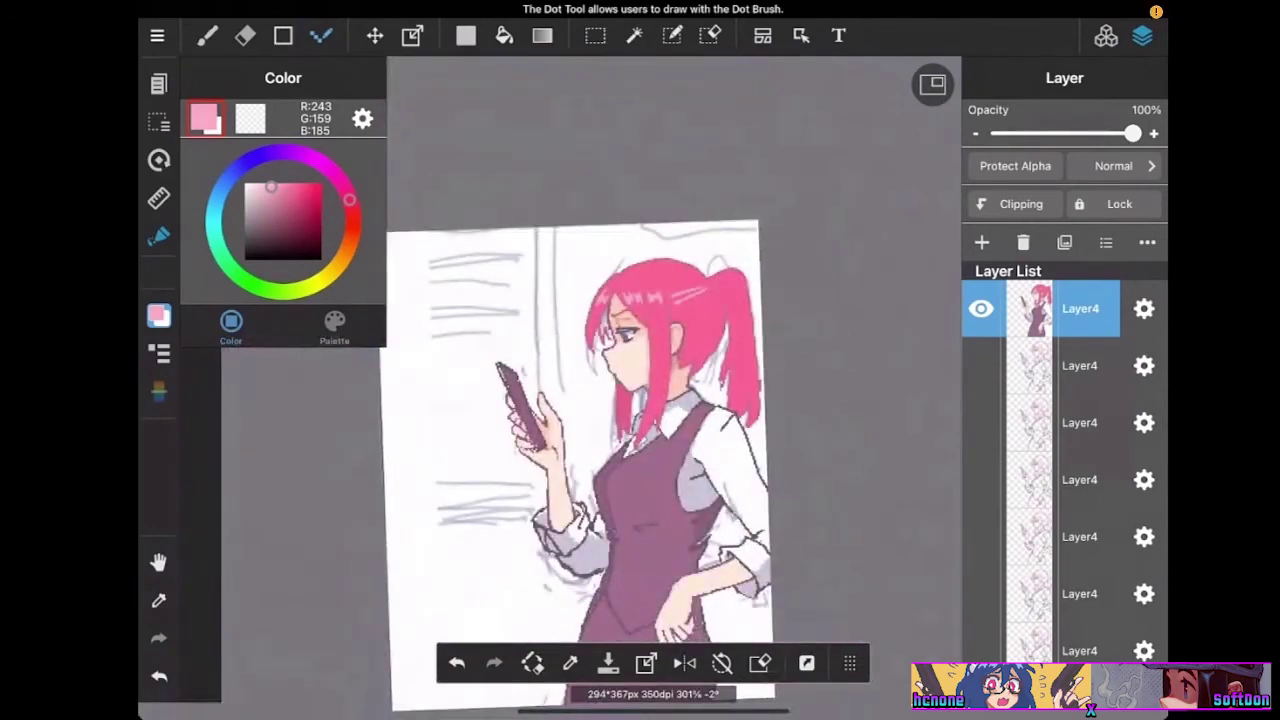
# Undo the two slanted light-pink highlight streaks above the ear
pyautogui.scroll(-3, 640, 420)
pyautogui.hotkey('ctrl', 'z')
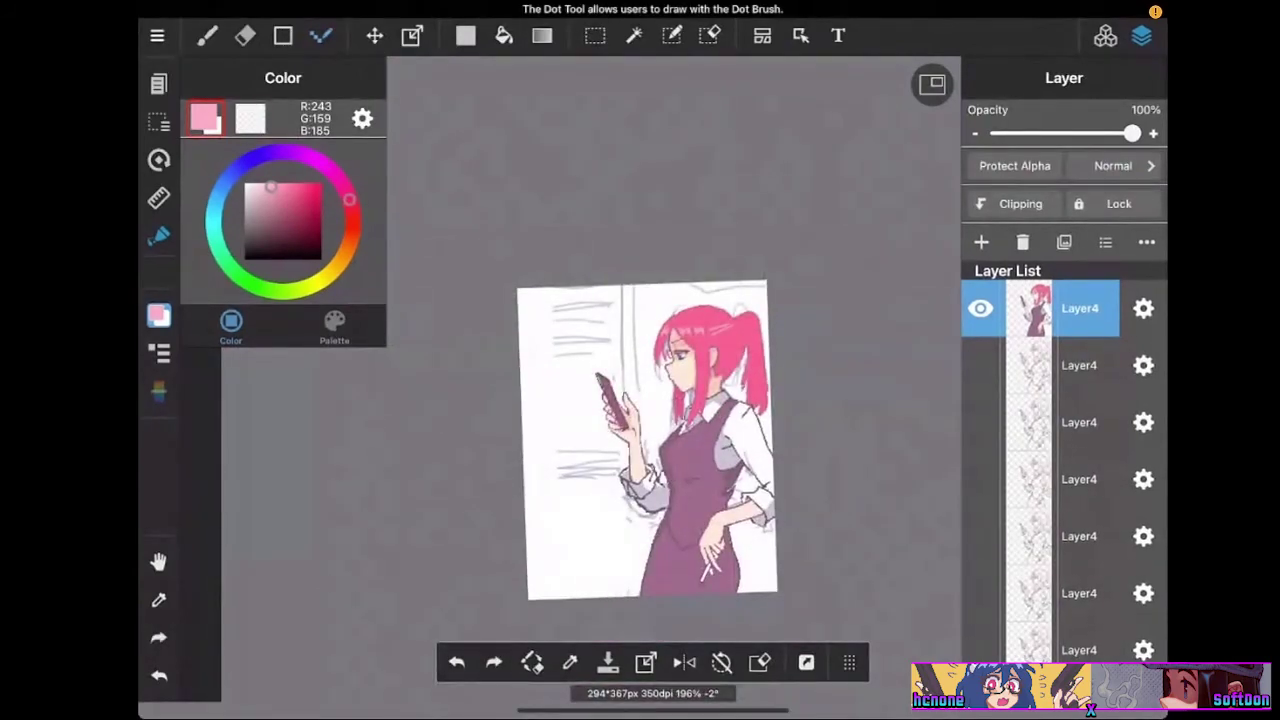
pyautogui.hotkey('ctrl', 'z')
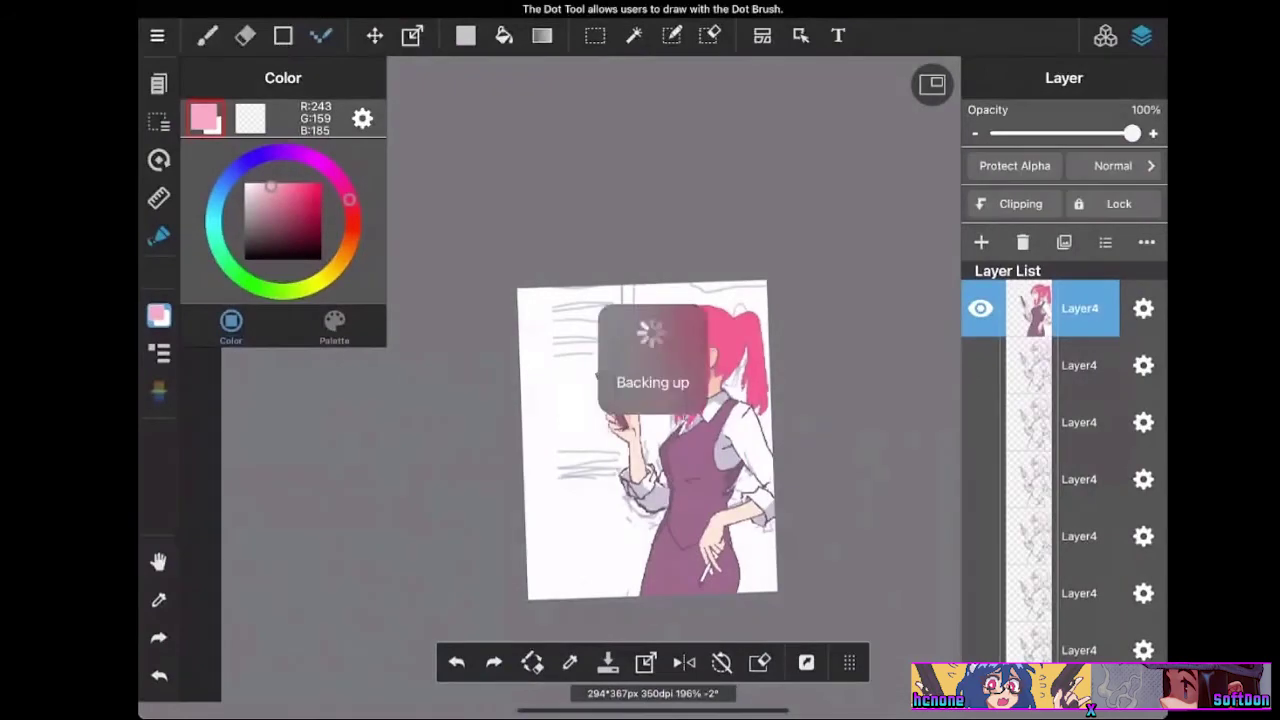
pyautogui.scroll(1, 647, 440)
pyautogui.scroll(4, 700, 400)
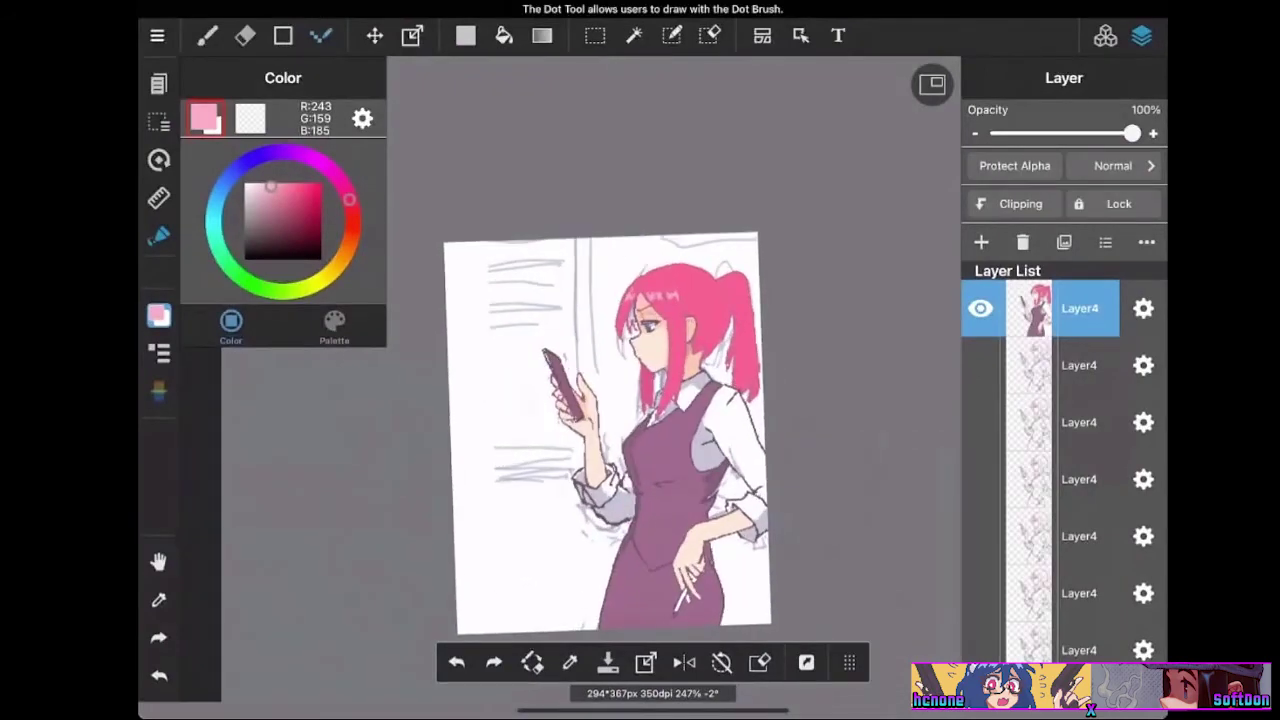
# Bucket-fill the gap between the front bangs with the hair's pink R223 G92 B132, and refill it with R197 G85 B119 sampled from the strand below the chin
pyautogui.click(250, 118)
pyautogui.click(711, 261)
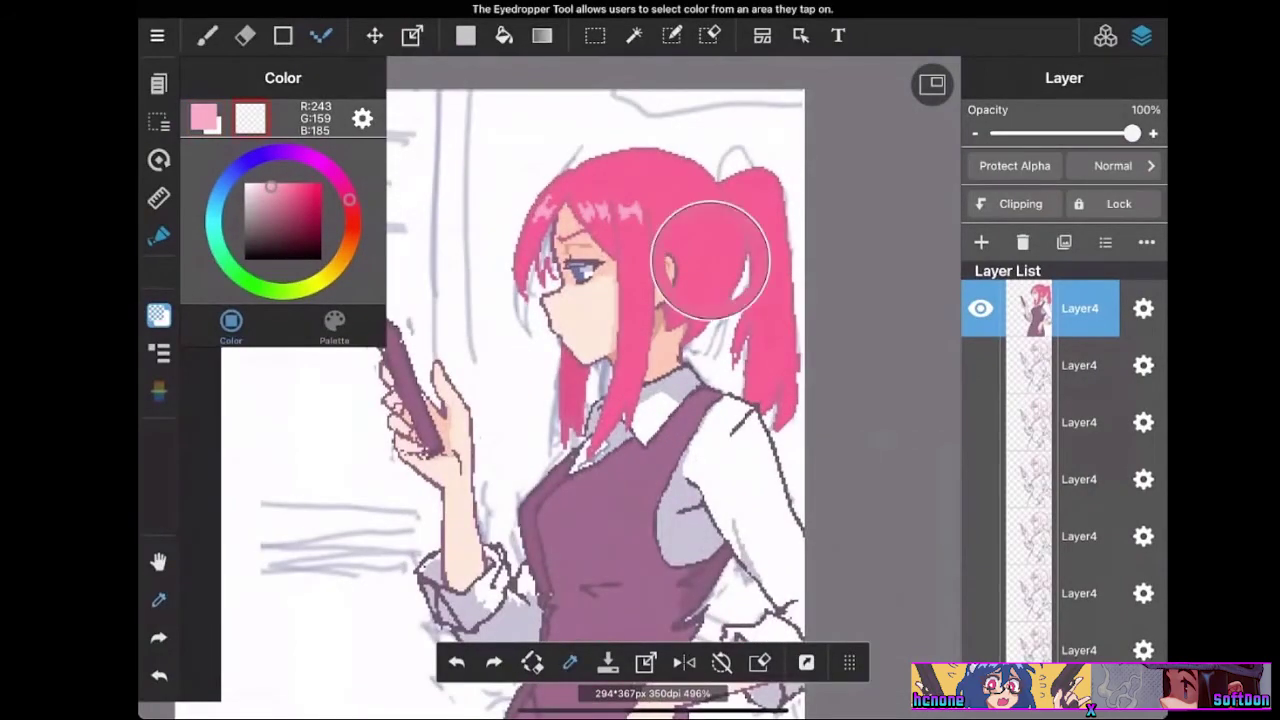
pyautogui.scroll(5, 620, 300)
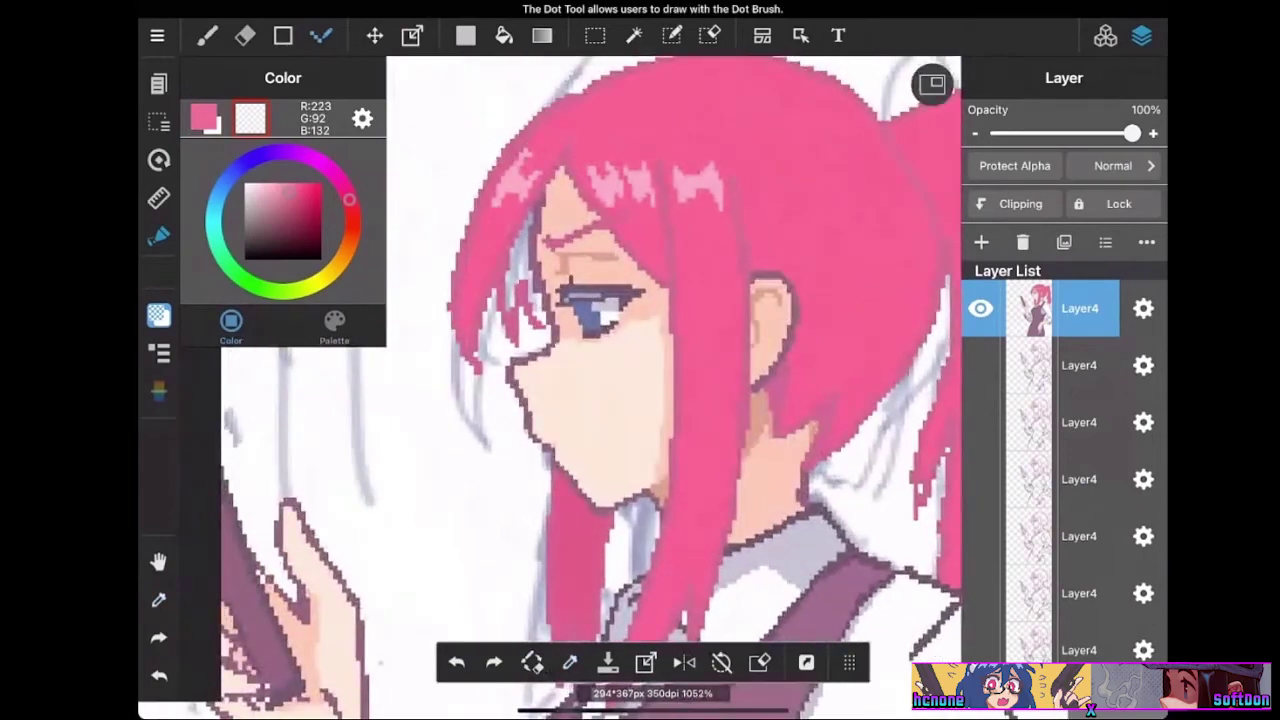
pyautogui.click(504, 35)
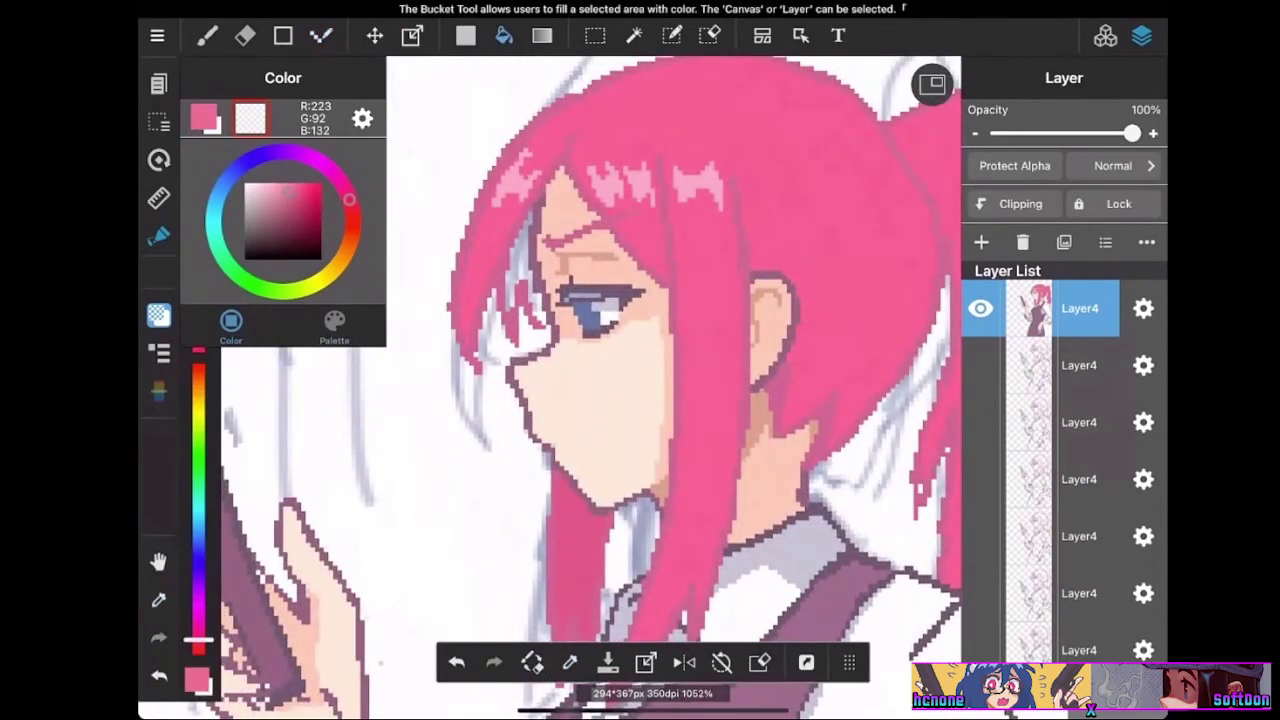
pyautogui.click(524, 262)
pyautogui.click(586, 562)
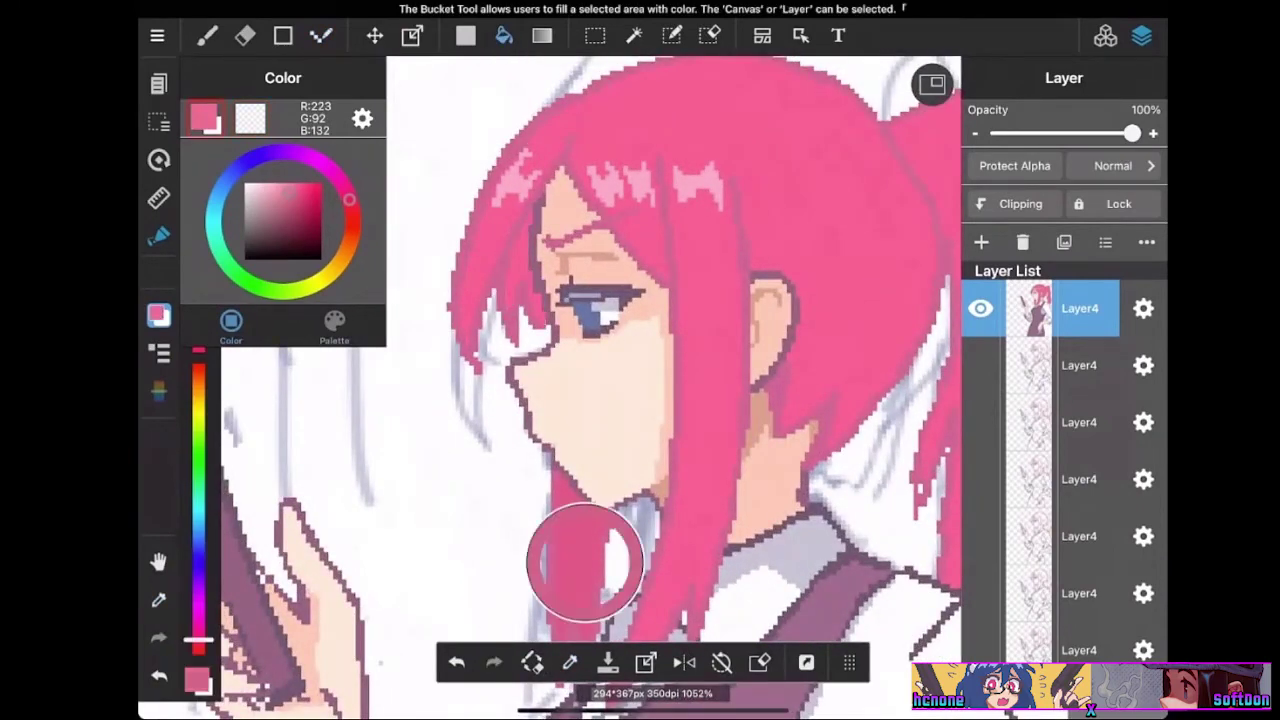
pyautogui.click(520, 272)
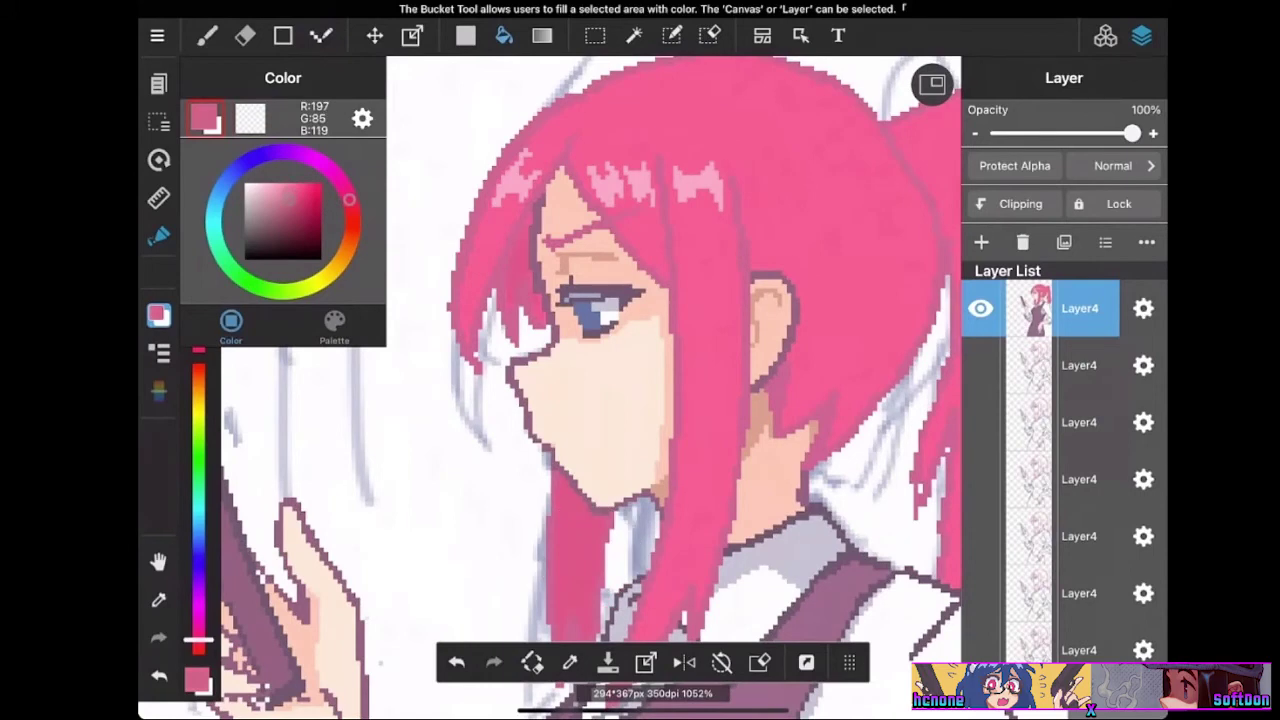
pyautogui.scroll(-5, 792, 428)
pyautogui.scroll(5, 700, 380)
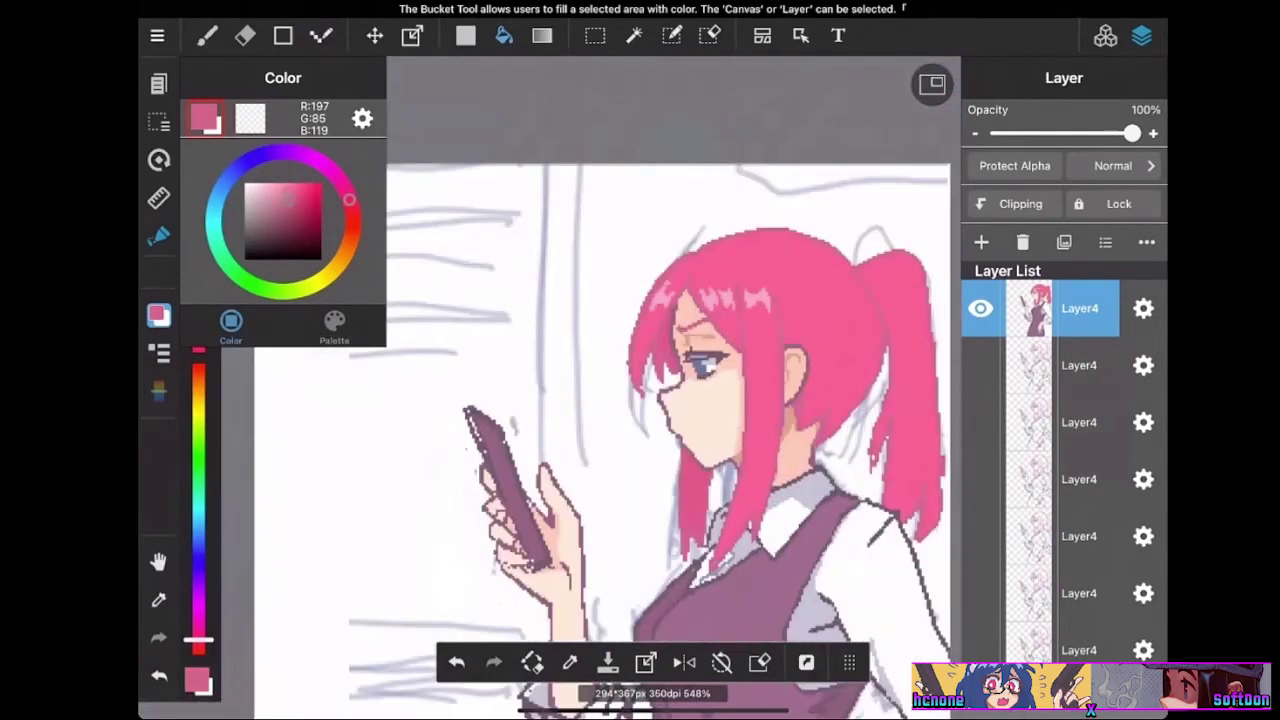
# Clean up the front hair strand with the Dot tool, erasing stray pixels at its tip and retouching its outline in the sampled muted pink
pyautogui.click(570, 662)
pyautogui.click(512, 335)
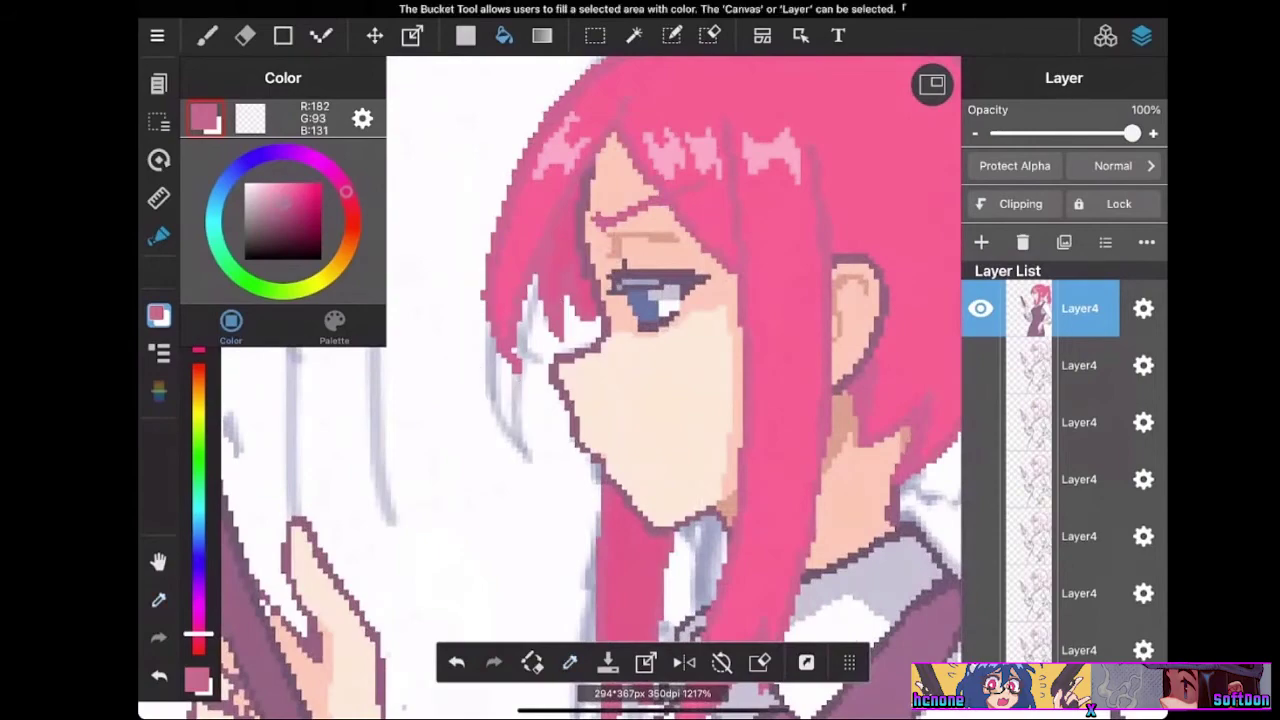
pyautogui.click(321, 35)
pyautogui.click(250, 118)
pyautogui.click(516, 372)
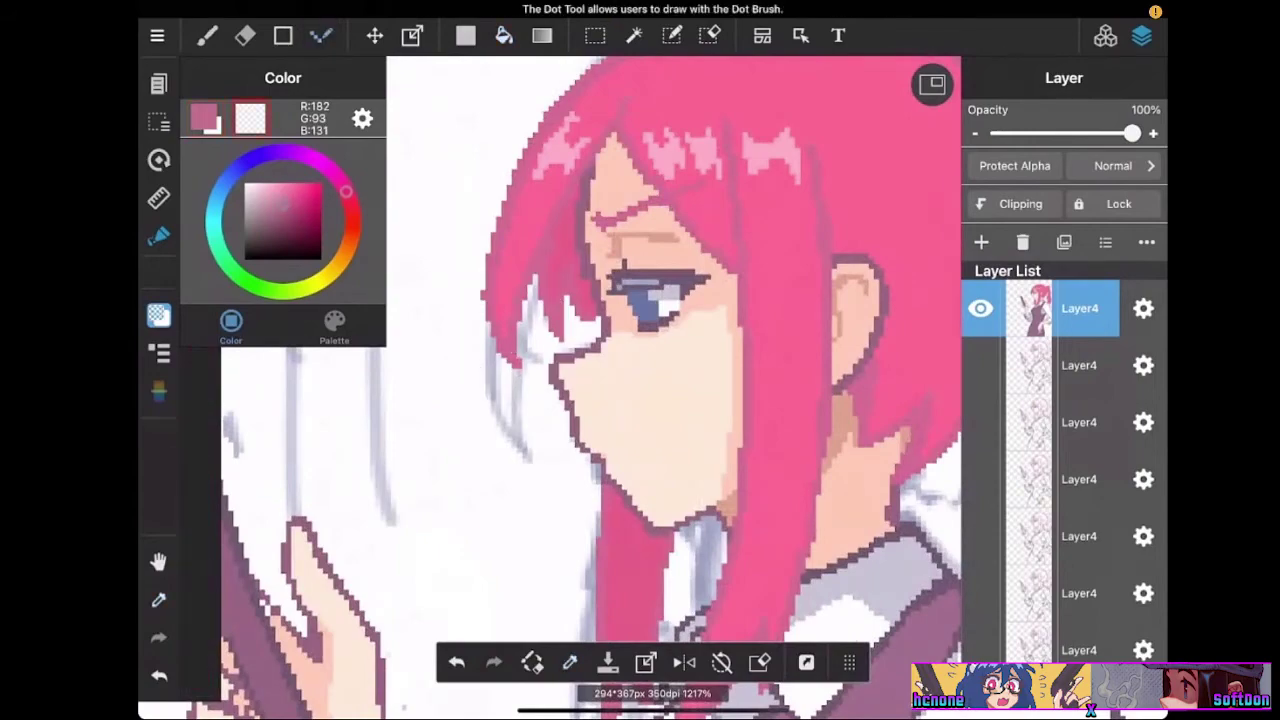
pyautogui.click(205, 118)
pyautogui.moveTo(484, 275); pyautogui.dragTo(483, 305)
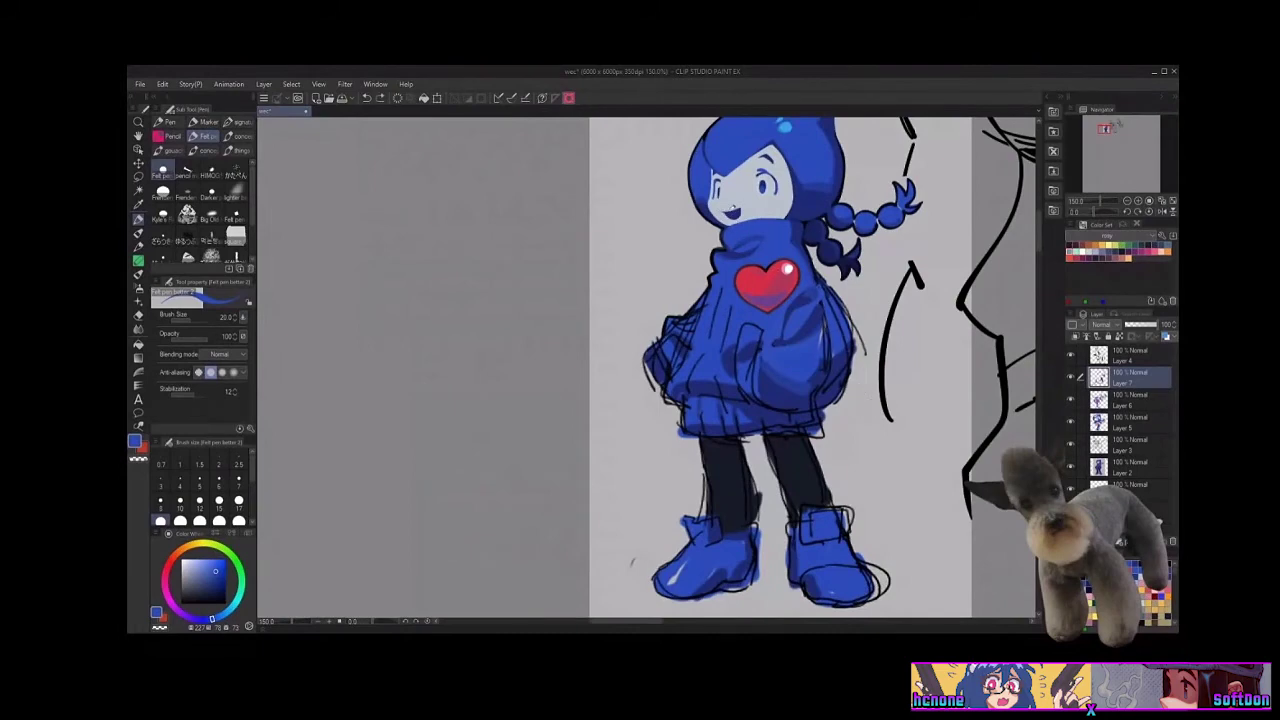
# In Clip Studio Paint, trim the outline of the hooded character's dark leg using grey sampled from the background
pyautogui.press('c')
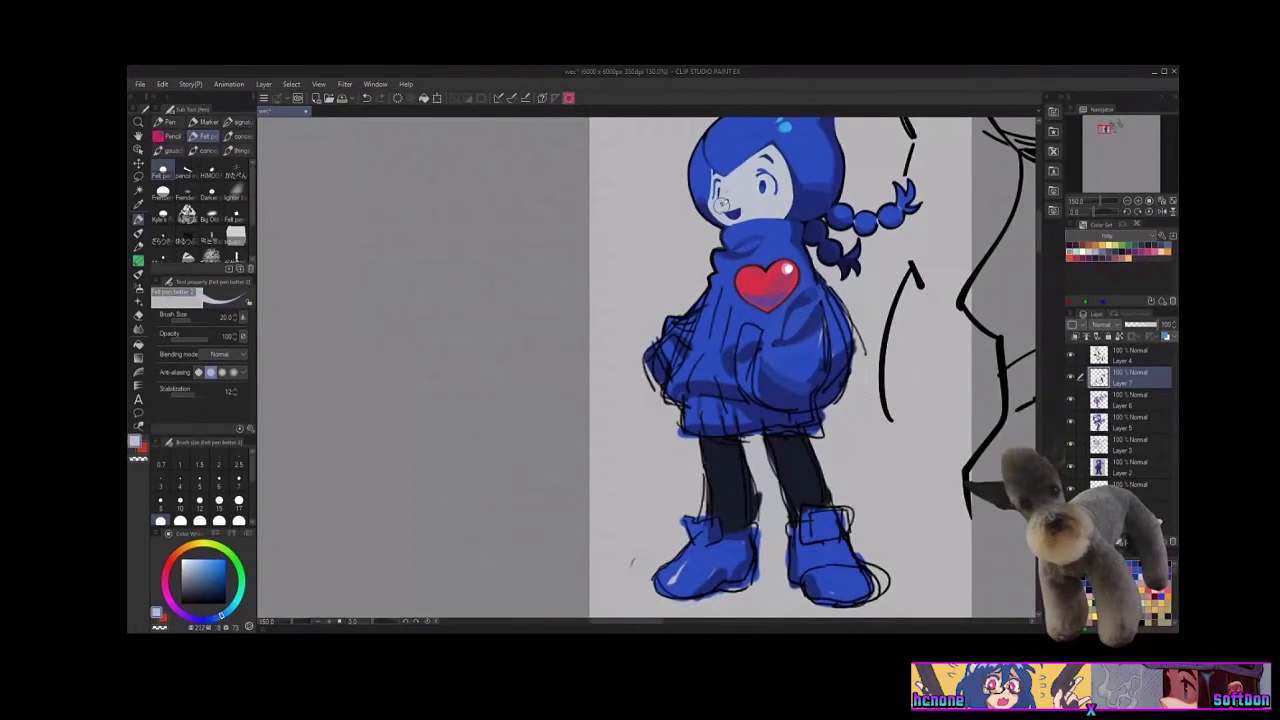
pyautogui.moveTo(905, 470); pyautogui.dragTo(824, 425)
pyautogui.scroll(-1, 878, 548)
pyautogui.moveTo(878, 548); pyautogui.dragTo(886, 463)
pyautogui.keyDown('alt'); pyautogui.click(701, 400); pyautogui.keyUp('alt')
pyautogui.moveTo(701, 400); pyautogui.dragTo(714, 454)
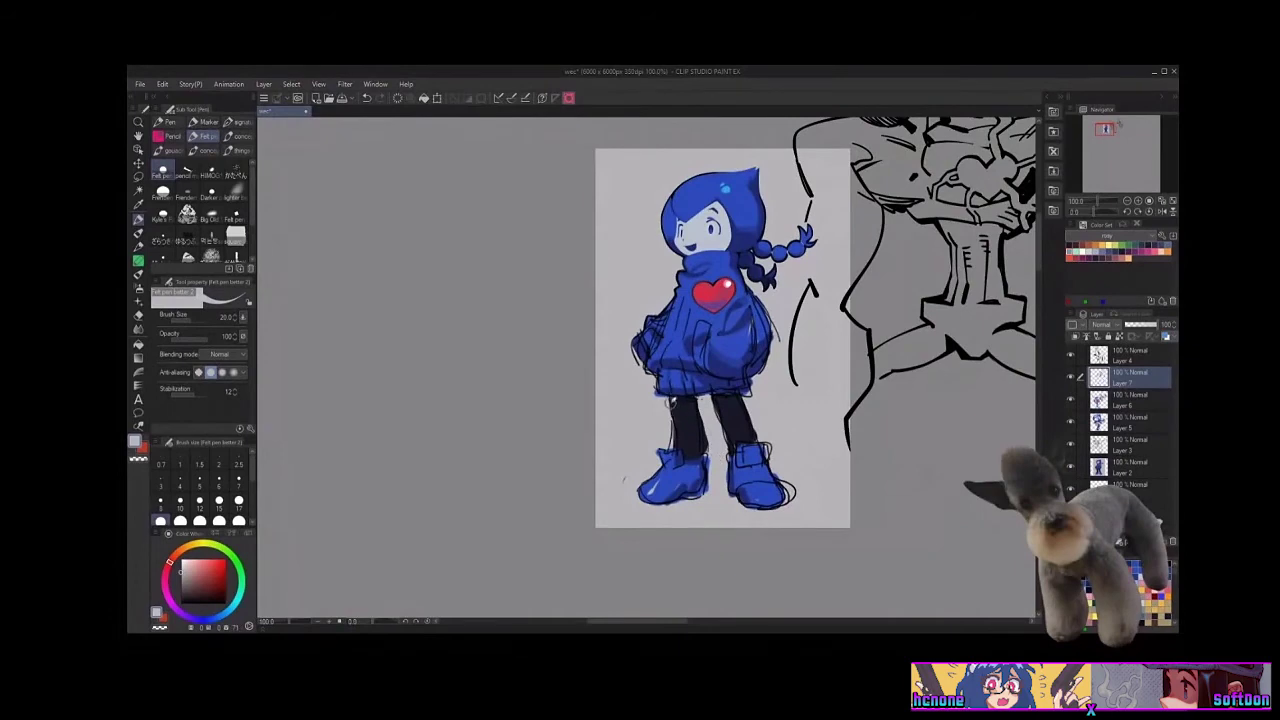
pyautogui.moveTo(672, 402); pyautogui.dragTo(672, 427)
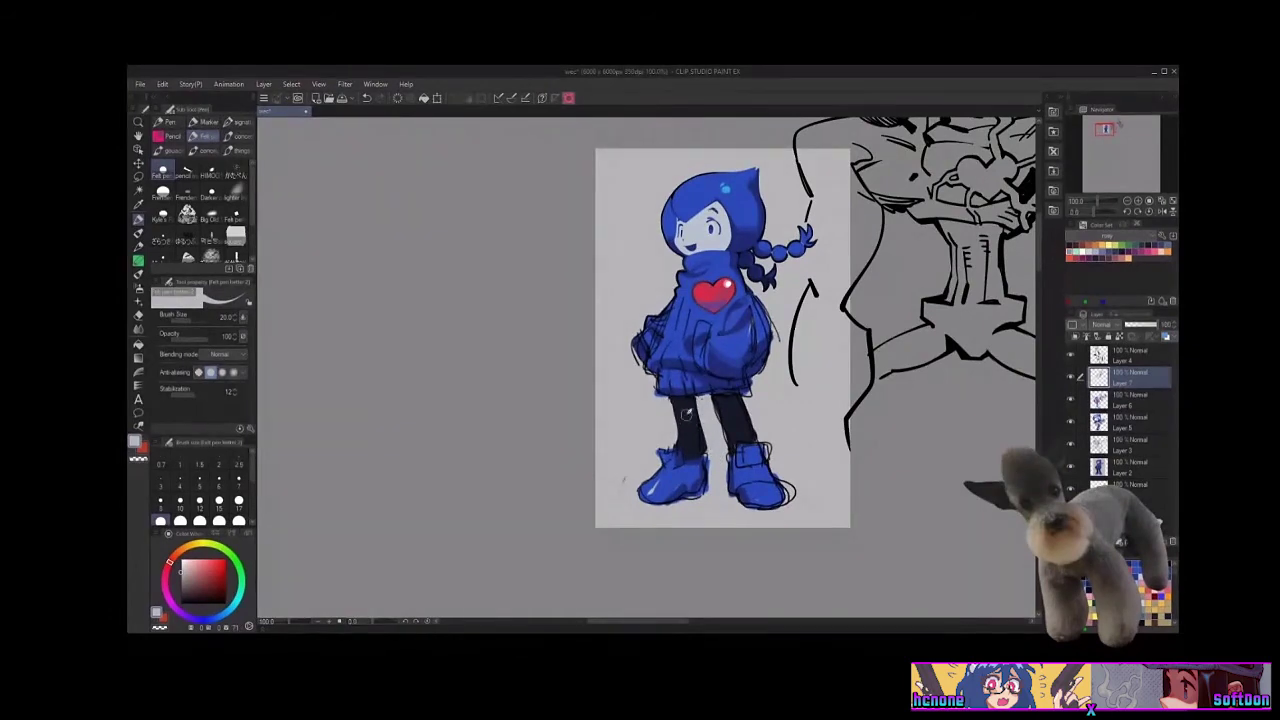
# Refine the silhouettes of both legs between sweater and boots, alternating strokes of the dark leg colour and the background grey
pyautogui.press('x')
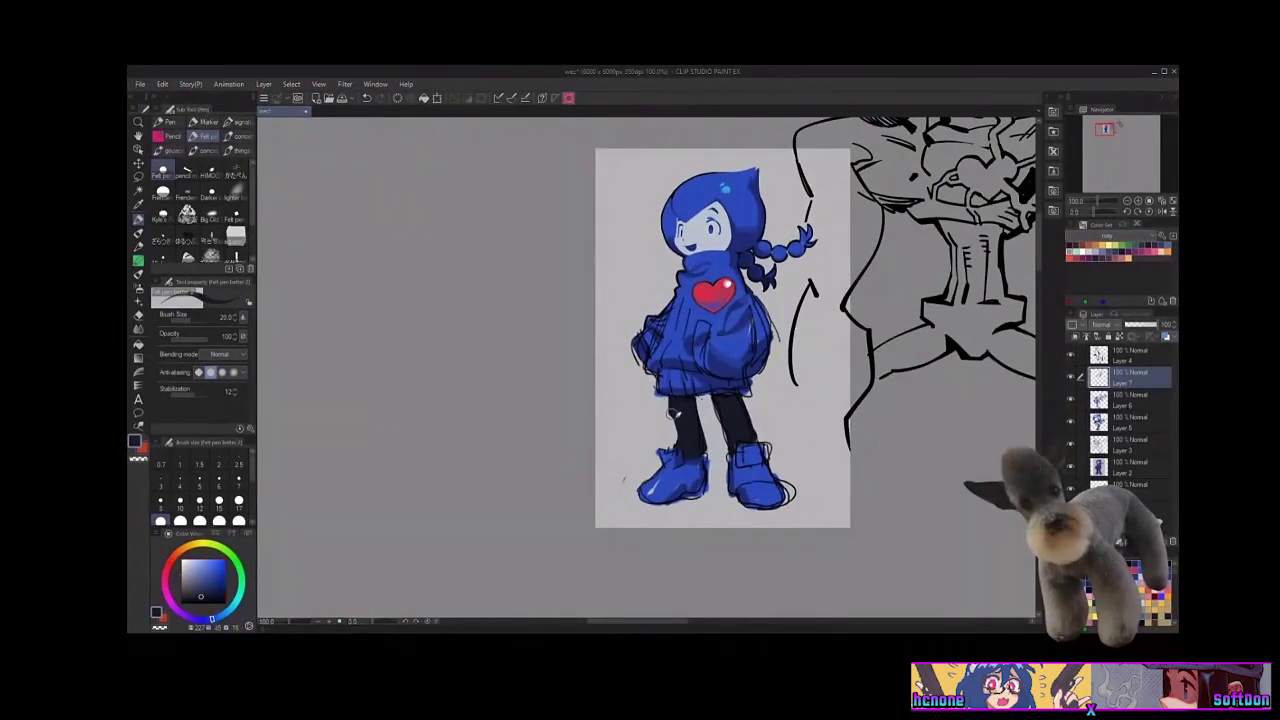
pyautogui.press('x')
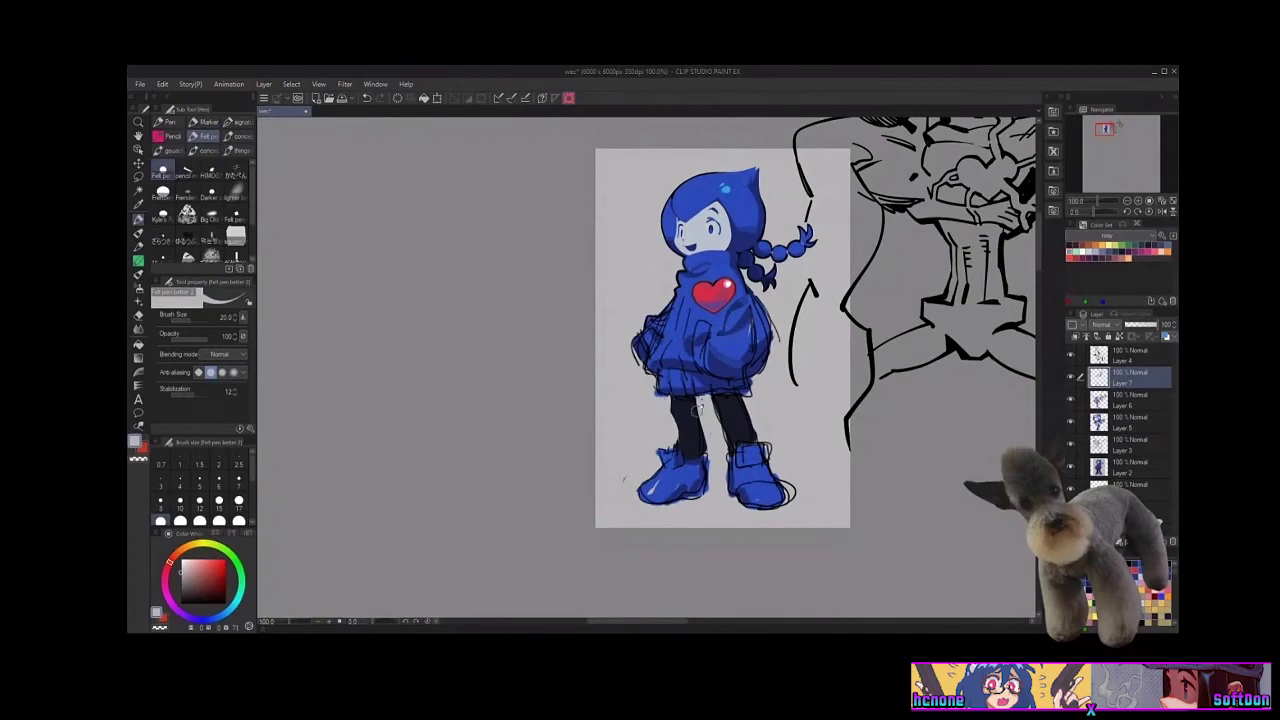
pyautogui.press('x')
pyautogui.press('x')
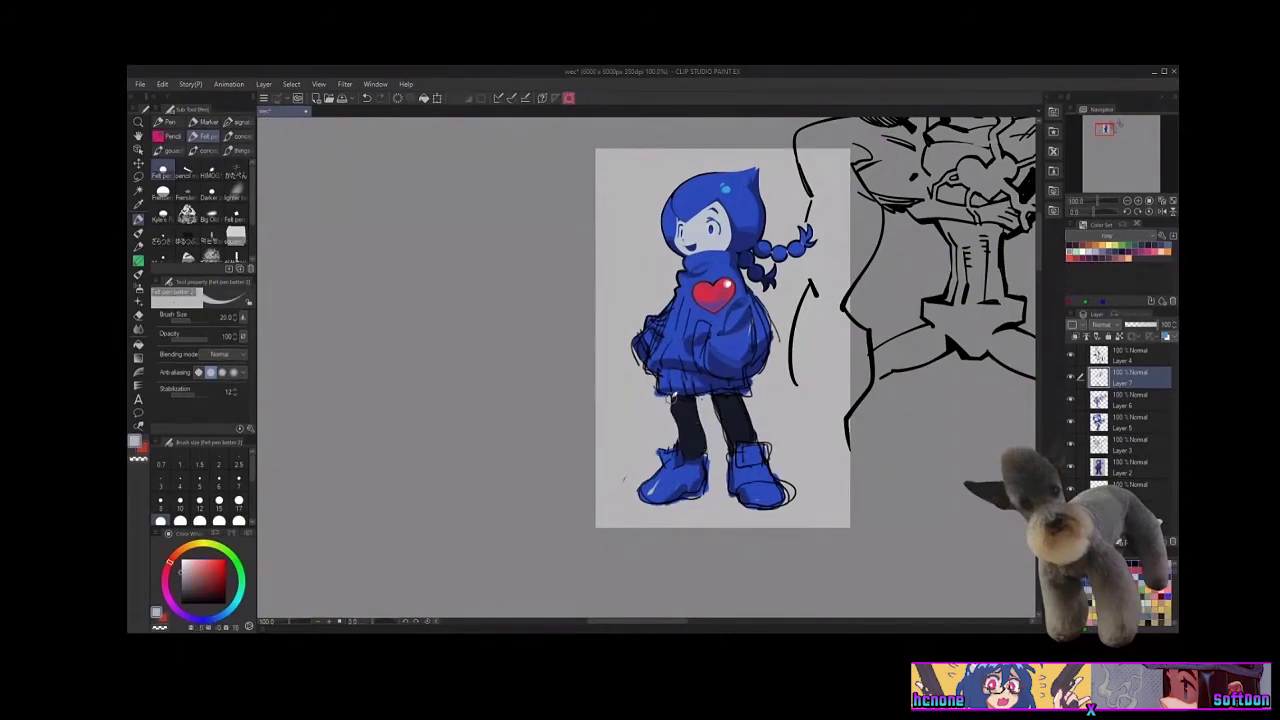
pyautogui.press('x')
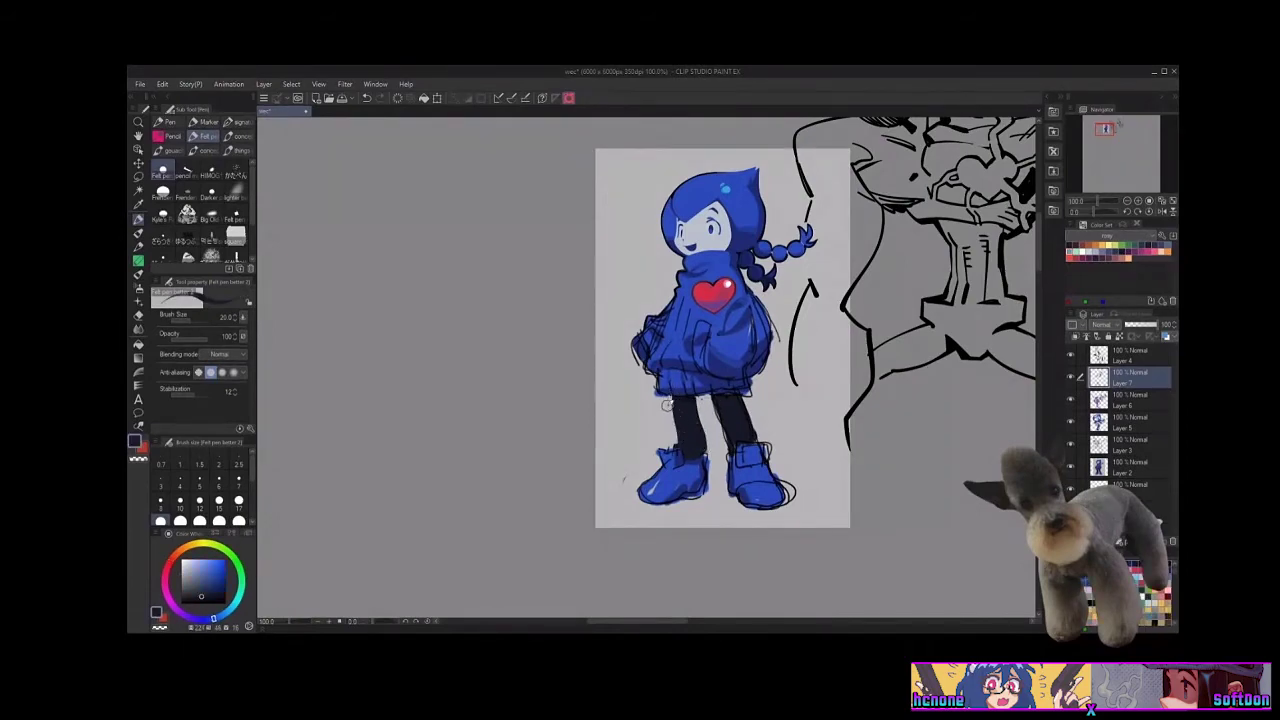
pyautogui.press('x')
pyautogui.press('x')
pyautogui.press('x')
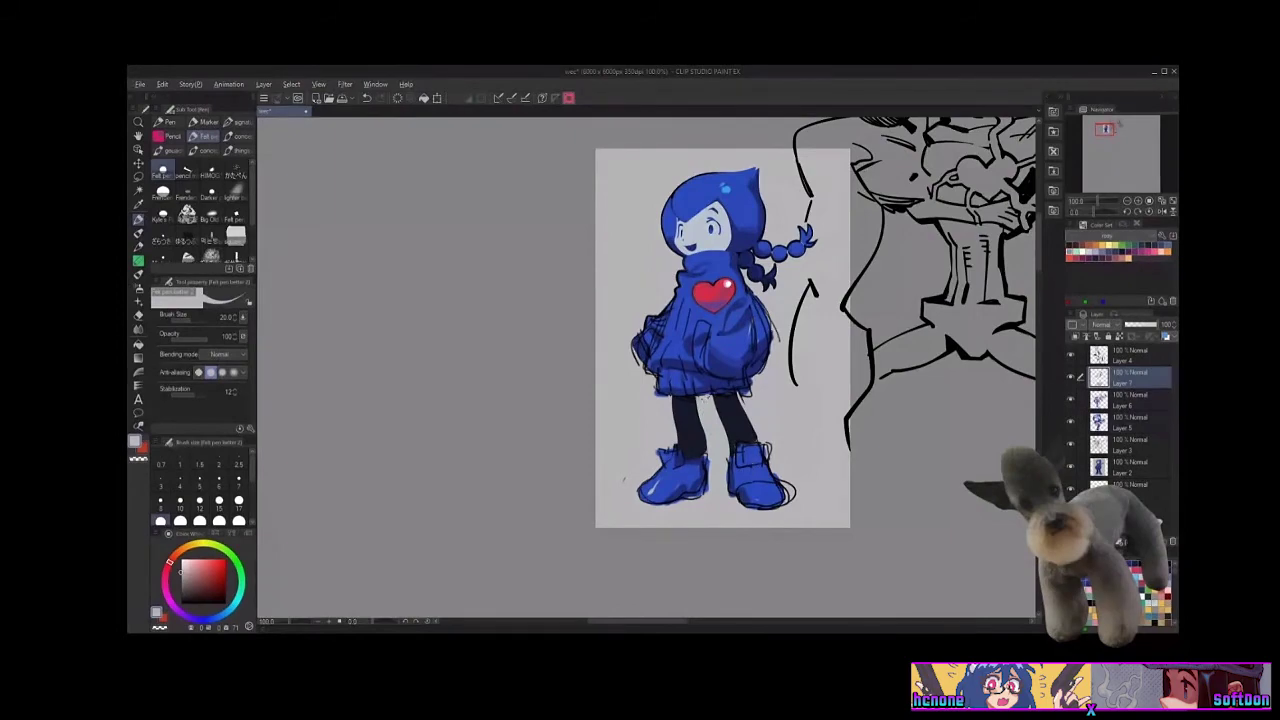
pyautogui.press('x')
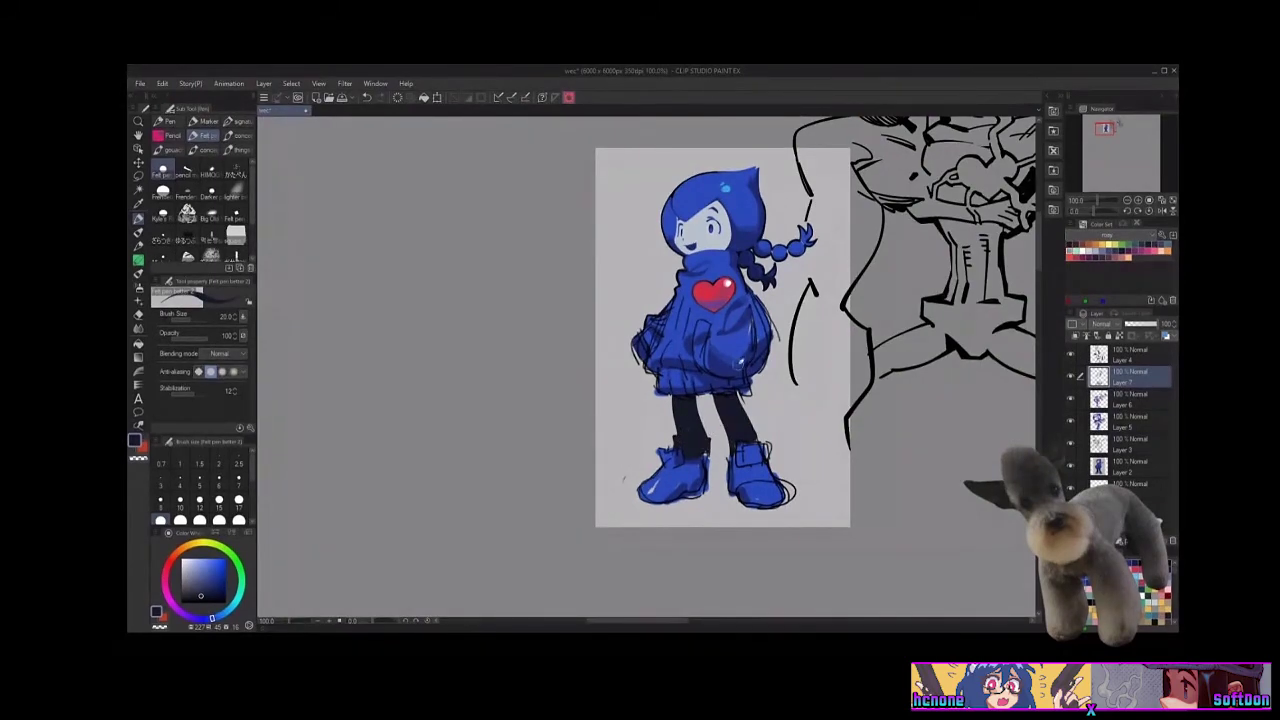
# Save the drawing and retouch the boot cuff where it meets the leg with colours sampled from the artwork
pyautogui.hotkey('ctrl', 's')
pyautogui.keyDown('alt'); pyautogui.click(708, 452); pyautogui.keyUp('alt')
pyautogui.keyDown('alt'); pyautogui.click(706, 448); pyautogui.keyUp('alt')
pyautogui.keyDown('alt'); pyautogui.click(709, 451); pyautogui.keyUp('alt')
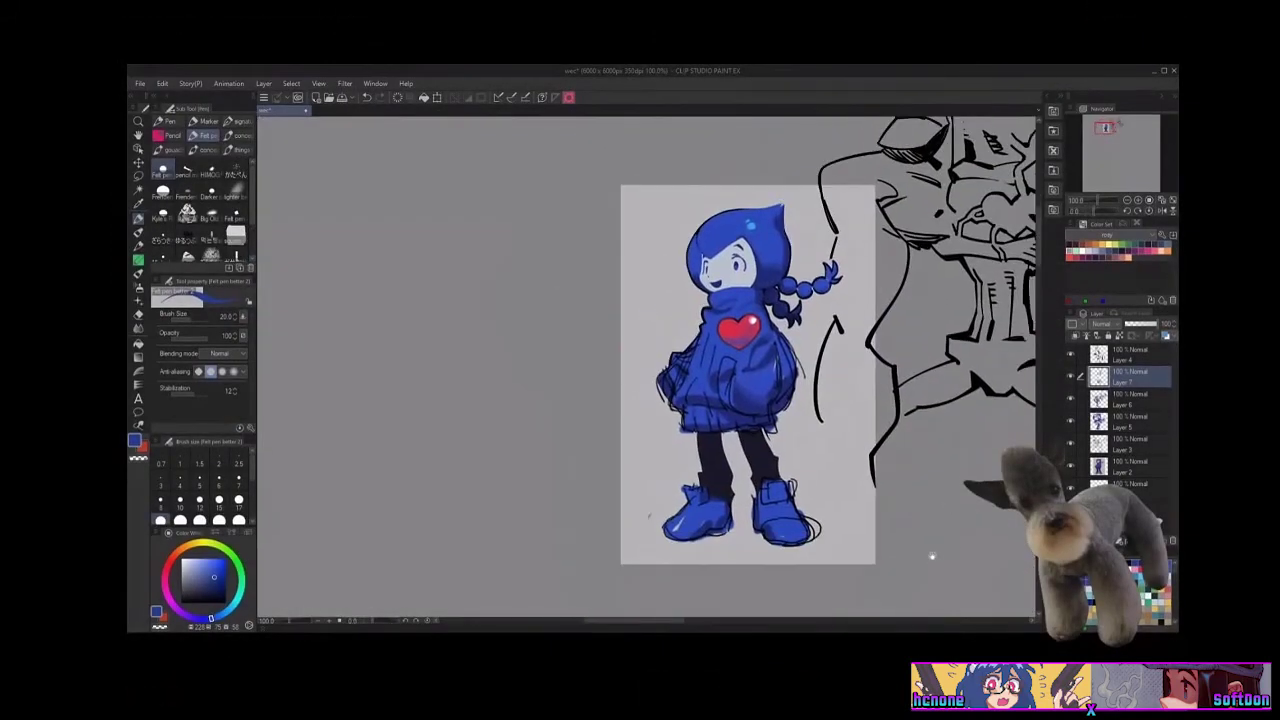
pyautogui.moveTo(950, 573); pyautogui.dragTo(957, 603)
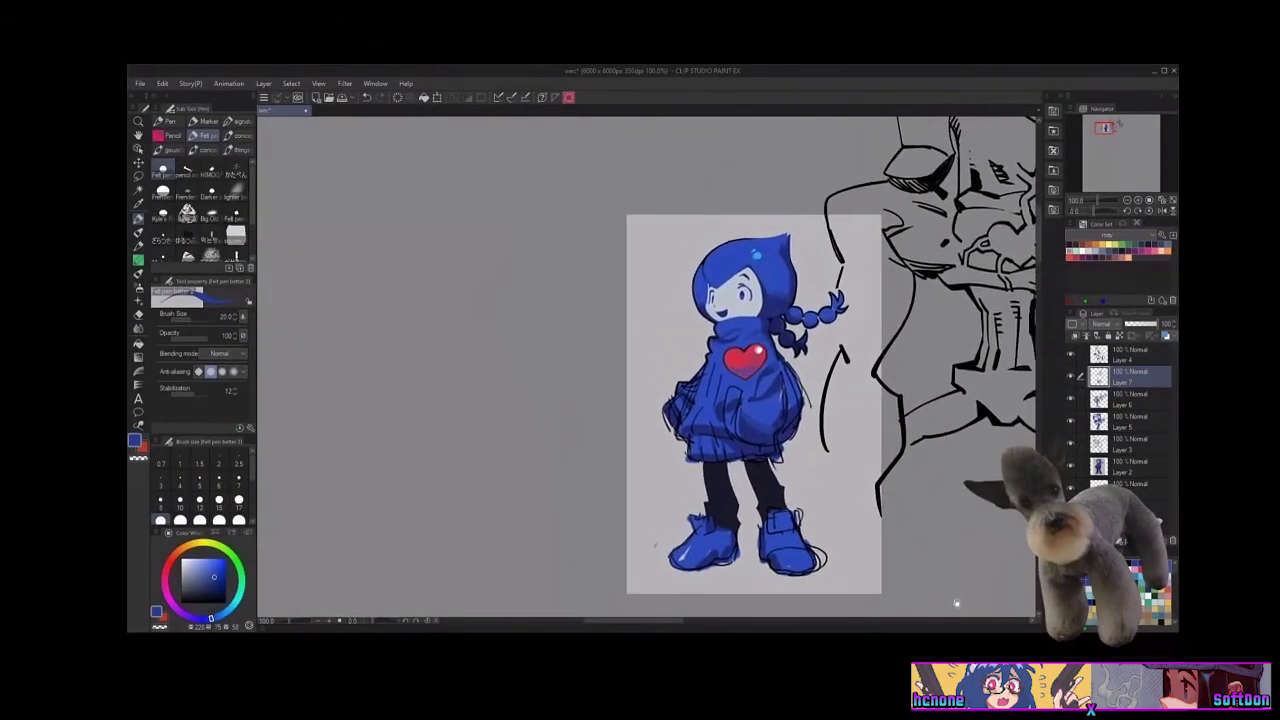
# Add a new layer in Darken mode and paint a grey shading band across the character's nose and cheeks
pyautogui.hotkey('ctrl', 'shift', 'n')
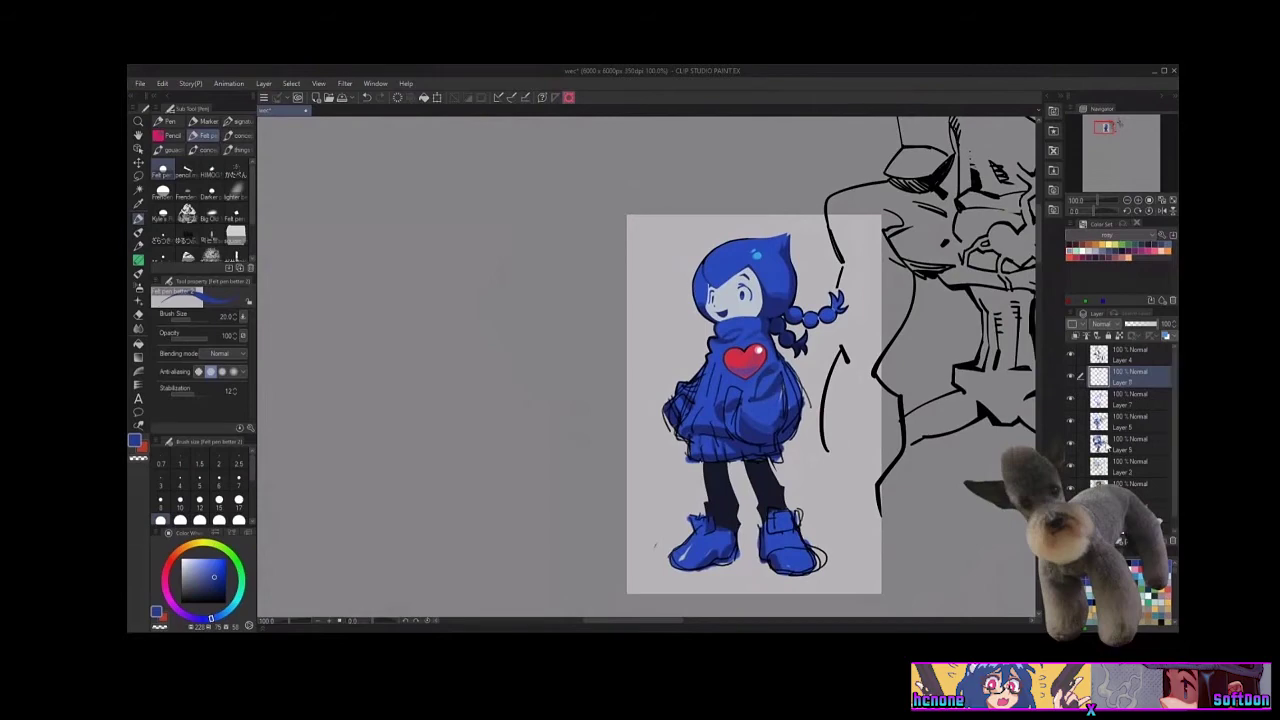
pyautogui.click(1104, 346)
pyautogui.keyDown('alt'); pyautogui.click(739, 305); pyautogui.keyUp('alt')
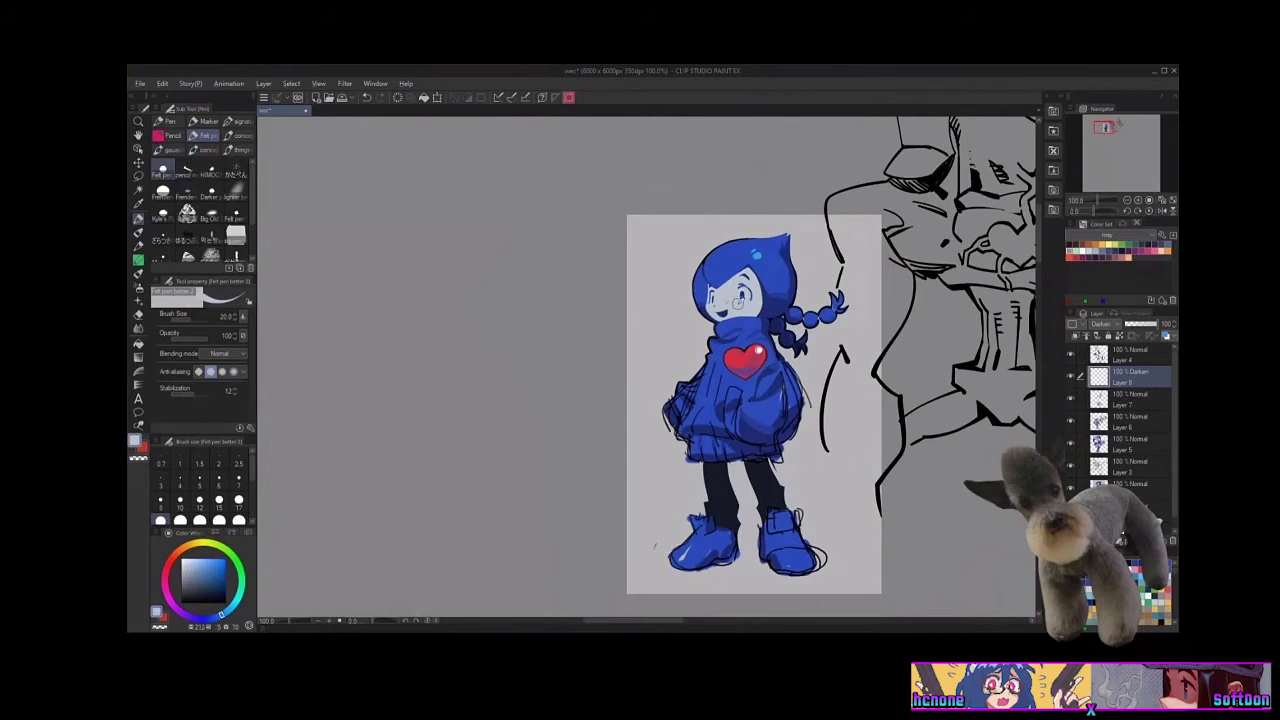
pyautogui.keyDown('alt'); pyautogui.click(528, 400); pyautogui.keyUp('alt')
pyautogui.moveTo(710, 302); pyautogui.dragTo(760, 295)
pyautogui.press('c')
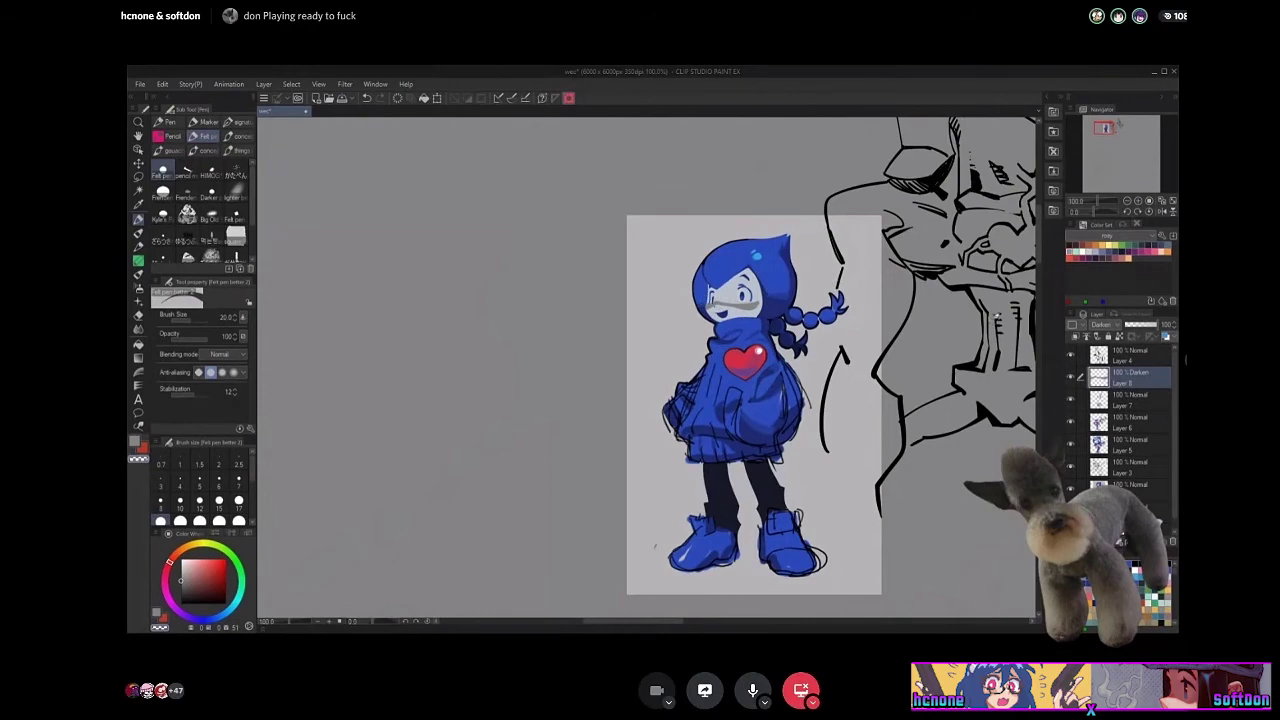
pyautogui.press('c')
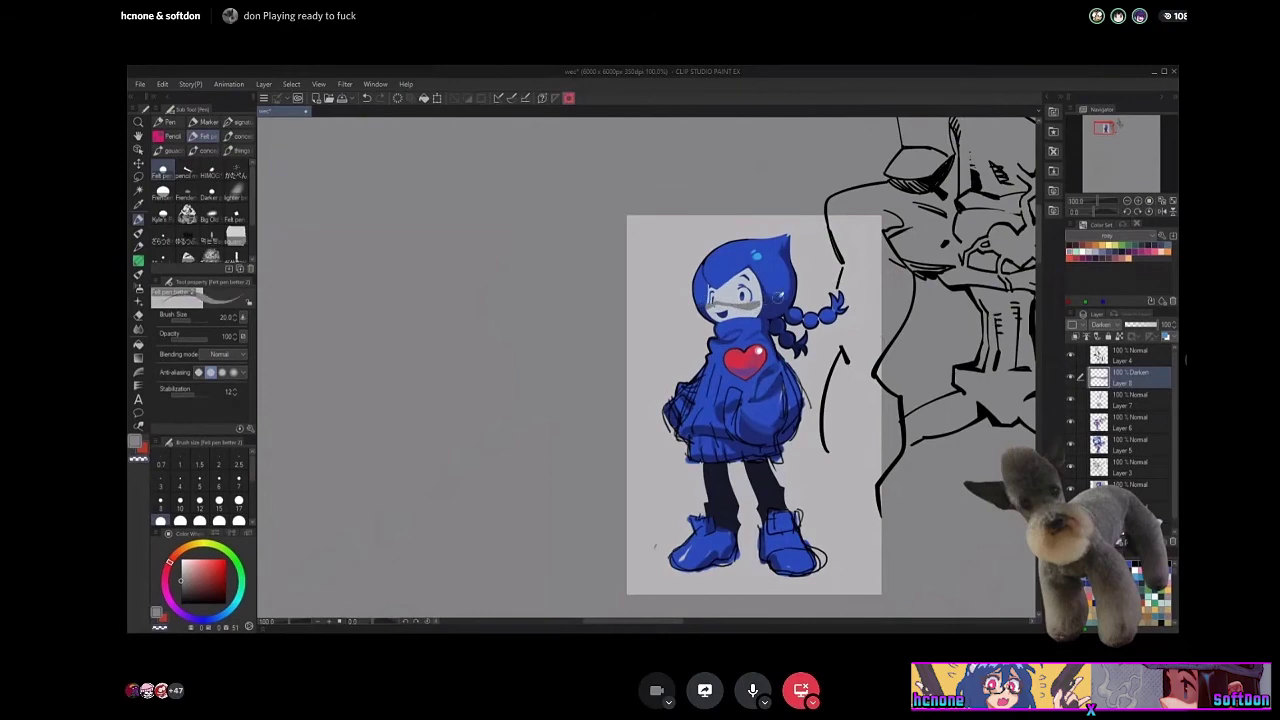
# Lower the Darken layer's opacity to about 35% and trim the face band by alternating between painting and erasing
pyautogui.click(1136, 327)
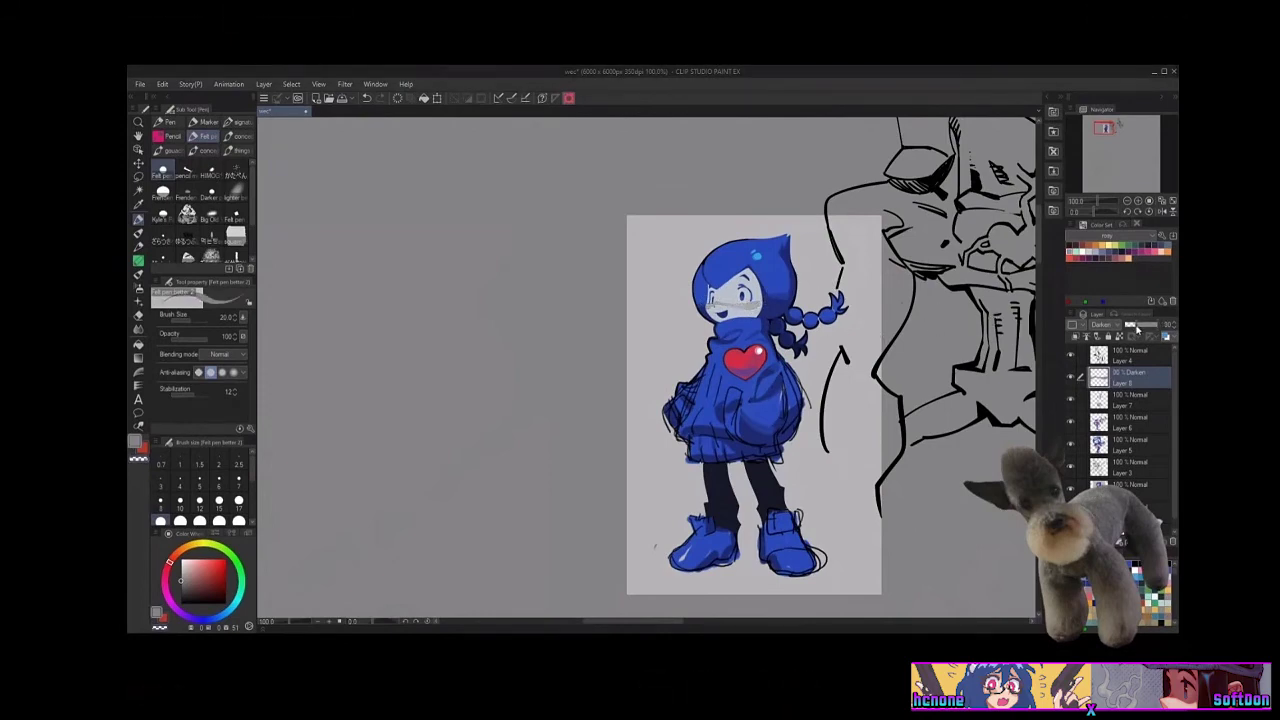
pyautogui.moveTo(1135, 328); pyautogui.dragTo(1137, 328)
pyautogui.press('c')
pyautogui.moveTo(712, 300)
pyautogui.mouseDown()
pyautogui.moveTo(730, 302)
pyautogui.moveTo(713, 303)
pyautogui.moveTo(724, 314)
pyautogui.mouseUp()
pyautogui.press('c')
pyautogui.press('c')
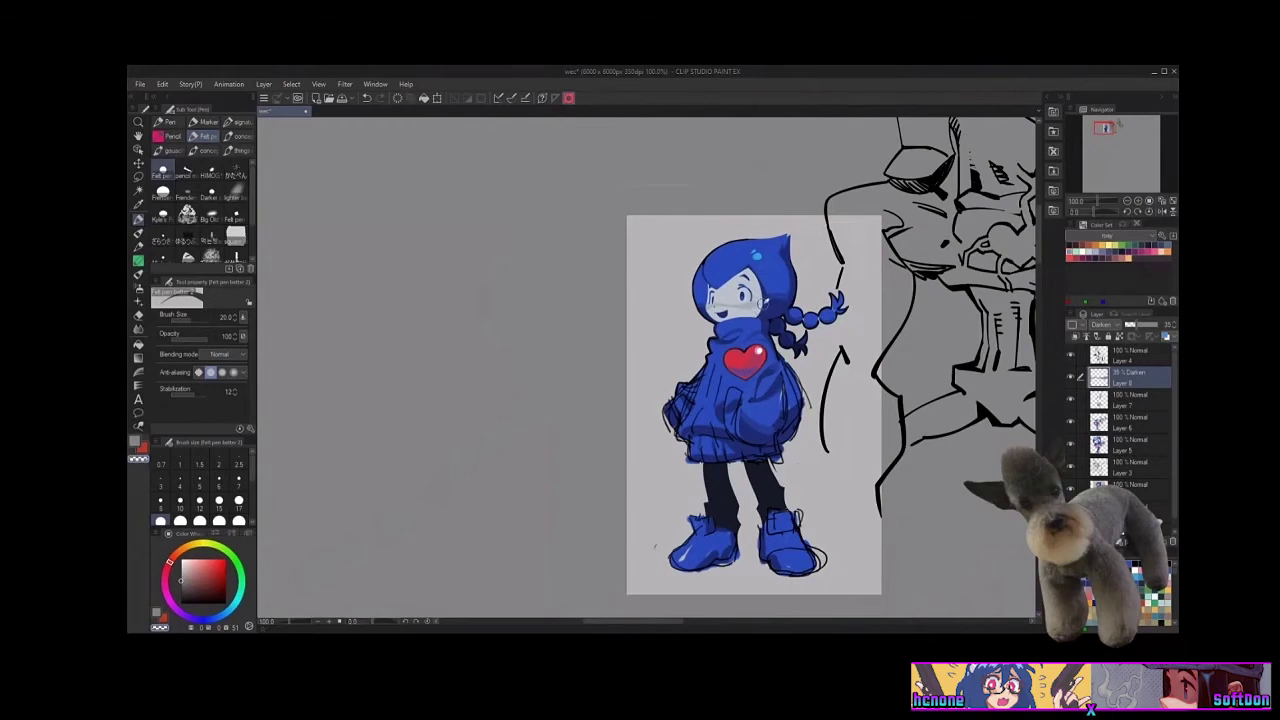
pyautogui.press('c')
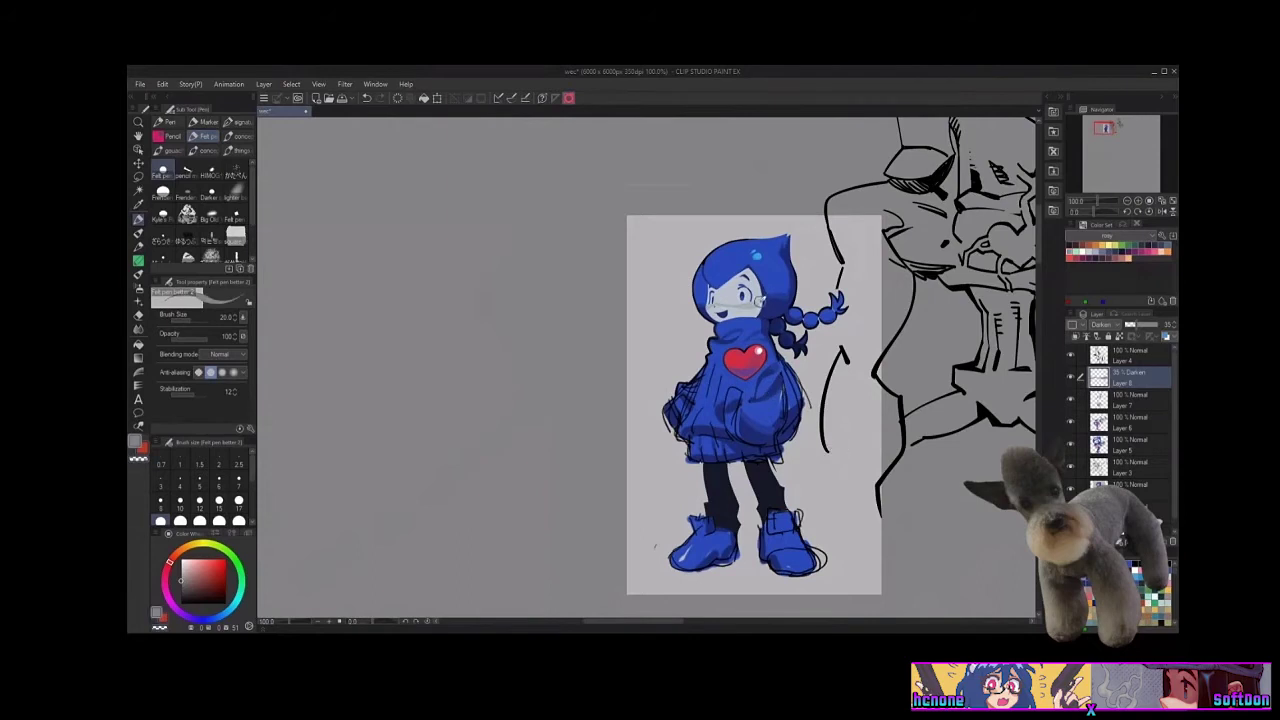
pyautogui.press('c')
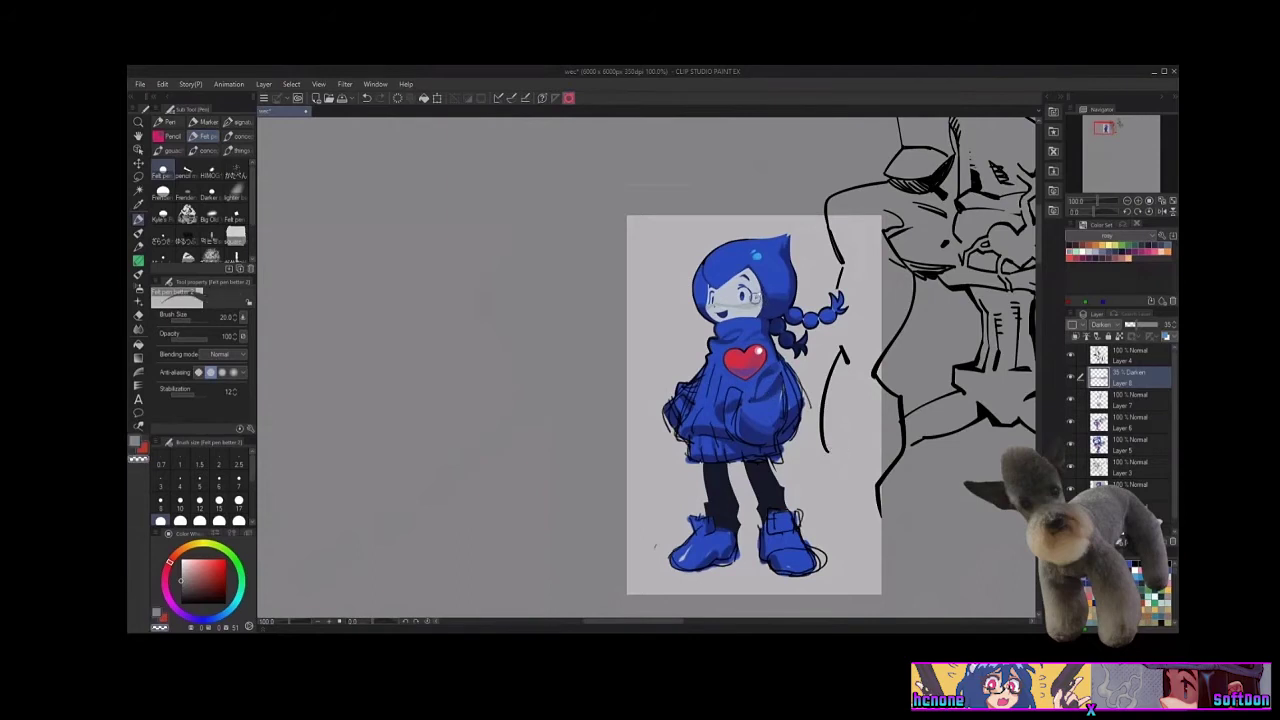
pyautogui.press('c')
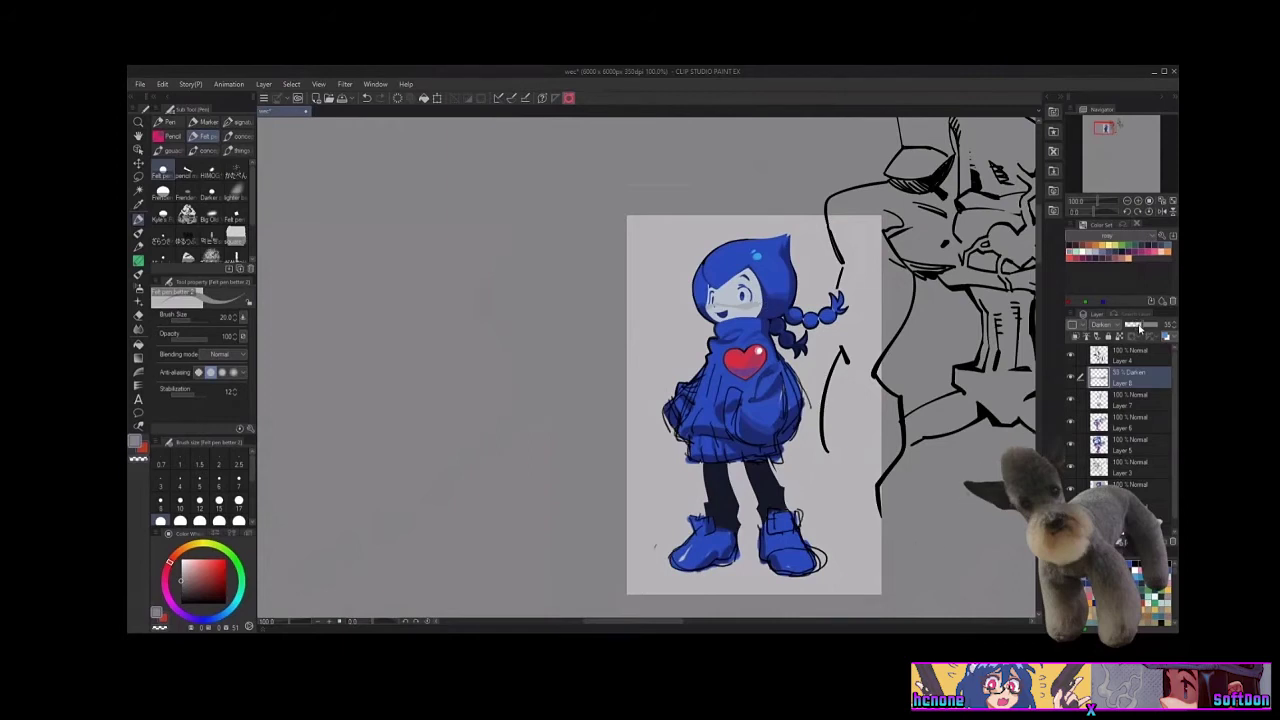
# Lock the Darken layer's transparent pixels and fill the face band with a pale colour from the colour set
pyautogui.hotkey('ctrl', 's')
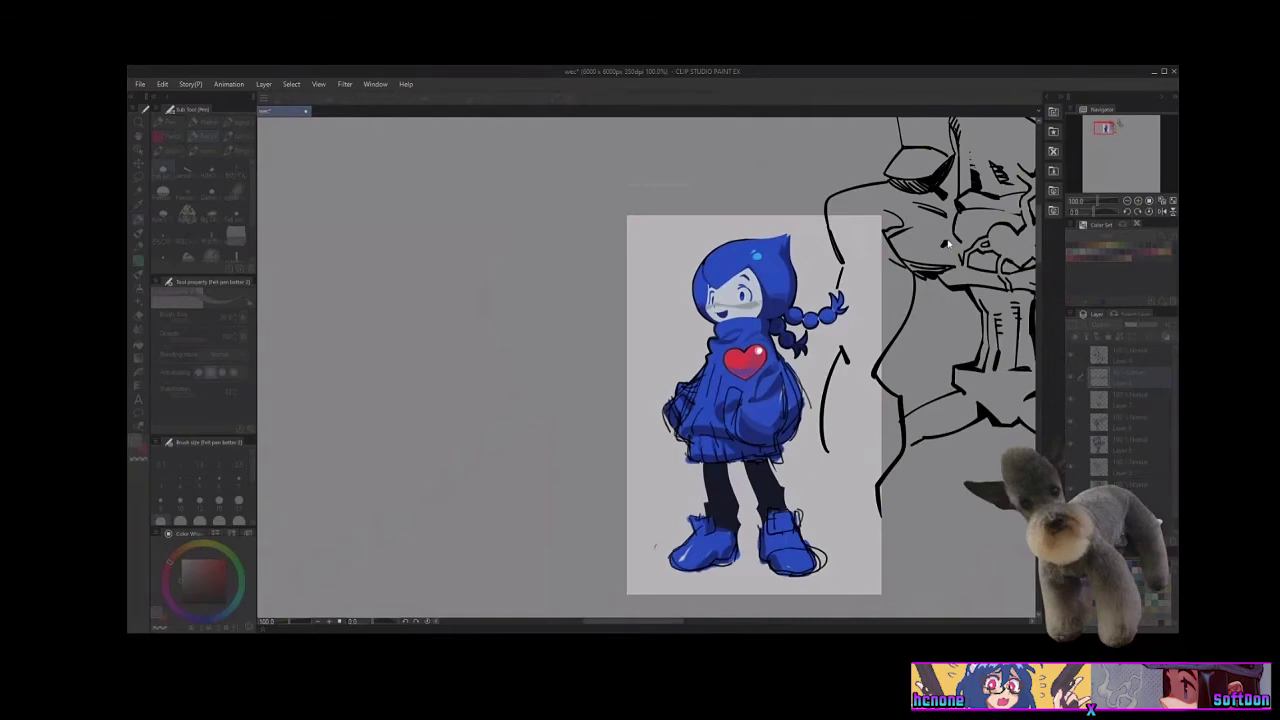
pyautogui.click(1121, 336)
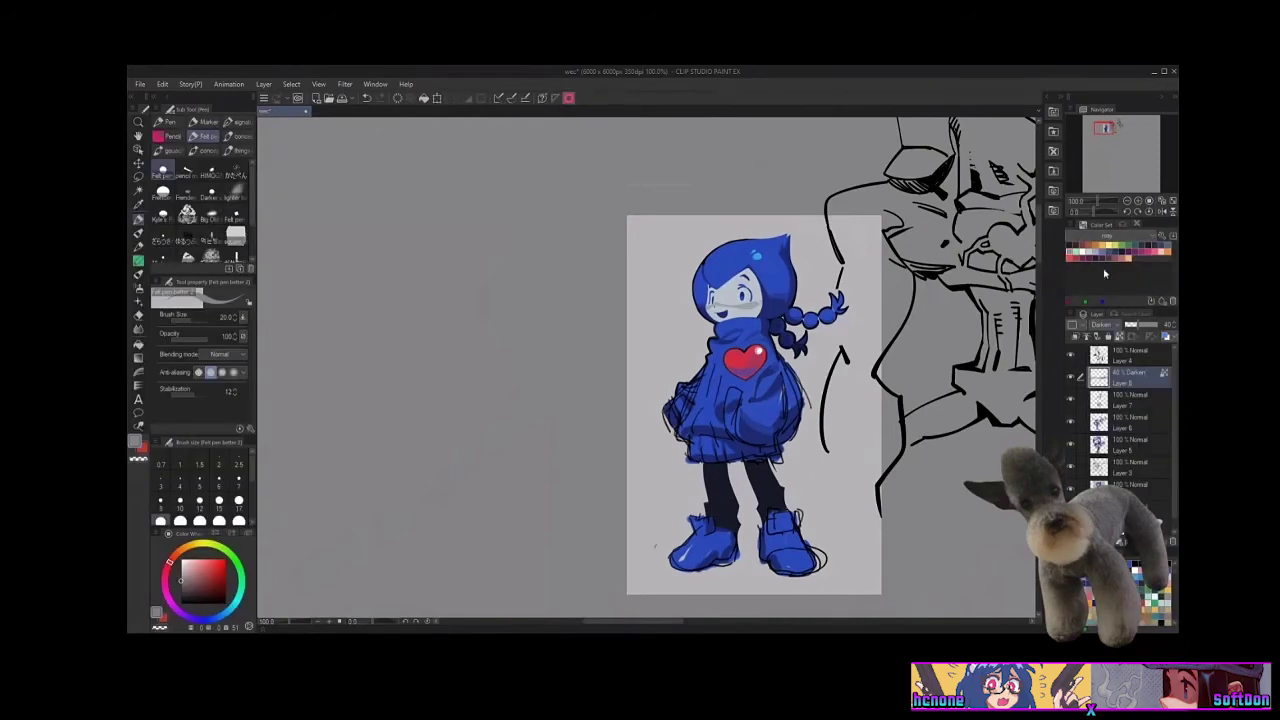
pyautogui.click(1094, 251)
pyautogui.click(425, 99)
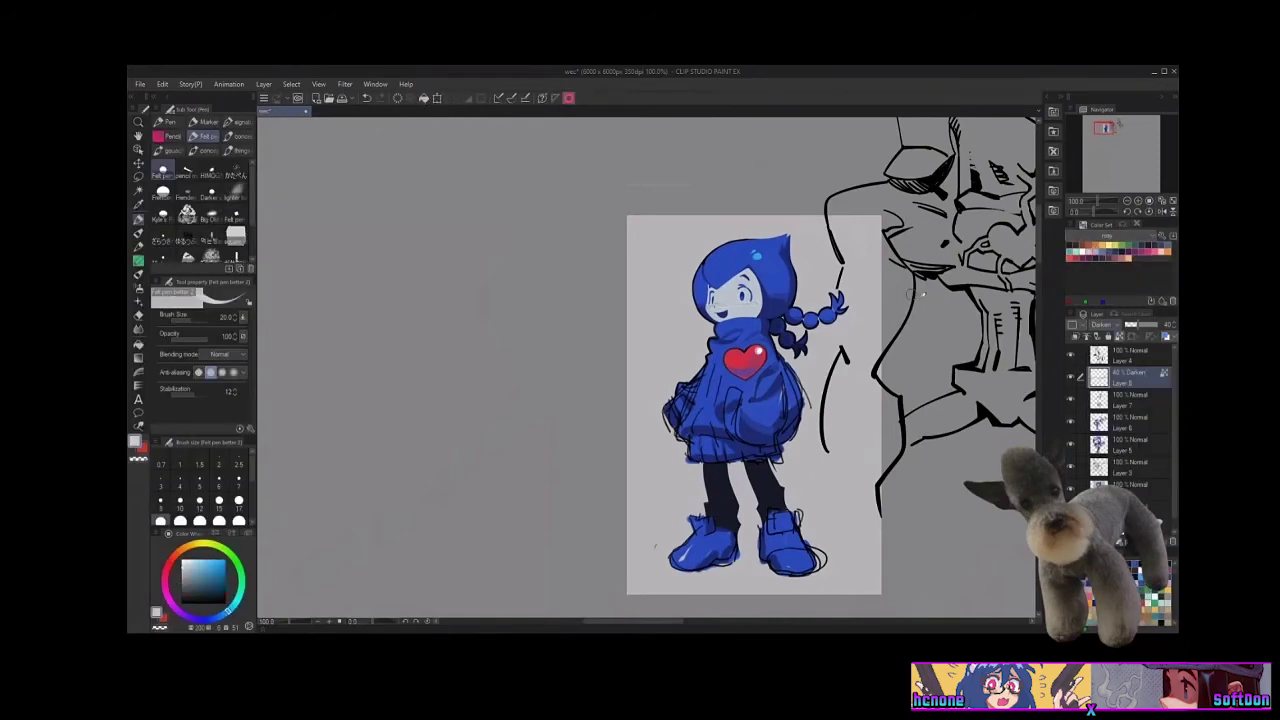
# Adjust the face band's hue and saturation and fine-tune the Darken layer's opacity
pyautogui.moveTo(1140, 325); pyautogui.dragTo(1175, 333)
pyautogui.hotkey('ctrl', 'u')
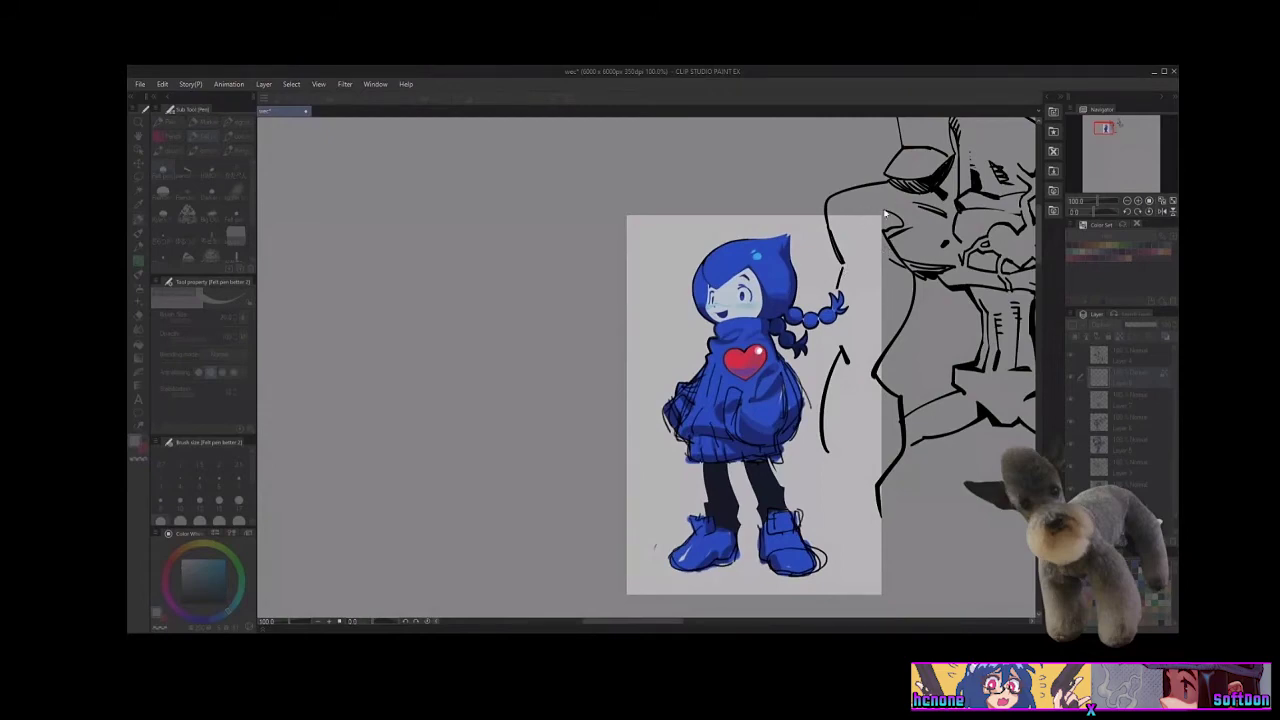
pyautogui.moveTo(1136, 325); pyautogui.dragTo(1140, 326)
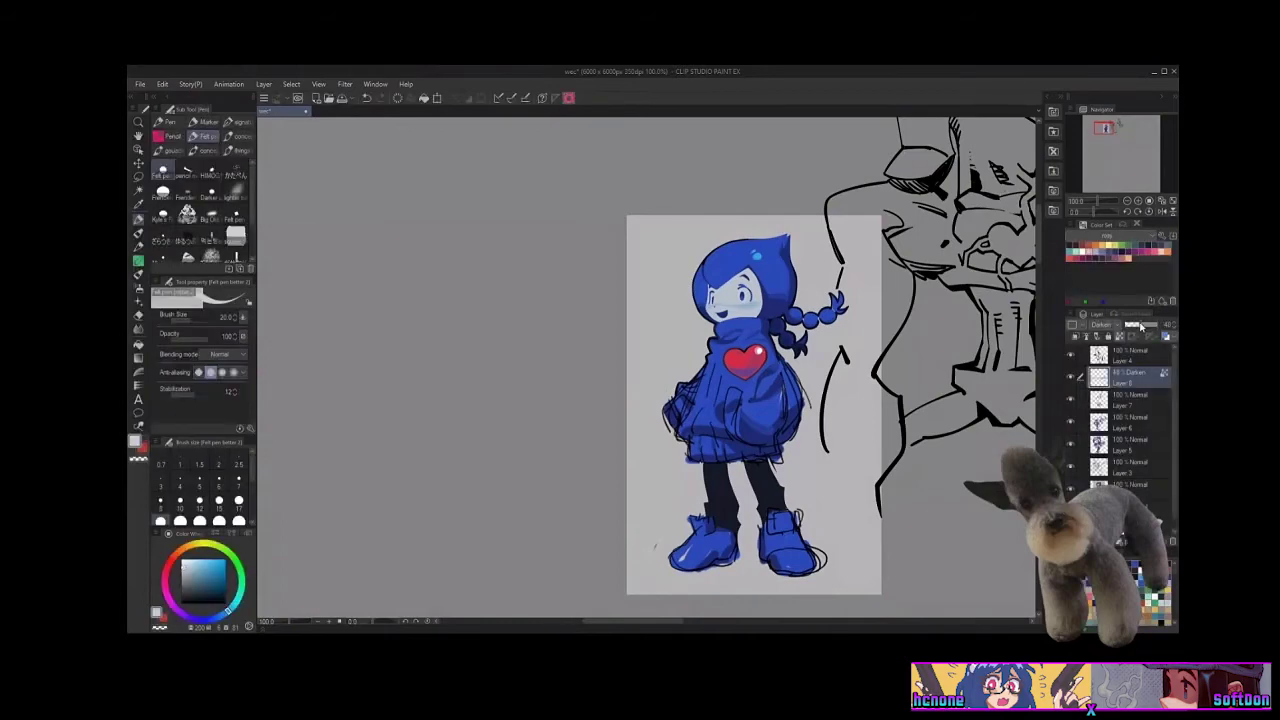
# Pick black and, on Layer 4, fill the dog sketch's hatched ear and hind-leg shadow solid
pyautogui.moveTo(923, 489); pyautogui.dragTo(874, 486)
pyautogui.moveTo(877, 547)
pyautogui.mouseDown()
pyautogui.moveTo(893, 556)
pyautogui.moveTo(902, 543)
pyautogui.mouseUp()
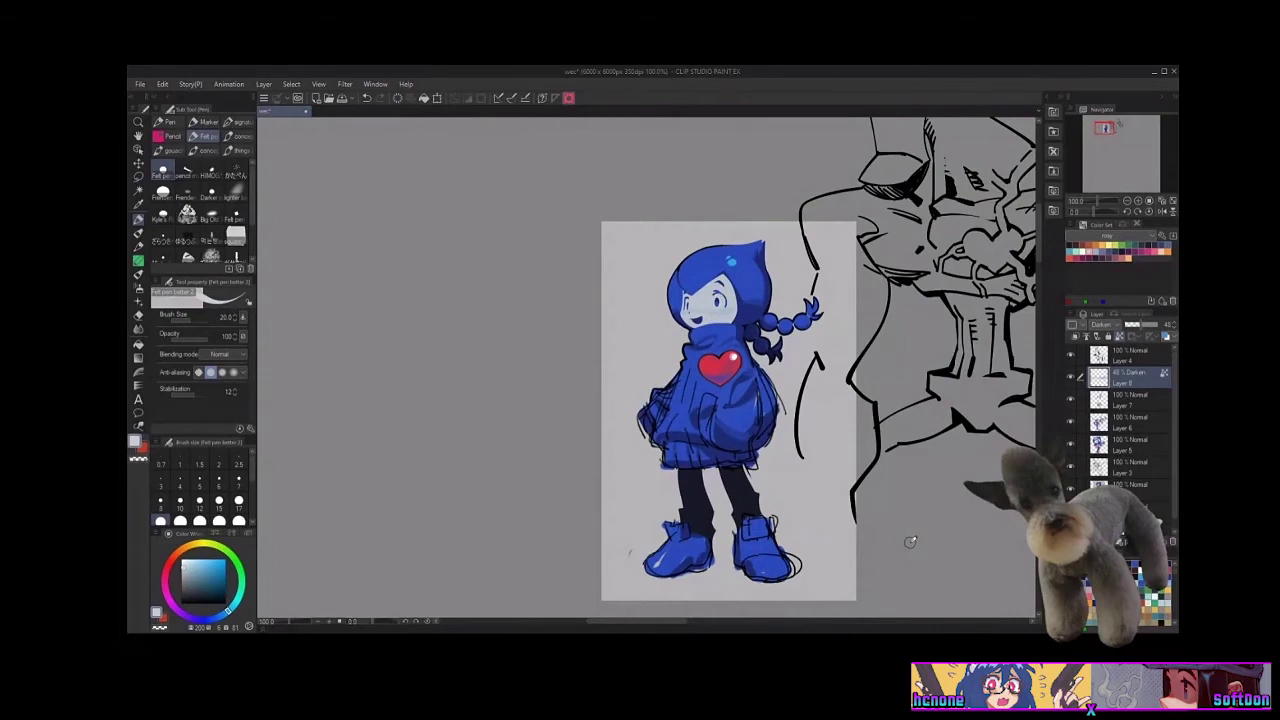
pyautogui.moveTo(961, 521); pyautogui.dragTo(931, 526)
pyautogui.moveTo(1060, 548); pyautogui.dragTo(914, 527)
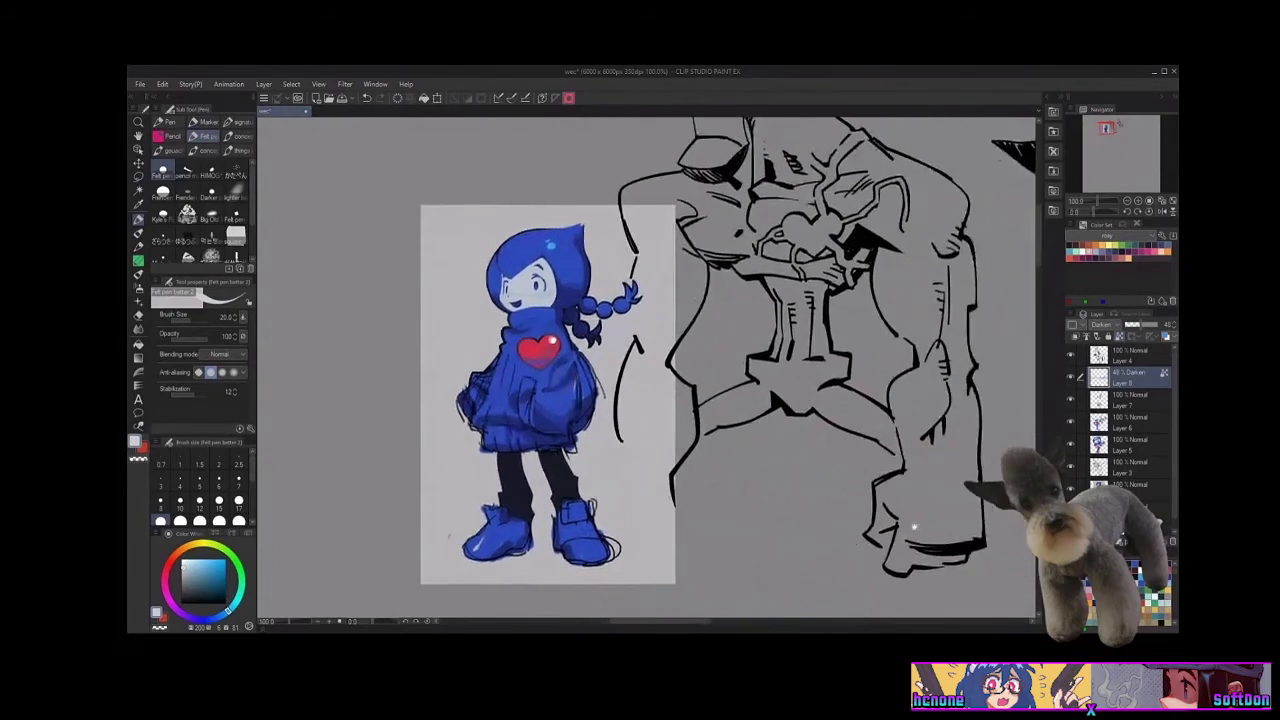
pyautogui.moveTo(989, 413)
pyautogui.mouseDown()
pyautogui.moveTo(834, 551)
pyautogui.moveTo(771, 522)
pyautogui.moveTo(871, 523)
pyautogui.moveTo(798, 550)
pyautogui.moveTo(828, 413)
pyautogui.mouseUp()
pyautogui.scroll(-3, 863, 553)
pyautogui.click(210, 571)
pyautogui.moveTo(210, 571); pyautogui.dragTo(226, 604)
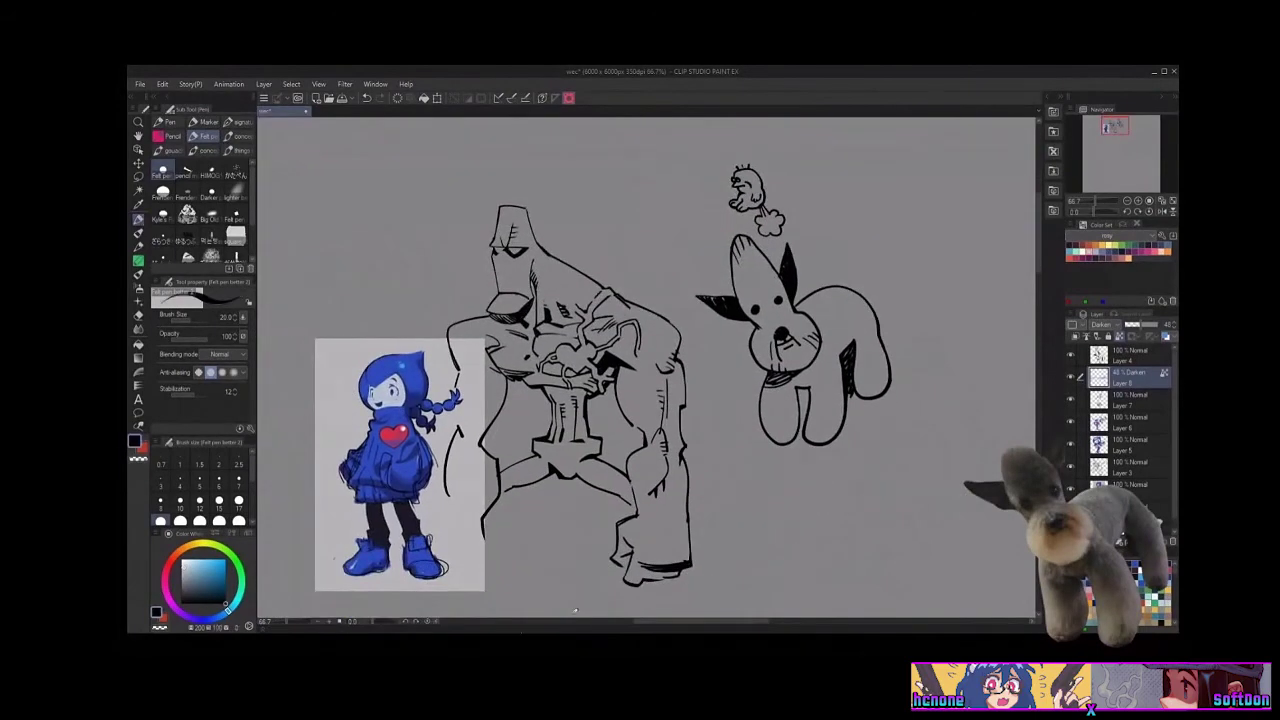
pyautogui.click(1126, 358)
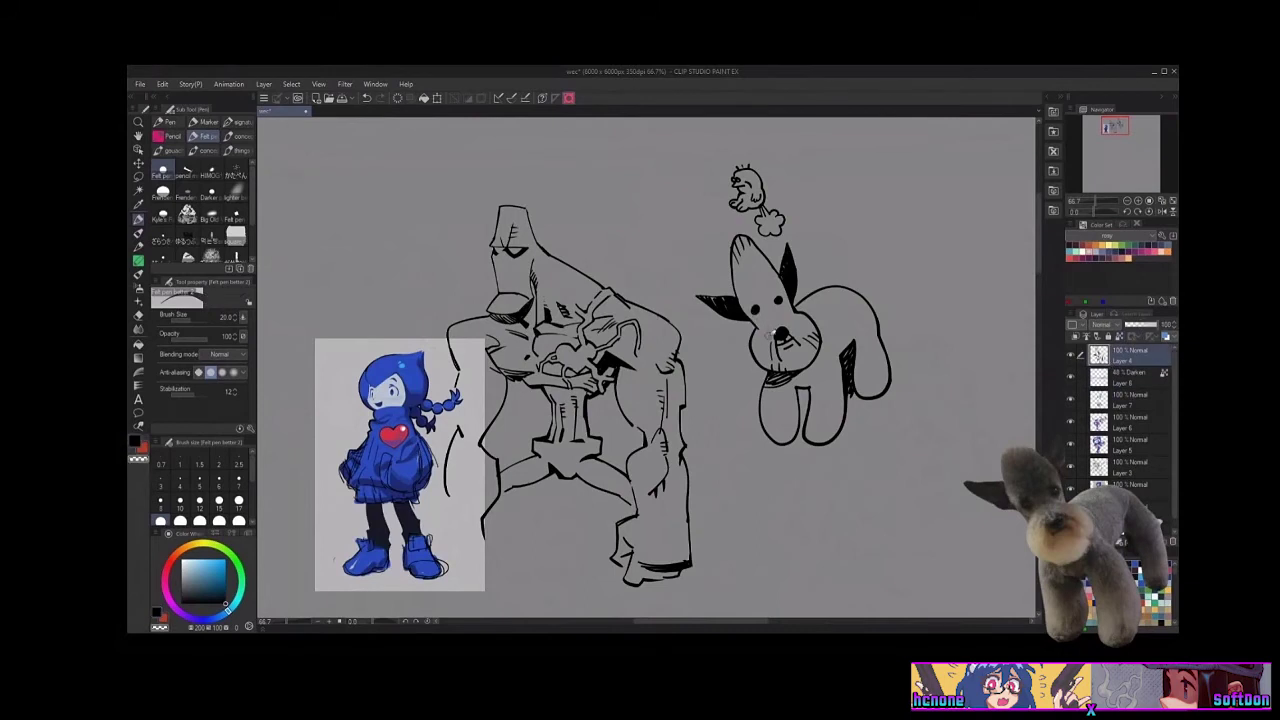
pyautogui.press('c')
pyautogui.moveTo(848, 352); pyautogui.dragTo(854, 392)
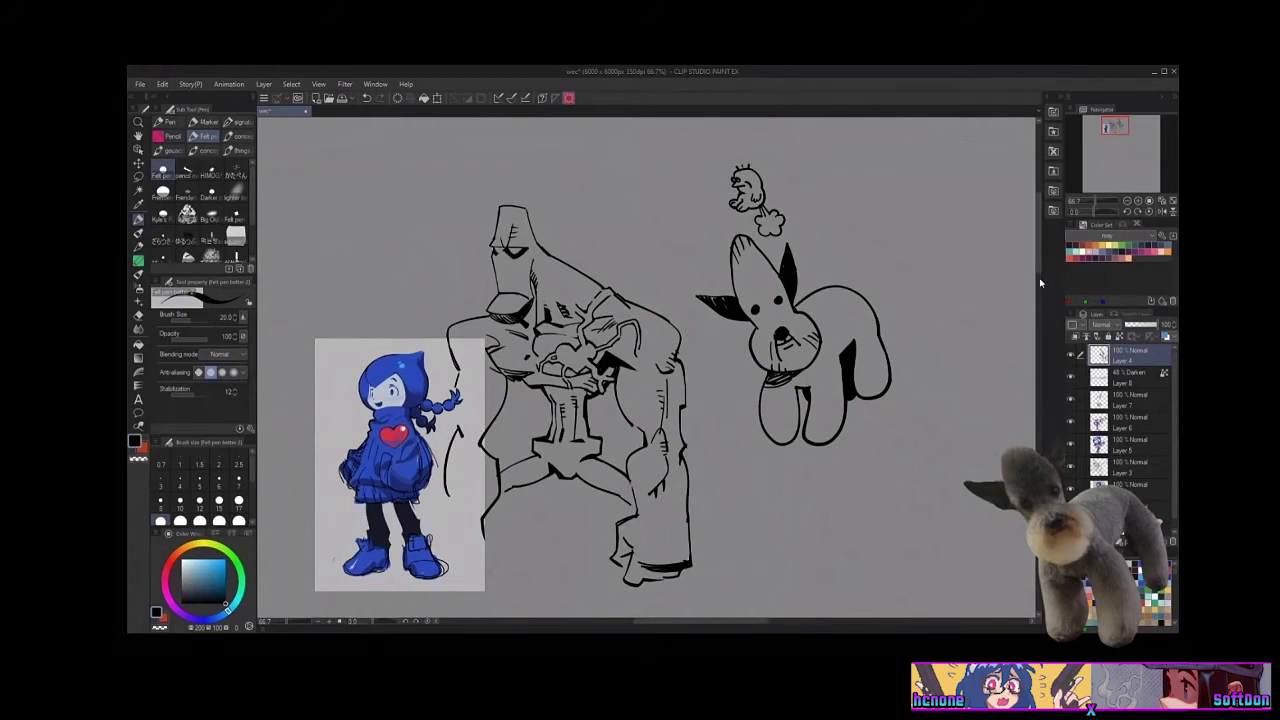
# Add toe lines to the dog's feet and sketch a small round two-legged figure above its back
pyautogui.moveTo(1040, 273); pyautogui.dragTo(1039, 277)
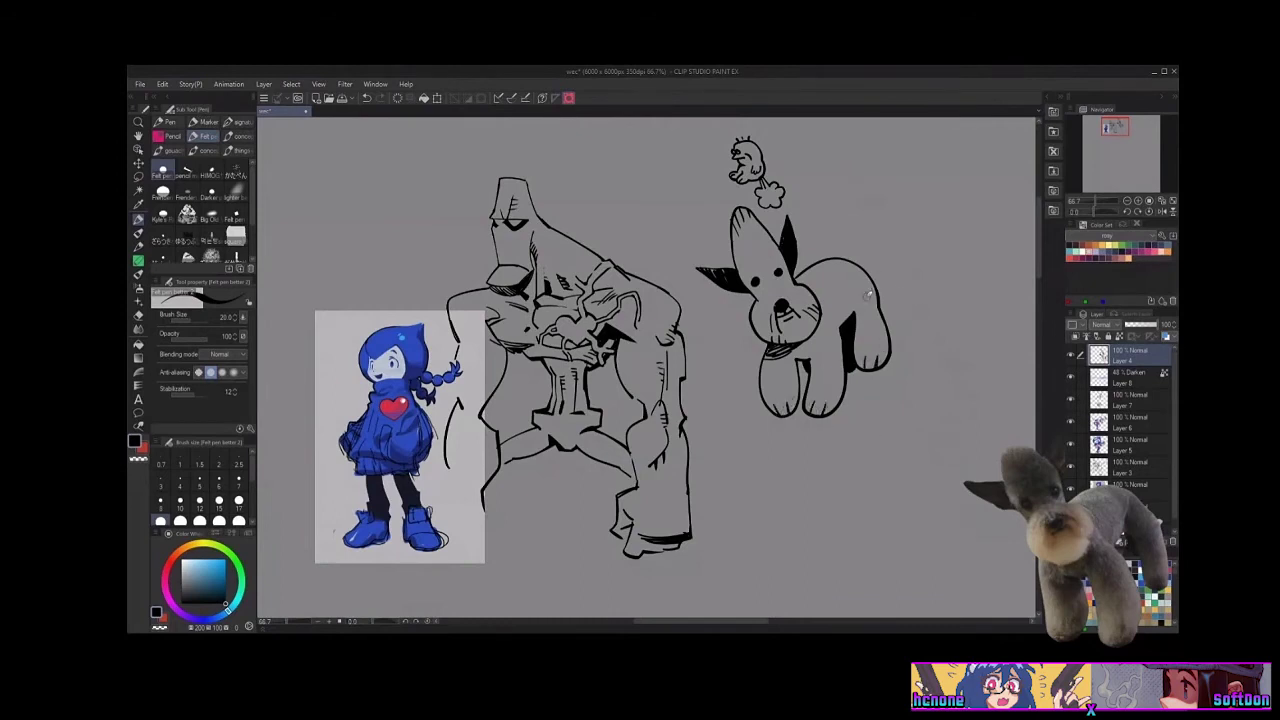
pyautogui.press('c')
pyautogui.press('c')
pyautogui.moveTo(843, 222)
pyautogui.mouseDown()
pyautogui.moveTo(856, 163)
pyautogui.moveTo(898, 189)
pyautogui.moveTo(888, 178)
pyautogui.moveTo(895, 220)
pyautogui.moveTo(847, 228)
pyautogui.moveTo(880, 218)
pyautogui.moveTo(881, 231)
pyautogui.moveTo(874, 178)
pyautogui.mouseUp()
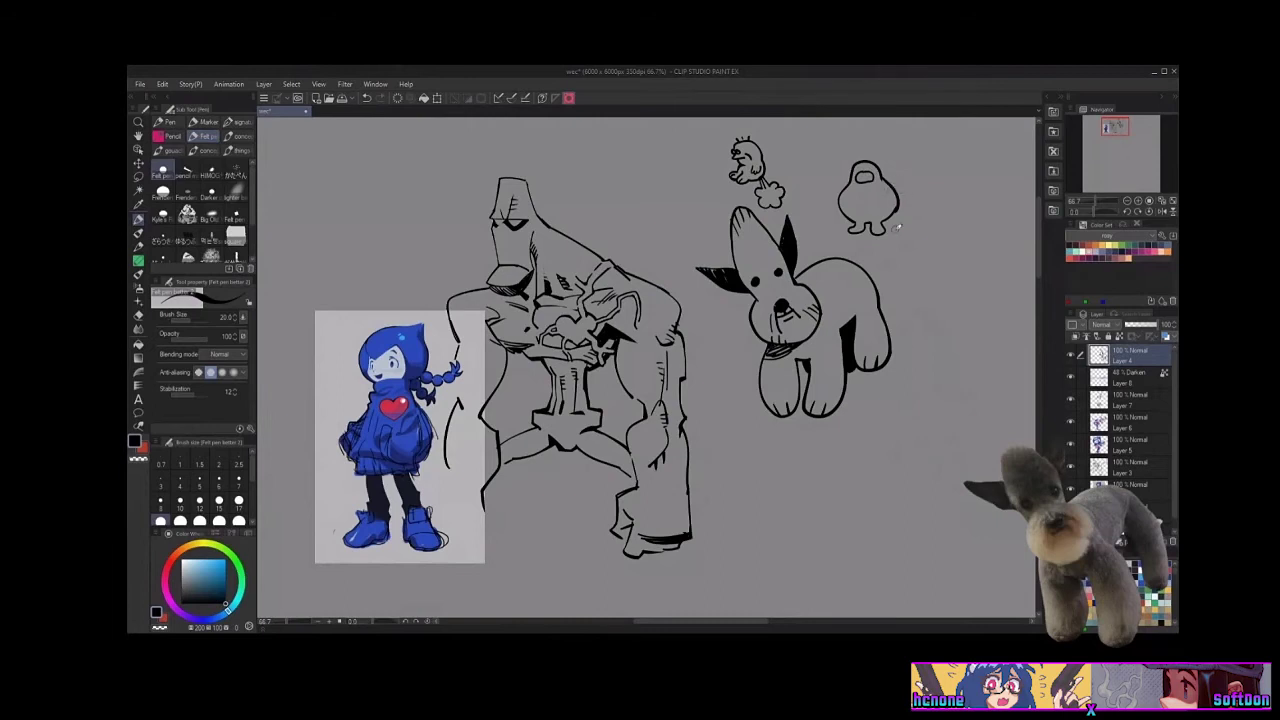
# Set the felt pen's brush size to 40 and sketch a second rounded figure's body beside the small two-legged figure
pyautogui.moveTo(906, 315); pyautogui.dragTo(788, 389)
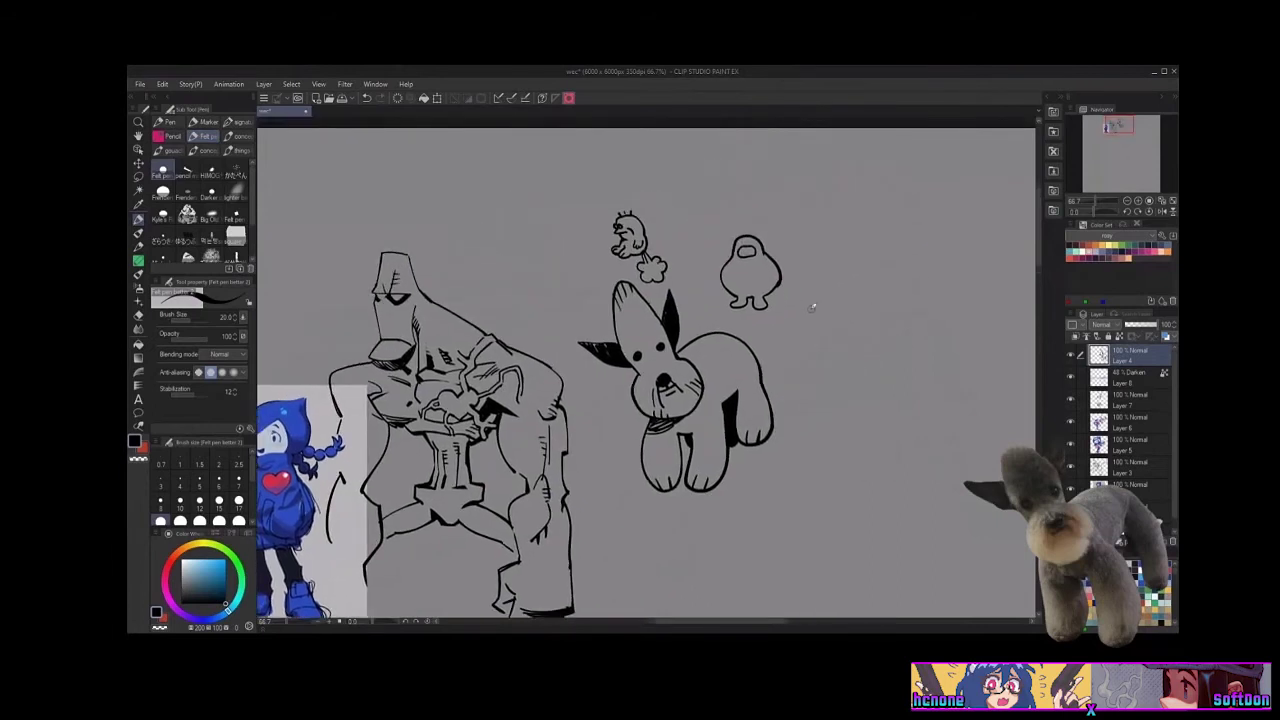
pyautogui.moveTo(801, 322)
pyautogui.mouseDown()
pyautogui.moveTo(845, 250)
pyautogui.moveTo(853, 266)
pyautogui.mouseUp()
pyautogui.hotkey('ctrl', 'z')
pyautogui.press(']')
pyautogui.press(']')
pyautogui.press(']')
pyautogui.moveTo(800, 331)
pyautogui.mouseDown()
pyautogui.moveTo(818, 269)
pyautogui.moveTo(833, 253)
pyautogui.moveTo(854, 277)
pyautogui.mouseUp()
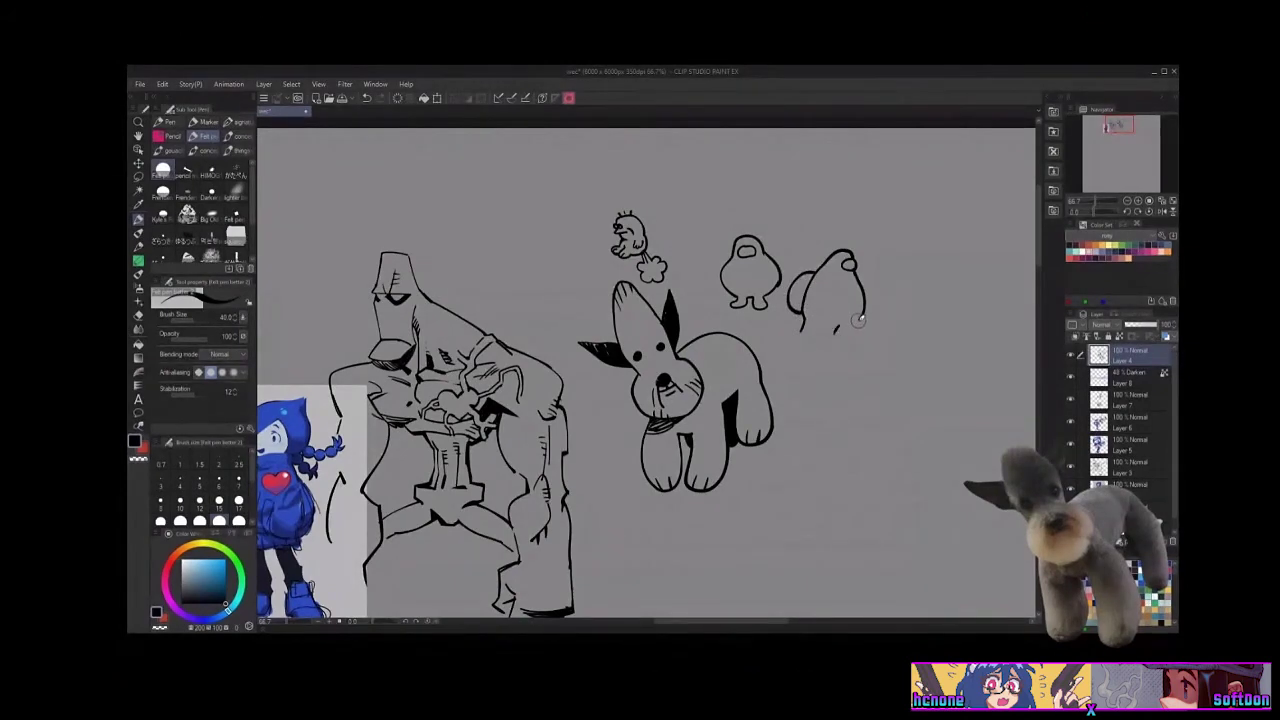
# Draw the second figure's legs and feet with a flat blob shape beneath them, and erase stray line parts
pyautogui.moveTo(838, 322)
pyautogui.mouseDown()
pyautogui.moveTo(800, 329)
pyautogui.moveTo(782, 347)
pyautogui.moveTo(828, 371)
pyautogui.mouseUp()
pyautogui.moveTo(839, 326); pyautogui.dragTo(855, 374)
pyautogui.moveTo(862, 316)
pyautogui.mouseDown()
pyautogui.moveTo(851, 338)
pyautogui.moveTo(865, 340)
pyautogui.moveTo(850, 323)
pyautogui.moveTo(830, 334)
pyautogui.mouseUp()
pyautogui.hotkey('ctrl', 'z')
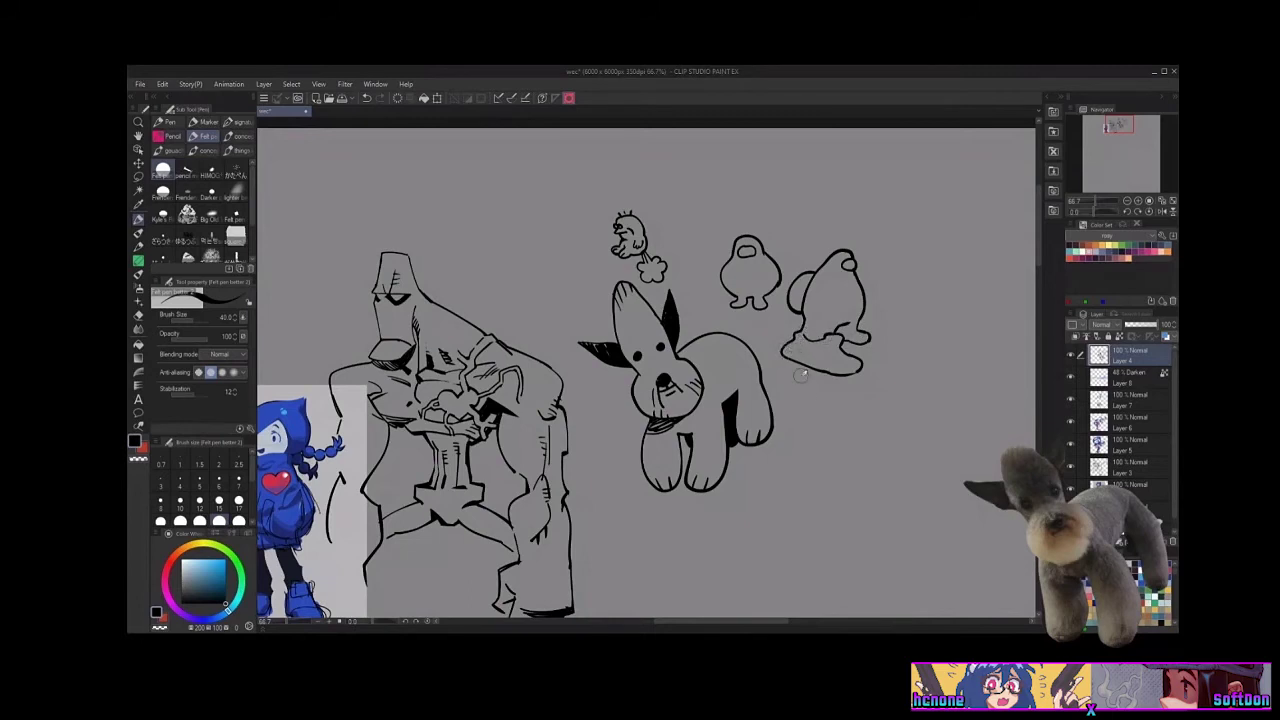
pyautogui.press('c')
pyautogui.moveTo(814, 366); pyautogui.dragTo(862, 362)
pyautogui.press('c')
pyautogui.moveTo(885, 545); pyautogui.dragTo(856, 587)
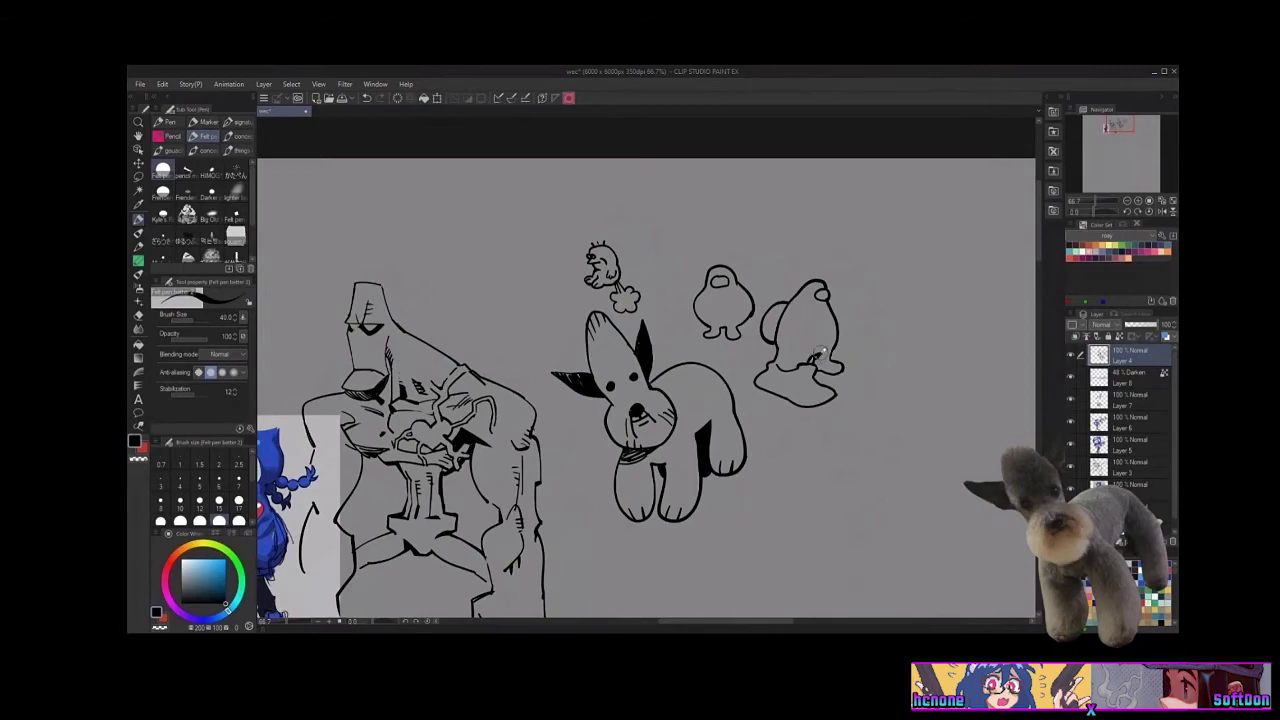
pyautogui.press('c')
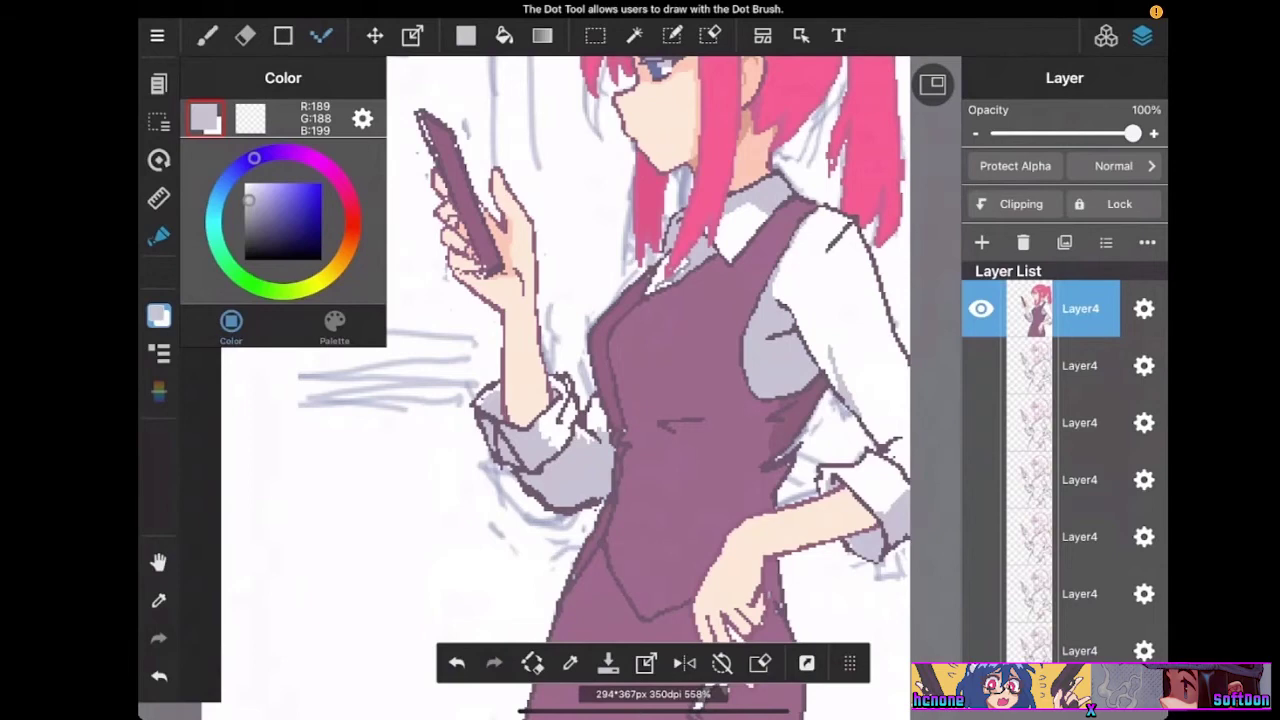
# In the pixel artwork of the pink-haired woman, try drawing a diagonal plum bar behind her torso on Layer22
pyautogui.scroll(-3, 662, 402)
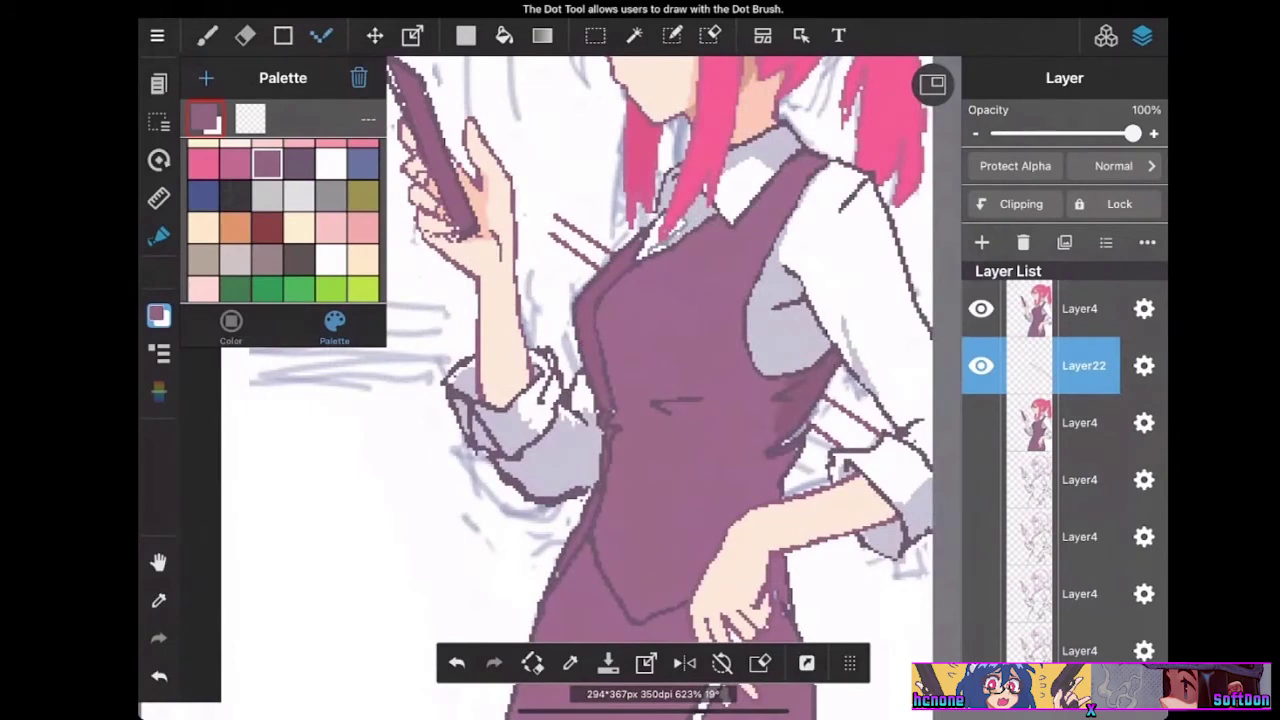
pyautogui.scroll(3, 575, 215)
pyautogui.moveTo(536, 210); pyautogui.dragTo(531, 236)
pyautogui.moveTo(530, 210); pyautogui.dragTo(540, 205)
pyautogui.scroll(-8, 590, 380)
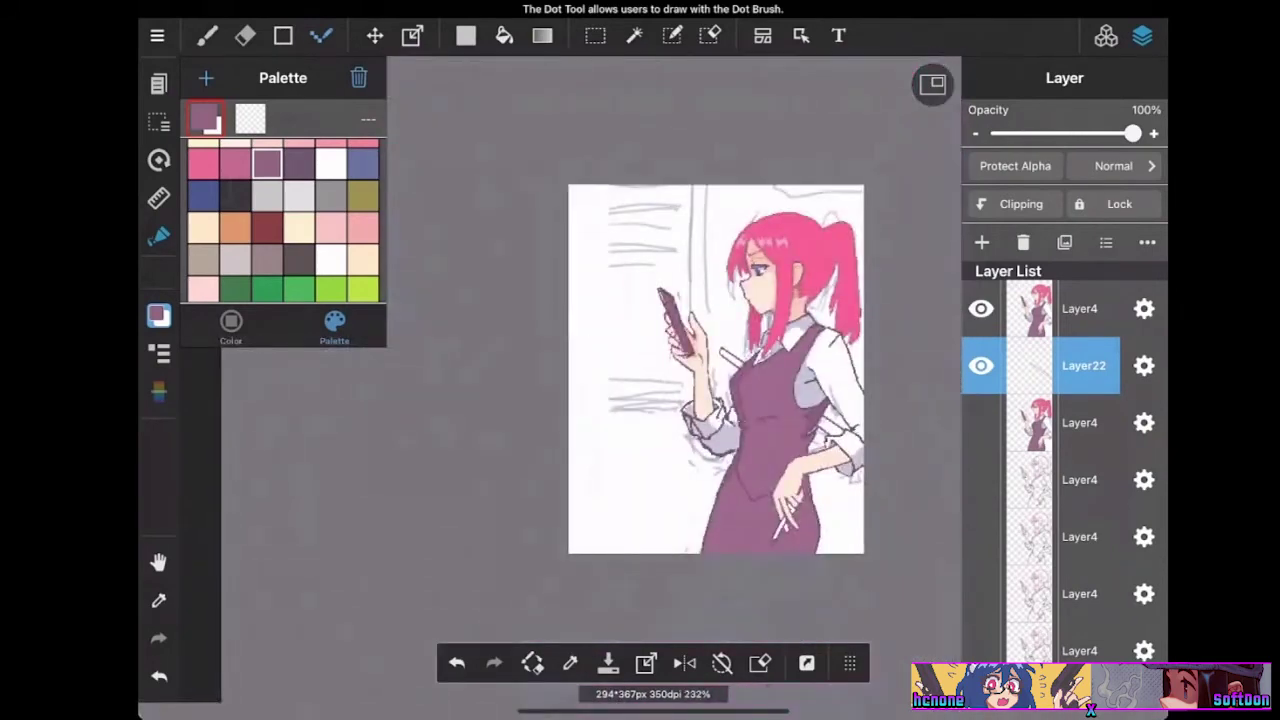
# Undo the diagonal bar lines on Layer22
pyautogui.hotkey('ctrl', 'z')
pyautogui.hotkey('ctrl', 'z')
pyautogui.hotkey('ctrl', 'z')
pyautogui.hotkey('ctrl', 'y')
pyautogui.scroll(2, 650, 360)
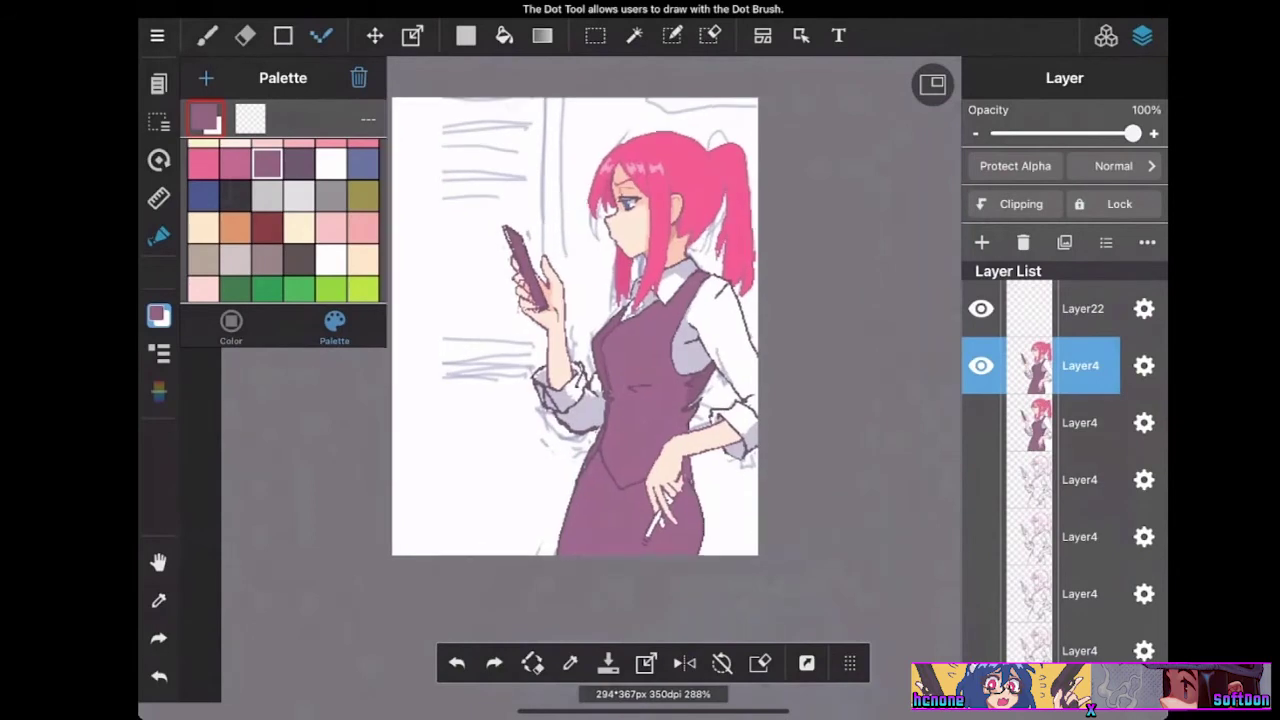
pyautogui.scroll(3, 700, 360)
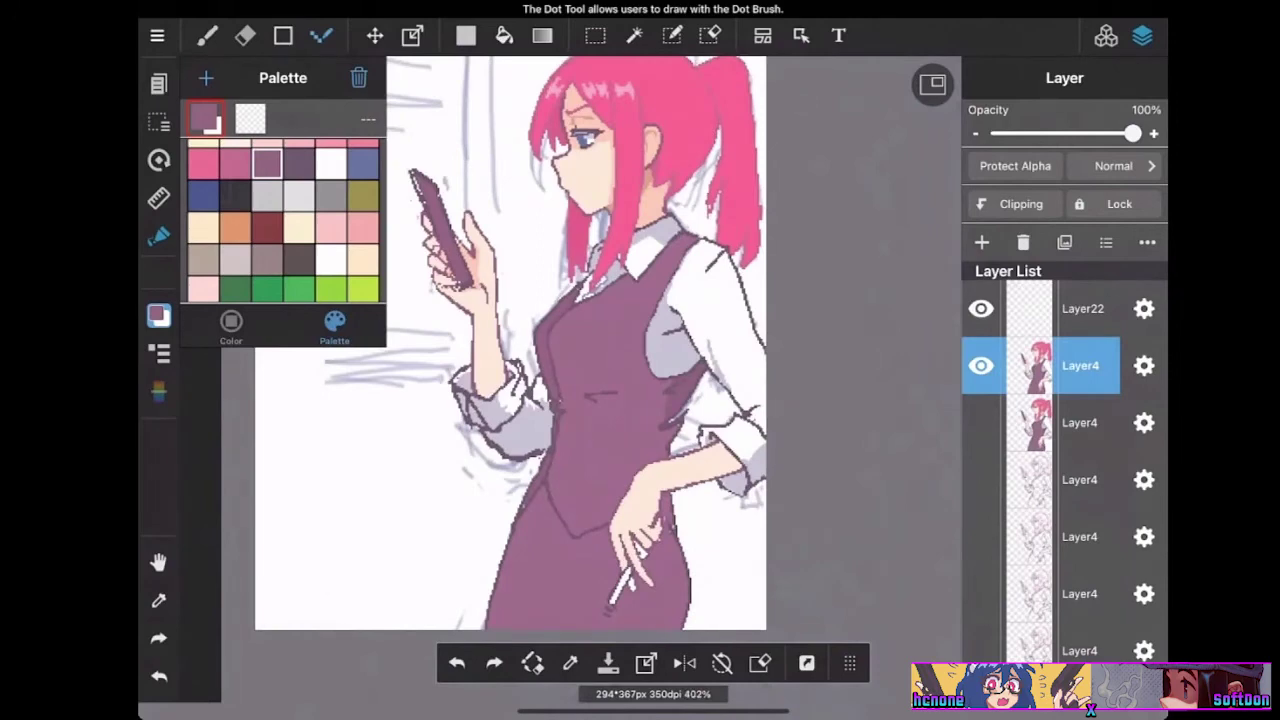
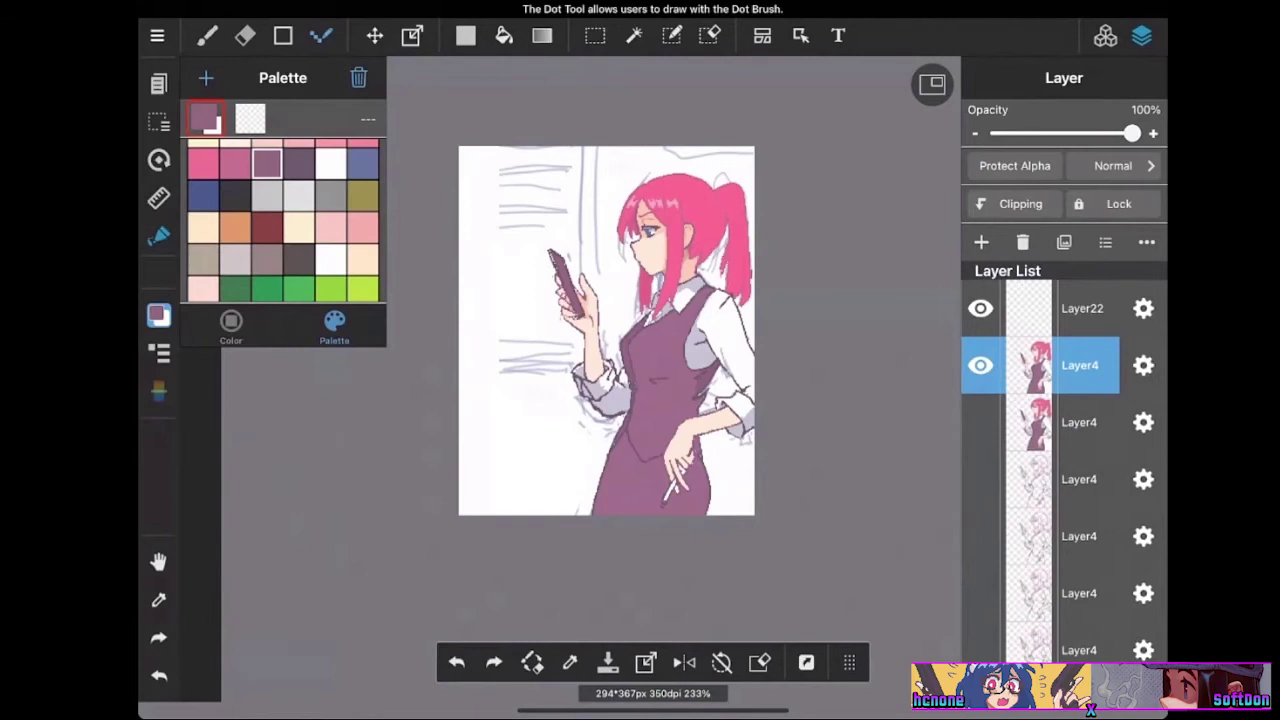
pyautogui.scroll(-2, 553, 326)
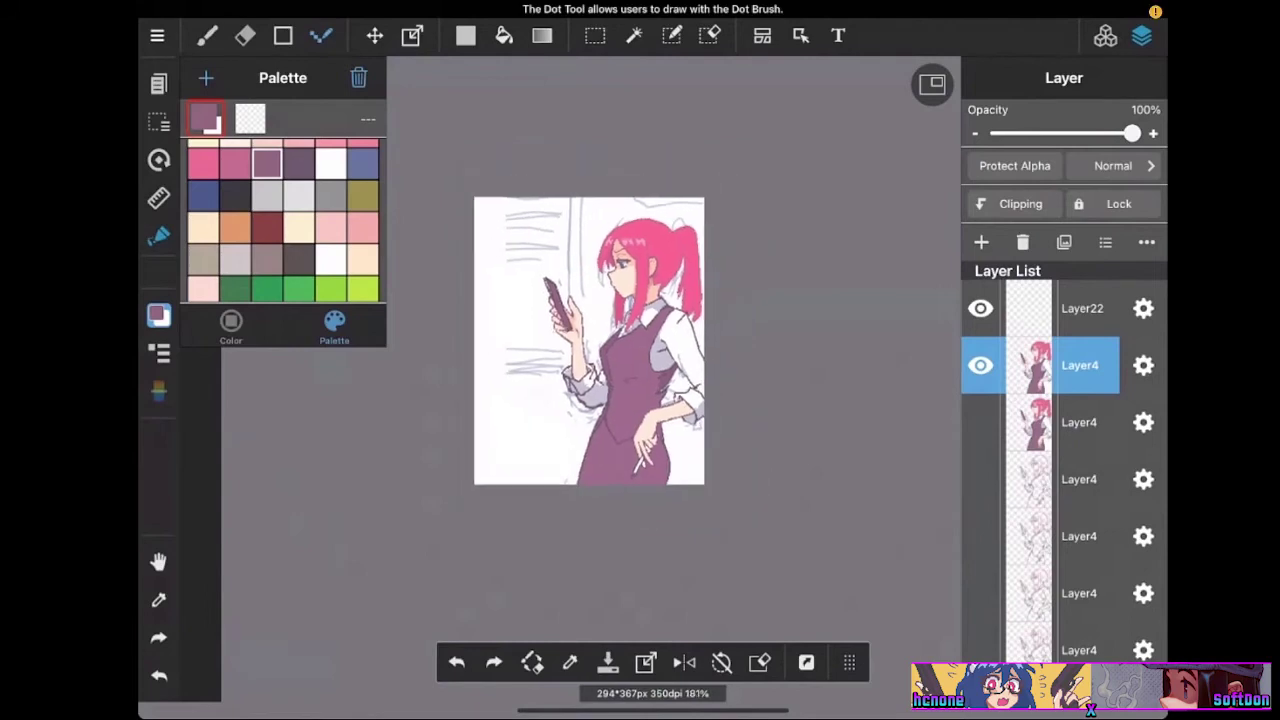
pyautogui.scroll(3, 598, 322)
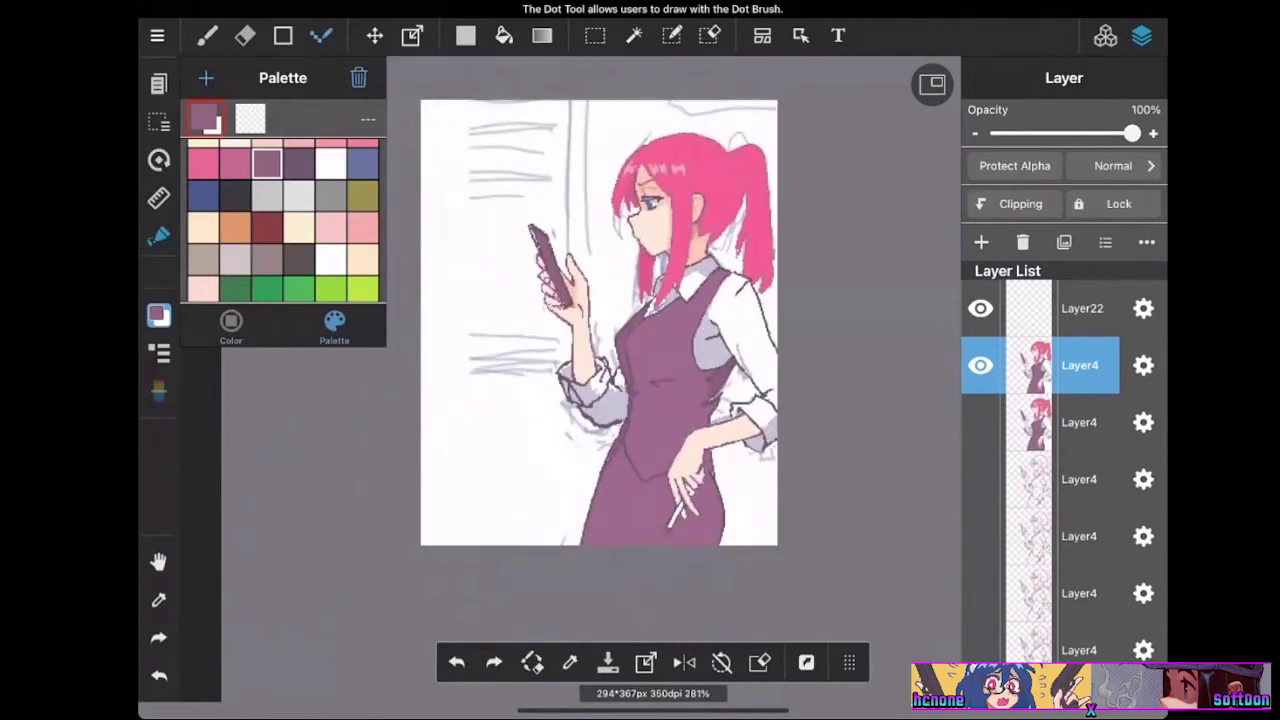
pyautogui.scroll(3, 598, 322)
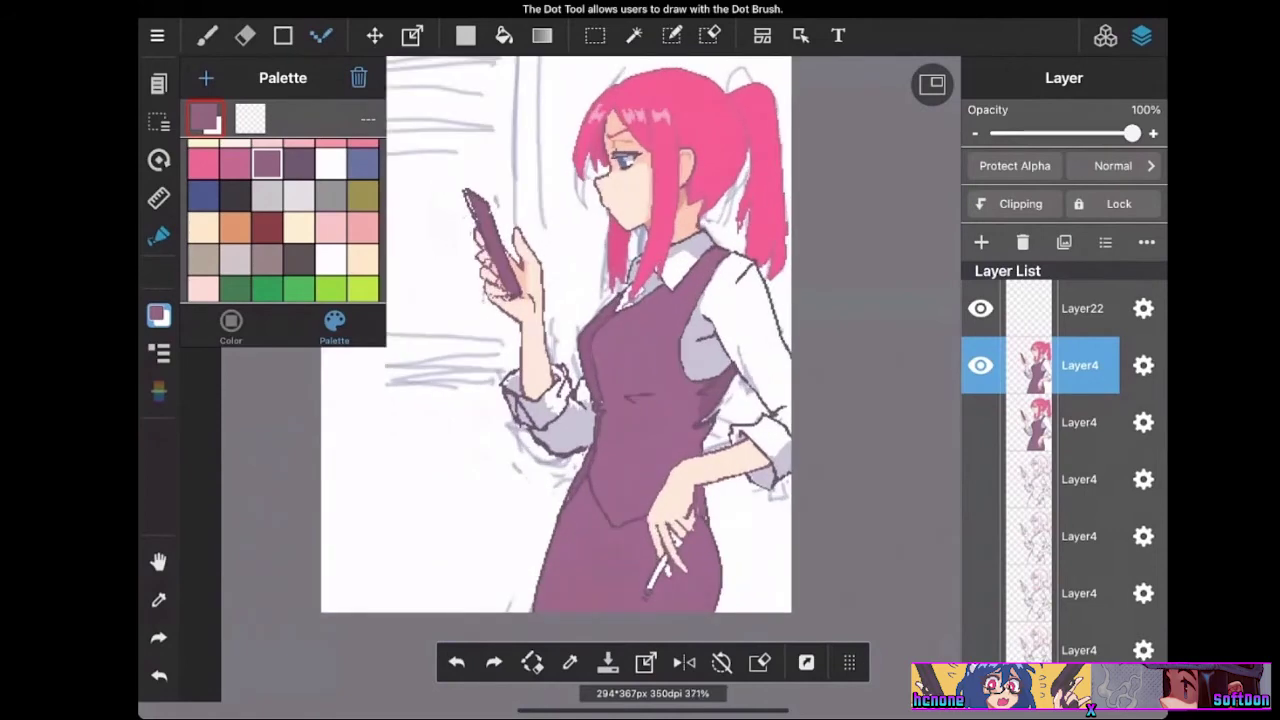
# Sample the peach shadow tone from the raised hand and outline and fill skin shadows along both forearms on Layer4
pyautogui.click(570, 662)
pyautogui.click(520, 280)
pyautogui.scroll(3, 555, 340)
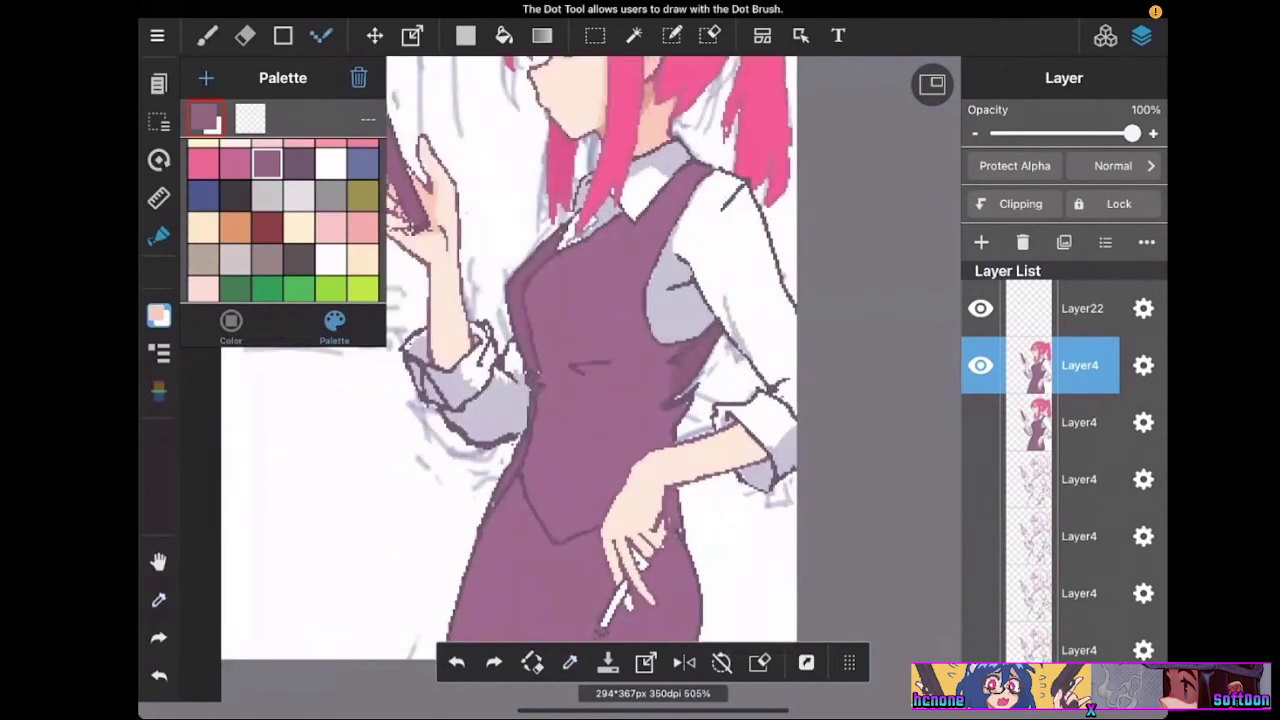
pyautogui.click(494, 662)
pyautogui.click(503, 35)
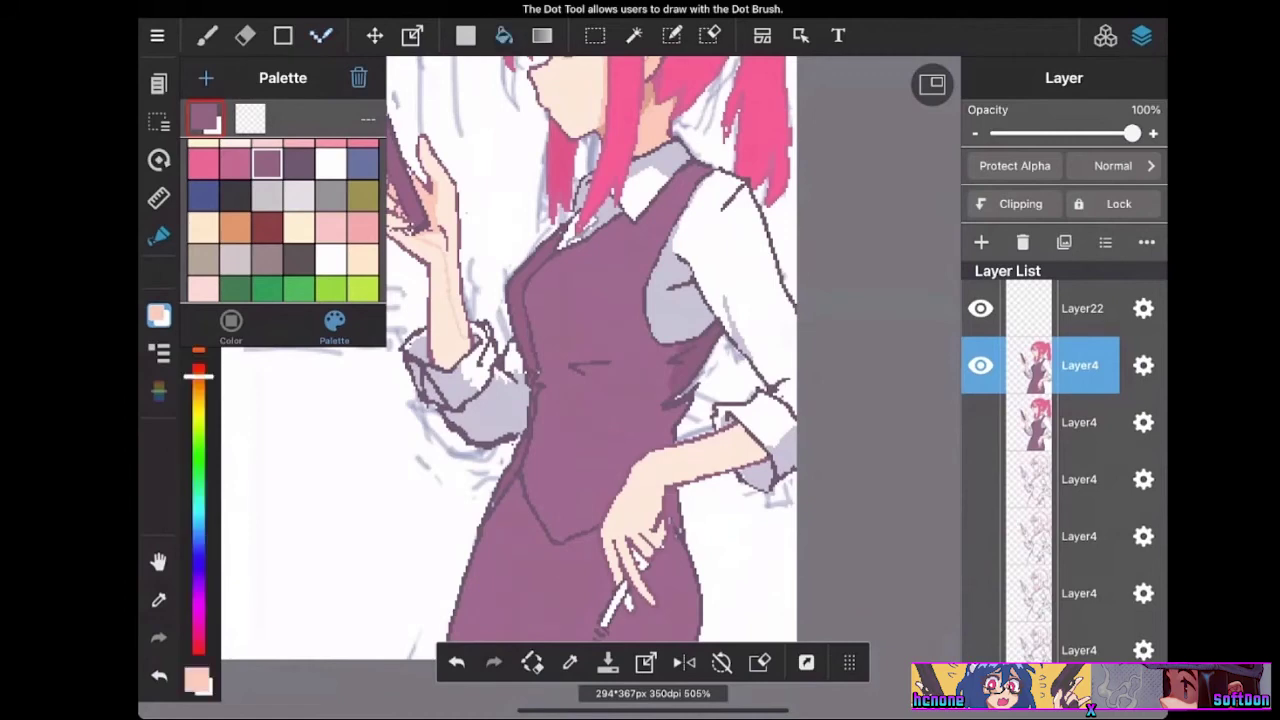
pyautogui.scroll(-5, 508, 357)
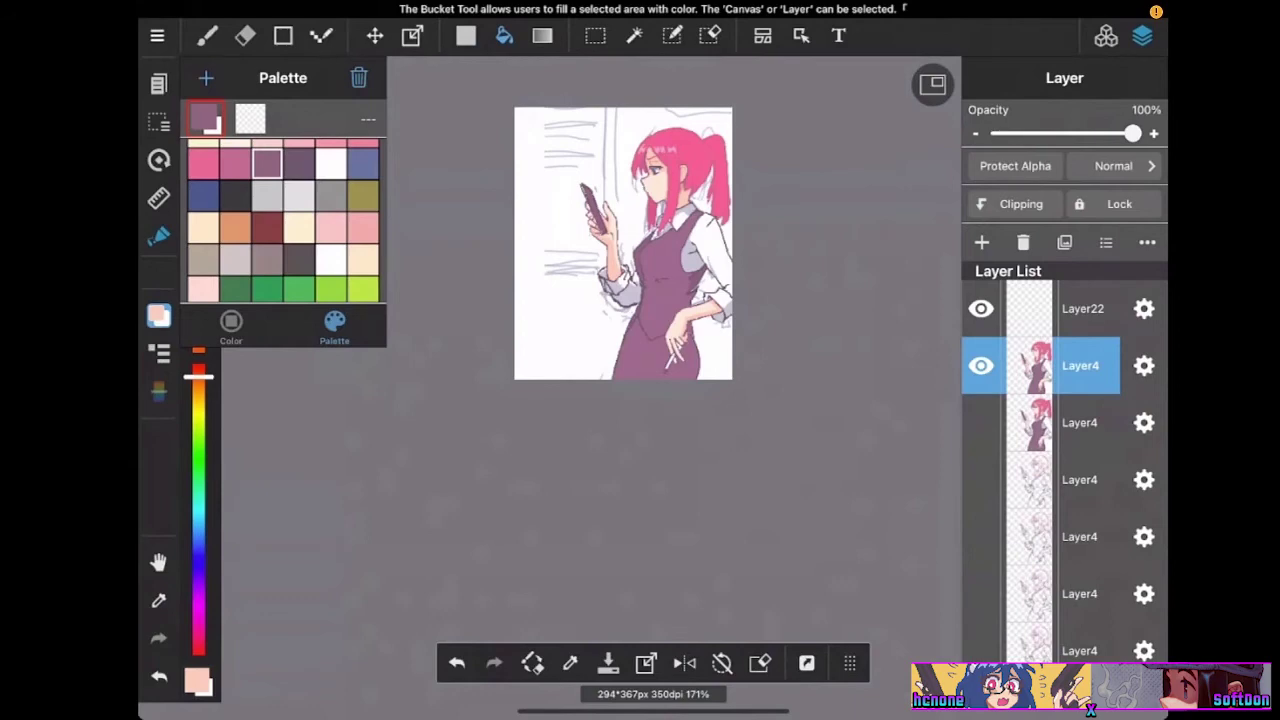
pyautogui.scroll(5, 623, 243)
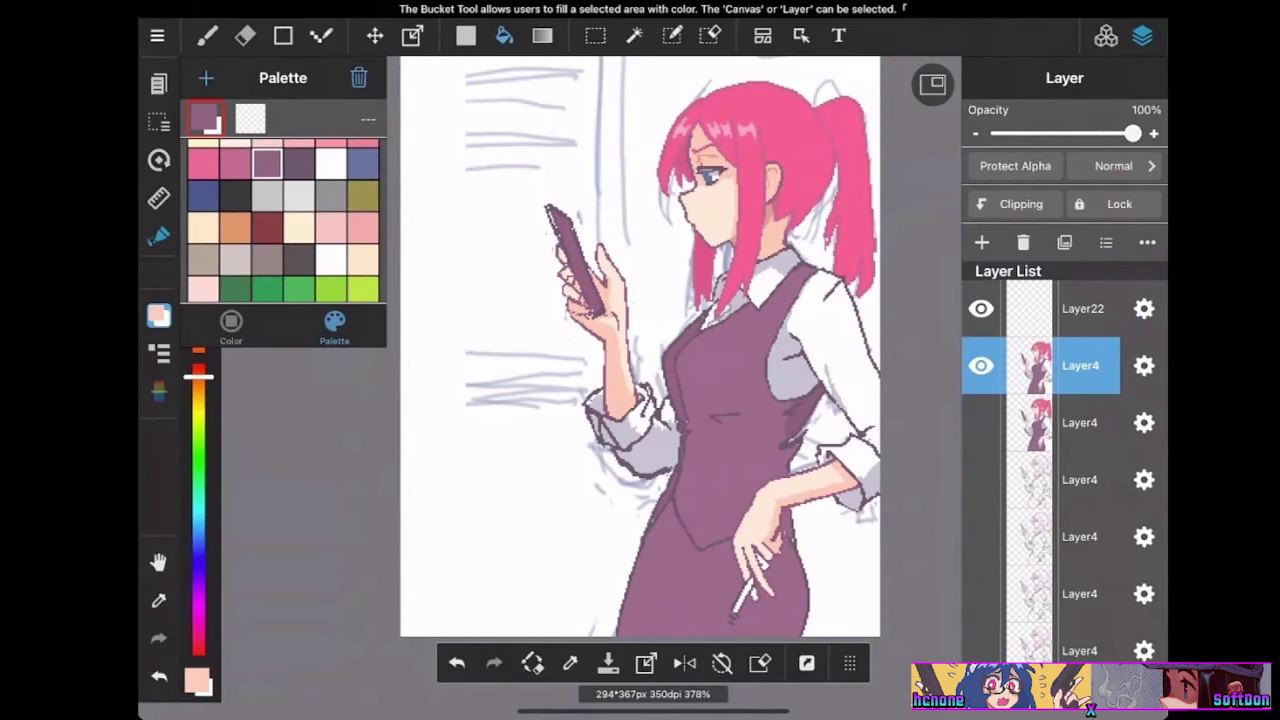
pyautogui.scroll(-3, 582, 372)
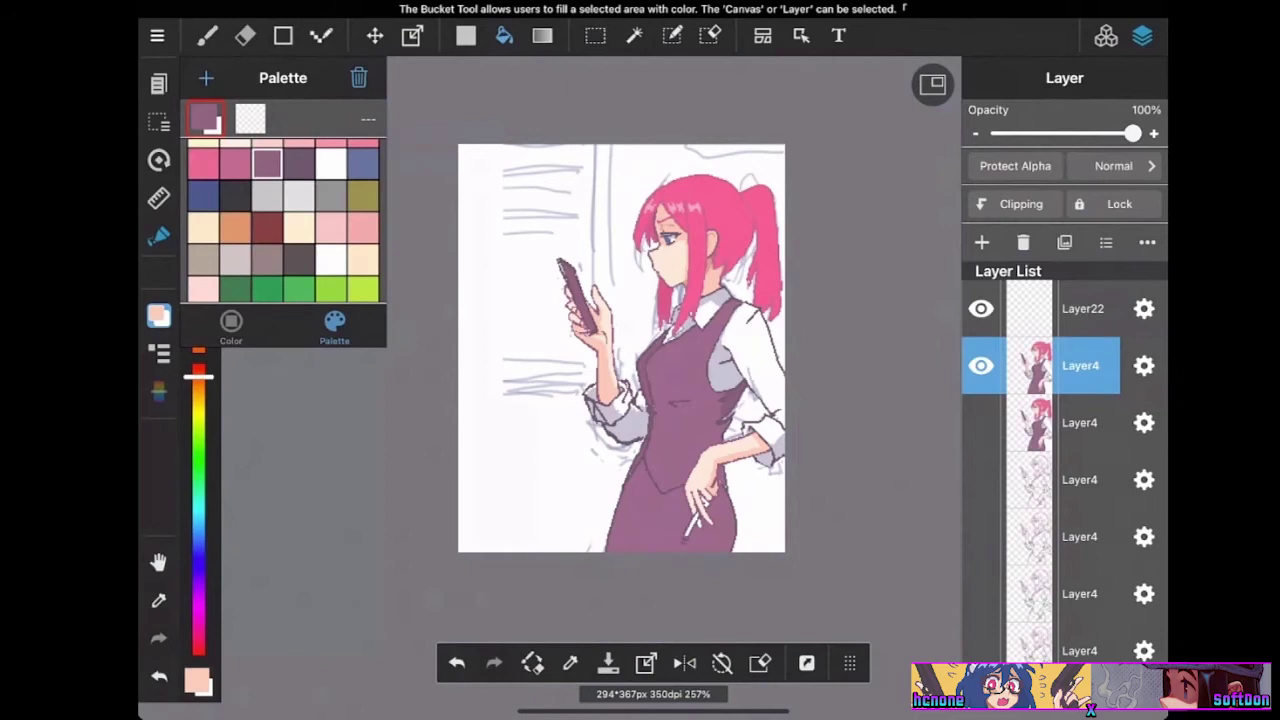
# Sample a skin shadow tone and dot small peach shadows onto the knuckles of the hand holding the cigarette
pyautogui.scroll(3, 621, 348)
pyautogui.click(321, 35)
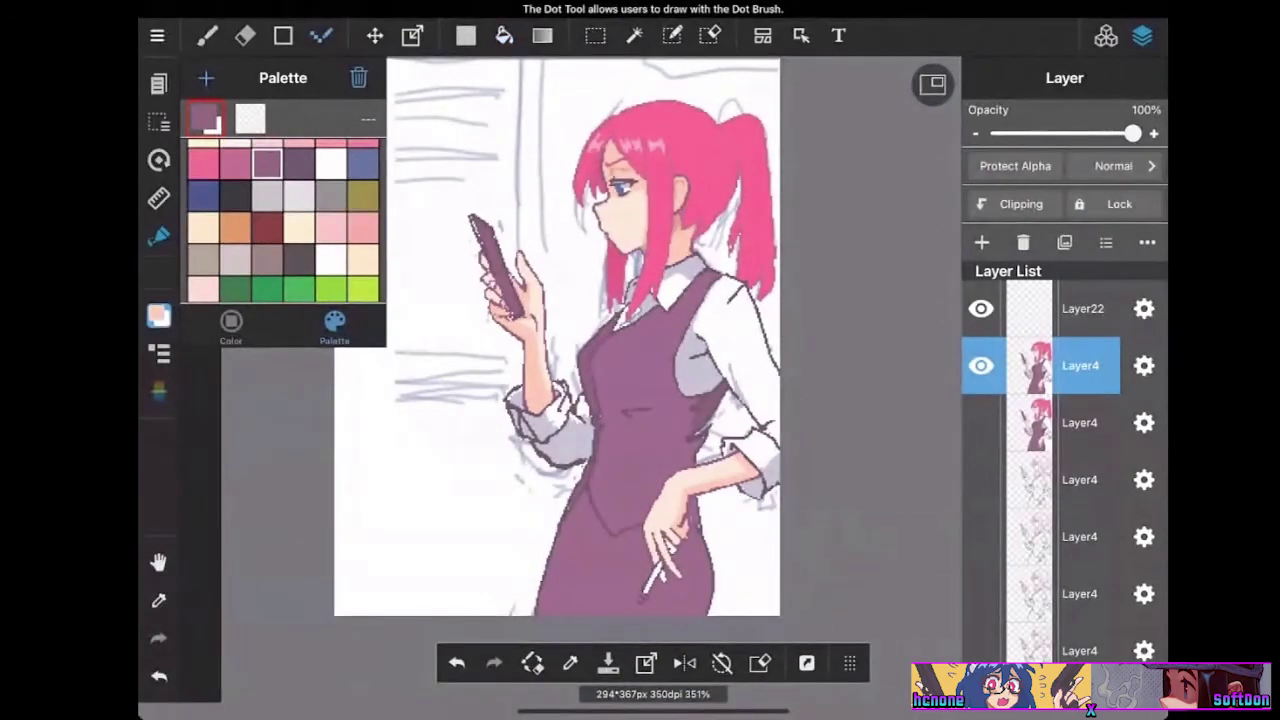
pyautogui.click(570, 663)
pyautogui.click(680, 530)
pyautogui.scroll(8, 760, 560)
pyautogui.click(514, 488)
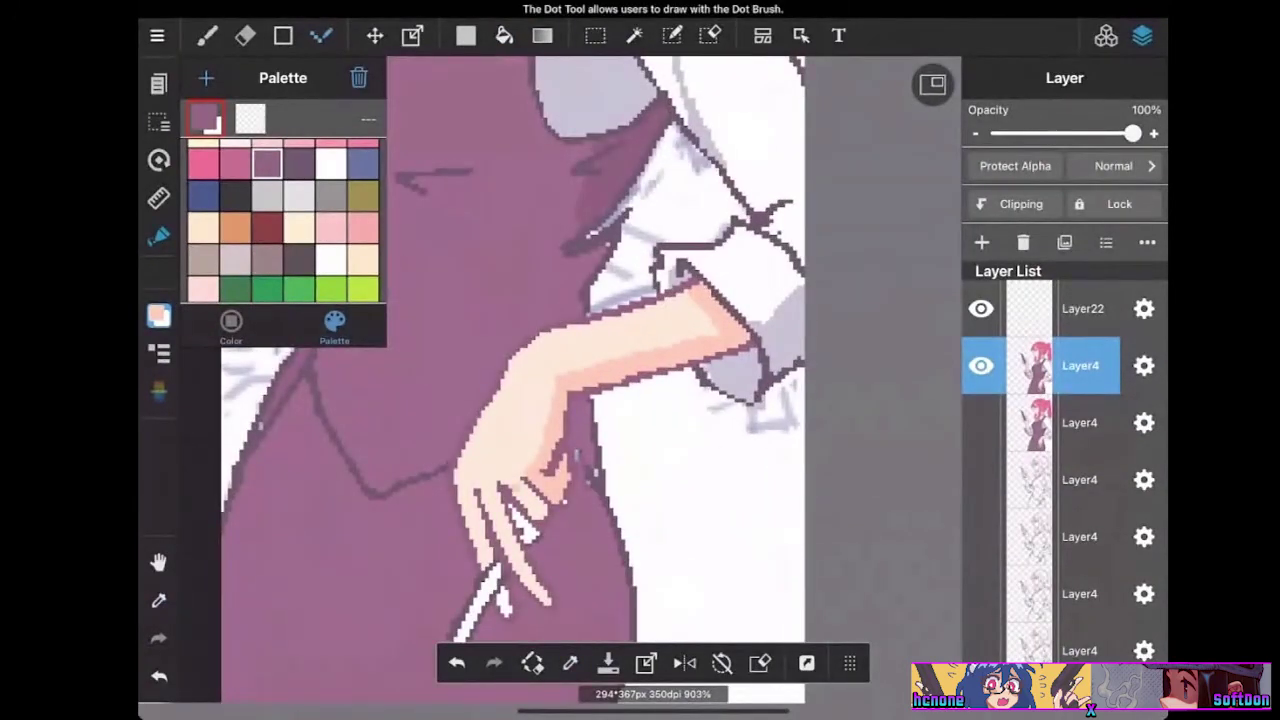
pyautogui.click(486, 495)
# Sample the vest's purple and dot a dividing line across the white gap between the lower hand's fingers
pyautogui.click(570, 663)
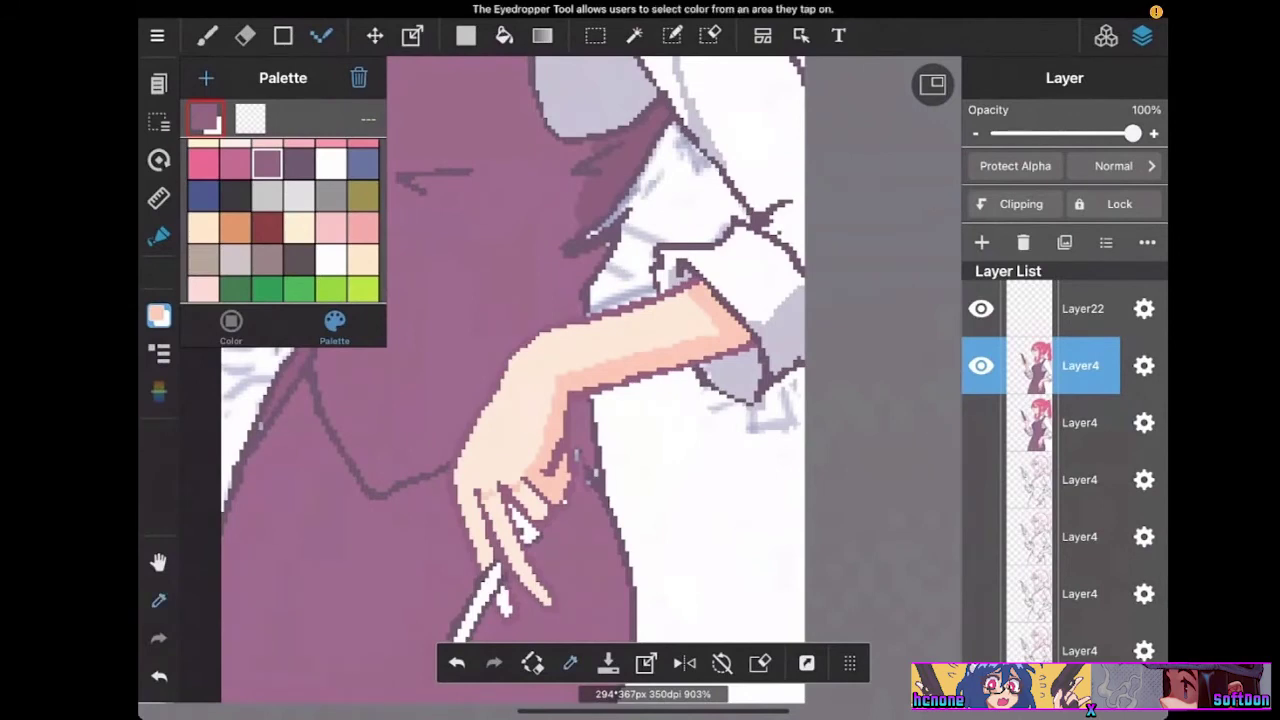
pyautogui.click(483, 577)
pyautogui.scroll(3, 548, 504)
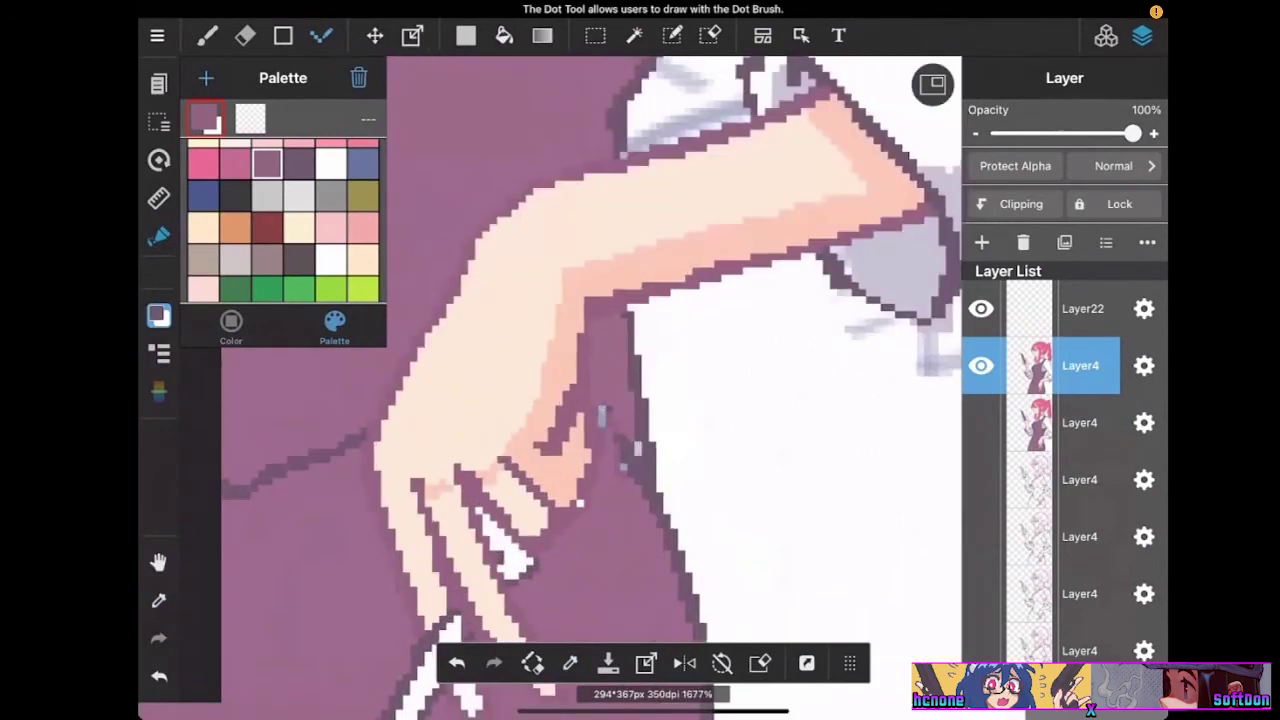
pyautogui.click(504, 543)
pyautogui.moveTo(514, 576); pyautogui.dragTo(528, 562)
pyautogui.click(570, 663)
pyautogui.click(570, 663)
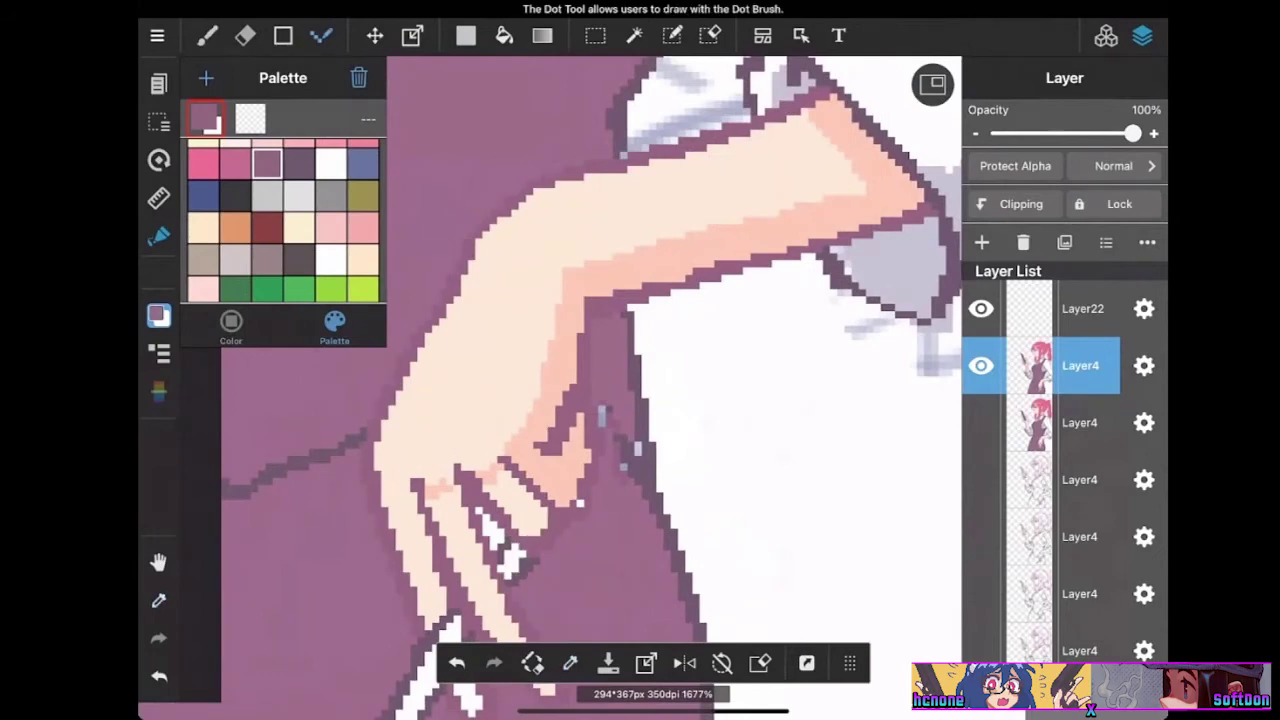
pyautogui.scroll(-4, 590, 388)
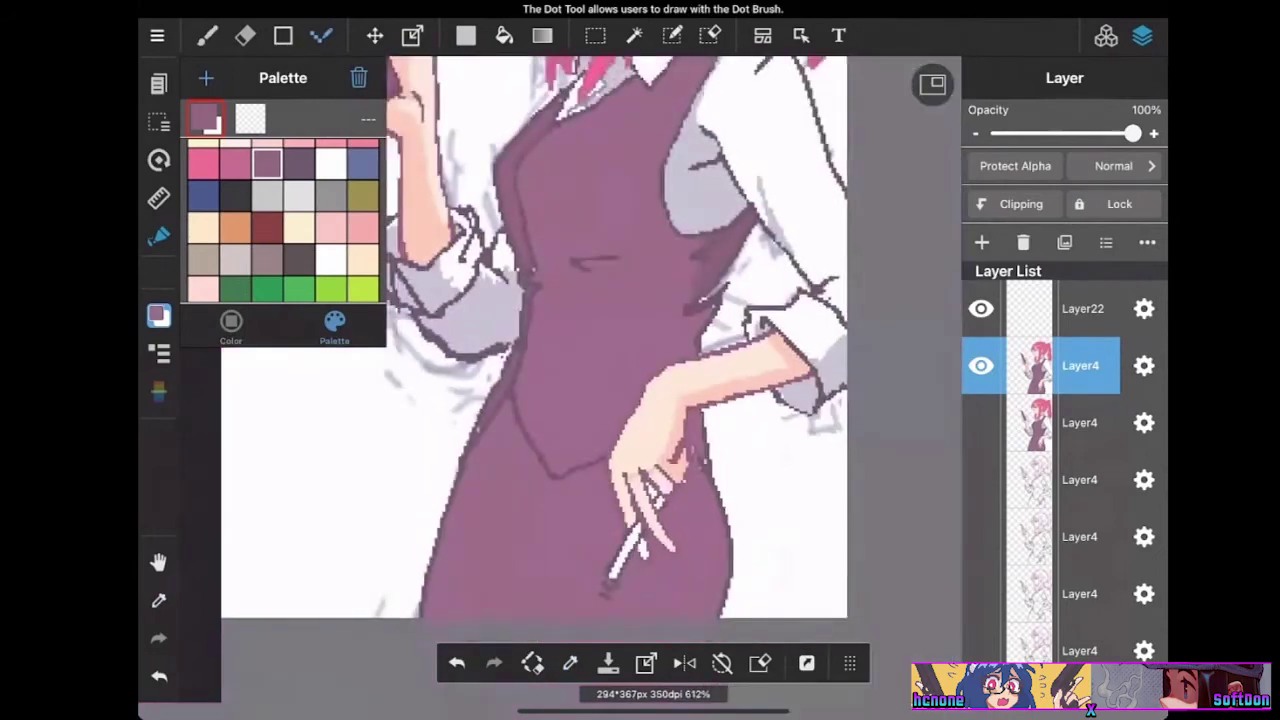
# Bucket-fill the white gap between the lower hand's fingers with the vest's purple, leaving the cigarette's end white
pyautogui.click(504, 35)
pyautogui.scroll(2, 590, 388)
pyautogui.click(509, 583)
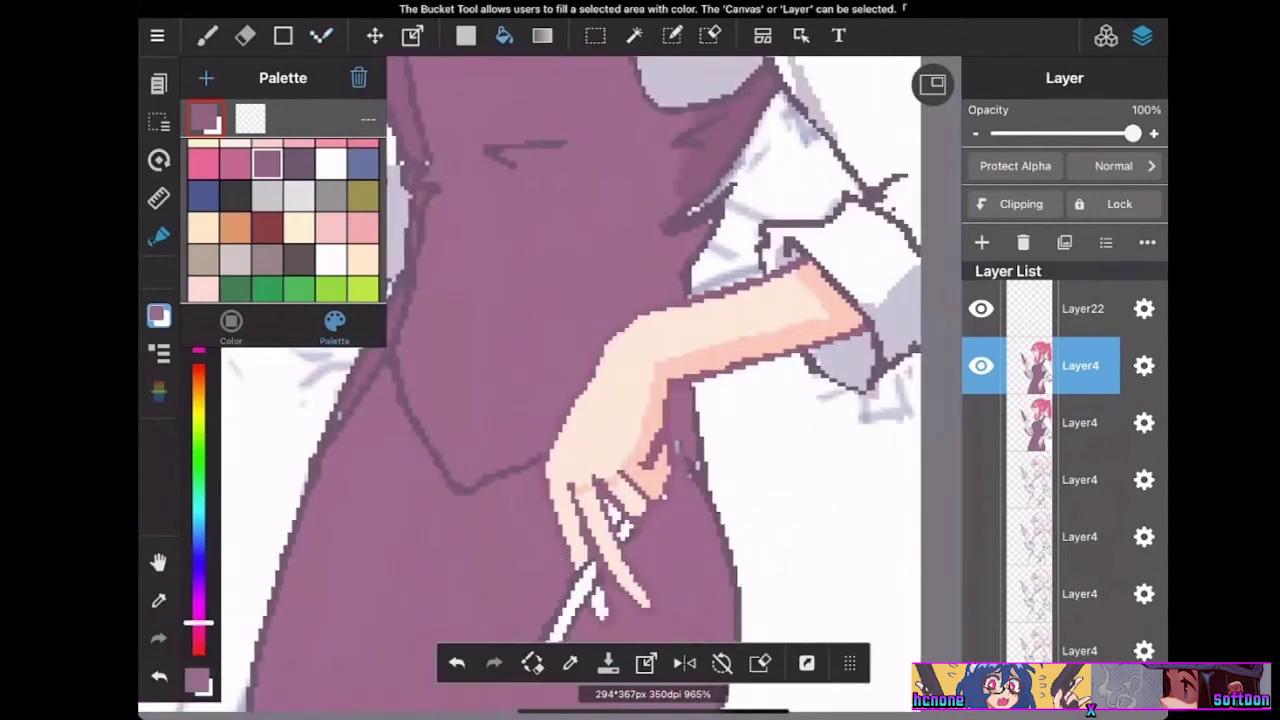
pyautogui.click(615, 513)
pyautogui.scroll(1, 640, 470)
pyautogui.scroll(2, 590, 388)
pyautogui.click(478, 488)
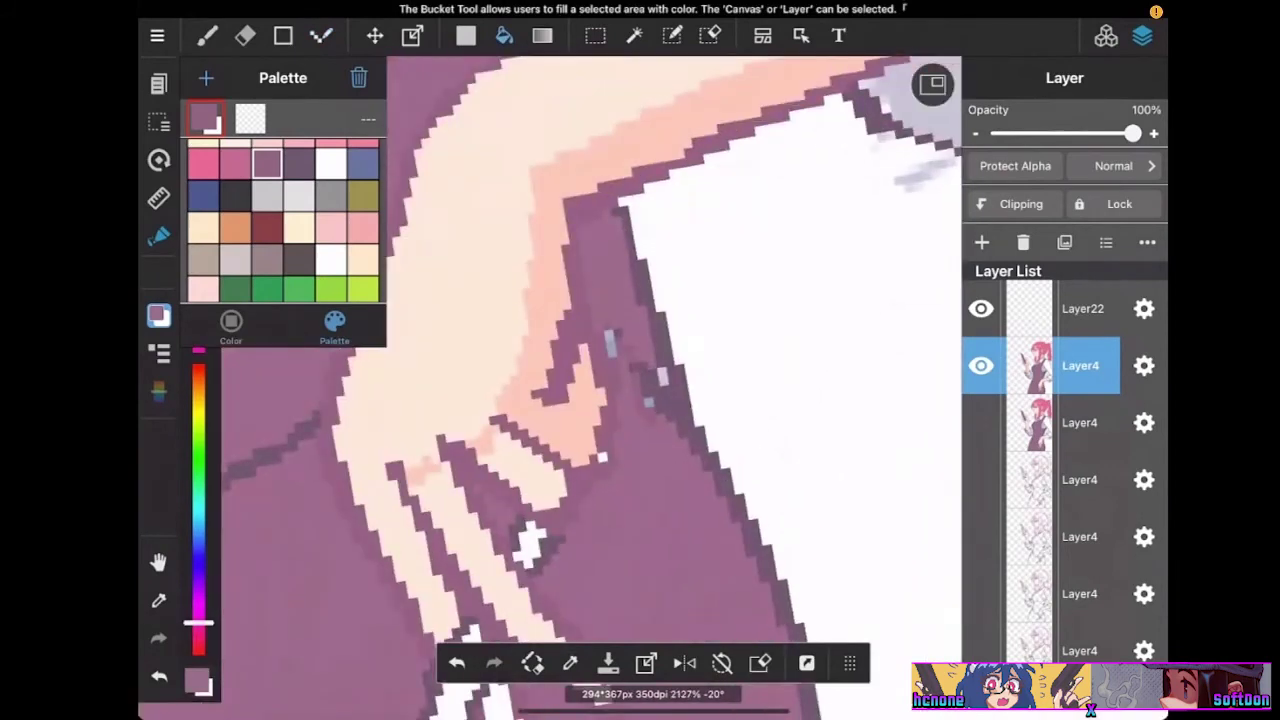
pyautogui.scroll(-4, 590, 388)
pyautogui.scroll(-2, 600, 380)
pyautogui.scroll(3, 600, 380)
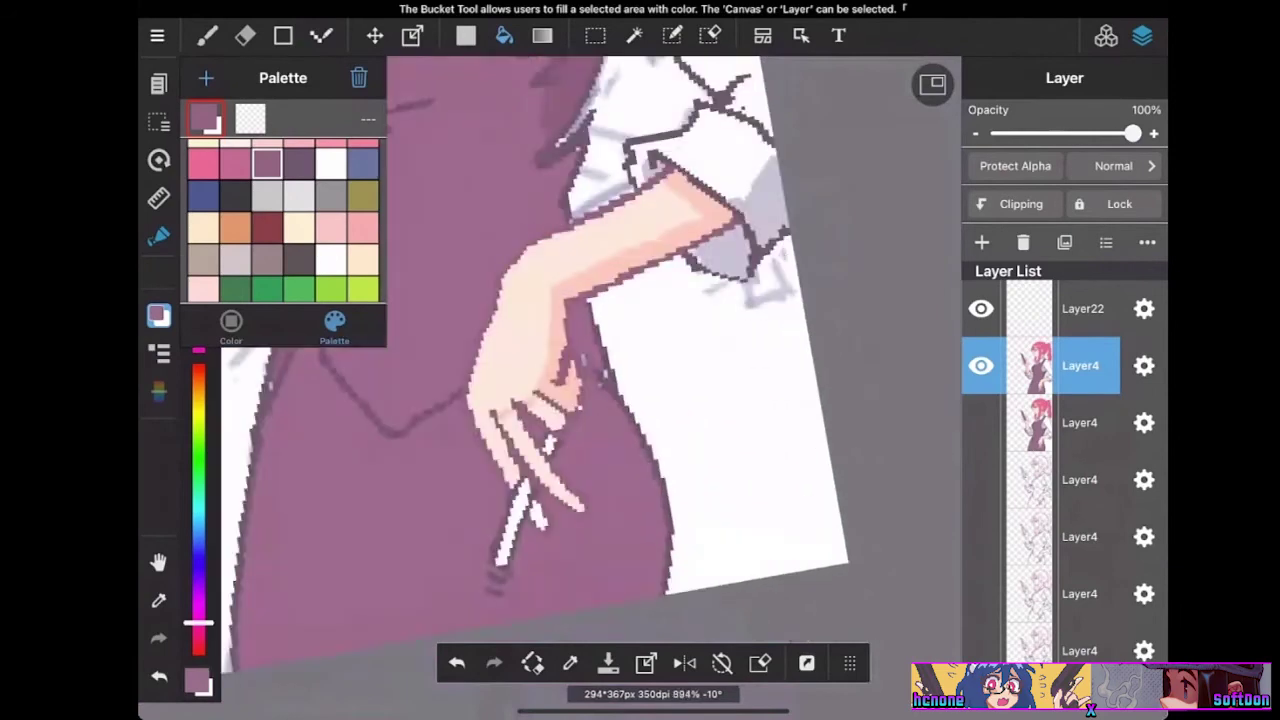
# Fill the white fingertip behind the cigarette with a pale skin tone and sample the peach shadow colour
pyautogui.click(510, 462)
pyautogui.scroll(-5, 600, 380)
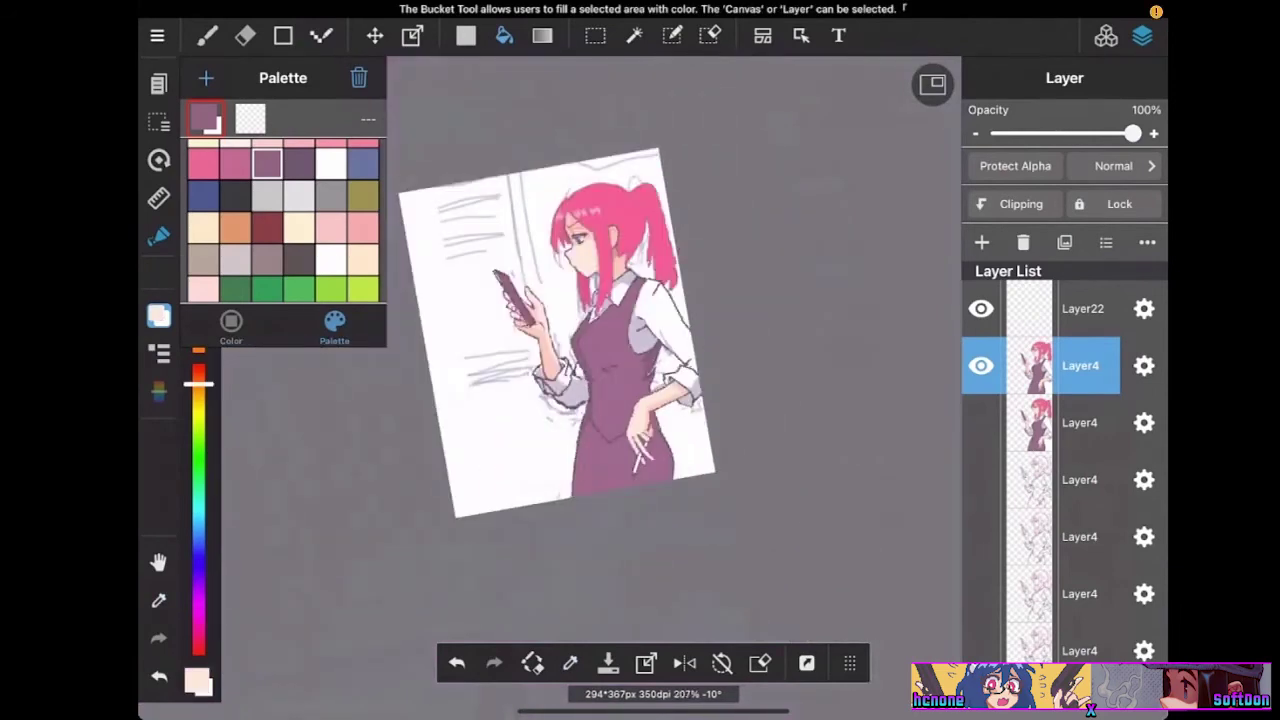
pyautogui.scroll(3, 600, 400)
pyautogui.click(550, 402)
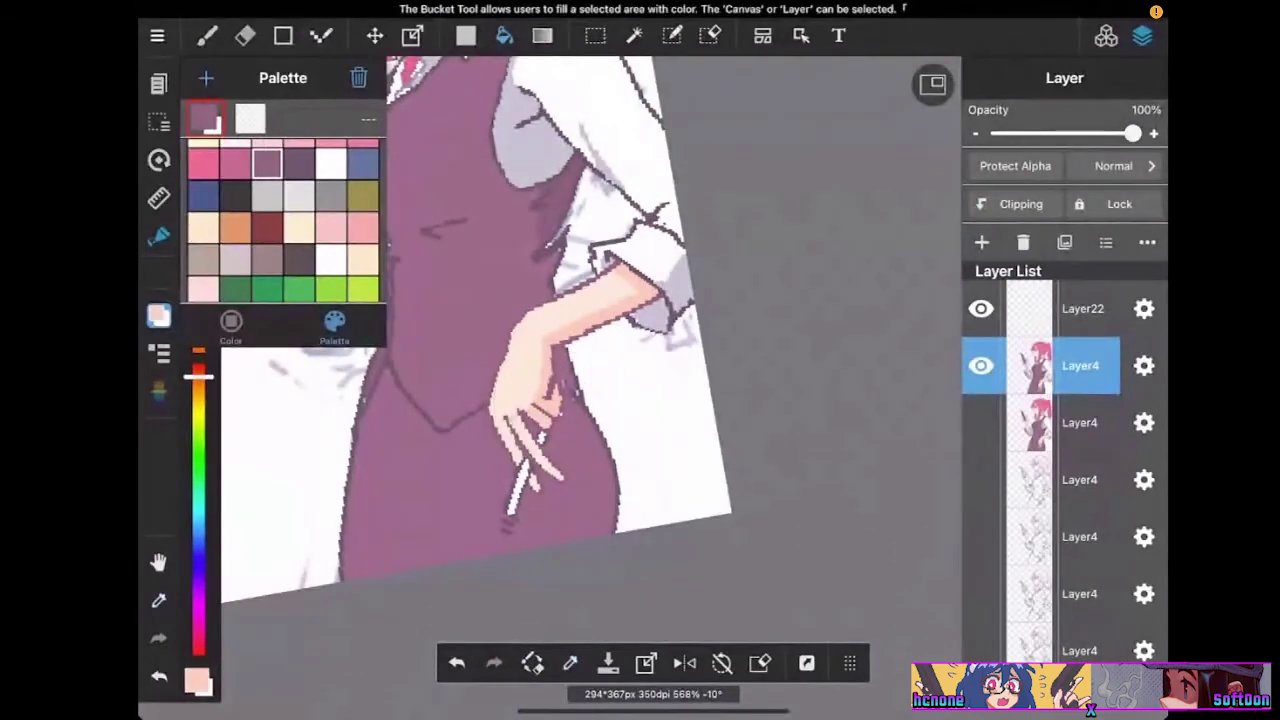
pyautogui.scroll(-3, 600, 400)
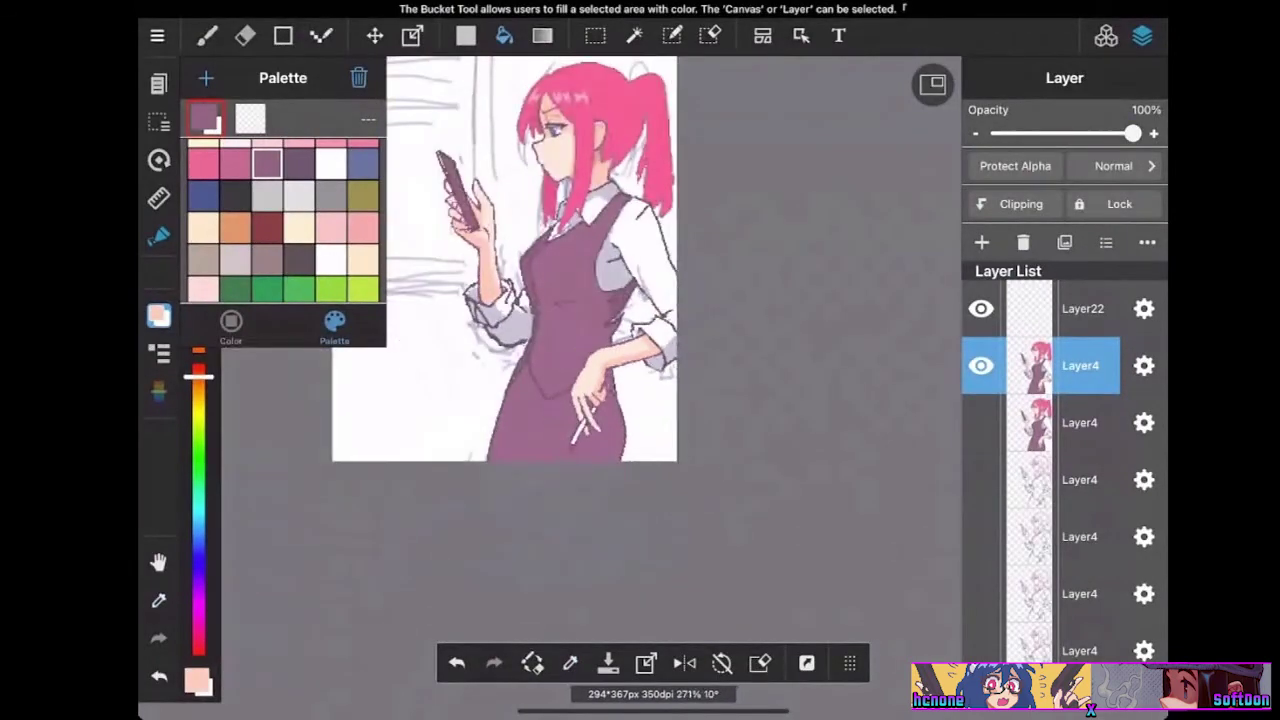
# Dot peach shadow boundaries across the bases of the cigarette hand's fingers and bucket-fill the fingers with the peach shadow tone
pyautogui.scroll(3, 600, 400)
pyautogui.click(321, 35)
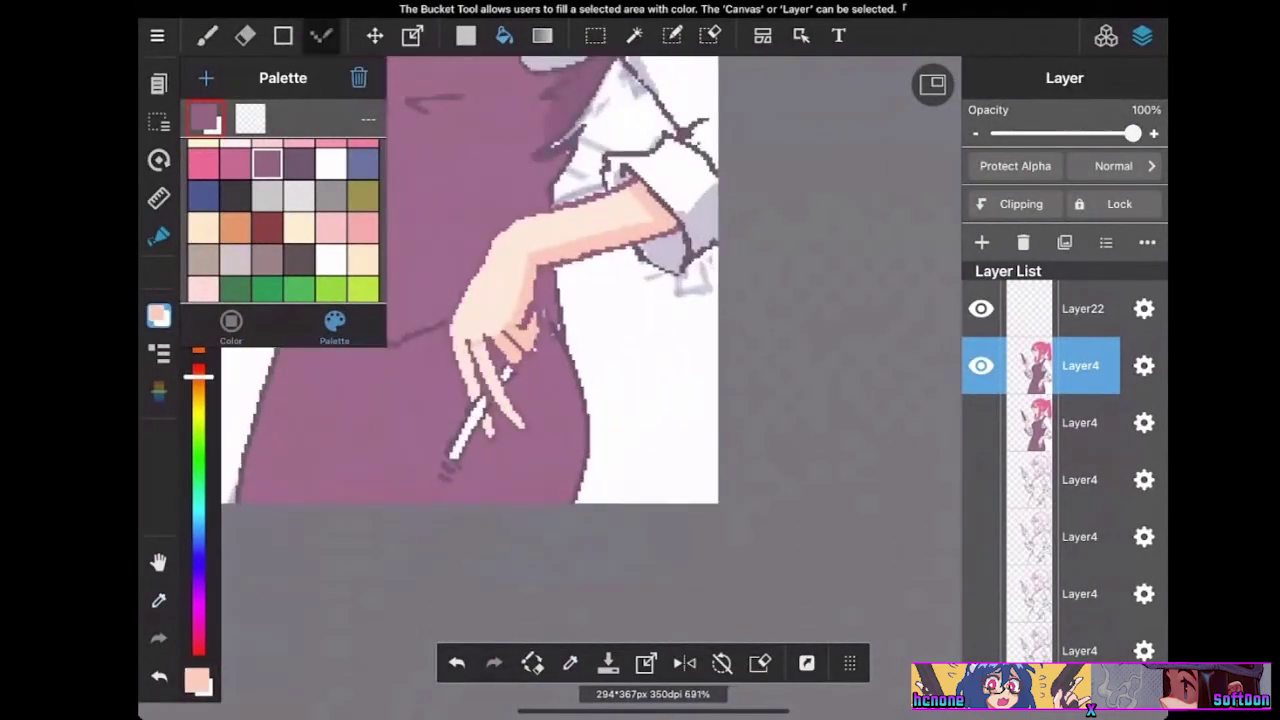
pyautogui.scroll(3, 600, 400)
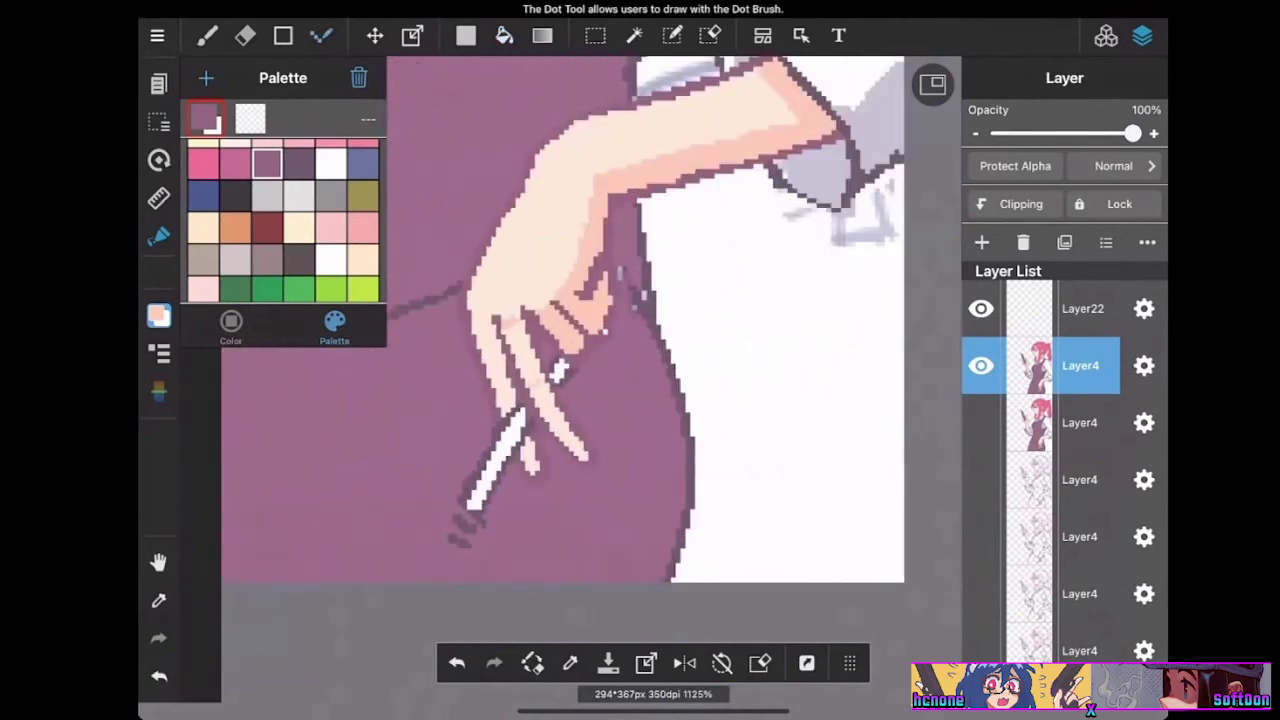
pyautogui.moveTo(498, 397); pyautogui.dragTo(510, 392)
pyautogui.click(482, 330)
pyautogui.click(504, 35)
pyautogui.click(522, 350)
pyautogui.click(320, 35)
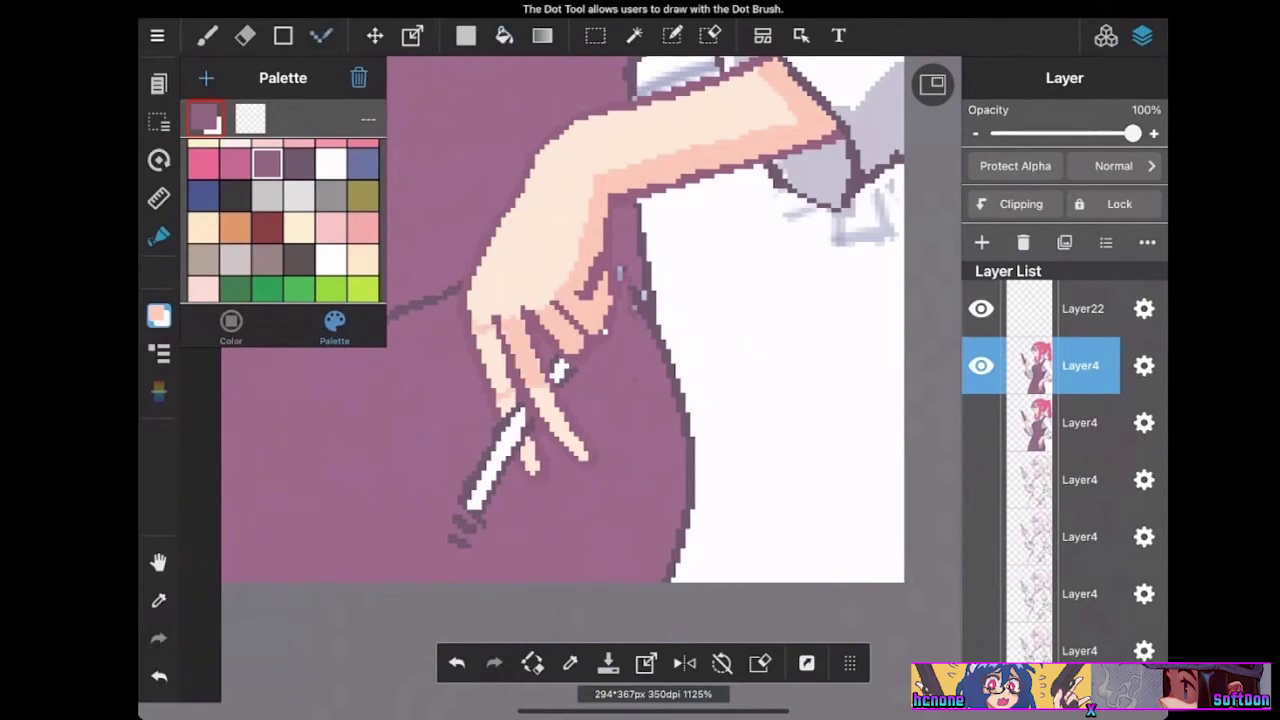
pyautogui.click(504, 35)
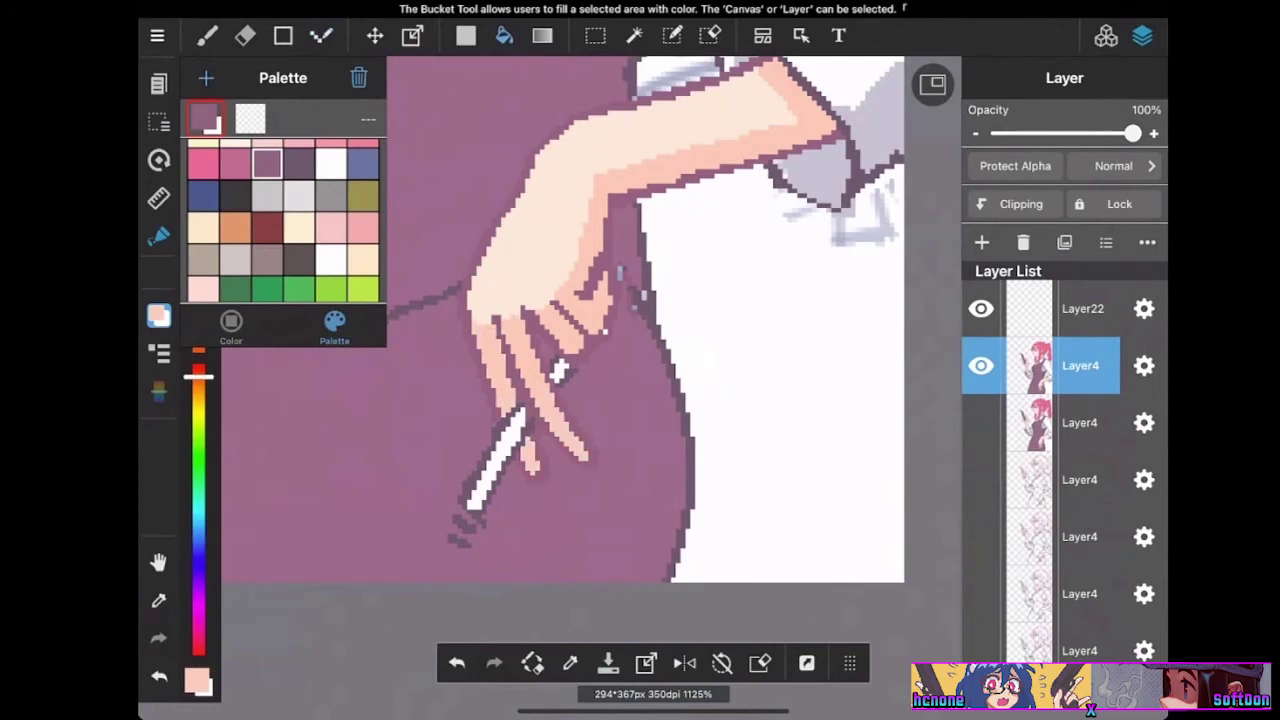
pyautogui.scroll(-8, 741, 426)
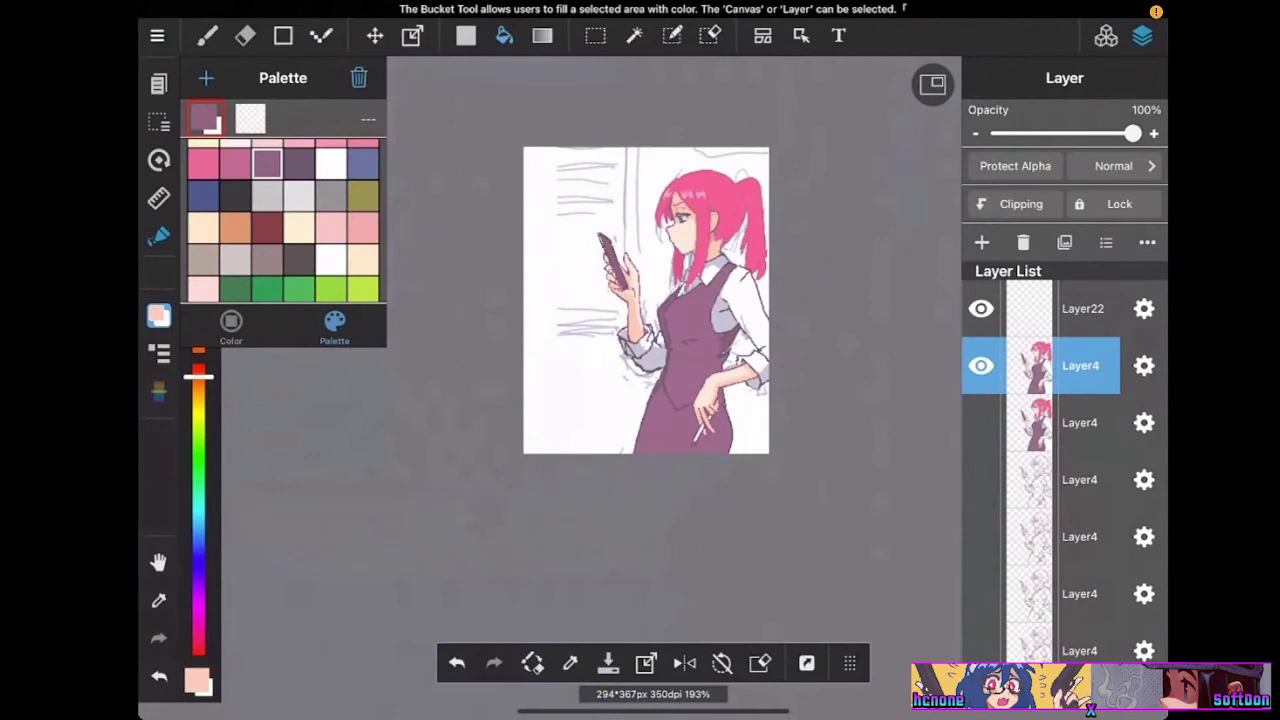
pyautogui.scroll(4, 700, 300)
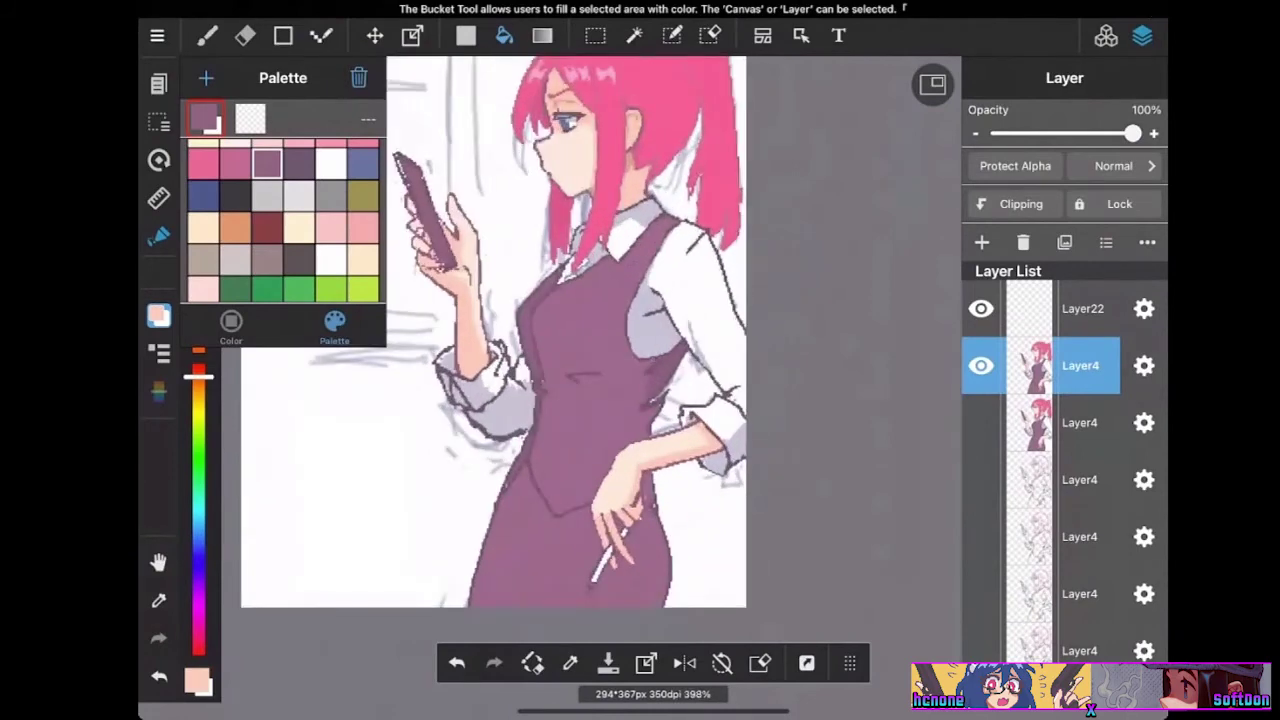
pyautogui.scroll(-4, 700, 330)
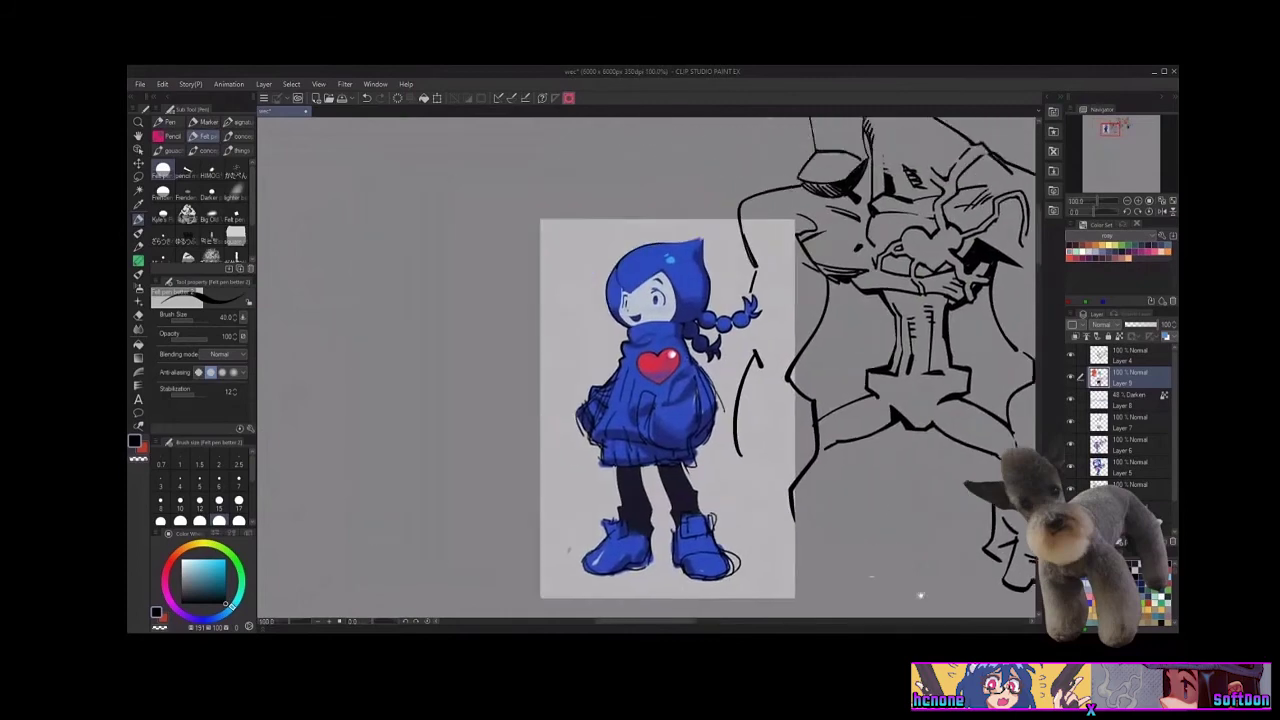
# Sample the blue from the front of the hooded character's sweater, below the heart
pyautogui.moveTo(827, 580); pyautogui.dragTo(803, 572)
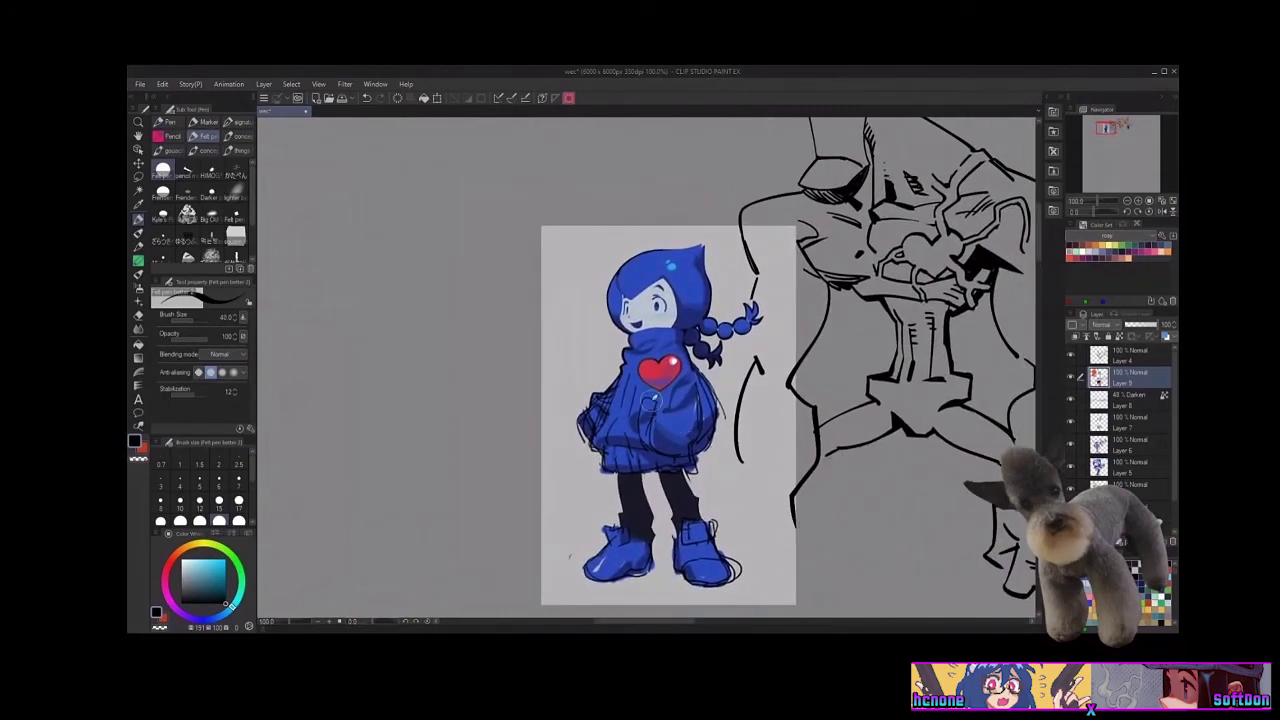
pyautogui.keyDown('alt'); pyautogui.click(641, 406); pyautogui.keyUp('alt')
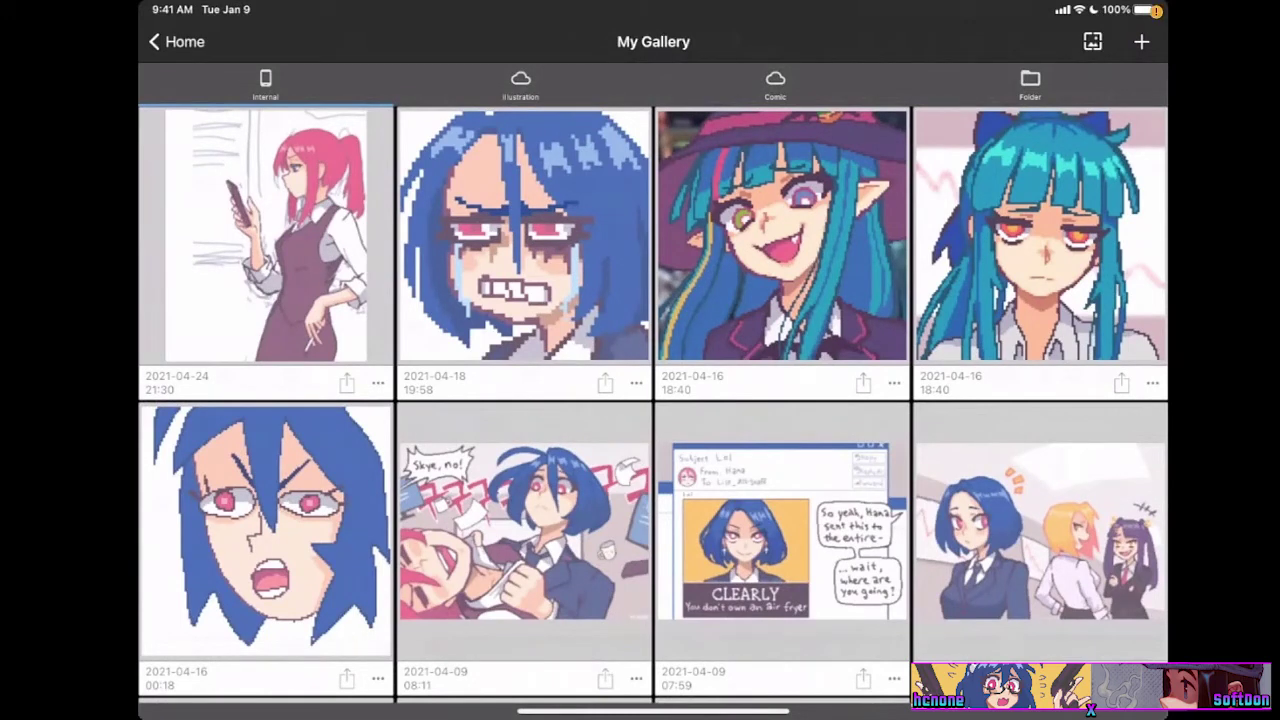
# Reopen the pink-haired woman's artwork from the gallery
pyautogui.click(265, 235)
pyautogui.scroll(-3, 690, 370)
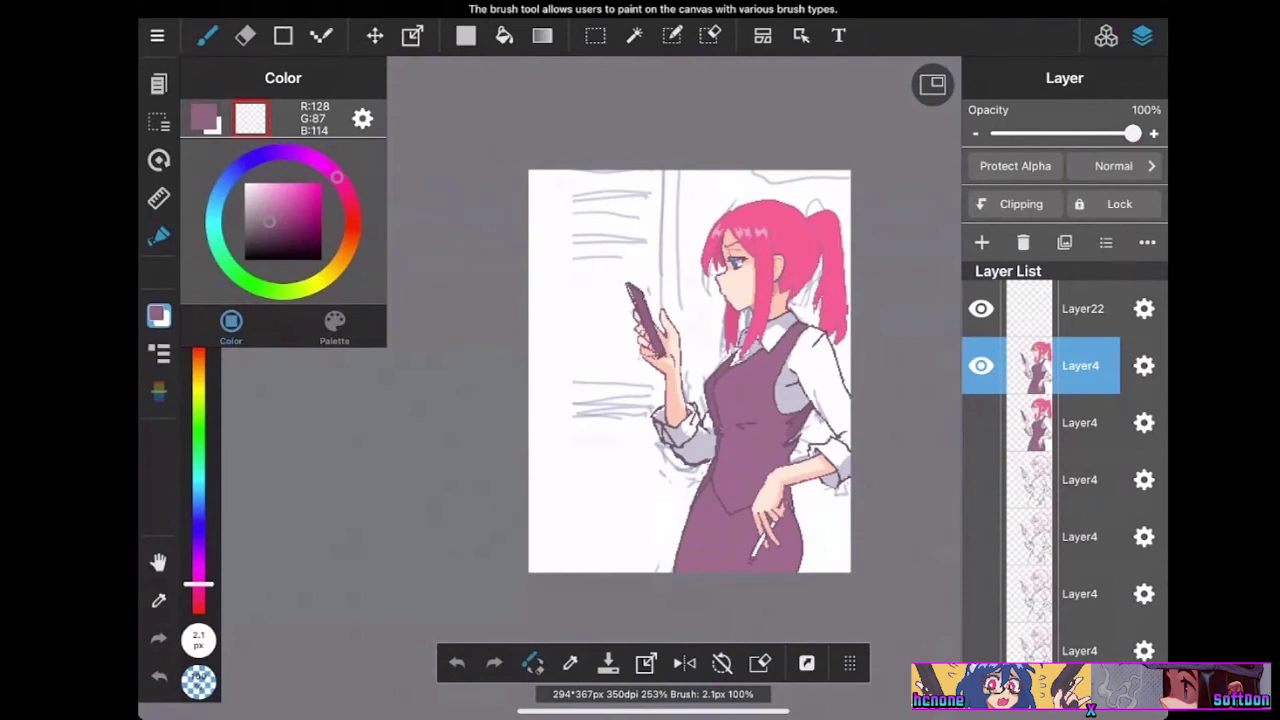
pyautogui.moveTo(689, 371); pyautogui.dragTo(632, 356)
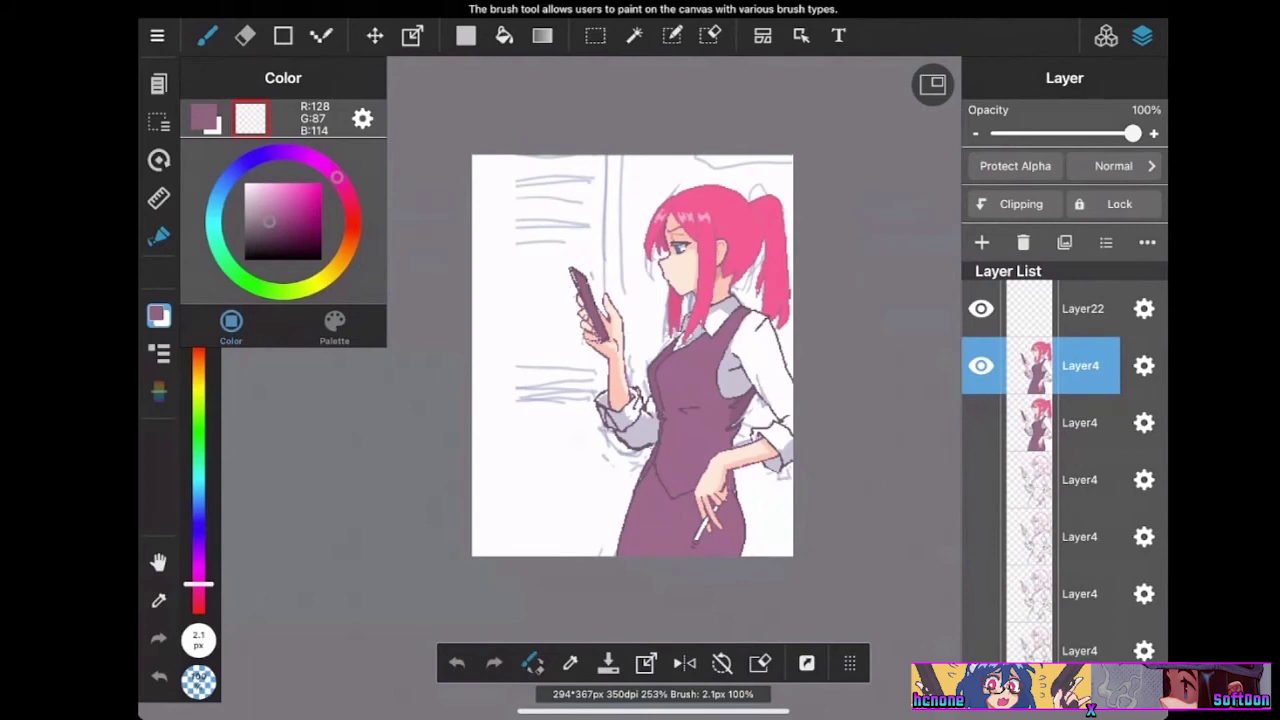
pyautogui.scroll(3, 632, 355)
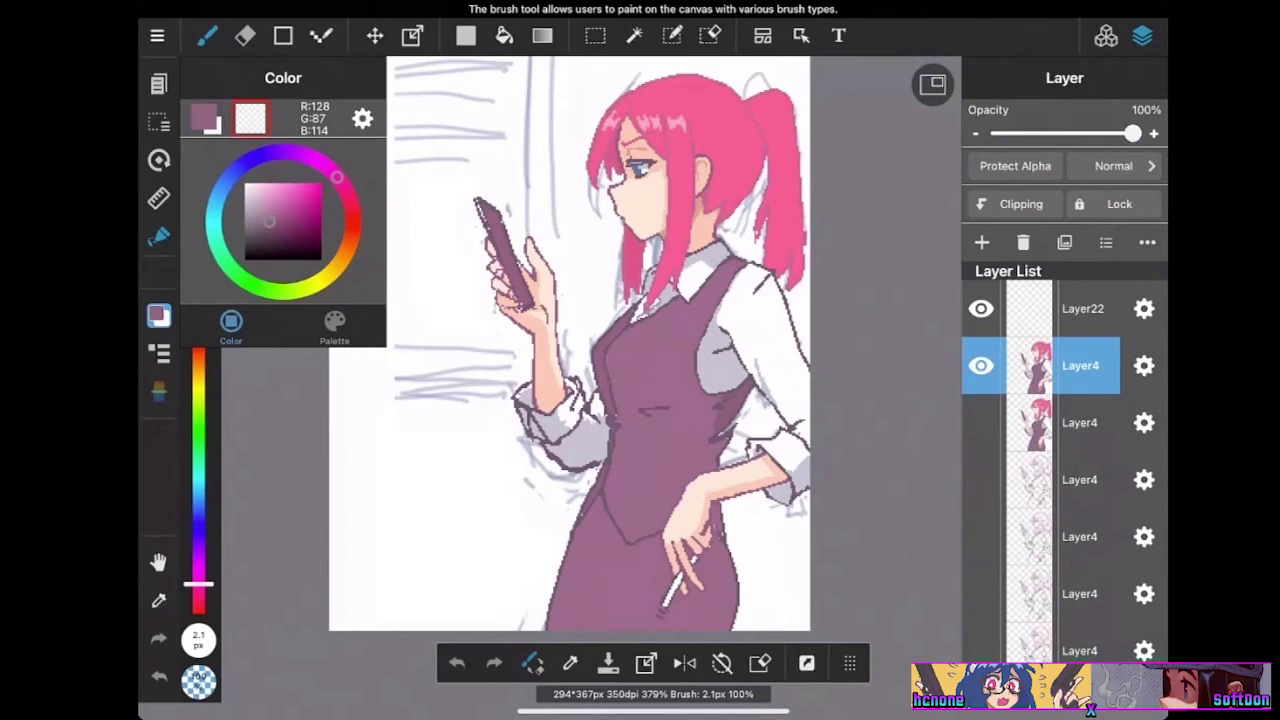
# Sample the collar's light grey (RGB 189, 188, 199) and bucket-fill the blue-grey and white patches of the collar around the hair tip
pyautogui.scroll(5, 675, 266)
pyautogui.click(570, 663)
pyautogui.click(655, 342)
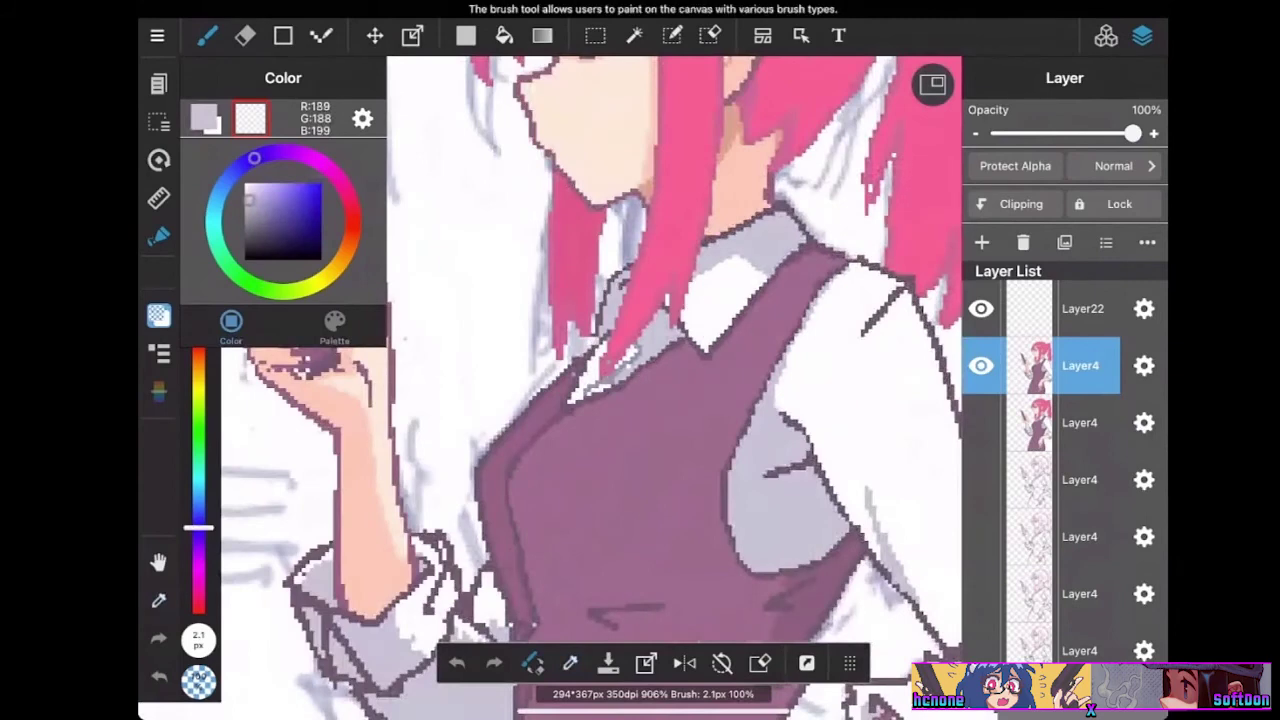
pyautogui.click(504, 35)
pyautogui.scroll(3, 560, 350)
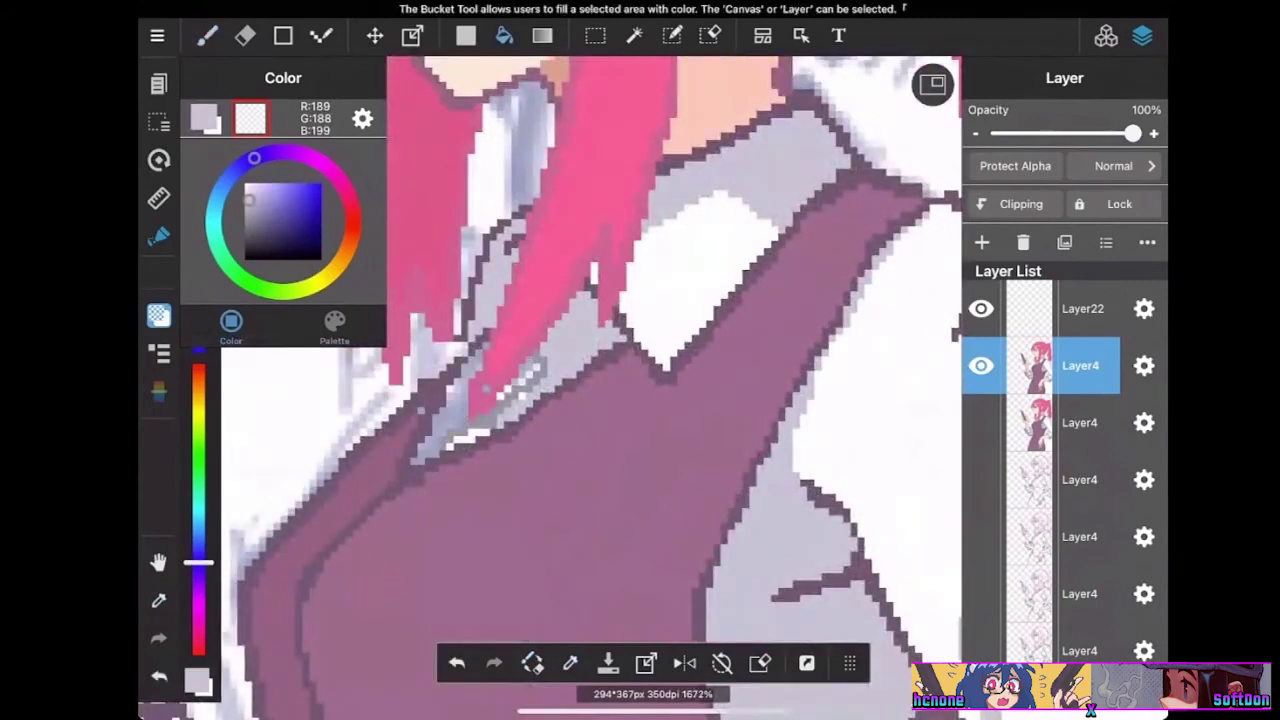
pyautogui.click(204, 118)
pyautogui.click(526, 371)
pyautogui.click(508, 389)
pyautogui.click(501, 396)
pyautogui.click(447, 425)
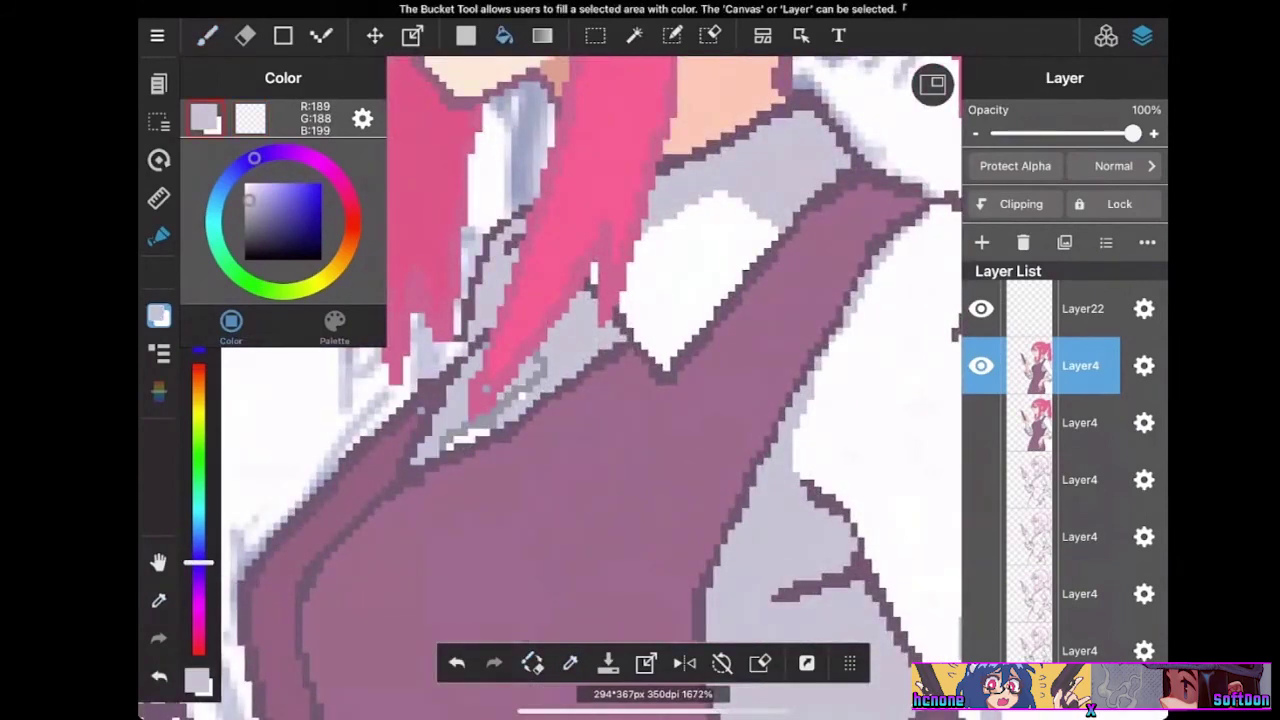
pyautogui.click(486, 346)
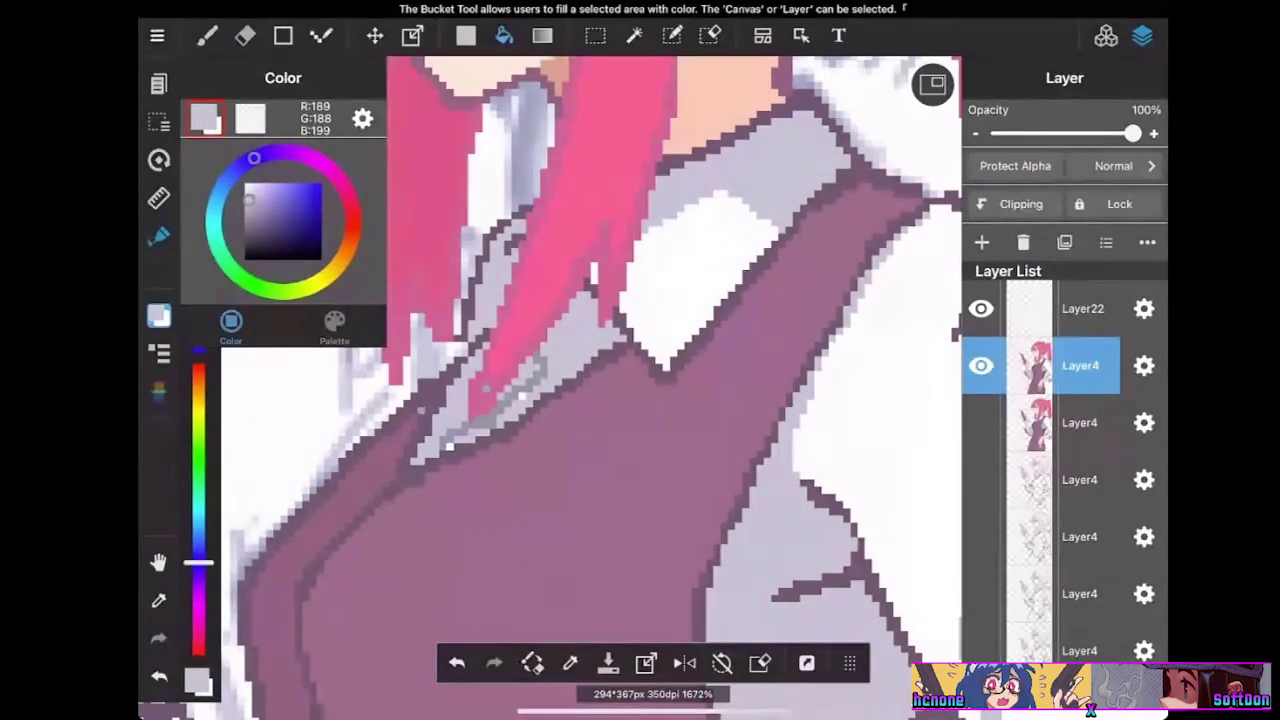
pyautogui.click(450, 446)
# Retouch the pixels at the tip of the hair strand over the collar, alternating sampled mauve pink (RGB 182, 93, 131) and collar grey
pyautogui.click(483, 402)
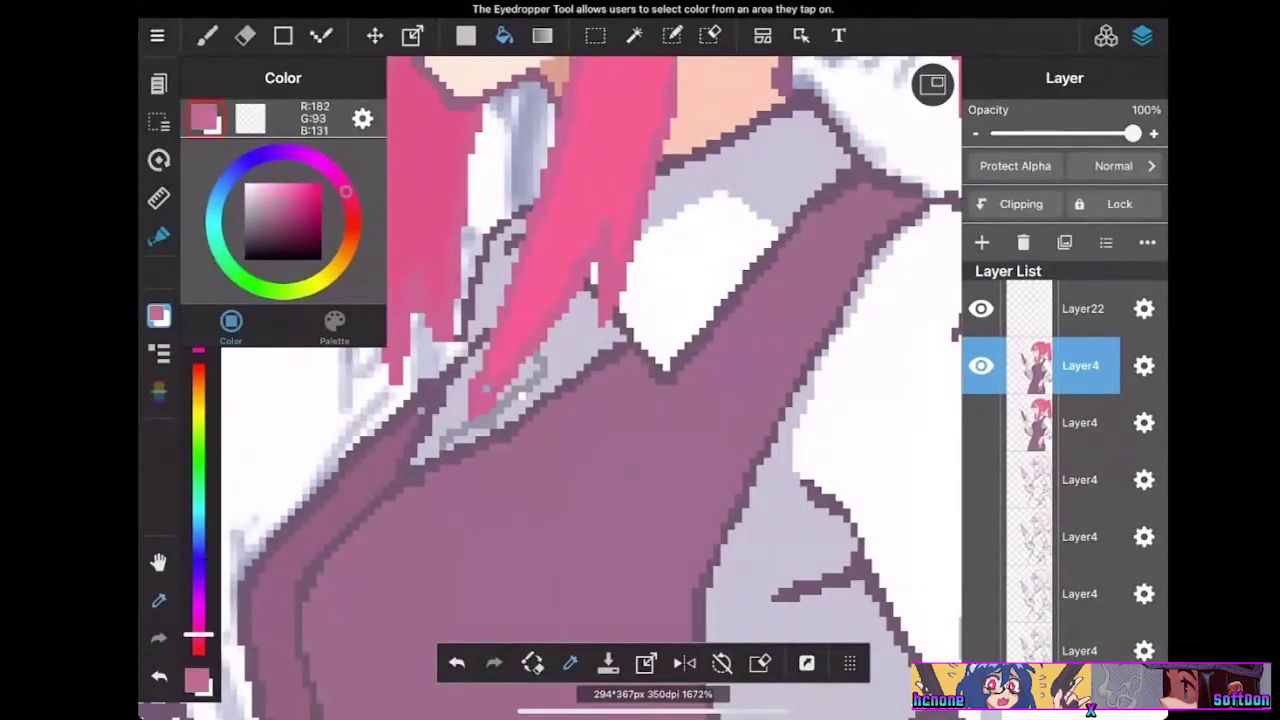
pyautogui.click(321, 35)
pyautogui.click(486, 388)
pyautogui.click(457, 400)
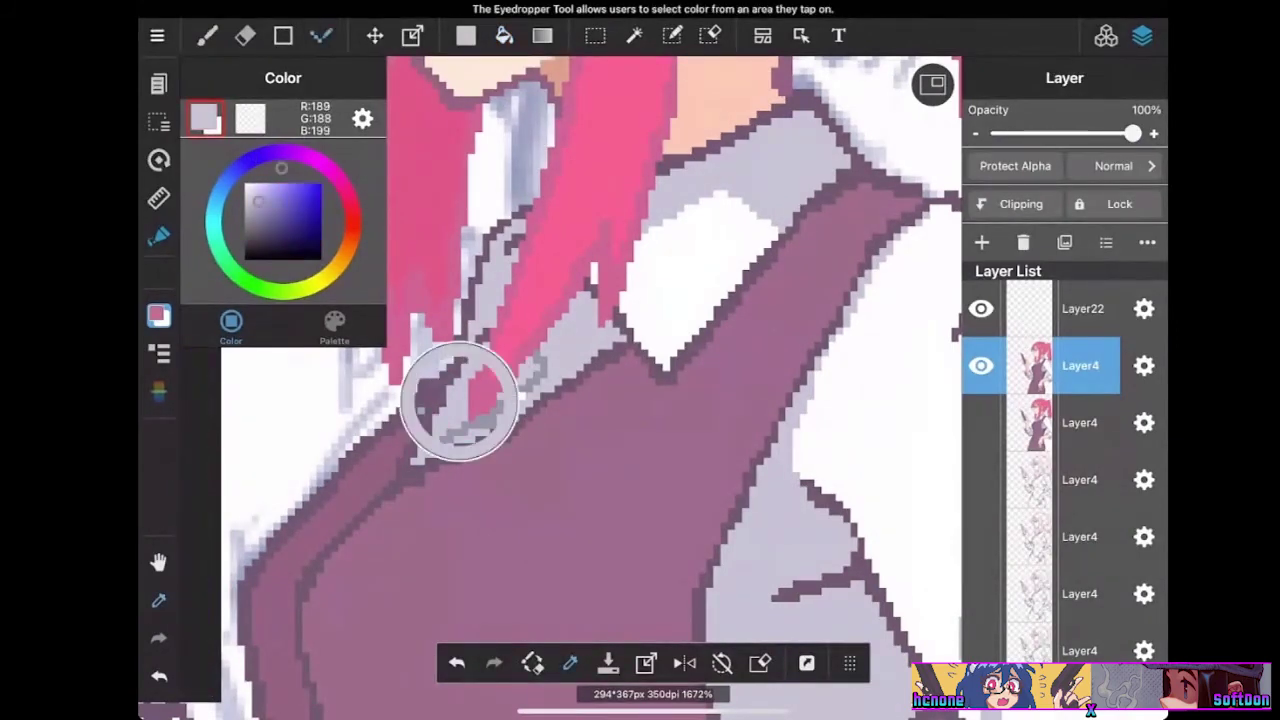
pyautogui.click(486, 379)
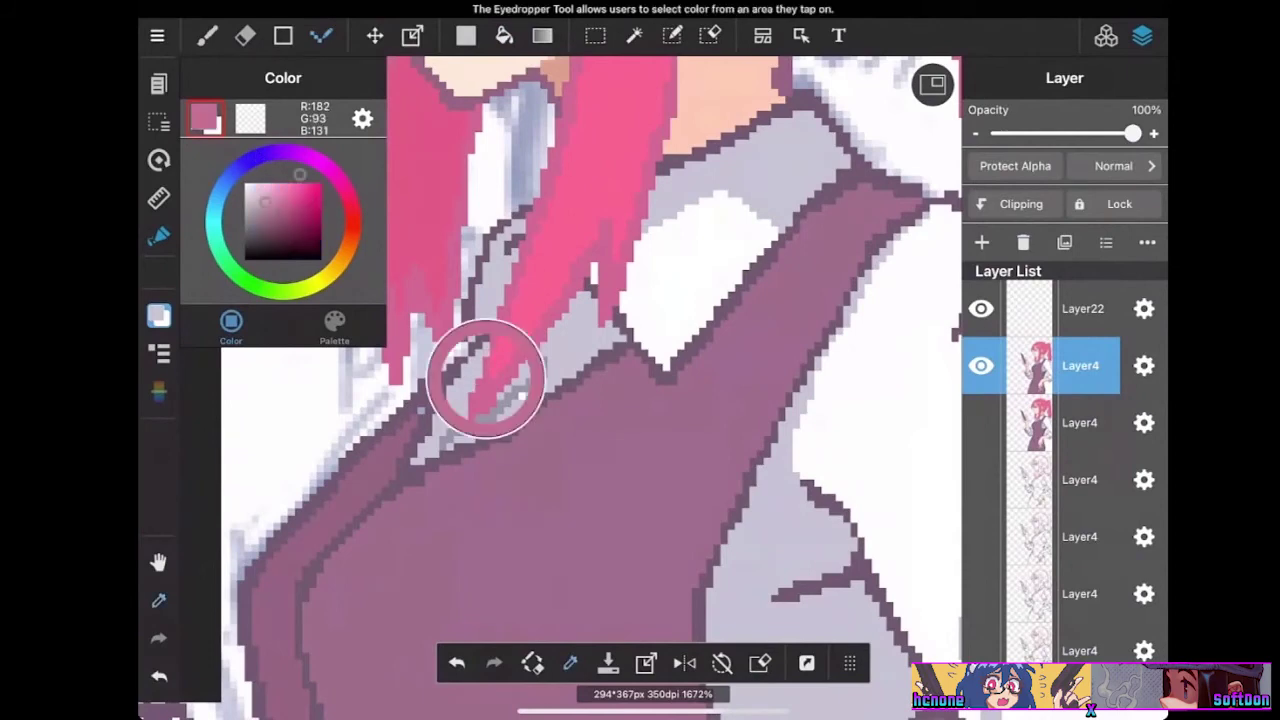
pyautogui.scroll(-5, 560, 380)
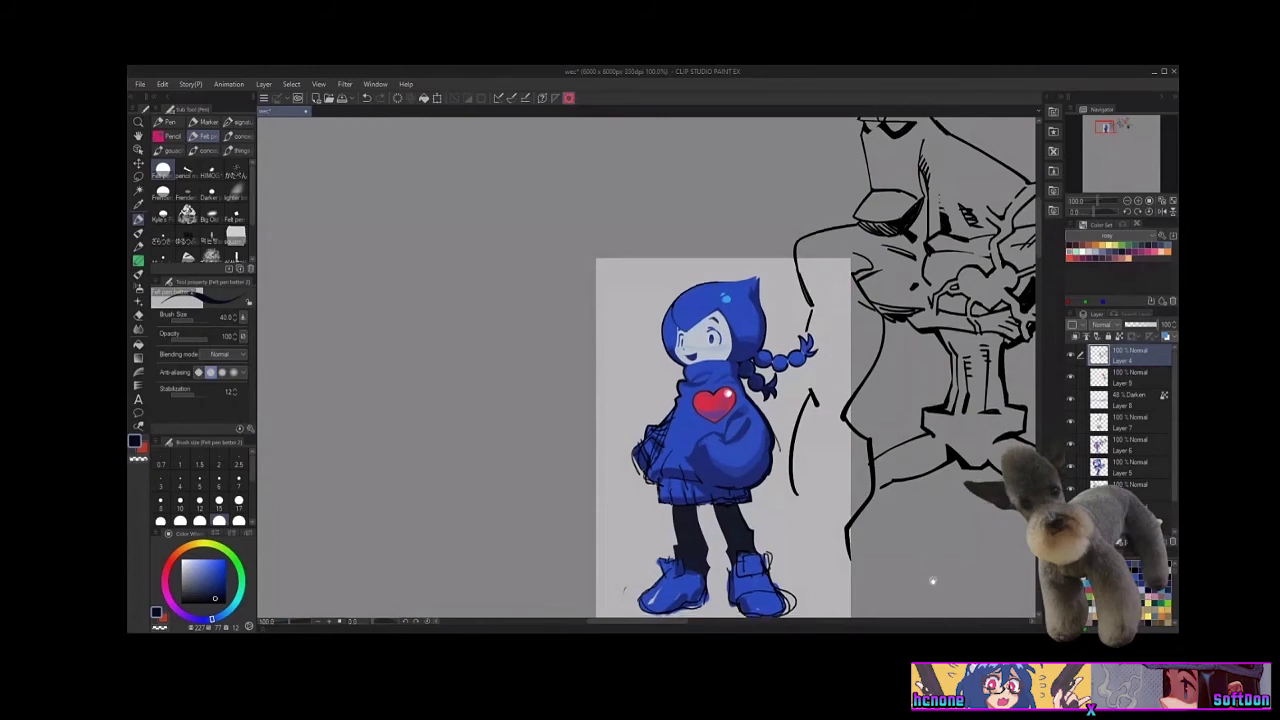
# Refine the outer edge of the hooded character's puffed sleeve with sampled background grey and dark outline colours
pyautogui.moveTo(932, 581); pyautogui.dragTo(934, 493)
pyautogui.keyDown('alt'); pyautogui.click(778, 322); pyautogui.keyUp('alt')
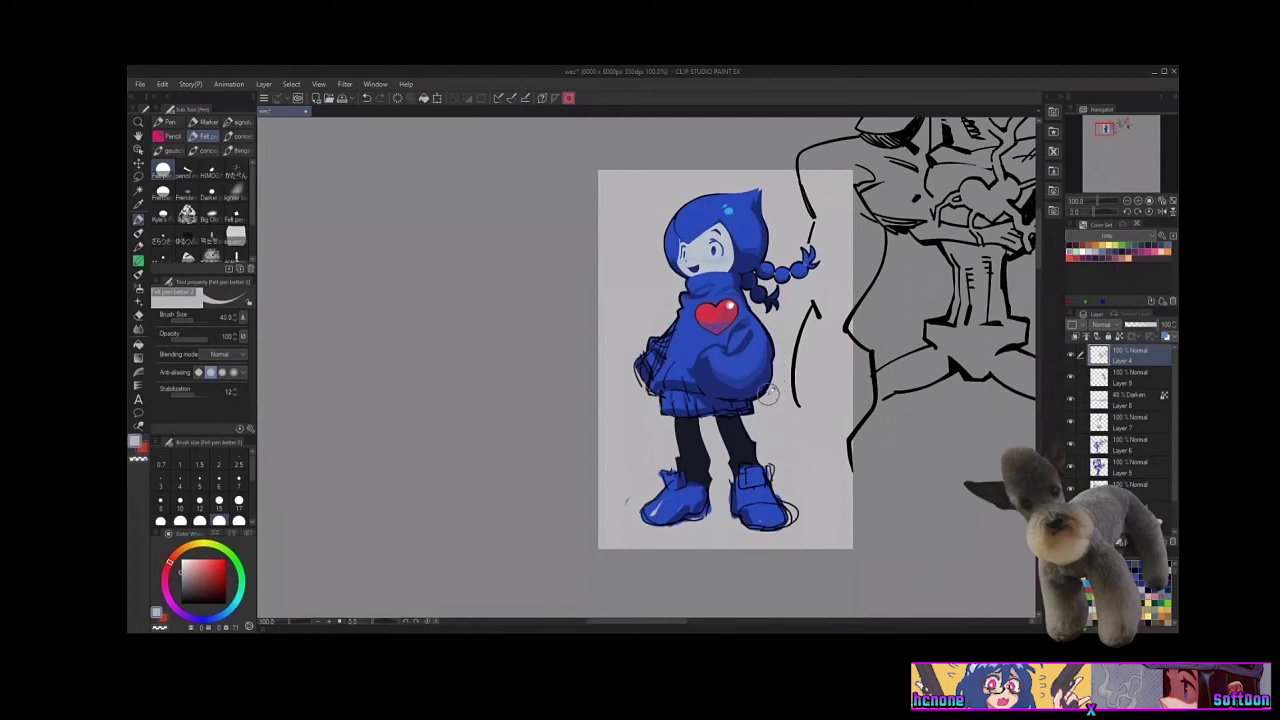
pyautogui.keyDown('alt'); pyautogui.click(770, 368); pyautogui.keyUp('alt')
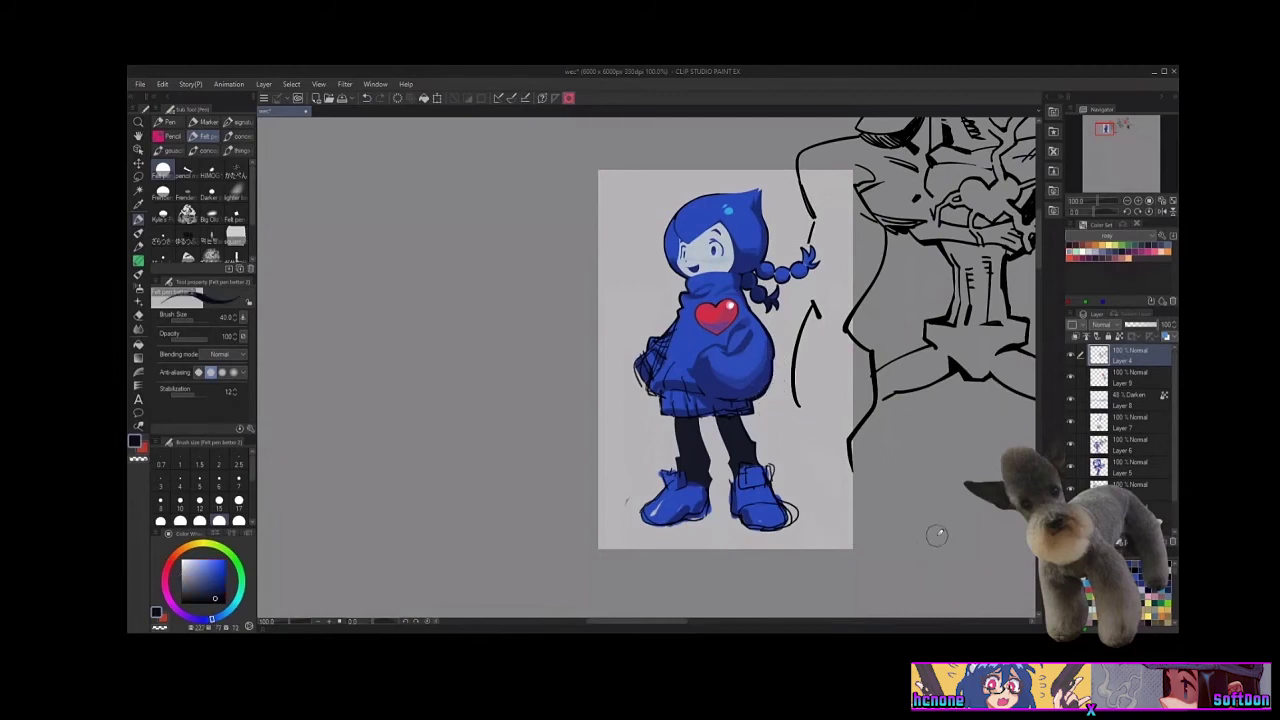
pyautogui.keyDown('alt'); pyautogui.click(780, 325); pyautogui.keyUp('alt')
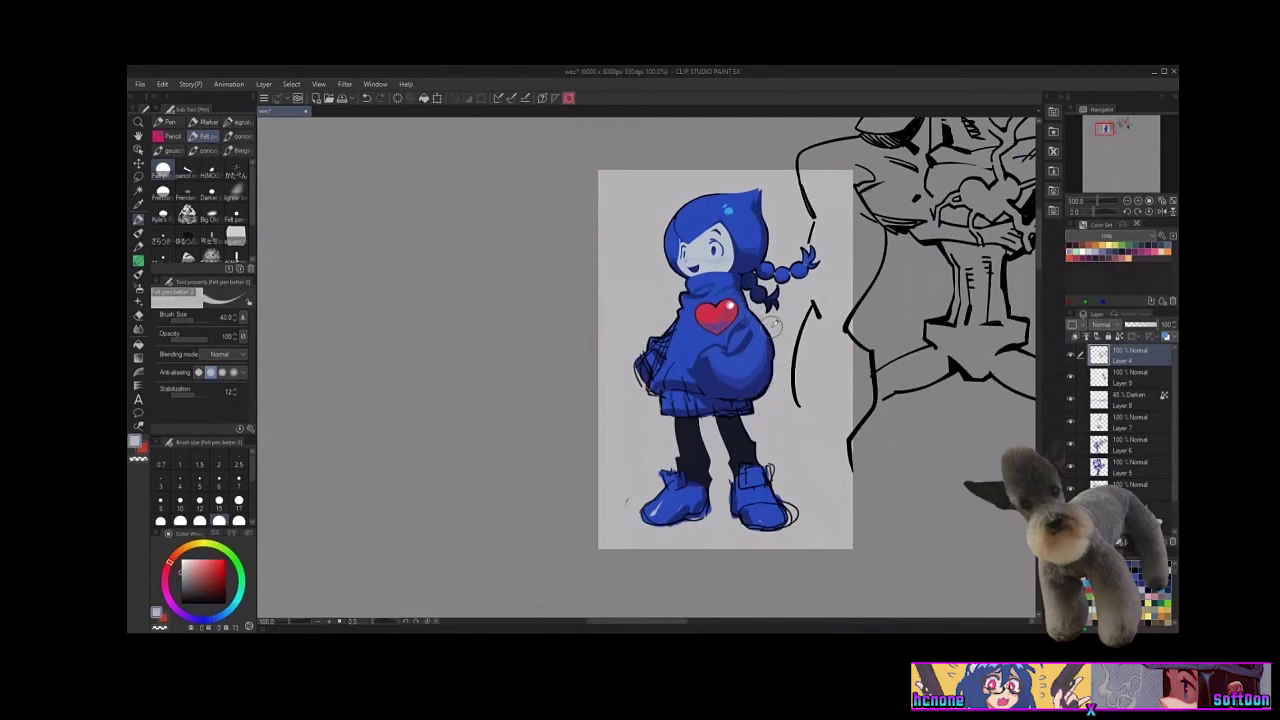
# Touch up the gap between the lower braid and the sweater's shoulder with sampled dark blue, mid blue, background grey and black
pyautogui.keyDown('alt'); pyautogui.click(740, 294); pyautogui.keyUp('alt')
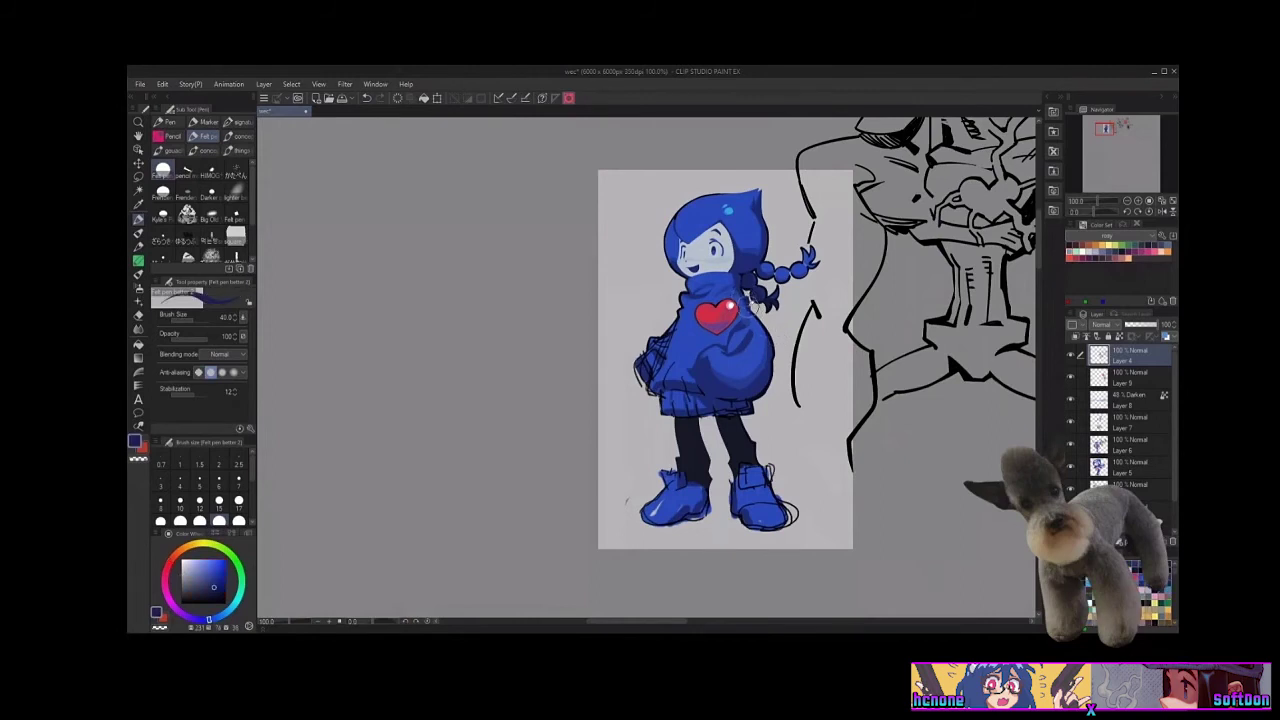
pyautogui.keyDown('alt'); pyautogui.click(752, 310); pyautogui.keyUp('alt')
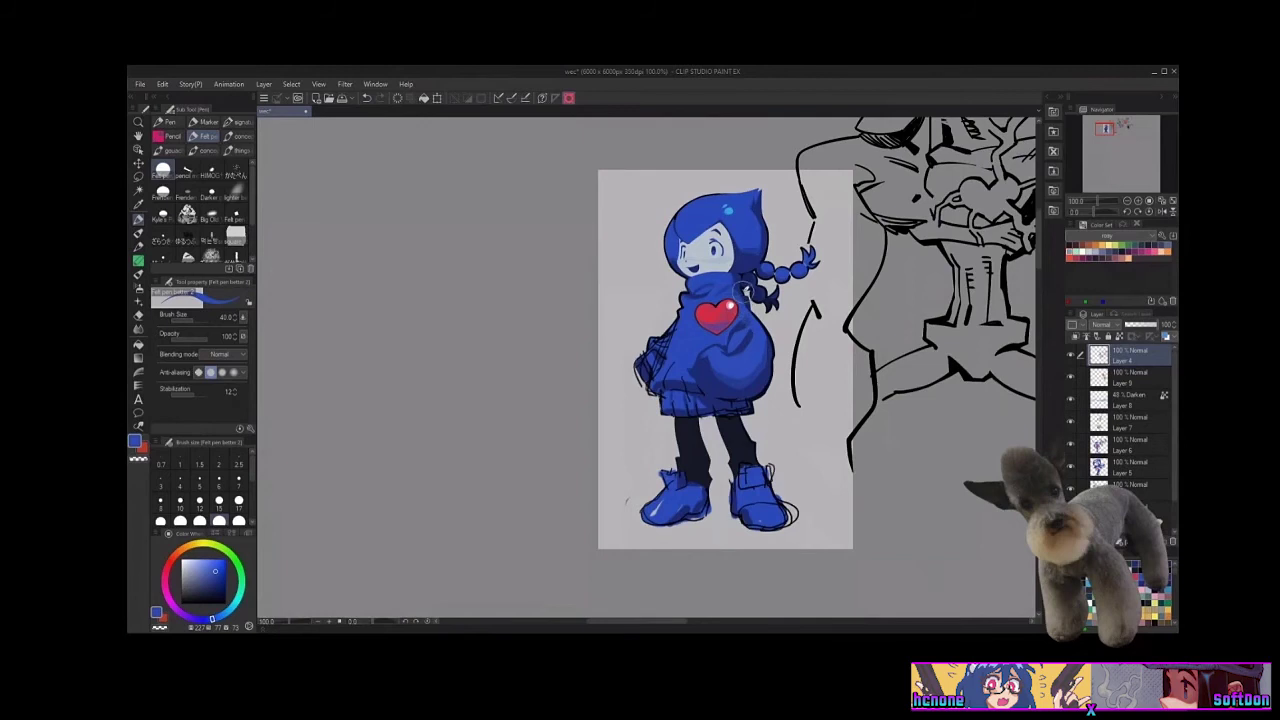
pyautogui.keyDown('alt'); pyautogui.click(755, 306); pyautogui.keyUp('alt')
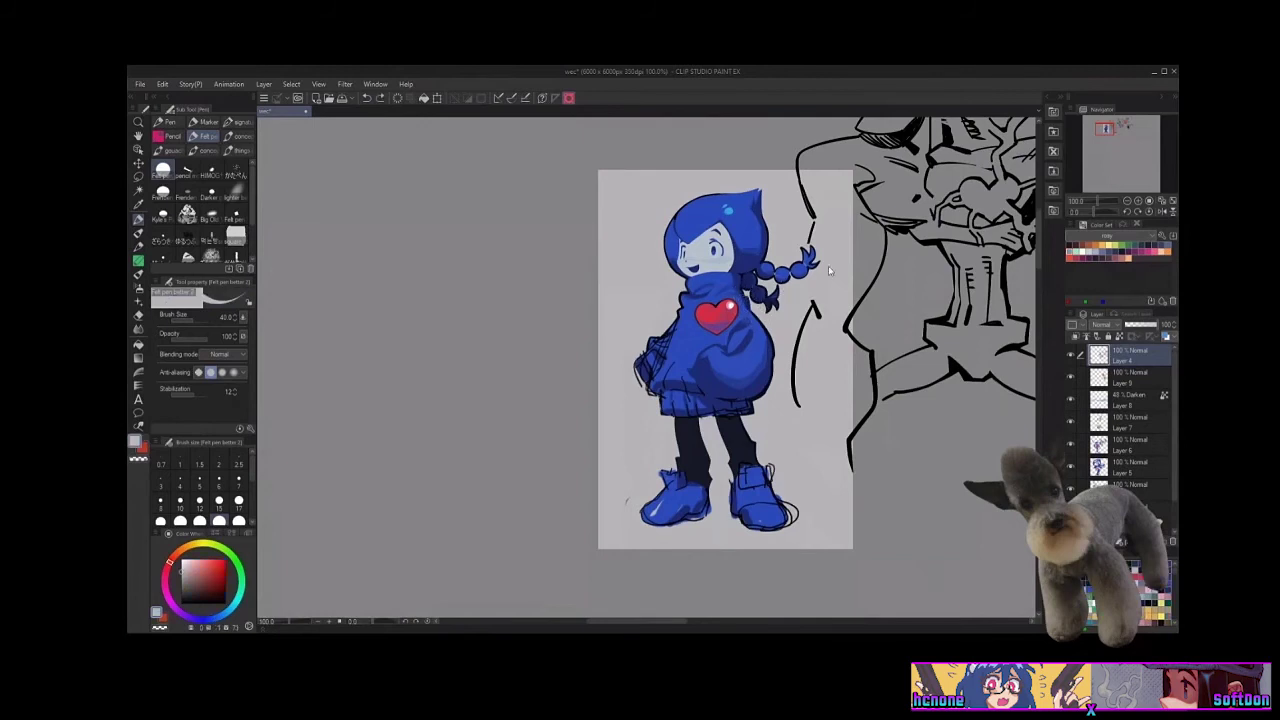
pyautogui.keyDown('alt'); pyautogui.click(750, 300); pyautogui.keyUp('alt')
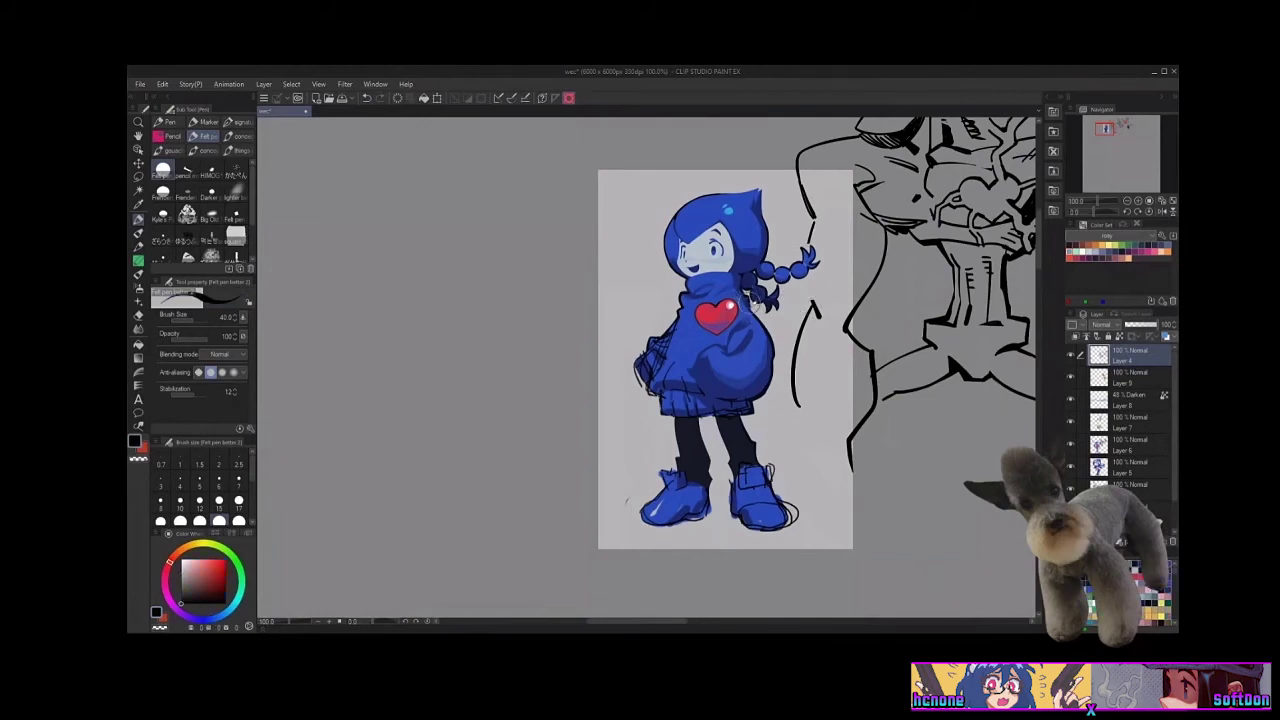
# Rework the sweater's shoulder beneath the braid with short strokes in sampled blues
pyautogui.moveTo(873, 529); pyautogui.dragTo(907, 589)
pyautogui.keyDown('alt'); pyautogui.click(772, 352); pyautogui.keyUp('alt')
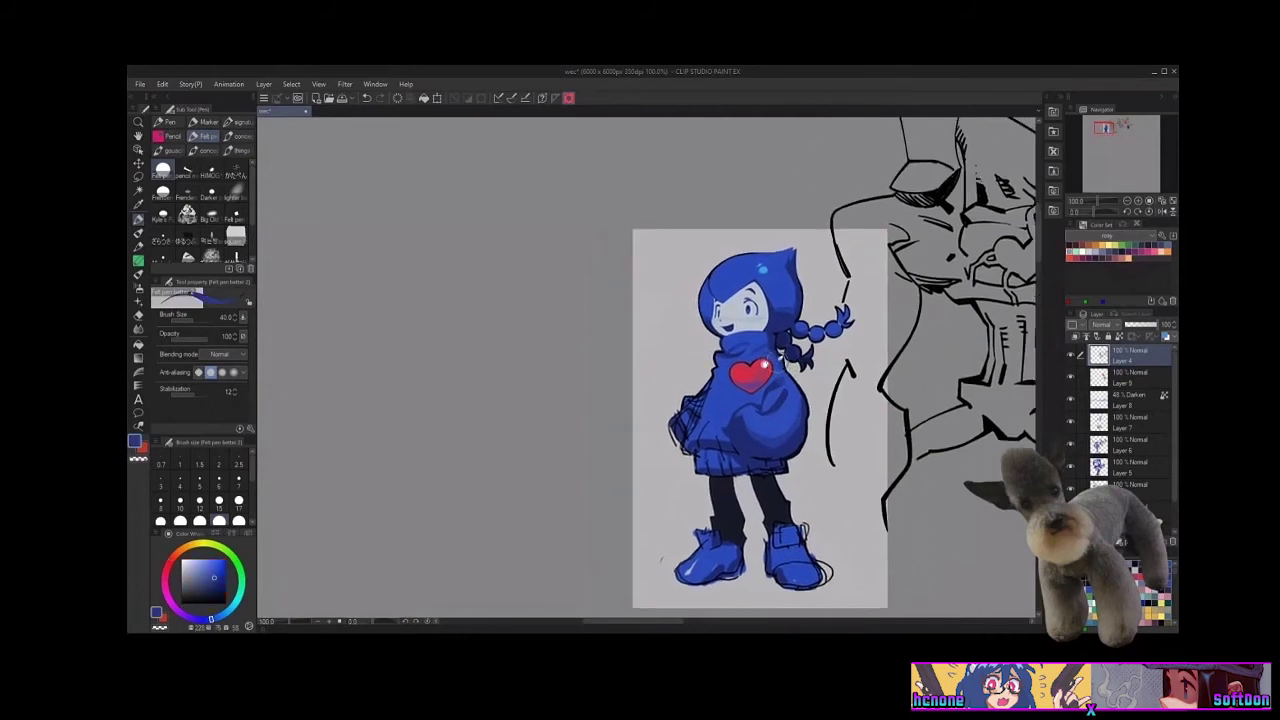
pyautogui.keyDown('alt'); pyautogui.click(780, 362); pyautogui.keyUp('alt')
pyautogui.keyDown('alt'); pyautogui.click(778, 360); pyautogui.keyUp('alt')
pyautogui.moveTo(775, 356); pyautogui.dragTo(770, 348)
pyautogui.keyDown('alt'); pyautogui.click(780, 356); pyautogui.keyUp('alt')
# Paint the sleeve edge beside the heart in mid blue and sample the darker fold blue beneath the heart
pyautogui.moveTo(929, 579); pyautogui.dragTo(922, 516)
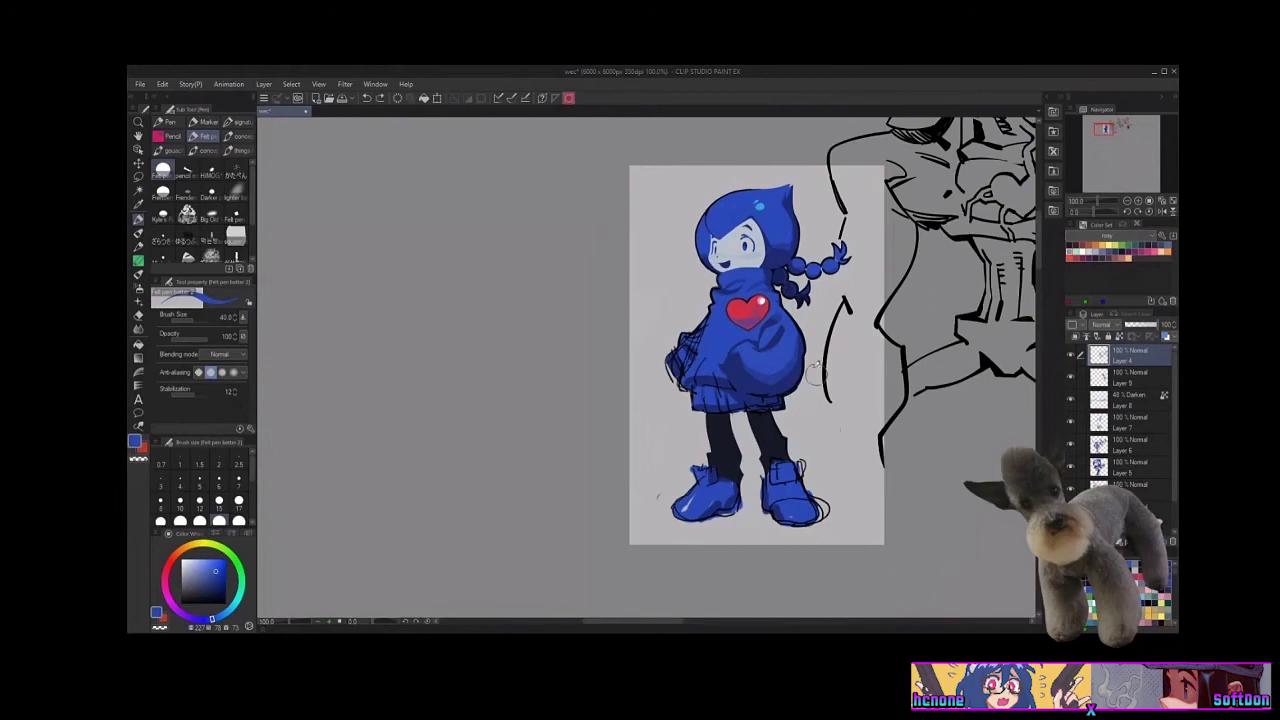
pyautogui.moveTo(776, 300); pyautogui.dragTo(782, 314)
pyautogui.moveTo(776, 352); pyautogui.dragTo(782, 424)
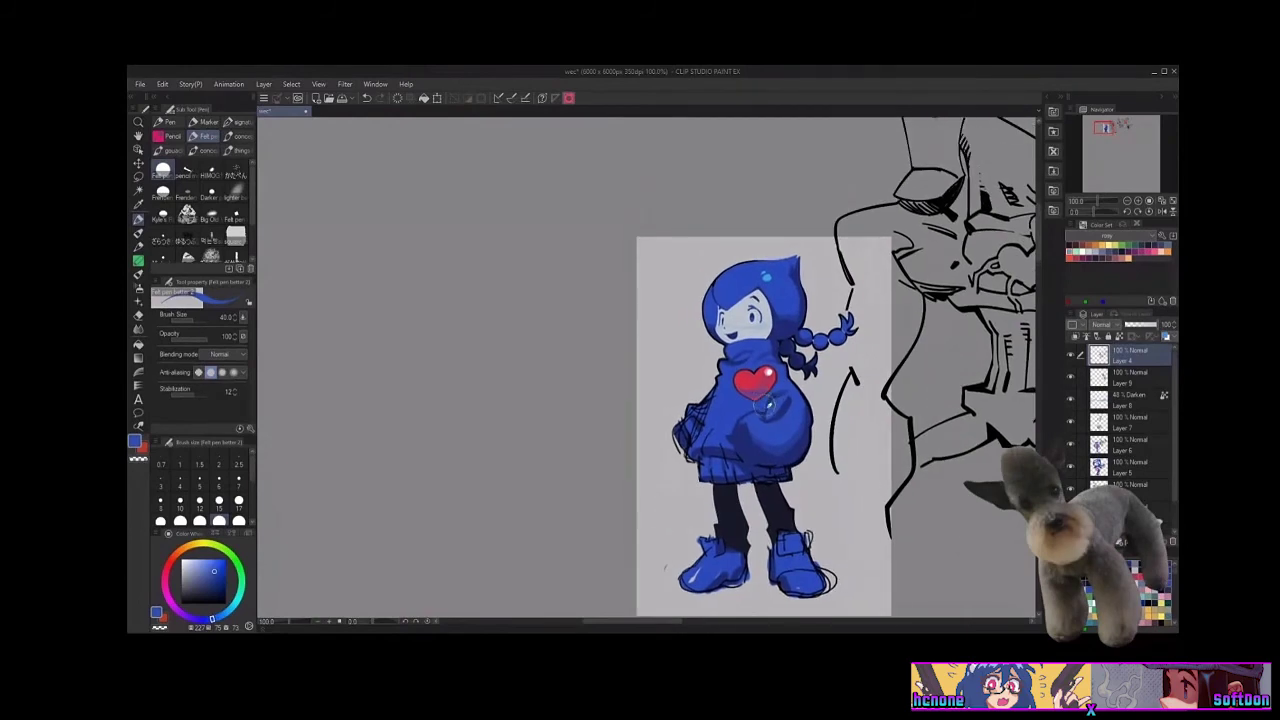
pyautogui.keyDown('alt'); pyautogui.click(764, 403); pyautogui.keyUp('alt')
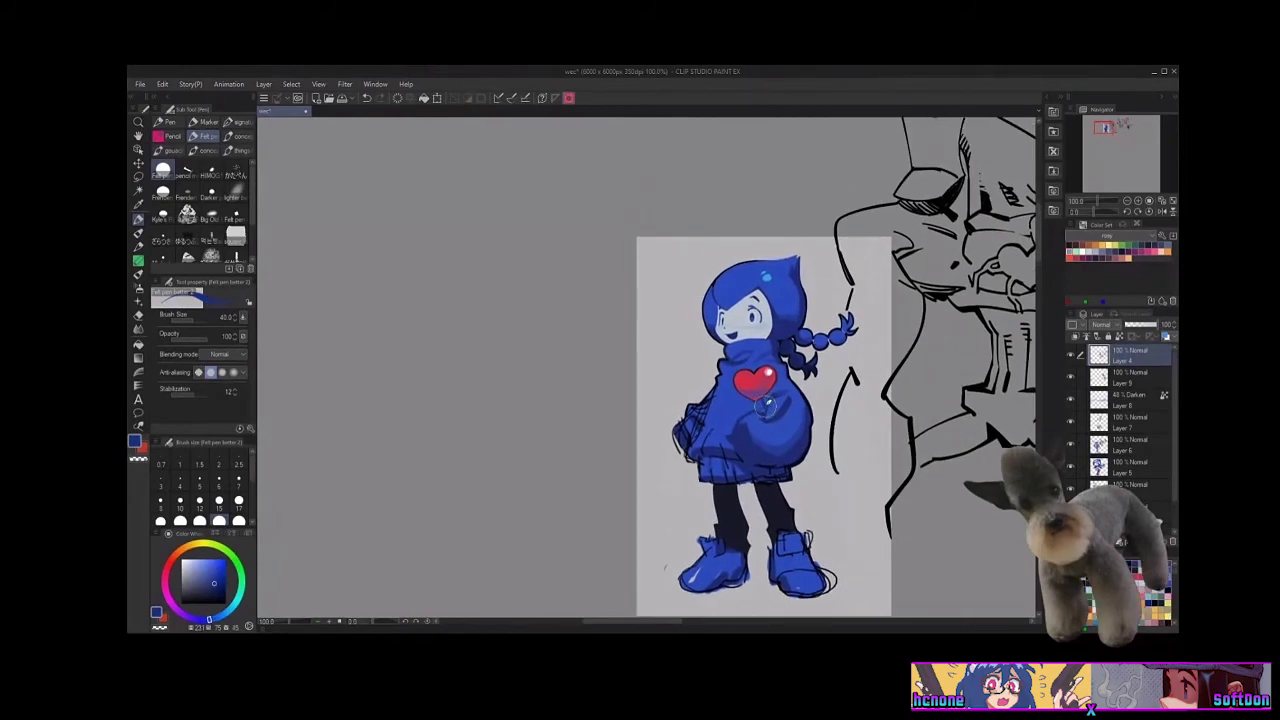
pyautogui.moveTo(787, 466); pyautogui.dragTo(792, 482)
# Rotate the canvas, redraw the shoulder outline below the braid with a size 30 brush in sampled colours, and reset the rotation
pyautogui.click(1127, 213)
pyautogui.moveTo(785, 486); pyautogui.dragTo(897, 610)
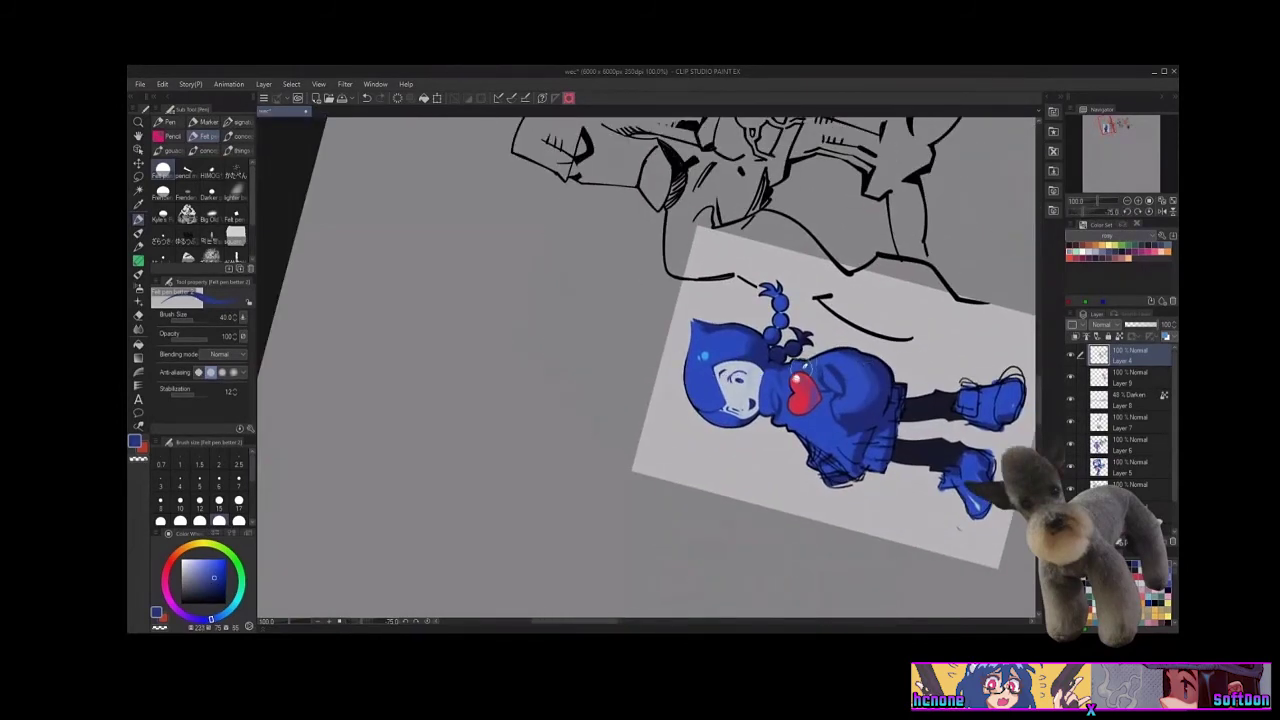
pyautogui.keyDown('alt'); pyautogui.click(812, 366); pyautogui.keyUp('alt')
pyautogui.keyDown('alt'); pyautogui.click(812, 352); pyautogui.keyUp('alt')
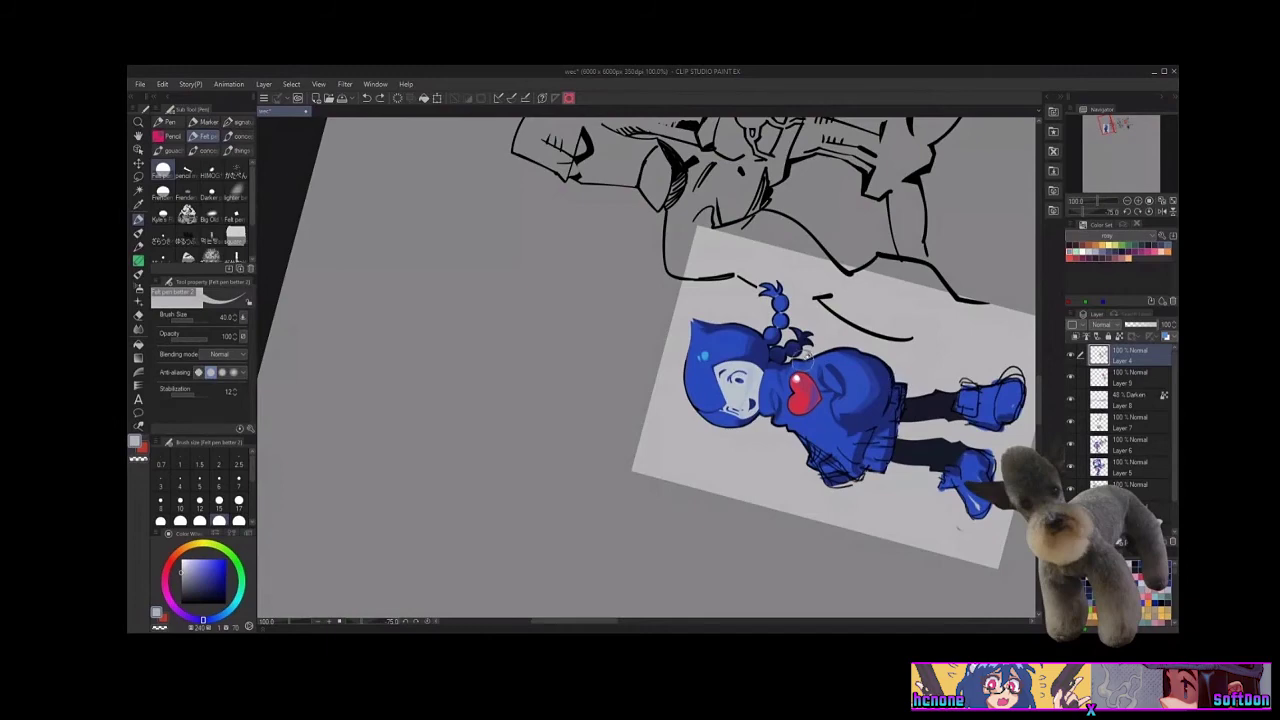
pyautogui.press('[')
pyautogui.keyDown('alt'); pyautogui.click(848, 352); pyautogui.keyUp('alt')
pyautogui.moveTo(806, 356); pyautogui.dragTo(818, 354)
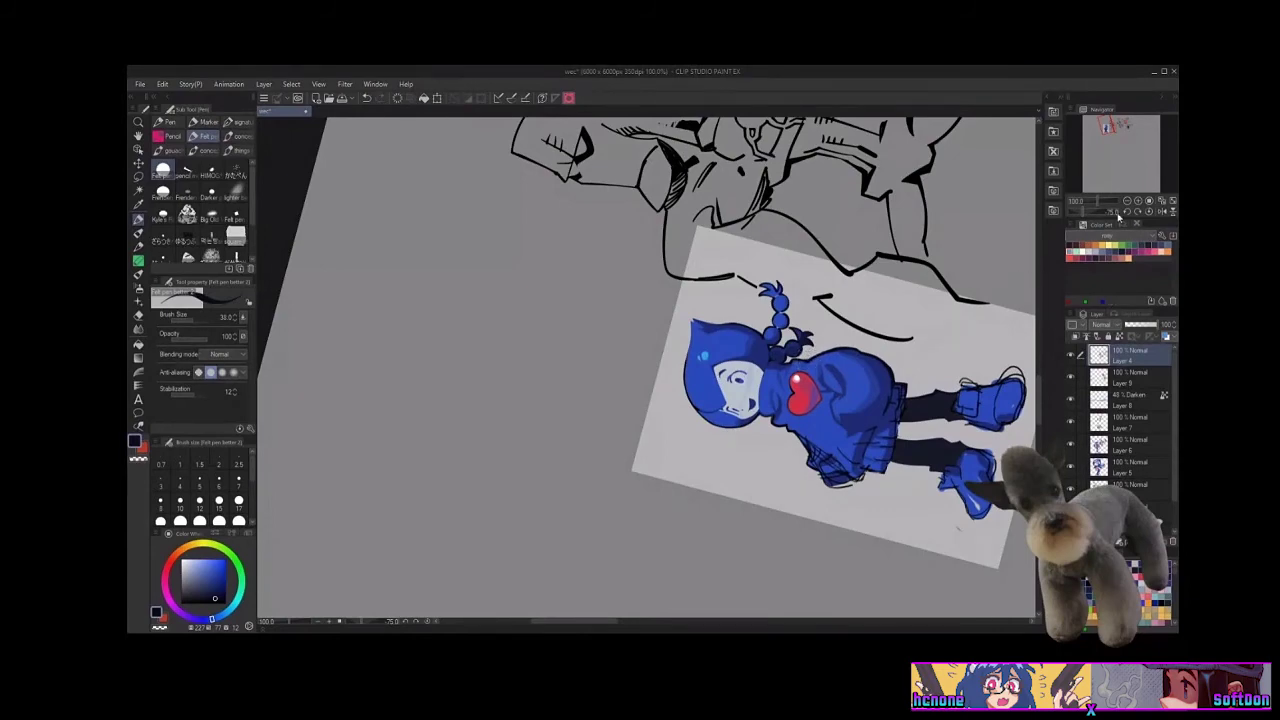
pyautogui.click(1150, 212)
pyautogui.scroll(-3, 790, 540)
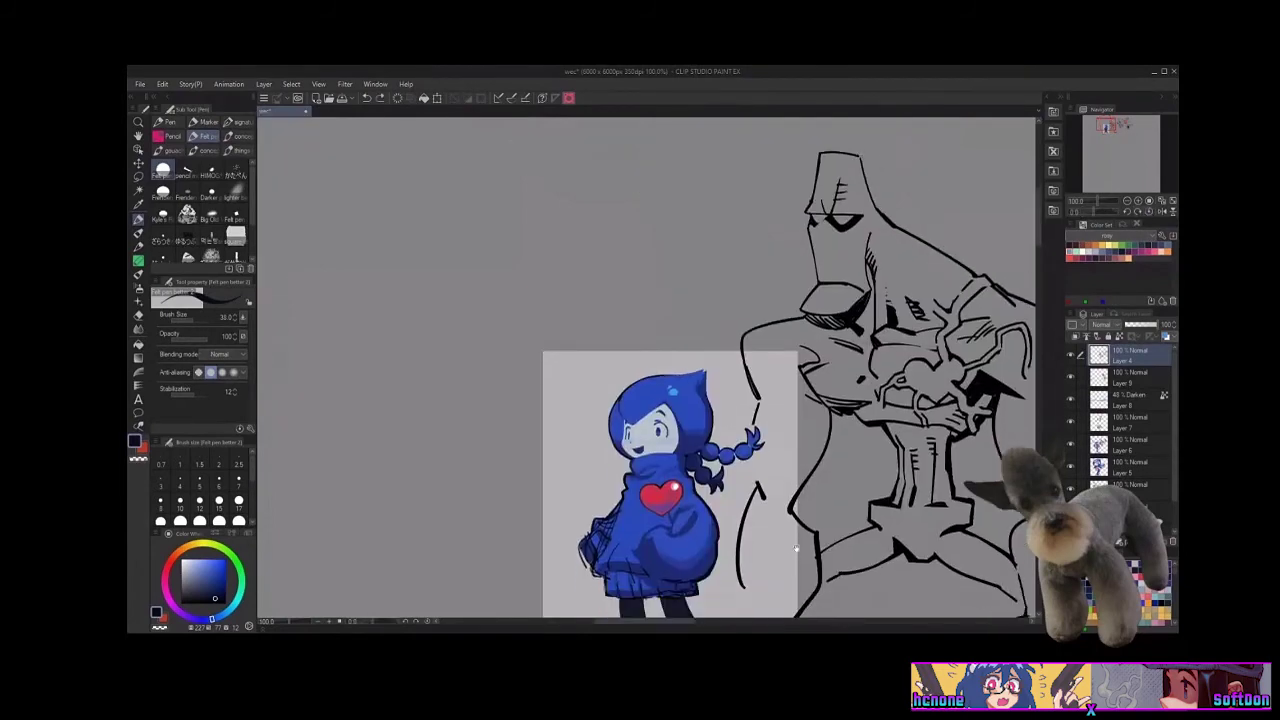
# Sample the hooded character's mid blue and examine the figure from hood to boots at different magnifications
pyautogui.keyDown('alt'); pyautogui.click(705, 422); pyautogui.keyUp('alt')
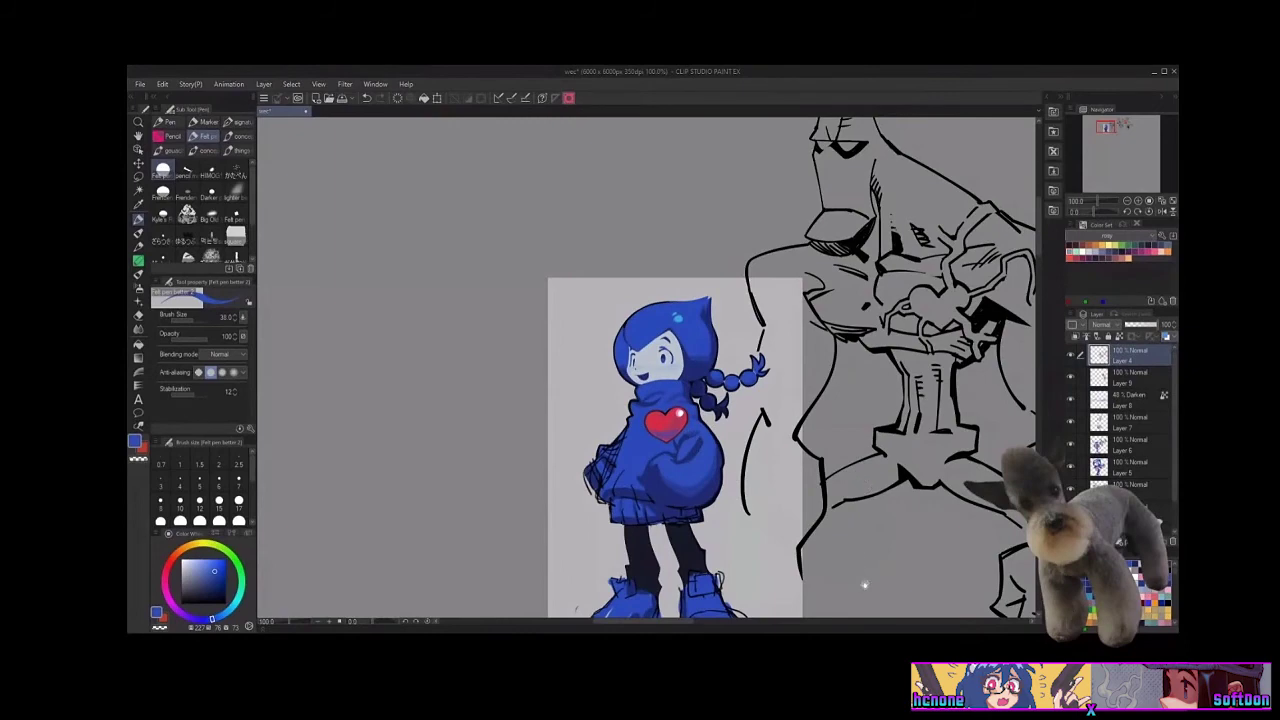
pyautogui.moveTo(865, 585); pyautogui.dragTo(947, 493)
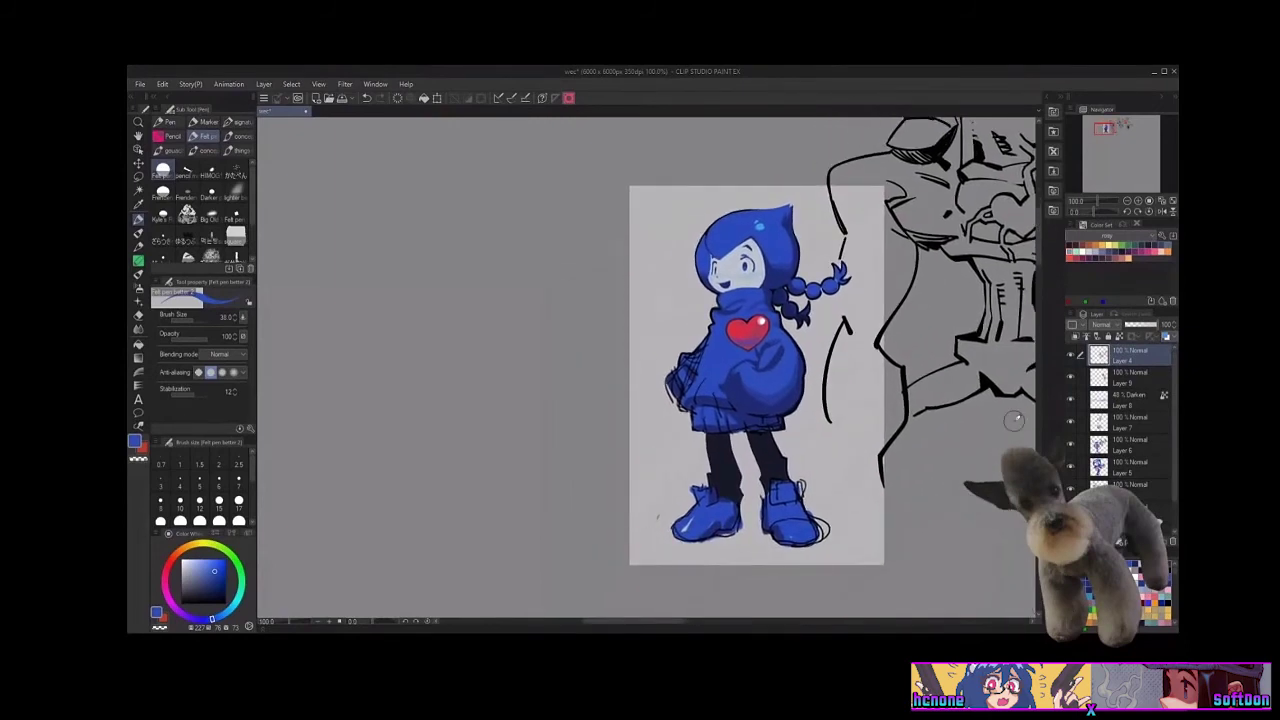
pyautogui.scroll(4, 740, 322)
pyautogui.moveTo(740, 307); pyautogui.dragTo(740, 371)
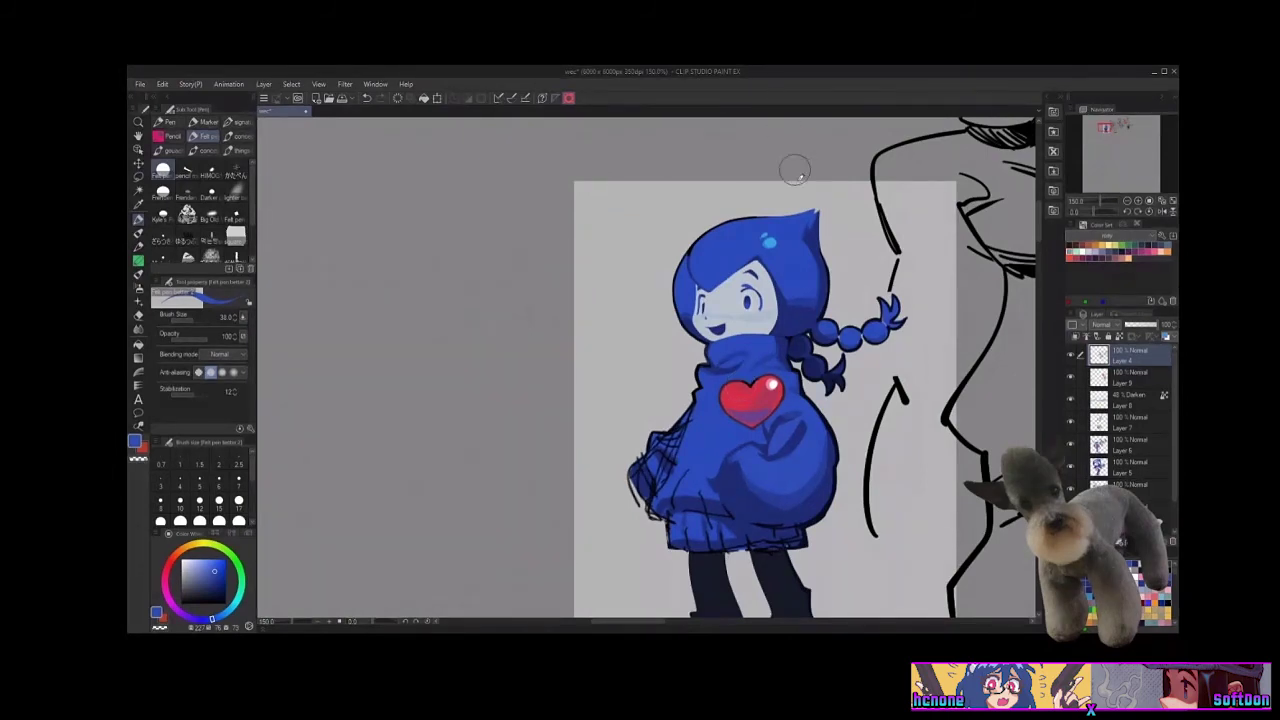
pyautogui.scroll(-2, 844, 363)
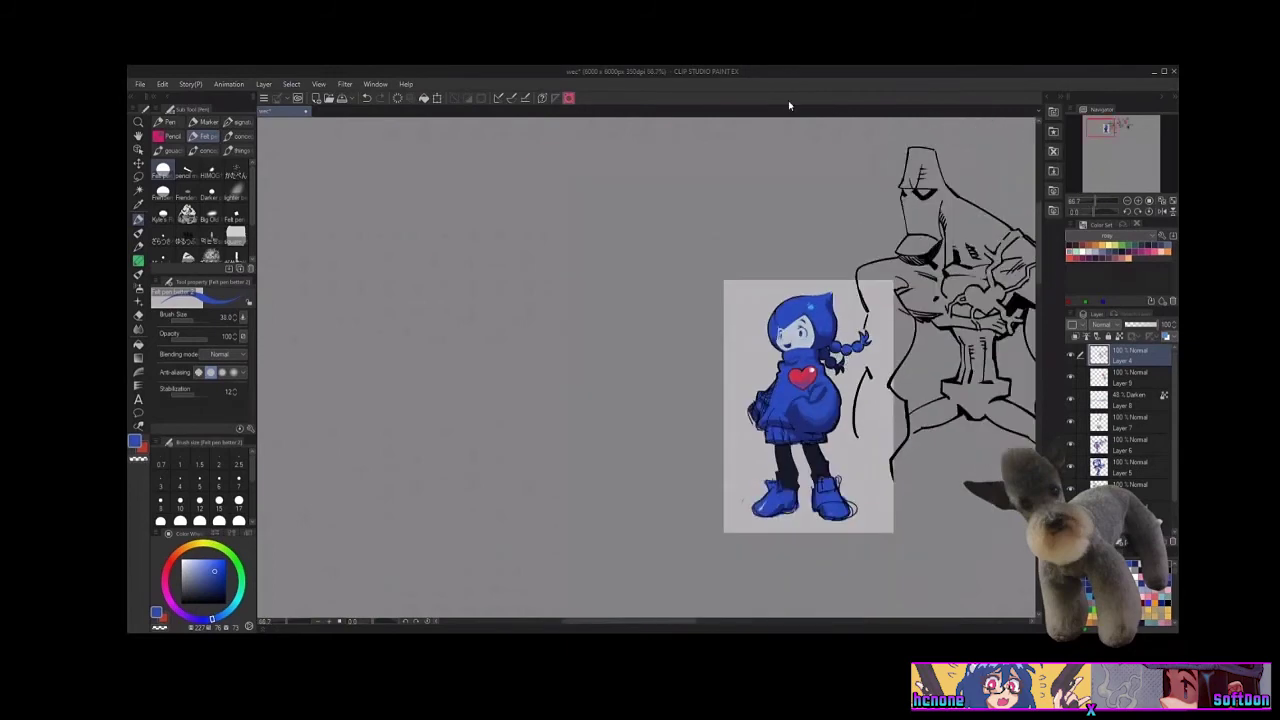
pyautogui.moveTo(852, 468); pyautogui.dragTo(771, 473)
pyautogui.scroll(2, 770, 473)
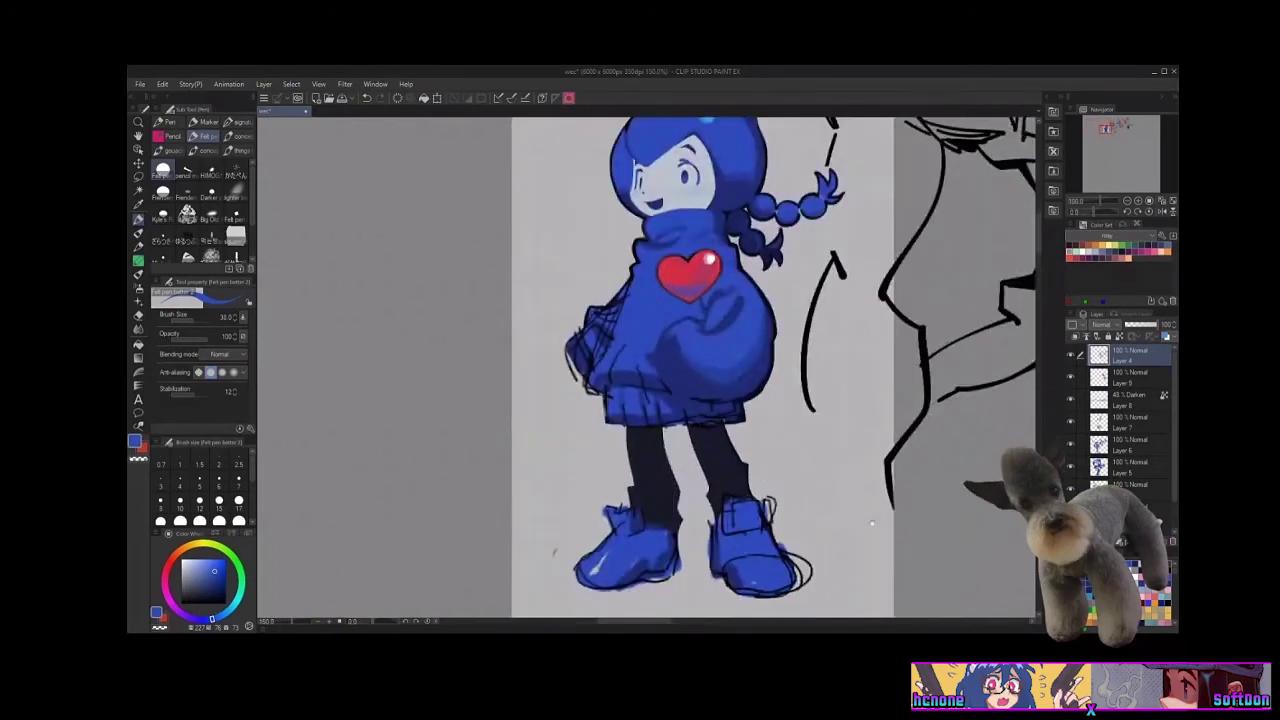
# Examine the hooded character's hood, sweater and braids with the canvas rotated and upright
pyautogui.moveTo(872, 523); pyautogui.dragTo(896, 595)
pyautogui.moveTo(1135, 214); pyautogui.dragTo(1110, 212)
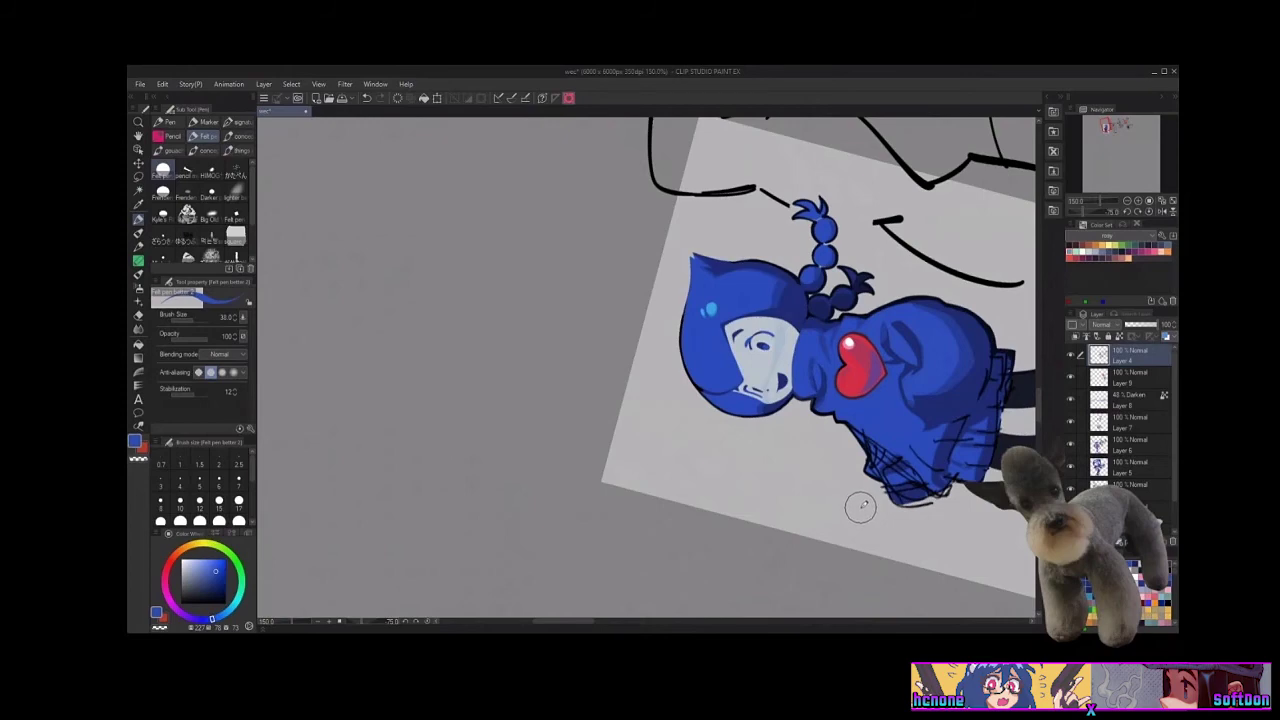
pyautogui.click(1149, 211)
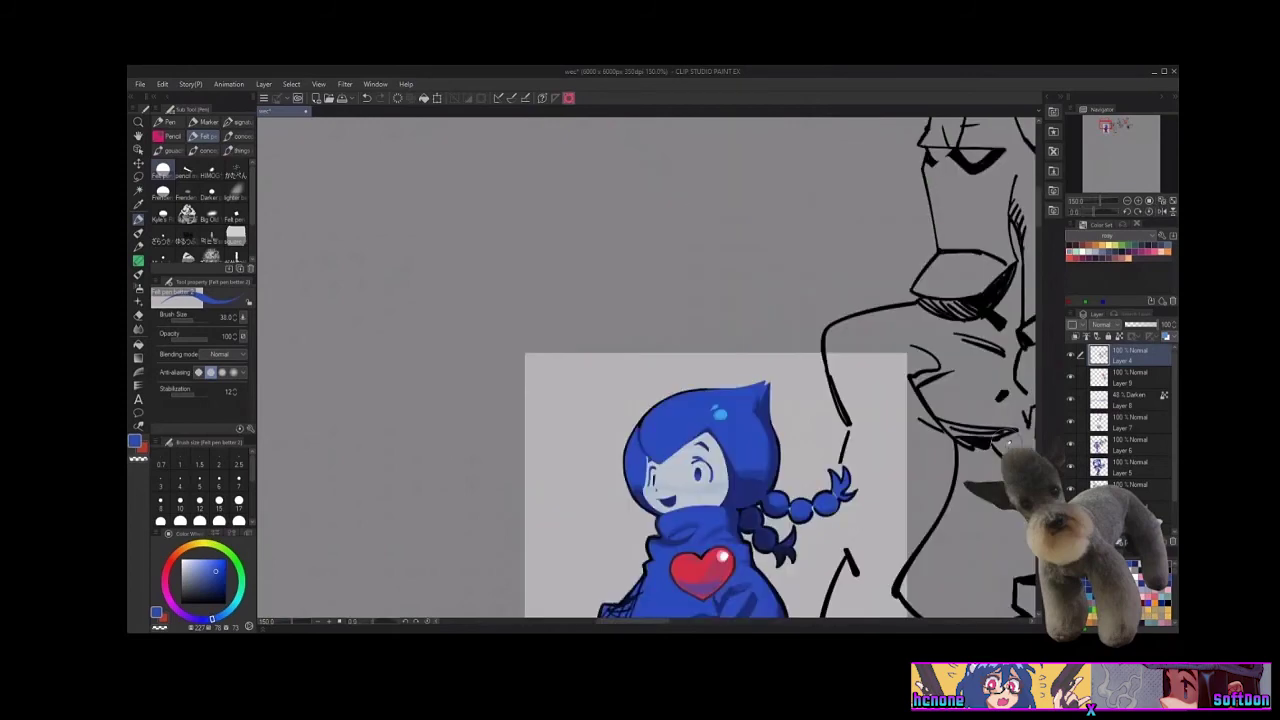
pyautogui.moveTo(947, 584); pyautogui.dragTo(970, 445)
pyautogui.moveTo(937, 572); pyautogui.dragTo(960, 520)
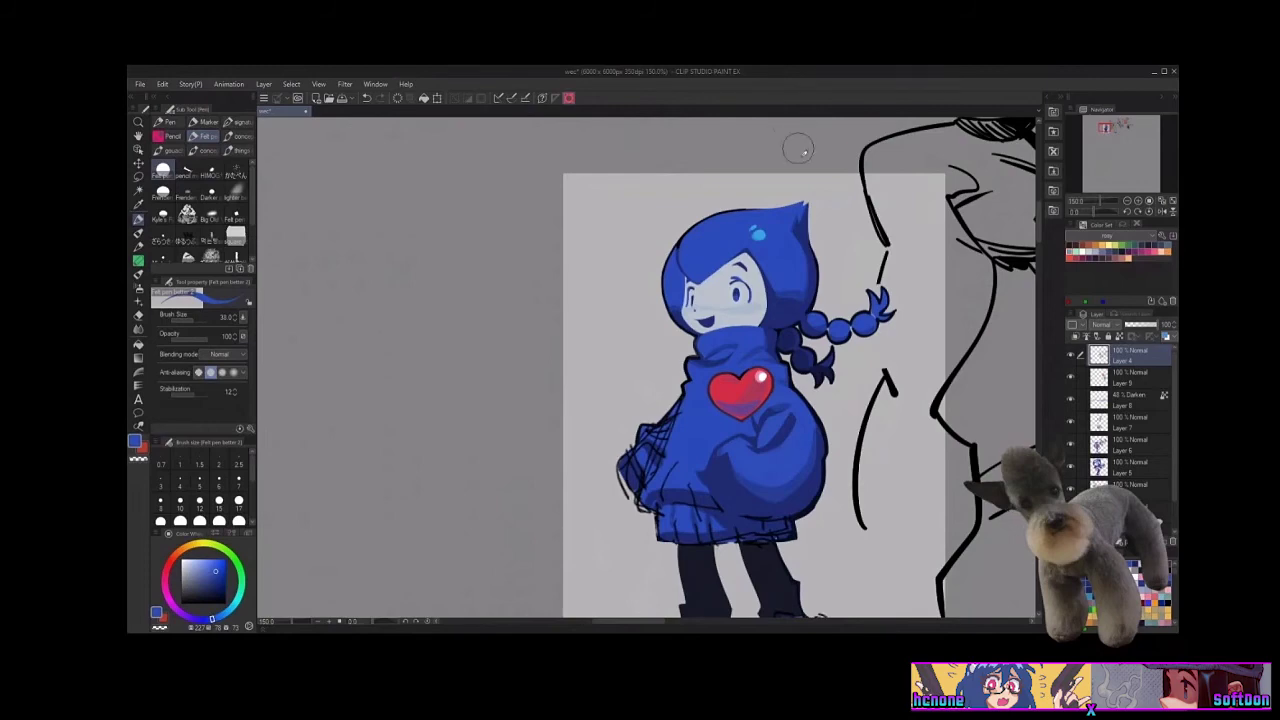
pyautogui.moveTo(913, 606); pyautogui.dragTo(926, 566)
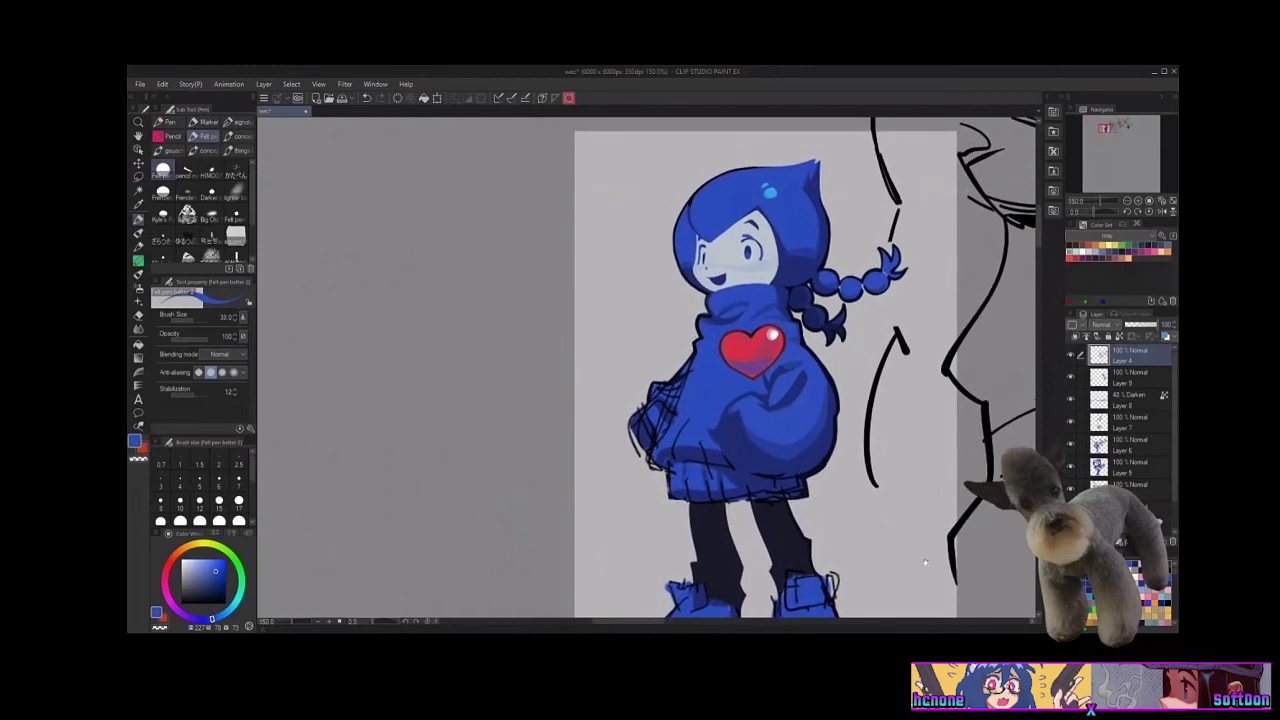
pyautogui.scroll(2, 925, 563)
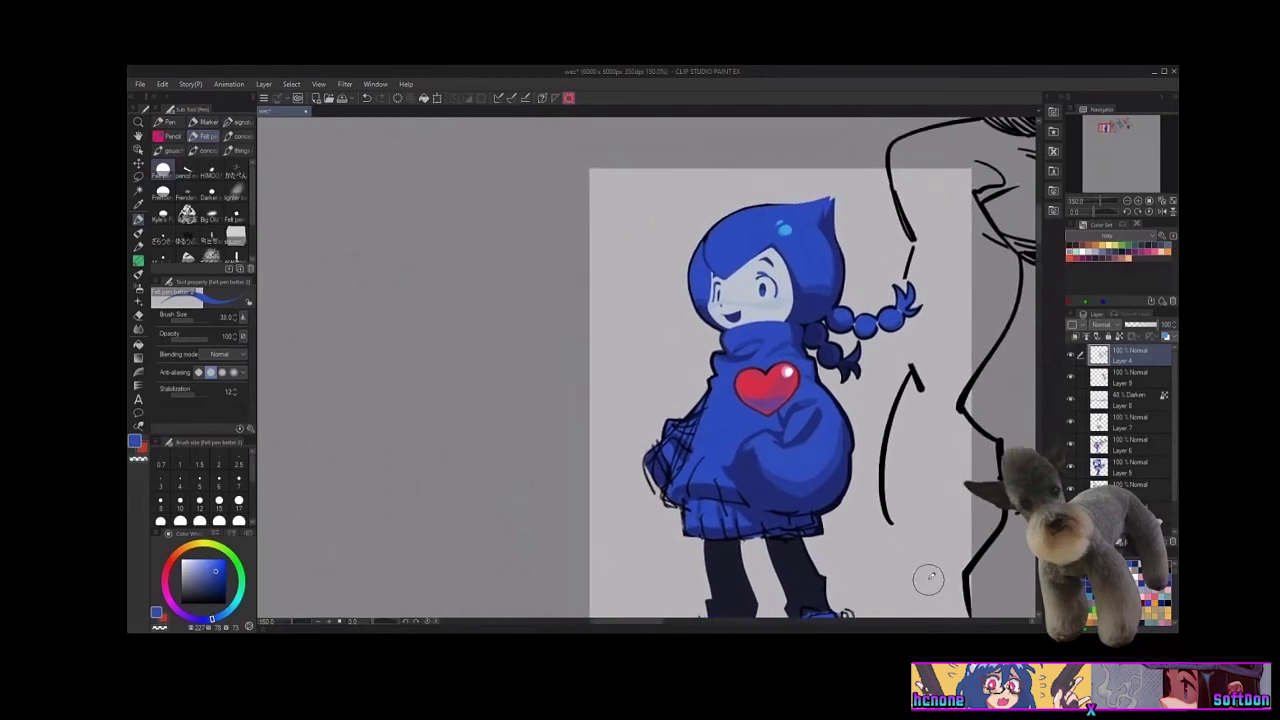
# Rotate the canvas, rework the puffed sleeve's shading in blues sampled from the sweater, and reset the rotation
pyautogui.keyDown('alt'); pyautogui.click(723, 359); pyautogui.keyUp('alt')
pyautogui.keyDown('alt'); pyautogui.click(720, 381); pyautogui.keyUp('alt')
pyautogui.click(1125, 213)
pyautogui.click(1125, 213)
pyautogui.click(1125, 213)
pyautogui.click(1125, 213)
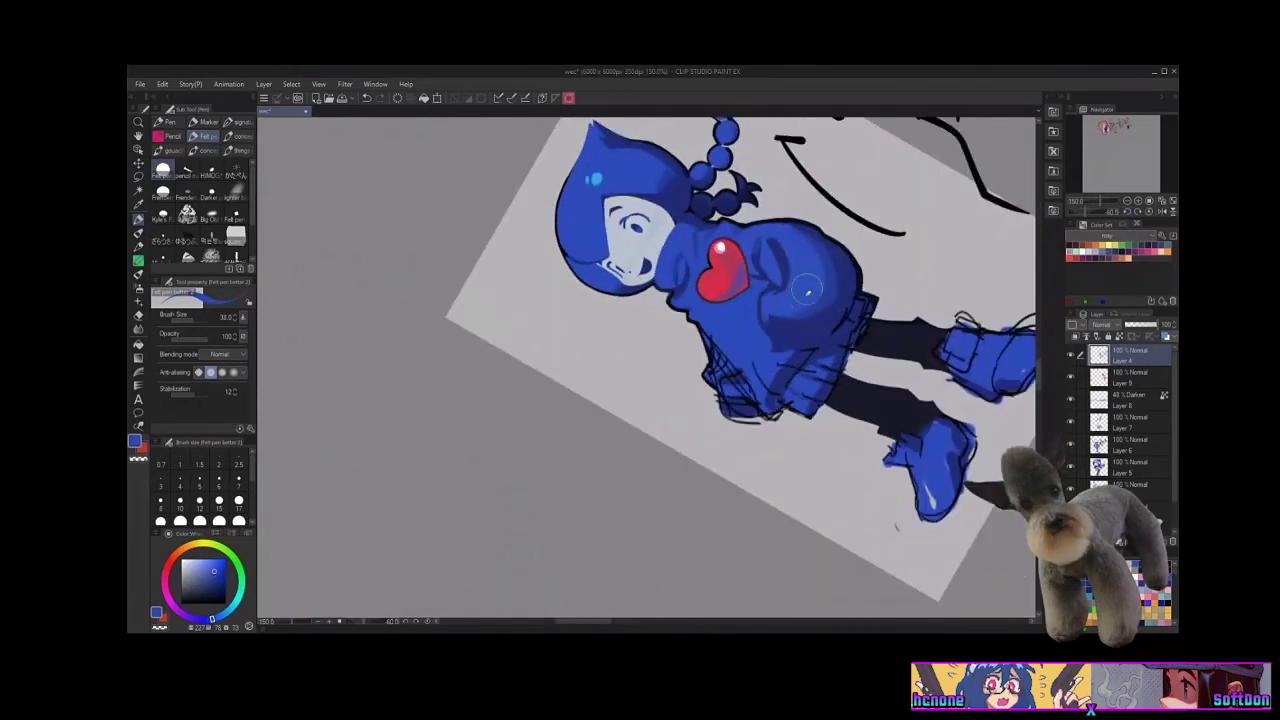
pyautogui.moveTo(807, 290)
pyautogui.mouseDown()
pyautogui.moveTo(807, 258)
pyautogui.moveTo(788, 231)
pyautogui.moveTo(799, 268)
pyautogui.moveTo(781, 233)
pyautogui.moveTo(810, 250)
pyautogui.moveTo(790, 226)
pyautogui.moveTo(816, 267)
pyautogui.moveTo(791, 228)
pyautogui.mouseUp()
pyautogui.click(1147, 212)
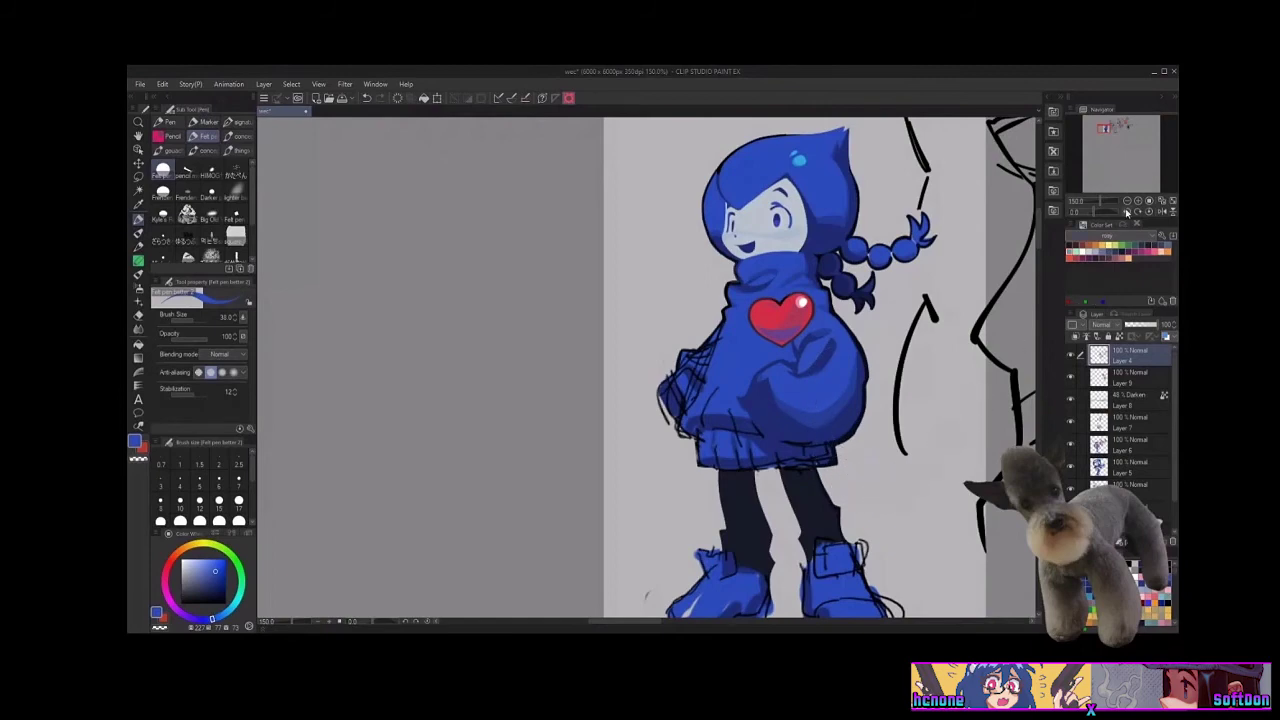
# Soften the sleeve fold beside the heart with blues sampled around it, and sample the dark colour at the sleeve's upper edge
pyautogui.click(1127, 212)
pyautogui.moveTo(880, 362); pyautogui.dragTo(906, 438)
pyautogui.keyDown('alt'); pyautogui.click(750, 283); pyautogui.keyUp('alt')
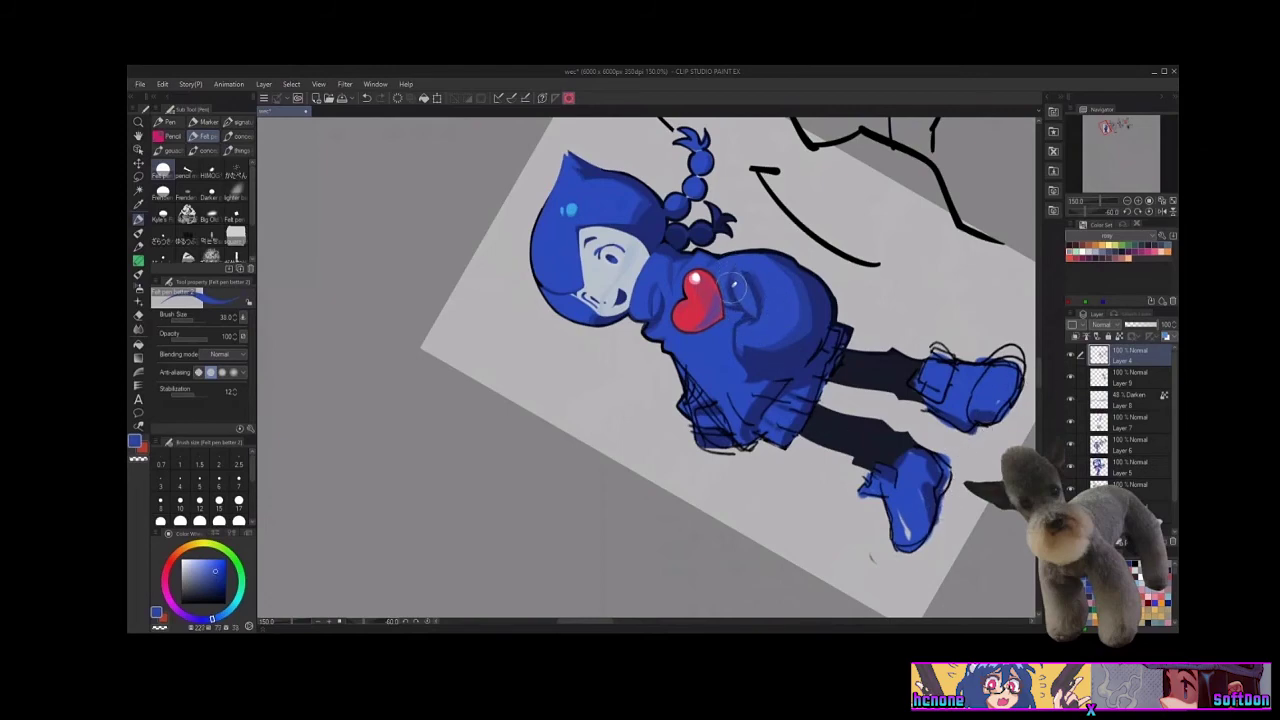
pyautogui.keyDown('alt'); pyautogui.click(730, 288); pyautogui.keyUp('alt')
pyautogui.click(1150, 212)
pyautogui.moveTo(874, 549); pyautogui.dragTo(925, 450)
pyautogui.keyDown('alt'); pyautogui.click(798, 314); pyautogui.keyUp('alt')
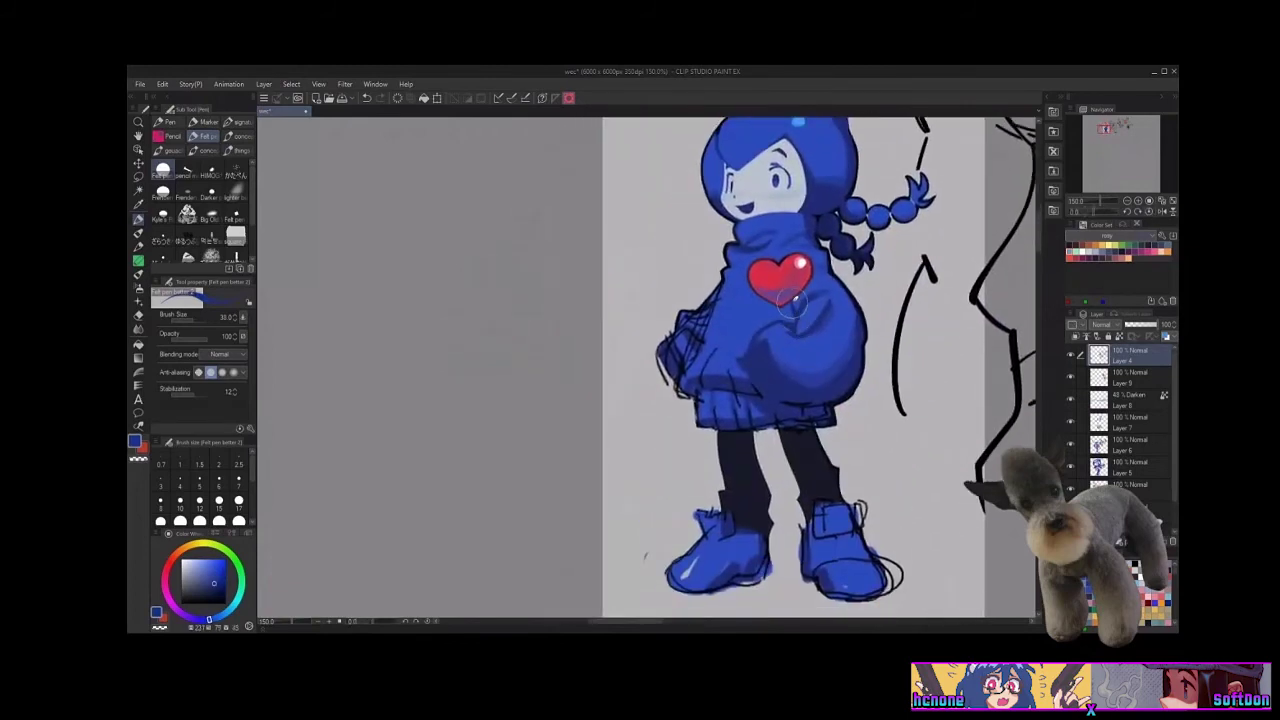
pyautogui.keyDown('alt'); pyautogui.click(830, 277); pyautogui.keyUp('alt')
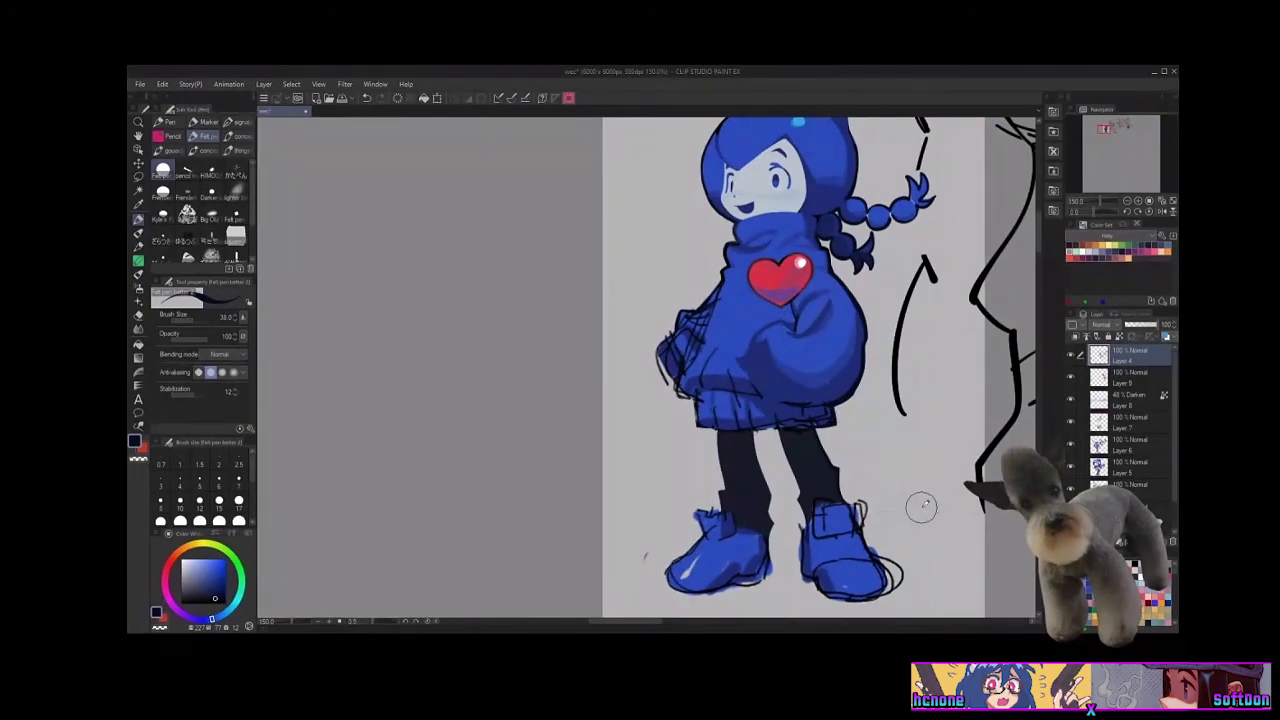
# Refine the sleeve's dark linework on the rotated canvas, sample the fold blue beneath the heart, and restore the upright view
pyautogui.click(1127, 211)
pyautogui.click(1127, 211)
pyautogui.click(1127, 211)
pyautogui.click(1127, 211)
pyautogui.click(1127, 211)
pyautogui.moveTo(811, 480); pyautogui.dragTo(948, 586)
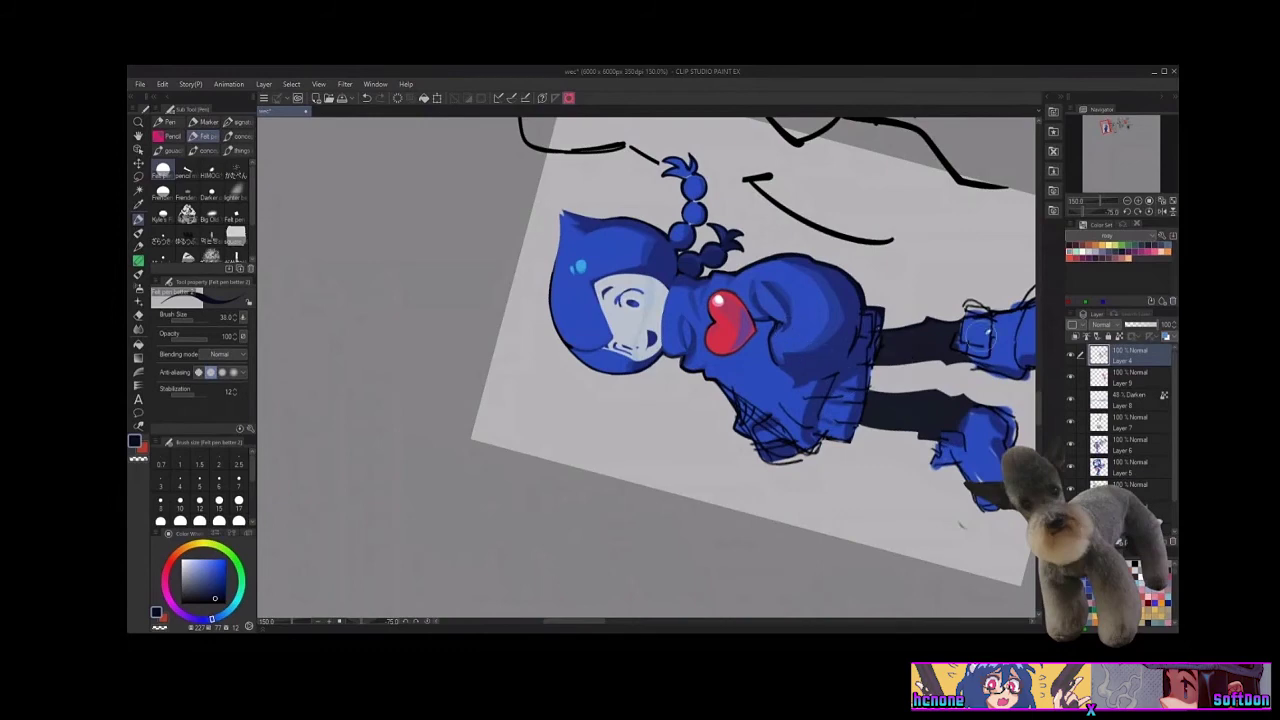
pyautogui.keyDown('alt'); pyautogui.click(789, 314); pyautogui.keyUp('alt')
pyautogui.click(1150, 210)
pyautogui.scroll(-3, 783, 463)
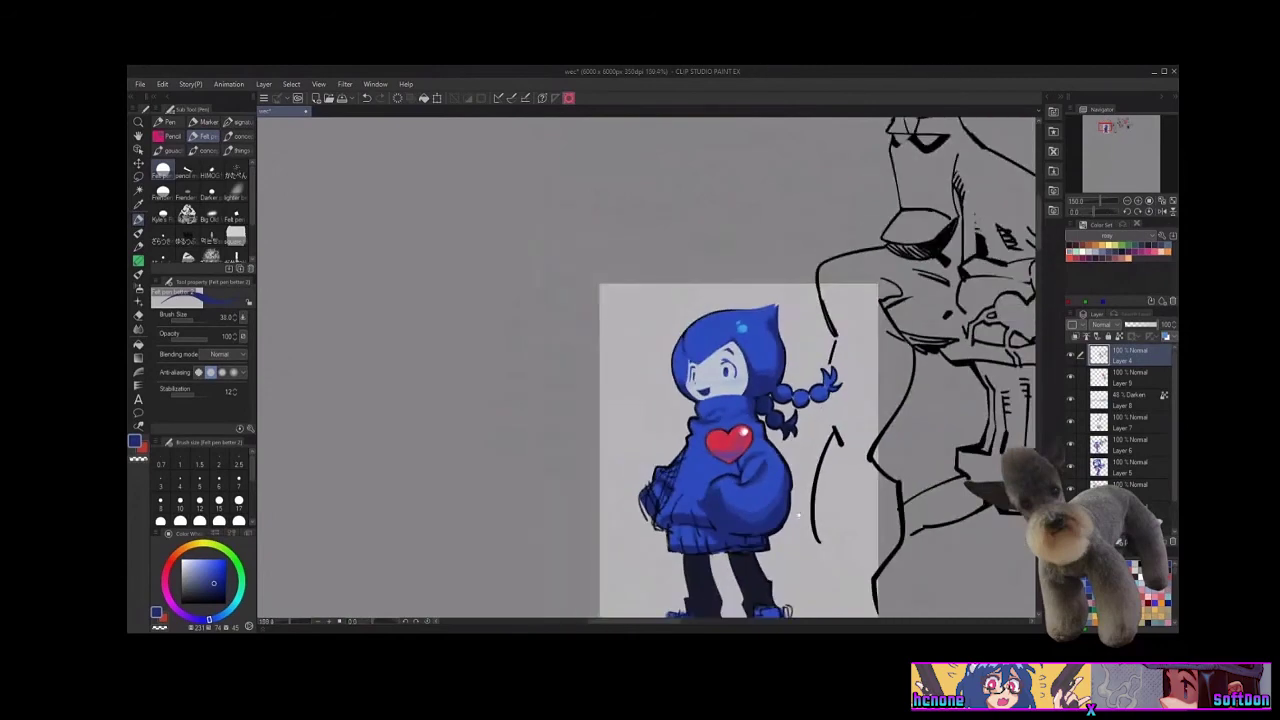
pyautogui.moveTo(816, 579); pyautogui.dragTo(829, 463)
pyautogui.scroll(3, 832, 494)
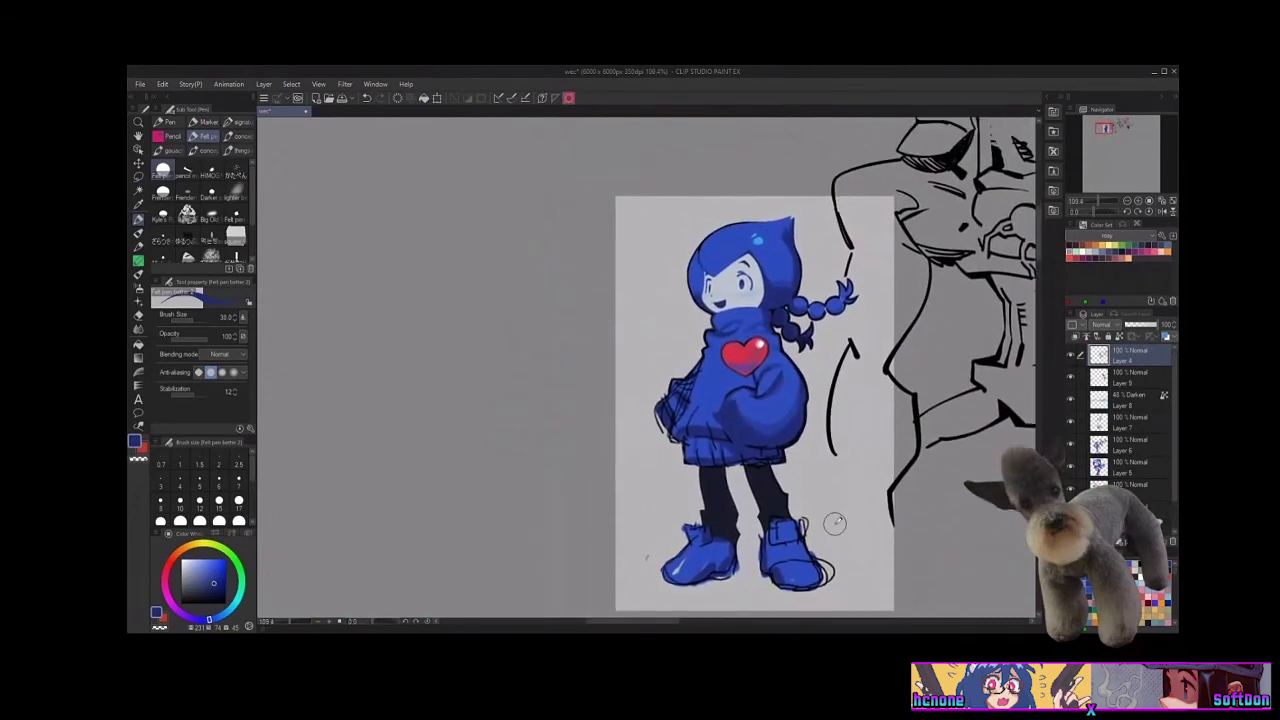
# Touch up the sleeve folds in mid blue on the rotated canvas and reset the rotation
pyautogui.click(1128, 212)
pyautogui.click(1128, 212)
pyautogui.click(1128, 212)
pyautogui.click(1128, 212)
pyautogui.moveTo(840, 468); pyautogui.dragTo(972, 525)
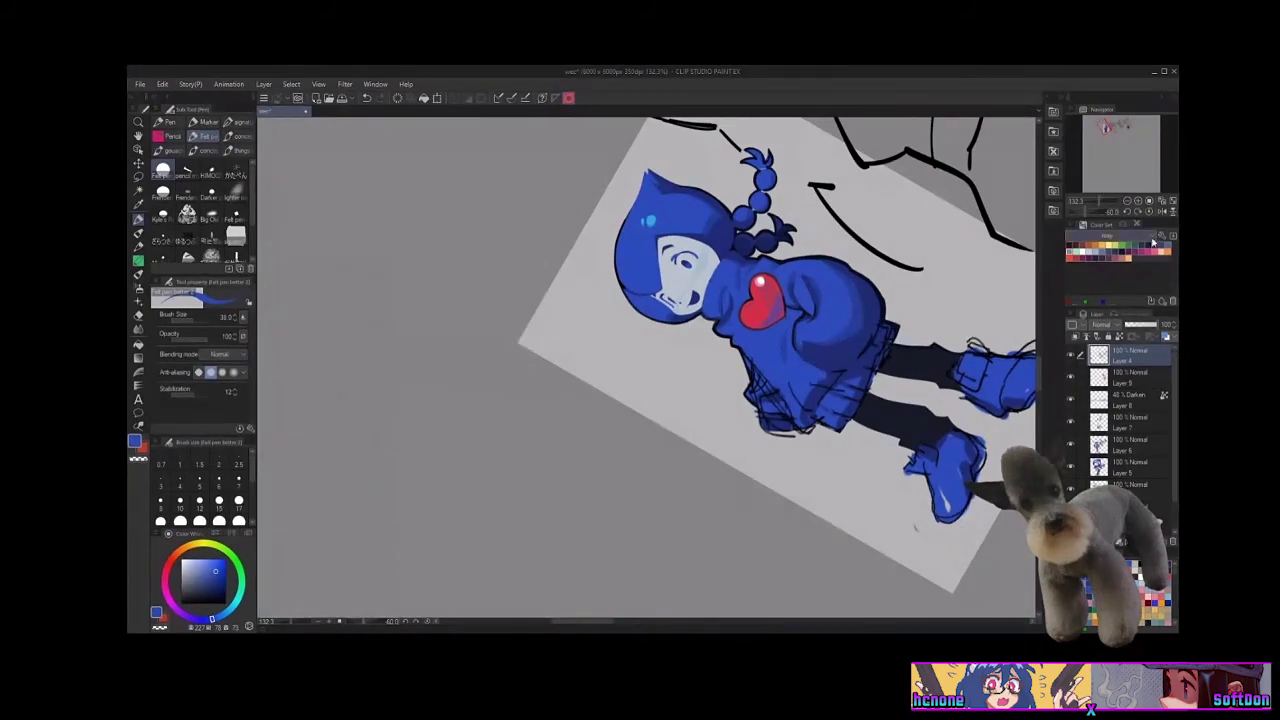
pyautogui.click(1148, 213)
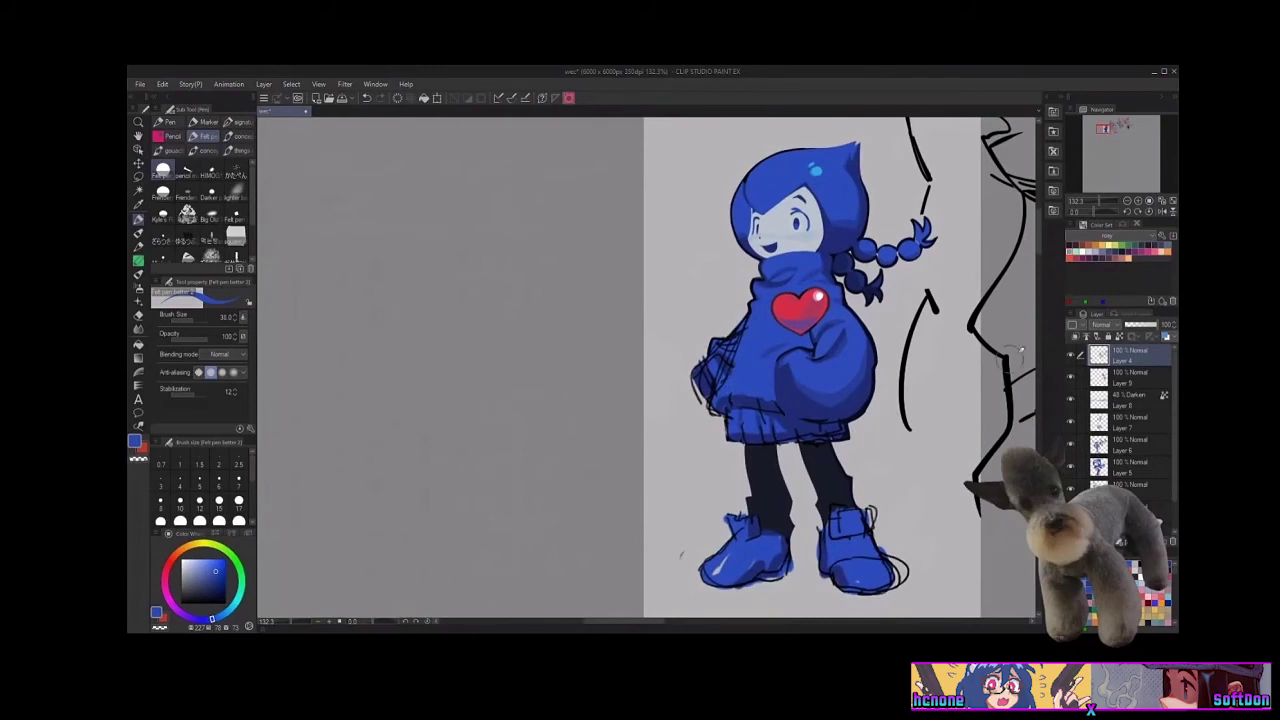
# Rotate the canvas and paint over the sketched ribbing lines on the sweater's lower hem in sampled blues
pyautogui.click(1126, 214)
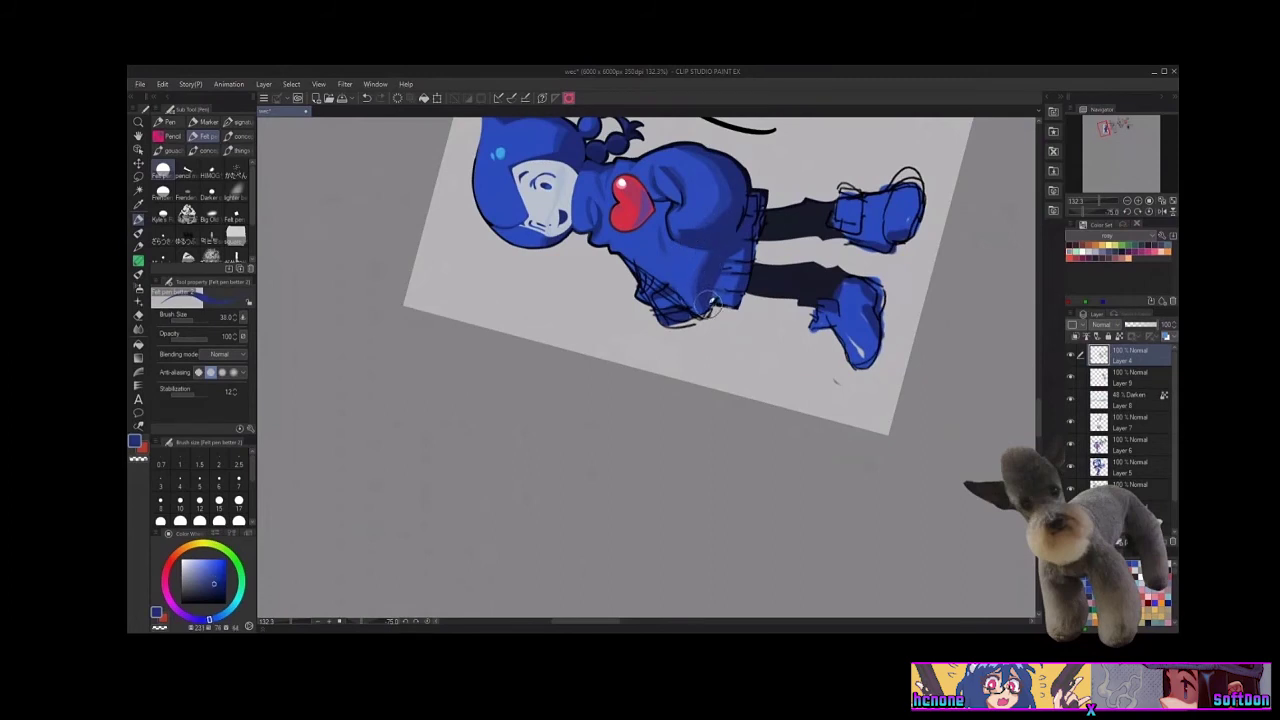
pyautogui.keyDown('alt'); pyautogui.click(722, 294); pyautogui.keyUp('alt')
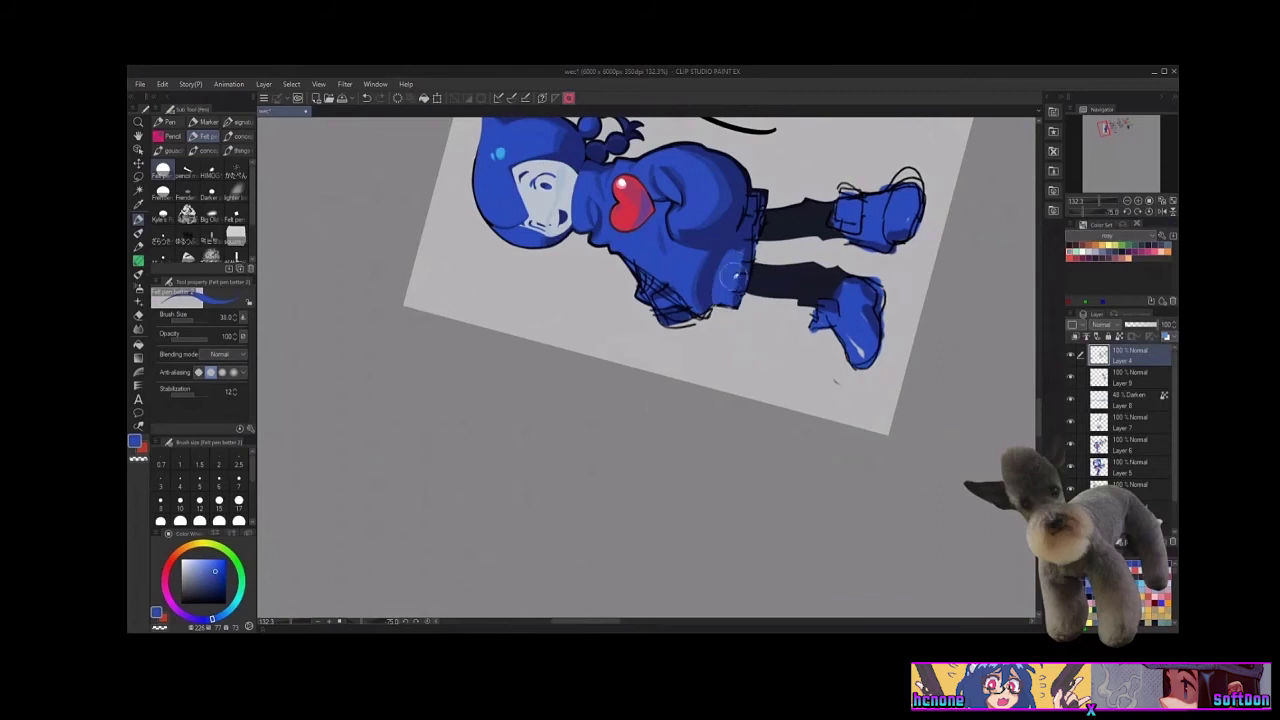
pyautogui.keyDown('alt'); pyautogui.click(714, 290); pyautogui.keyUp('alt')
pyautogui.keyDown('alt'); pyautogui.click(708, 258); pyautogui.keyUp('alt')
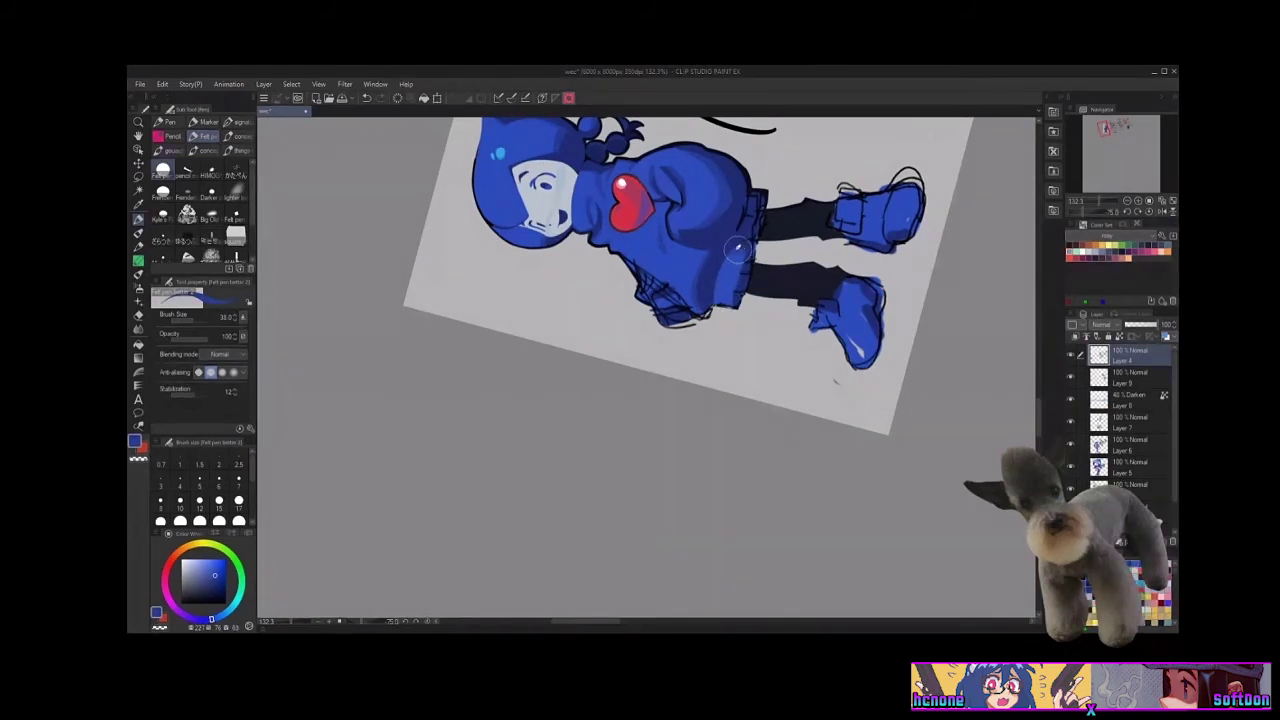
pyautogui.keyDown('alt'); pyautogui.click(704, 263); pyautogui.keyUp('alt')
# Define the shaded fold above the hem band and the hem's edge with sampled colours, and reset the rotation
pyautogui.keyDown('alt'); pyautogui.click(729, 249); pyautogui.keyUp('alt')
pyautogui.keyDown('alt'); pyautogui.click(747, 258); pyautogui.keyUp('alt')
pyautogui.keyDown('alt'); pyautogui.click(736, 296); pyautogui.keyUp('alt')
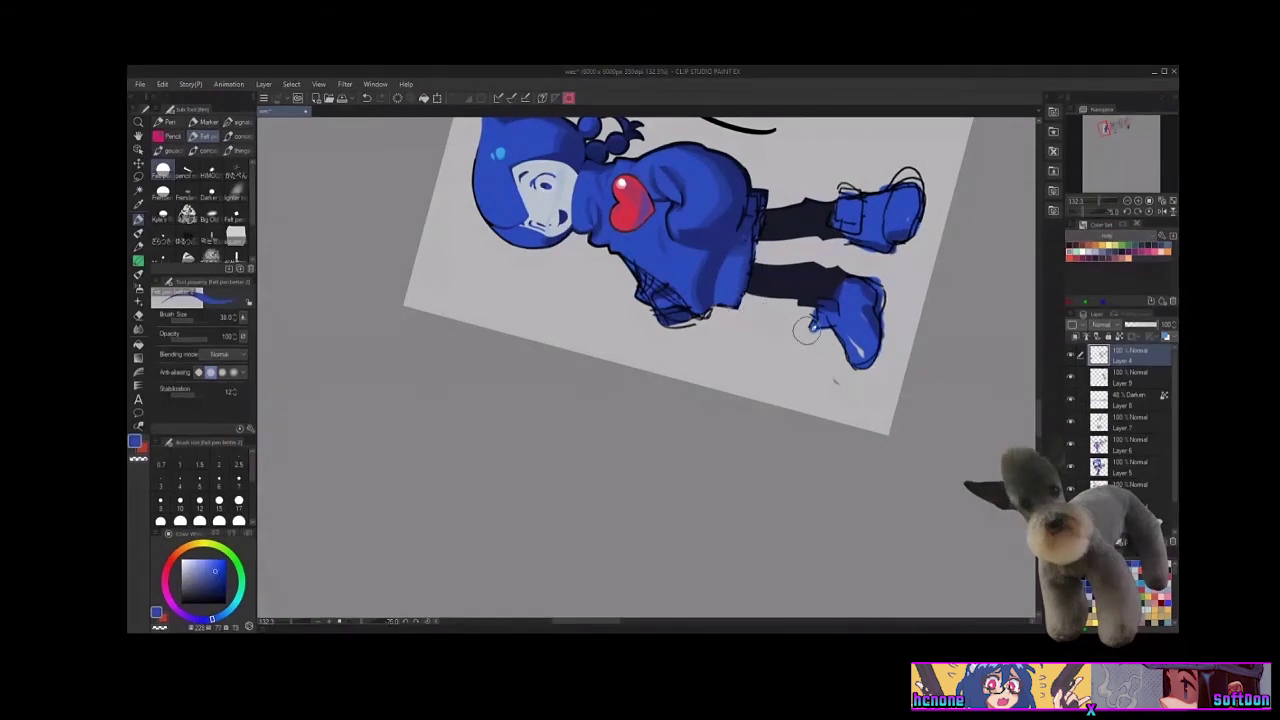
pyautogui.keyDown('alt'); pyautogui.click(739, 249); pyautogui.keyUp('alt')
pyautogui.moveTo(747, 234); pyautogui.dragTo(753, 266)
pyautogui.click(1150, 212)
pyautogui.scroll(-2, 722, 348)
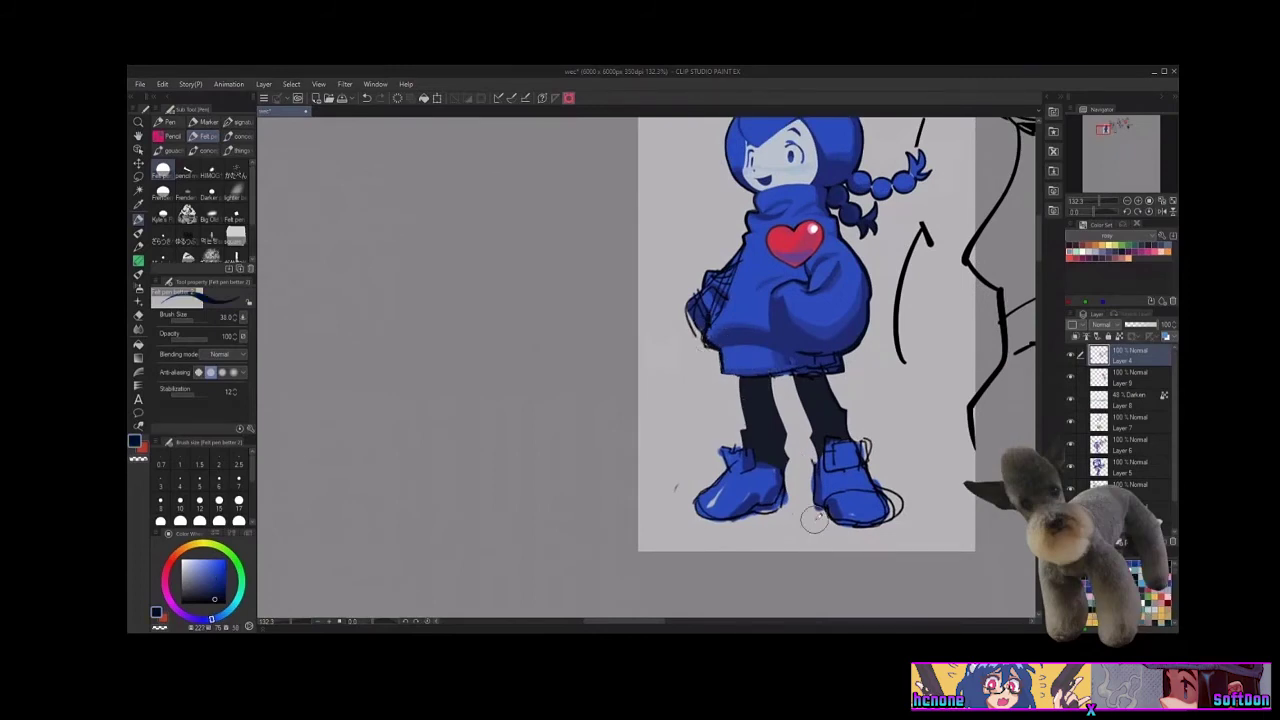
# Paint the sweater's lower body in sampled blue over the hatched far sleeve and rework the edge in near-black
pyautogui.keyDown('alt'); pyautogui.click(743, 287); pyautogui.keyUp('alt')
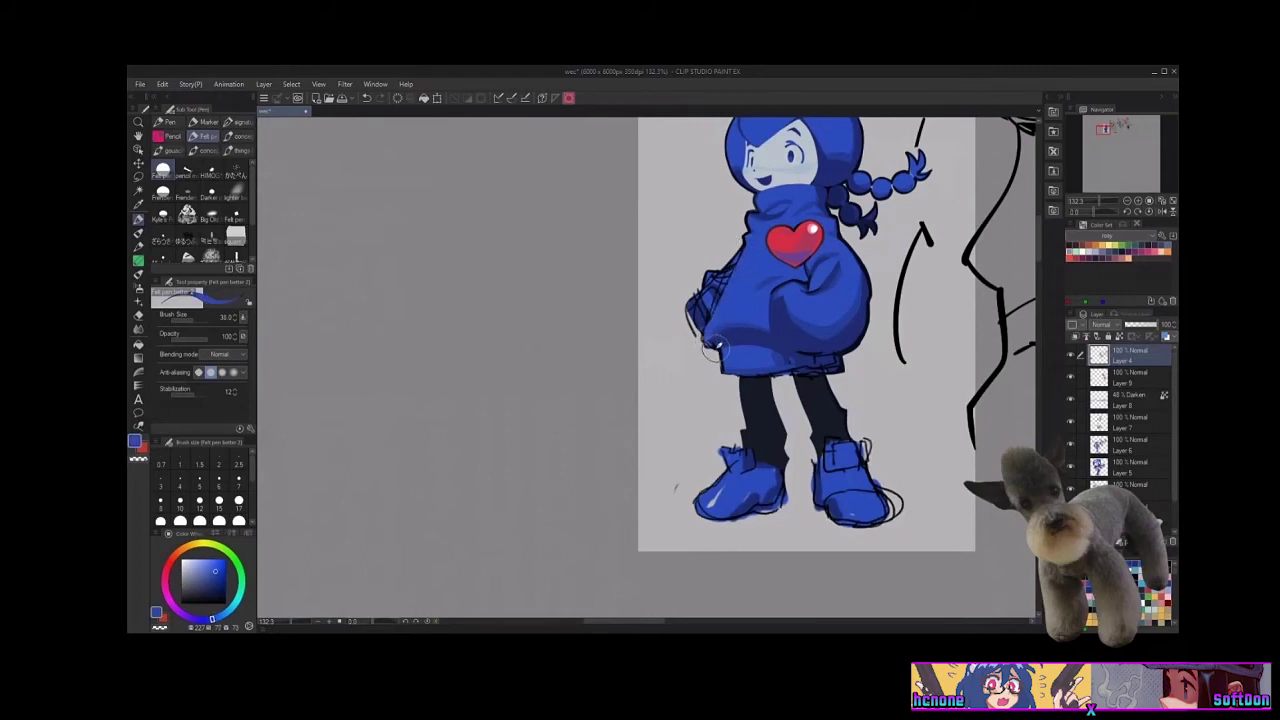
pyautogui.keyDown('alt'); pyautogui.click(715, 338); pyautogui.keyUp('alt')
pyautogui.moveTo(704, 336)
pyautogui.mouseDown()
pyautogui.moveTo(714, 344)
pyautogui.moveTo(732, 275)
pyautogui.mouseUp()
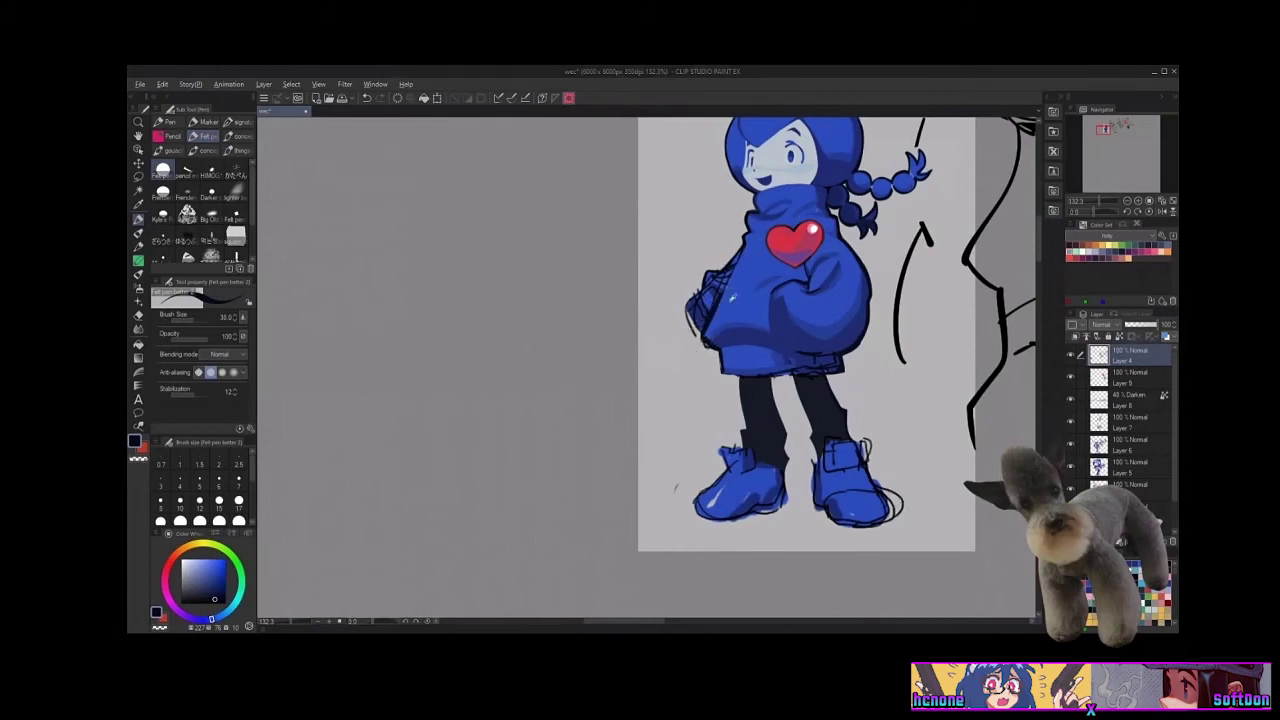
pyautogui.keyDown('alt'); pyautogui.click(707, 328); pyautogui.keyUp('alt')
pyautogui.moveTo(711, 331); pyautogui.dragTo(708, 308)
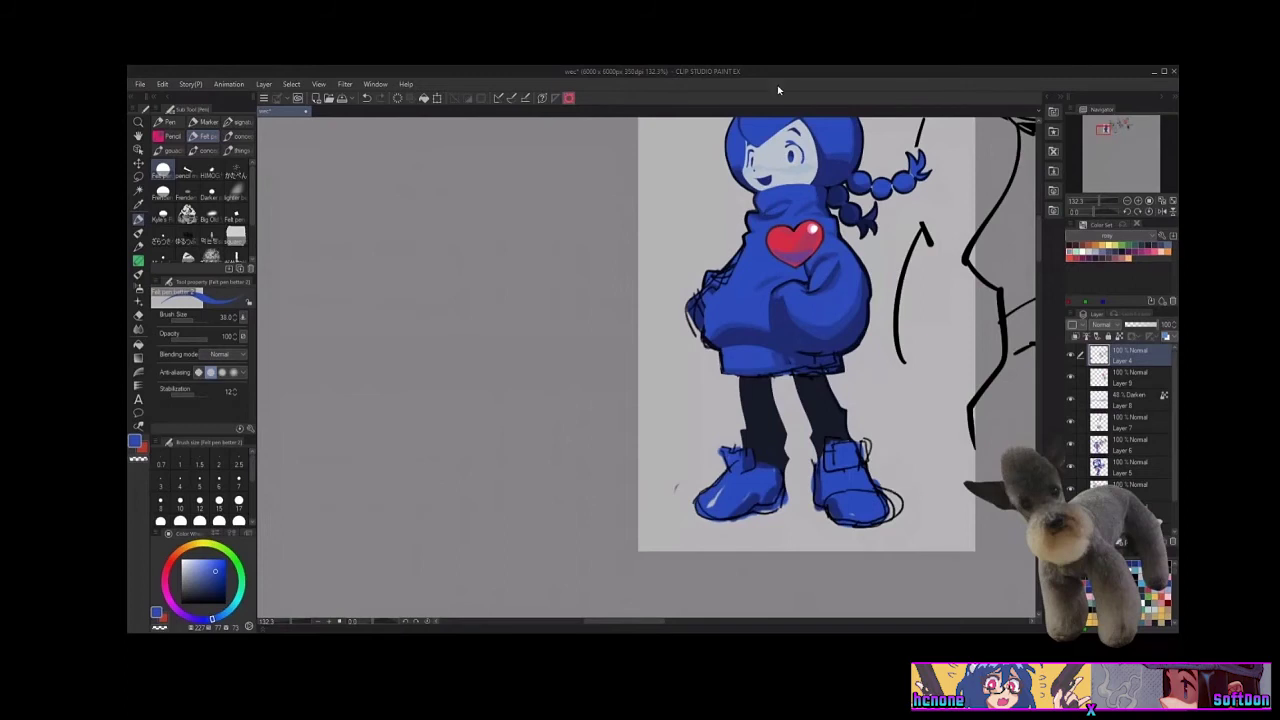
# Redraw the outline where the sweater overlaps the hatched sleeve, rotating the canvas and sampling near-black and sweater blues
pyautogui.moveTo(1040, 258); pyautogui.dragTo(1040, 256)
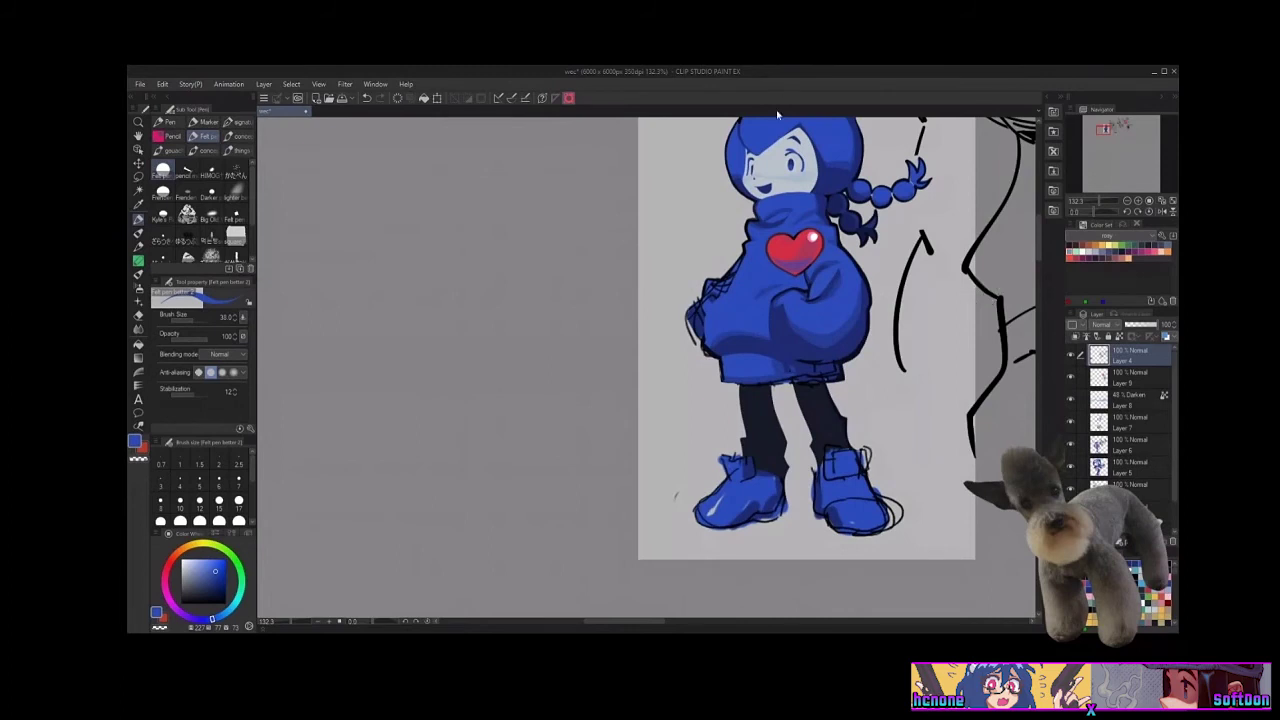
pyautogui.keyDown('alt'); pyautogui.click(698, 336); pyautogui.keyUp('alt')
pyautogui.moveTo(707, 314); pyautogui.dragTo(726, 291)
pyautogui.moveTo(756, 326)
pyautogui.mouseDown()
pyautogui.moveTo(840, 493)
pyautogui.moveTo(1006, 540)
pyautogui.mouseUp()
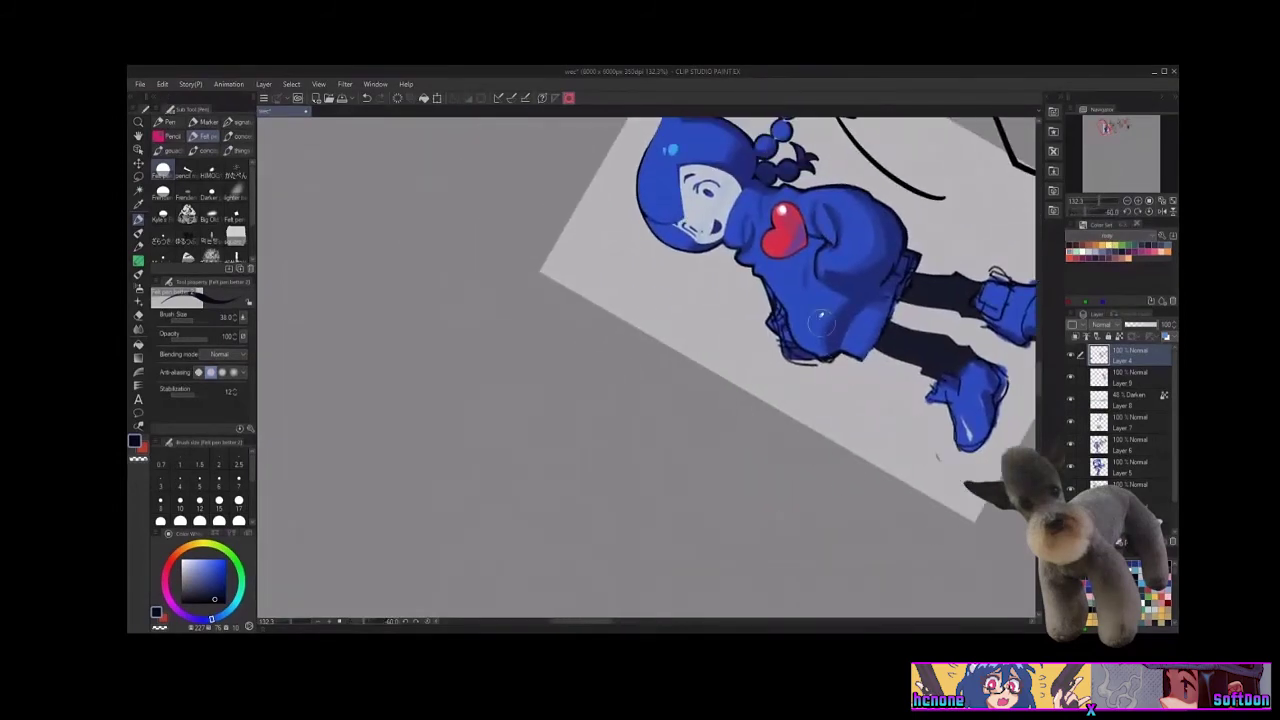
pyautogui.keyDown('alt'); pyautogui.click(805, 283); pyautogui.keyUp('alt')
pyautogui.keyDown('alt'); pyautogui.click(798, 320); pyautogui.keyUp('alt')
pyautogui.click(1149, 212)
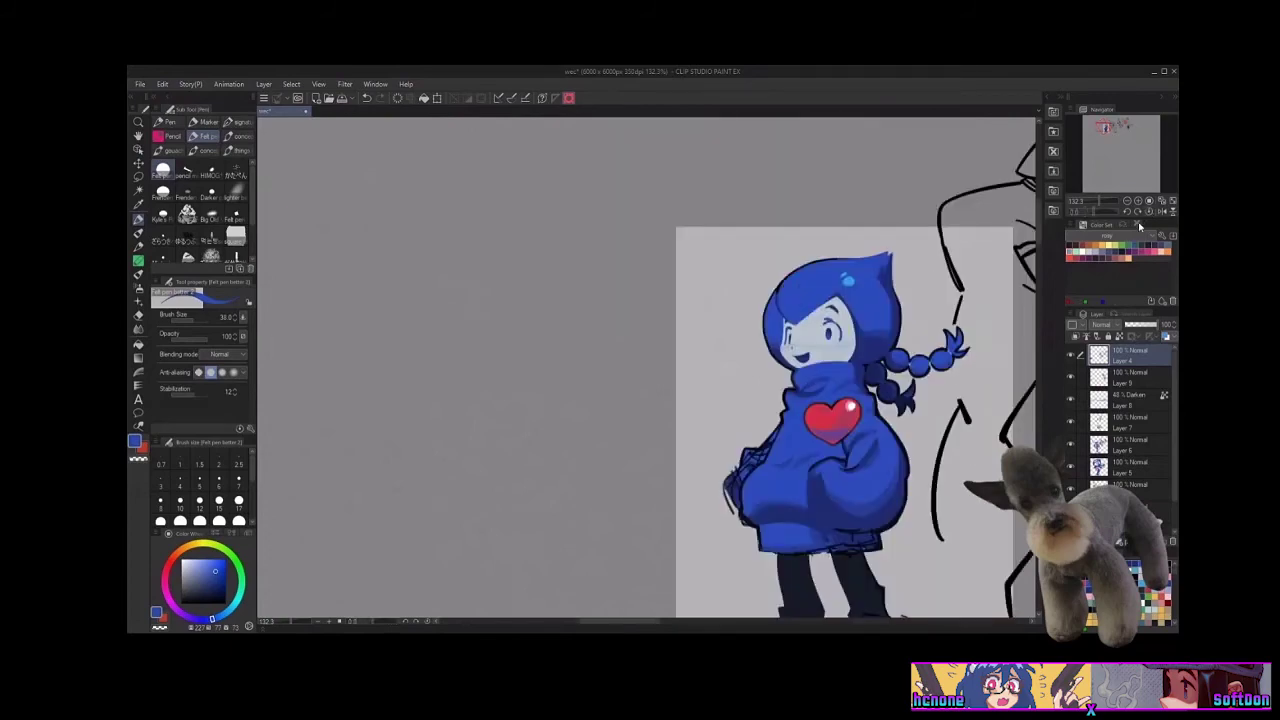
# Rotate the canvas 45 degrees, shade the sweater's bulge beside the far sleeve in sampled dark blue, and reset the rotation
pyautogui.click(1137, 212)
pyautogui.click(1137, 212)
pyautogui.click(1137, 212)
pyautogui.moveTo(912, 530)
pyautogui.mouseDown()
pyautogui.moveTo(922, 447)
pyautogui.moveTo(984, 281)
pyautogui.mouseUp()
pyautogui.keyDown('alt'); pyautogui.click(699, 287); pyautogui.keyUp('alt')
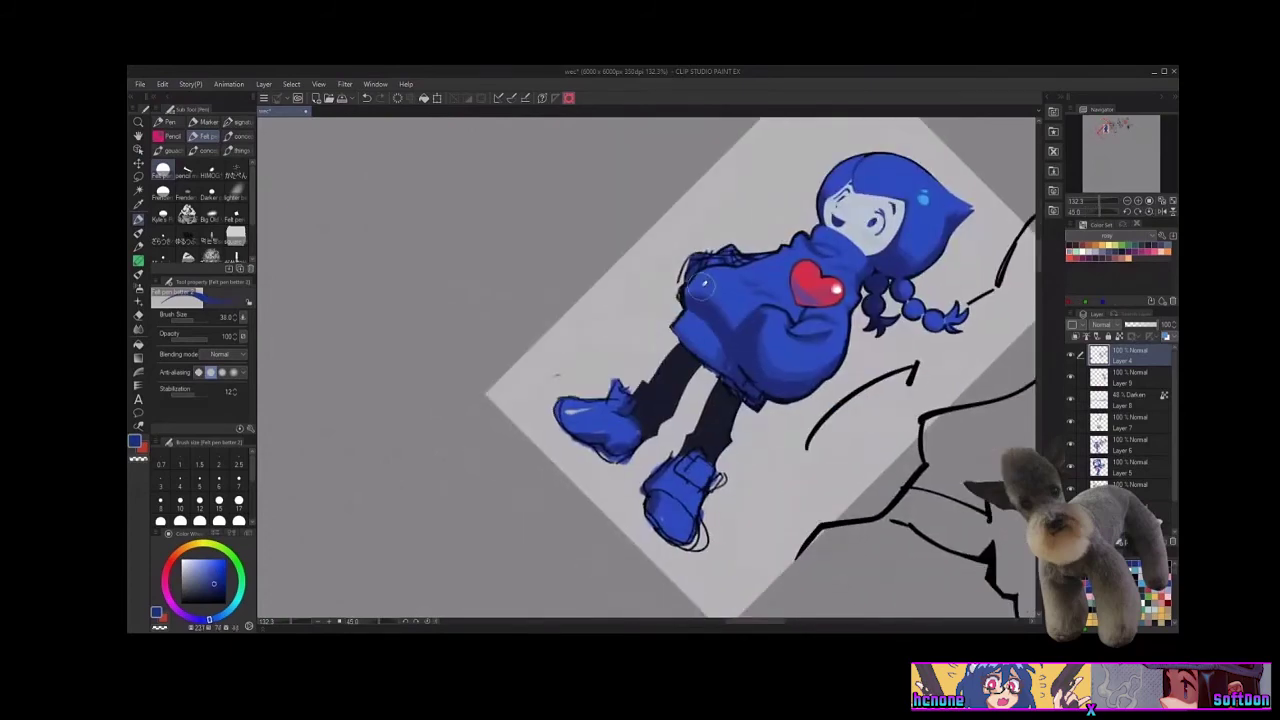
pyautogui.moveTo(701, 287)
pyautogui.mouseDown()
pyautogui.moveTo(727, 340)
pyautogui.moveTo(714, 305)
pyautogui.mouseUp()
pyautogui.keyDown('alt'); pyautogui.click(700, 283); pyautogui.keyUp('alt')
pyautogui.click(1131, 213)
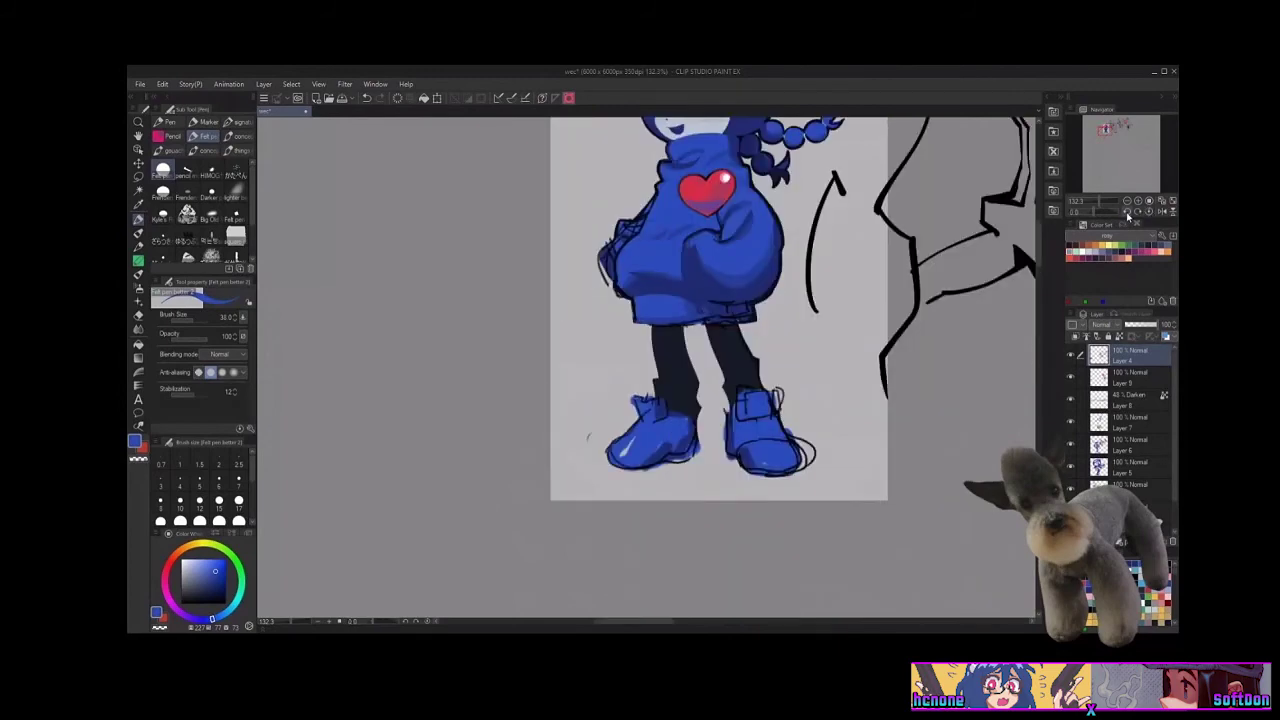
# Rework the shadow above the sweater's hem in sampled blues with the canvas rotated, and restore the upright view
pyautogui.click(1128, 213)
pyautogui.click(1128, 213)
pyautogui.click(1128, 213)
pyautogui.moveTo(811, 494); pyautogui.dragTo(1005, 496)
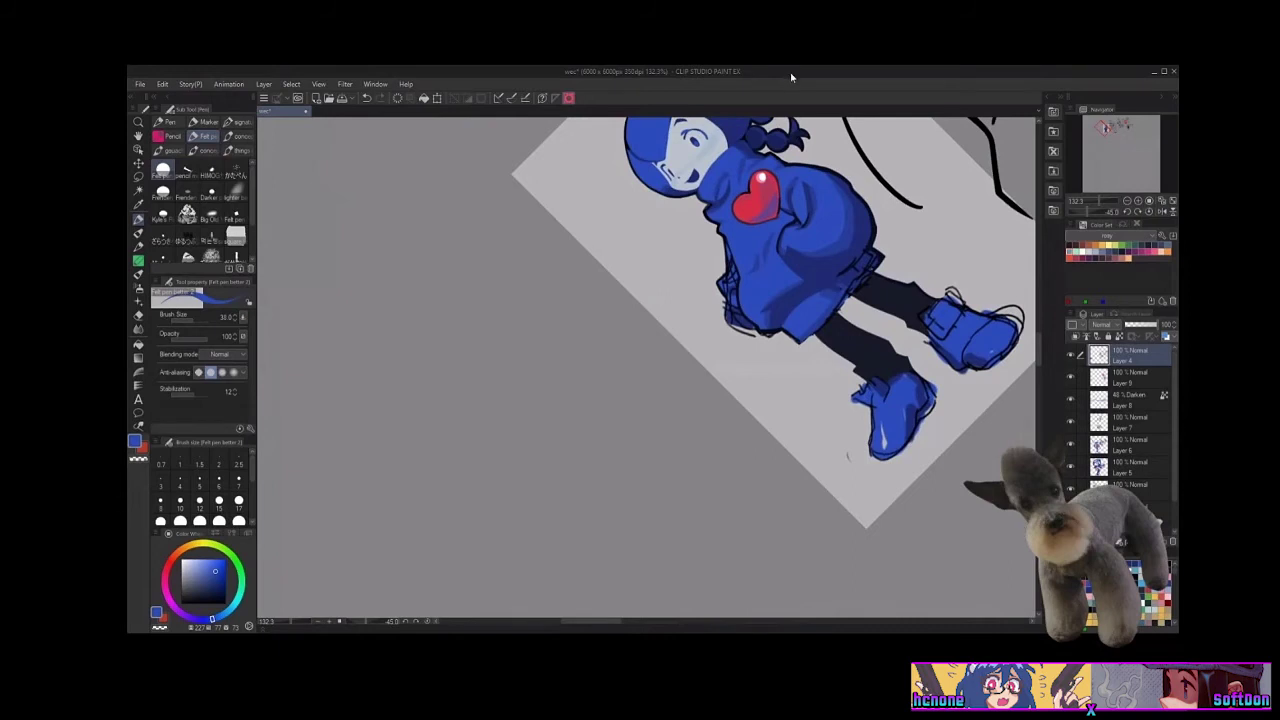
pyautogui.moveTo(1040, 350); pyautogui.dragTo(1040, 345)
pyautogui.scroll(-1, 1040, 345)
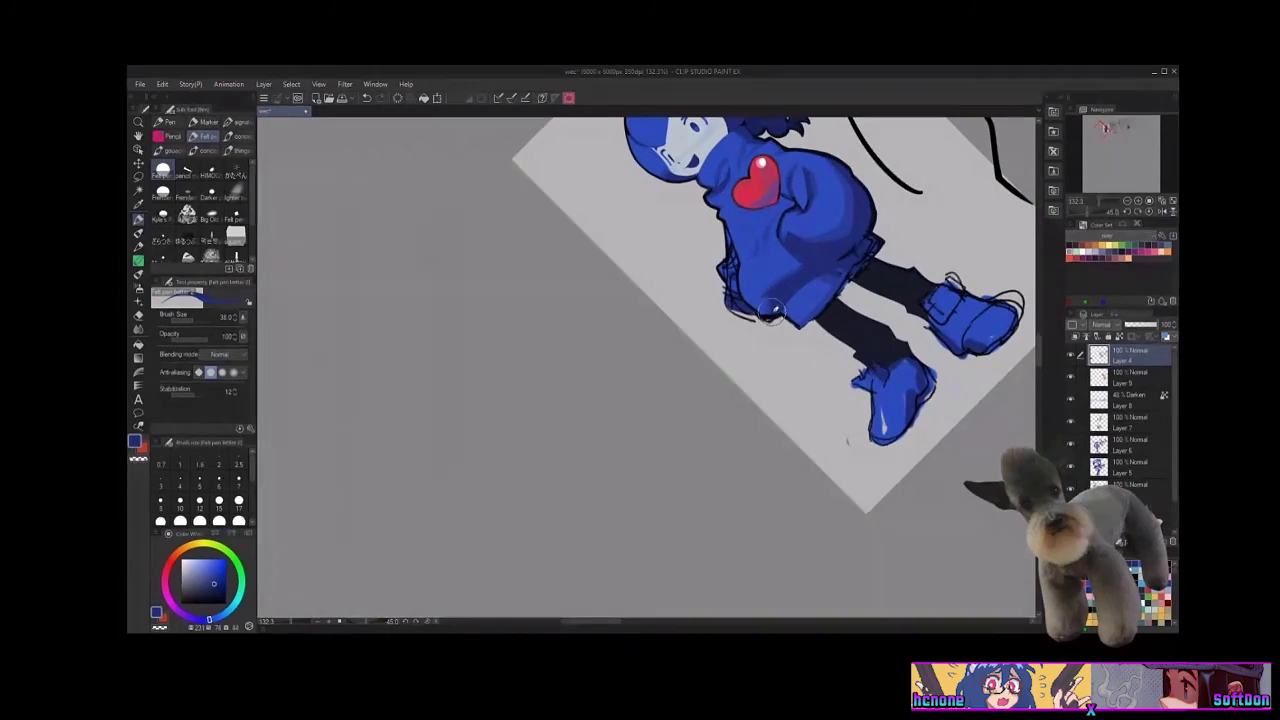
pyautogui.click(1130, 213)
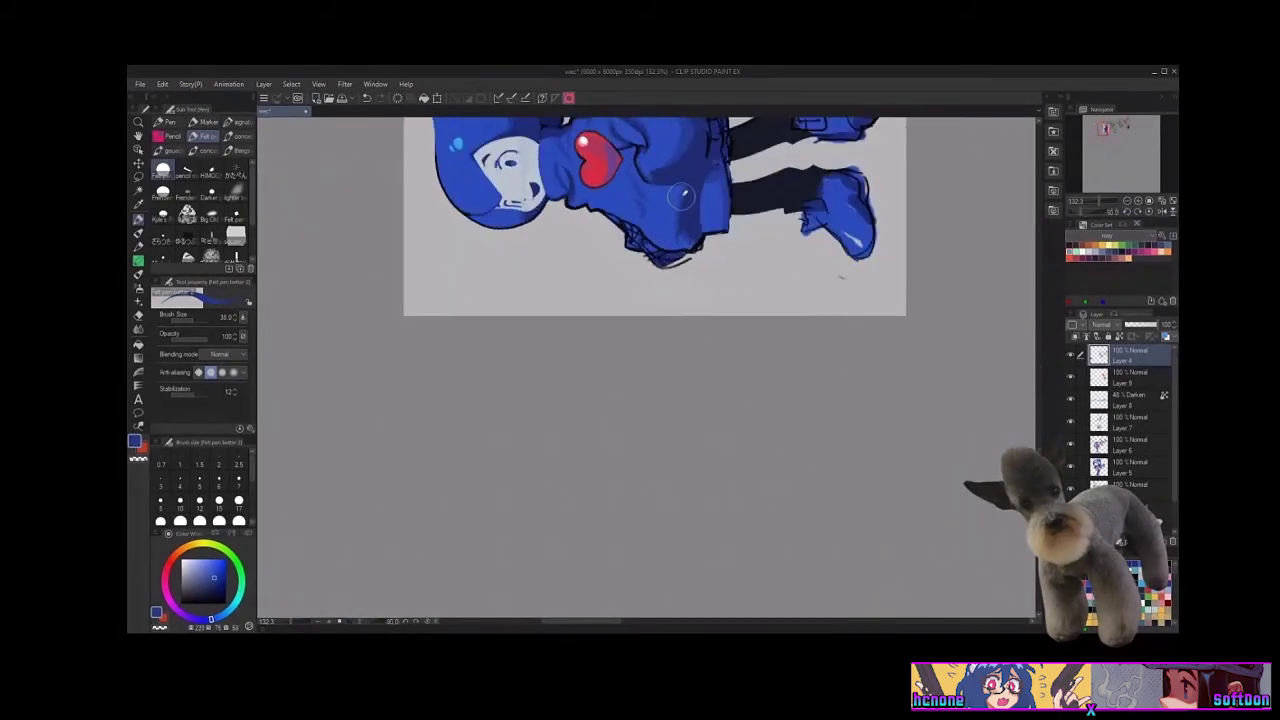
pyautogui.keyDown('alt'); pyautogui.click(679, 235); pyautogui.keyUp('alt')
pyautogui.keyDown('alt'); pyautogui.click(686, 214); pyautogui.keyUp('alt')
pyautogui.click(1155, 211)
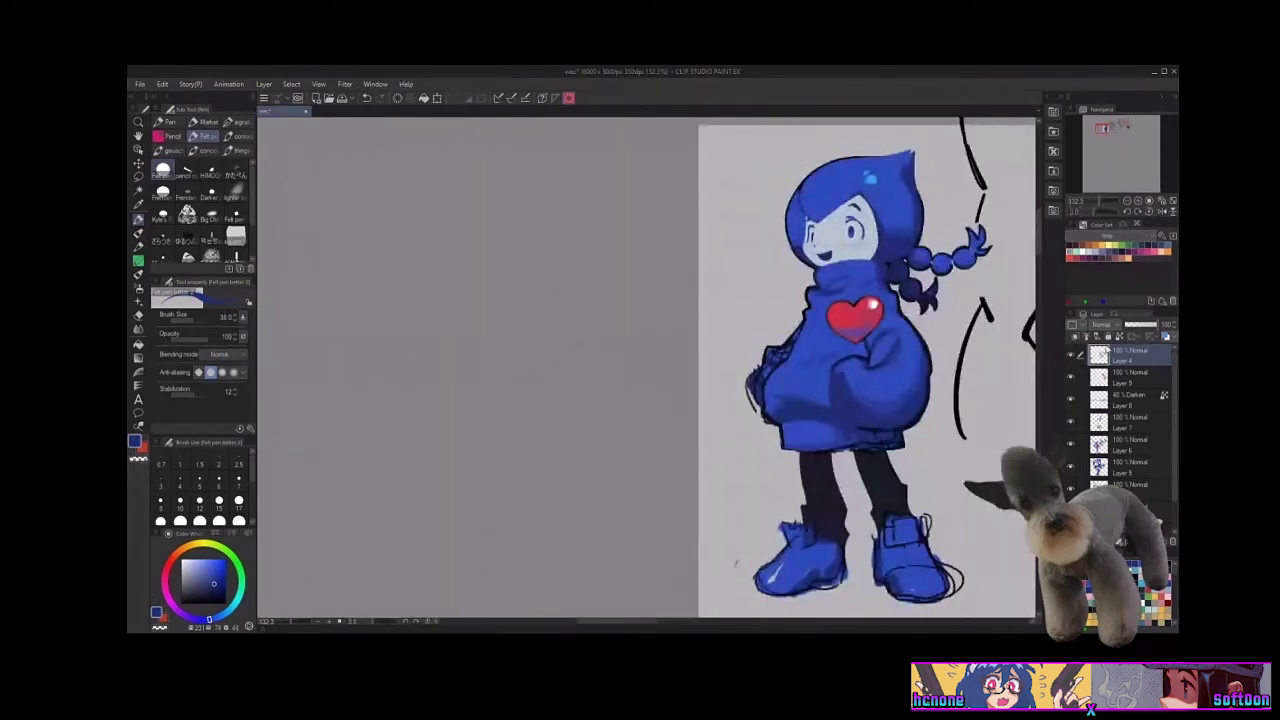
# Examine the sweater's shape and shading with the canvas tilted 30 degrees in each direction
pyautogui.moveTo(956, 569); pyautogui.dragTo(858, 540)
pyautogui.click(1136, 212)
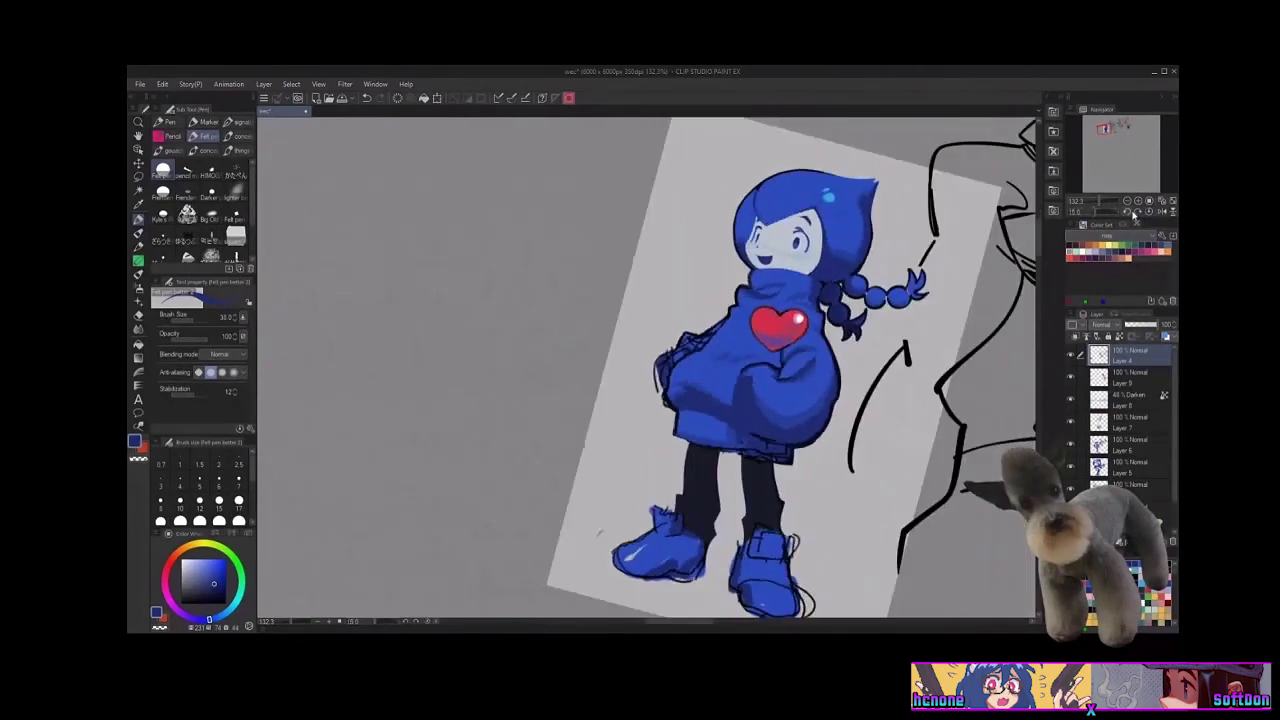
pyautogui.click(1136, 212)
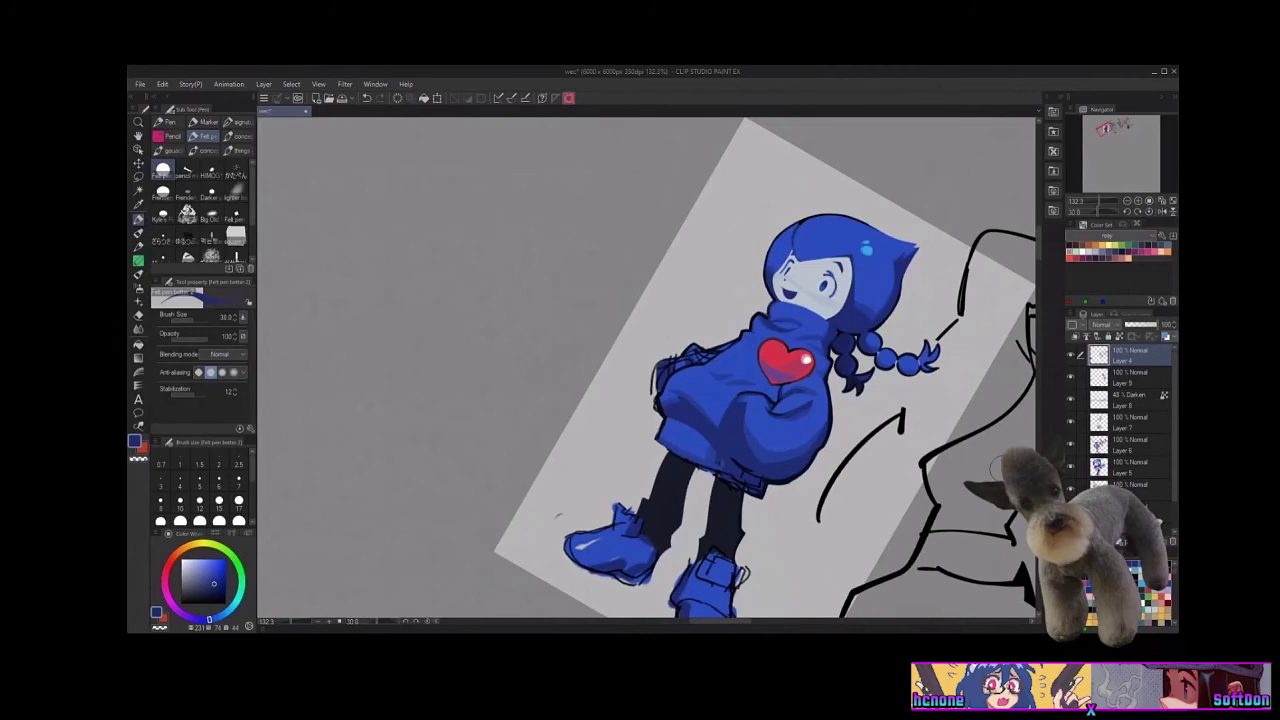
pyautogui.click(1127, 211)
pyautogui.click(1127, 211)
pyautogui.click(1127, 211)
pyautogui.click(1127, 211)
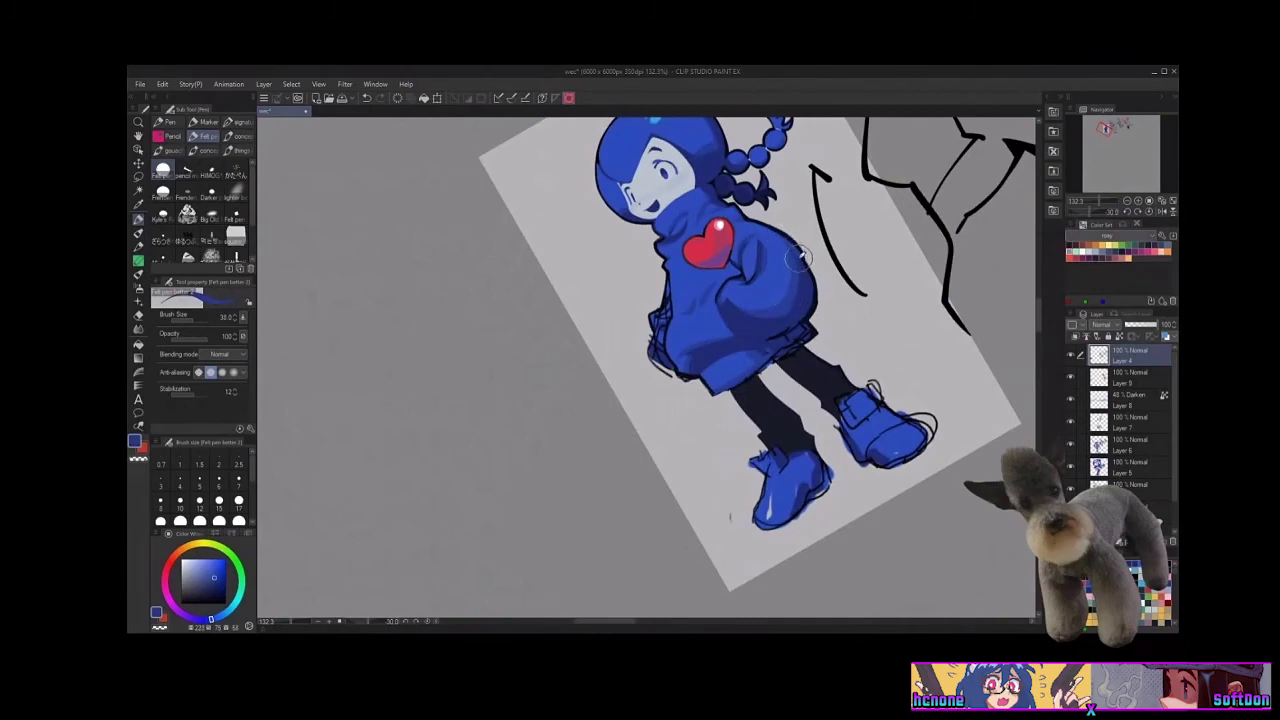
# Sample blues from the shoulder and underside of the sweater's bulging sleeve to touch up its shading
pyautogui.keyDown('alt'); pyautogui.click(777, 237); pyautogui.keyUp('alt')
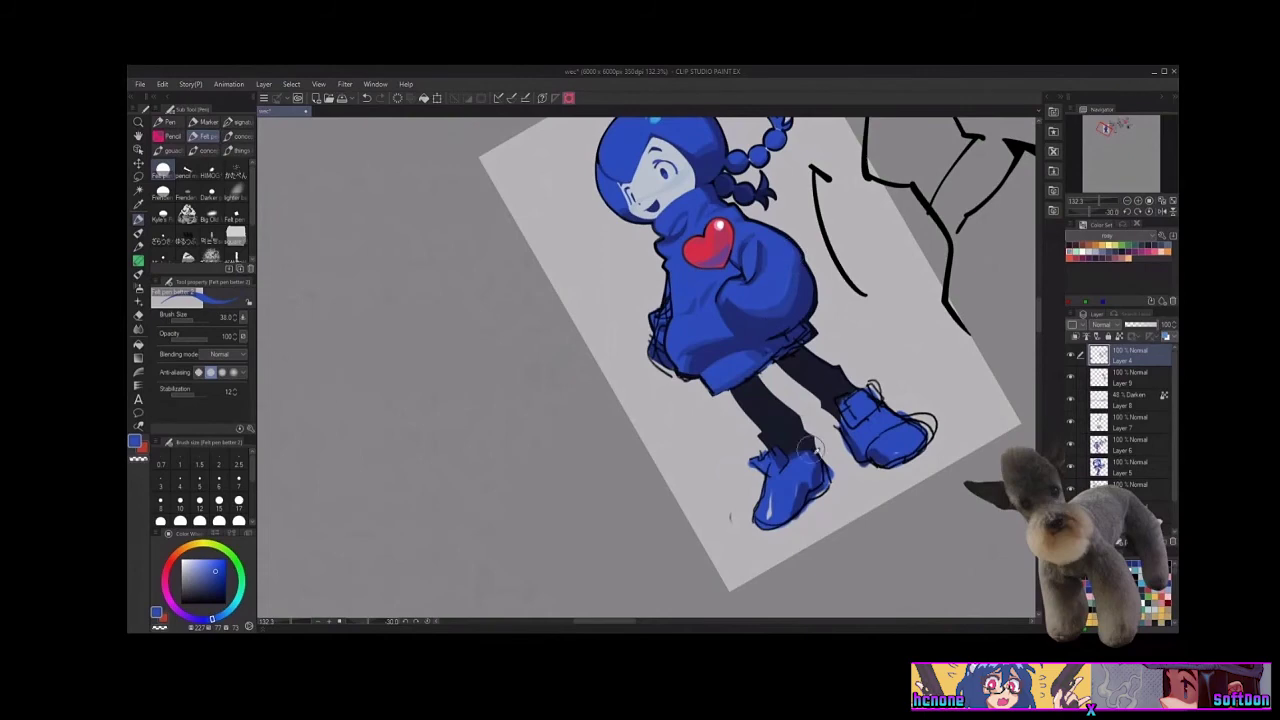
pyautogui.keyDown('alt'); pyautogui.click(778, 323); pyautogui.keyUp('alt')
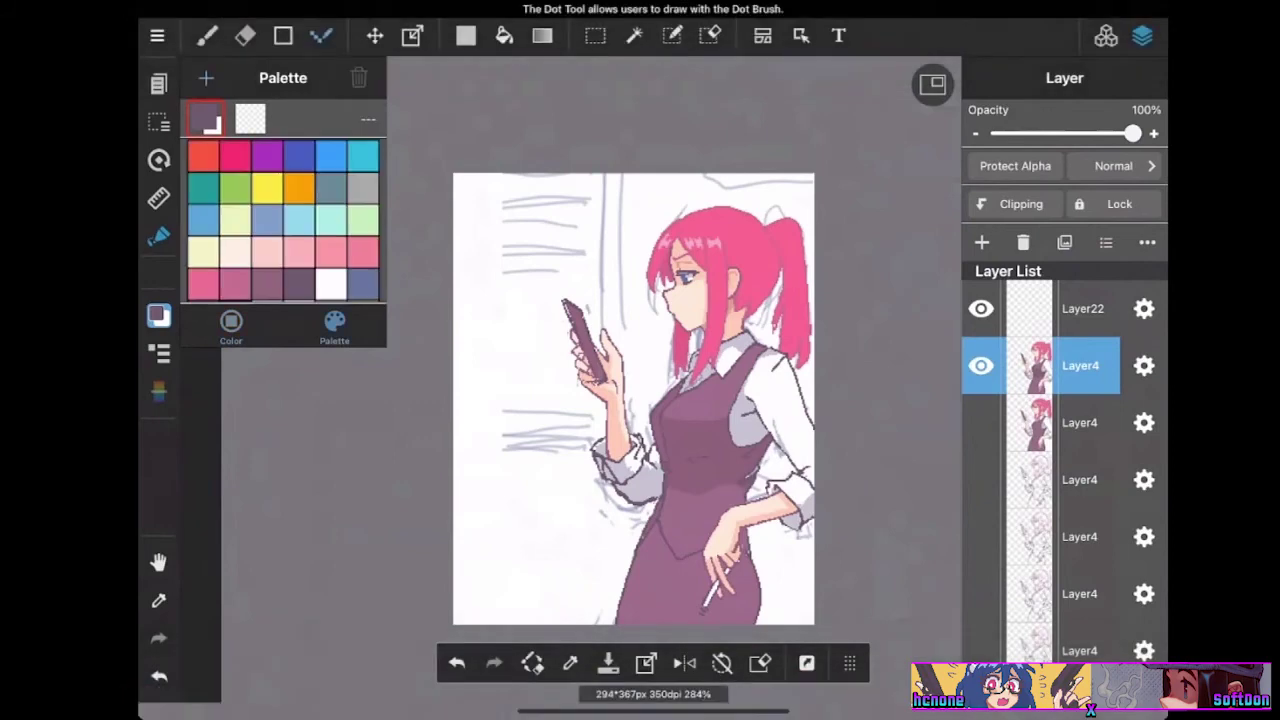
# Switch to the pixel drawing of the pink-haired woman and examine the saved colour swatches from beginning to end
pyautogui.scroll(-5, 283, 220)
pyautogui.scroll(5, 283, 220)
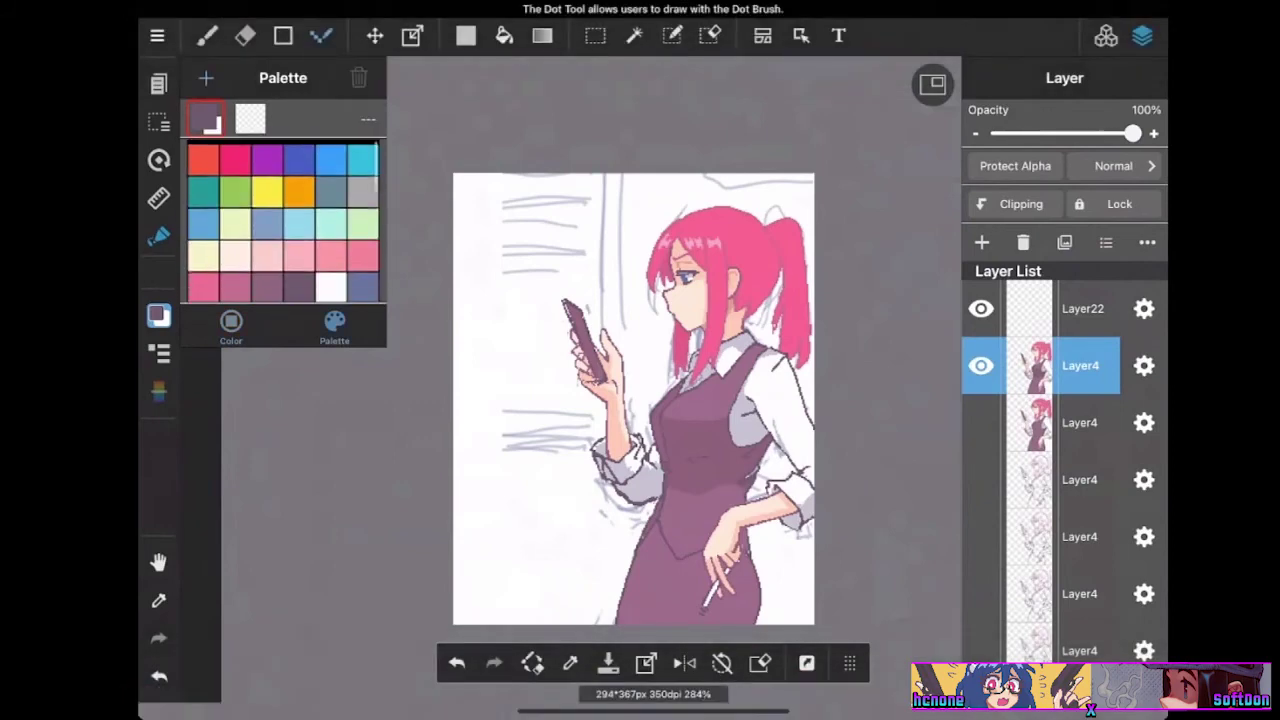
pyautogui.scroll(-5, 283, 220)
pyautogui.scroll(5, 283, 220)
pyautogui.scroll(-5, 283, 220)
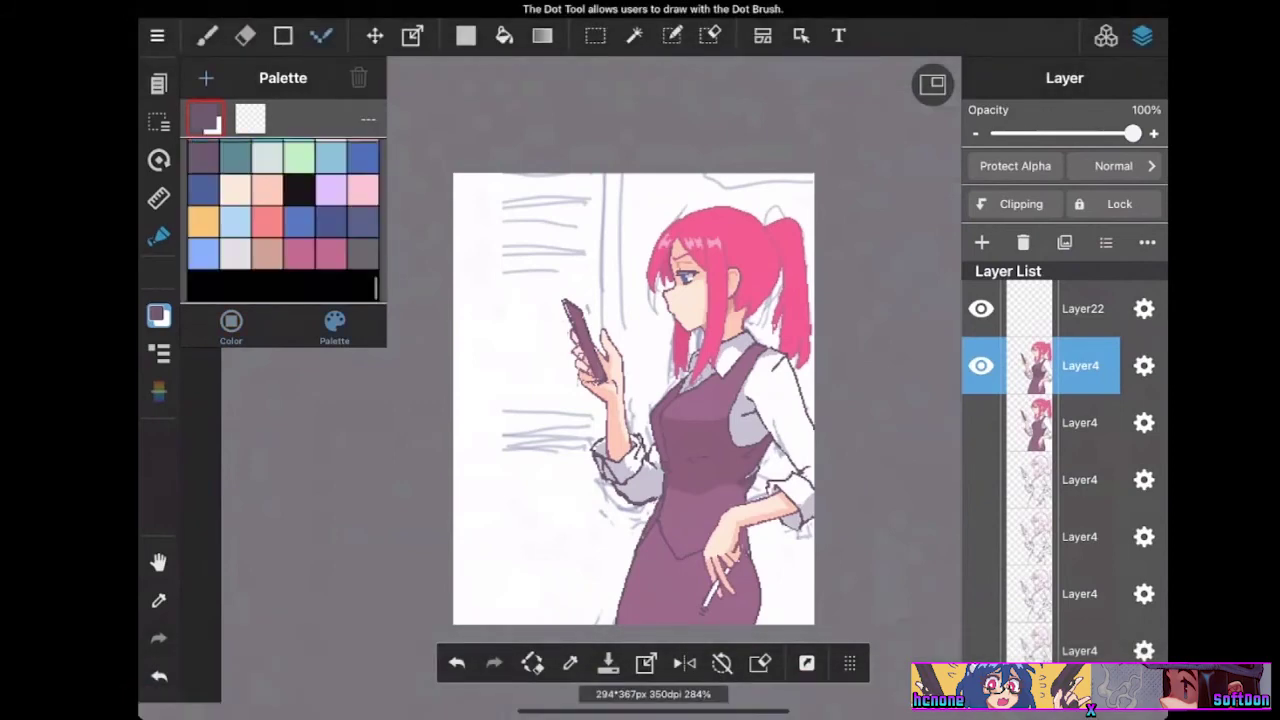
pyautogui.scroll(5, 283, 220)
pyautogui.scroll(-5, 283, 220)
pyautogui.scroll(3, 283, 220)
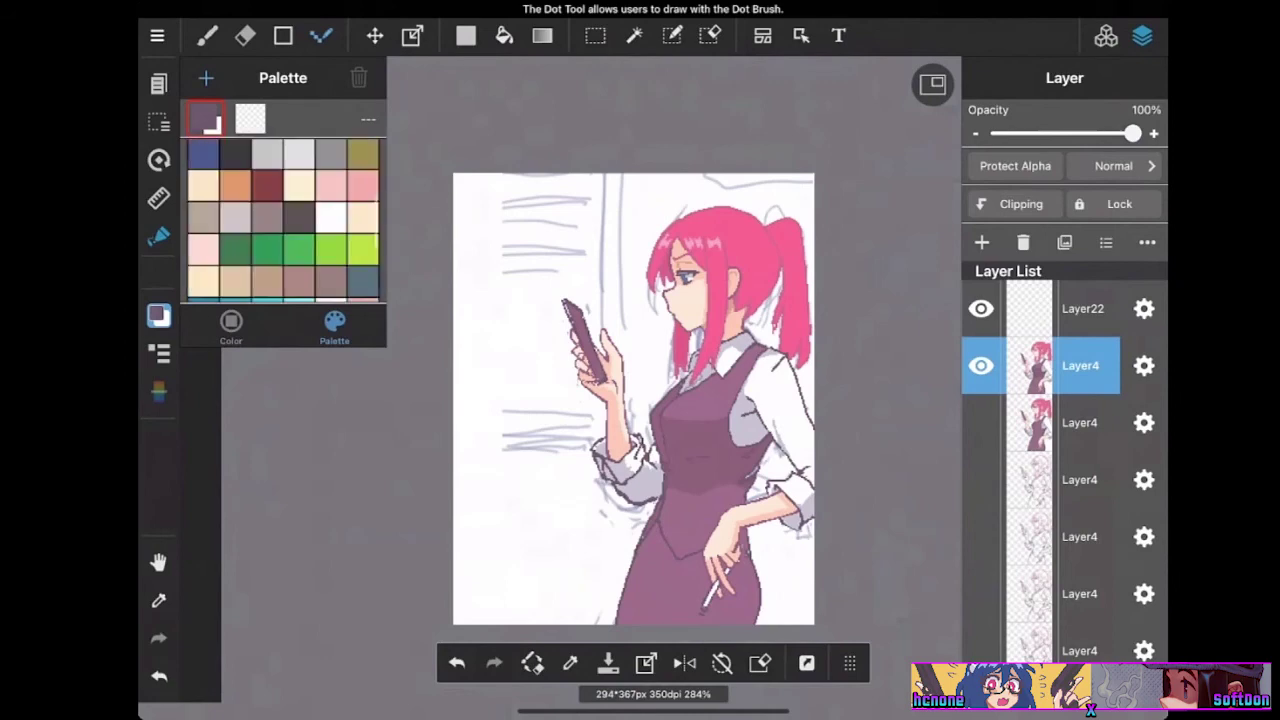
pyautogui.scroll(10, 283, 220)
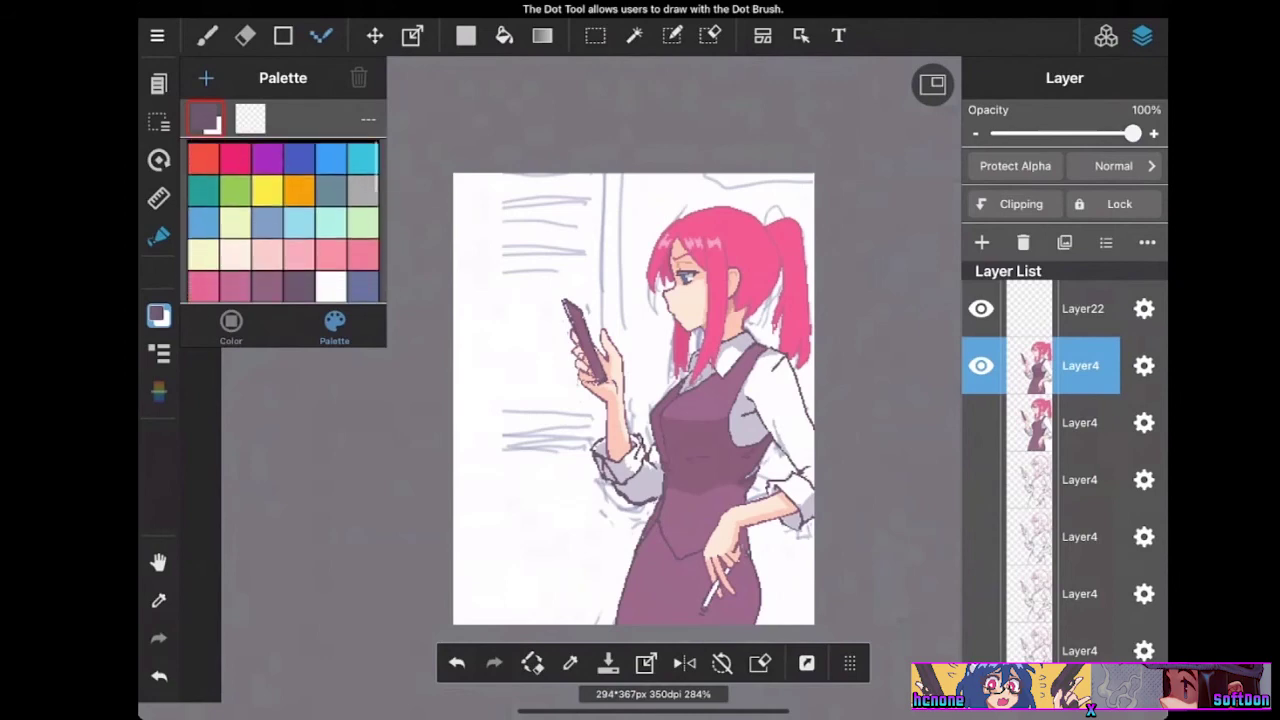
pyautogui.scroll(-5, 283, 220)
pyautogui.scroll(5, 283, 220)
pyautogui.click(231, 327)
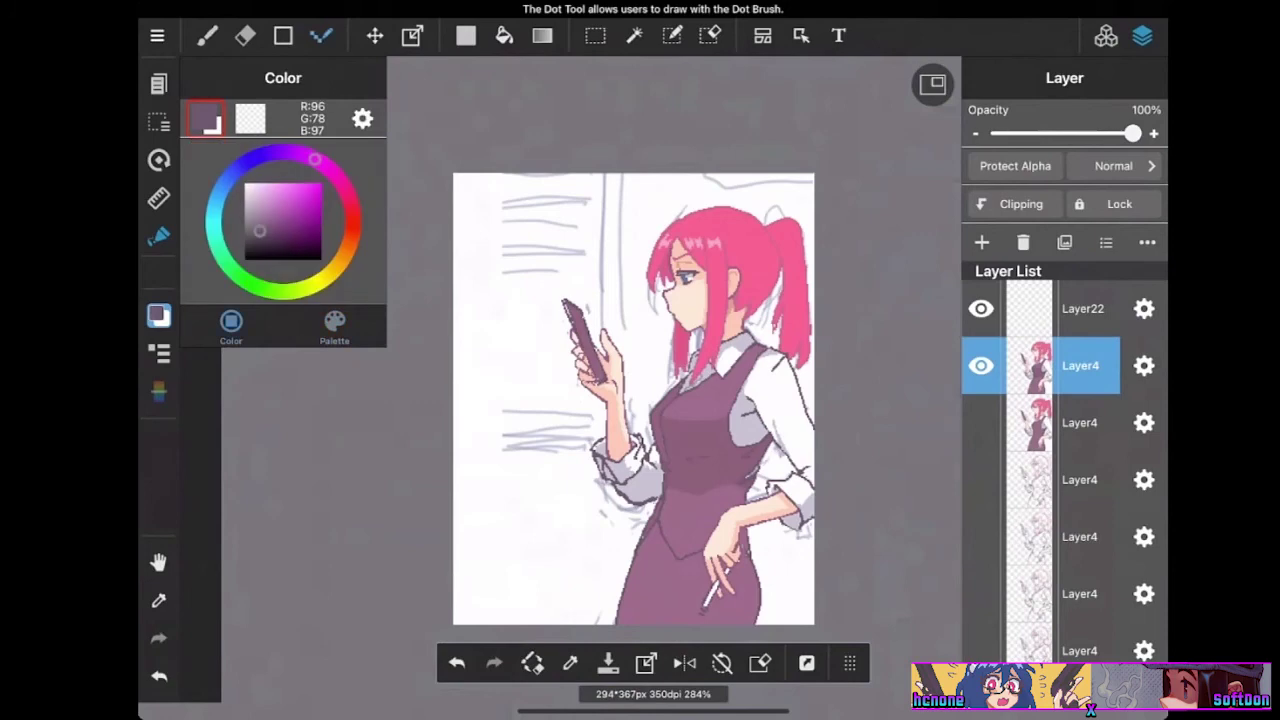
pyautogui.click(334, 325)
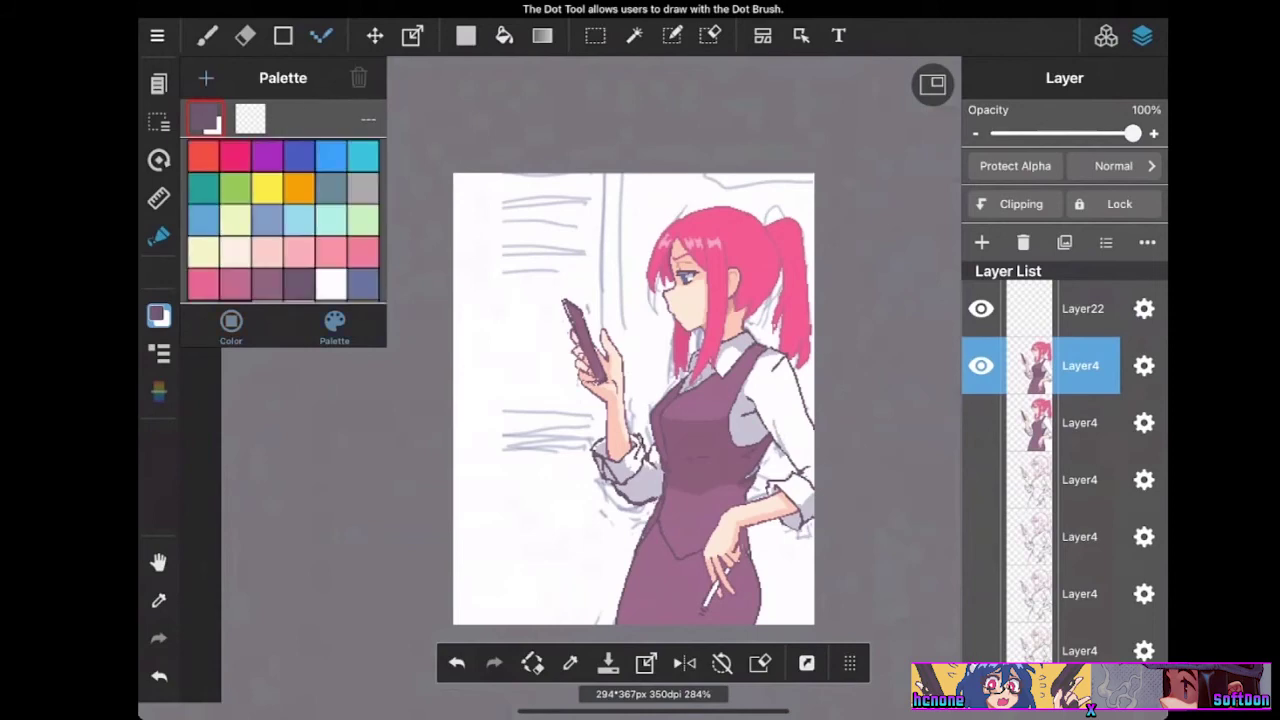
# Pick the greyish-pink swatch and shift the drawing colour to a light teal, RGB 133, 206, 191
pyautogui.scroll(-10, 283, 220)
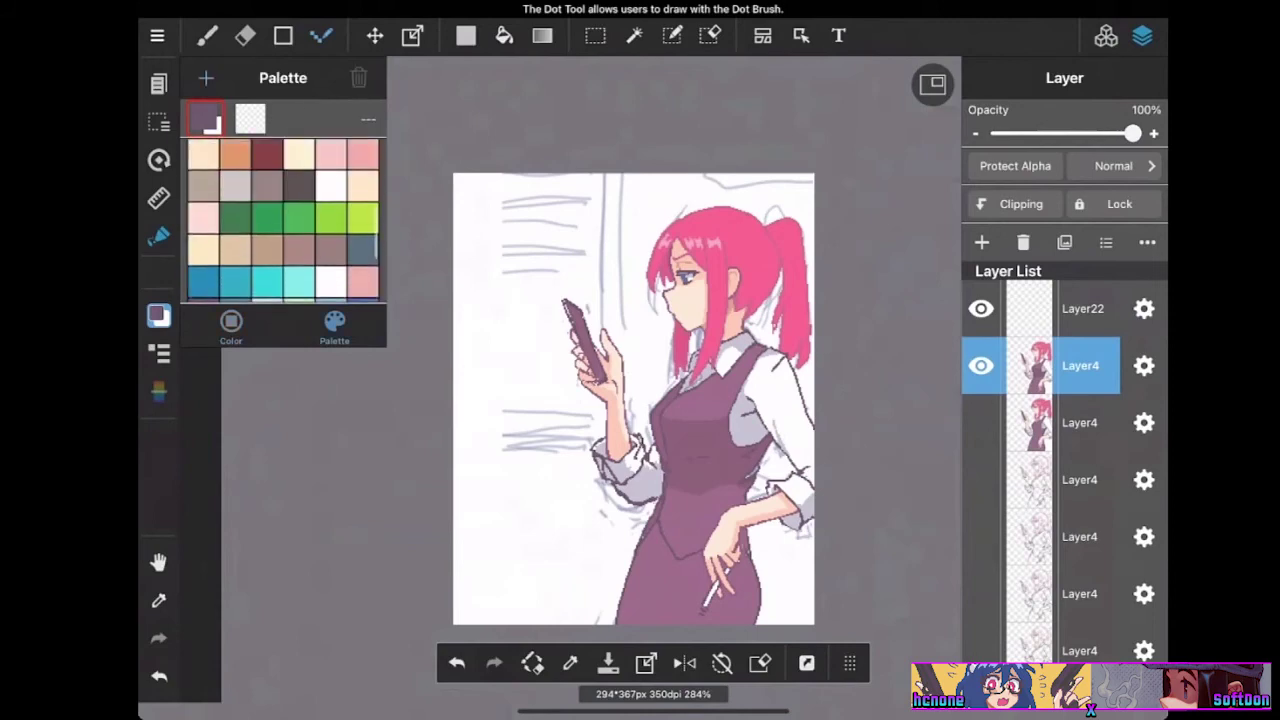
pyautogui.click(235, 185)
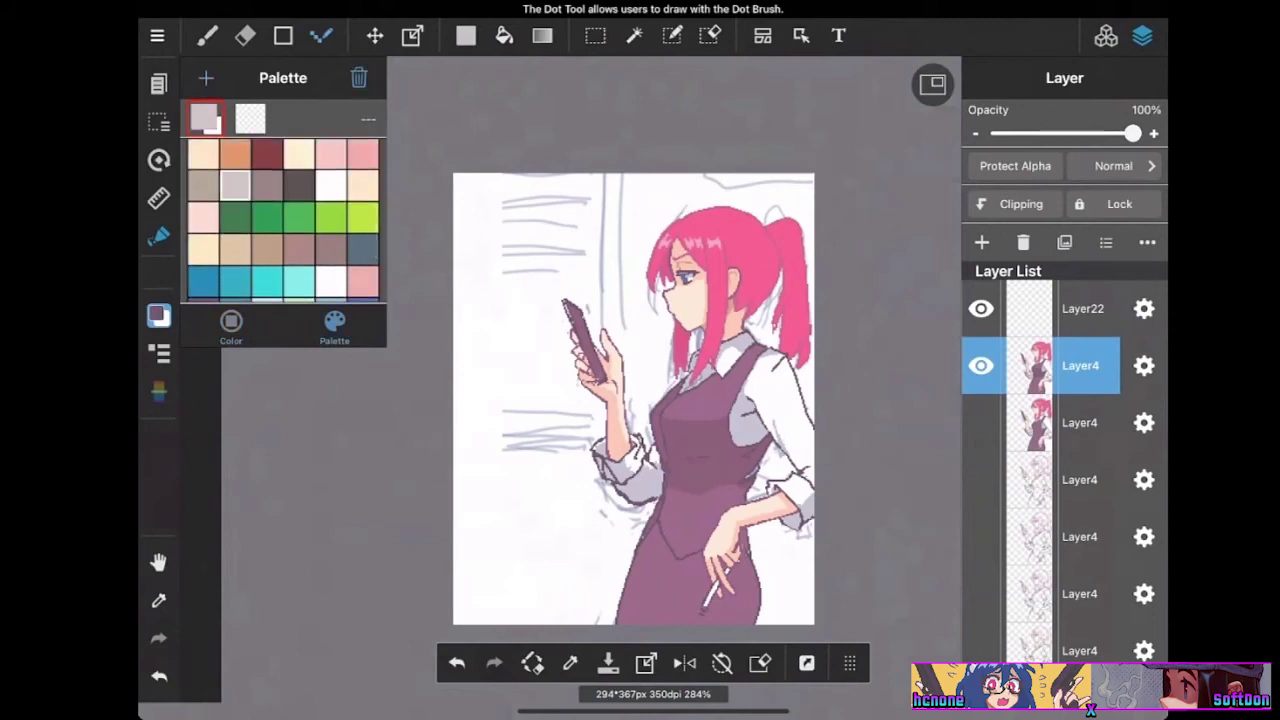
pyautogui.click(231, 325)
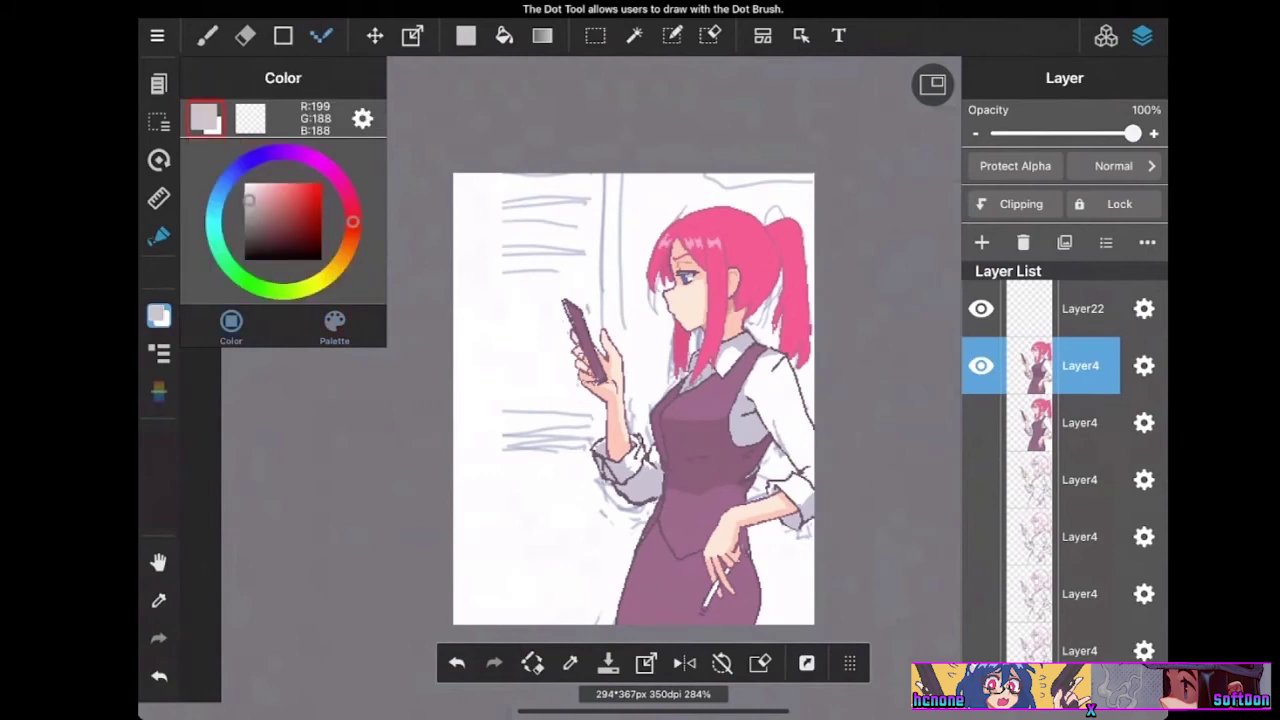
pyautogui.moveTo(245, 163)
pyautogui.mouseDown()
pyautogui.moveTo(216, 242)
pyautogui.moveTo(229, 267)
pyautogui.mouseUp()
pyautogui.moveTo(276, 194); pyautogui.dragTo(259, 212)
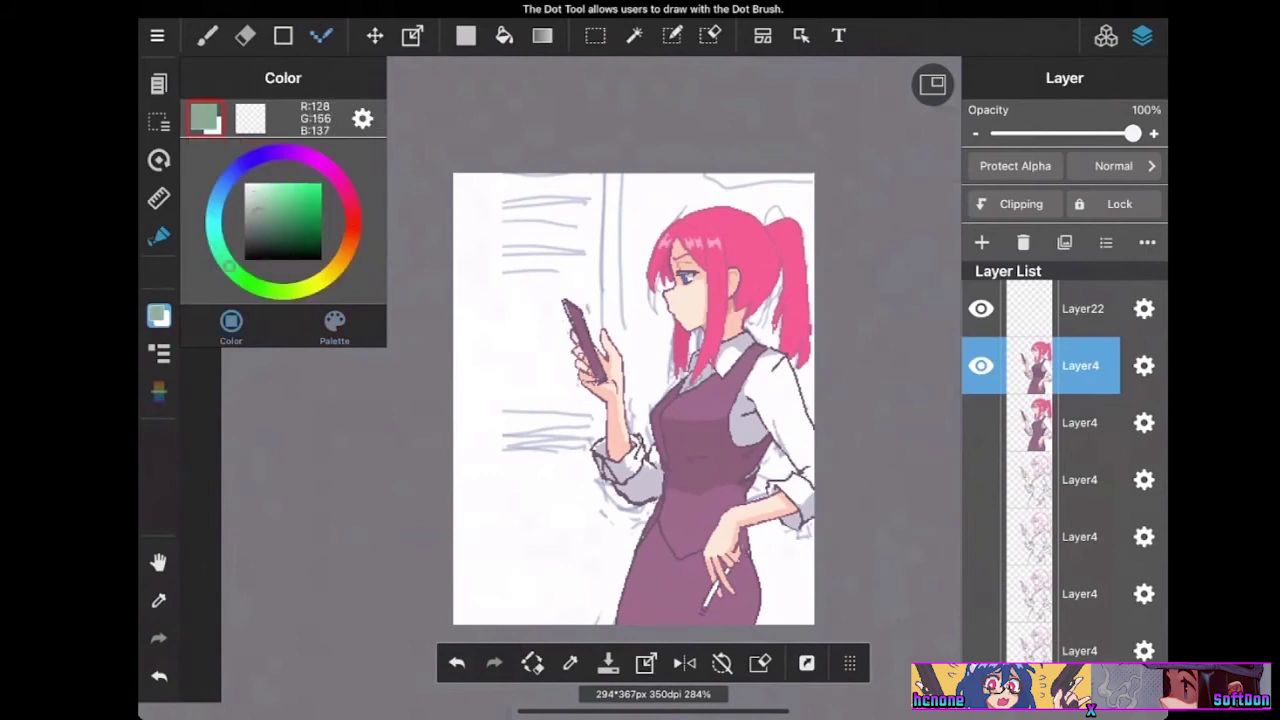
pyautogui.click(215, 236)
pyautogui.click(272, 198)
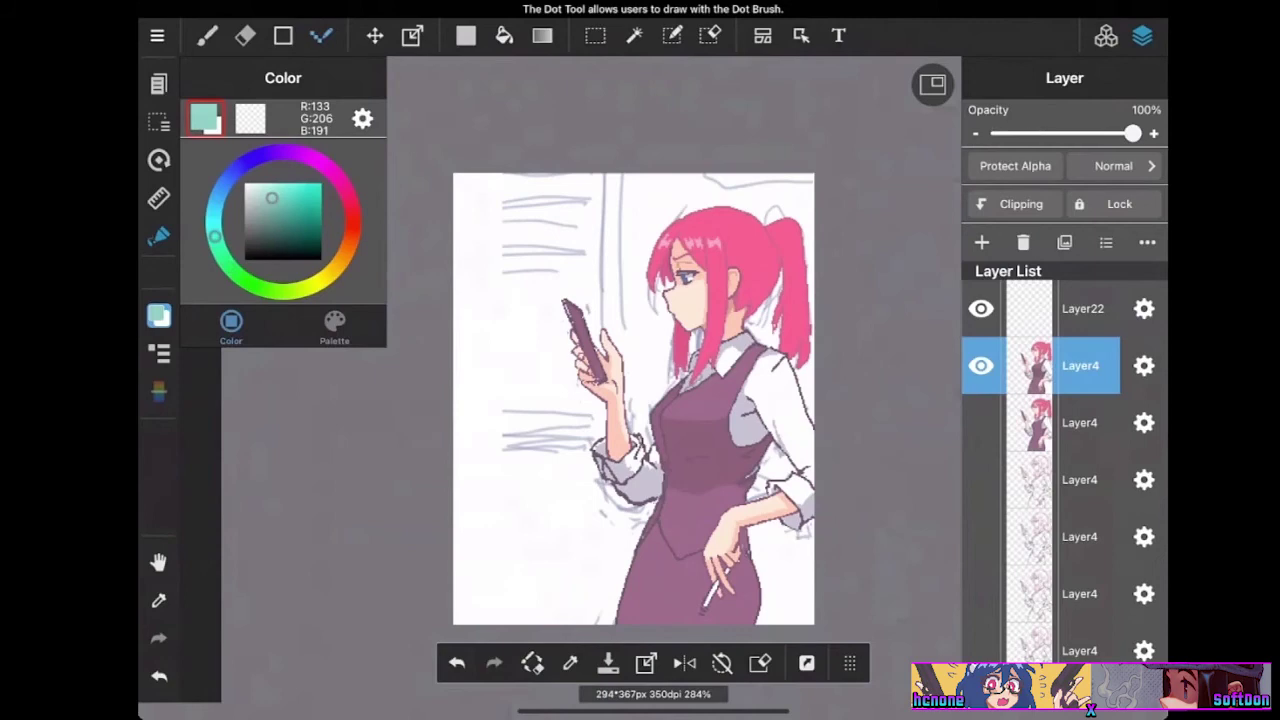
# Review the saved swatches again and darken the drawing colour to teal, RGB 88, 184, 165
pyautogui.click(334, 326)
pyautogui.scroll(-4, 283, 220)
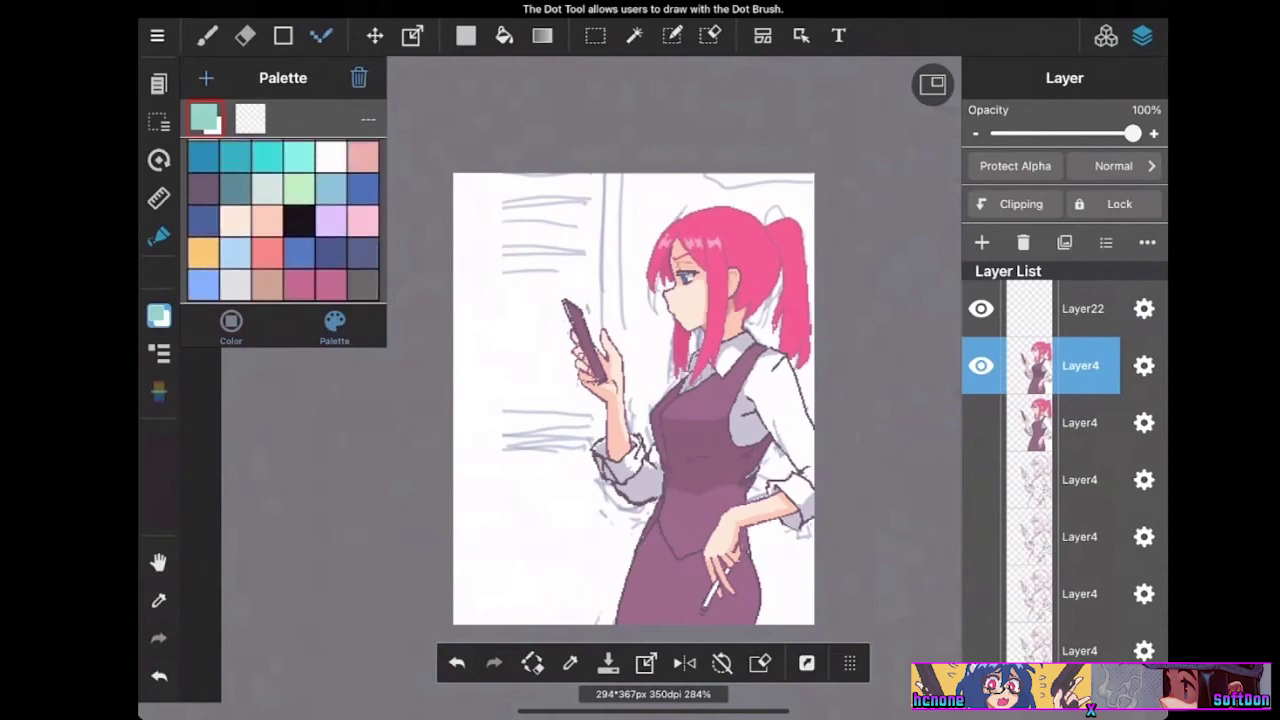
pyautogui.scroll(5, 283, 220)
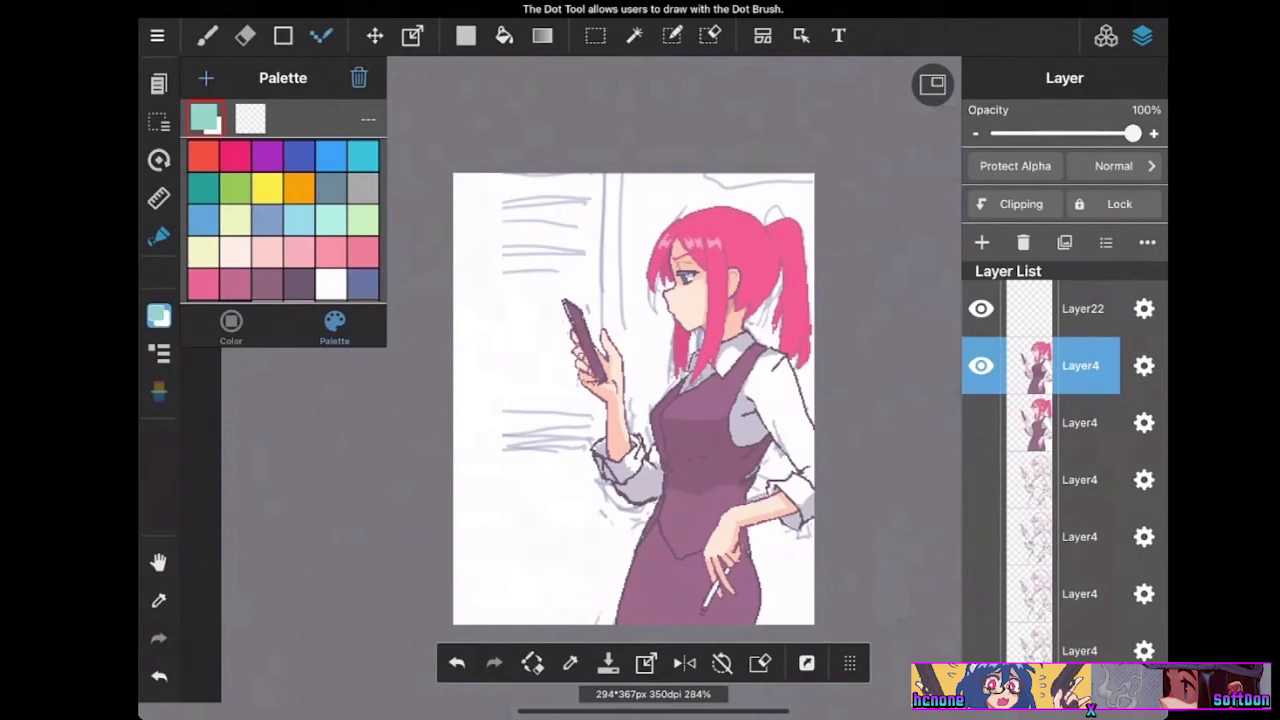
pyautogui.click(231, 328)
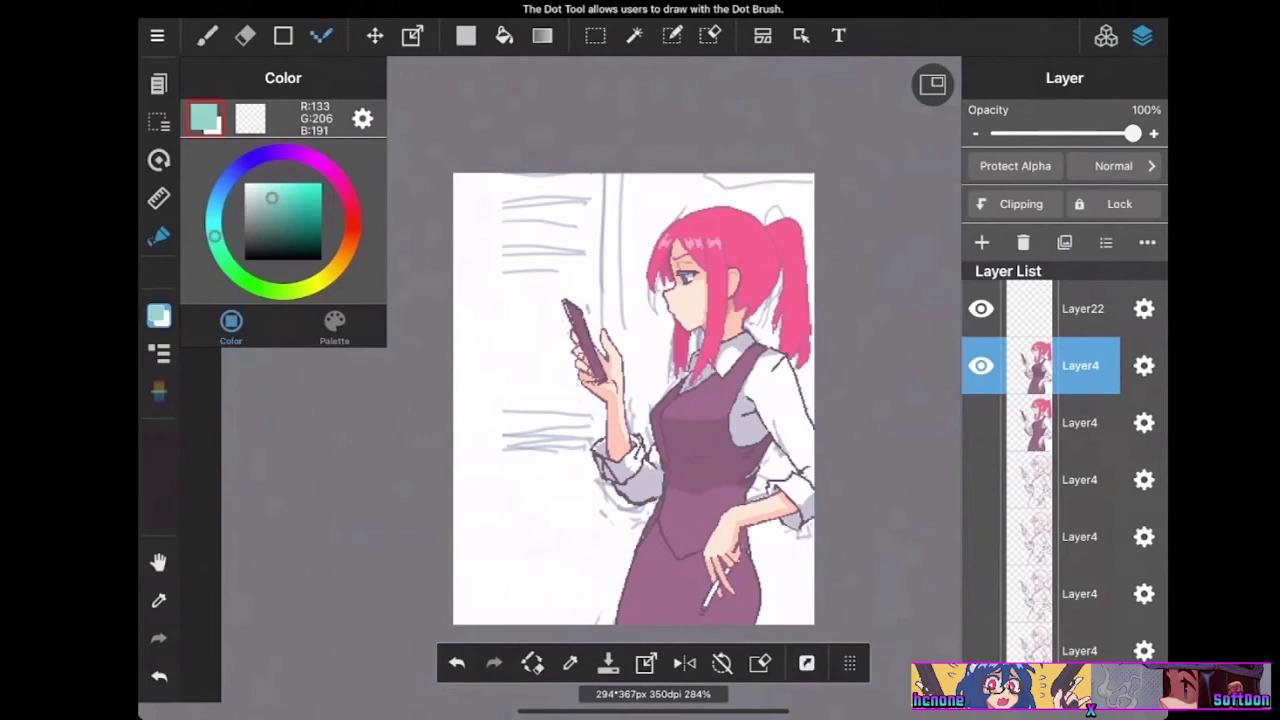
pyautogui.click(334, 327)
pyautogui.scroll(-4, 283, 220)
pyautogui.scroll(4, 283, 220)
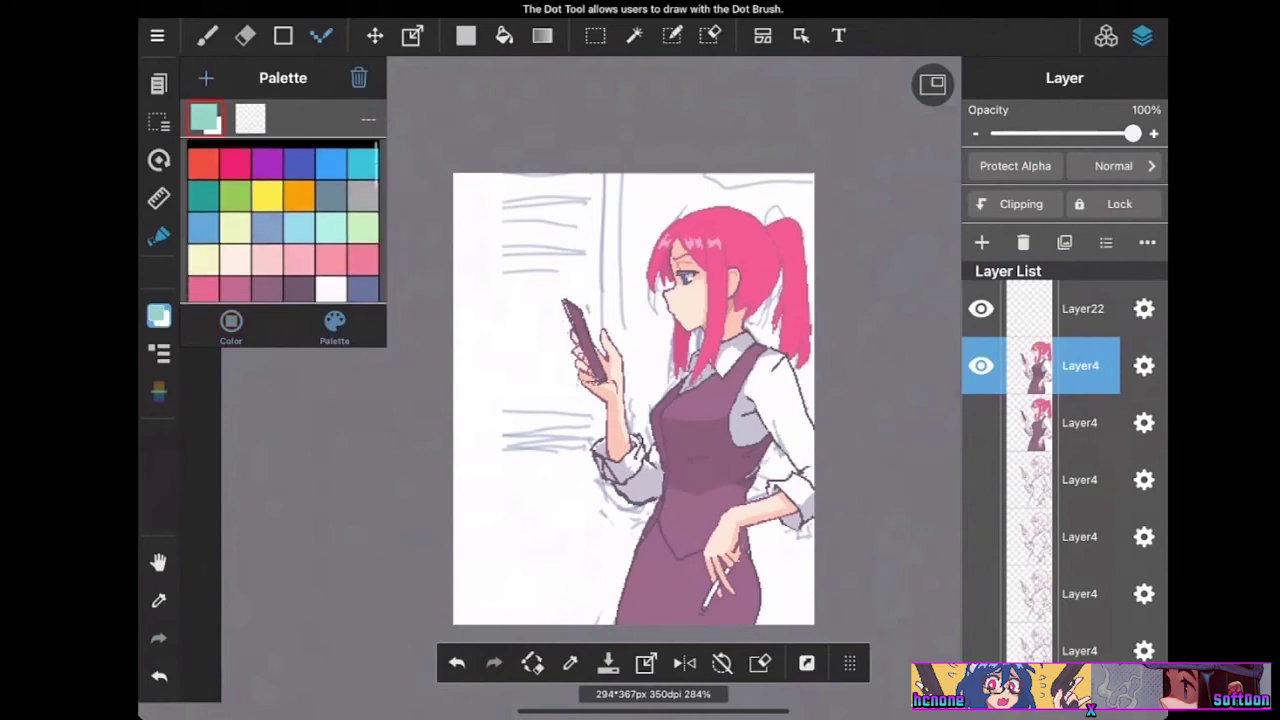
pyautogui.click(231, 327)
pyautogui.moveTo(273, 195); pyautogui.dragTo(285, 204)
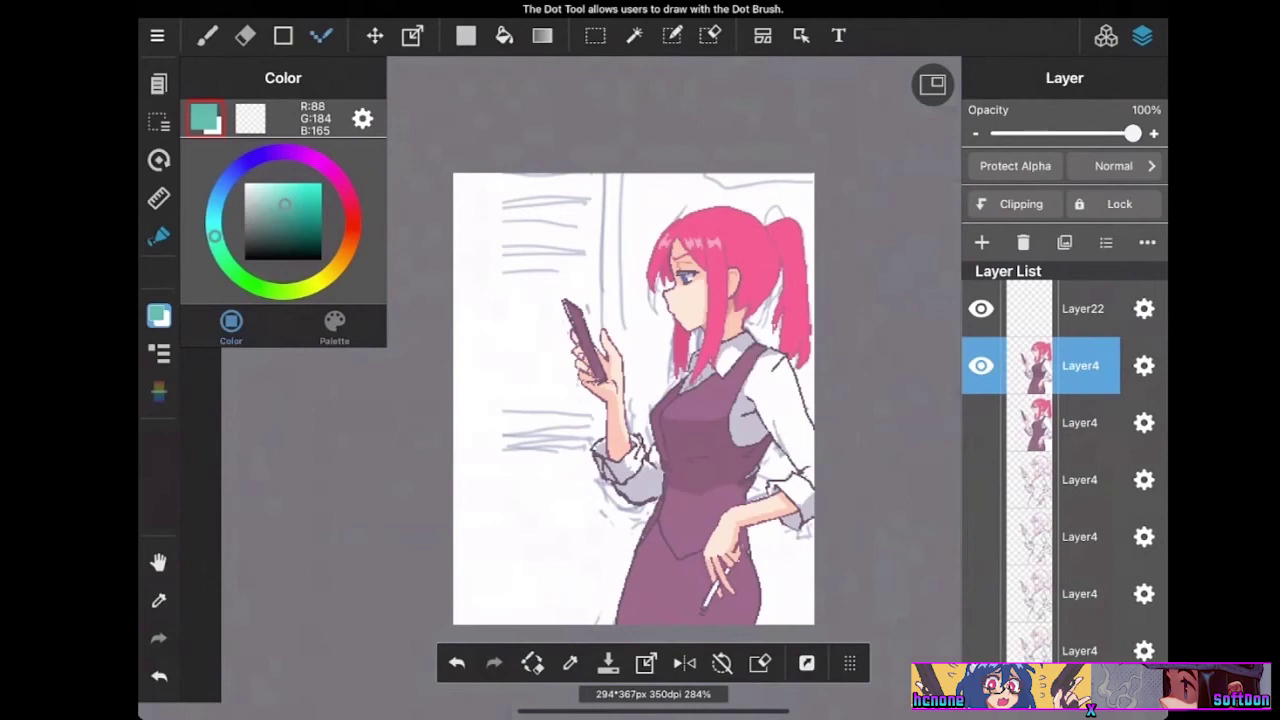
pyautogui.click(157, 35)
pyautogui.click(320, 149)
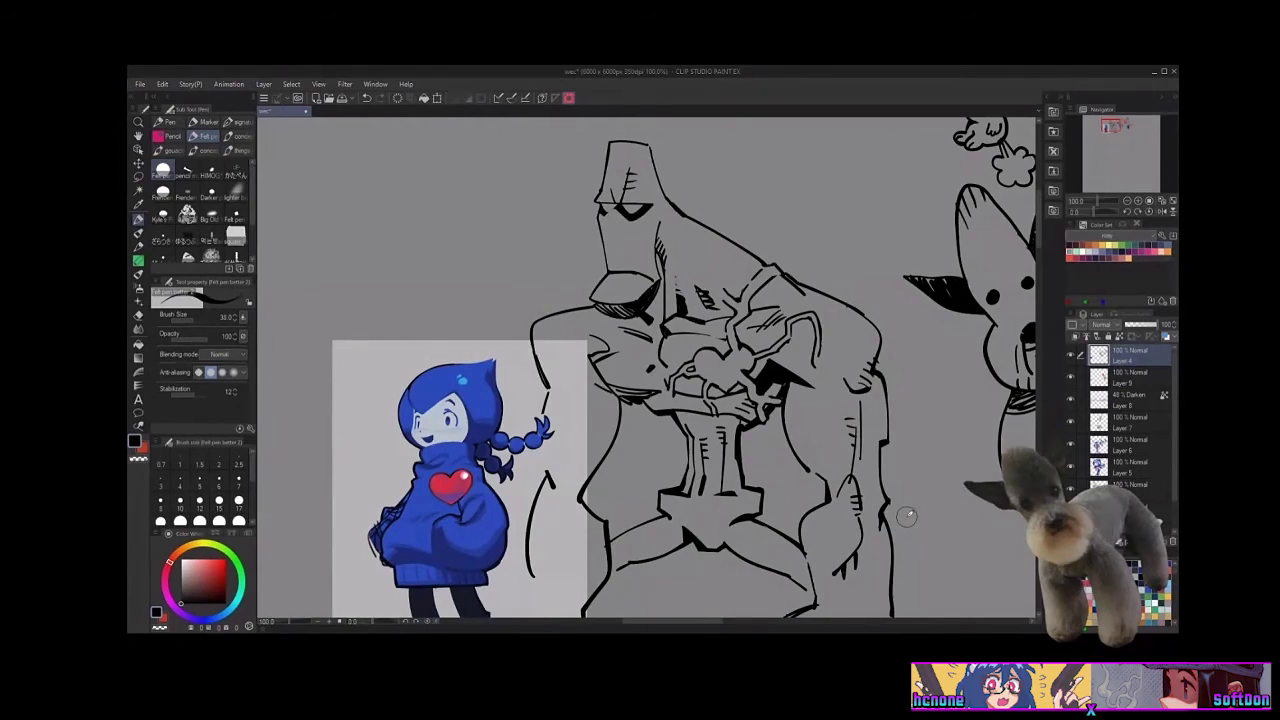
pyautogui.scroll(-1, 805, 243)
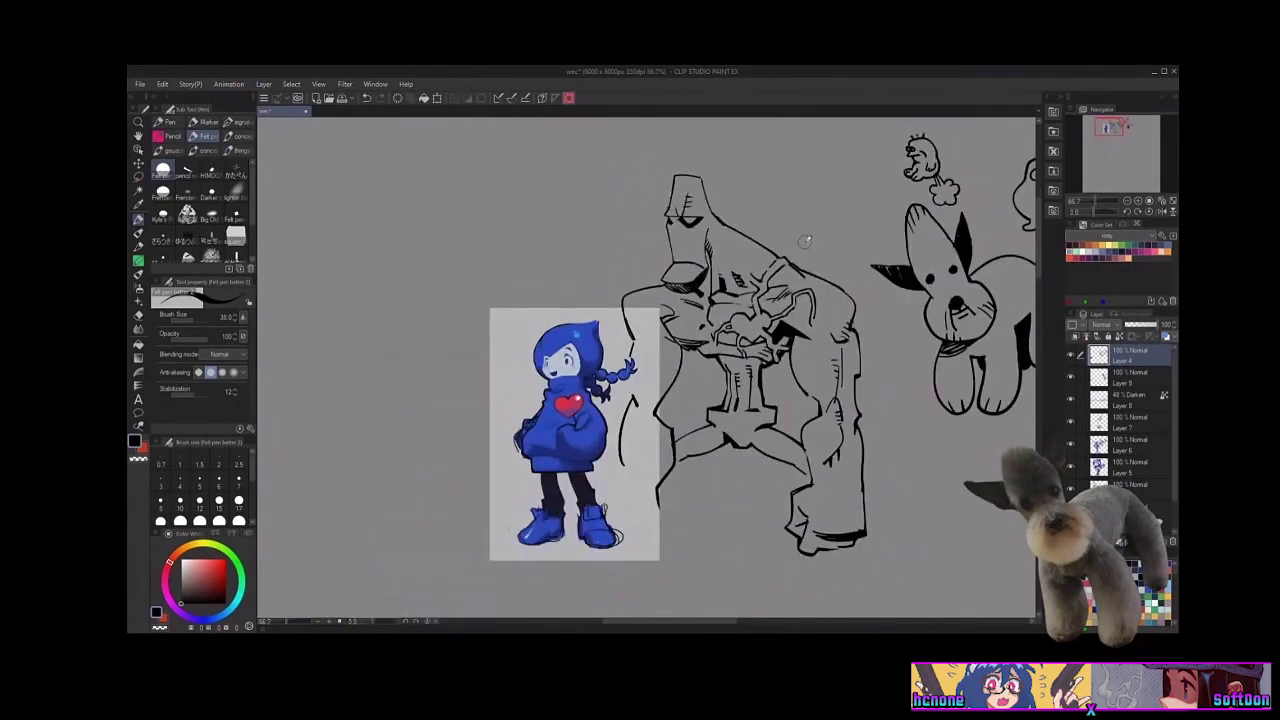
pyautogui.moveTo(925, 507); pyautogui.dragTo(847, 526)
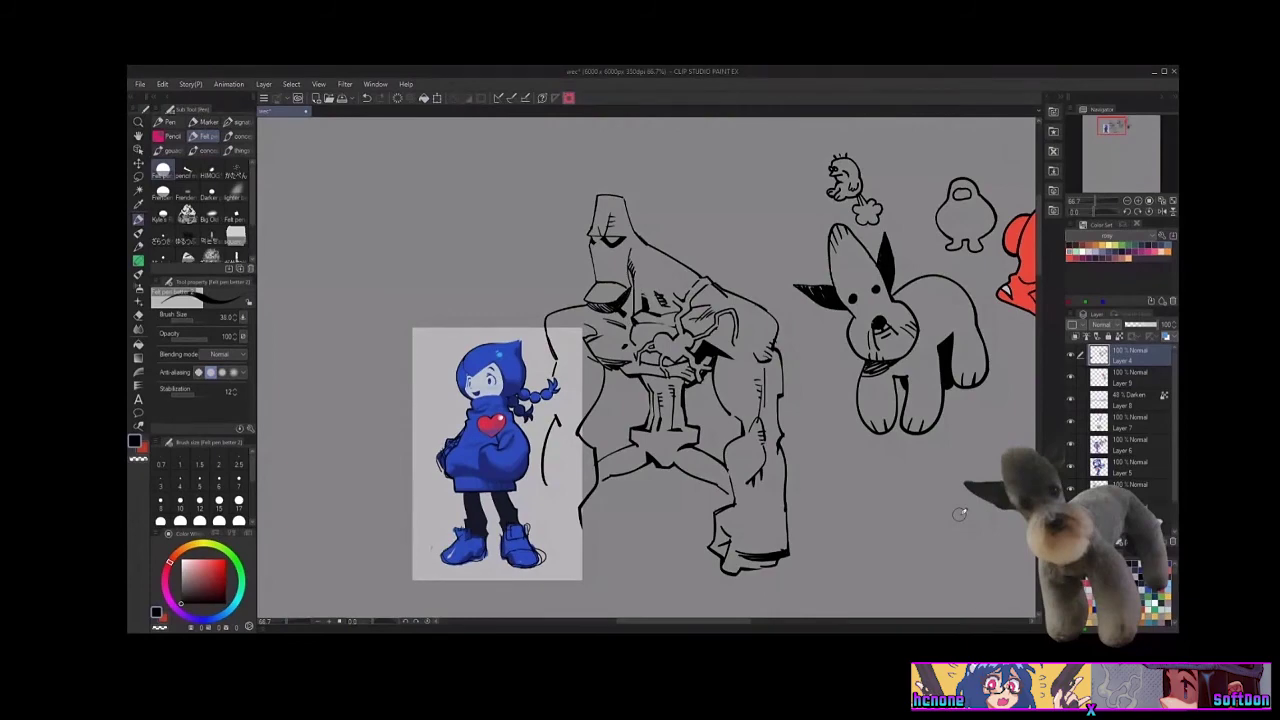
pyautogui.scroll(1, 960, 514)
pyautogui.moveTo(774, 369); pyautogui.dragTo(983, 563)
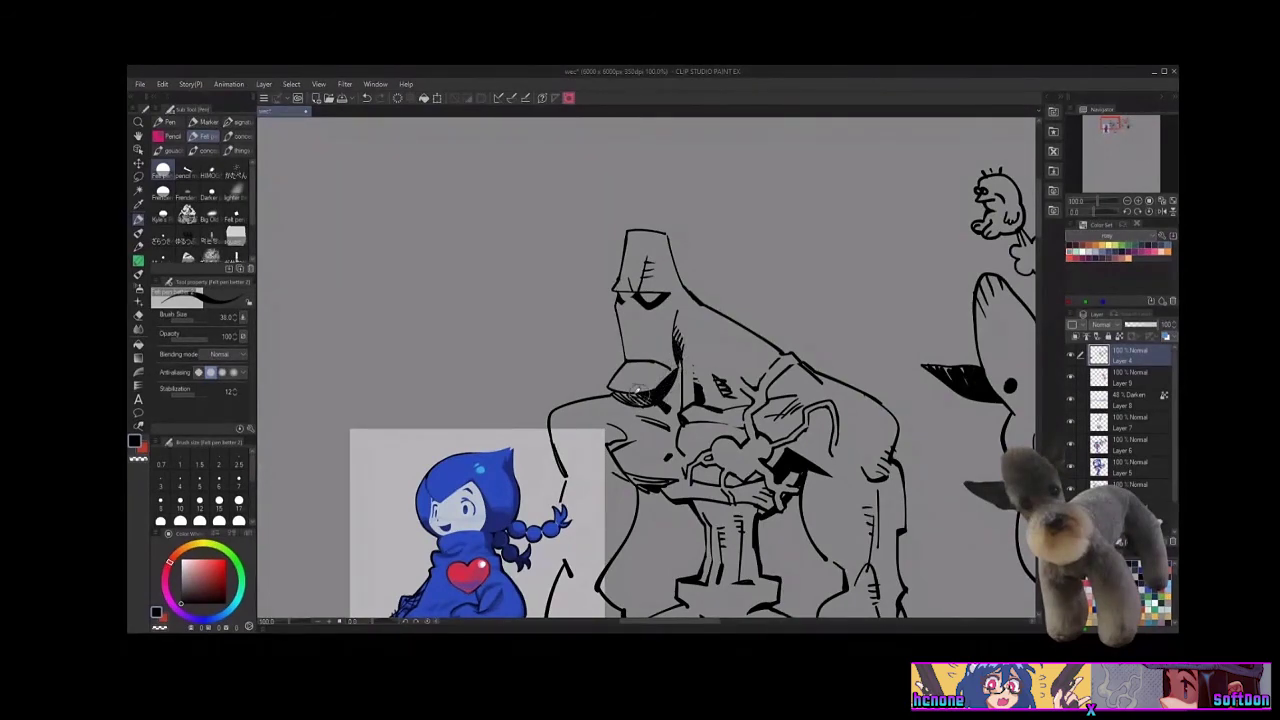
pyautogui.click(1138, 211)
pyautogui.click(1138, 211)
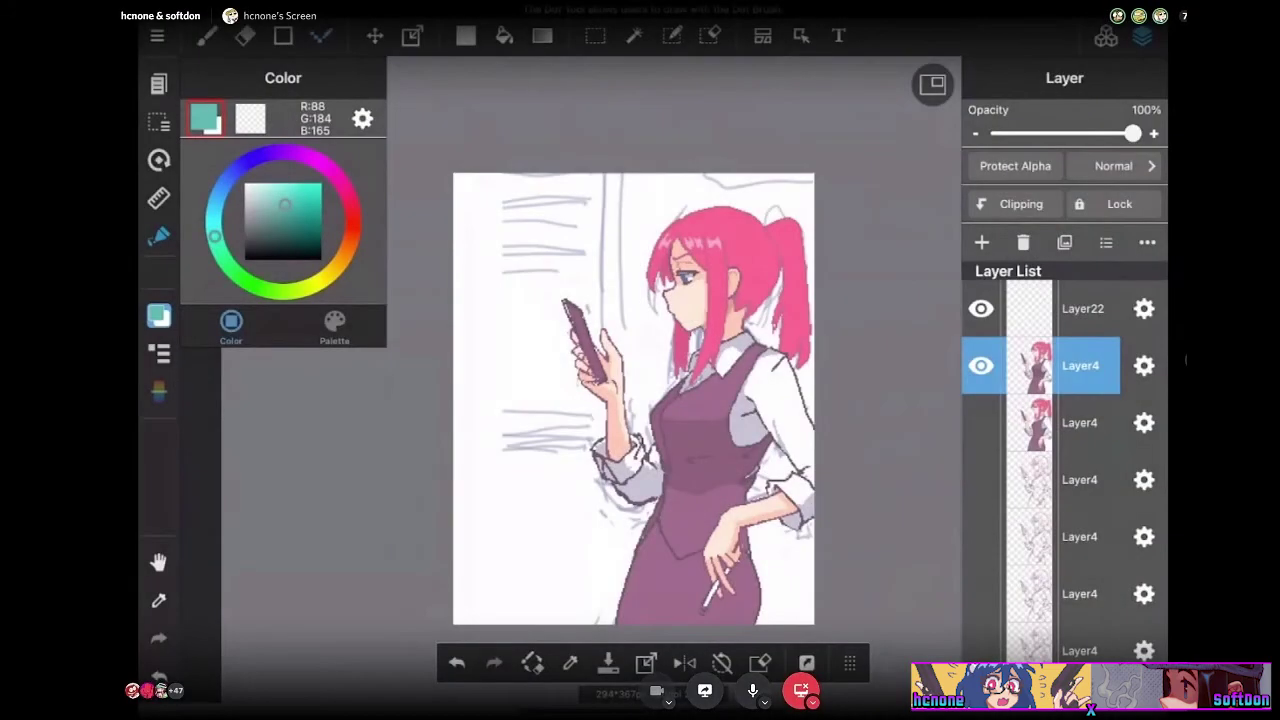
# Select Layer22 above the pink-haired woman's artwork and set its blending mode to Saturation
pyautogui.click(1060, 308)
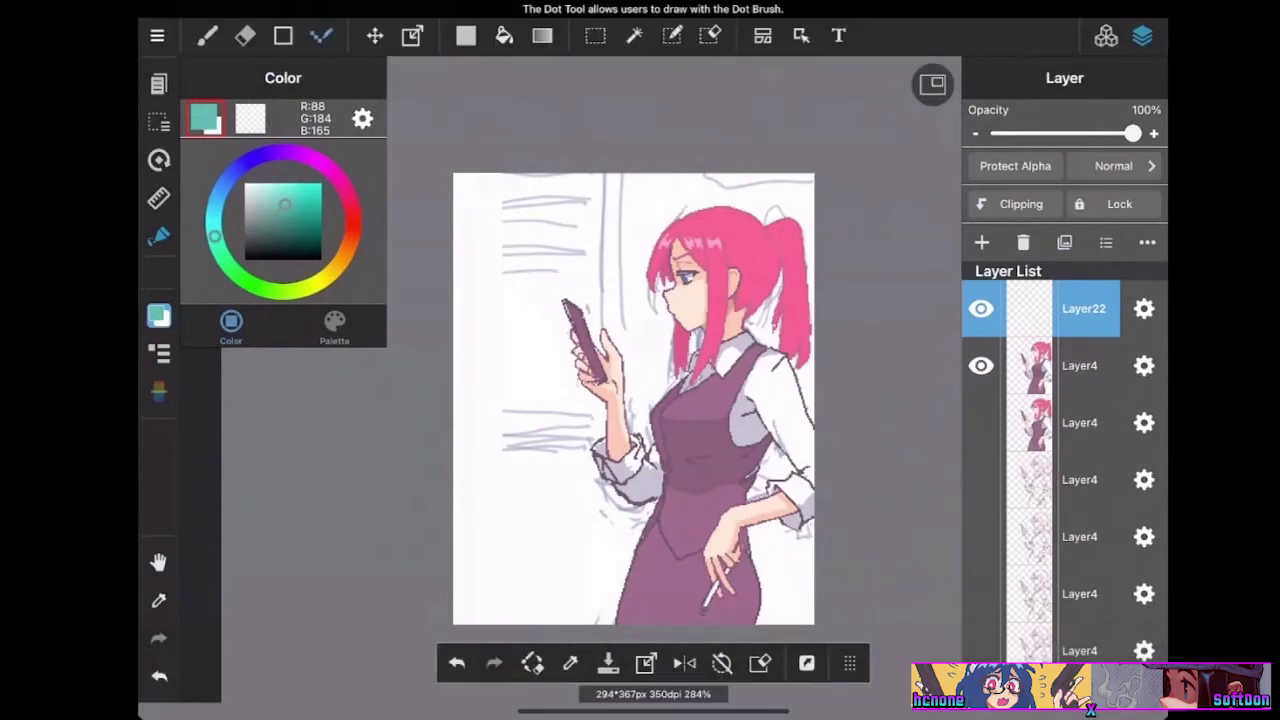
pyautogui.click(1147, 242)
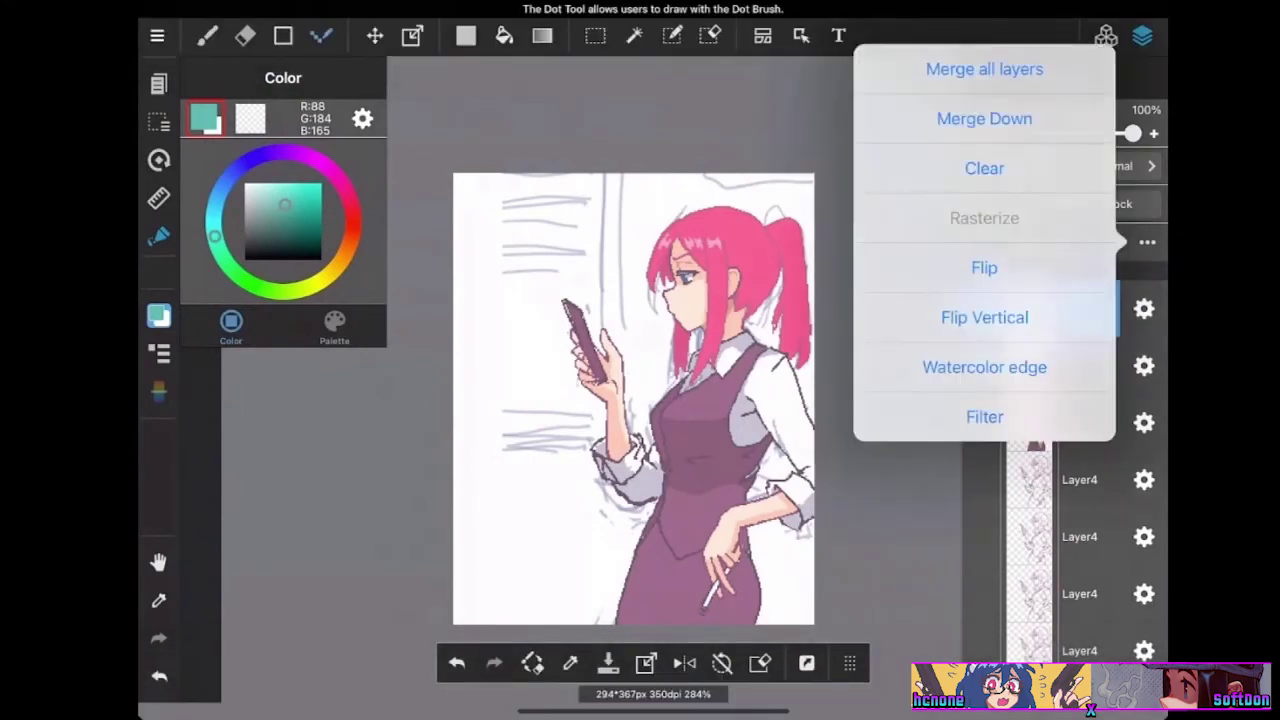
pyautogui.click(1134, 166)
pyautogui.click(1134, 166)
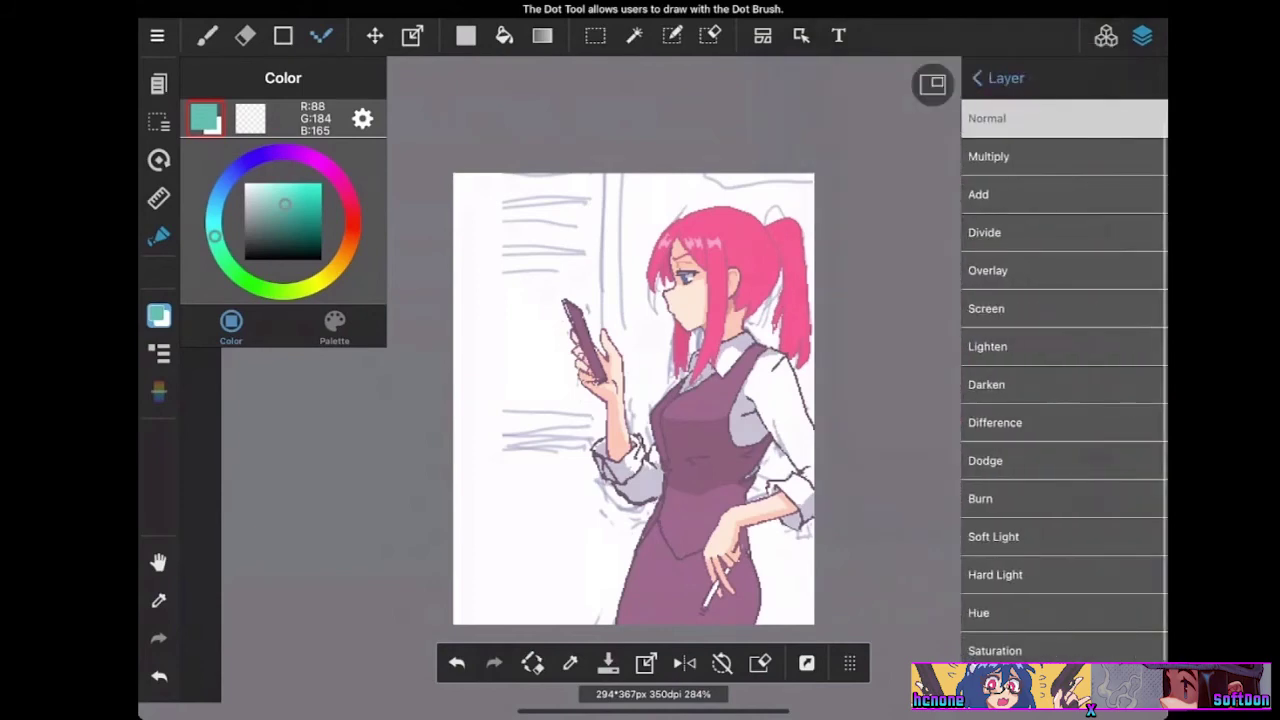
pyautogui.click(1063, 650)
pyautogui.click(998, 78)
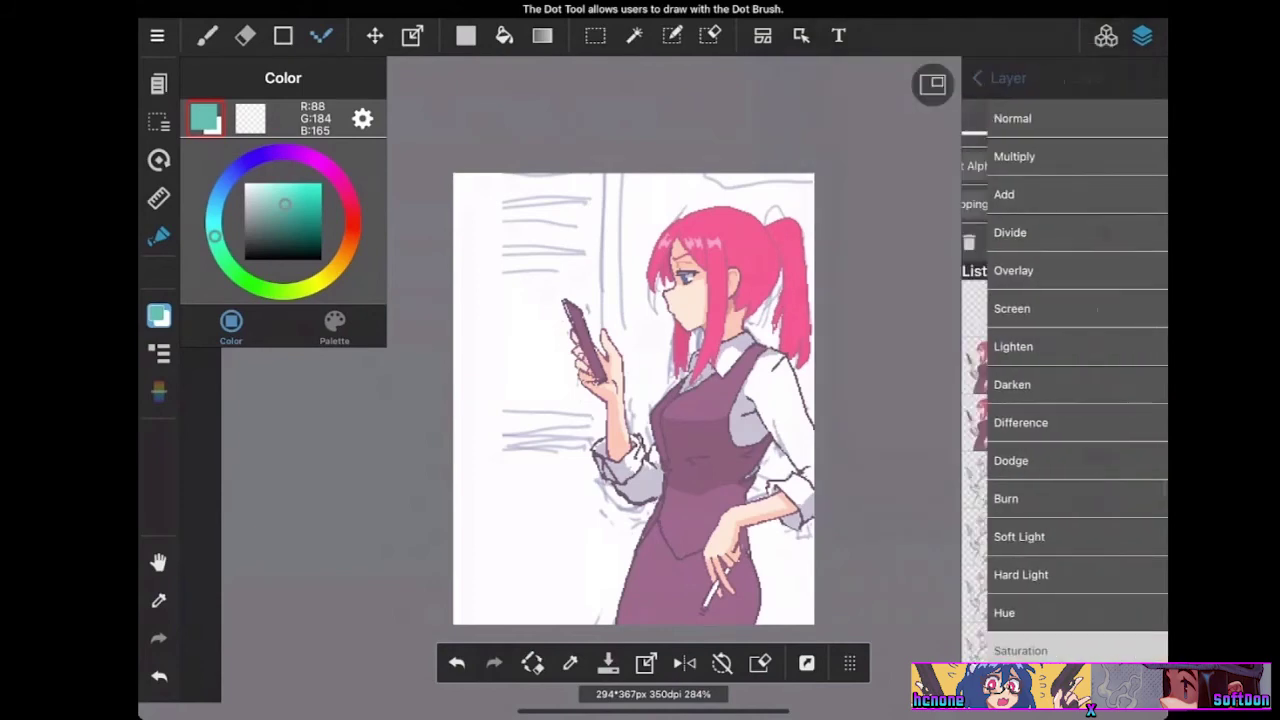
# Set the drawing colour to pure black and flood Layer22 with the Bucket tool to preview the artwork in greyscale
pyautogui.moveTo(285, 204); pyautogui.dragTo(321, 259)
pyautogui.click(504, 35)
pyautogui.click(606, 517)
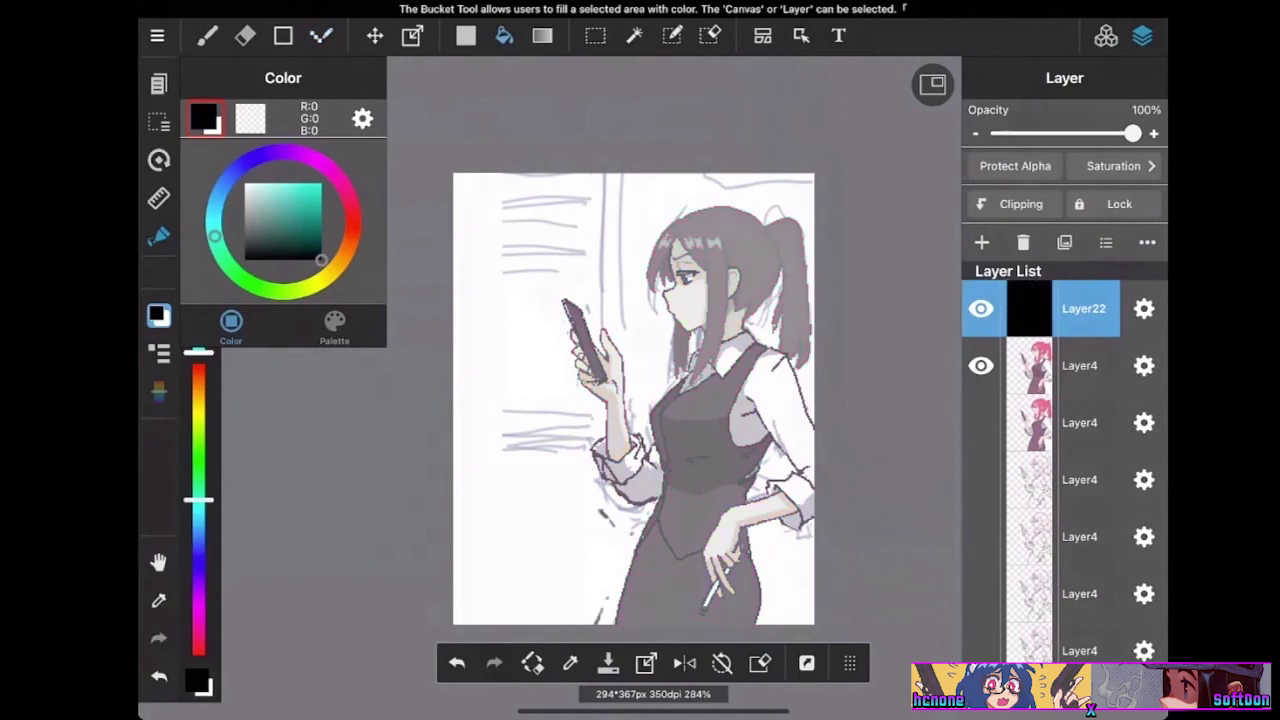
pyautogui.scroll(3, 633, 398)
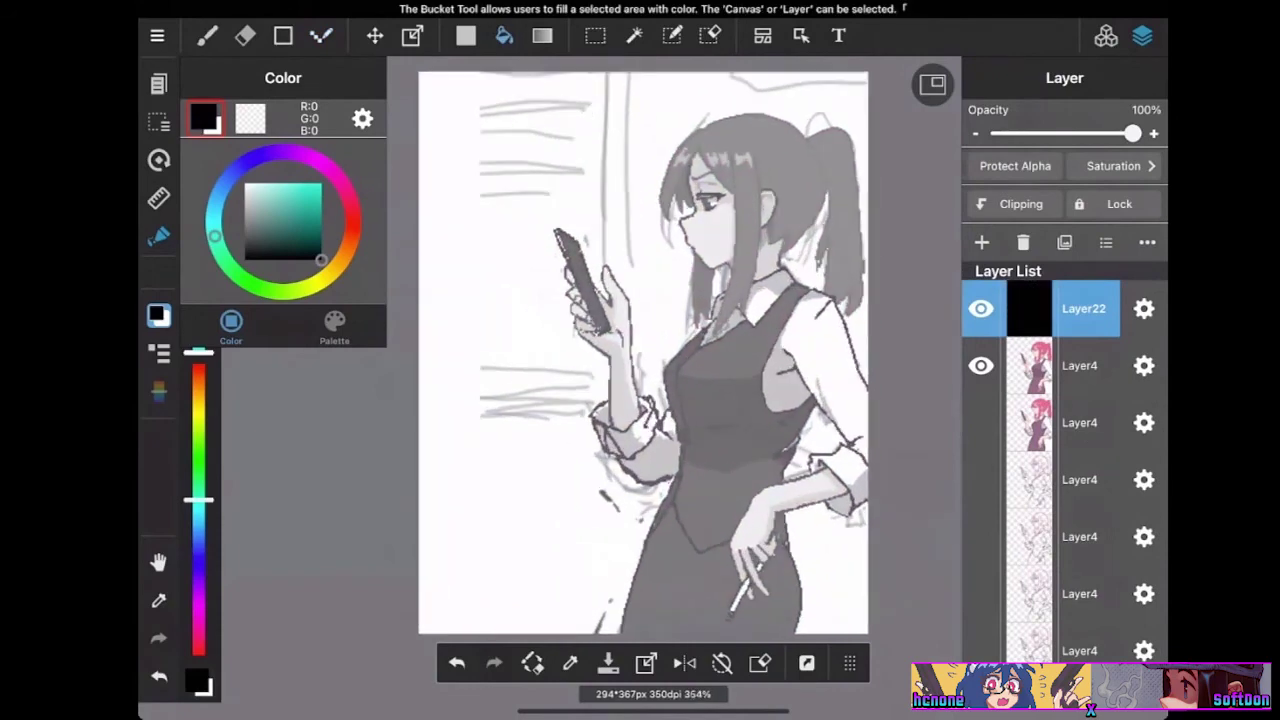
# Select the character artwork layer directly below Layer22 and set the drawing colour to teal, RGB 55, 170, 147
pyautogui.click(1079, 365)
pyautogui.scroll(-2, 640, 352)
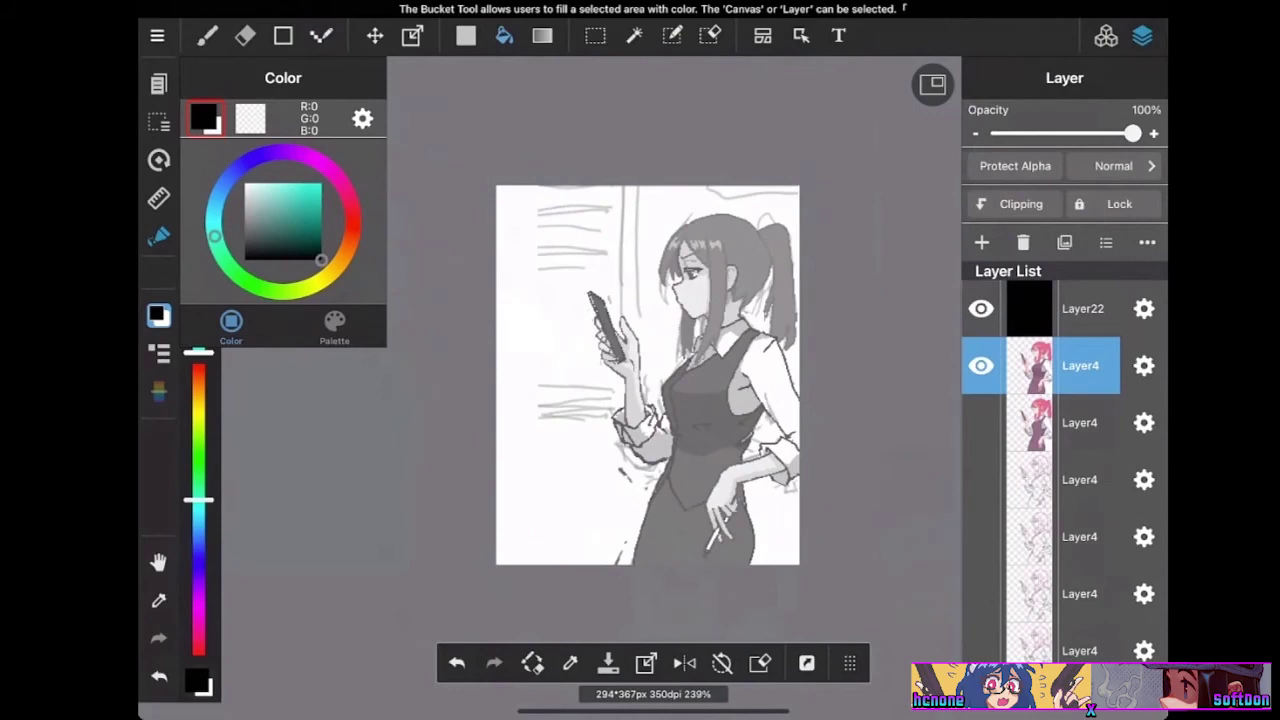
pyautogui.moveTo(321, 259); pyautogui.dragTo(297, 191)
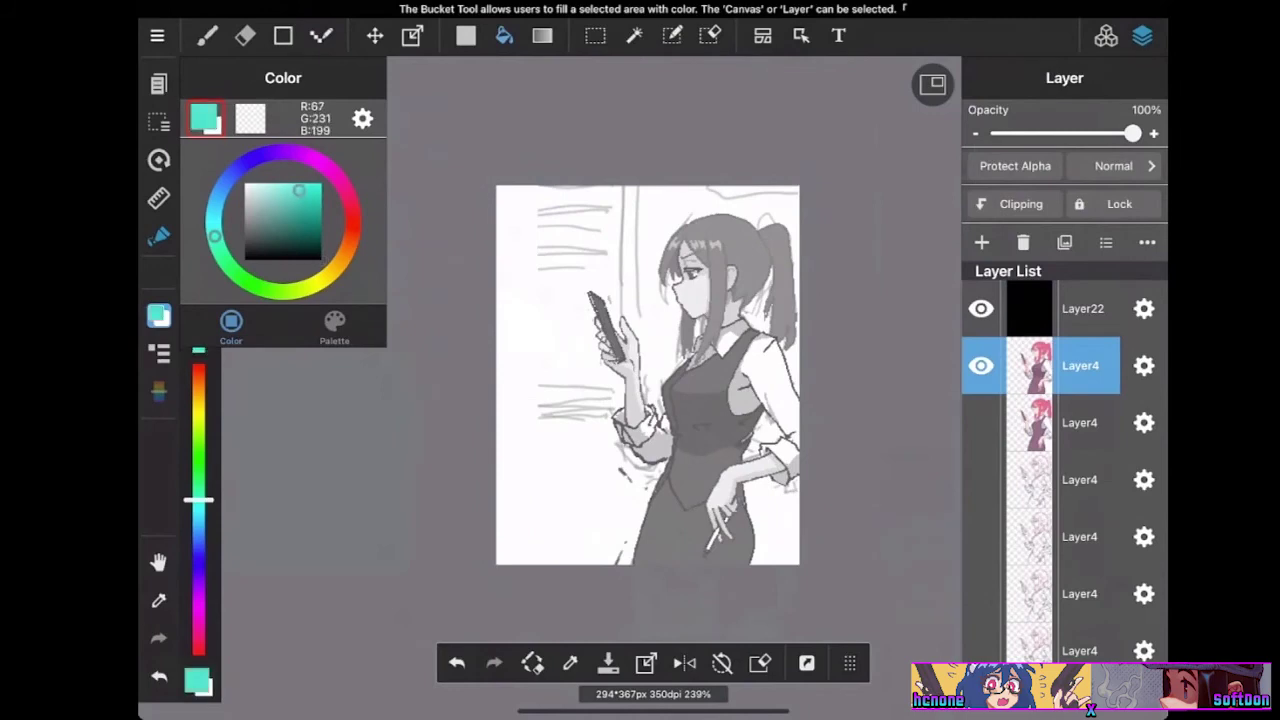
pyautogui.click(296, 207)
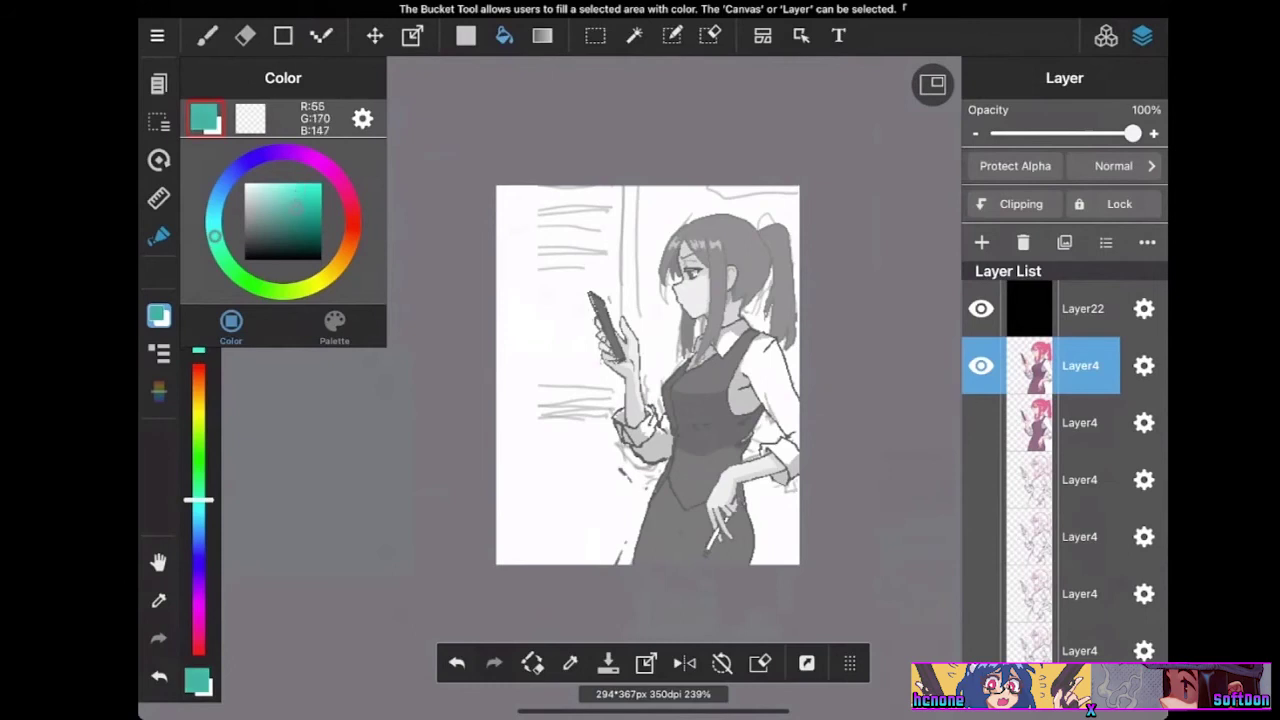
pyautogui.scroll(3, 706, 407)
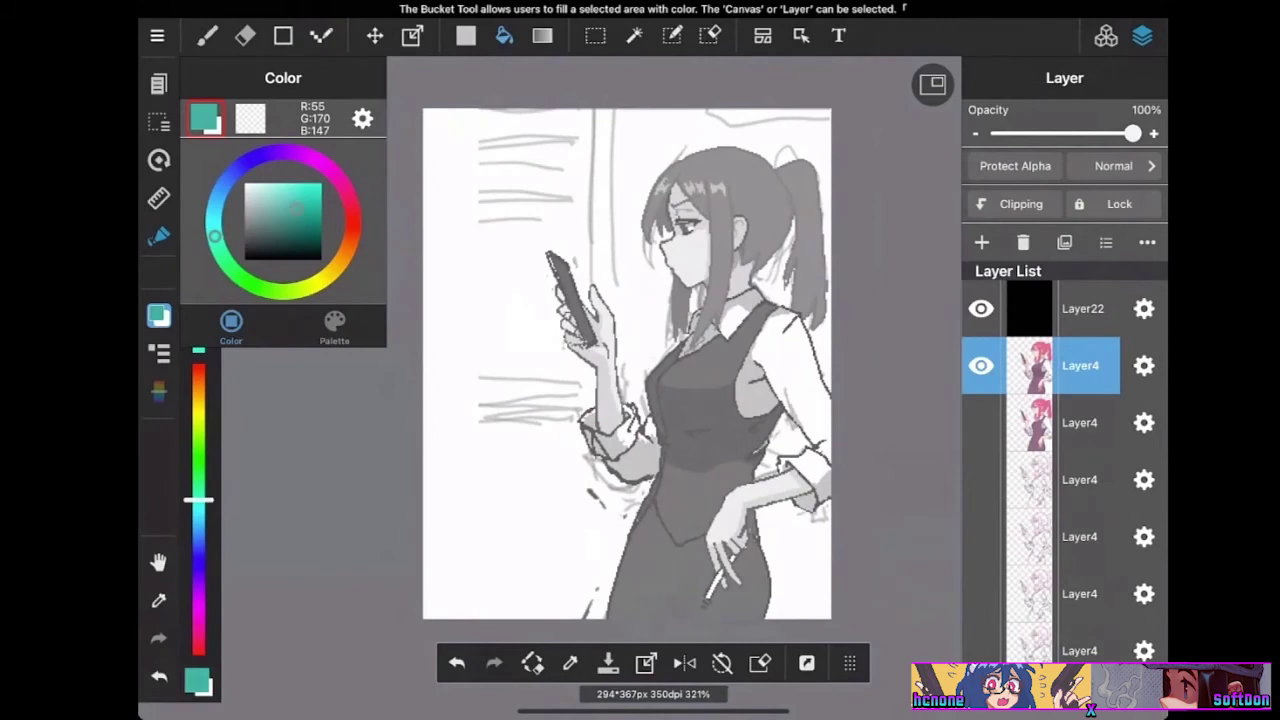
# Hide the black Saturation layer above the pink-haired woman's artwork
pyautogui.click(981, 308)
pyautogui.scroll(-4, 627, 364)
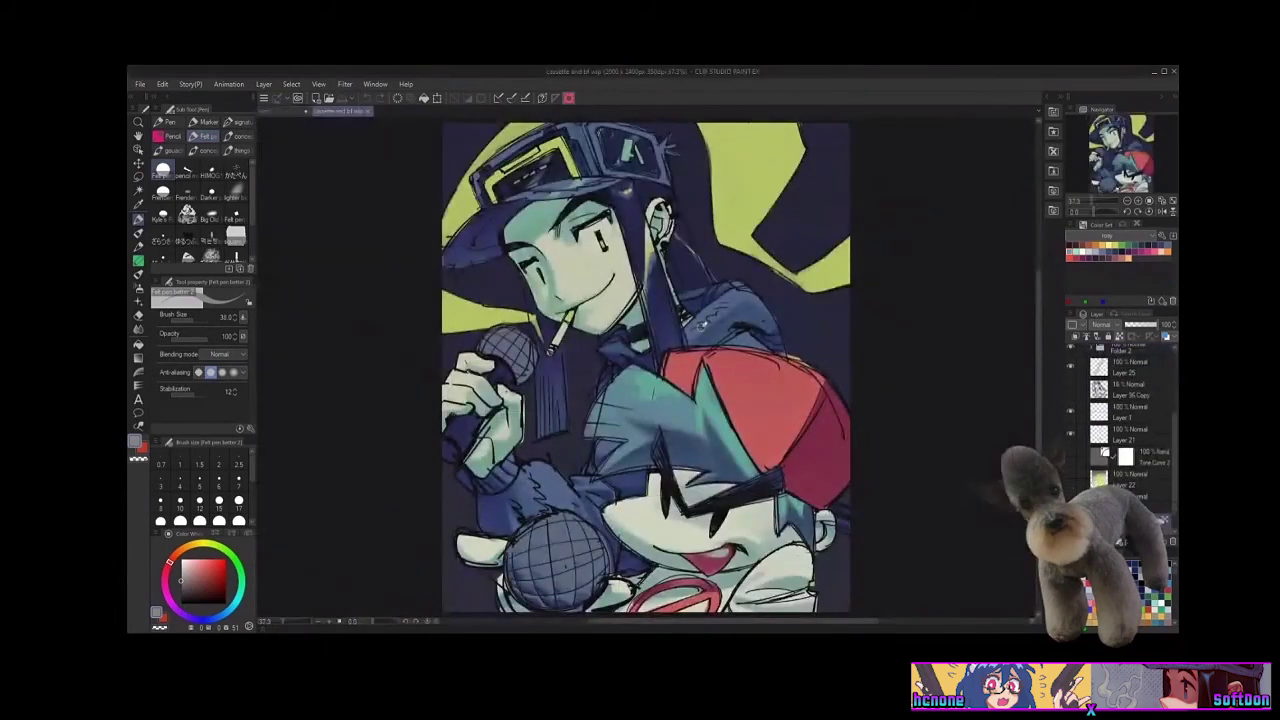
pyautogui.scroll(-1, 715, 213)
pyautogui.moveTo(748, 290); pyautogui.dragTo(745, 327)
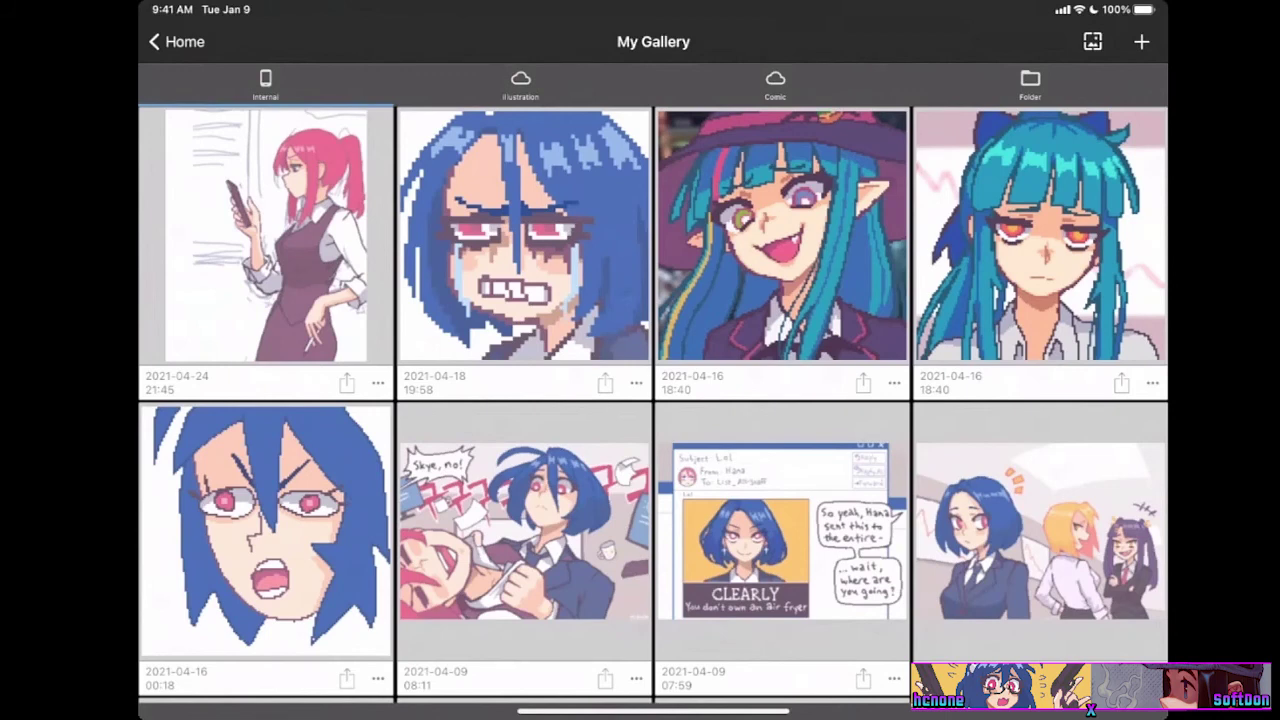
# Open the pink-haired woman's pixel drawing from the gallery
pyautogui.click(265, 235)
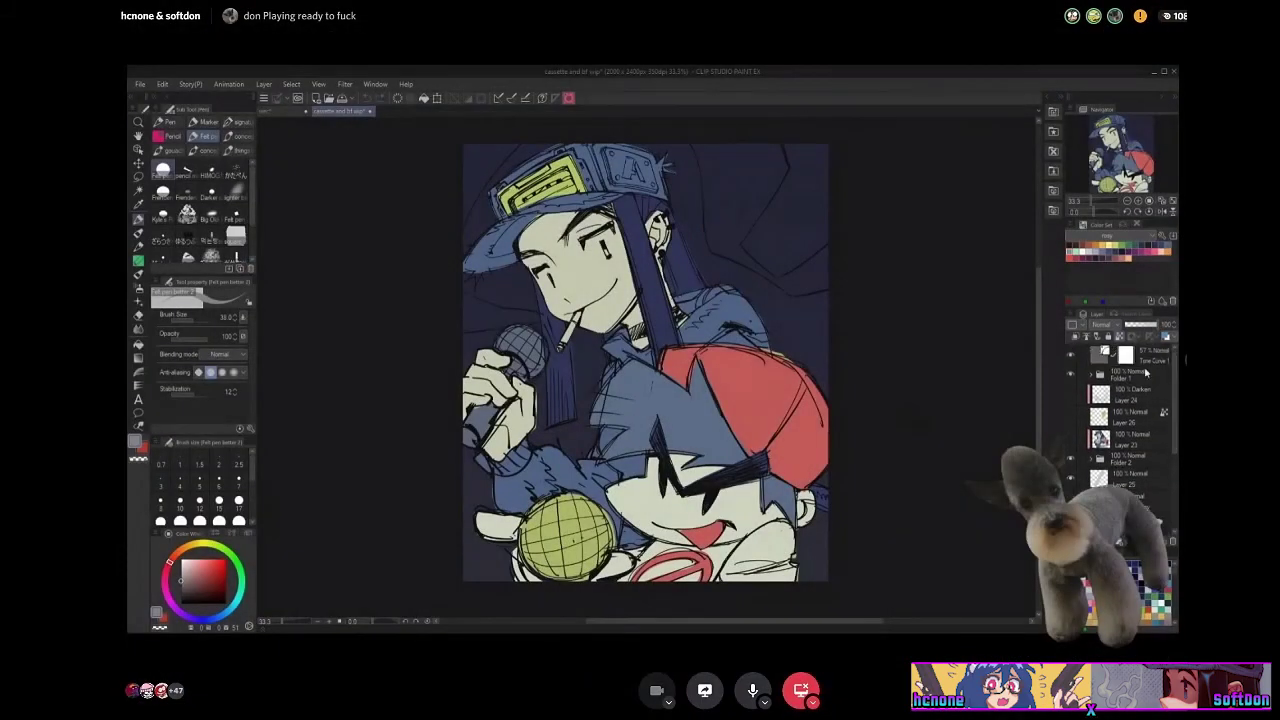
# Hide the Folder 2 colours and the Tone Curve 1 correction layer on the artwork of the two characters with microphones
pyautogui.click(1070, 362)
pyautogui.click(1070, 375)
pyautogui.click(1070, 459)
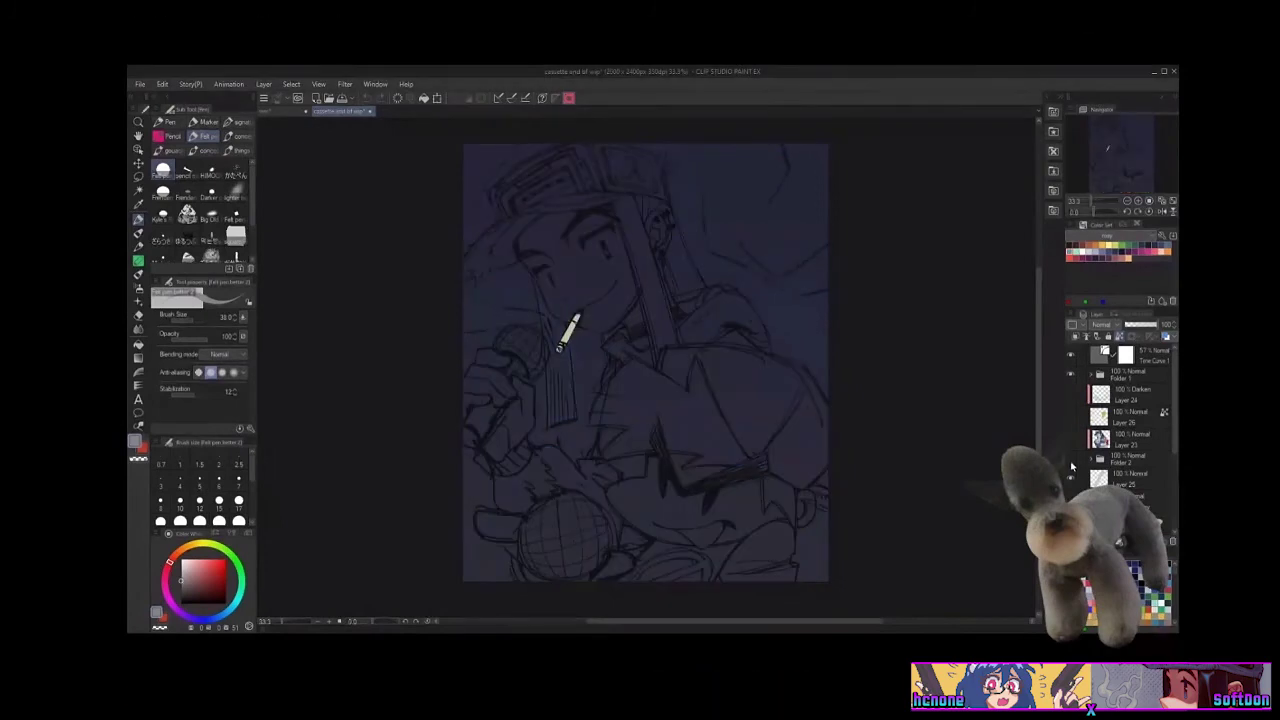
pyautogui.click(1070, 356)
pyautogui.click(1069, 360)
pyautogui.click(1070, 360)
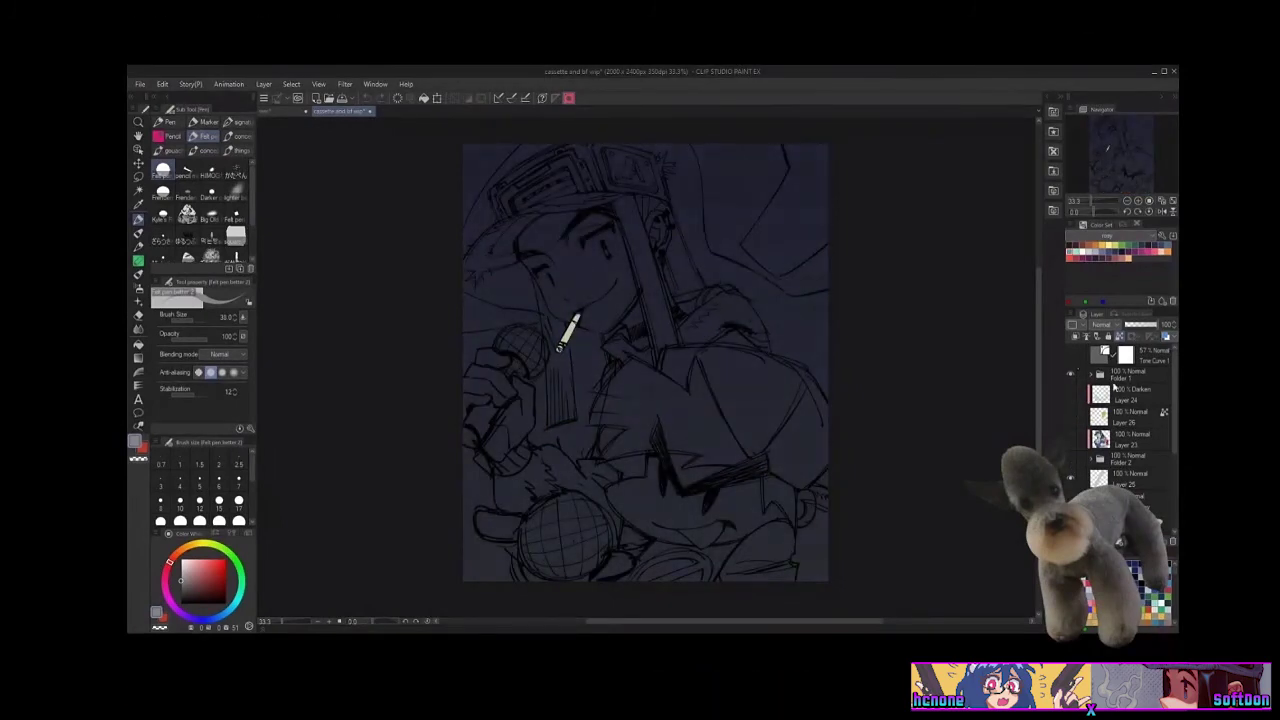
# Toggle the bottom background layer off and on to view the two characters' line art without its backdrop
pyautogui.moveTo(1172, 400); pyautogui.dragTo(1168, 512)
pyautogui.click(1070, 501)
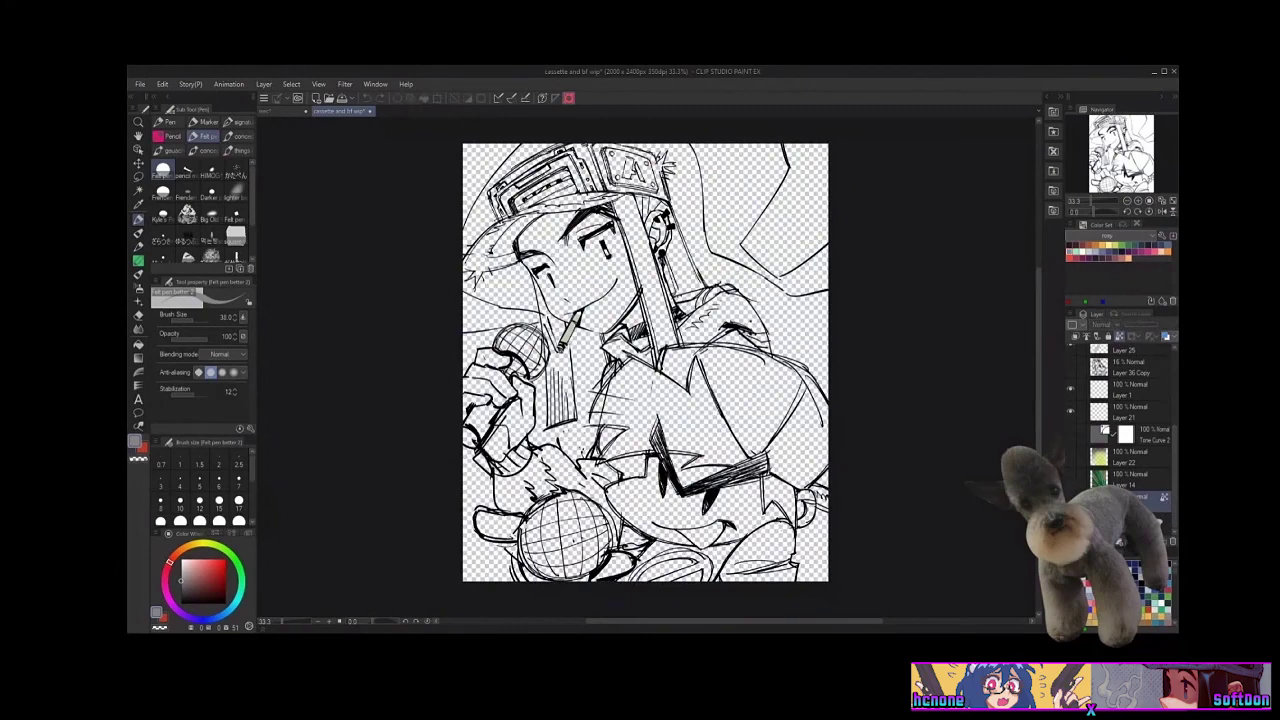
pyautogui.click(1070, 501)
pyautogui.moveTo(952, 535); pyautogui.dragTo(991, 556)
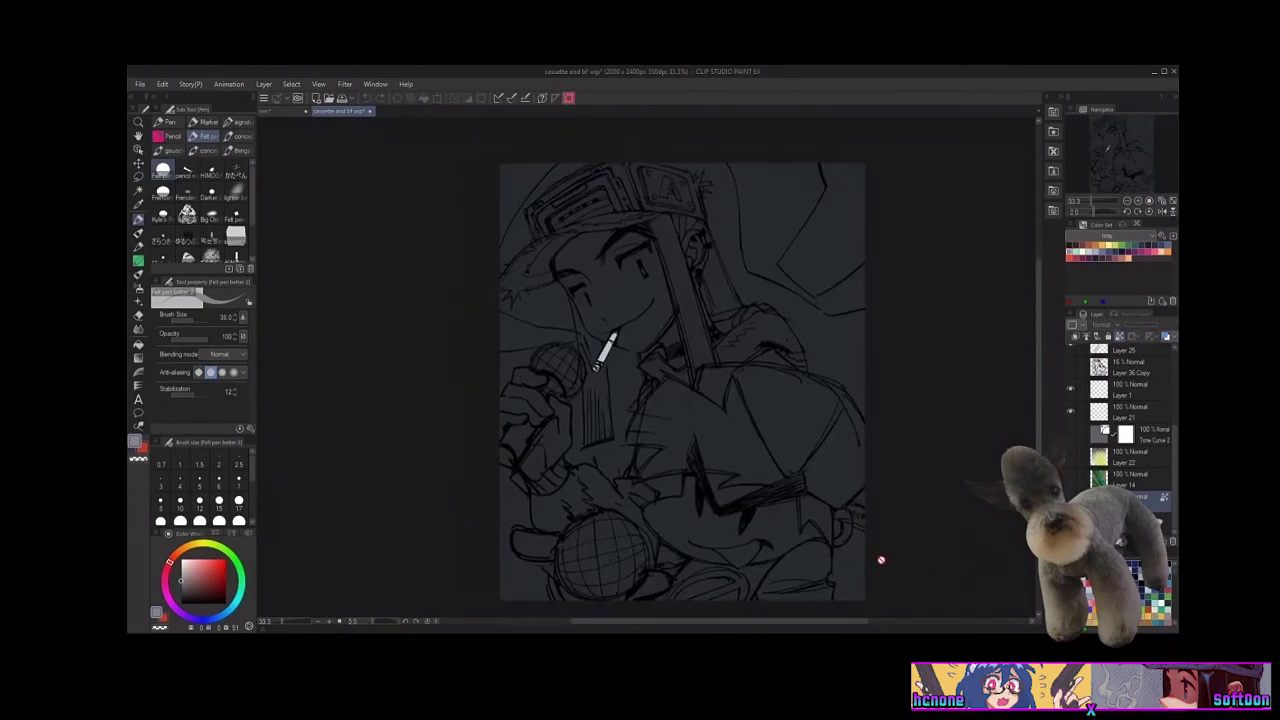
pyautogui.scroll(-1, 945, 540)
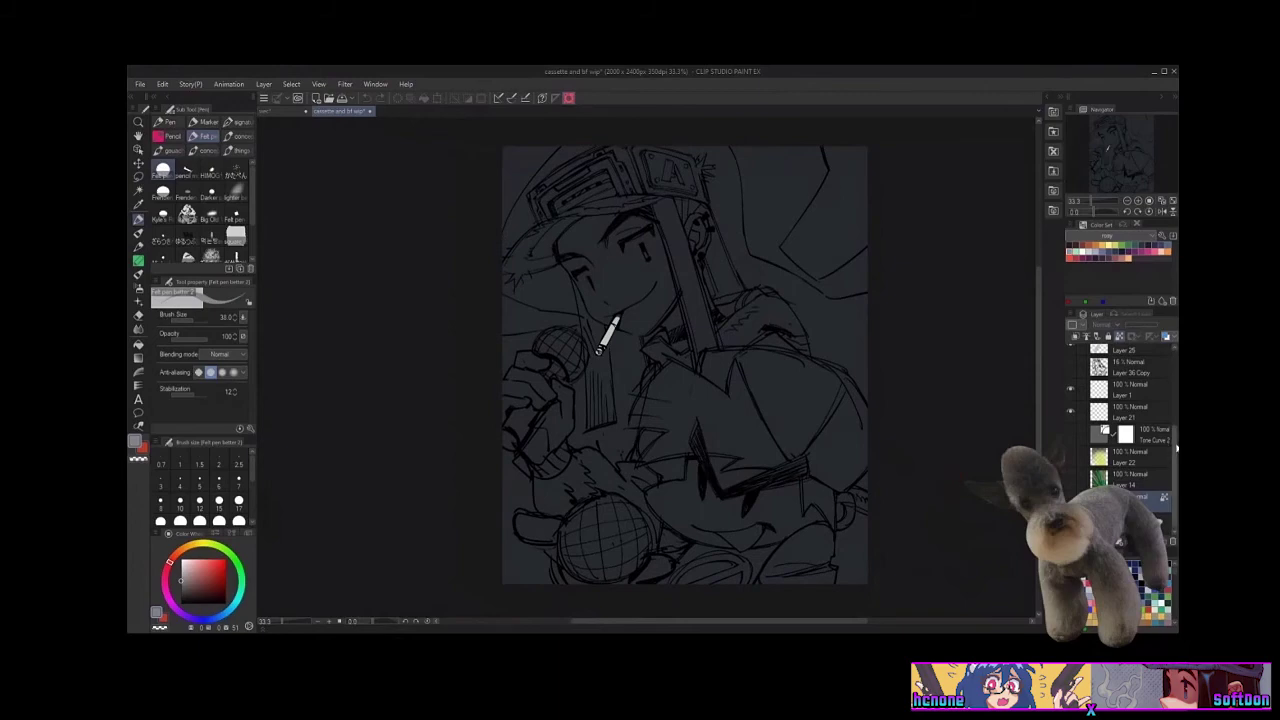
# Show Folder 2, Layer 23 and Layer 26 so the two characters appear in their shaded colours
pyautogui.scroll(5, 1070, 458)
pyautogui.click(1070, 458)
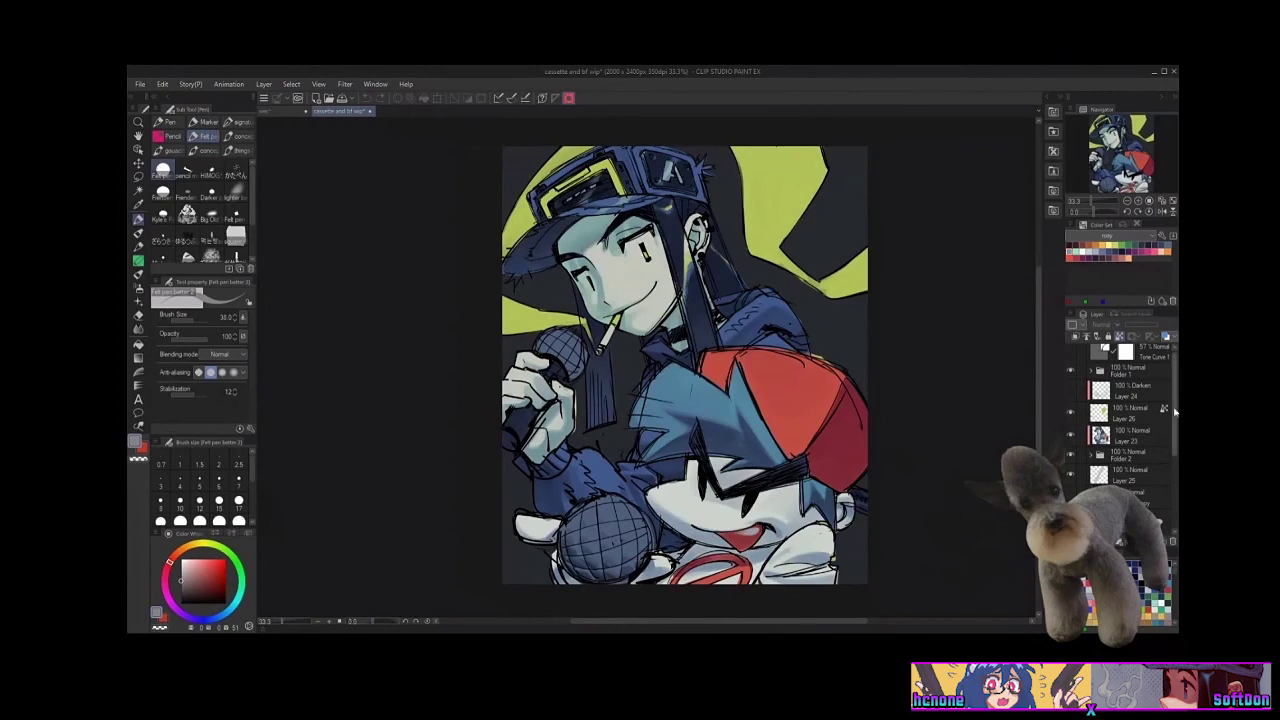
pyautogui.scroll(-5, 1164, 467)
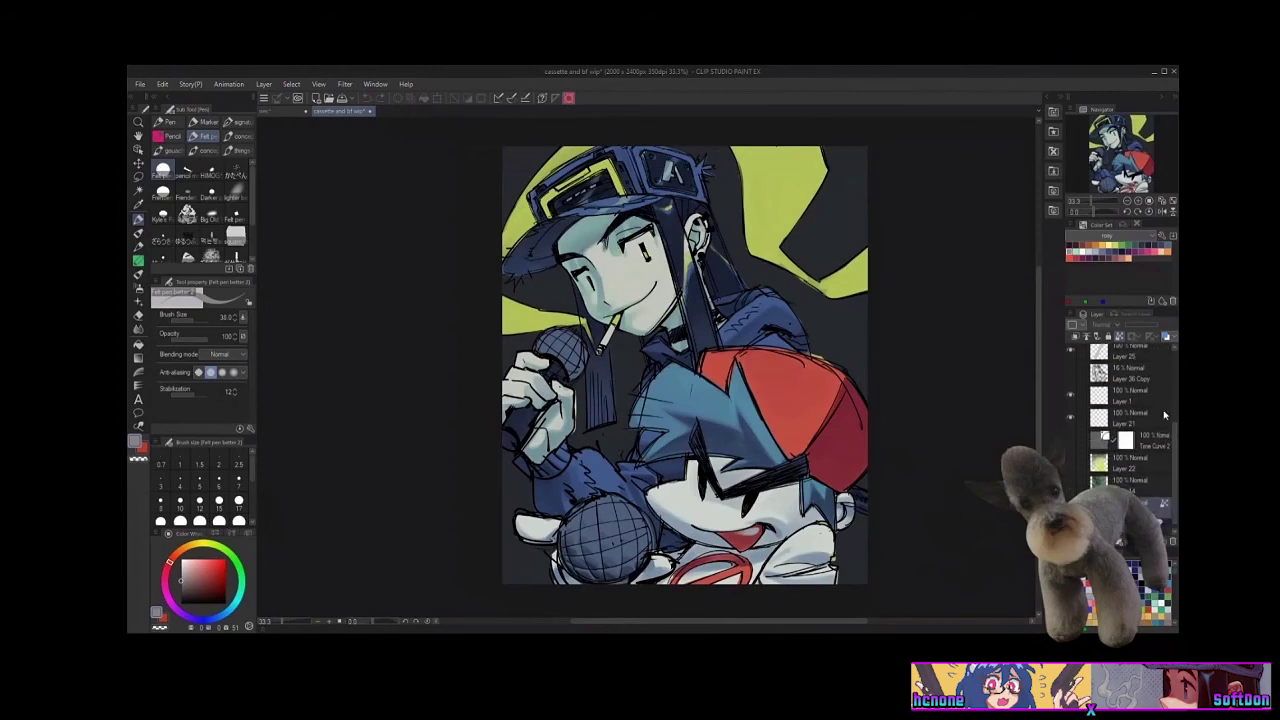
pyautogui.scroll(5, 1154, 430)
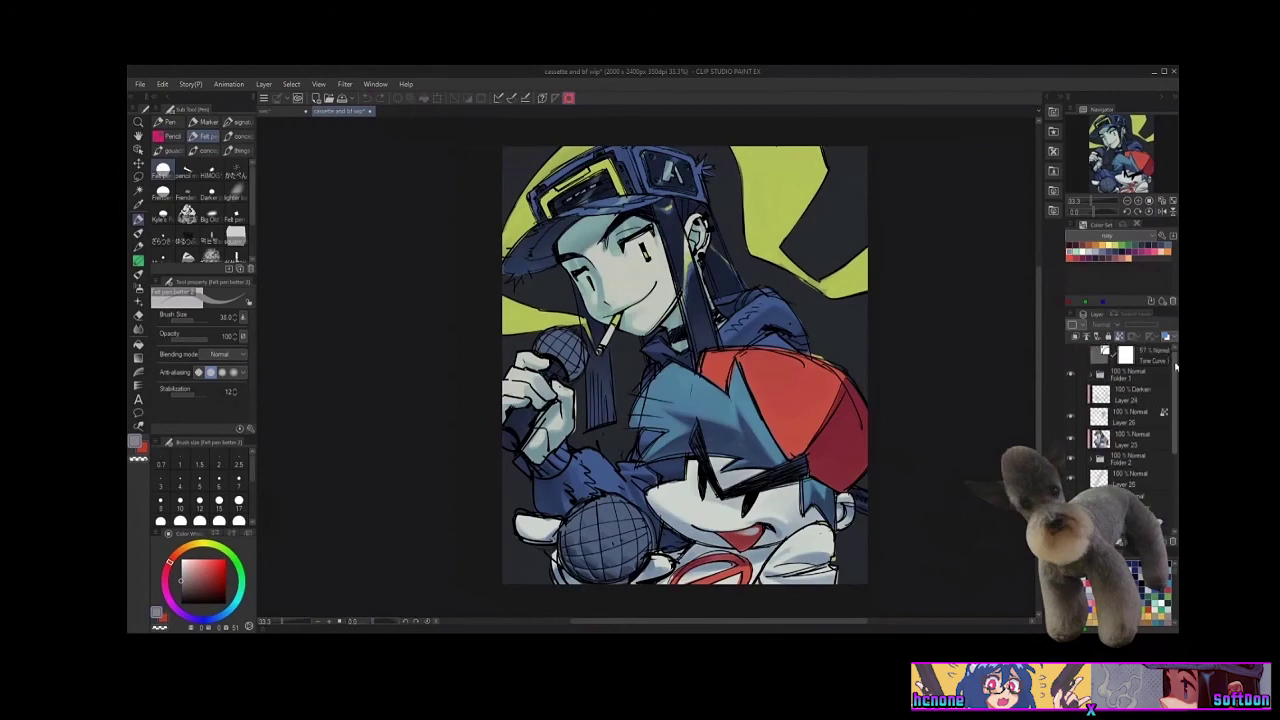
# Turn on the Tone Curve 1 and Tone Curve 2 correction layers over the shaded artwork
pyautogui.click(1071, 355)
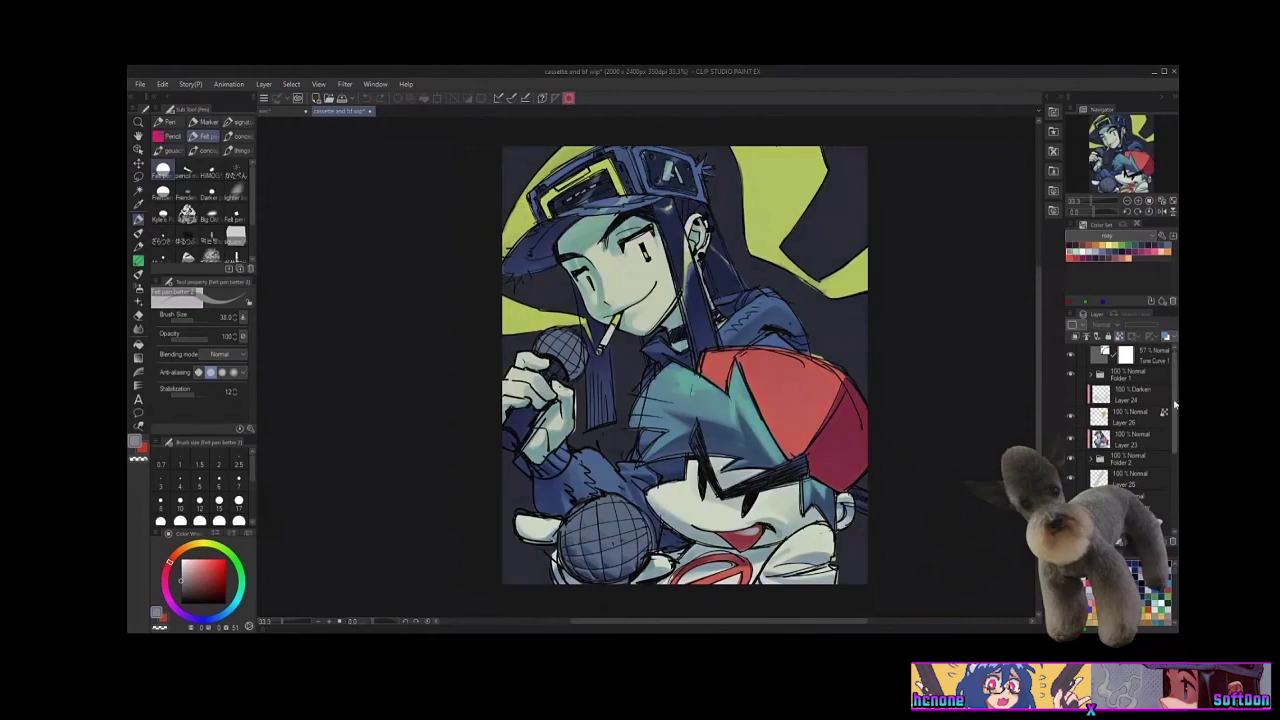
pyautogui.scroll(-5, 1175, 418)
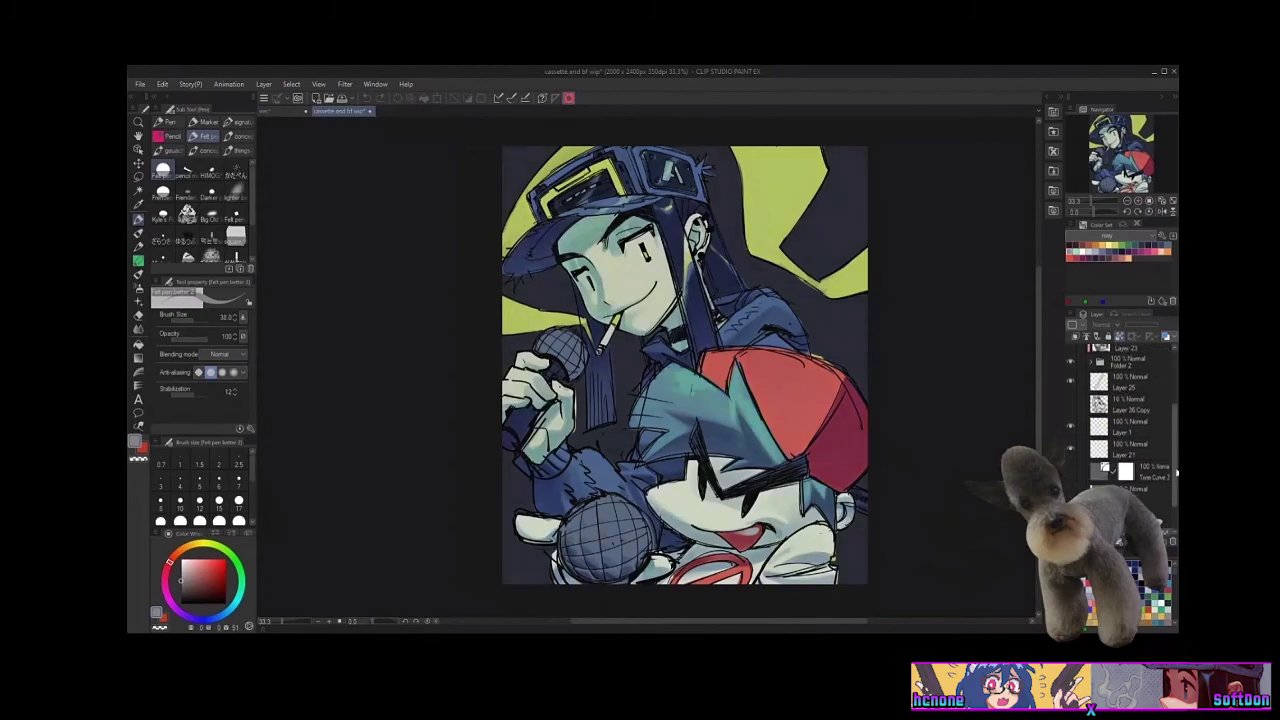
pyautogui.click(1071, 459)
pyautogui.moveTo(985, 517); pyautogui.dragTo(969, 550)
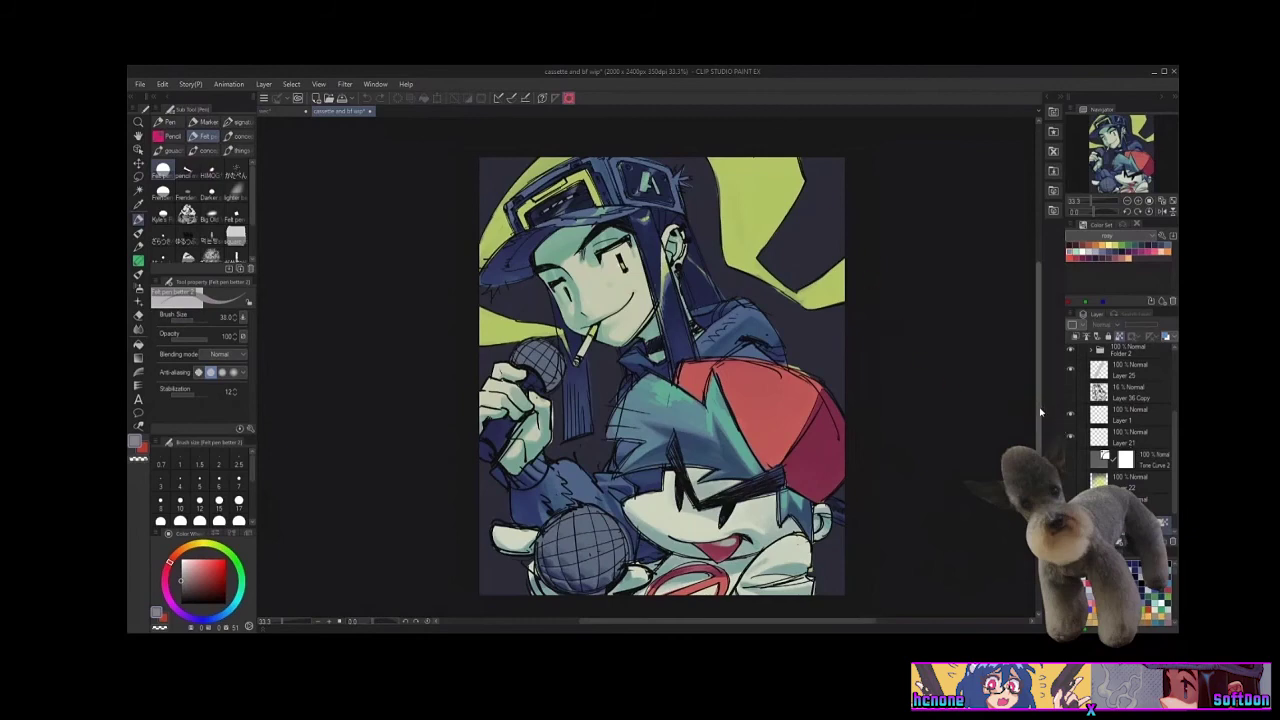
pyautogui.moveTo(1040, 412); pyautogui.dragTo(1040, 419)
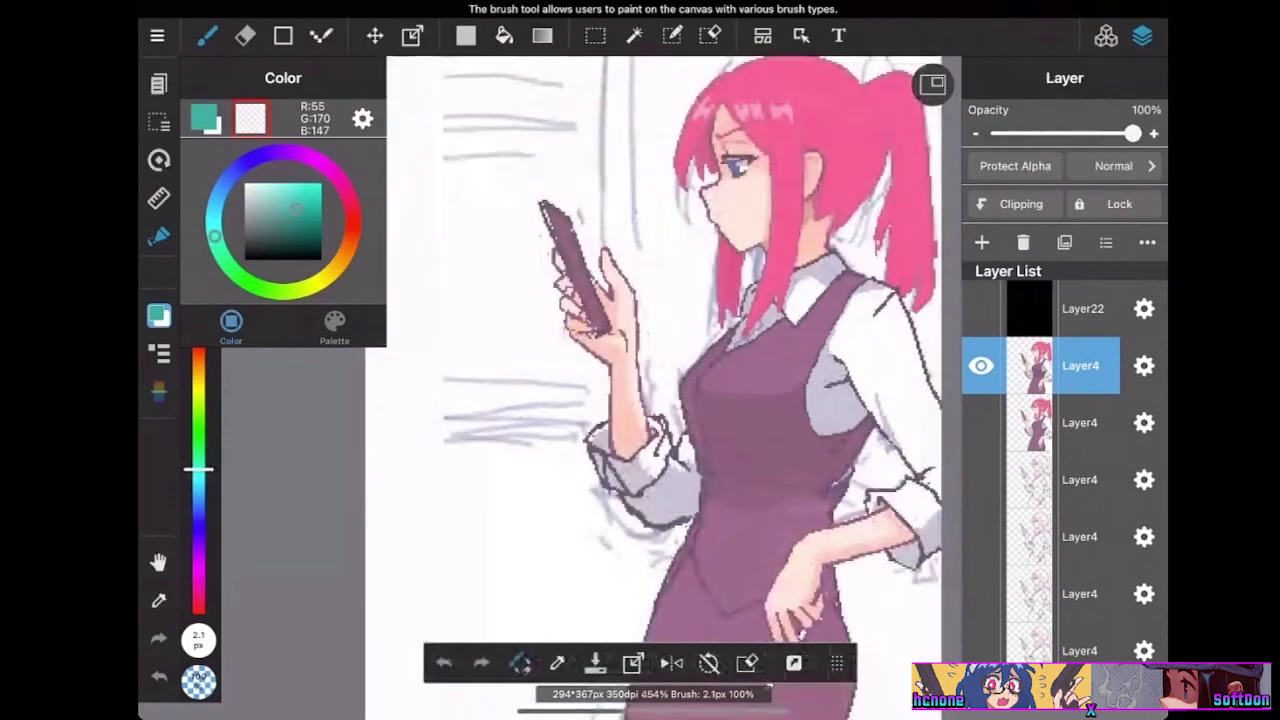
# Sample the vest's dark purple on the pink-haired woman and make it the active drawing colour, RGB 120, 85, 108
pyautogui.scroll(-2, 675, 360)
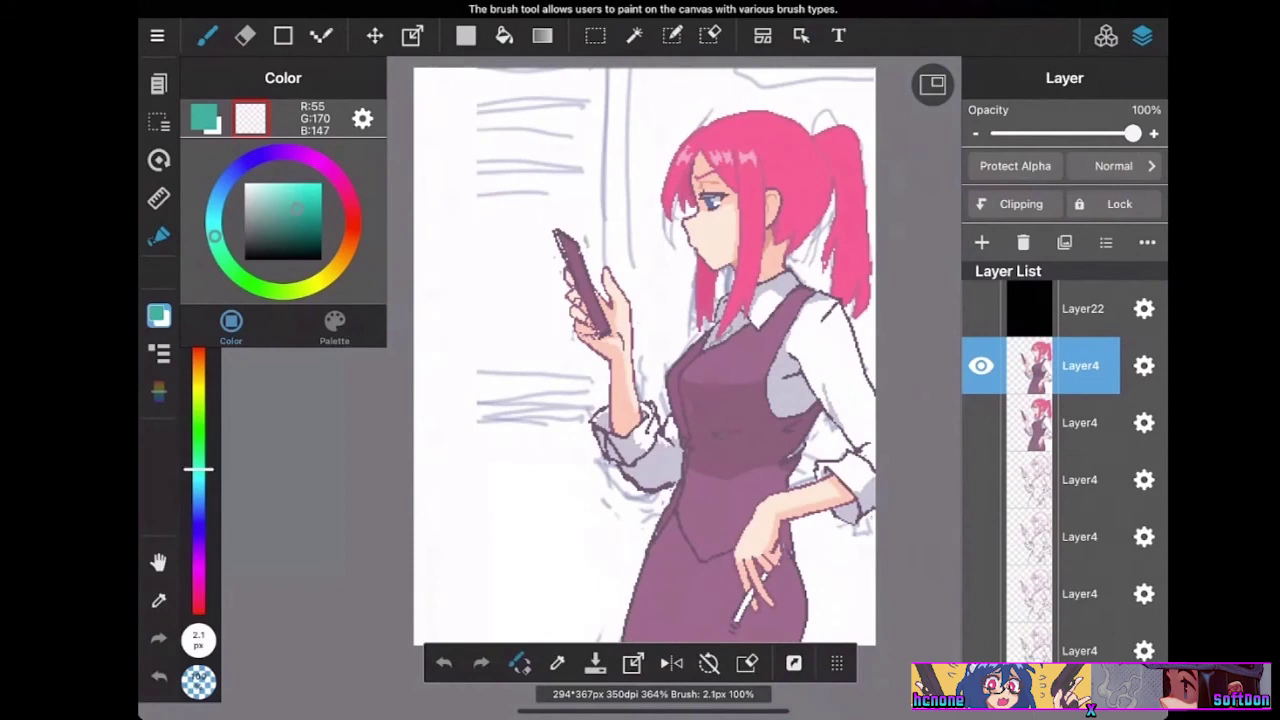
pyautogui.hscroll(1, 643, 355)
pyautogui.scroll(4, 700, 450)
pyautogui.click(609, 343)
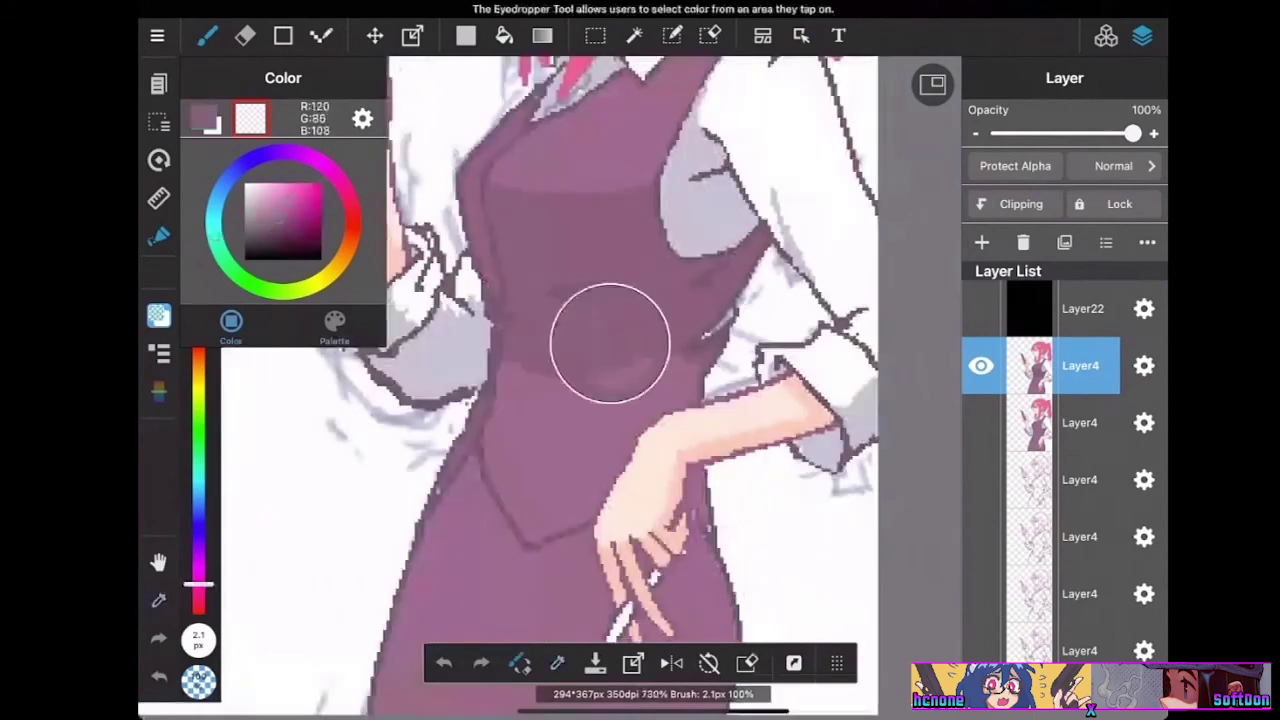
pyautogui.scroll(2, 641, 360)
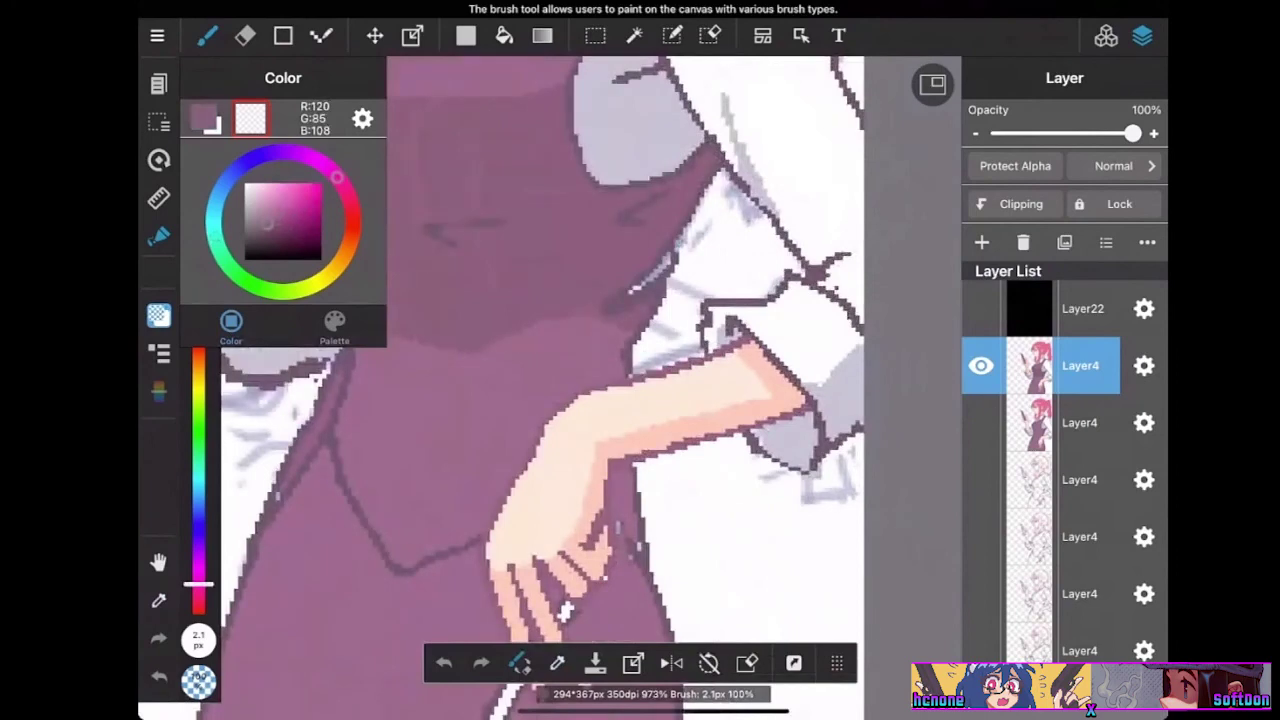
pyautogui.click(205, 118)
pyautogui.scroll(2, 838, 530)
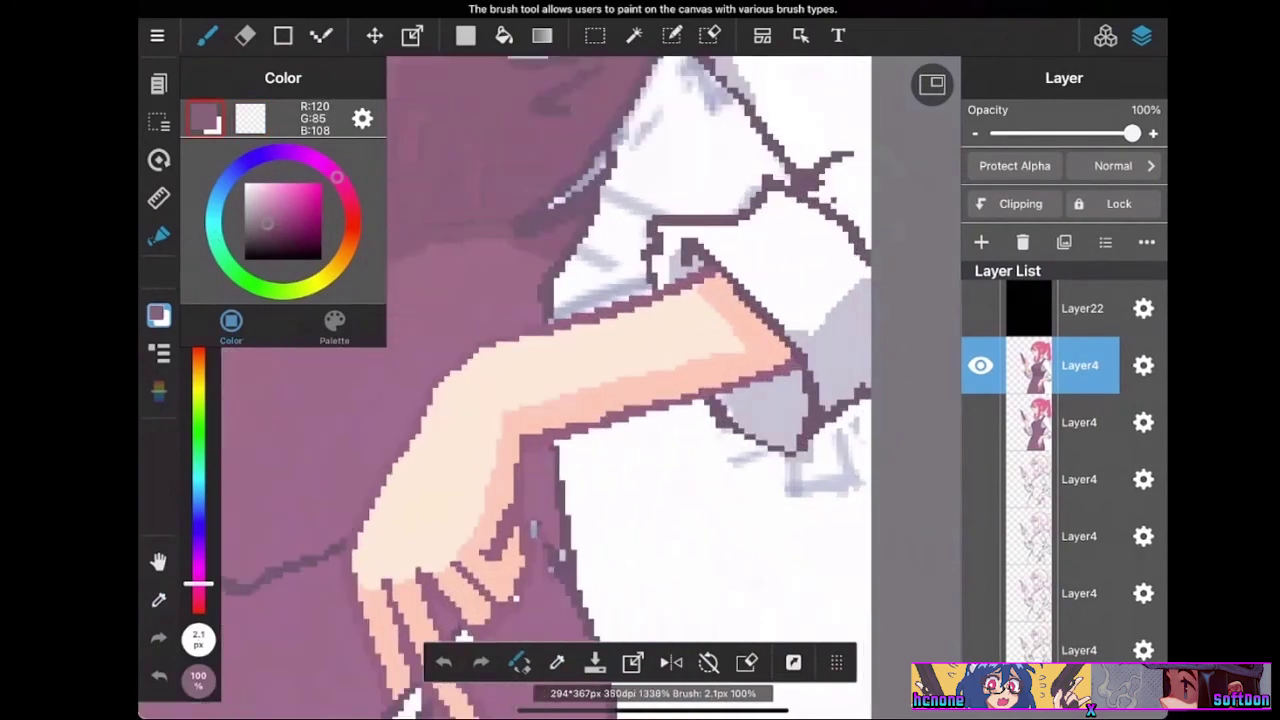
# Draw a shadow edge on the vest above the woman's lowered forearm and fill the enclosed area with the Bucket tool
pyautogui.moveTo(475, 249); pyautogui.dragTo(491, 314)
pyautogui.click(320, 35)
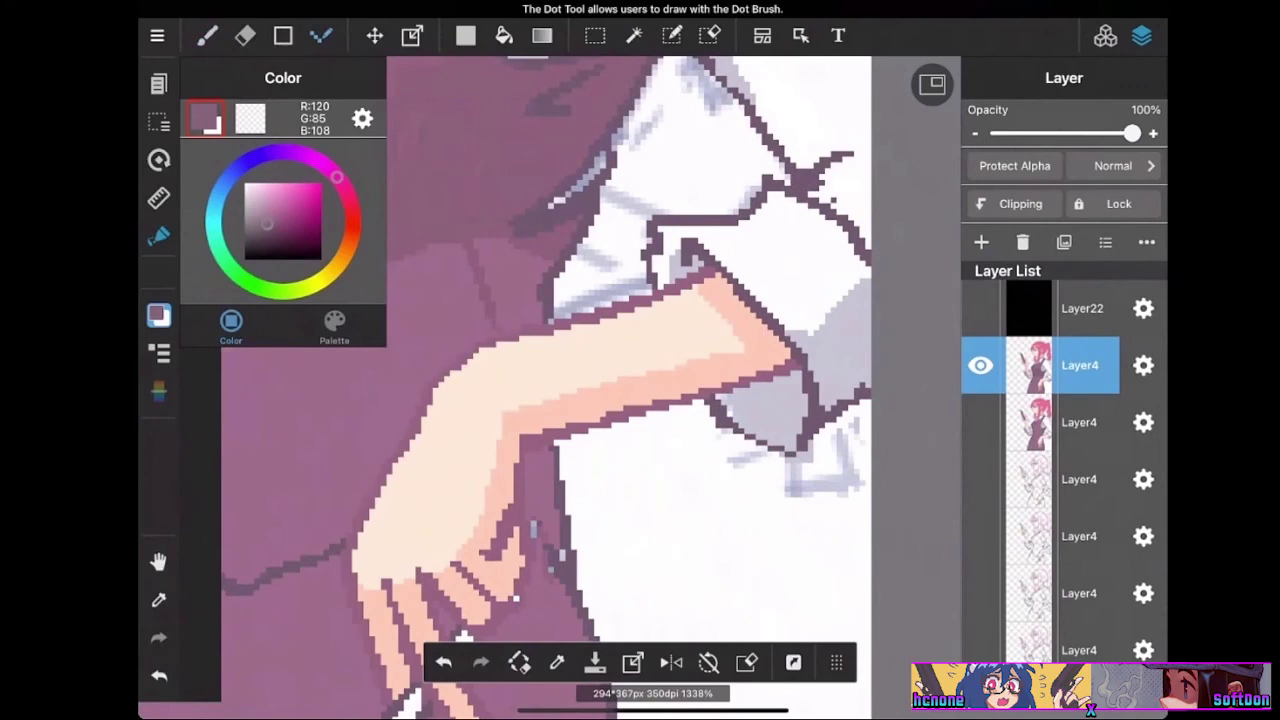
pyautogui.click(503, 35)
pyautogui.click(540, 480)
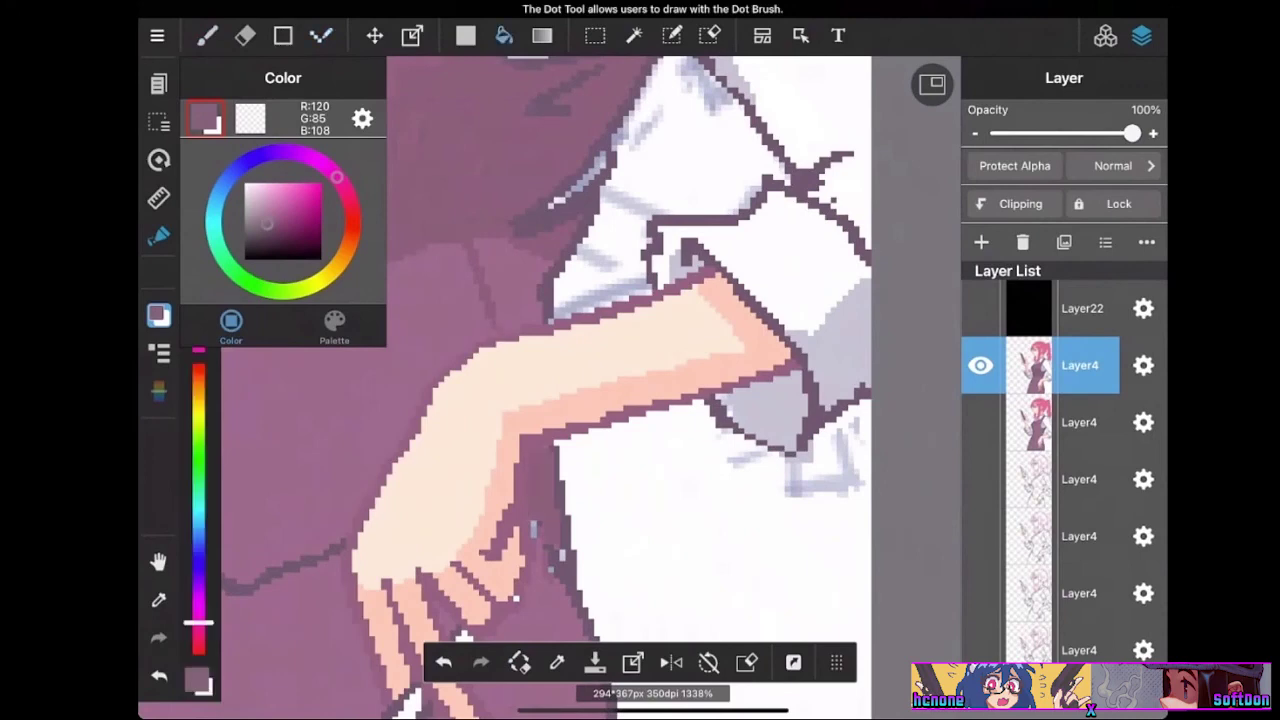
pyautogui.click(514, 285)
pyautogui.scroll(-1, 630, 320)
pyautogui.scroll(-5, 600, 380)
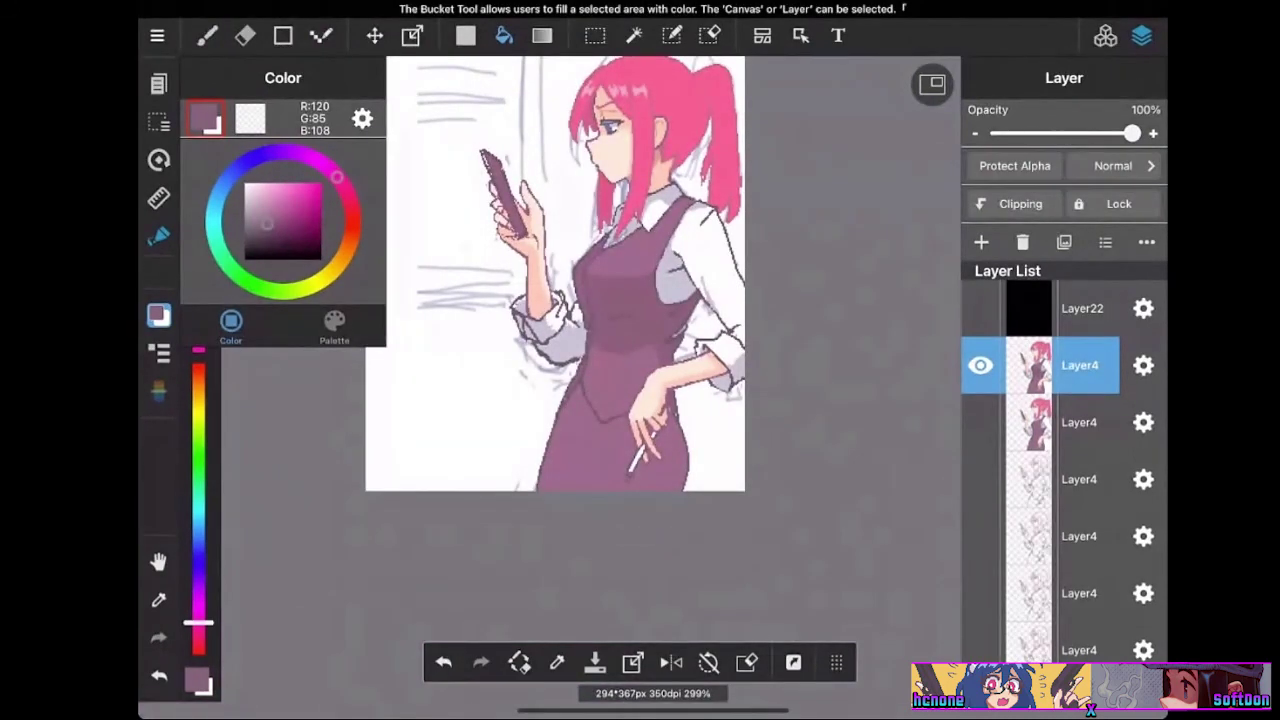
pyautogui.moveTo(1185, 360)
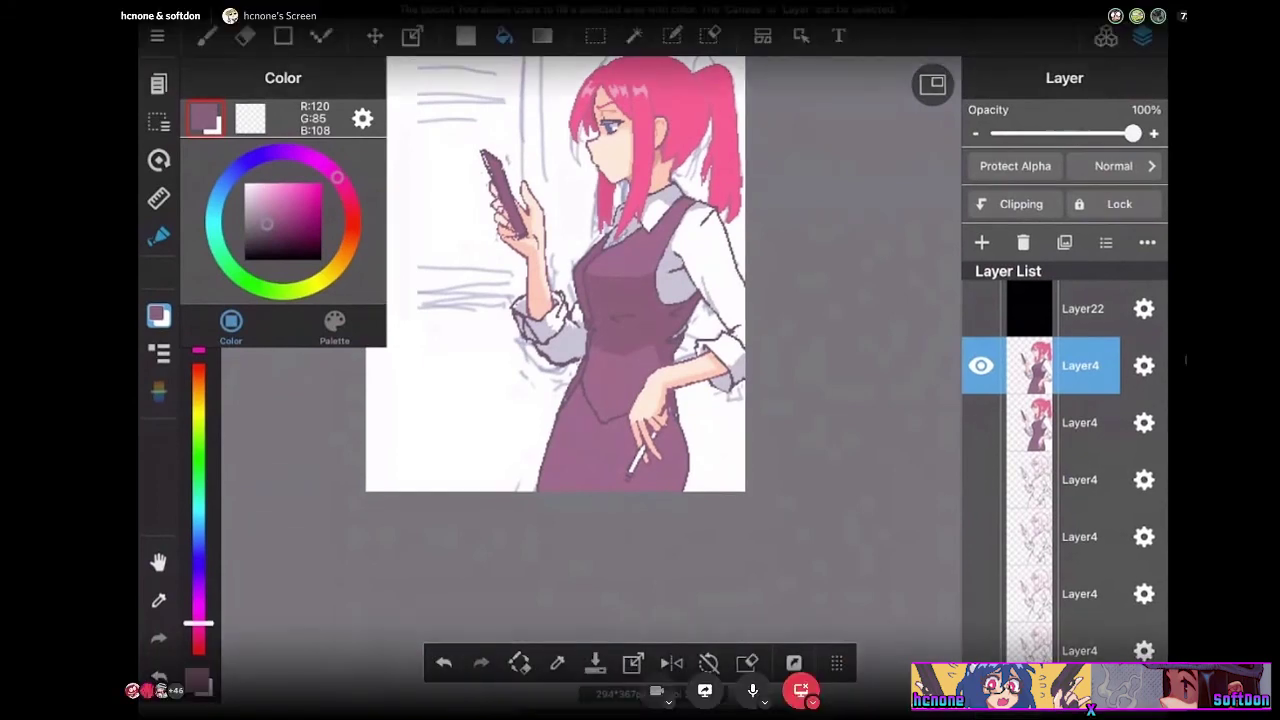
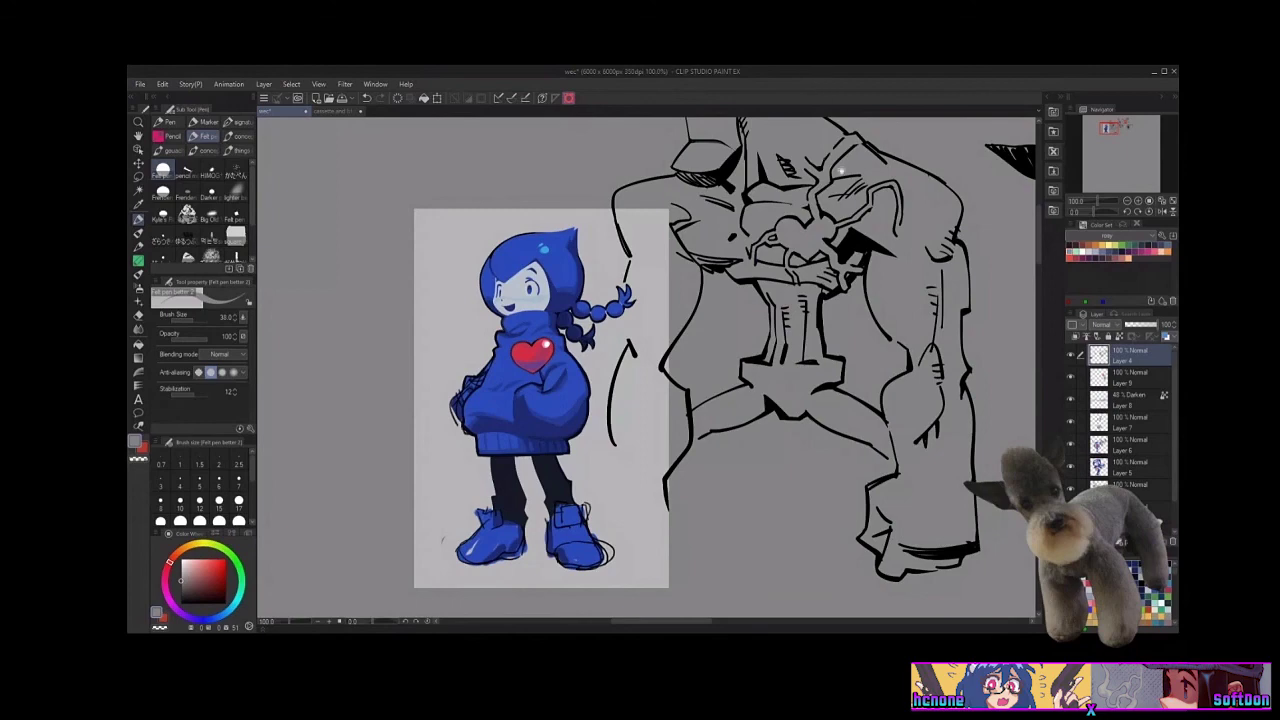
# Bring the muscular figure's line art into view and add a new layer above Layer 4 for colouring it
pyautogui.moveTo(866, 398); pyautogui.dragTo(833, 547)
pyautogui.moveTo(926, 561); pyautogui.dragTo(876, 557)
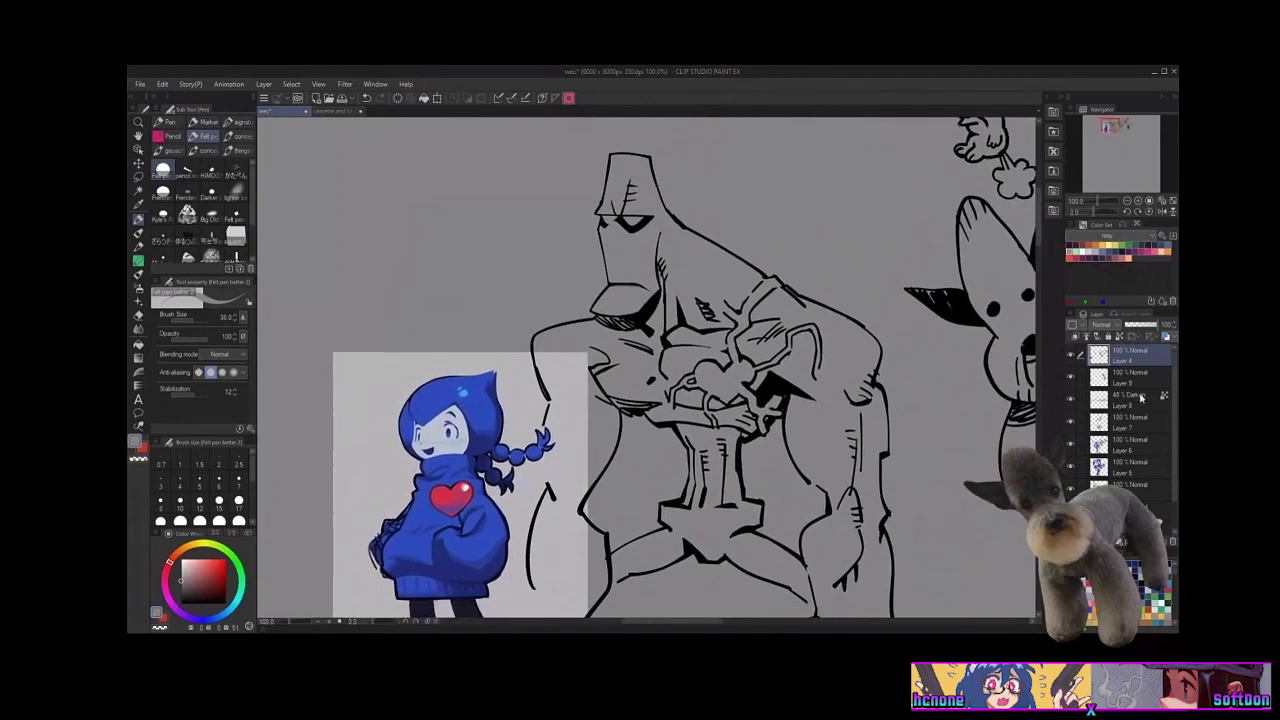
pyautogui.scroll(-2, 1170, 457)
pyautogui.scroll(2, 1170, 457)
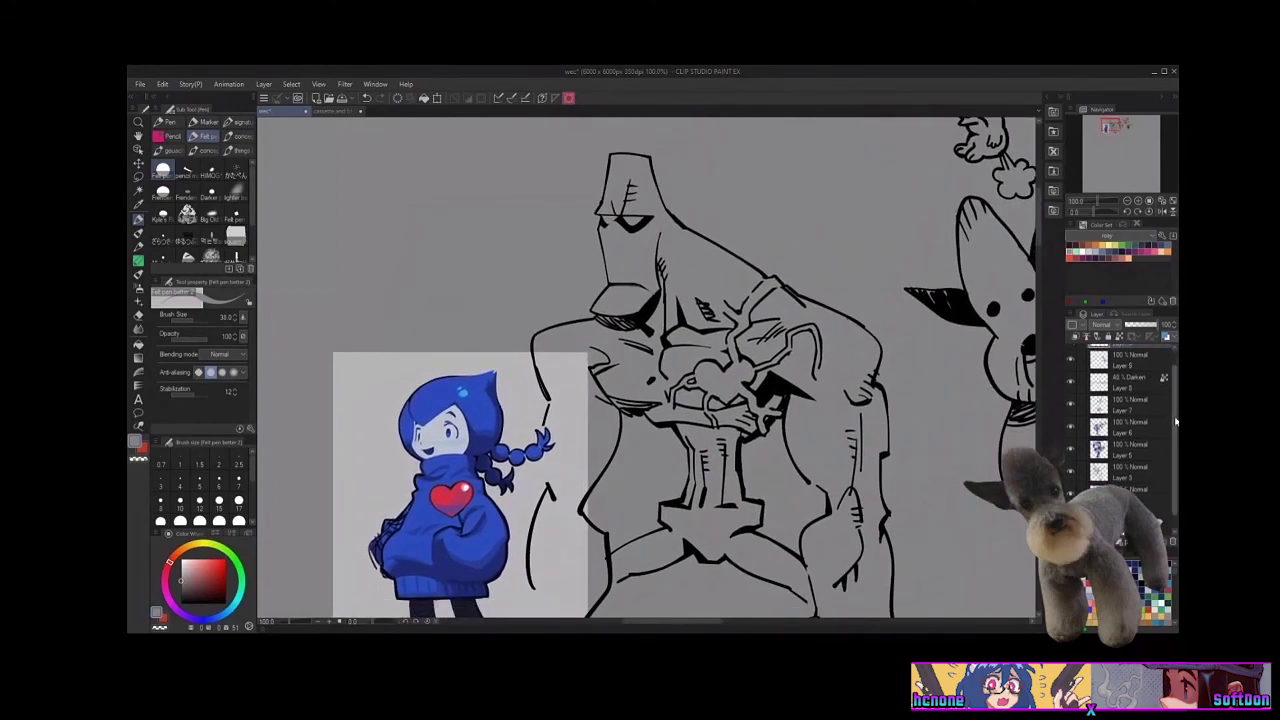
pyautogui.click(1070, 356)
pyautogui.click(1070, 356)
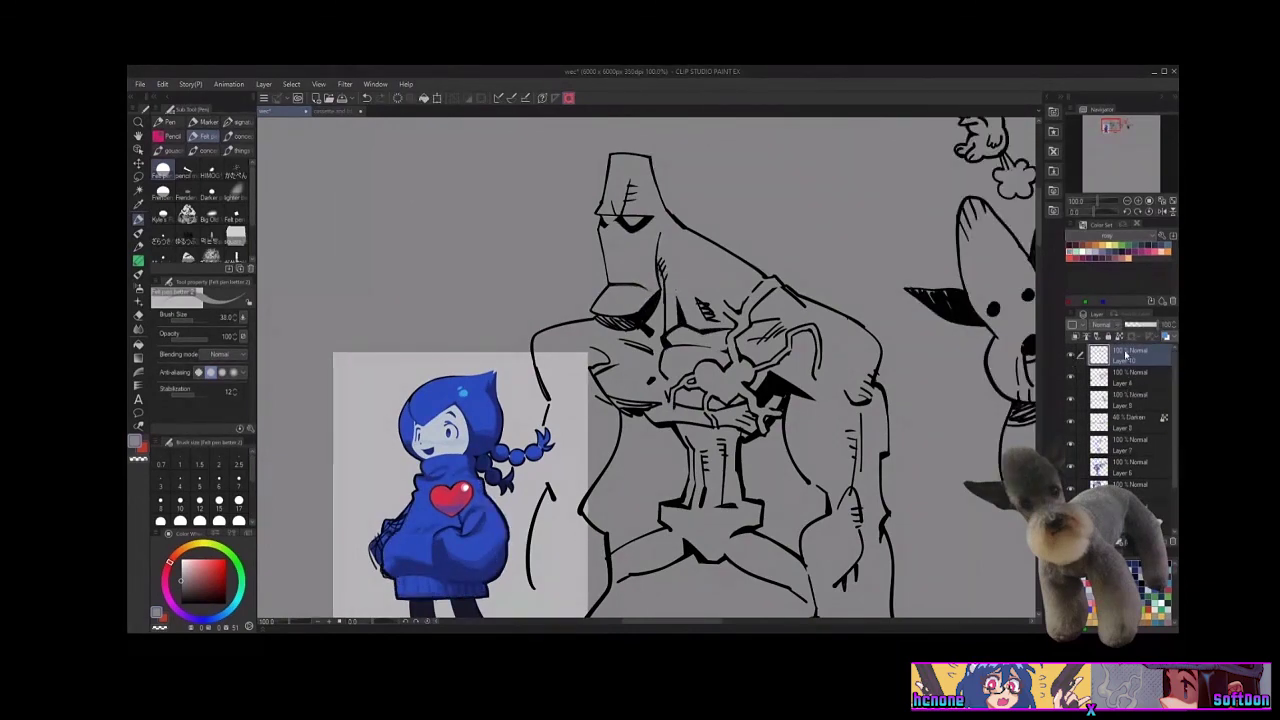
pyautogui.hotkey('ctrl', 'shift', 'n')
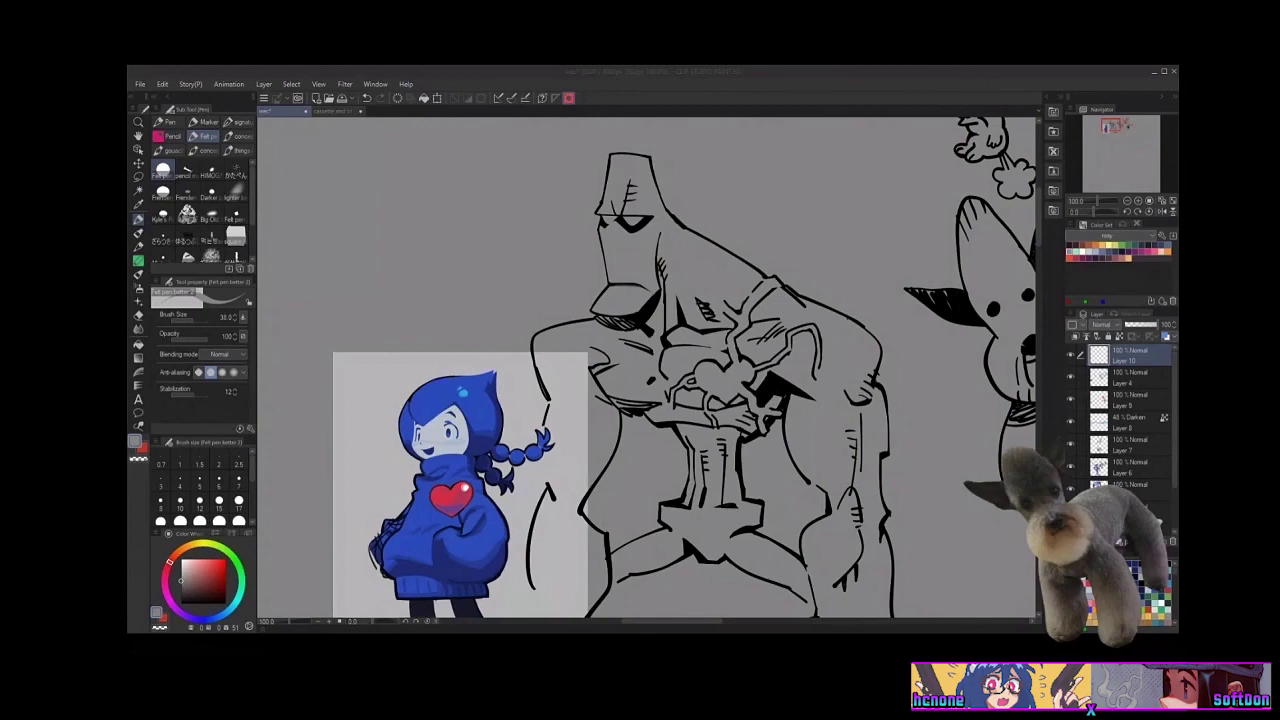
# Paint the muscular figure's head and part of its neck crimson, with the colour layer's blending mode set to Darken
pyautogui.click(1075, 258)
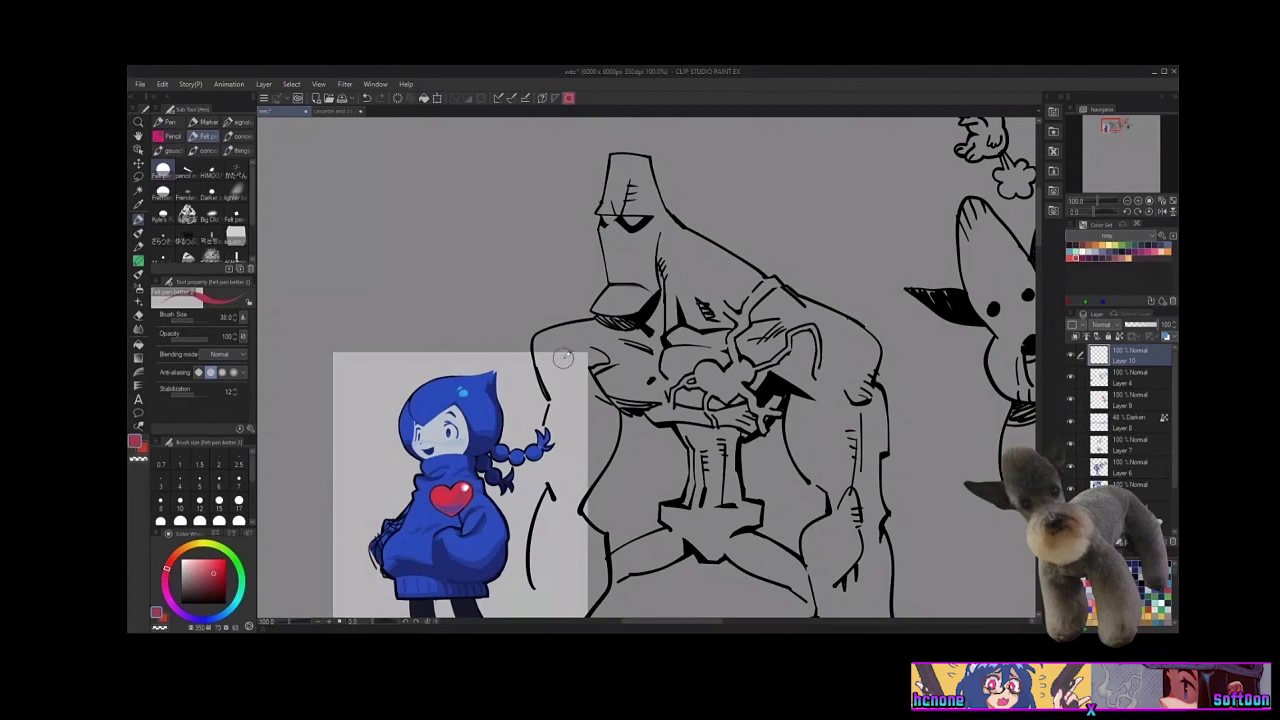
pyautogui.moveTo(604, 236)
pyautogui.mouseDown()
pyautogui.moveTo(614, 298)
pyautogui.moveTo(626, 210)
pyautogui.moveTo(660, 215)
pyautogui.mouseUp()
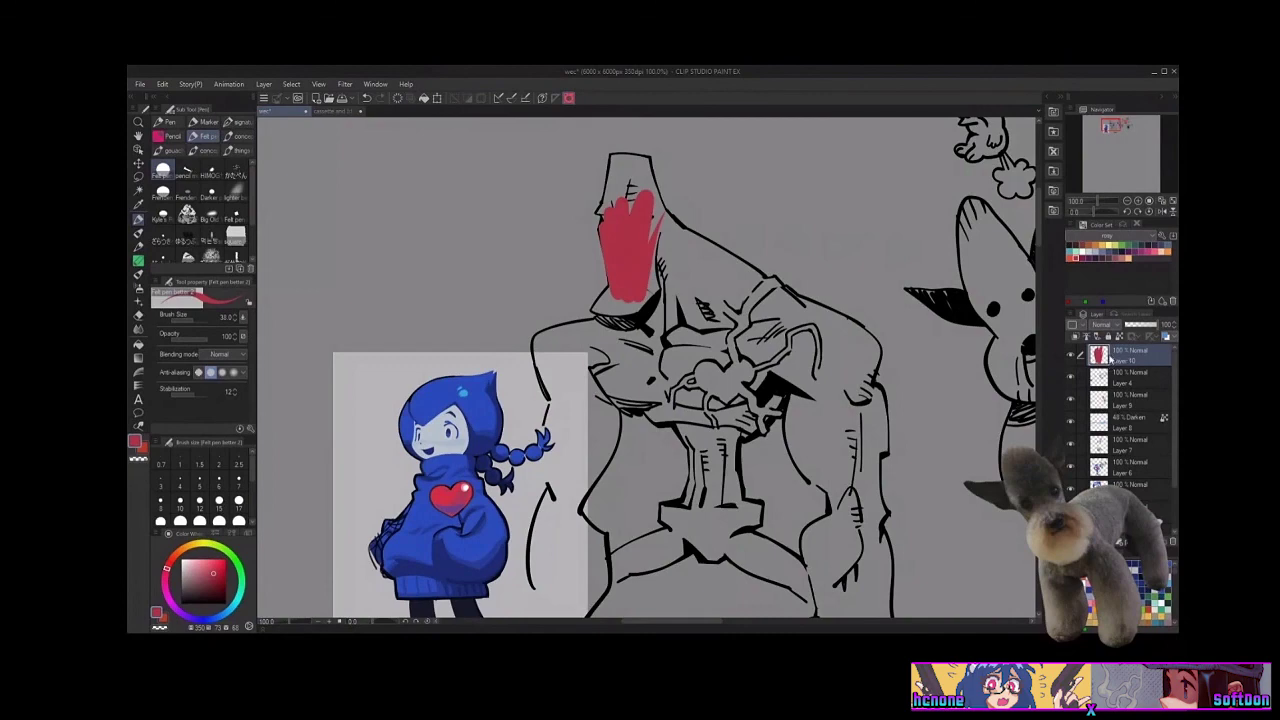
pyautogui.click(1106, 349)
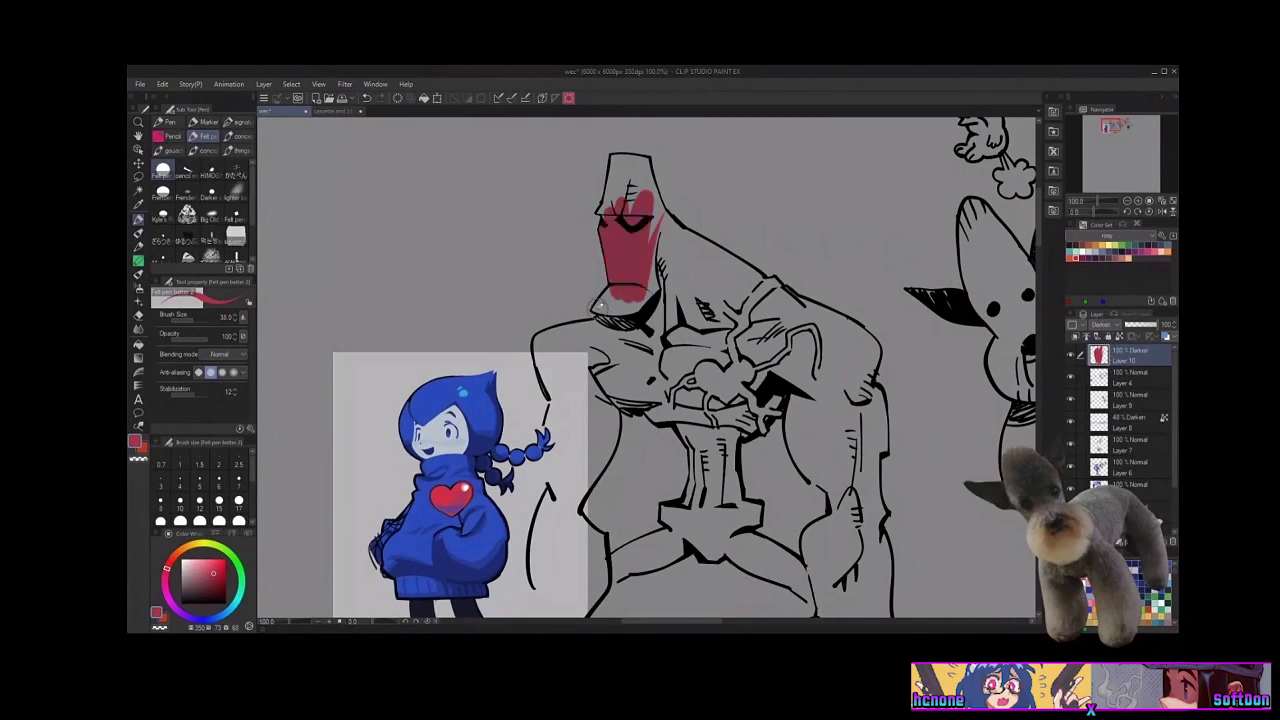
pyautogui.moveTo(606, 298)
pyautogui.mouseDown()
pyautogui.moveTo(598, 310)
pyautogui.moveTo(648, 300)
pyautogui.moveTo(659, 267)
pyautogui.moveTo(598, 214)
pyautogui.moveTo(612, 160)
pyautogui.moveTo(616, 200)
pyautogui.moveTo(630, 200)
pyautogui.moveTo(610, 154)
pyautogui.moveTo(646, 160)
pyautogui.moveTo(640, 222)
pyautogui.moveTo(656, 218)
pyautogui.moveTo(666, 252)
pyautogui.moveTo(648, 158)
pyautogui.moveTo(700, 262)
pyautogui.moveTo(670, 318)
pyautogui.mouseUp()
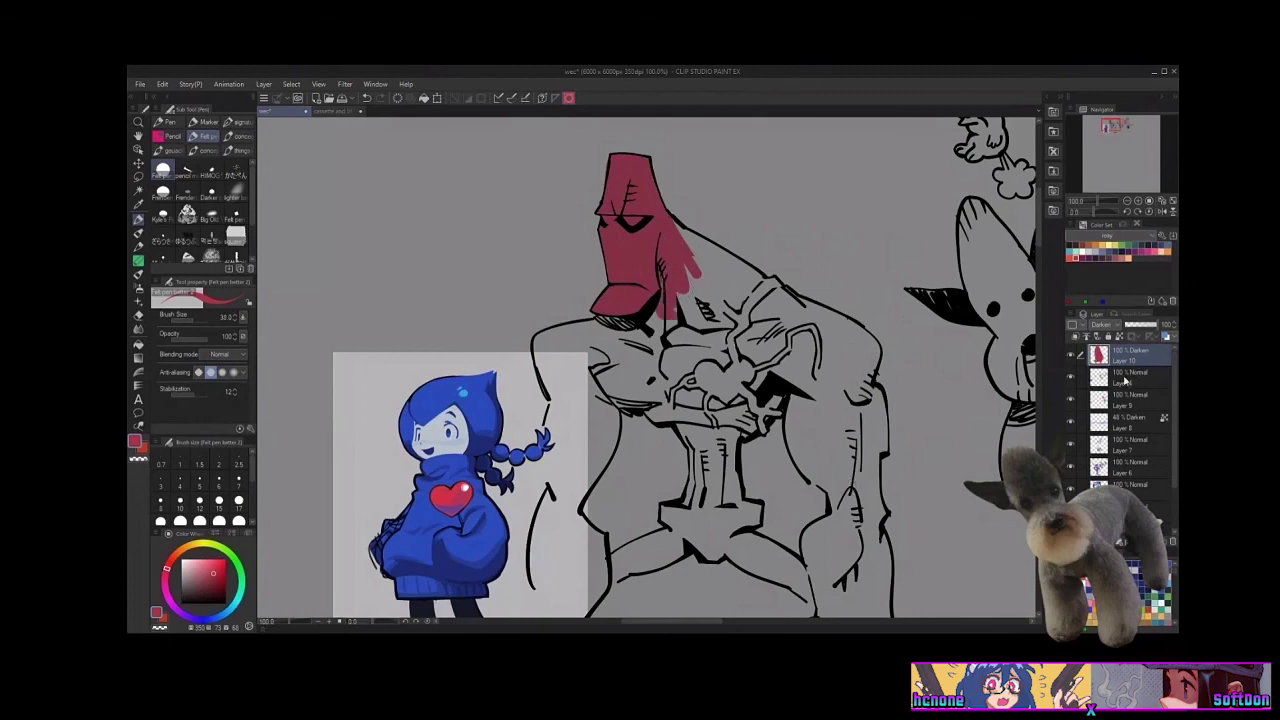
# Add another layer in Normal blending mode and paint the muscular figure's far eye yellow
pyautogui.click(1073, 541)
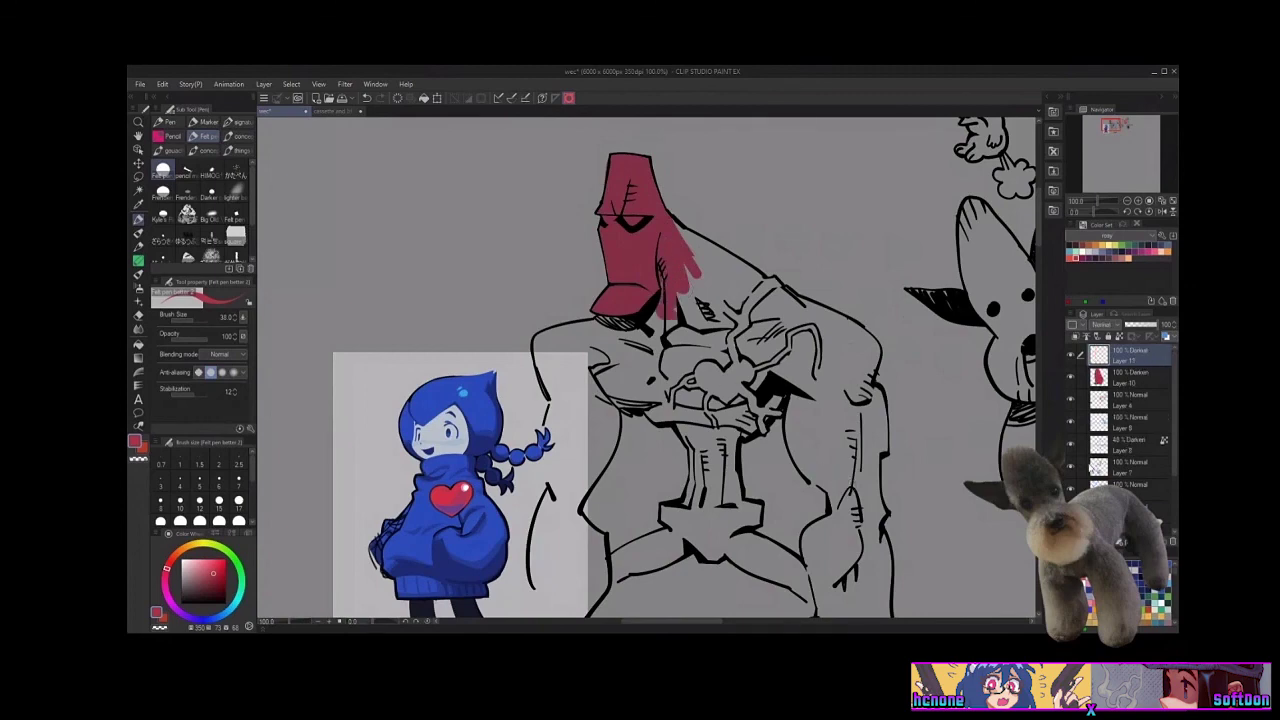
pyautogui.click(1108, 245)
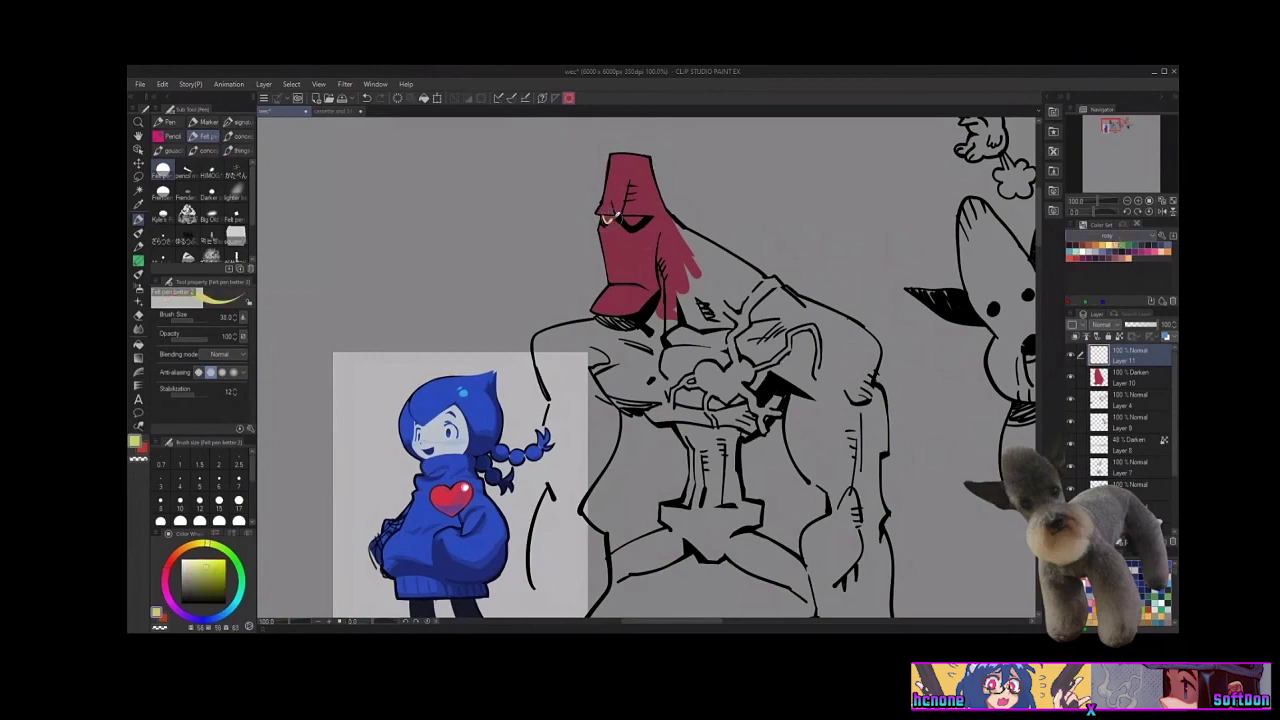
pyautogui.moveTo(598, 212); pyautogui.dragTo(606, 220)
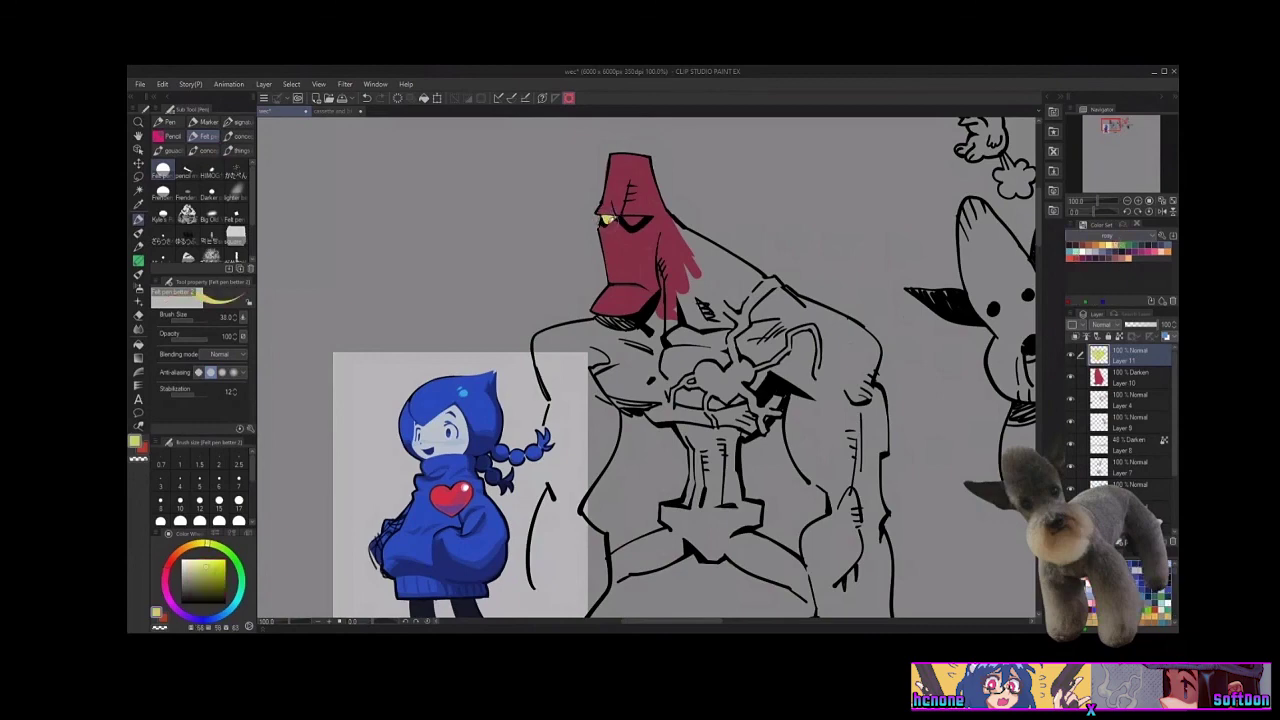
# Trim the far eye's yellow with transparent colour, paint the near eye yellow, and rotate the canvas to 45 degrees
pyautogui.press('c')
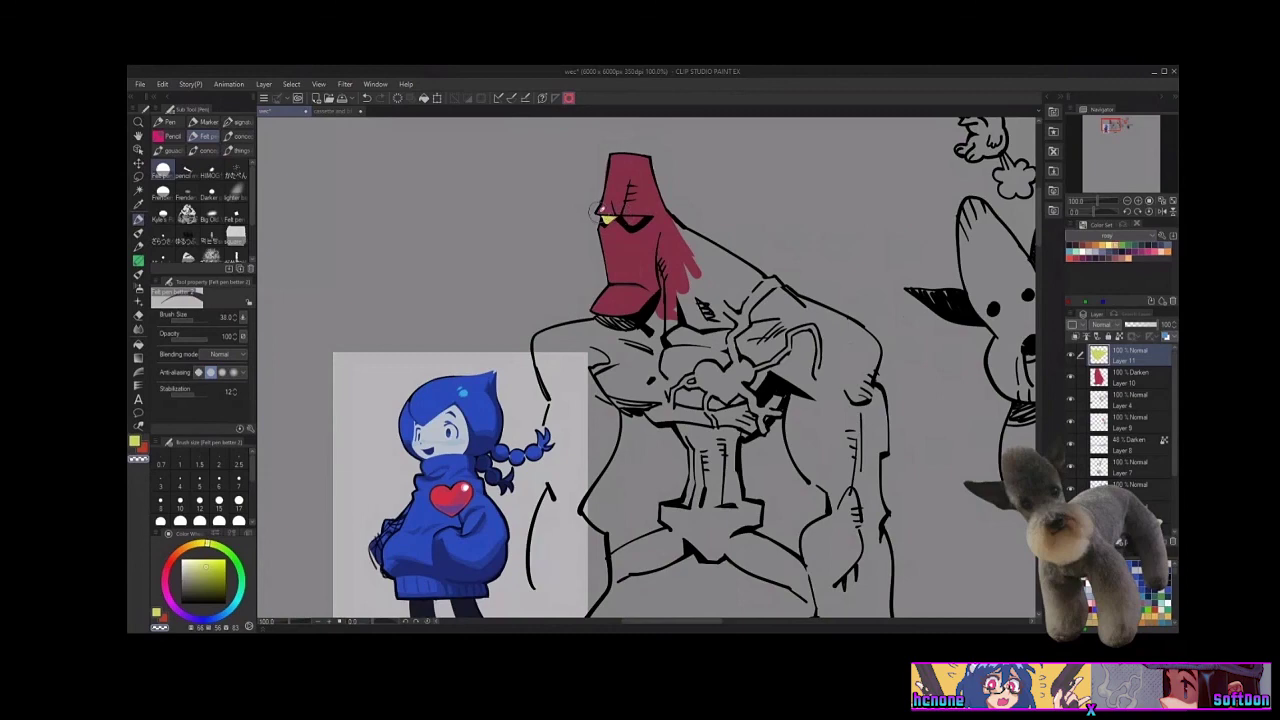
pyautogui.press('c')
pyautogui.press('c')
pyautogui.press('c')
pyautogui.press('c')
pyautogui.moveTo(600, 214); pyautogui.dragTo(642, 218)
pyautogui.press('c')
pyautogui.press('c')
pyautogui.click(1129, 212)
pyautogui.click(1129, 212)
pyautogui.click(1129, 212)
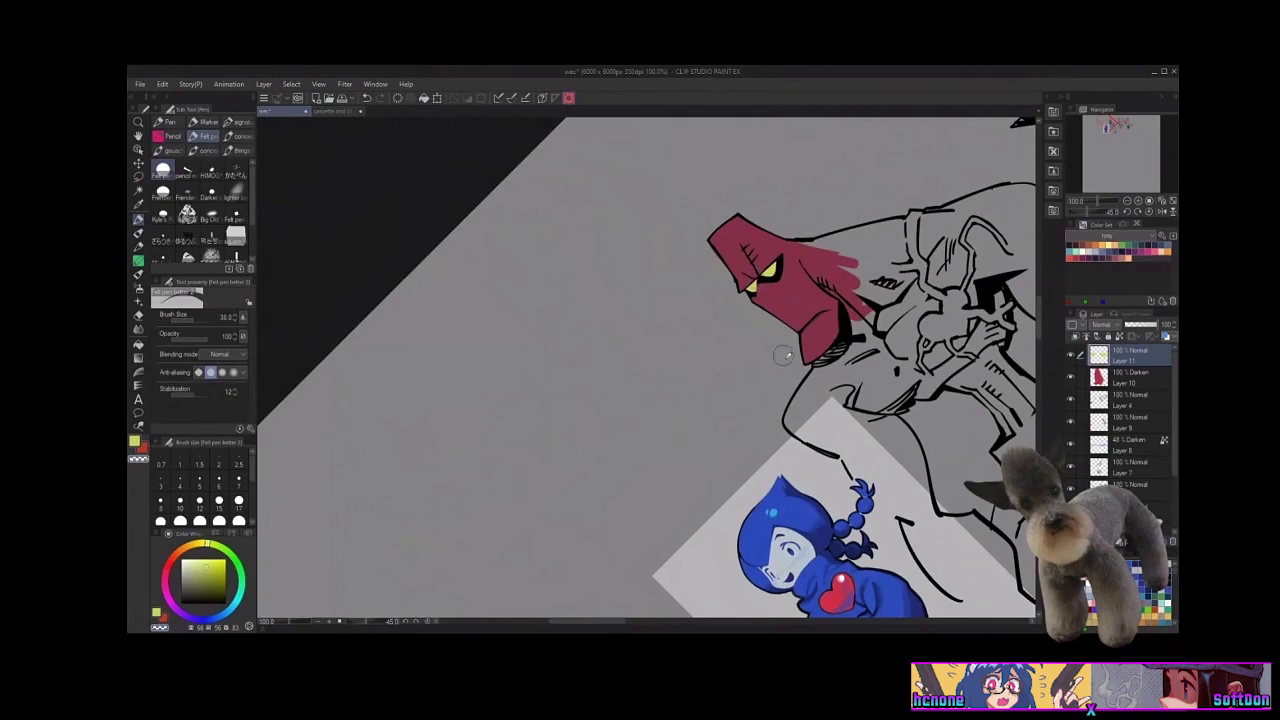
# Return to Layer 10 and paint the muscular figure's neck, front shoulder and upper back crimson, with the canvas rotated to 60 degrees
pyautogui.click(1149, 212)
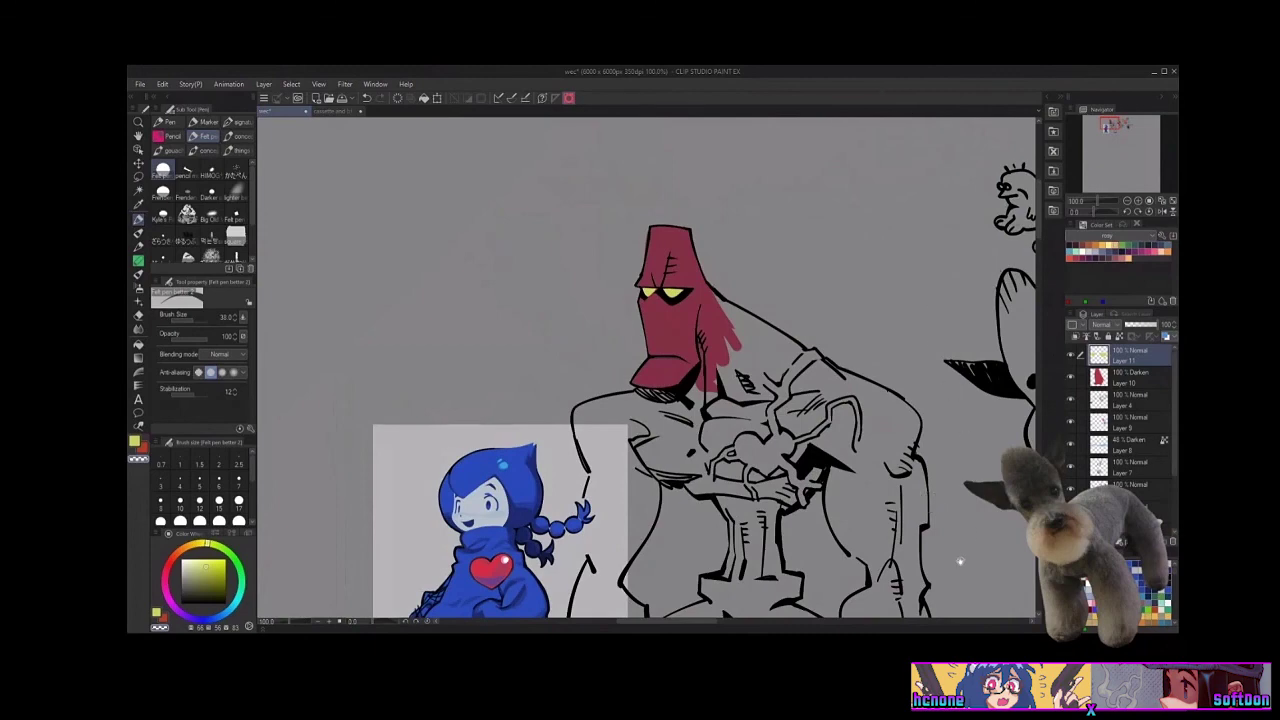
pyautogui.moveTo(970, 572)
pyautogui.mouseDown()
pyautogui.moveTo(903, 493)
pyautogui.moveTo(922, 533)
pyautogui.moveTo(922, 458)
pyautogui.mouseUp()
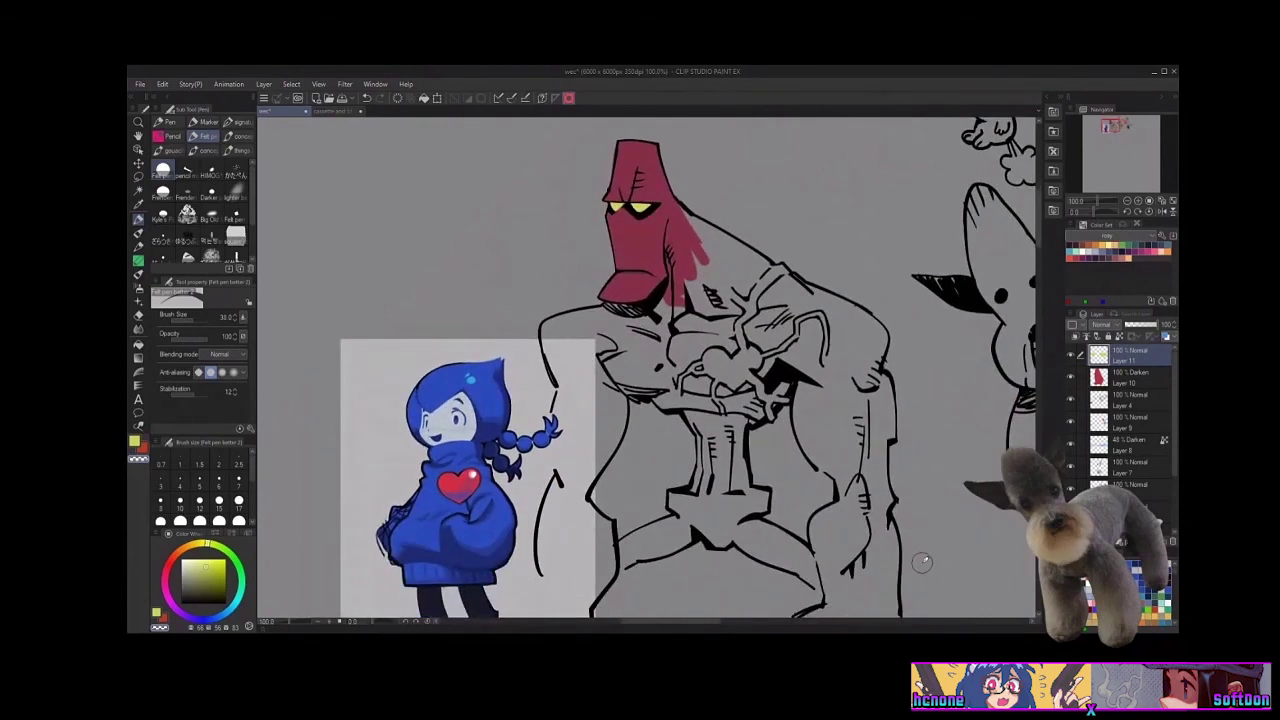
pyautogui.click(1126, 211)
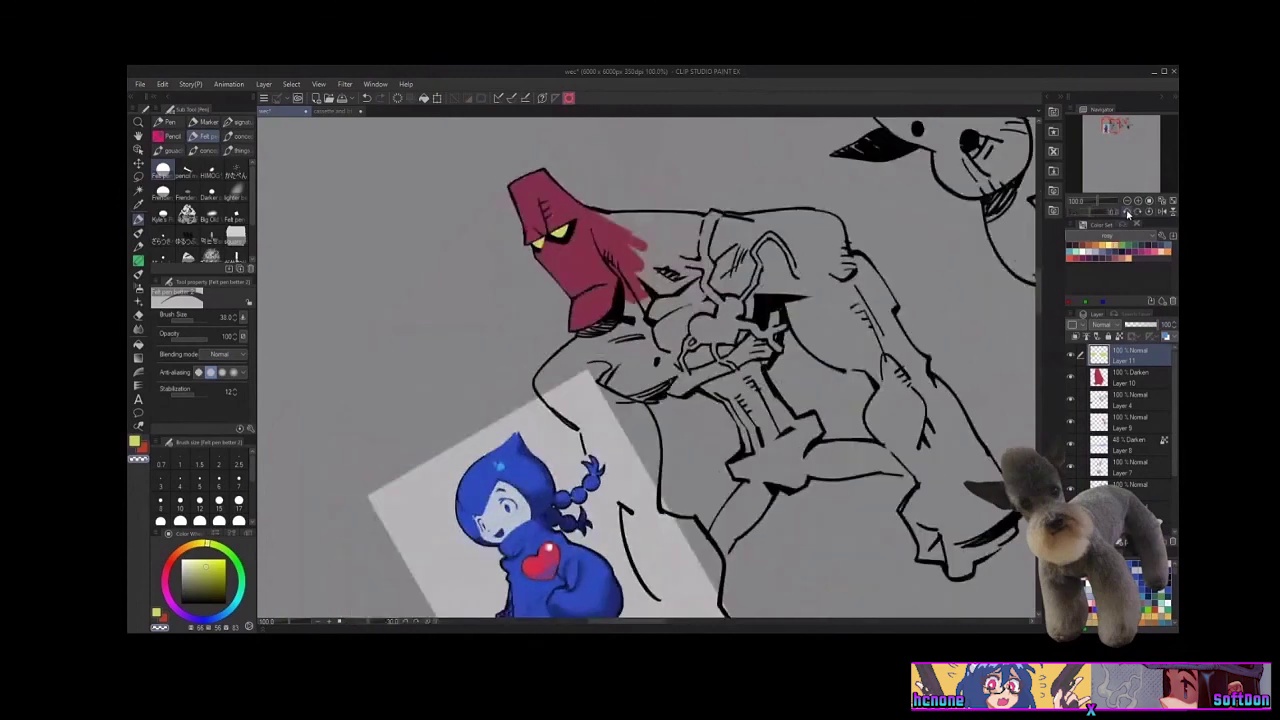
pyautogui.click(1126, 211)
pyautogui.moveTo(876, 519); pyautogui.dragTo(974, 510)
pyautogui.click(1132, 380)
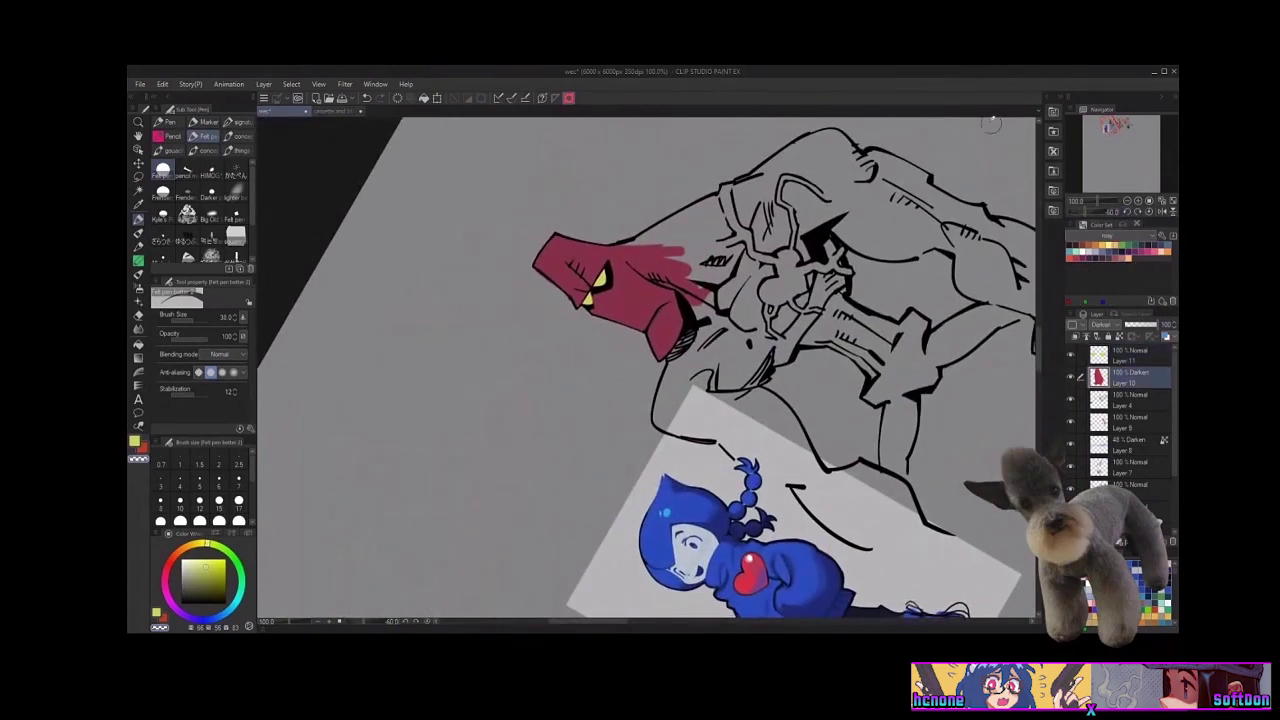
pyautogui.moveTo(1040, 353); pyautogui.dragTo(1040, 346)
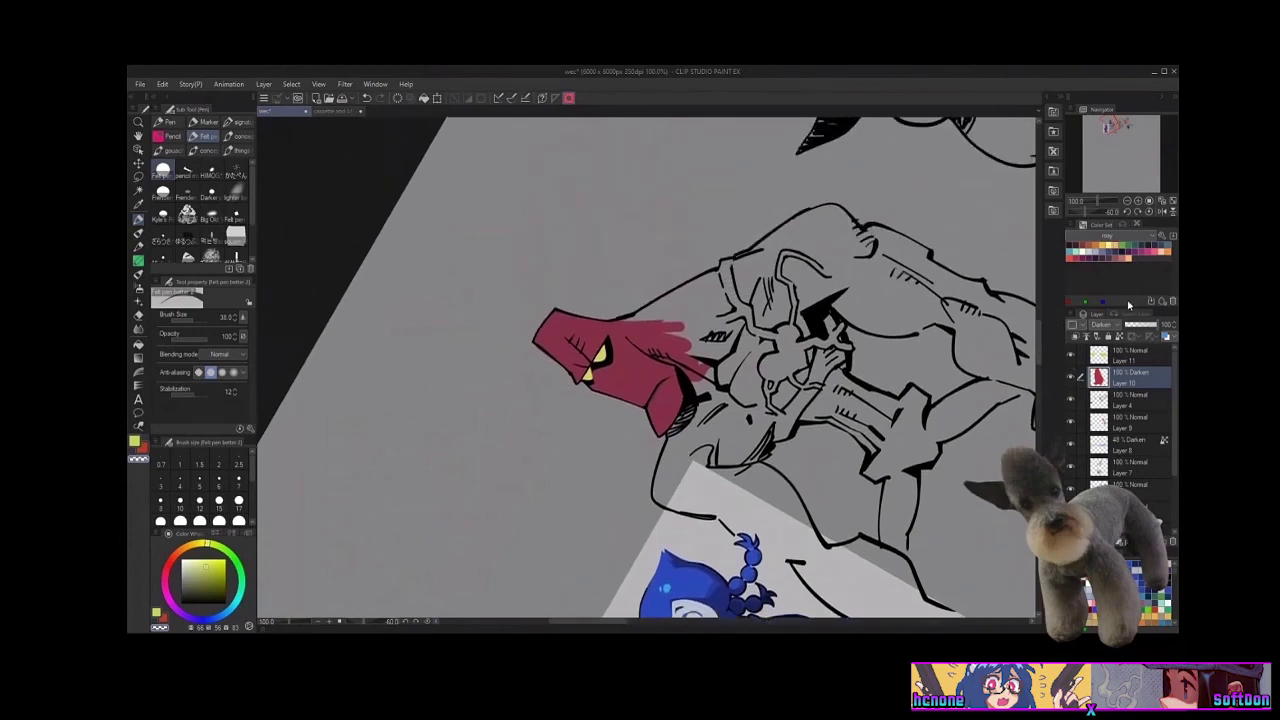
pyautogui.click(1076, 258)
pyautogui.moveTo(697, 360)
pyautogui.mouseDown()
pyautogui.moveTo(700, 412)
pyautogui.moveTo(692, 428)
pyautogui.moveTo(690, 400)
pyautogui.moveTo(662, 500)
pyautogui.mouseUp()
pyautogui.moveTo(668, 455)
pyautogui.mouseDown()
pyautogui.moveTo(668, 503)
pyautogui.moveTo(661, 493)
pyautogui.moveTo(703, 433)
pyautogui.moveTo(687, 425)
pyautogui.moveTo(699, 431)
pyautogui.moveTo(680, 457)
pyautogui.mouseUp()
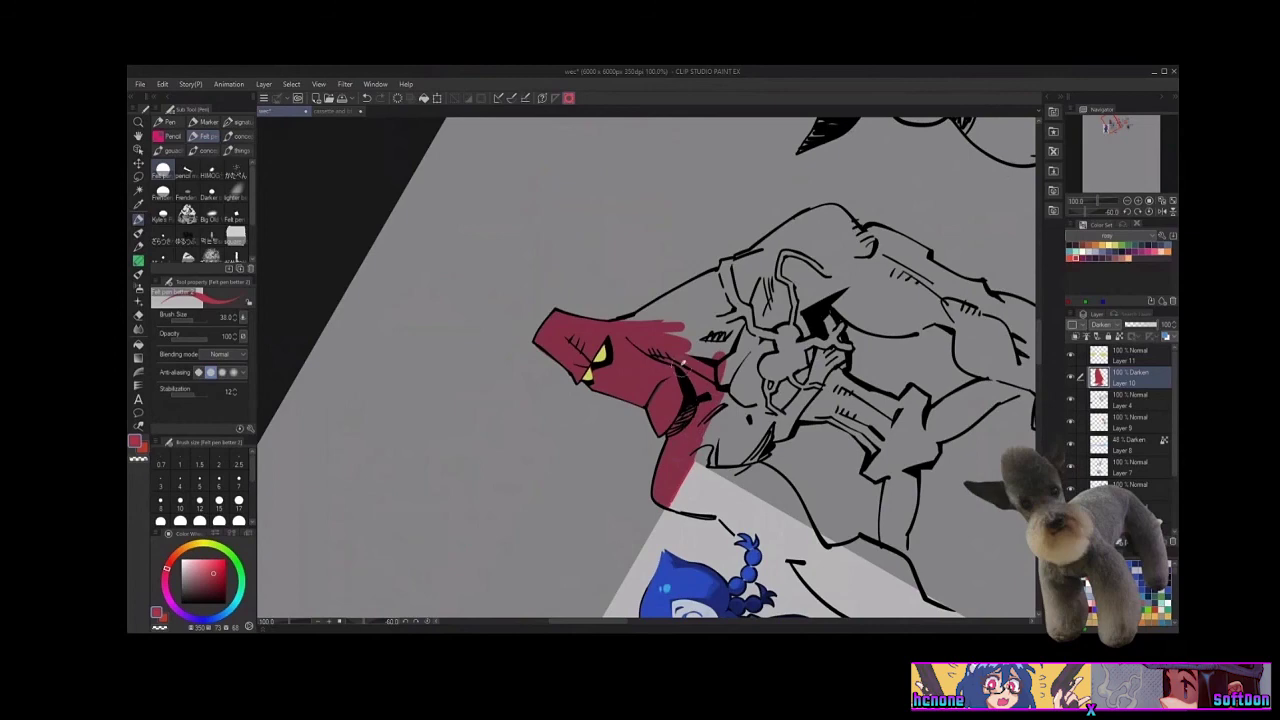
pyautogui.moveTo(626, 318)
pyautogui.mouseDown()
pyautogui.moveTo(730, 275)
pyautogui.moveTo(700, 320)
pyautogui.moveTo(720, 350)
pyautogui.moveTo(740, 300)
pyautogui.moveTo(748, 385)
pyautogui.mouseUp()
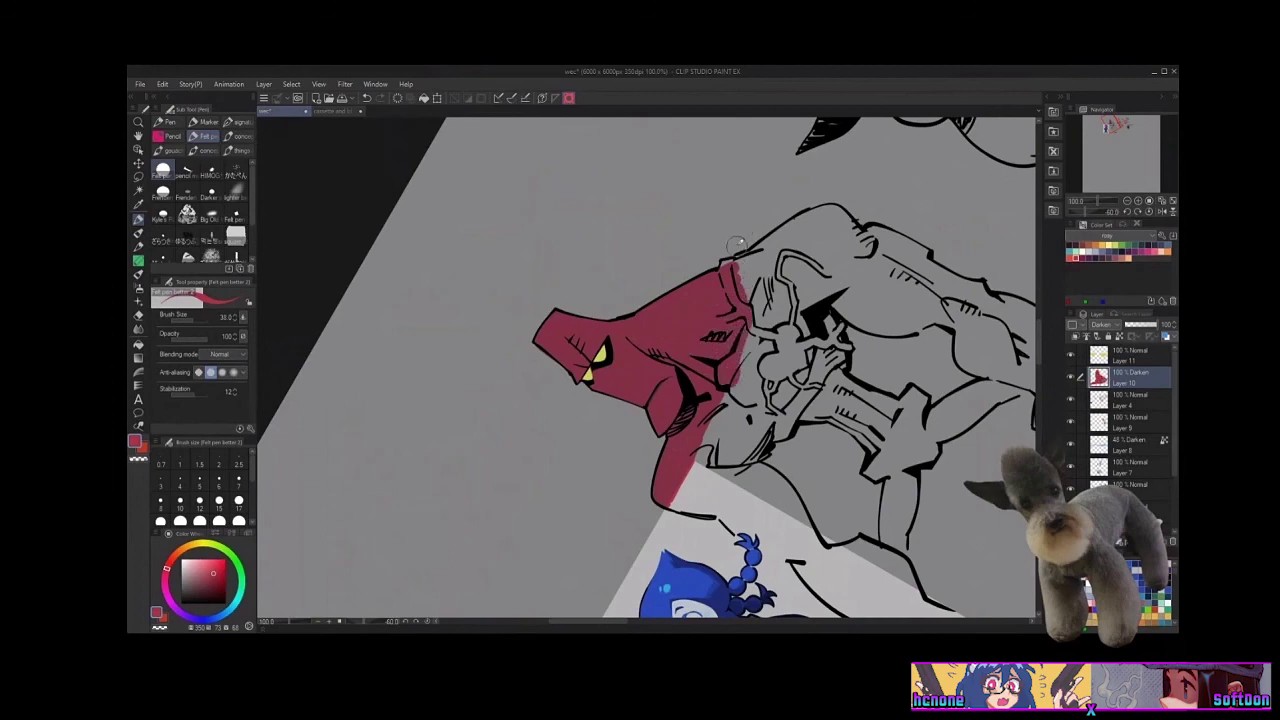
# Extend the crimson across the figure's upper back, chest and clasped hands, filling the gaps between the muscle lines
pyautogui.moveTo(716, 266)
pyautogui.mouseDown()
pyautogui.moveTo(816, 211)
pyautogui.moveTo(741, 246)
pyautogui.moveTo(815, 212)
pyautogui.moveTo(756, 262)
pyautogui.moveTo(799, 229)
pyautogui.moveTo(778, 310)
pyautogui.moveTo(734, 370)
pyautogui.moveTo(792, 298)
pyautogui.moveTo(805, 300)
pyautogui.moveTo(800, 370)
pyautogui.mouseUp()
pyautogui.moveTo(815, 322)
pyautogui.mouseDown()
pyautogui.moveTo(848, 363)
pyautogui.moveTo(847, 311)
pyautogui.moveTo(858, 350)
pyautogui.moveTo(816, 329)
pyautogui.moveTo(828, 398)
pyautogui.moveTo(794, 419)
pyautogui.moveTo(843, 398)
pyautogui.moveTo(831, 383)
pyautogui.moveTo(831, 398)
pyautogui.moveTo(786, 417)
pyautogui.mouseUp()
pyautogui.press('c')
pyautogui.press('c')
pyautogui.press('c')
pyautogui.press('c')
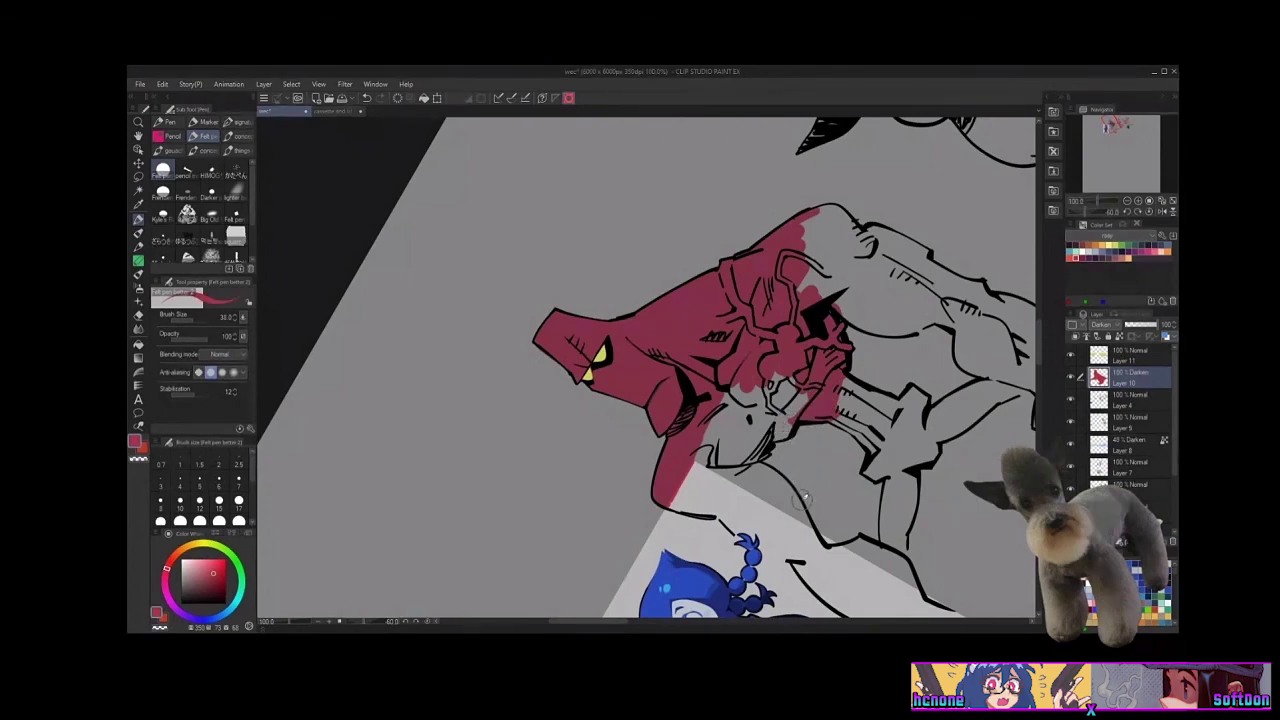
pyautogui.moveTo(797, 422)
pyautogui.mouseDown()
pyautogui.moveTo(776, 438)
pyautogui.moveTo(809, 404)
pyautogui.moveTo(785, 420)
pyautogui.moveTo(760, 410)
pyautogui.moveTo(714, 422)
pyautogui.mouseUp()
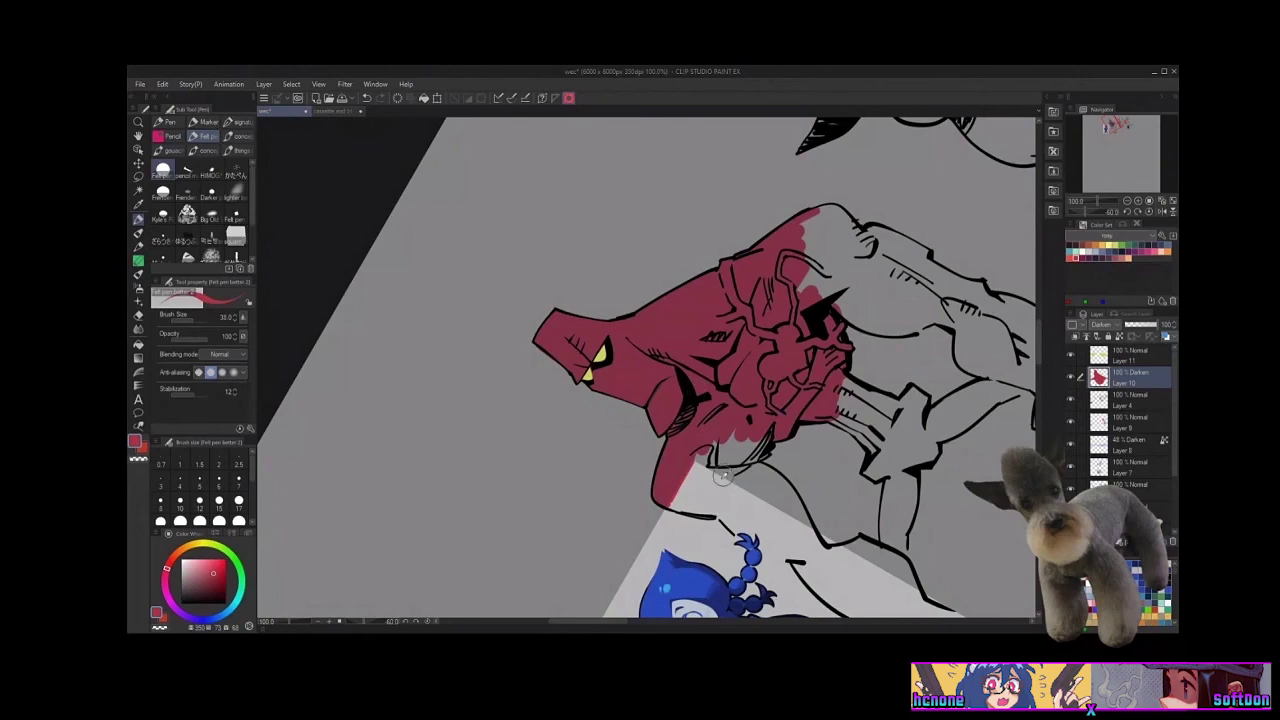
pyautogui.moveTo(720, 482)
pyautogui.mouseDown()
pyautogui.moveTo(786, 395)
pyautogui.moveTo(747, 474)
pyautogui.moveTo(784, 422)
pyautogui.moveTo(764, 451)
pyautogui.moveTo(697, 460)
pyautogui.mouseUp()
# Reset the canvas rotation and paint the inner arm and thigh on the side beside the blue-hooded character crimson
pyautogui.click(1149, 211)
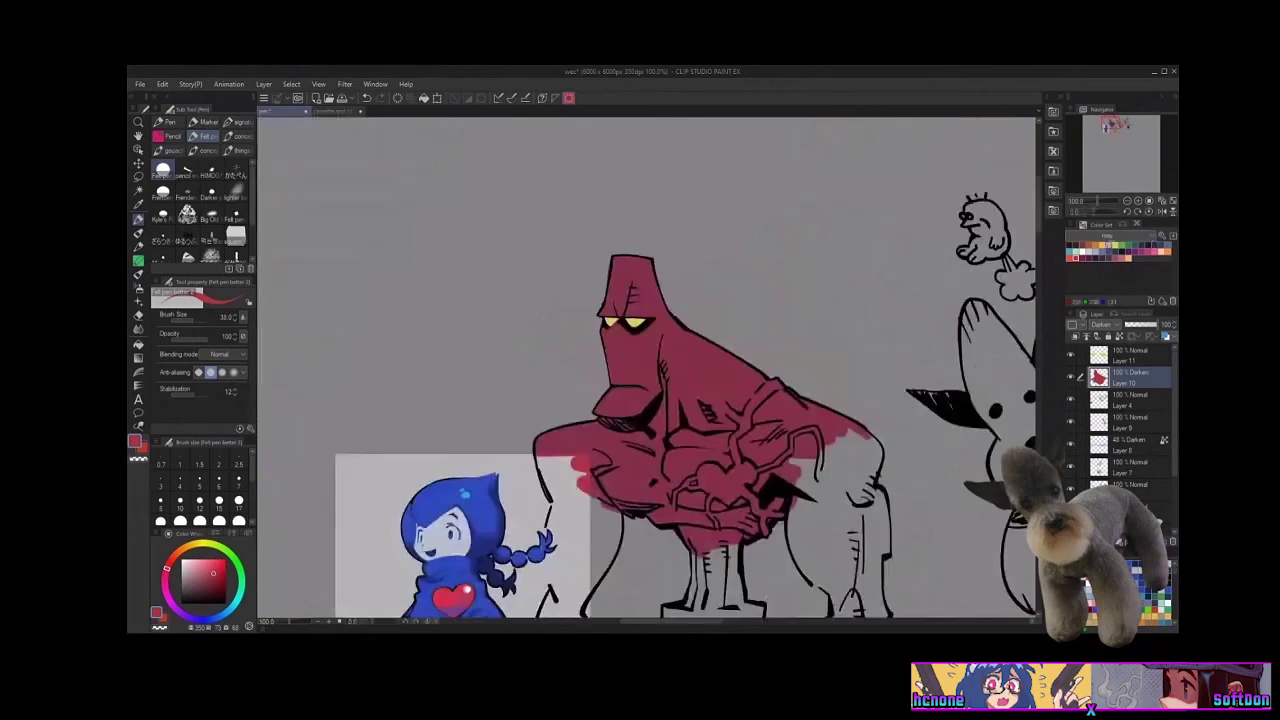
pyautogui.moveTo(850, 541); pyautogui.dragTo(966, 305)
pyautogui.moveTo(710, 250)
pyautogui.mouseDown()
pyautogui.moveTo(699, 352)
pyautogui.moveTo(726, 318)
pyautogui.moveTo(732, 240)
pyautogui.moveTo(717, 262)
pyautogui.moveTo(744, 276)
pyautogui.mouseUp()
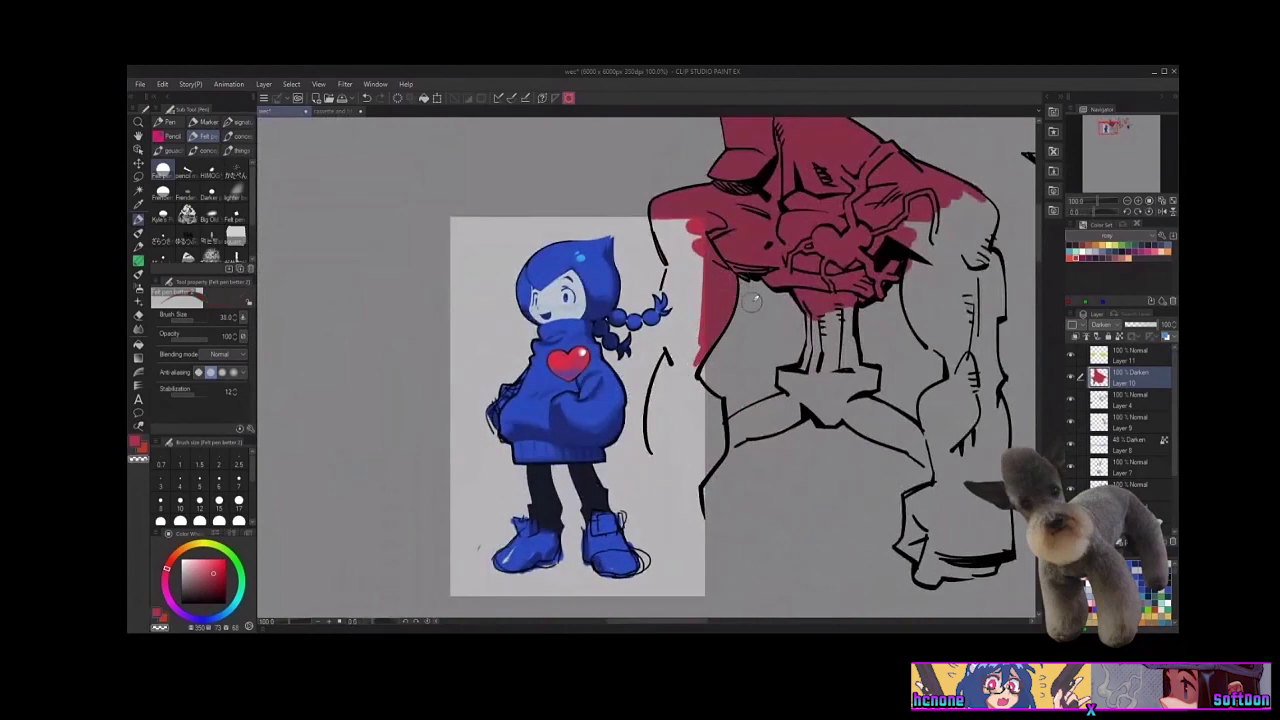
pyautogui.moveTo(708, 401)
pyautogui.mouseDown()
pyautogui.moveTo(708, 476)
pyautogui.moveTo(720, 424)
pyautogui.moveTo(817, 387)
pyautogui.mouseUp()
pyautogui.moveTo(749, 433)
pyautogui.mouseDown()
pyautogui.moveTo(819, 391)
pyautogui.moveTo(757, 422)
pyautogui.moveTo(801, 404)
pyautogui.moveTo(755, 425)
pyautogui.mouseUp()
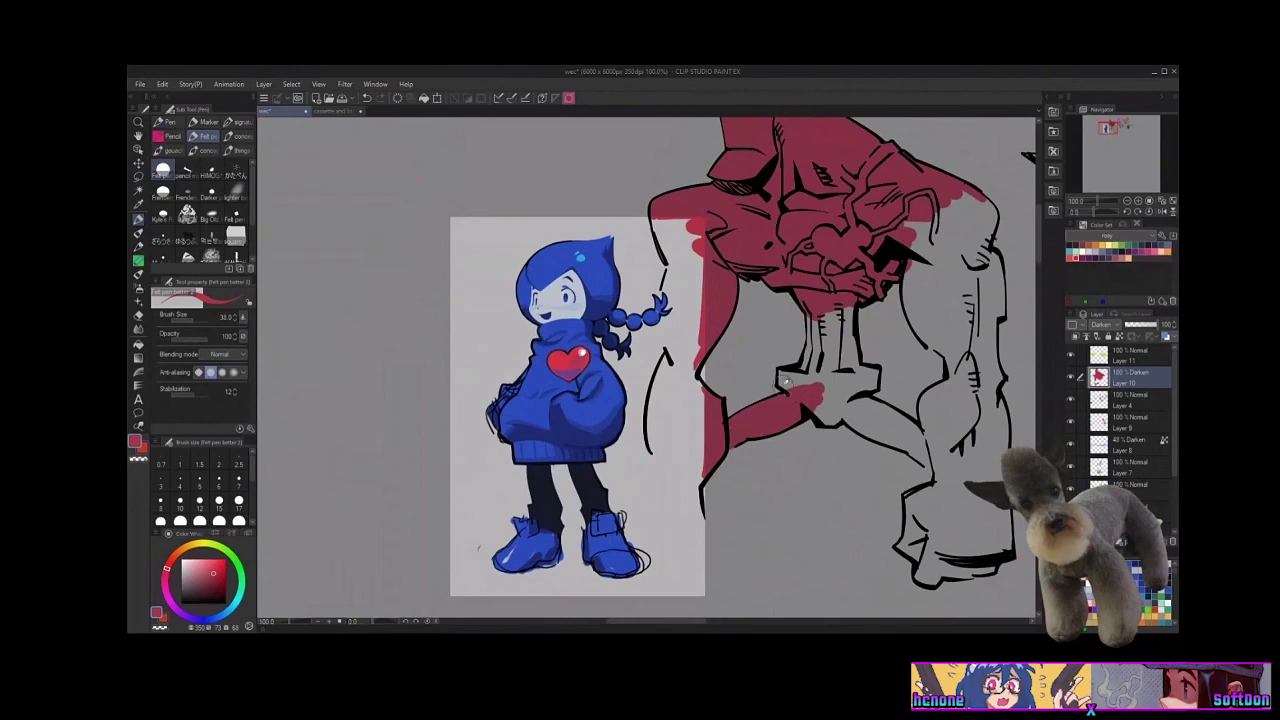
# Fill the figure's narrow waist and pelvis with crimson
pyautogui.moveTo(786, 381)
pyautogui.mouseDown()
pyautogui.moveTo(815, 370)
pyautogui.moveTo(810, 335)
pyautogui.moveTo(800, 368)
pyautogui.moveTo(816, 337)
pyautogui.mouseUp()
pyautogui.moveTo(802, 387); pyautogui.dragTo(824, 387)
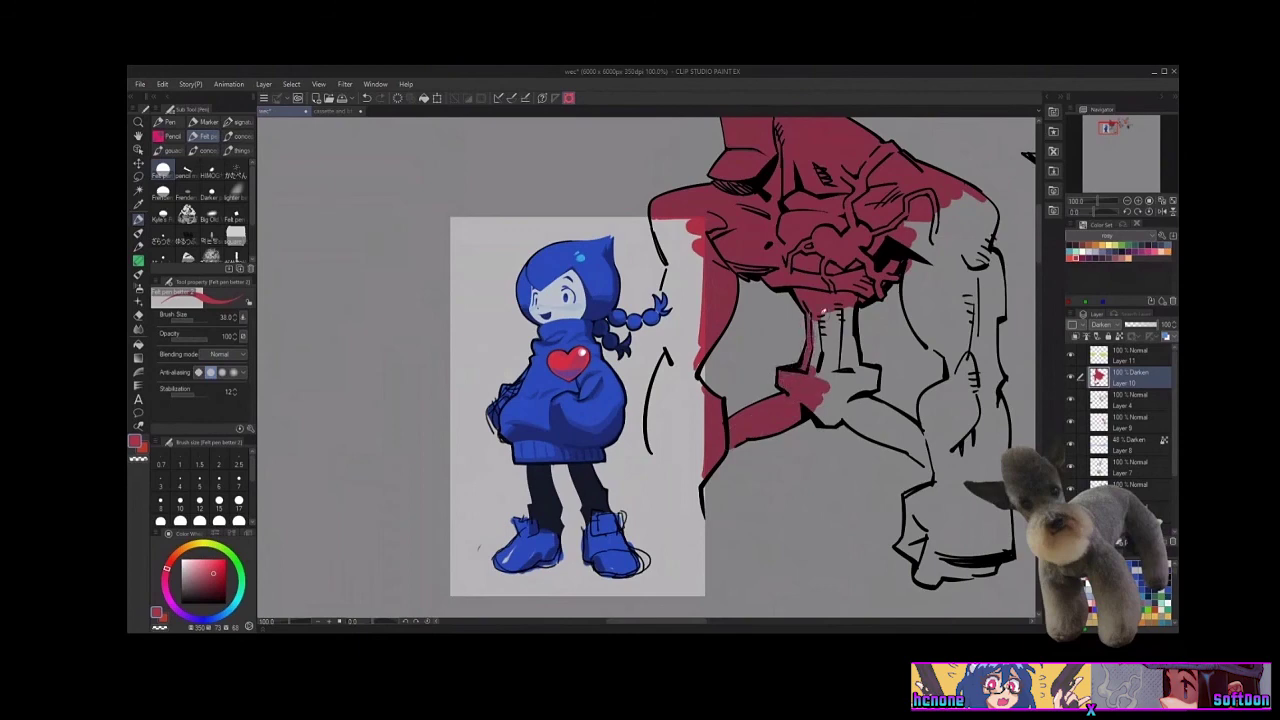
pyautogui.moveTo(815, 330)
pyautogui.mouseDown()
pyautogui.moveTo(820, 364)
pyautogui.moveTo(826, 292)
pyautogui.moveTo(823, 373)
pyautogui.moveTo(851, 364)
pyautogui.moveTo(830, 318)
pyautogui.moveTo(867, 368)
pyautogui.moveTo(857, 333)
pyautogui.moveTo(857, 378)
pyautogui.moveTo(842, 373)
pyautogui.moveTo(822, 416)
pyautogui.moveTo(847, 416)
pyautogui.moveTo(830, 403)
pyautogui.moveTo(849, 416)
pyautogui.moveTo(829, 405)
pyautogui.moveTo(877, 381)
pyautogui.mouseUp()
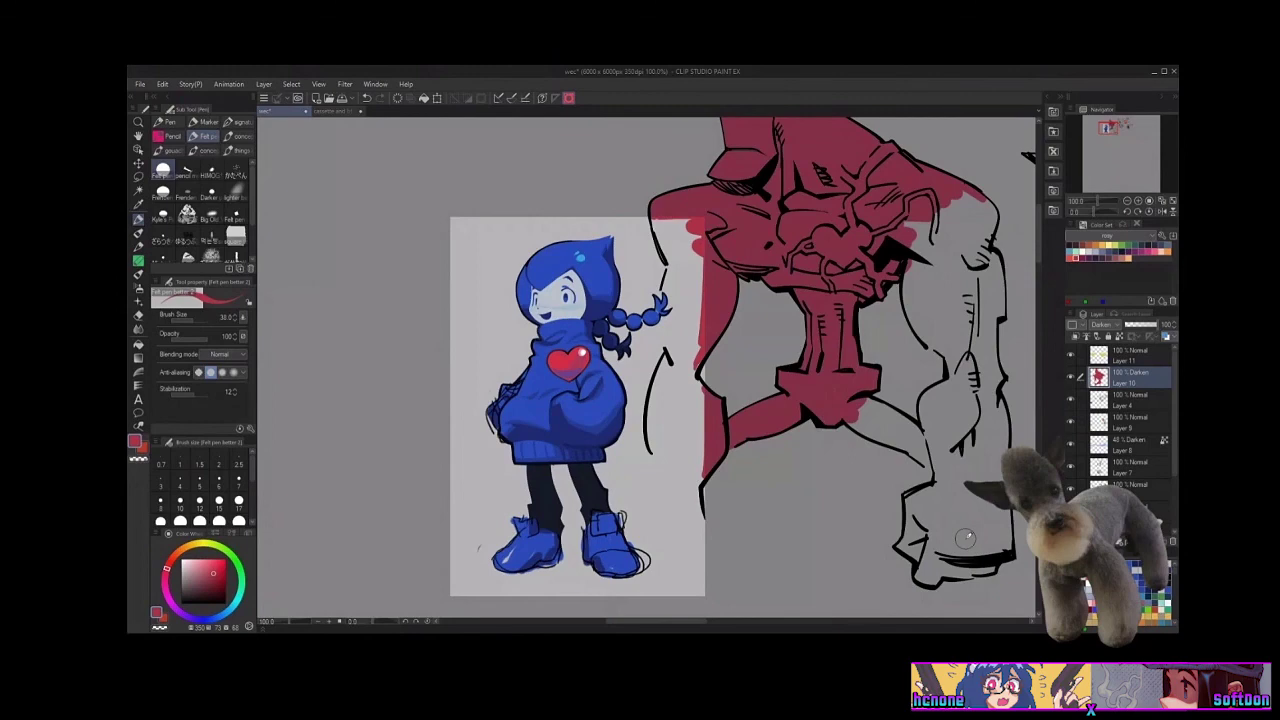
# Paint the shoulder and upper arm on the side away from the blue-hooded character crimson up to the outline
pyautogui.moveTo(966, 463)
pyautogui.mouseDown()
pyautogui.moveTo(918, 483)
pyautogui.moveTo(832, 475)
pyautogui.mouseUp()
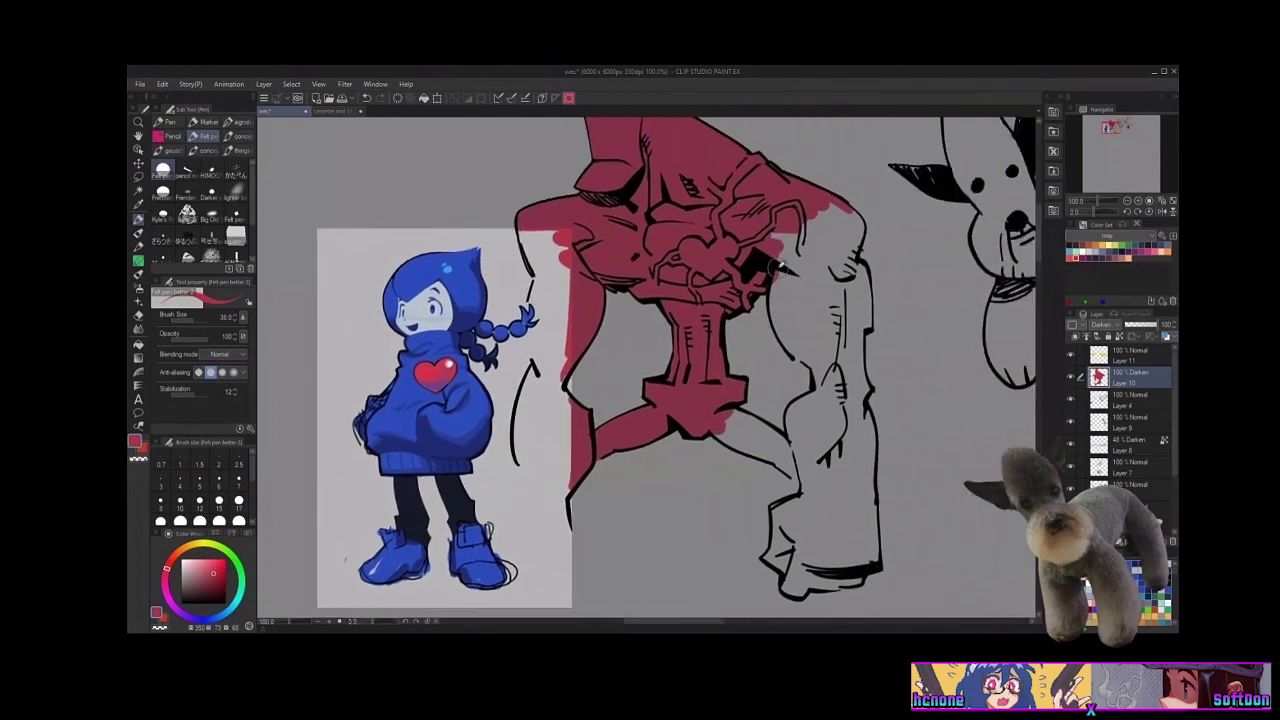
pyautogui.moveTo(774, 284); pyautogui.dragTo(822, 370)
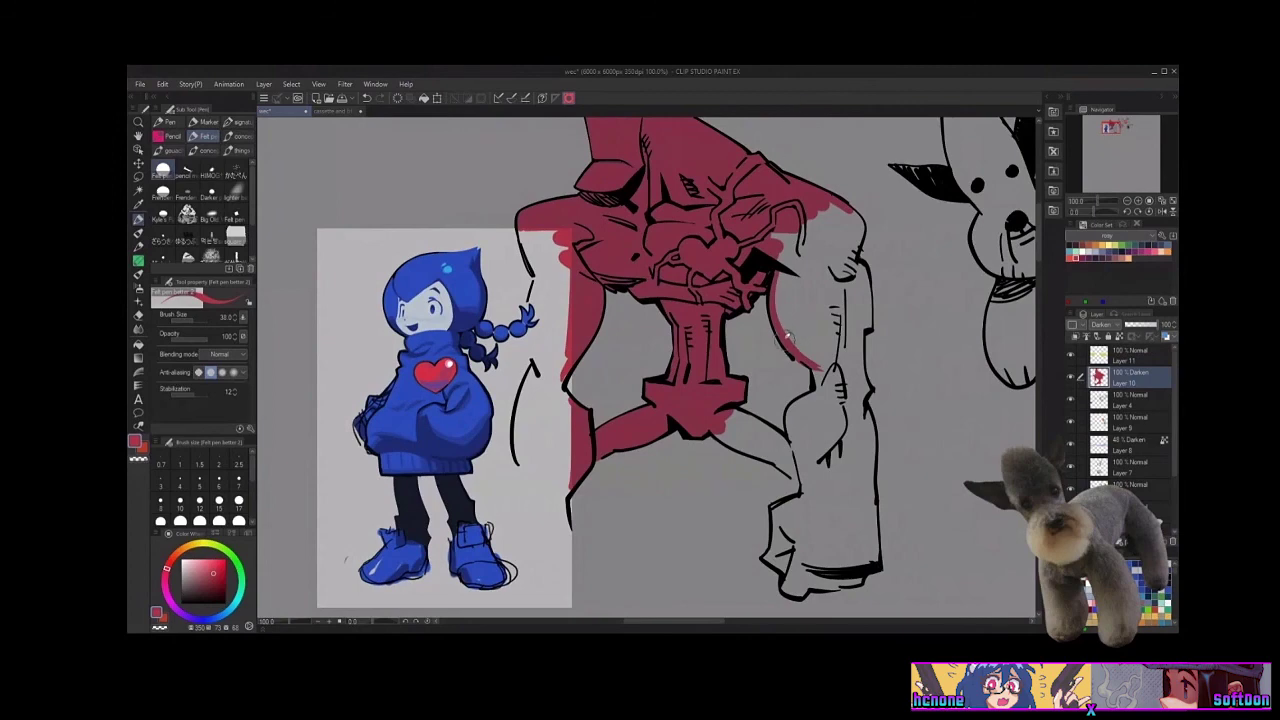
pyautogui.moveTo(788, 240)
pyautogui.mouseDown()
pyautogui.moveTo(785, 315)
pyautogui.moveTo(776, 236)
pyautogui.mouseUp()
pyautogui.moveTo(786, 305)
pyautogui.mouseDown()
pyautogui.moveTo(828, 226)
pyautogui.moveTo(816, 199)
pyautogui.moveTo(860, 232)
pyautogui.moveTo(852, 207)
pyautogui.moveTo(872, 227)
pyautogui.moveTo(862, 256)
pyautogui.moveTo(851, 248)
pyautogui.moveTo(856, 222)
pyautogui.moveTo(875, 342)
pyautogui.moveTo(880, 320)
pyautogui.moveTo(858, 327)
pyautogui.moveTo(866, 390)
pyautogui.mouseUp()
pyautogui.press('c')
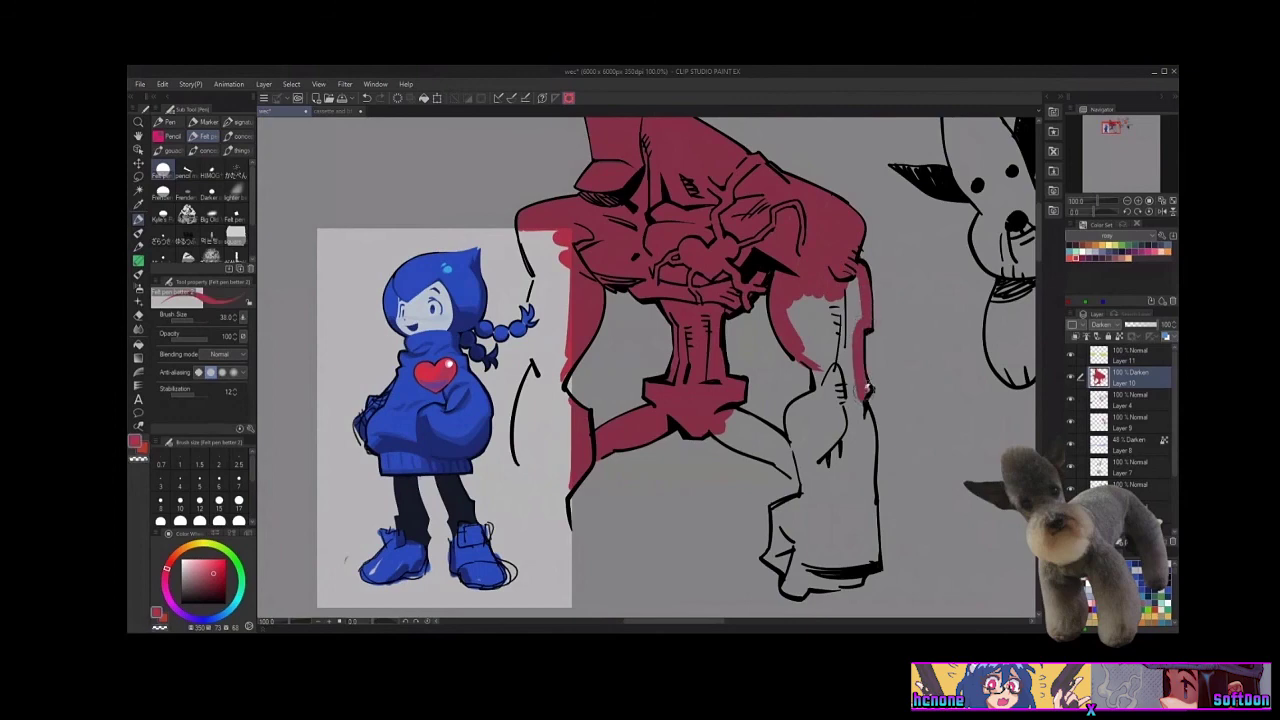
pyautogui.moveTo(862, 290)
pyautogui.mouseDown()
pyautogui.moveTo(829, 341)
pyautogui.moveTo(821, 295)
pyautogui.moveTo(799, 315)
pyautogui.moveTo(819, 359)
pyautogui.moveTo(817, 278)
pyautogui.mouseUp()
pyautogui.moveTo(821, 388)
pyautogui.mouseDown()
pyautogui.moveTo(818, 341)
pyautogui.moveTo(792, 313)
pyautogui.mouseUp()
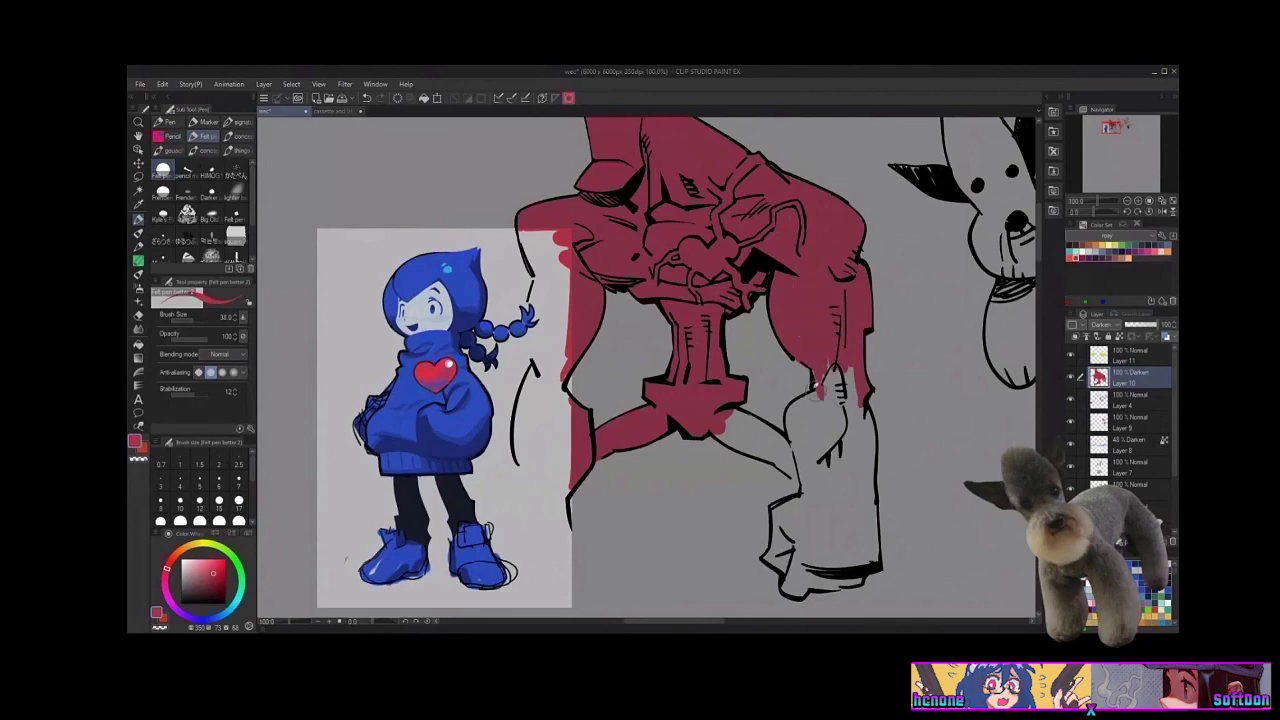
# Continue the crimson over that side's forearm and hand, the adjoining thigh, and the upper part of the leg
pyautogui.press('c')
pyautogui.press('c')
pyautogui.moveTo(838, 372)
pyautogui.mouseDown()
pyautogui.moveTo(847, 421)
pyautogui.moveTo(855, 389)
pyautogui.moveTo(838, 421)
pyautogui.moveTo(793, 423)
pyautogui.moveTo(838, 393)
pyautogui.mouseUp()
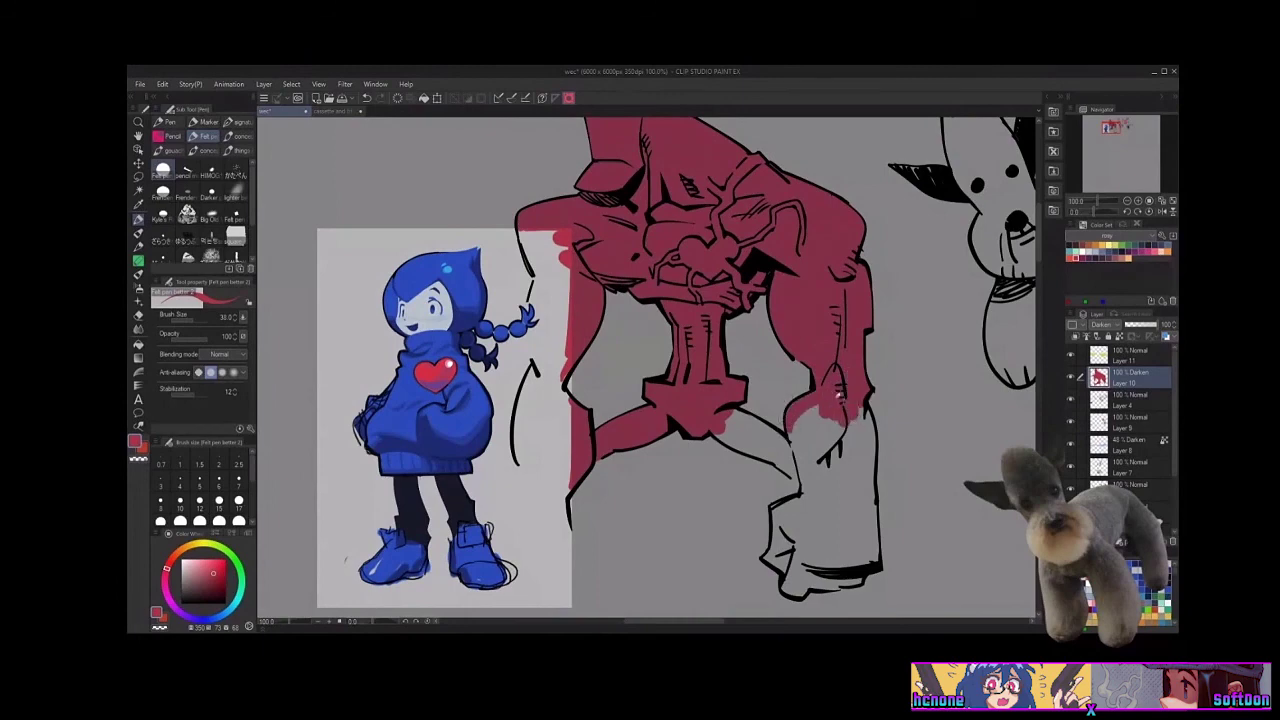
pyautogui.moveTo(728, 412)
pyautogui.mouseDown()
pyautogui.moveTo(792, 447)
pyautogui.moveTo(737, 429)
pyautogui.moveTo(727, 404)
pyautogui.moveTo(770, 426)
pyautogui.moveTo(770, 447)
pyautogui.moveTo(717, 426)
pyautogui.moveTo(814, 457)
pyautogui.moveTo(722, 421)
pyautogui.moveTo(787, 441)
pyautogui.moveTo(797, 451)
pyautogui.moveTo(777, 449)
pyautogui.moveTo(807, 470)
pyautogui.mouseUp()
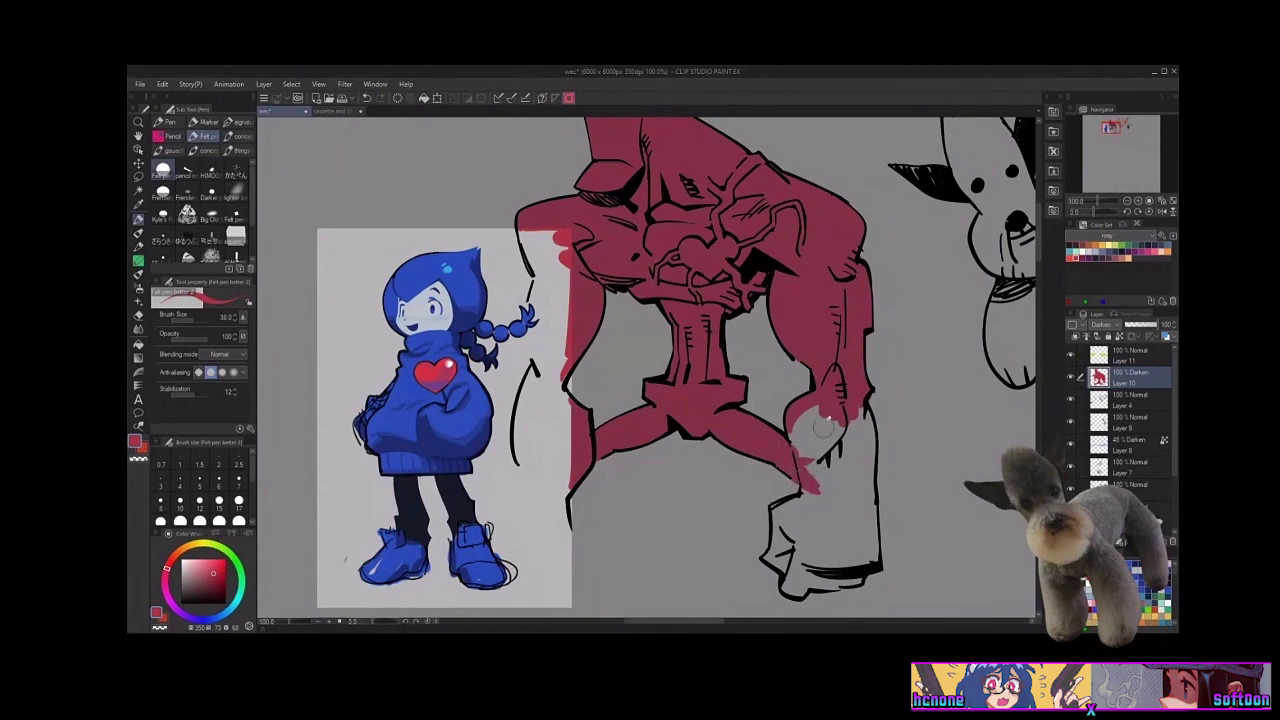
pyautogui.moveTo(823, 427)
pyautogui.mouseDown()
pyautogui.moveTo(808, 473)
pyautogui.moveTo(797, 436)
pyautogui.moveTo(805, 453)
pyautogui.moveTo(803, 420)
pyautogui.moveTo(823, 393)
pyautogui.moveTo(818, 468)
pyautogui.moveTo(836, 472)
pyautogui.moveTo(850, 393)
pyautogui.moveTo(841, 461)
pyautogui.moveTo(871, 445)
pyautogui.mouseUp()
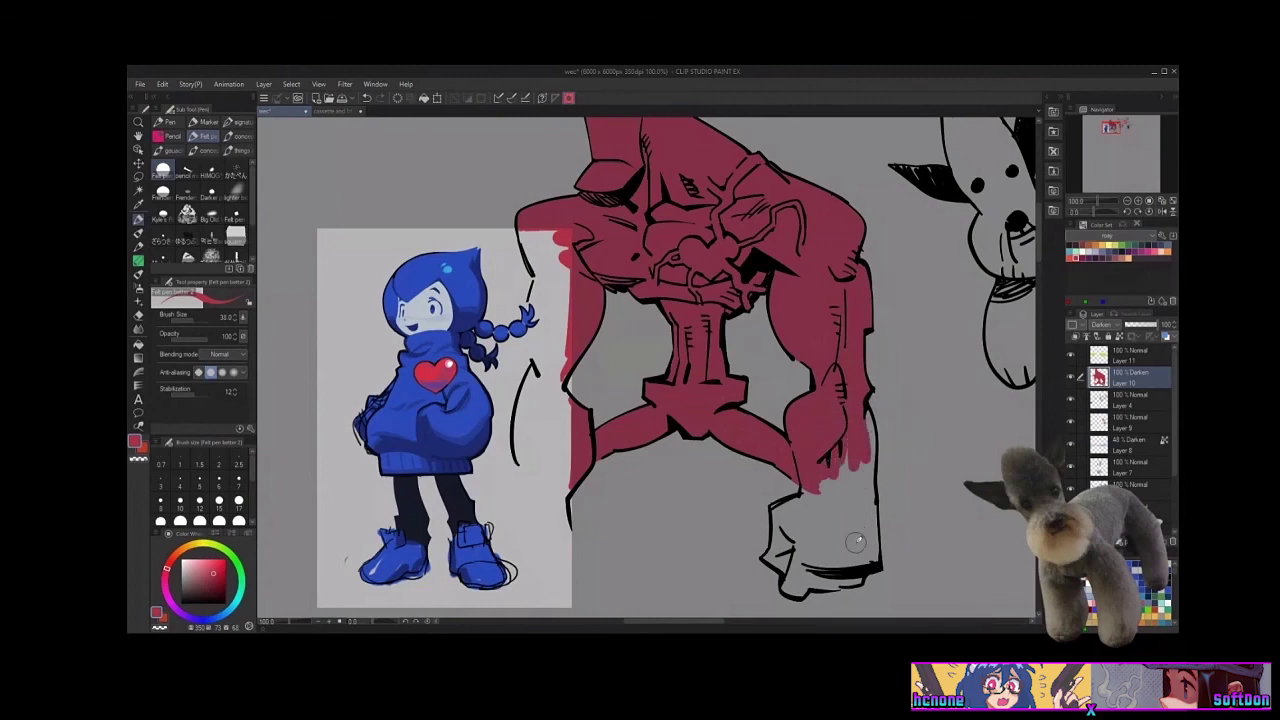
pyautogui.moveTo(866, 465)
pyautogui.mouseDown()
pyautogui.moveTo(871, 426)
pyautogui.moveTo(875, 444)
pyautogui.mouseUp()
# Fill the rest of that lower leg and its foot with crimson
pyautogui.press('c')
pyautogui.moveTo(803, 524)
pyautogui.mouseDown()
pyautogui.moveTo(808, 476)
pyautogui.moveTo(805, 518)
pyautogui.moveTo(772, 510)
pyautogui.moveTo(820, 496)
pyautogui.moveTo(775, 513)
pyautogui.moveTo(772, 503)
pyautogui.moveTo(805, 526)
pyautogui.moveTo(775, 500)
pyautogui.moveTo(783, 546)
pyautogui.moveTo(780, 502)
pyautogui.moveTo(803, 501)
pyautogui.moveTo(765, 562)
pyautogui.moveTo(771, 534)
pyautogui.moveTo(767, 556)
pyautogui.moveTo(790, 572)
pyautogui.moveTo(775, 556)
pyautogui.moveTo(803, 530)
pyautogui.mouseUp()
pyautogui.scroll(-3, 871, 601)
pyautogui.moveTo(790, 445)
pyautogui.mouseDown()
pyautogui.moveTo(819, 424)
pyautogui.moveTo(809, 436)
pyautogui.moveTo(822, 448)
pyautogui.moveTo(857, 442)
pyautogui.moveTo(829, 452)
pyautogui.moveTo(879, 438)
pyautogui.moveTo(861, 444)
pyautogui.moveTo(881, 414)
pyautogui.moveTo(850, 437)
pyautogui.moveTo(824, 426)
pyautogui.moveTo(817, 367)
pyautogui.moveTo(838, 340)
pyautogui.moveTo(839, 383)
pyautogui.moveTo(848, 340)
pyautogui.moveTo(824, 388)
pyautogui.moveTo(854, 402)
pyautogui.moveTo(871, 361)
pyautogui.moveTo(874, 385)
pyautogui.moveTo(840, 346)
pyautogui.moveTo(838, 316)
pyautogui.moveTo(885, 334)
pyautogui.moveTo(884, 304)
pyautogui.moveTo(883, 426)
pyautogui.moveTo(860, 415)
pyautogui.moveTo(840, 426)
pyautogui.moveTo(875, 397)
pyautogui.mouseUp()
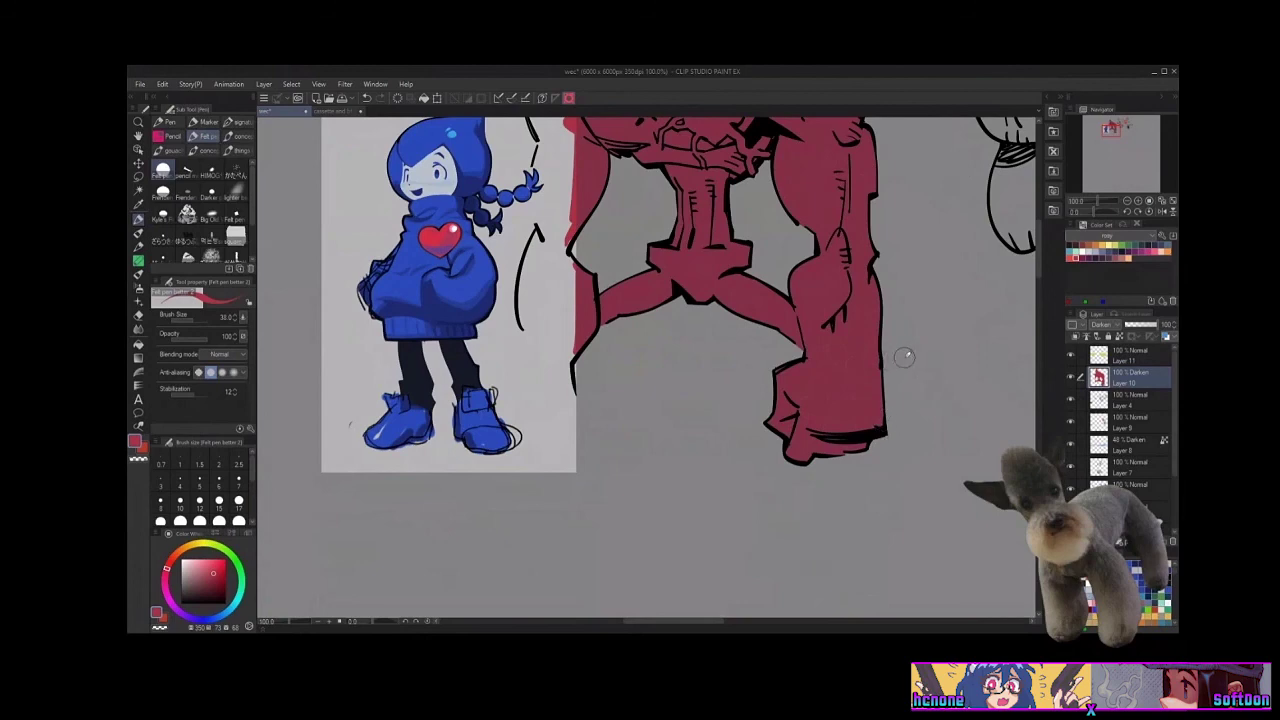
pyautogui.moveTo(917, 517); pyautogui.dragTo(945, 654)
pyautogui.moveTo(912, 378); pyautogui.dragTo(975, 503)
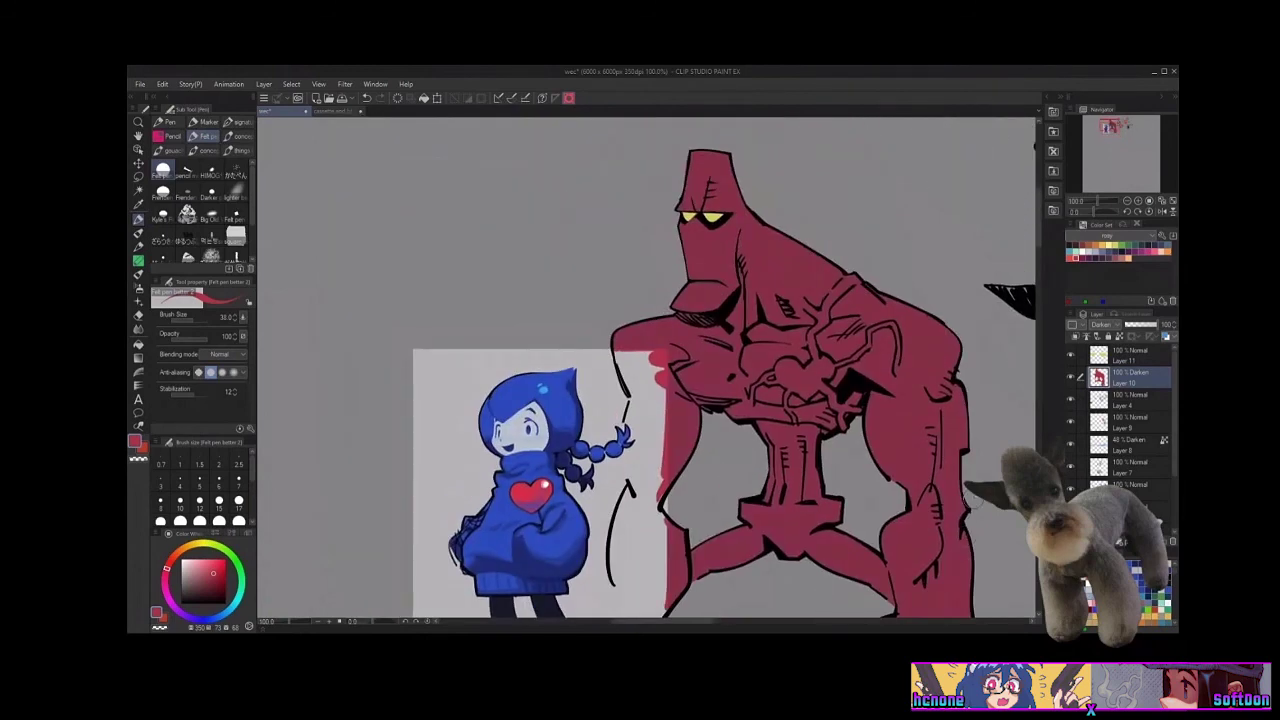
pyautogui.keyDown('alt'); pyautogui.click(714, 218); pyautogui.keyUp('alt')
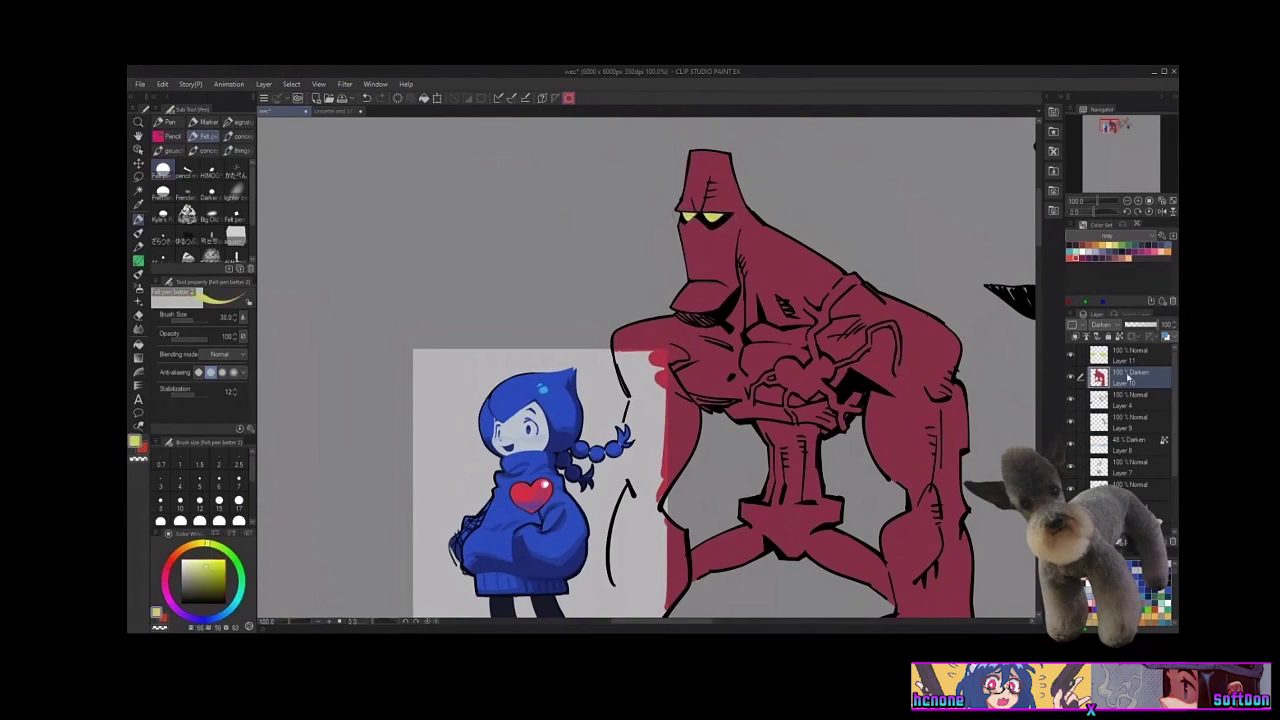
pyautogui.click(1127, 358)
pyautogui.moveTo(960, 553); pyautogui.dragTo(842, 443)
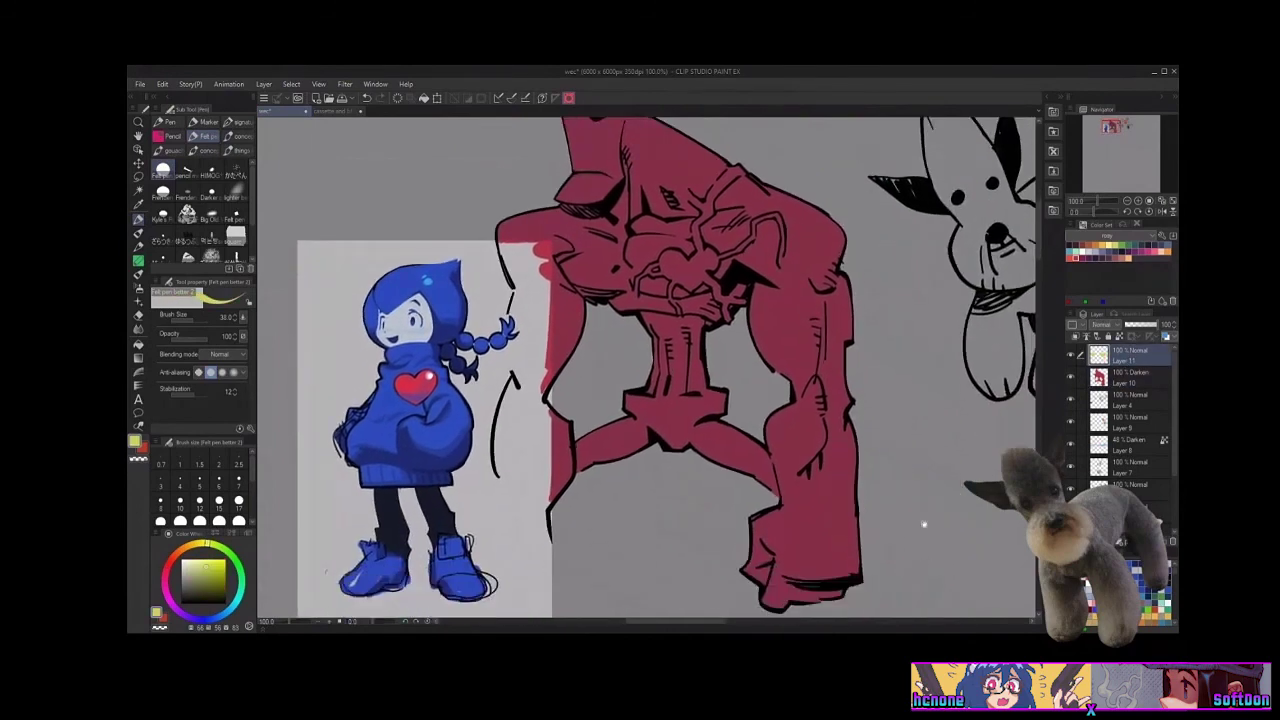
pyautogui.keyDown('alt'); pyautogui.click(825, 524); pyautogui.keyUp('alt')
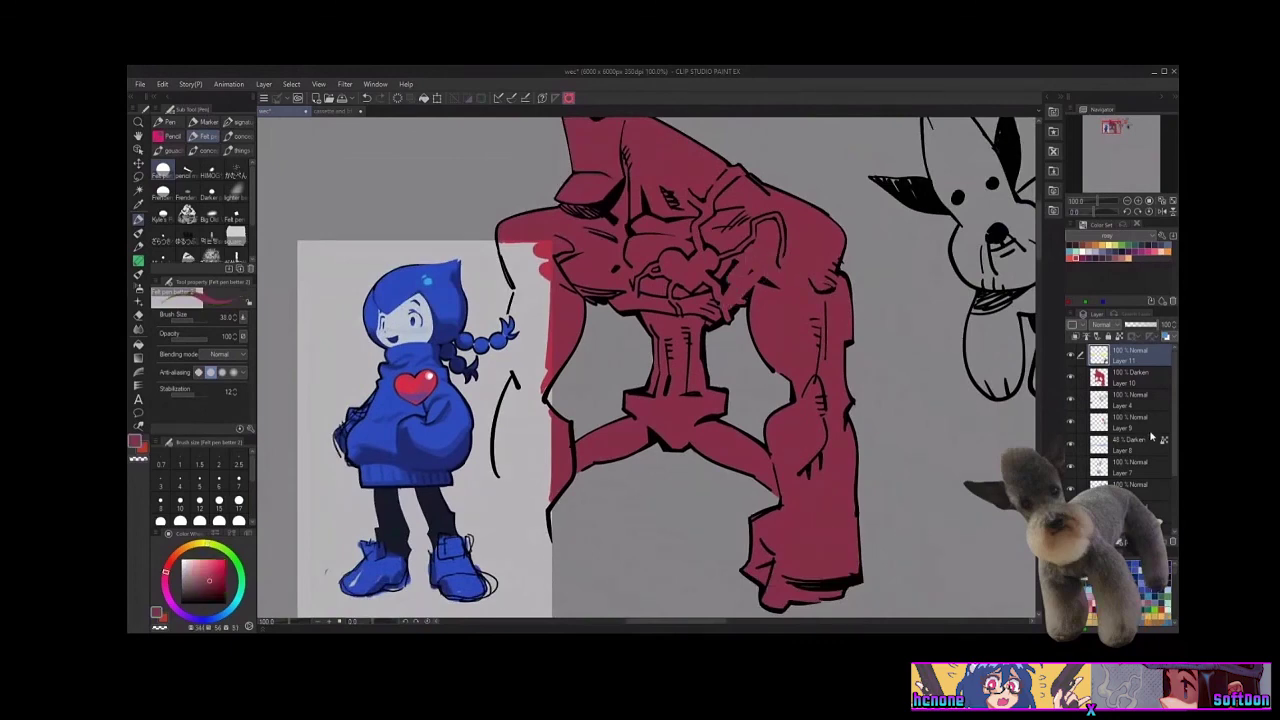
pyautogui.click(1130, 378)
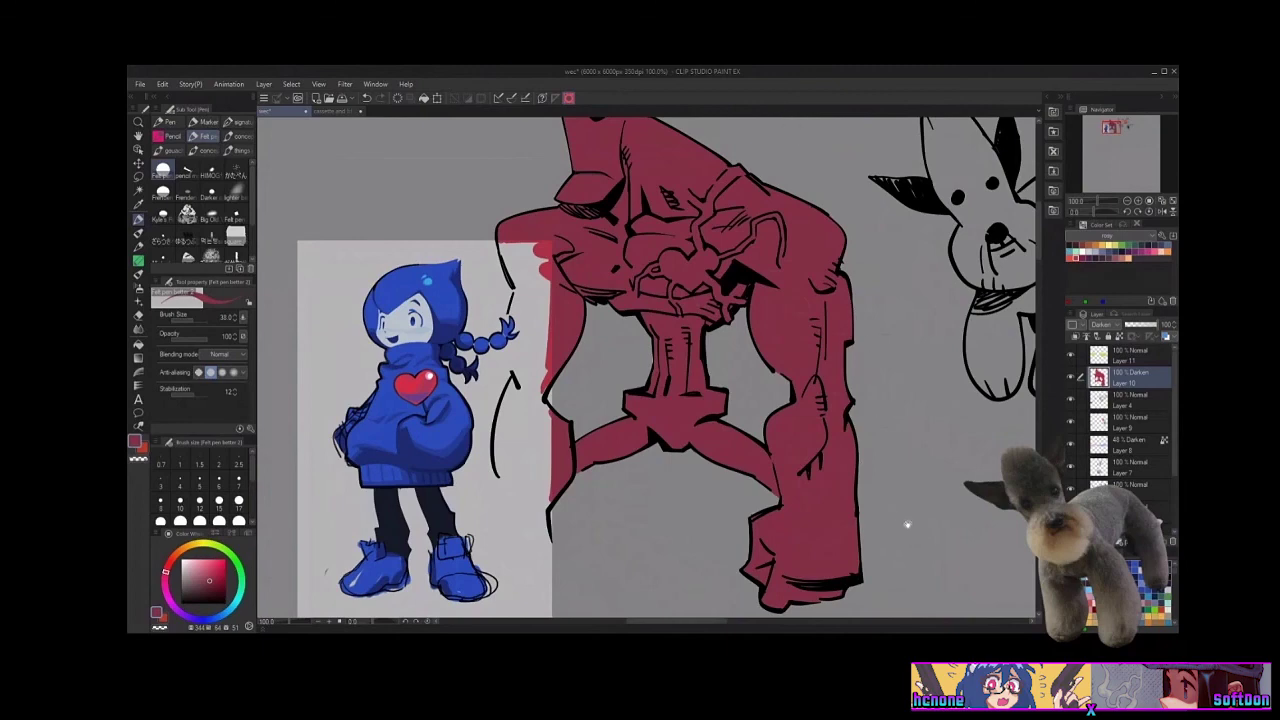
pyautogui.moveTo(906, 525)
pyautogui.mouseDown()
pyautogui.moveTo(941, 607)
pyautogui.moveTo(925, 535)
pyautogui.moveTo(929, 580)
pyautogui.mouseUp()
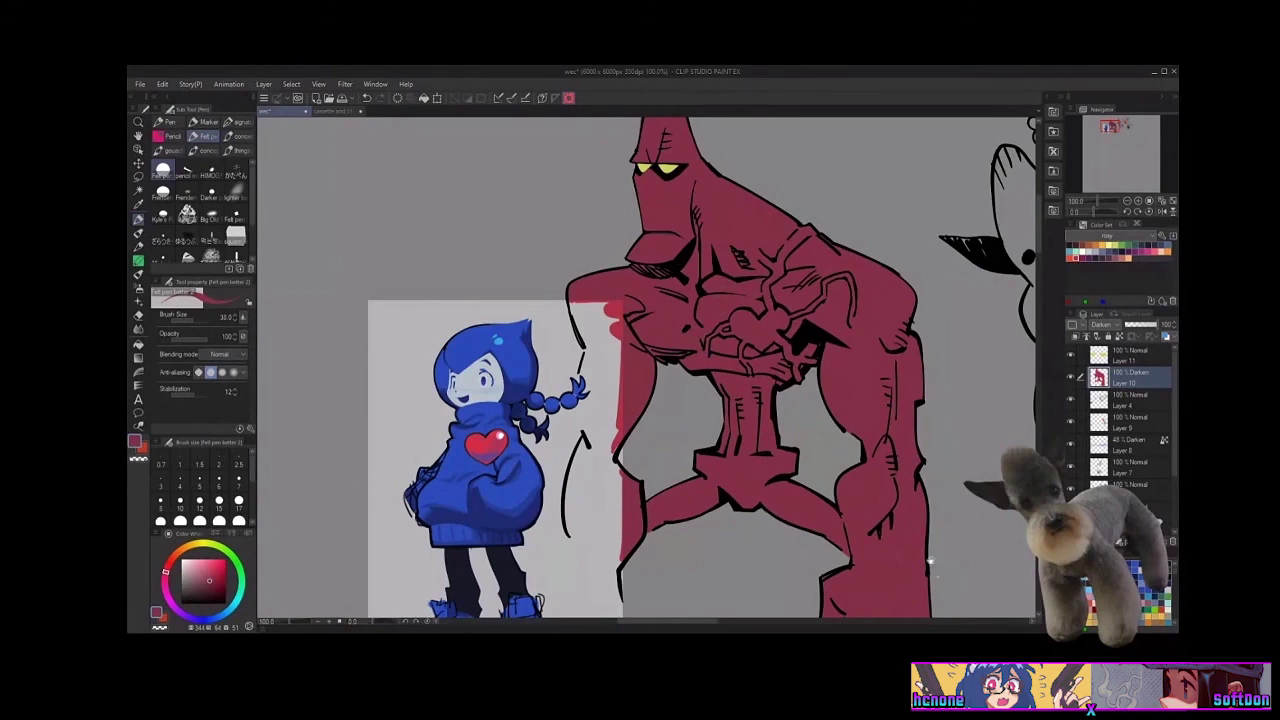
pyautogui.scroll(-3, 943, 529)
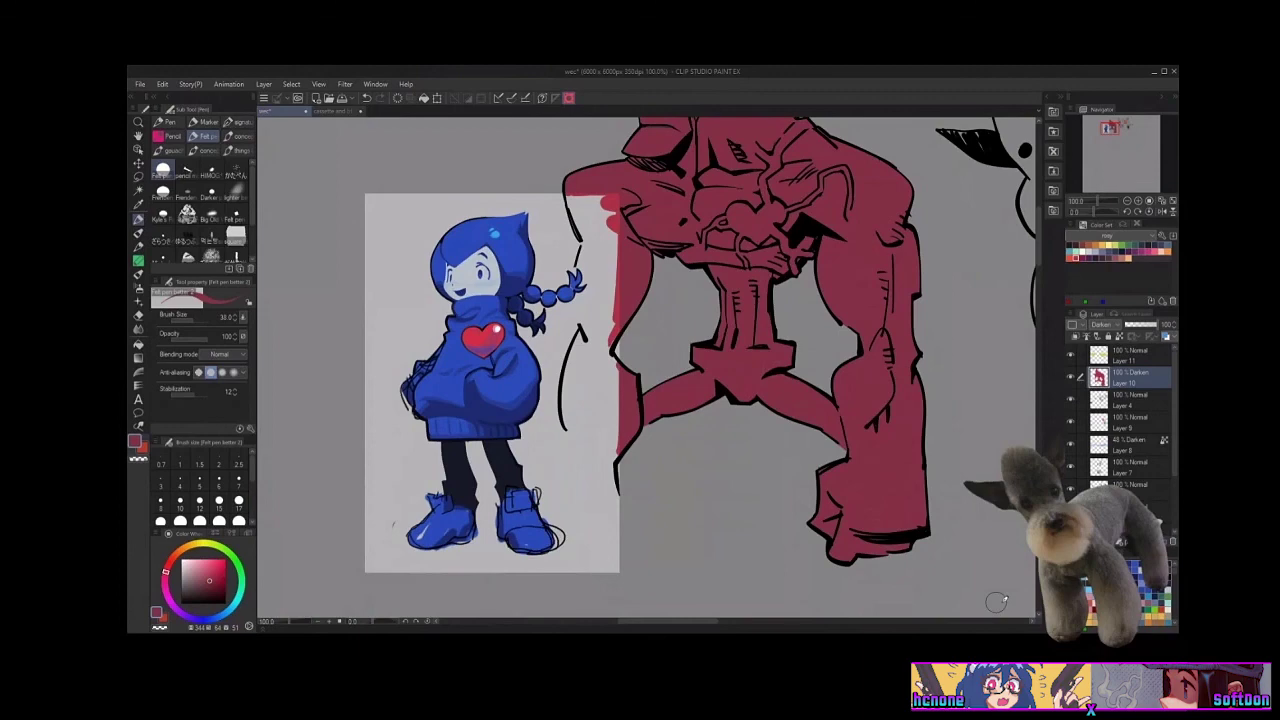
# Try painting the unfilled upper arm over the reference picture on Layer 10, and undo the strokes
pyautogui.moveTo(797, 513)
pyautogui.mouseDown()
pyautogui.moveTo(889, 537)
pyautogui.moveTo(877, 514)
pyautogui.moveTo(897, 551)
pyautogui.mouseUp()
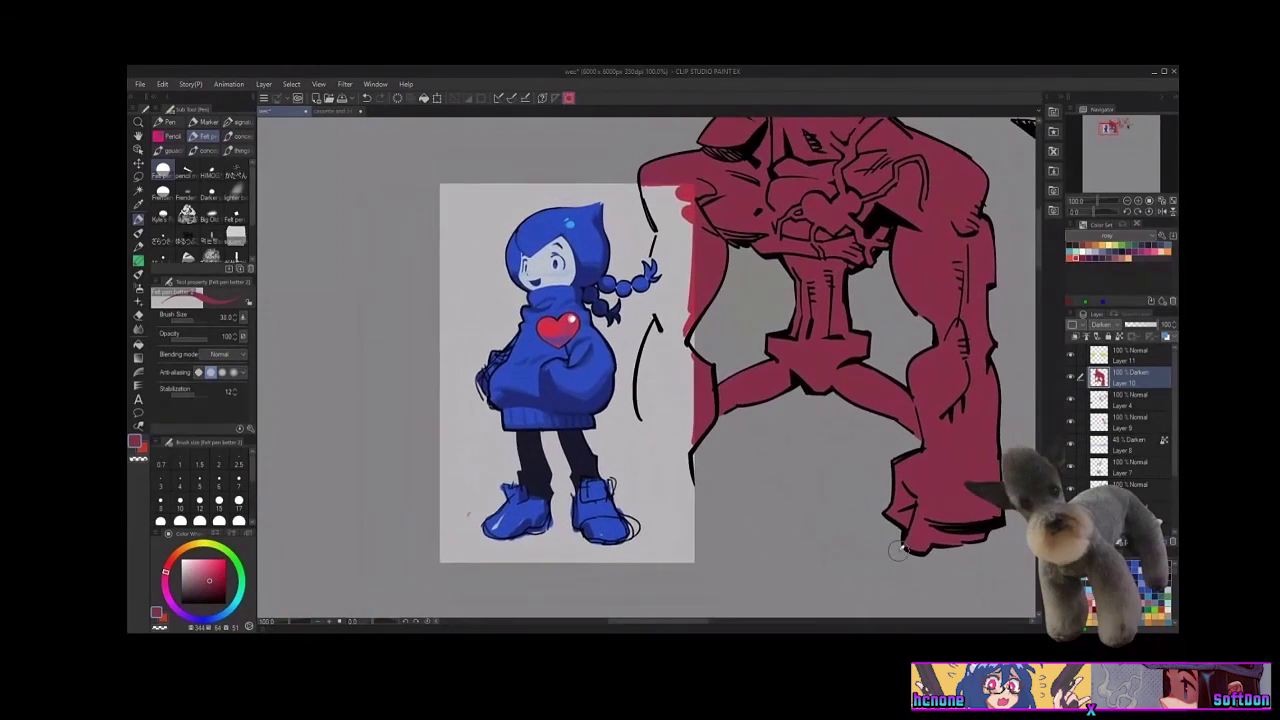
pyautogui.moveTo(645, 192); pyautogui.dragTo(678, 254)
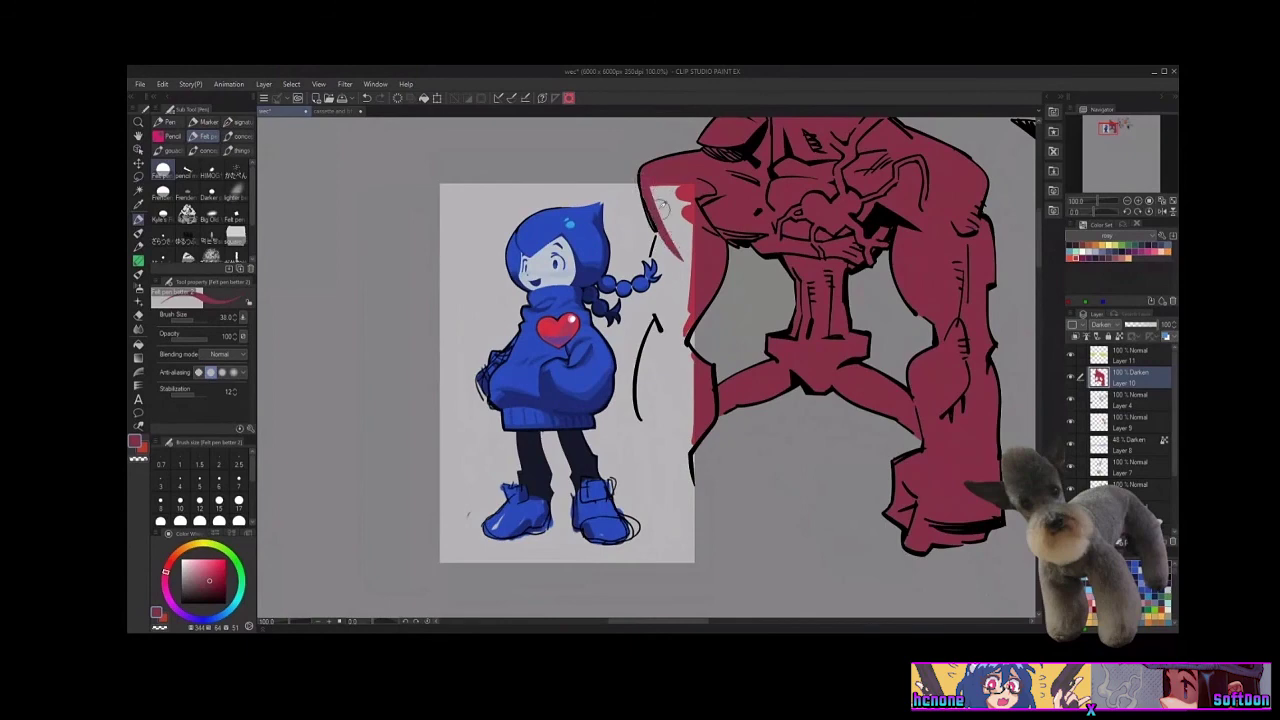
pyautogui.moveTo(662, 196); pyautogui.dragTo(687, 250)
pyautogui.hotkey('ctrl', 'z')
pyautogui.hotkey('ctrl', 'z')
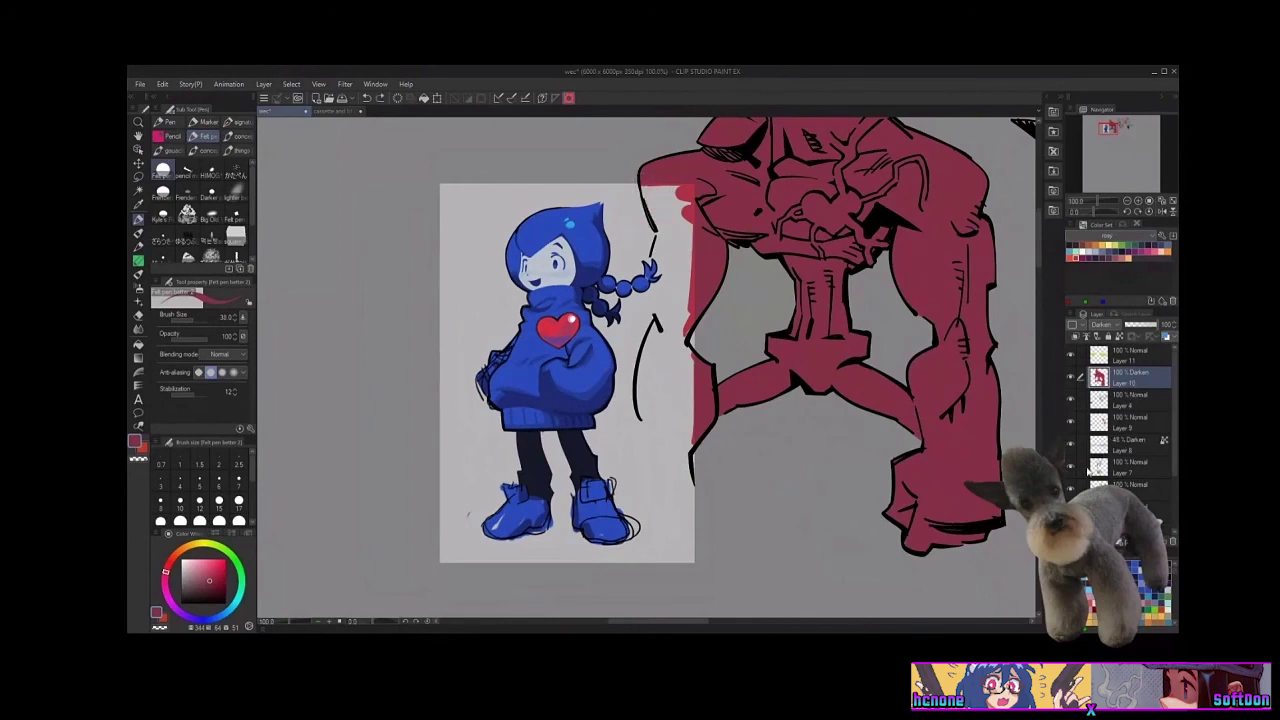
pyautogui.click(1137, 405)
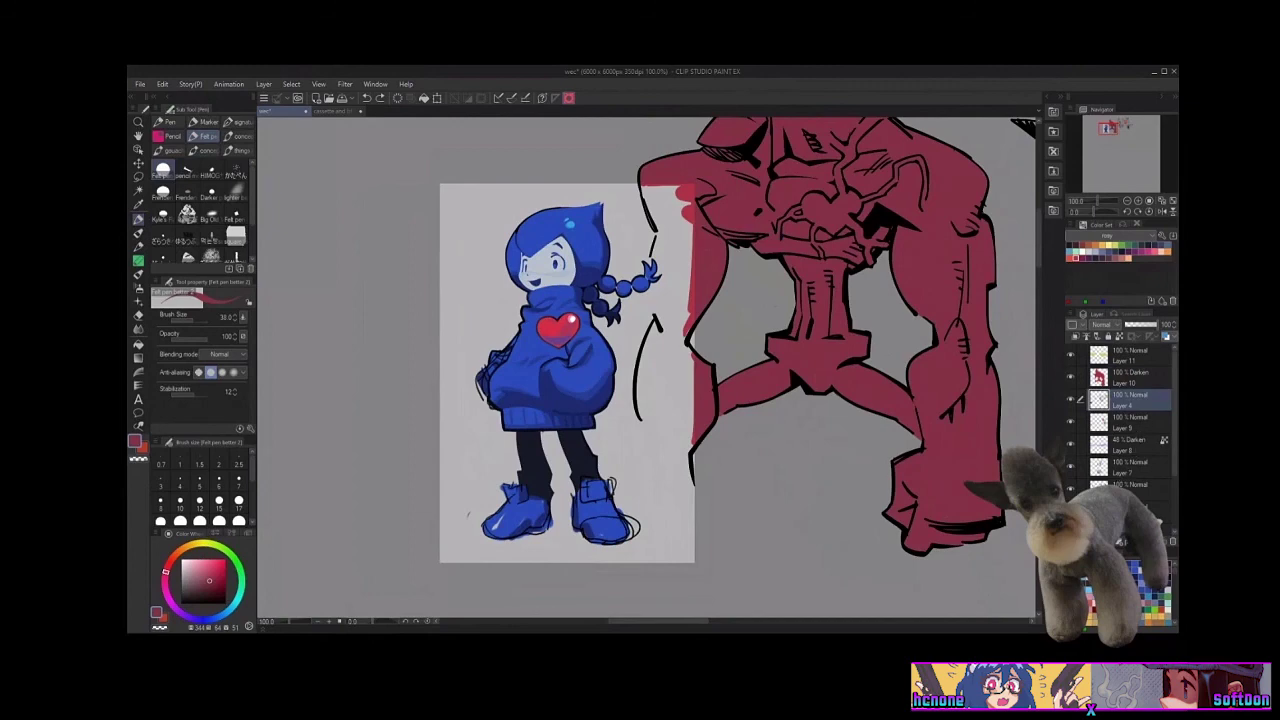
pyautogui.click(1130, 378)
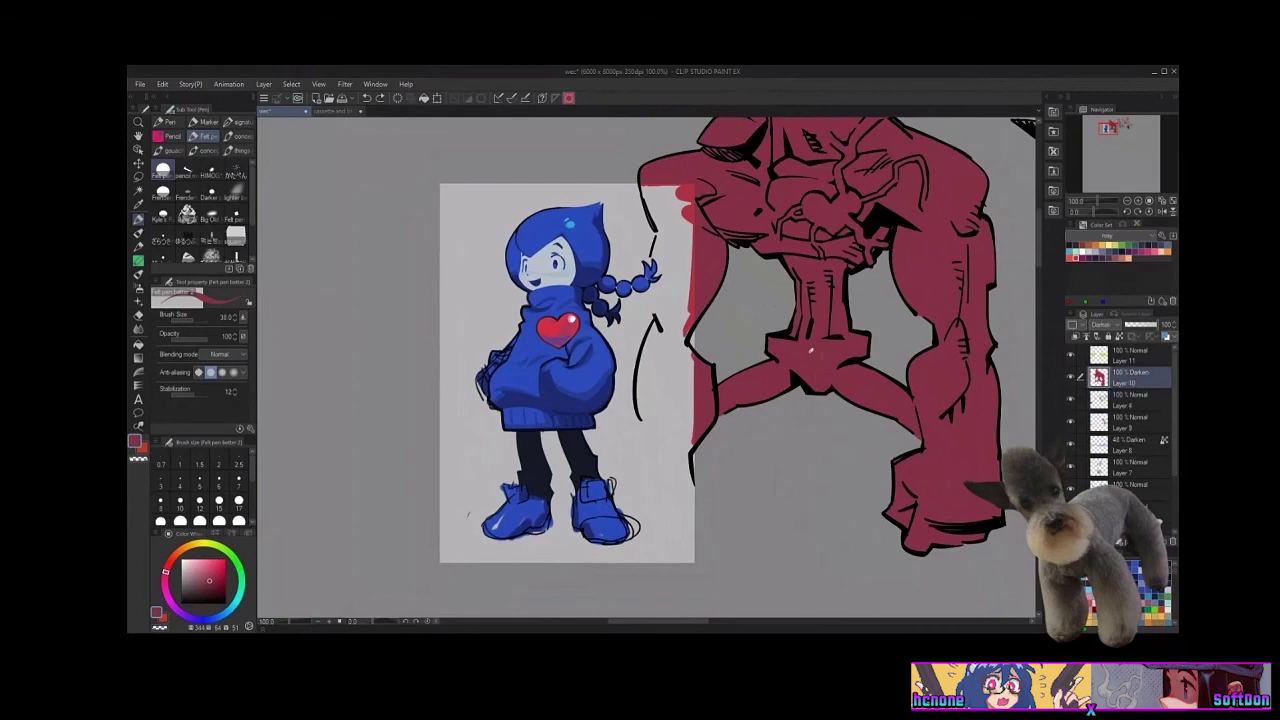
pyautogui.moveTo(647, 186); pyautogui.dragTo(681, 243)
pyautogui.hotkey('ctrl', 'z')
# Check Layer 10 by hiding and reshowing it, sample the figure's crimson, and paint the unfilled shoulder and upper arm over the reference picture
pyautogui.click(1071, 377)
pyautogui.click(1071, 377)
pyautogui.keyDown('alt'); pyautogui.click(685, 196); pyautogui.keyUp('alt')
pyautogui.moveTo(682, 200)
pyautogui.mouseDown()
pyautogui.moveTo(684, 237)
pyautogui.moveTo(675, 200)
pyautogui.moveTo(666, 230)
pyautogui.moveTo(649, 182)
pyautogui.moveTo(659, 232)
pyautogui.moveTo(653, 186)
pyautogui.moveTo(664, 222)
pyautogui.moveTo(656, 256)
pyautogui.moveTo(673, 211)
pyautogui.moveTo(682, 284)
pyautogui.moveTo(695, 263)
pyautogui.moveTo(721, 282)
pyautogui.moveTo(642, 180)
pyautogui.mouseUp()
pyautogui.keyDown('alt'); pyautogui.click(706, 266); pyautogui.keyUp('alt')
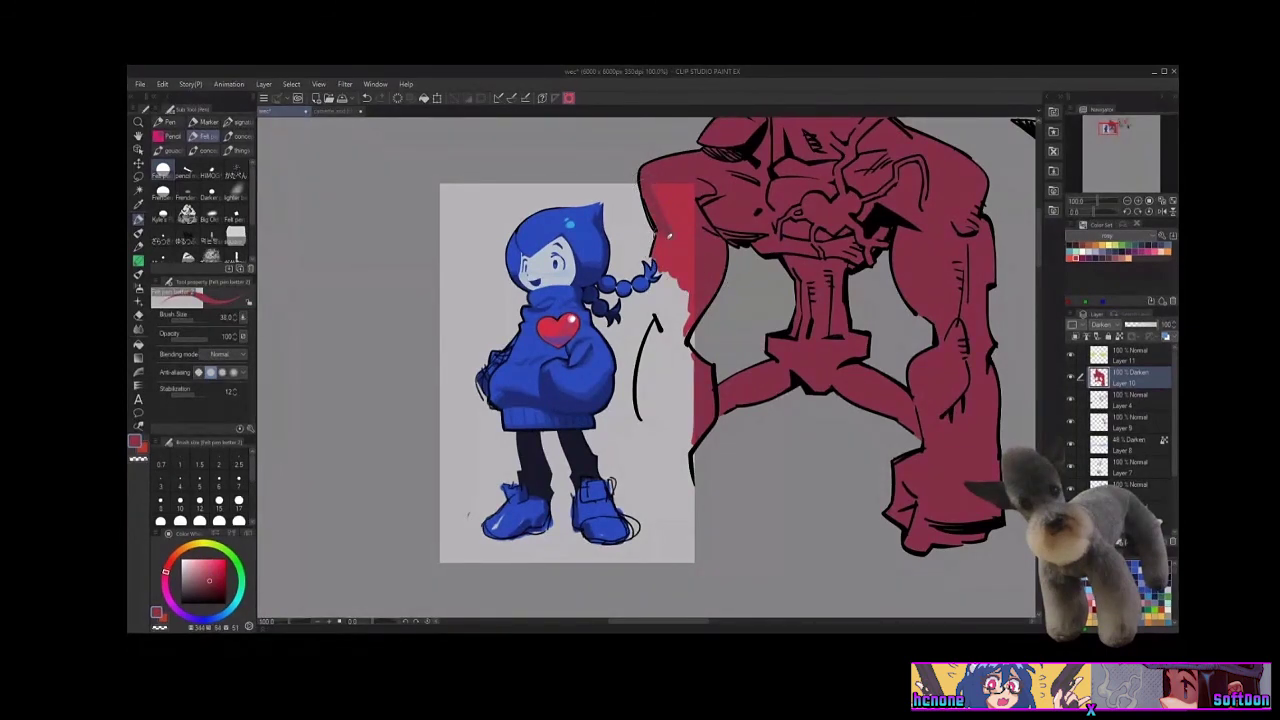
pyautogui.moveTo(668, 236)
pyautogui.mouseDown()
pyautogui.moveTo(693, 162)
pyautogui.moveTo(704, 231)
pyautogui.moveTo(724, 190)
pyautogui.moveTo(730, 256)
pyautogui.mouseUp()
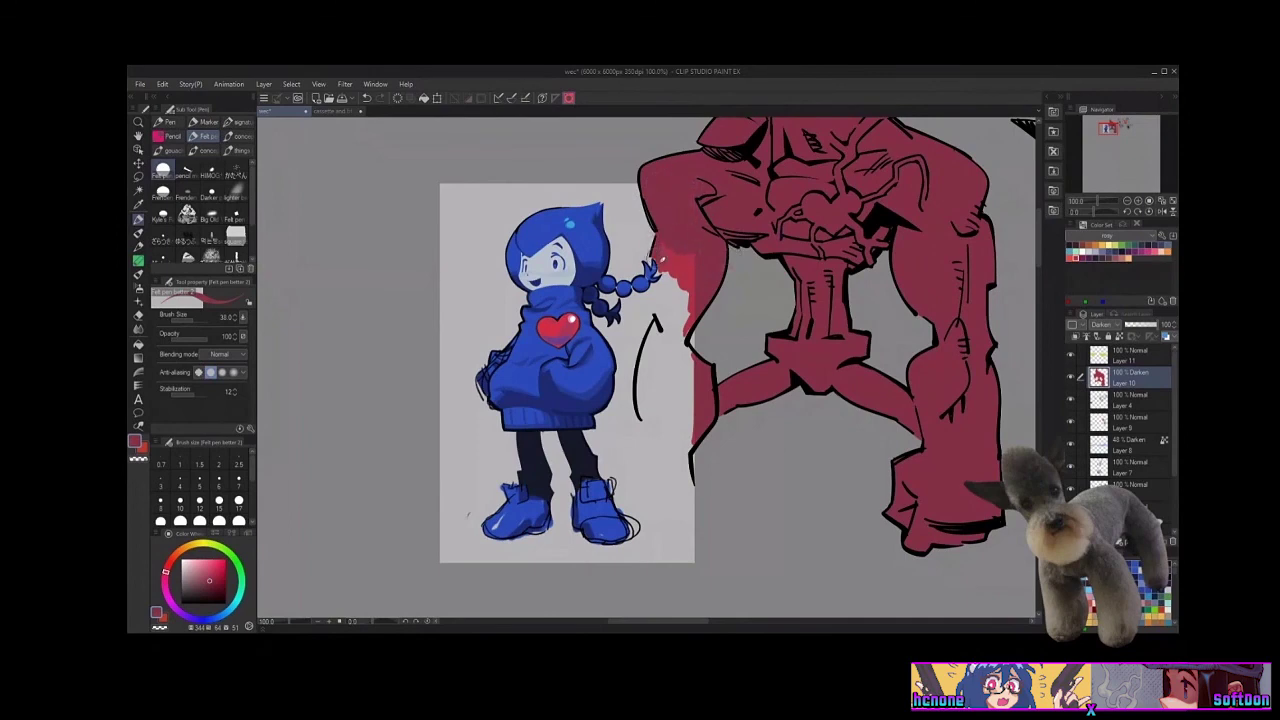
# Continue the crimson down the rest of that arm past the elbow and over the forearm beside the blue-hooded character
pyautogui.moveTo(652, 250)
pyautogui.mouseDown()
pyautogui.moveTo(660, 280)
pyautogui.moveTo(672, 268)
pyautogui.moveTo(660, 290)
pyautogui.moveTo(681, 241)
pyautogui.moveTo(684, 312)
pyautogui.moveTo(697, 303)
pyautogui.mouseUp()
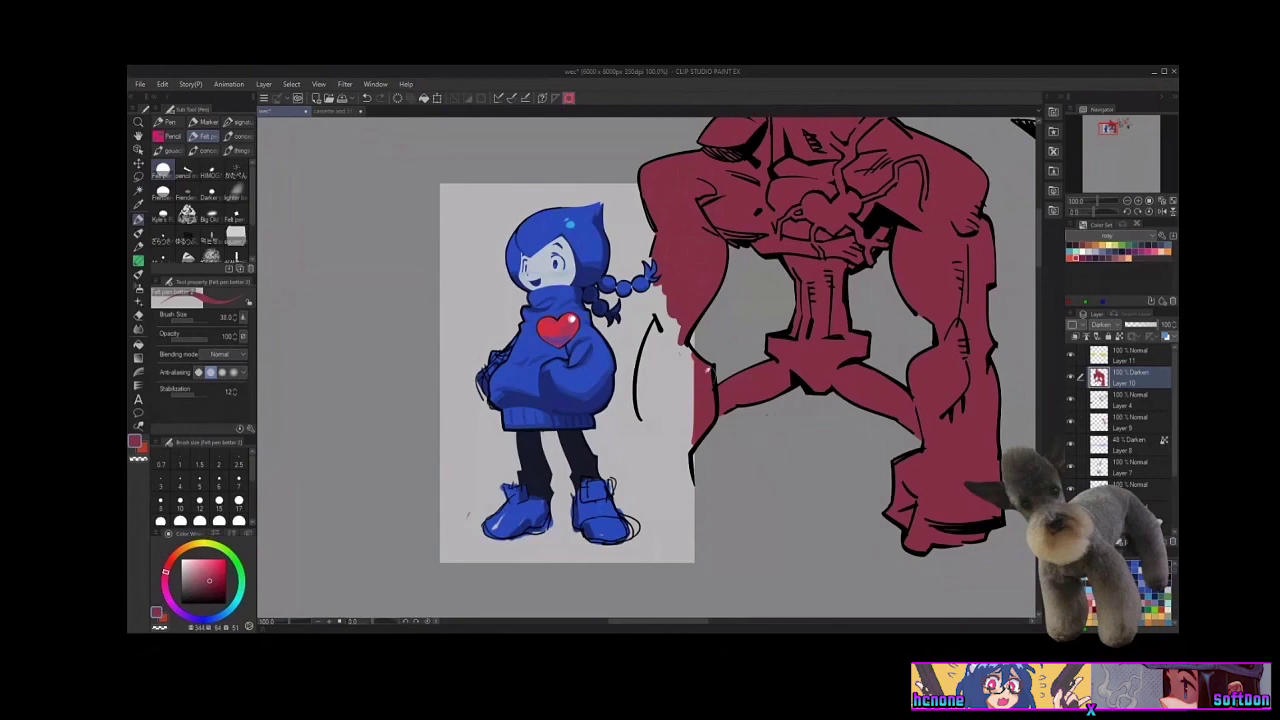
pyautogui.moveTo(657, 294)
pyautogui.mouseDown()
pyautogui.moveTo(676, 324)
pyautogui.moveTo(661, 302)
pyautogui.moveTo(675, 336)
pyautogui.moveTo(652, 302)
pyautogui.moveTo(686, 362)
pyautogui.moveTo(652, 290)
pyautogui.moveTo(707, 380)
pyautogui.moveTo(687, 370)
pyautogui.moveTo(683, 349)
pyautogui.moveTo(705, 371)
pyautogui.mouseUp()
pyautogui.moveTo(690, 437)
pyautogui.mouseDown()
pyautogui.moveTo(688, 455)
pyautogui.moveTo(684, 378)
pyautogui.moveTo(642, 360)
pyautogui.moveTo(672, 303)
pyautogui.moveTo(666, 428)
pyautogui.moveTo(672, 360)
pyautogui.moveTo(652, 376)
pyautogui.moveTo(668, 450)
pyautogui.mouseUp()
pyautogui.press('Escape')
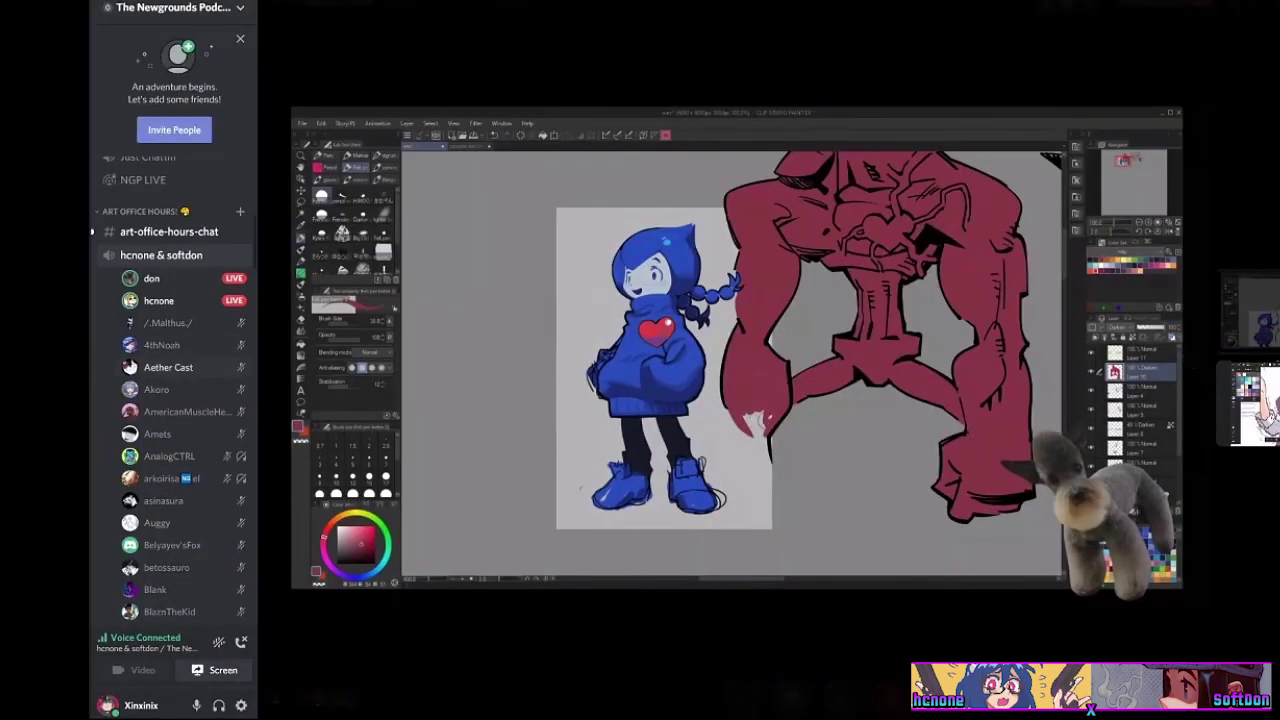
pyautogui.scroll(-7, 173, 400)
pyautogui.moveTo(748, 410)
pyautogui.mouseDown()
pyautogui.moveTo(757, 430)
pyautogui.moveTo(753, 416)
pyautogui.mouseUp()
pyautogui.scroll(-15, 175, 390)
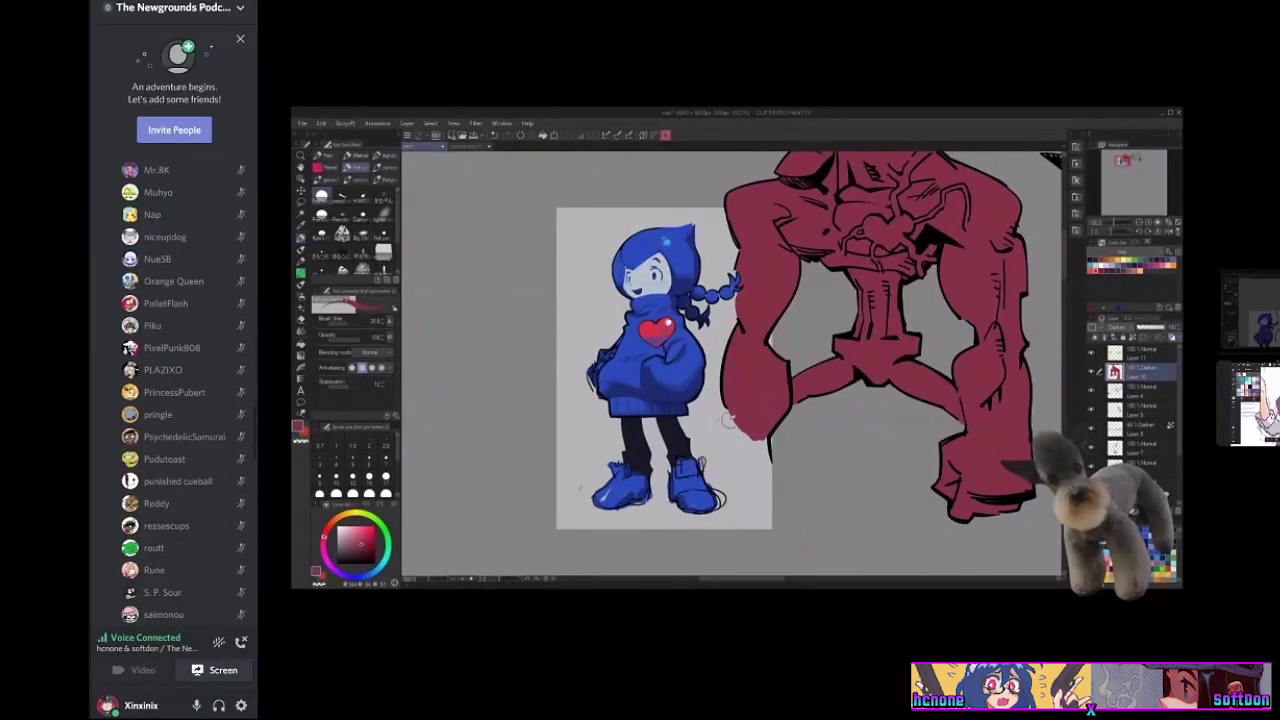
pyautogui.scroll(3, 175, 400)
pyautogui.moveTo(155, 441)
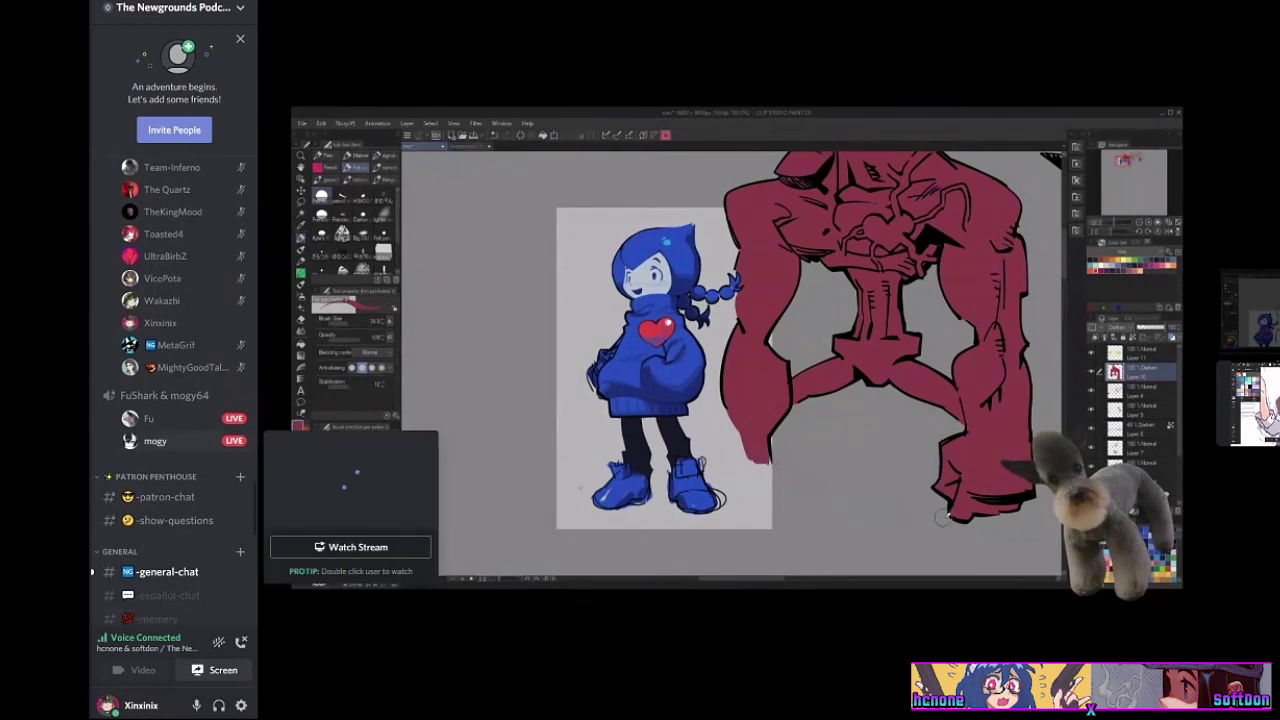
pyautogui.moveTo(150, 418)
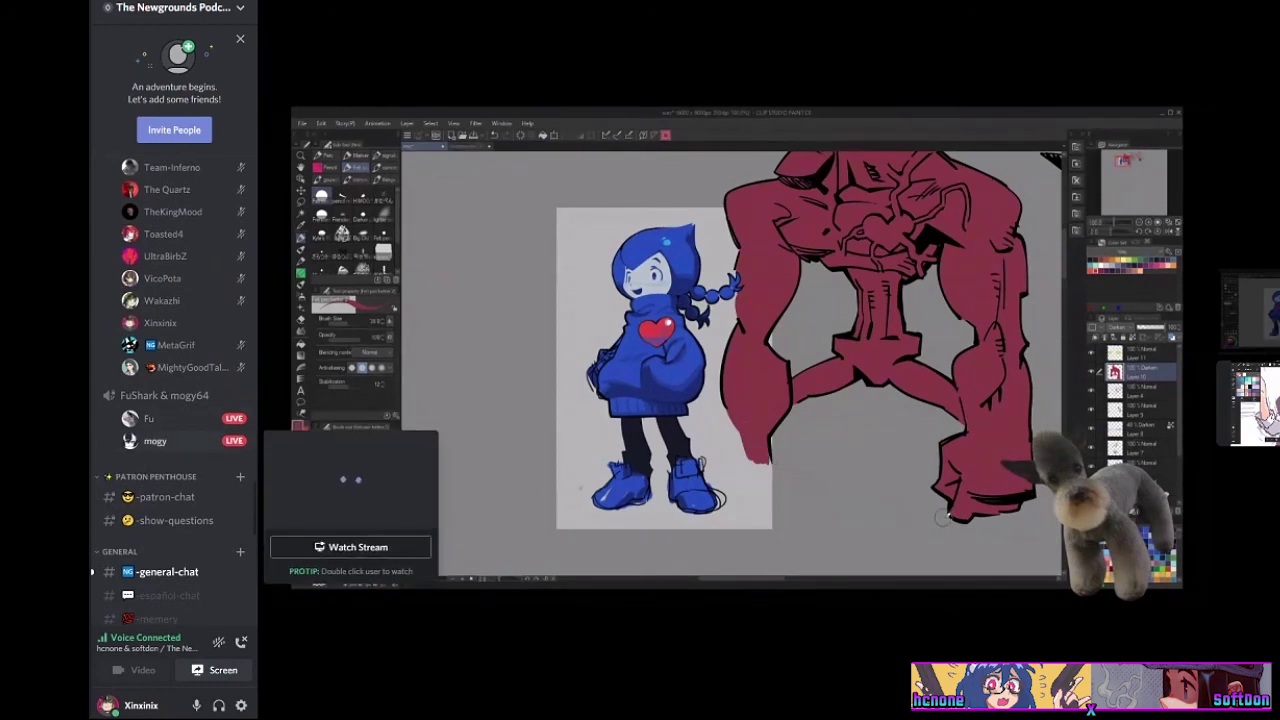